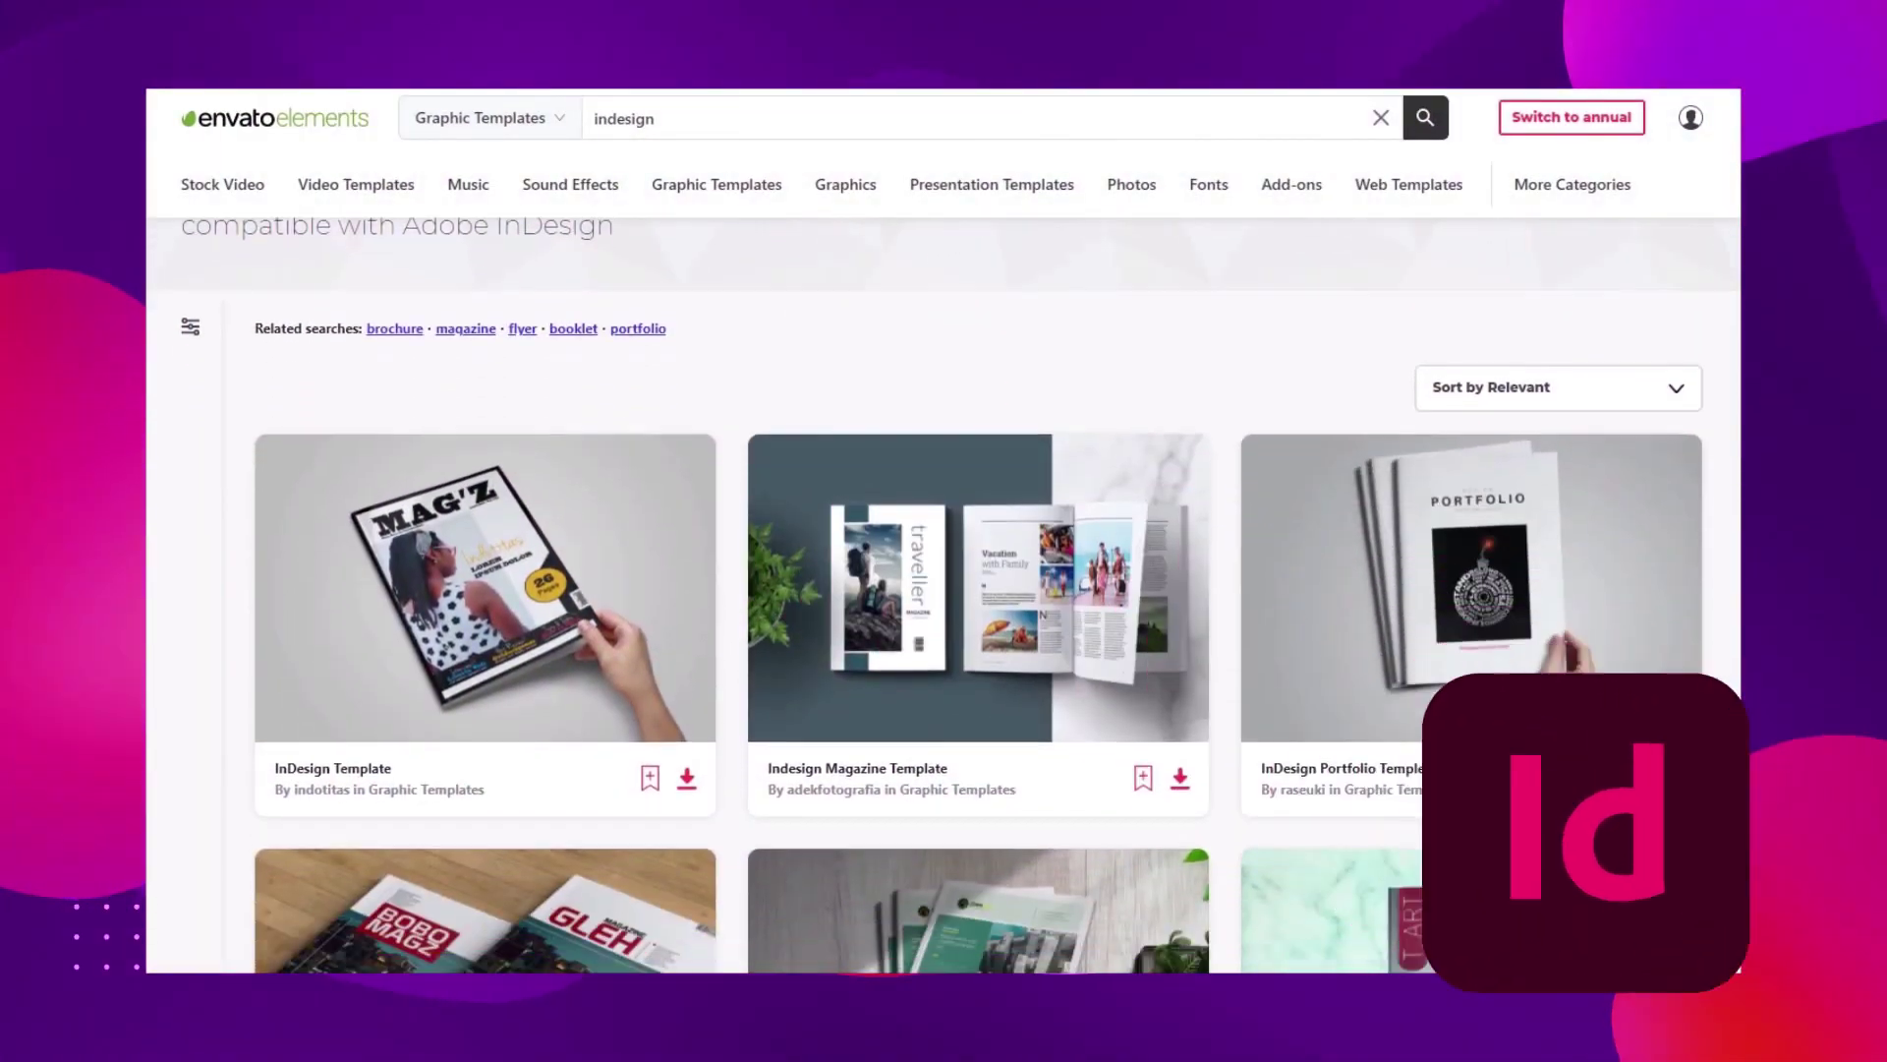
Open Edit > Preferences > File Handling and move the dialog up and to the right
scroll(943, 589, "down", 1)
scroll(943, 590, "down", 1)
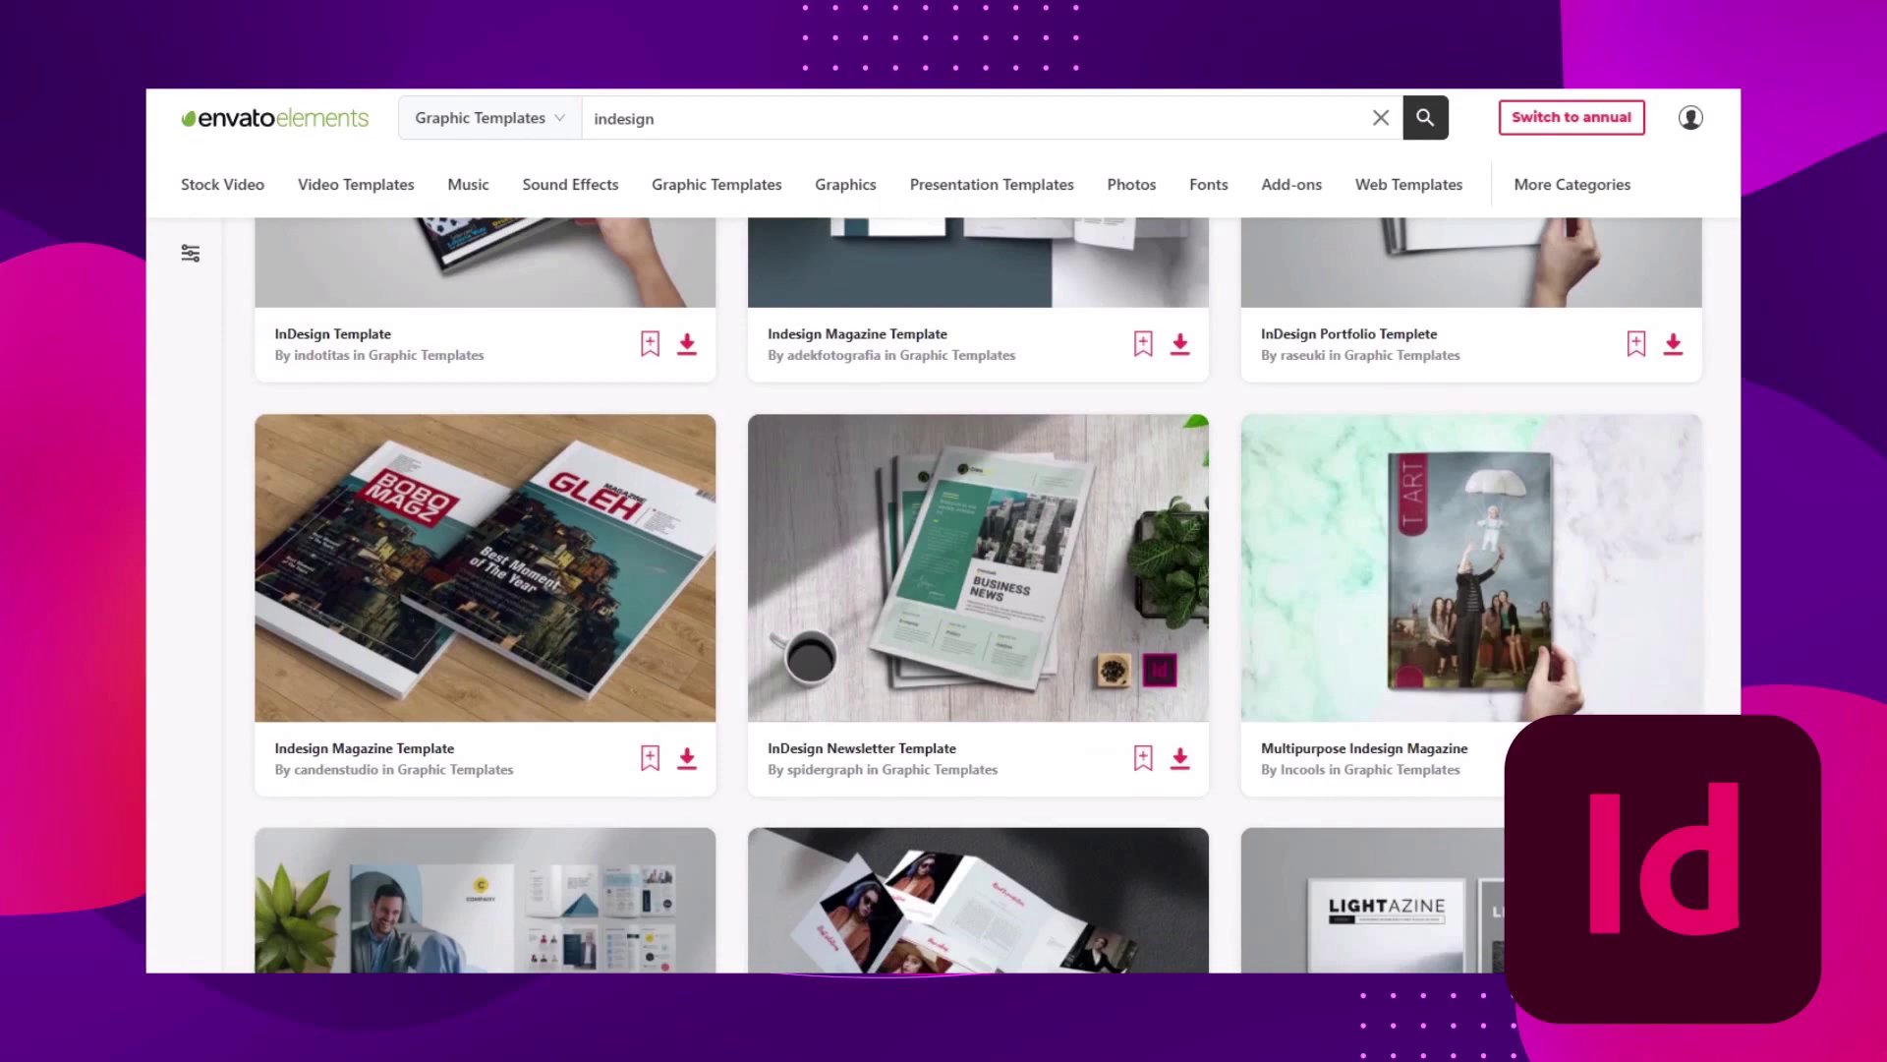
scroll(944, 590, "down", 2)
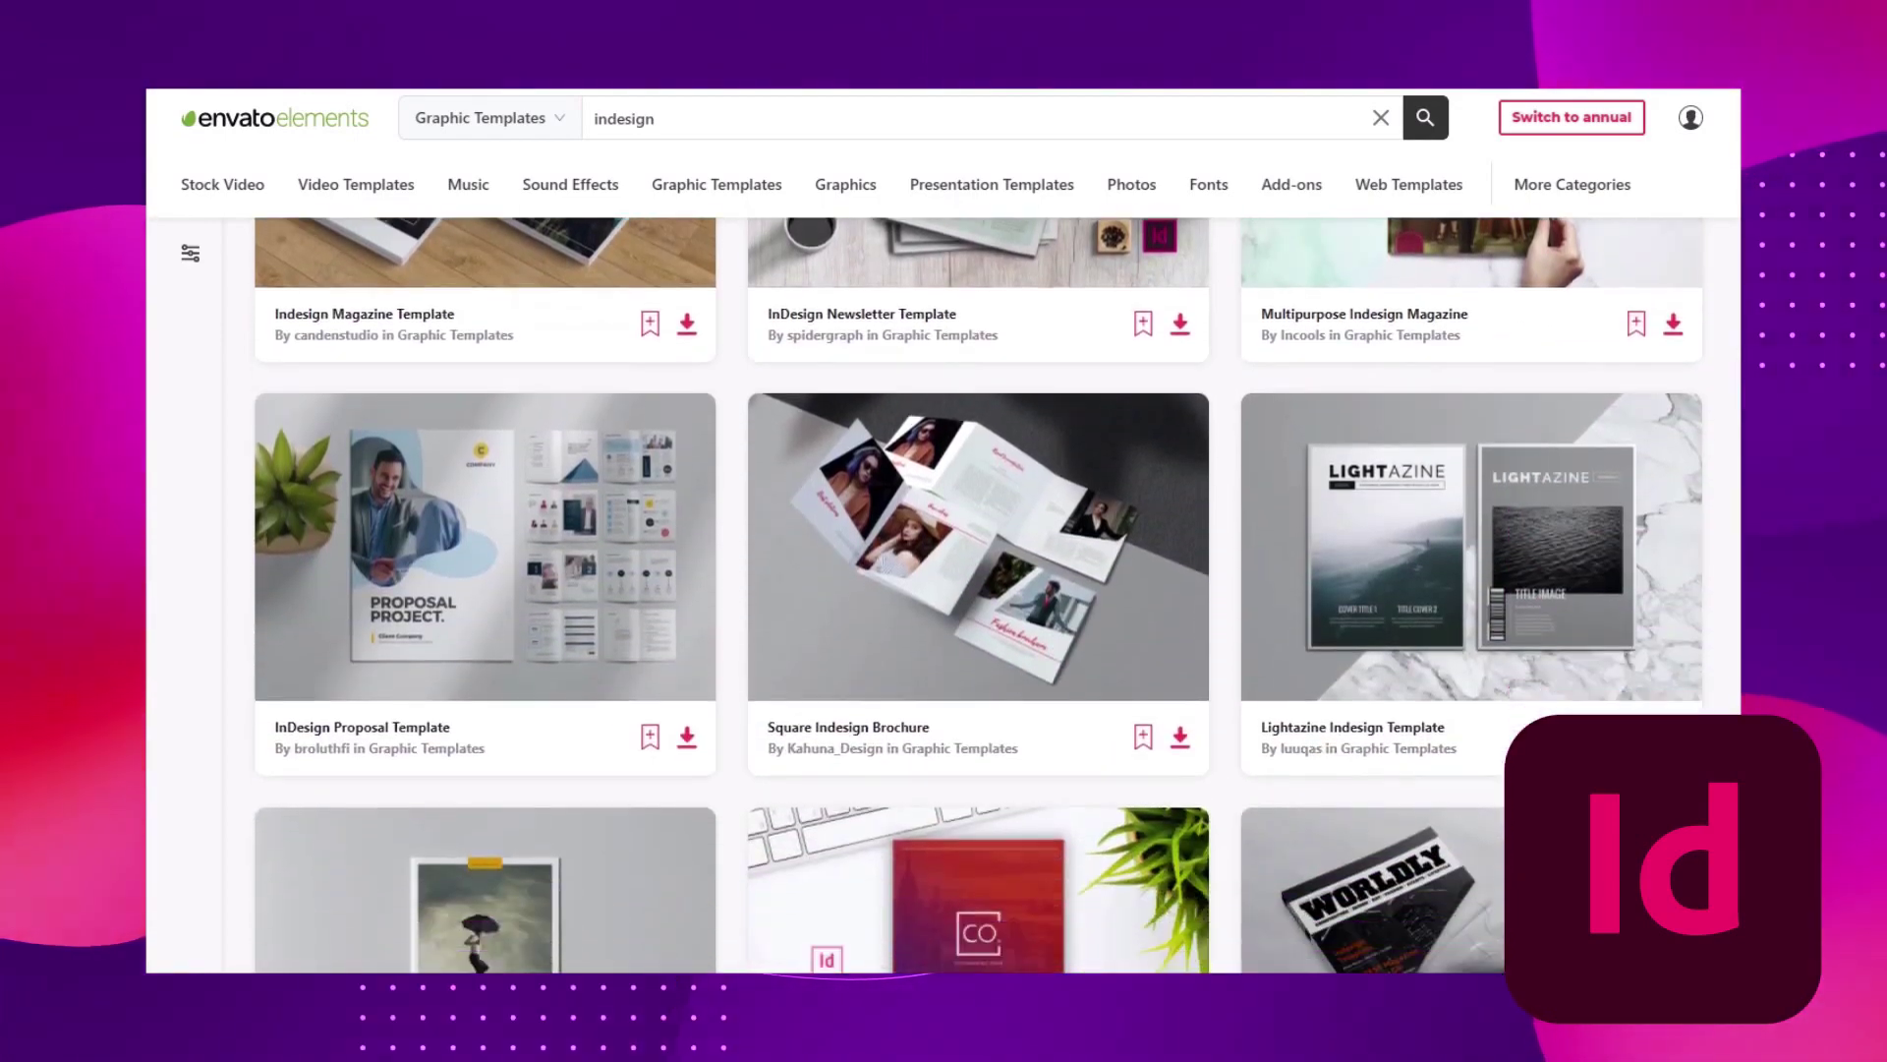
scroll(944, 590, "down", 2)
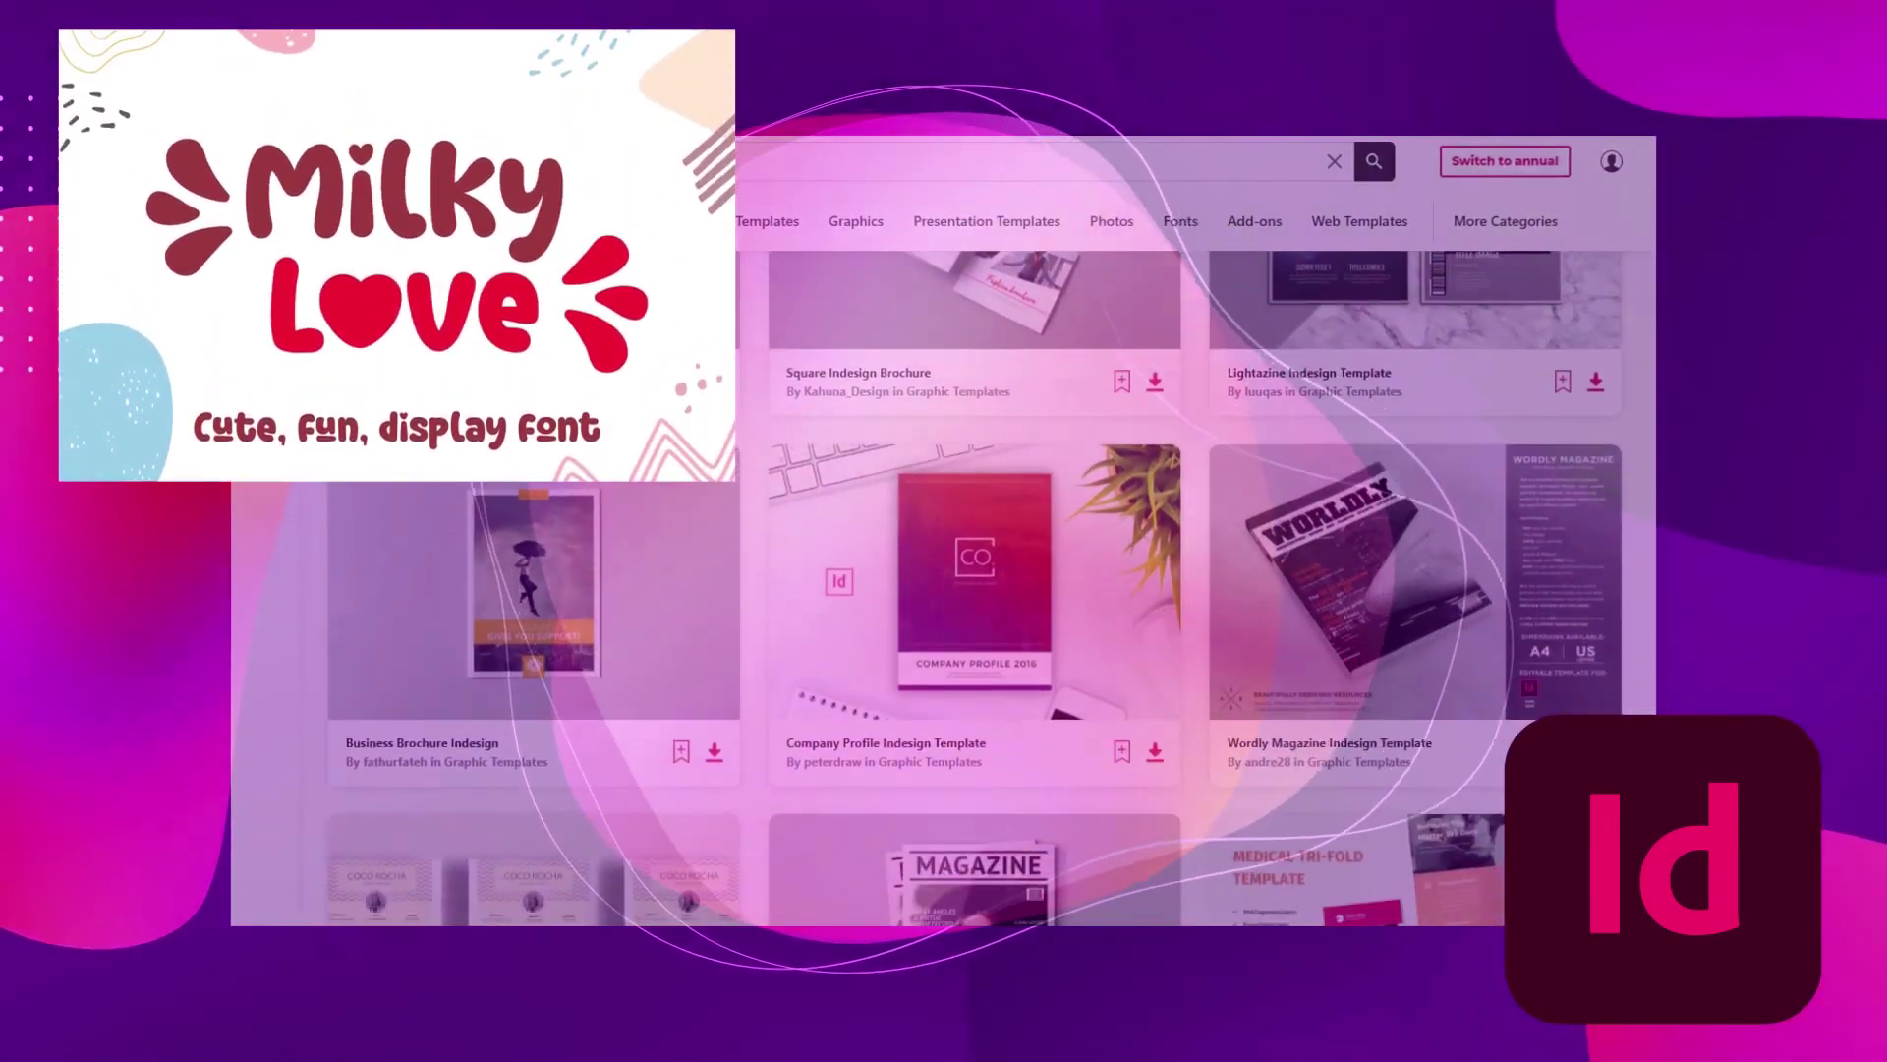
scroll(944, 590, "down", 4)
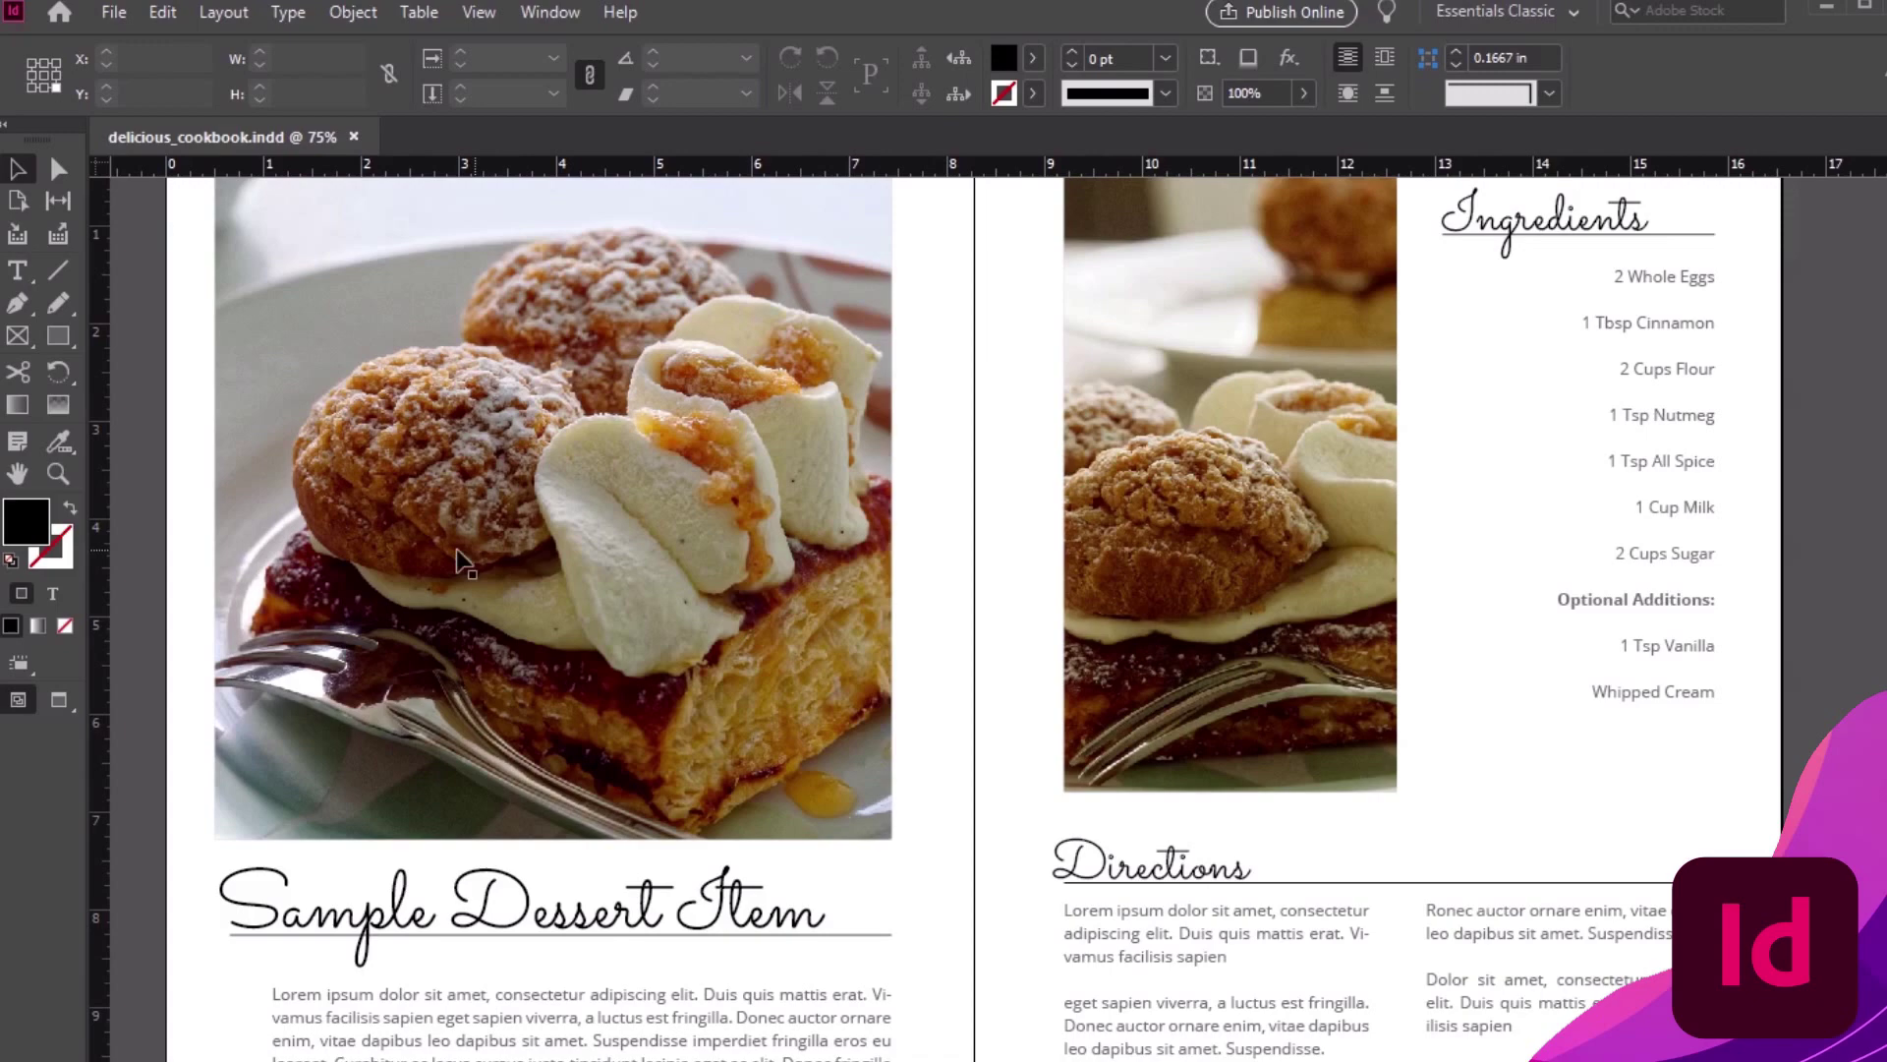
left_click(173, 18)
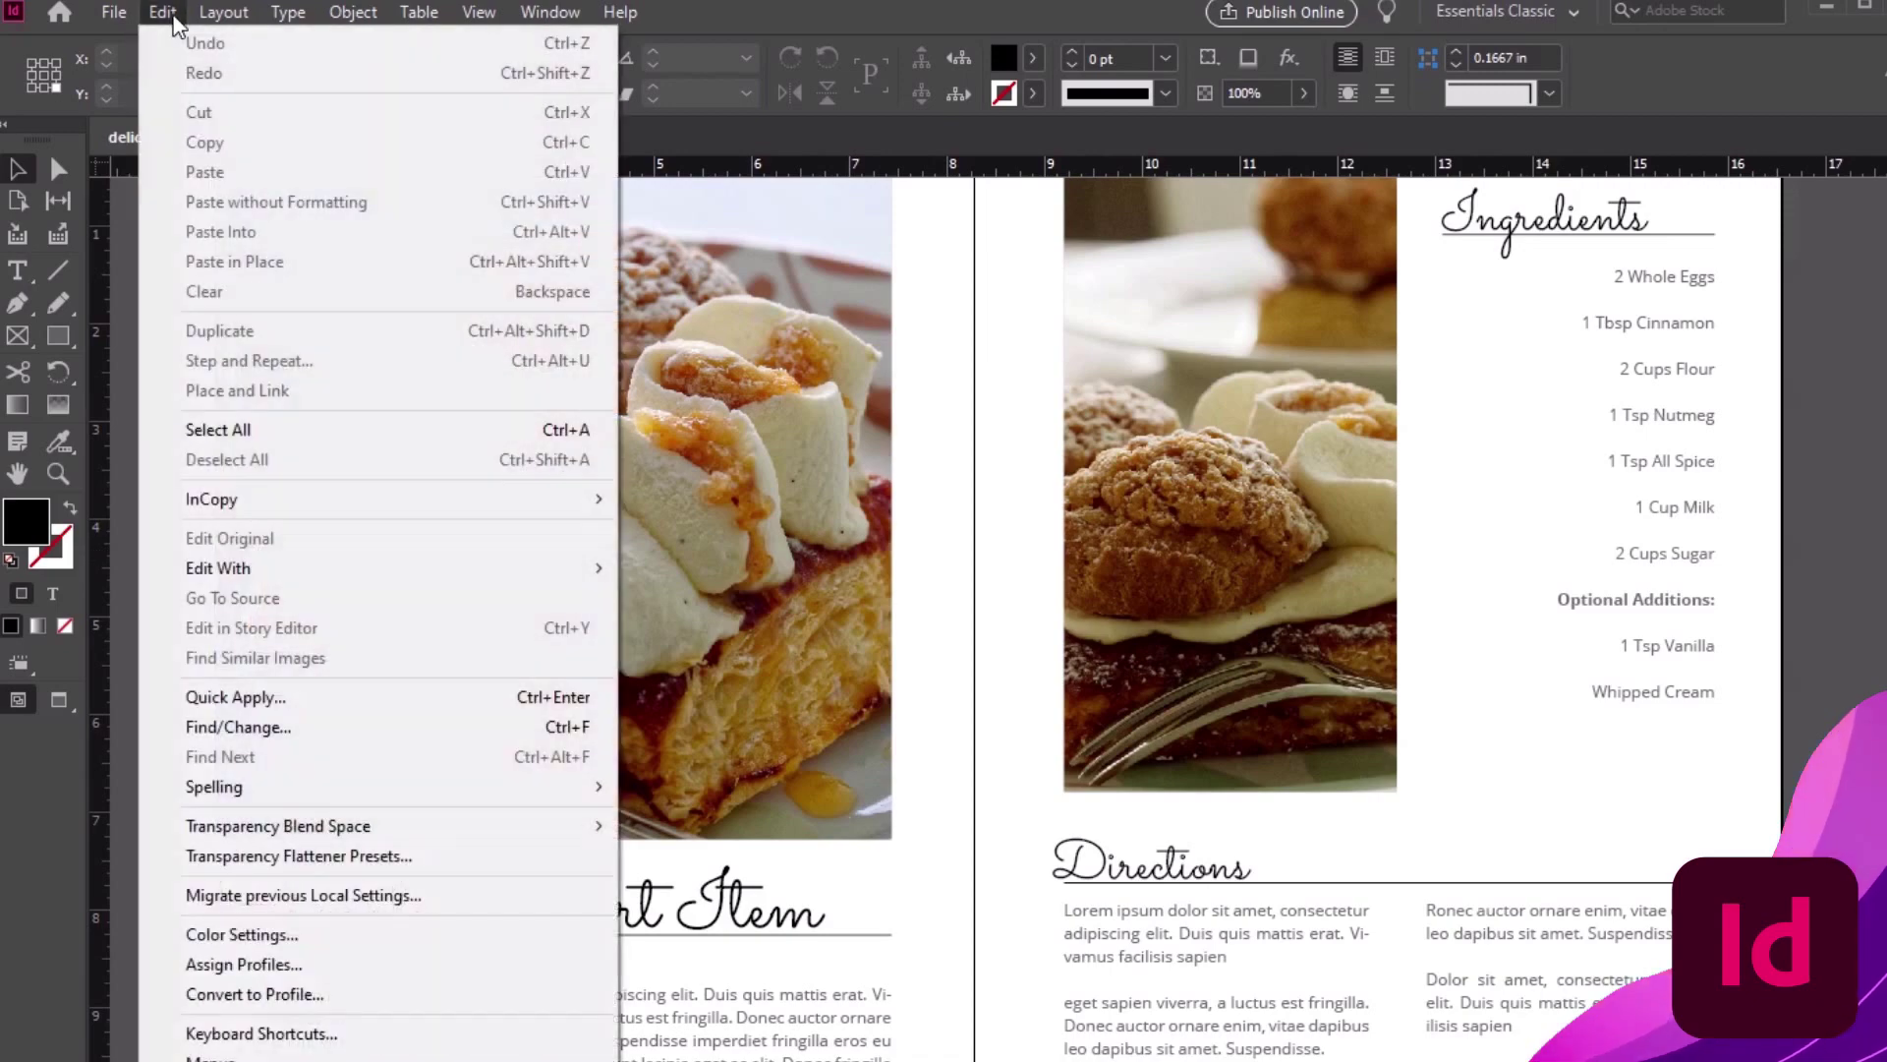
mouse_move(256, 1060)
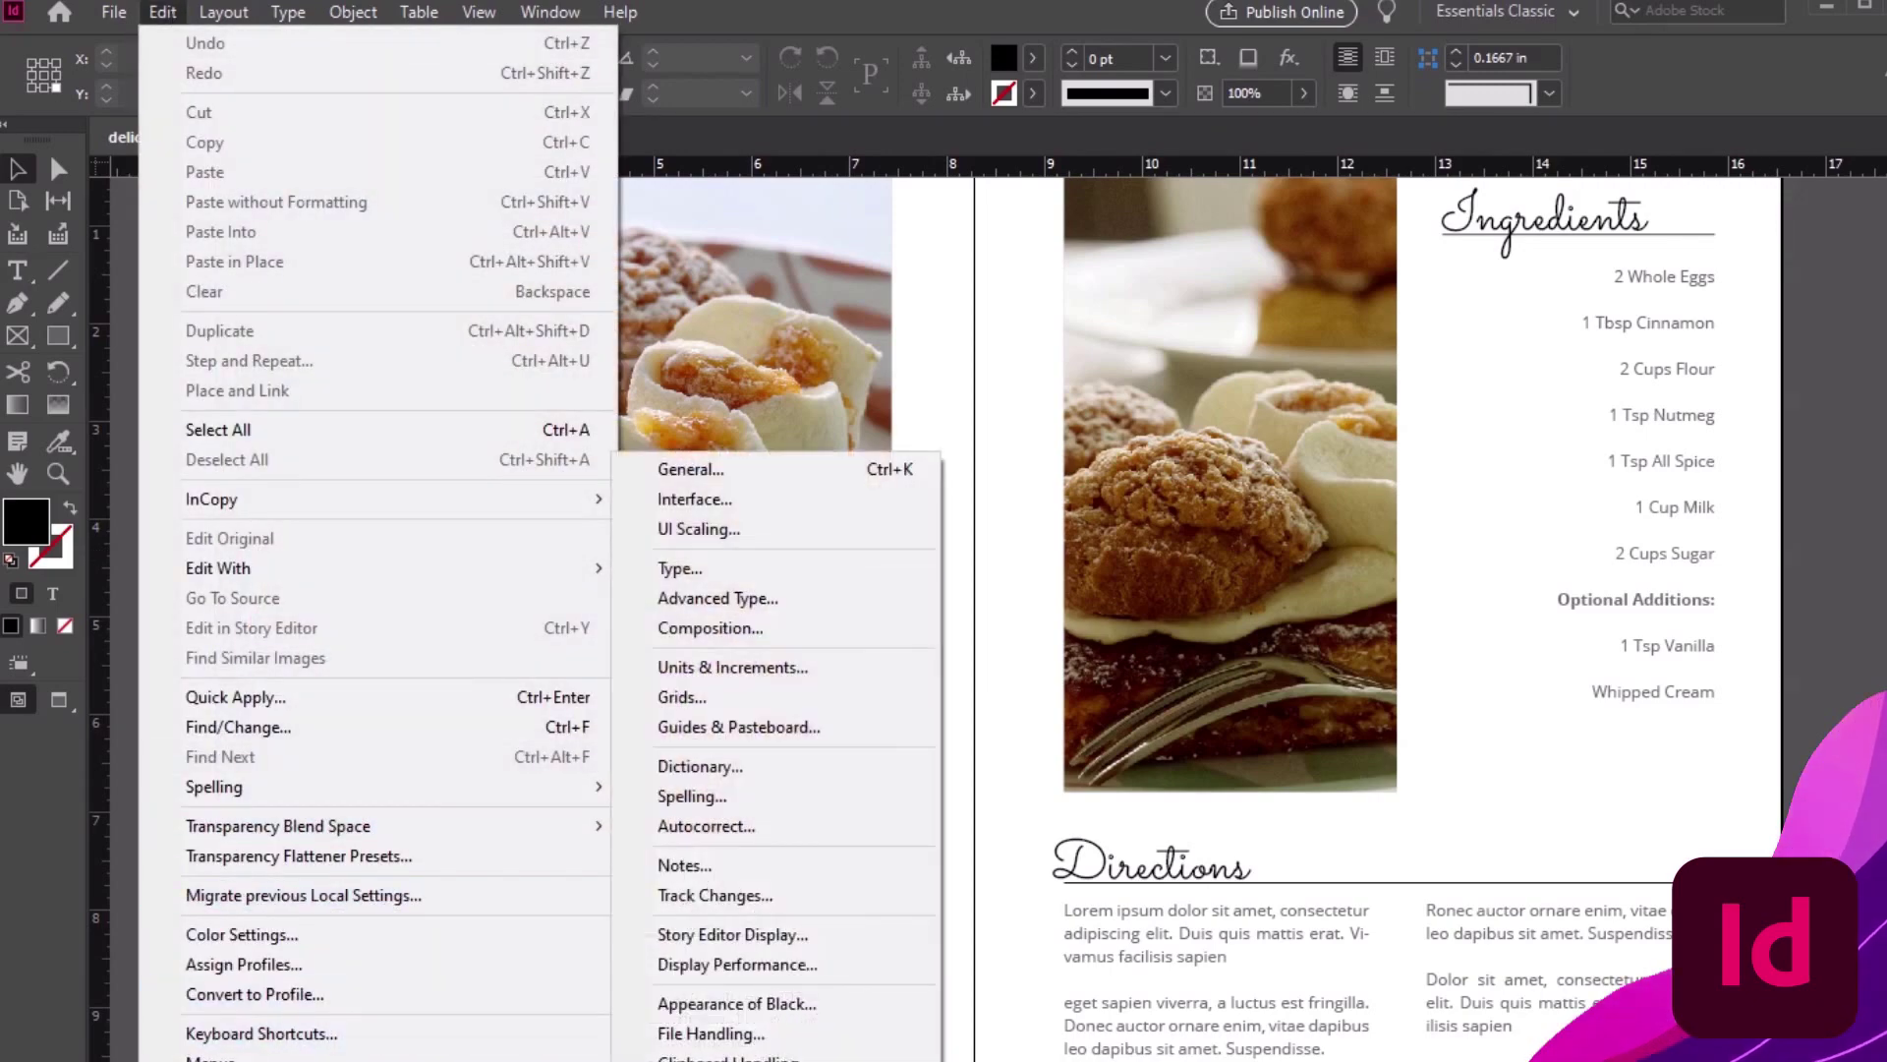
left_click(708, 1033)
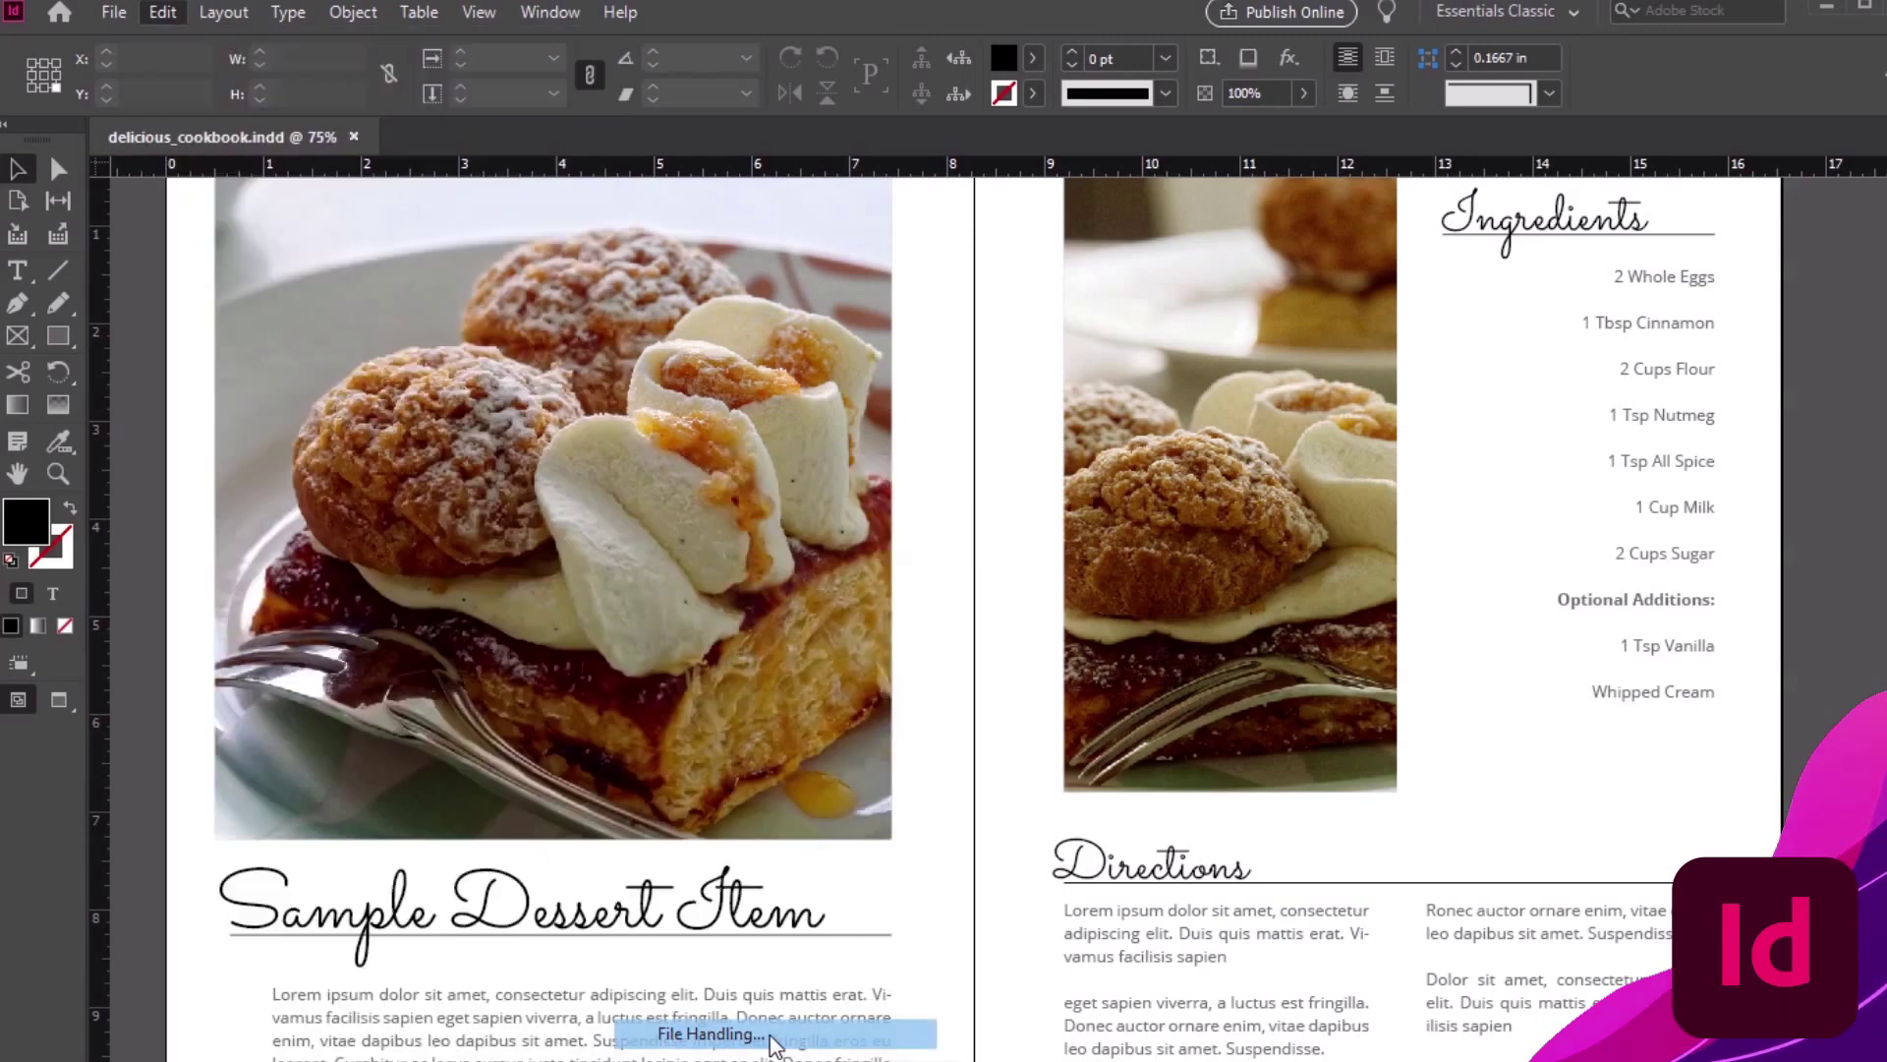
left_click_drag(747, 126, 875, 101)
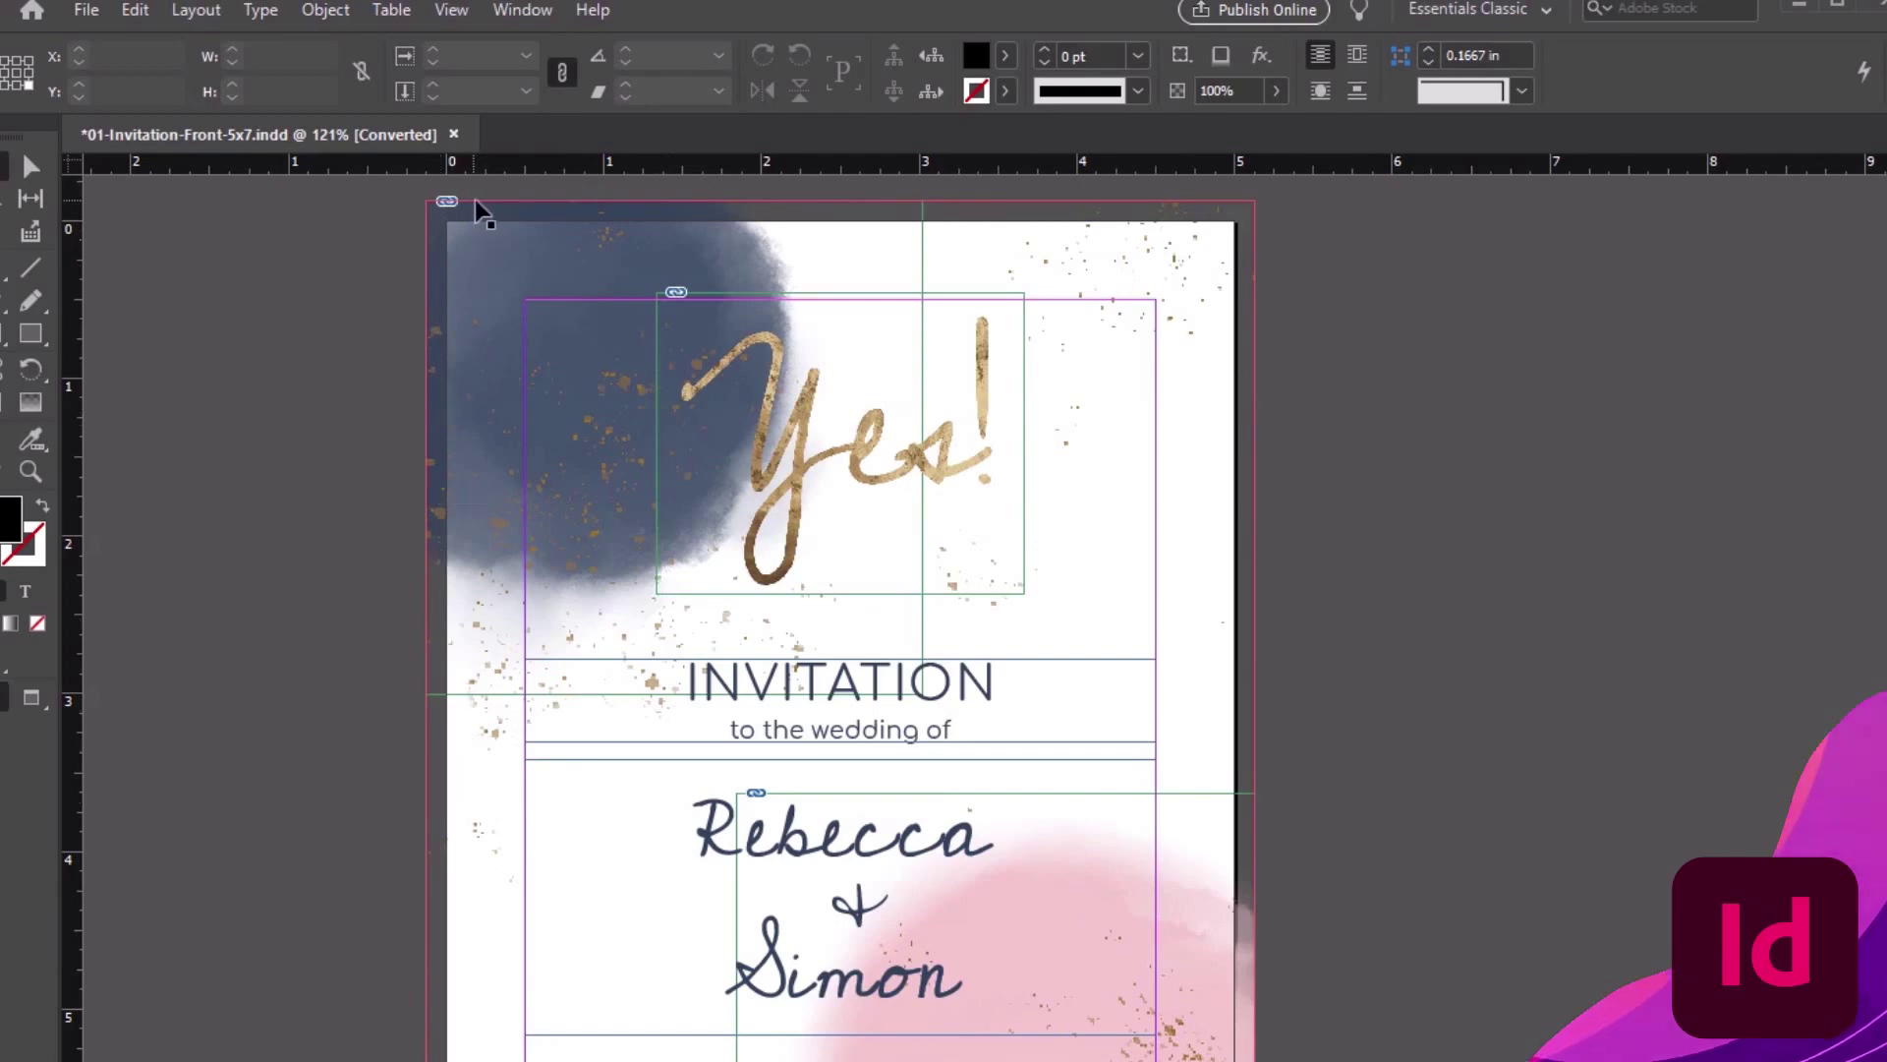
Bring up the New Document options with Ctrl+N and cancel without creating a document
left_click(87, 10)
left_click(685, 445)
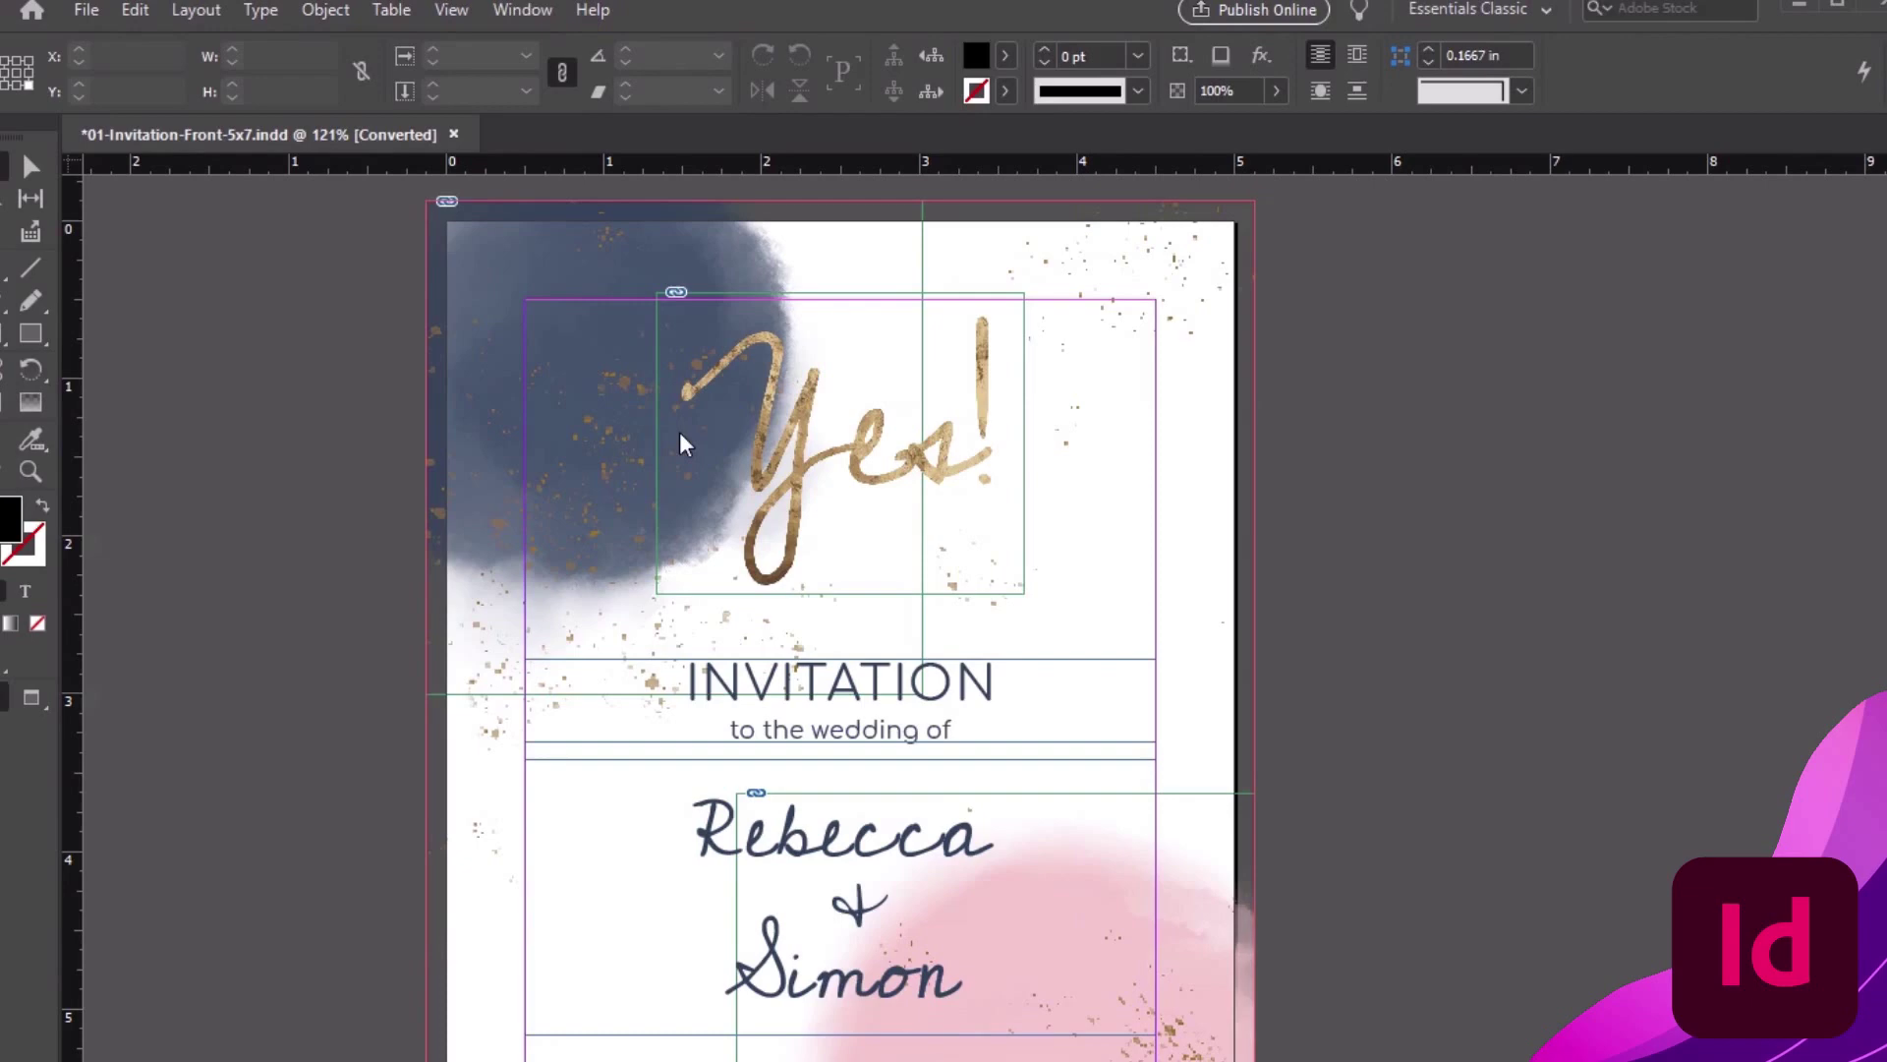
key("ctrl+n")
scroll(1276, 589, "down", 5)
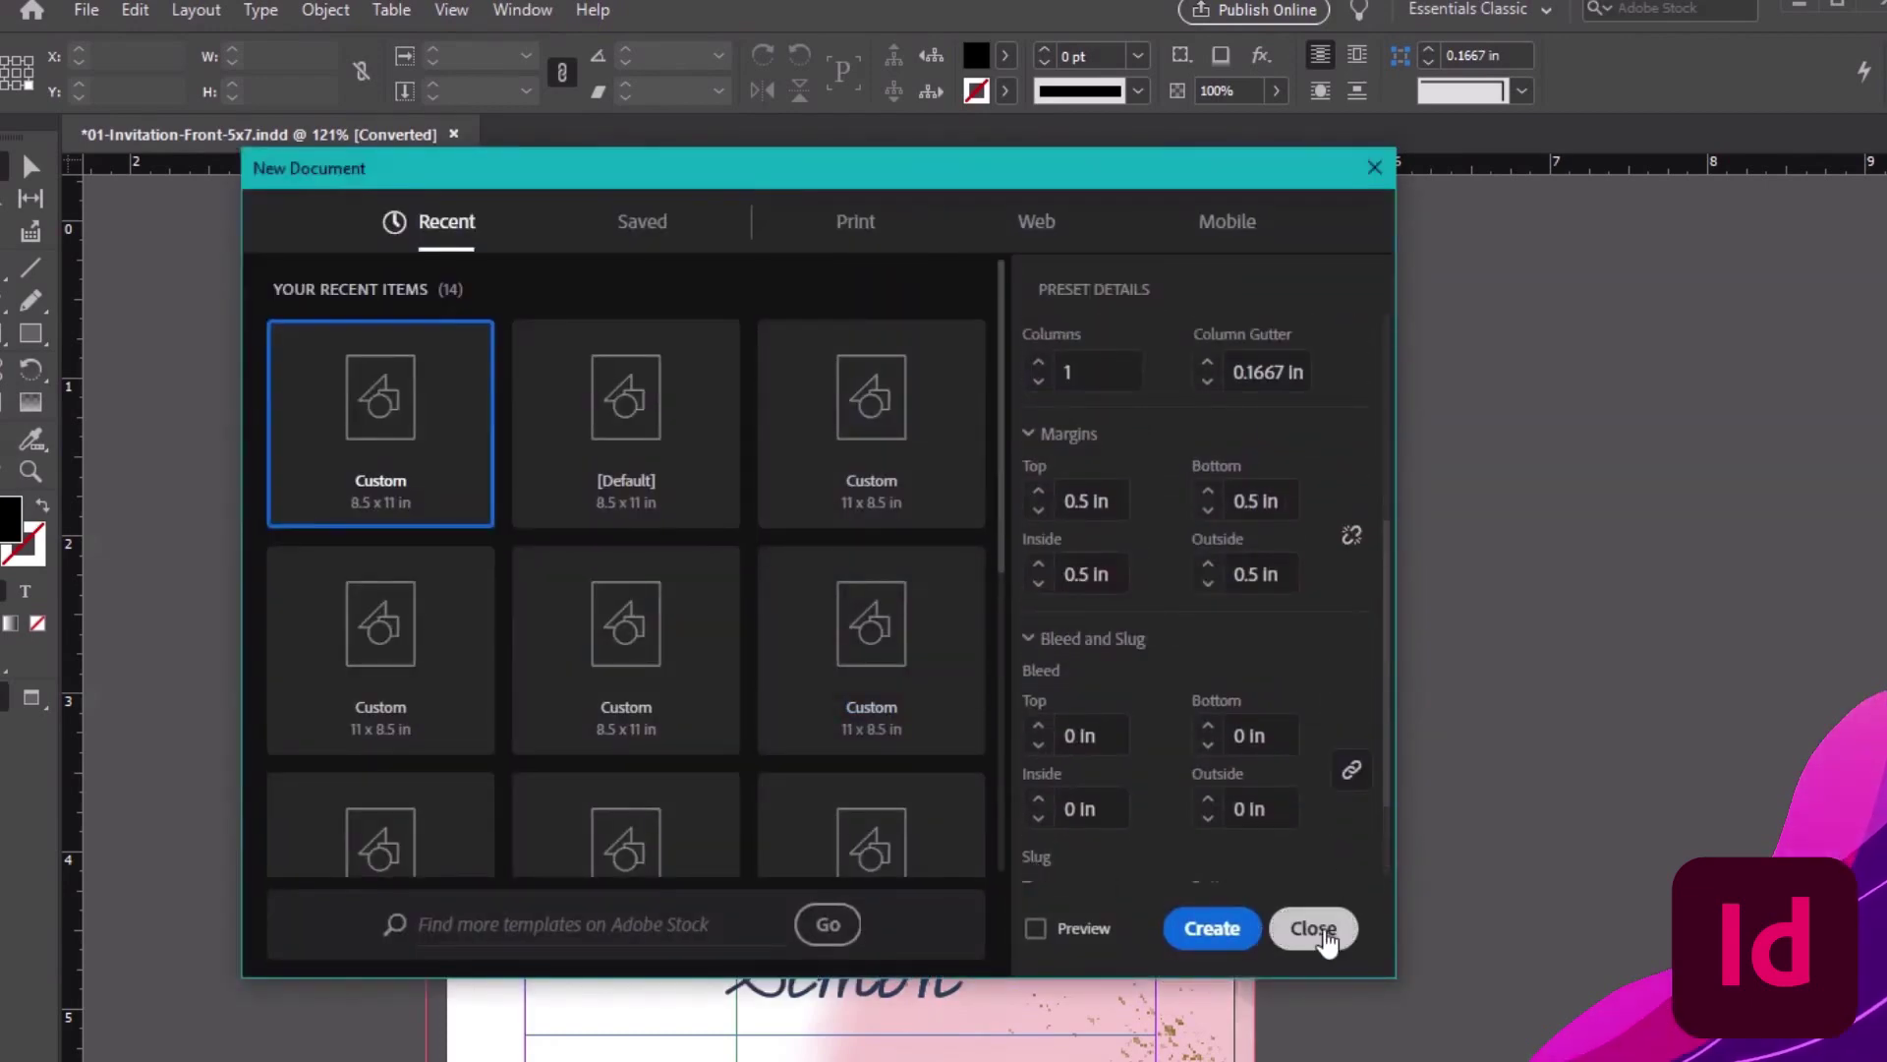
left_click(1318, 929)
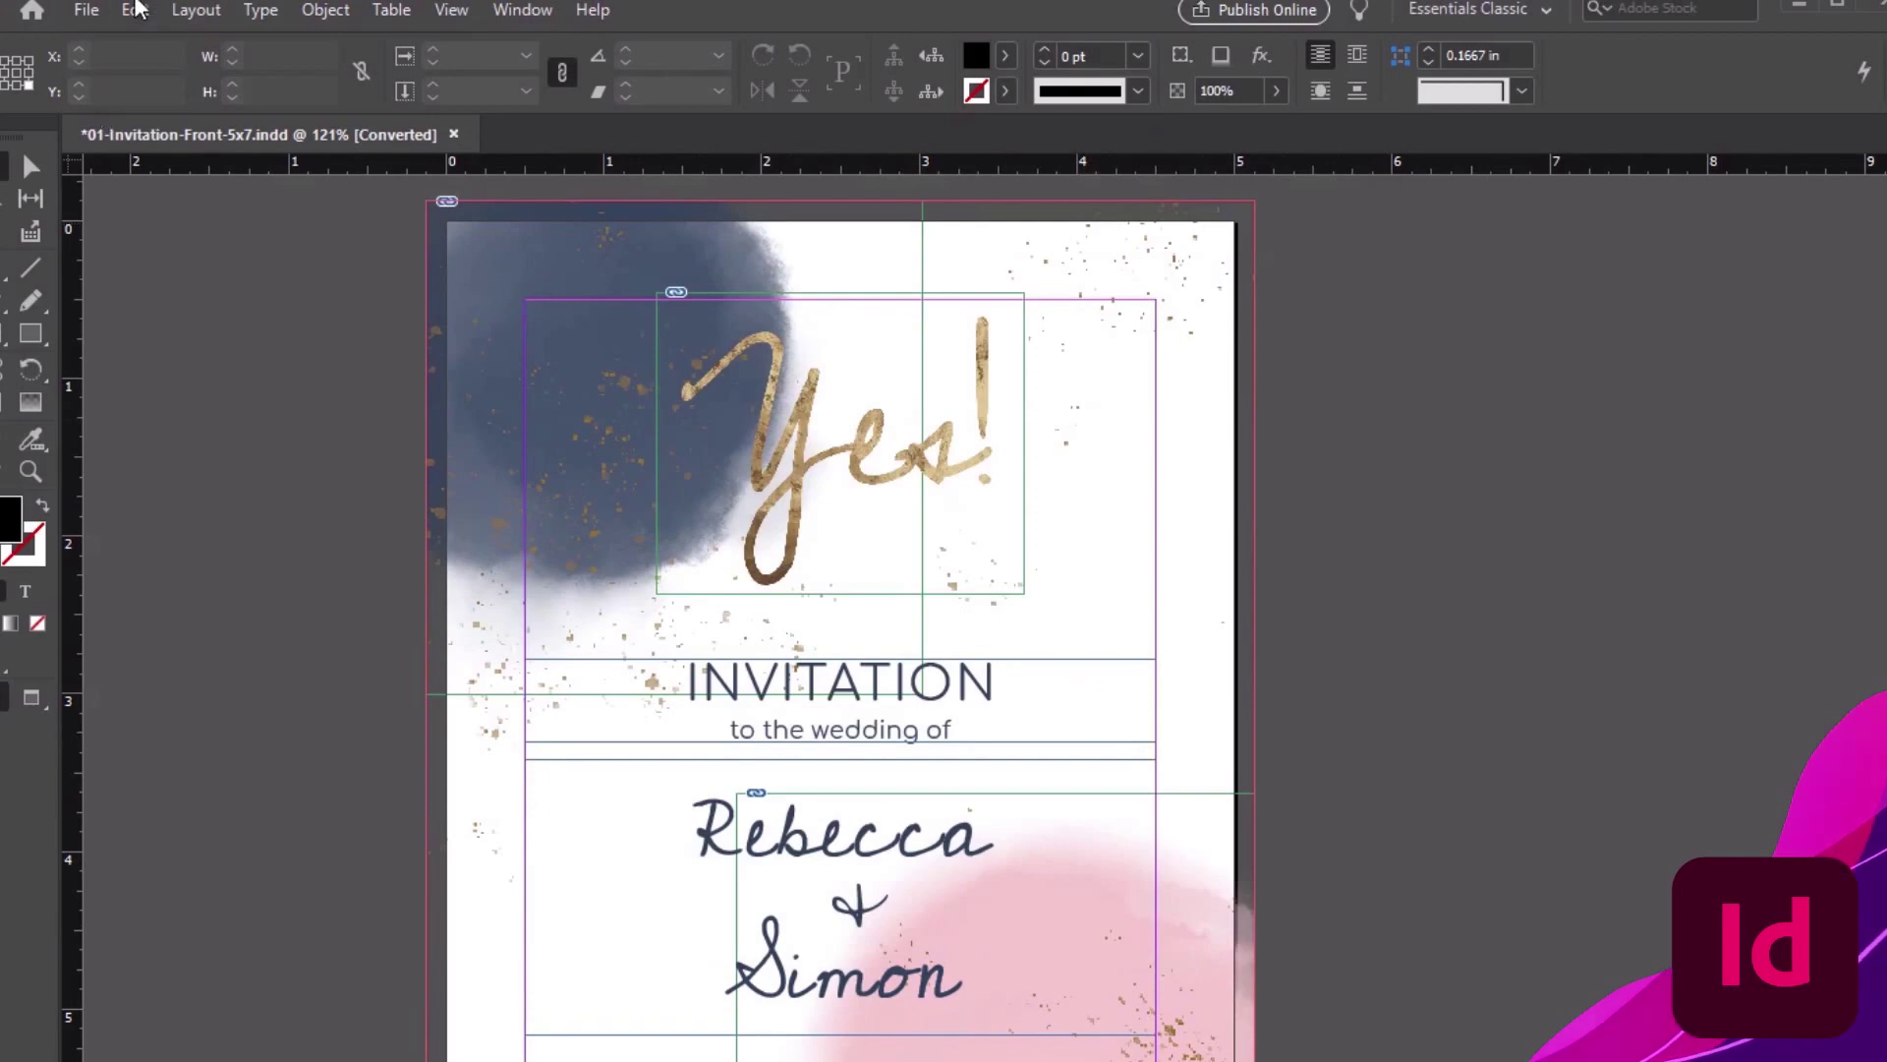
Open File > Document Setup for the 5 x 7 in invitation and move it aside
left_click(86, 10)
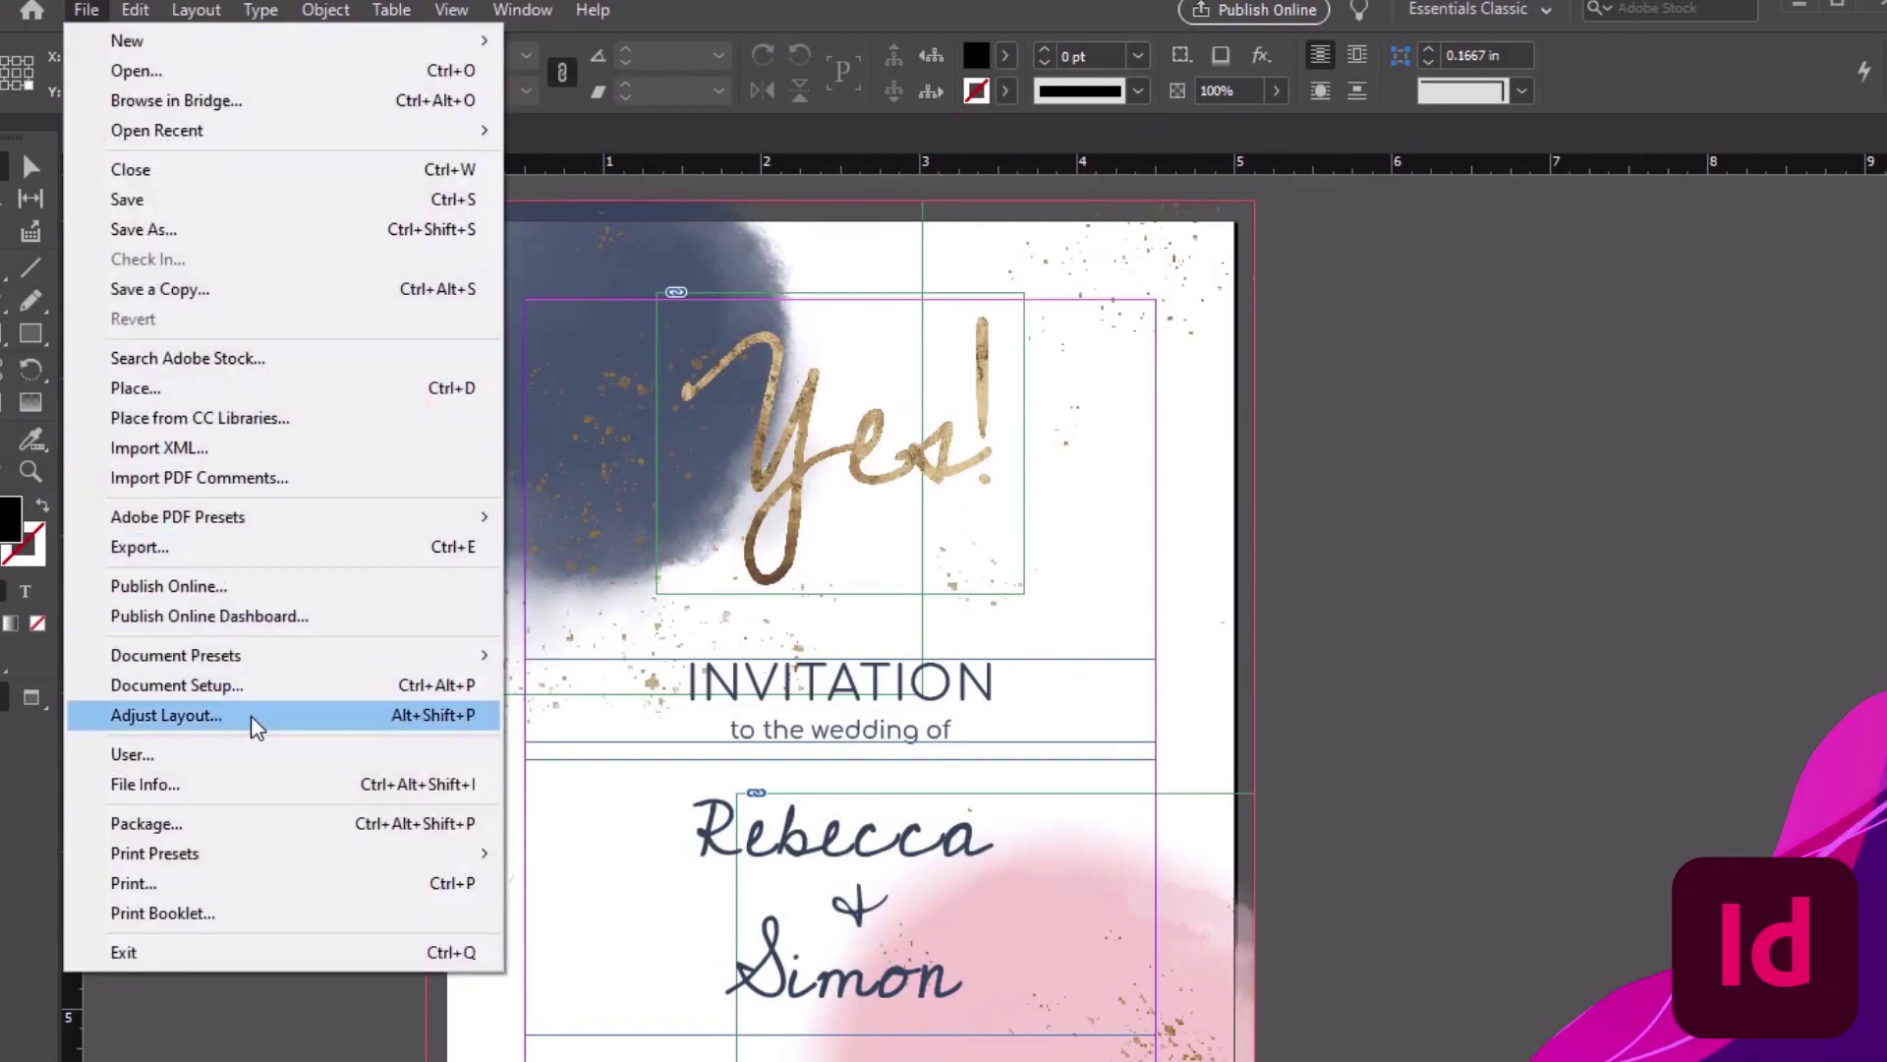
left_click(248, 688)
left_click_drag(391, 352, 755, 124)
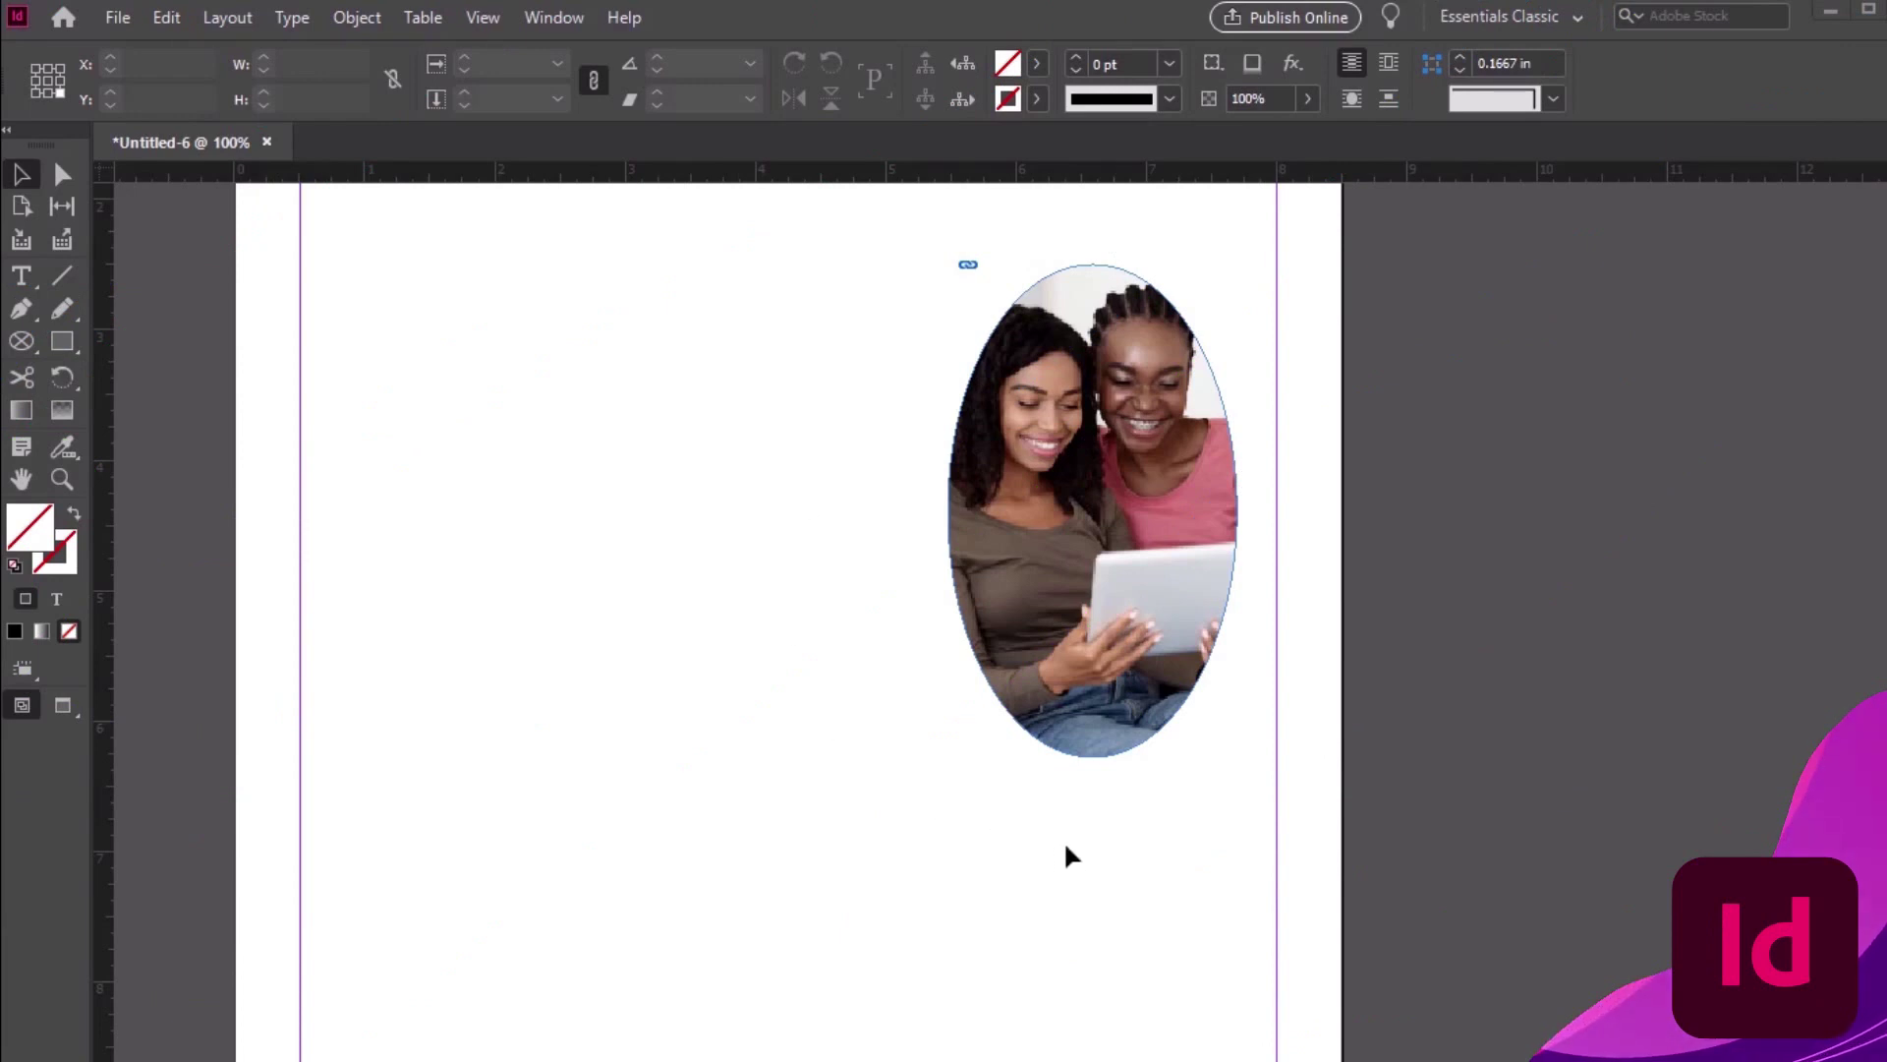
Draw a closed six-sided frame with the Pen tool beside the oval photo
left_click(22, 310)
left_click(639, 883)
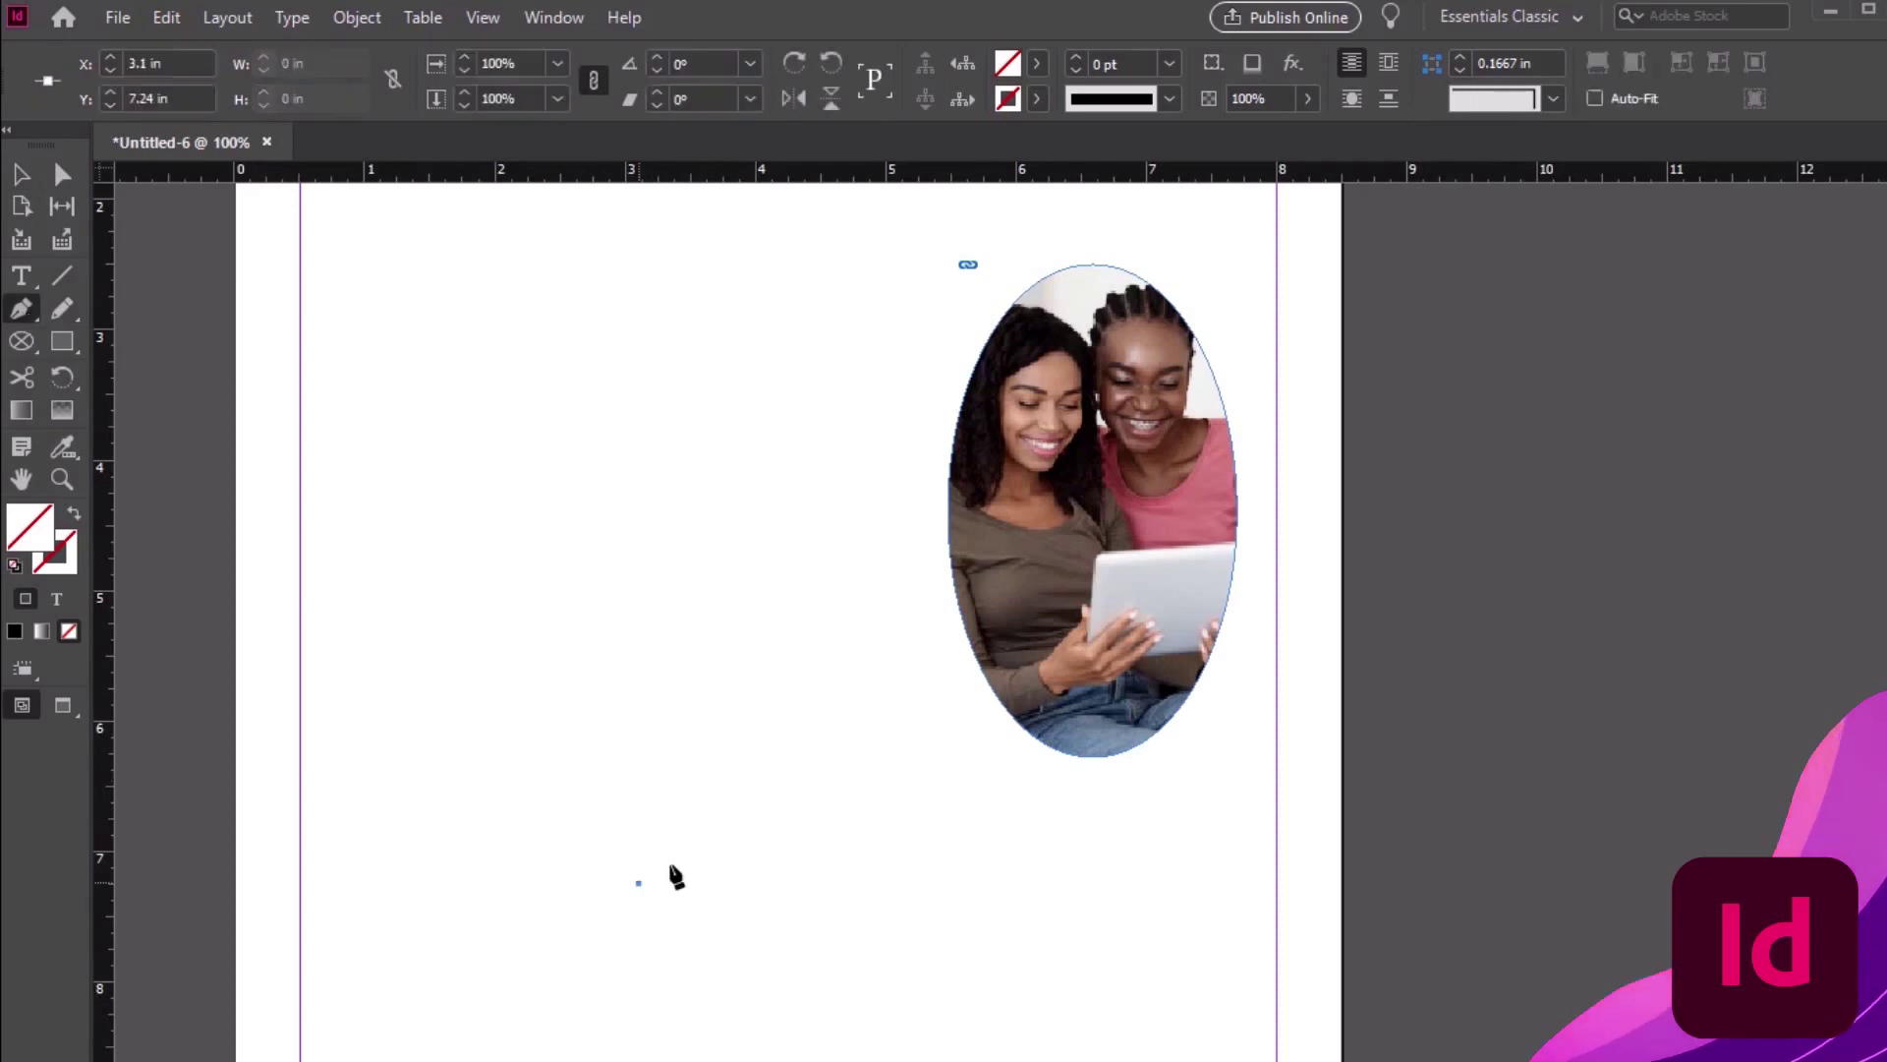
left_click(884, 757)
left_click(819, 431)
left_click(524, 392)
left_click(360, 636)
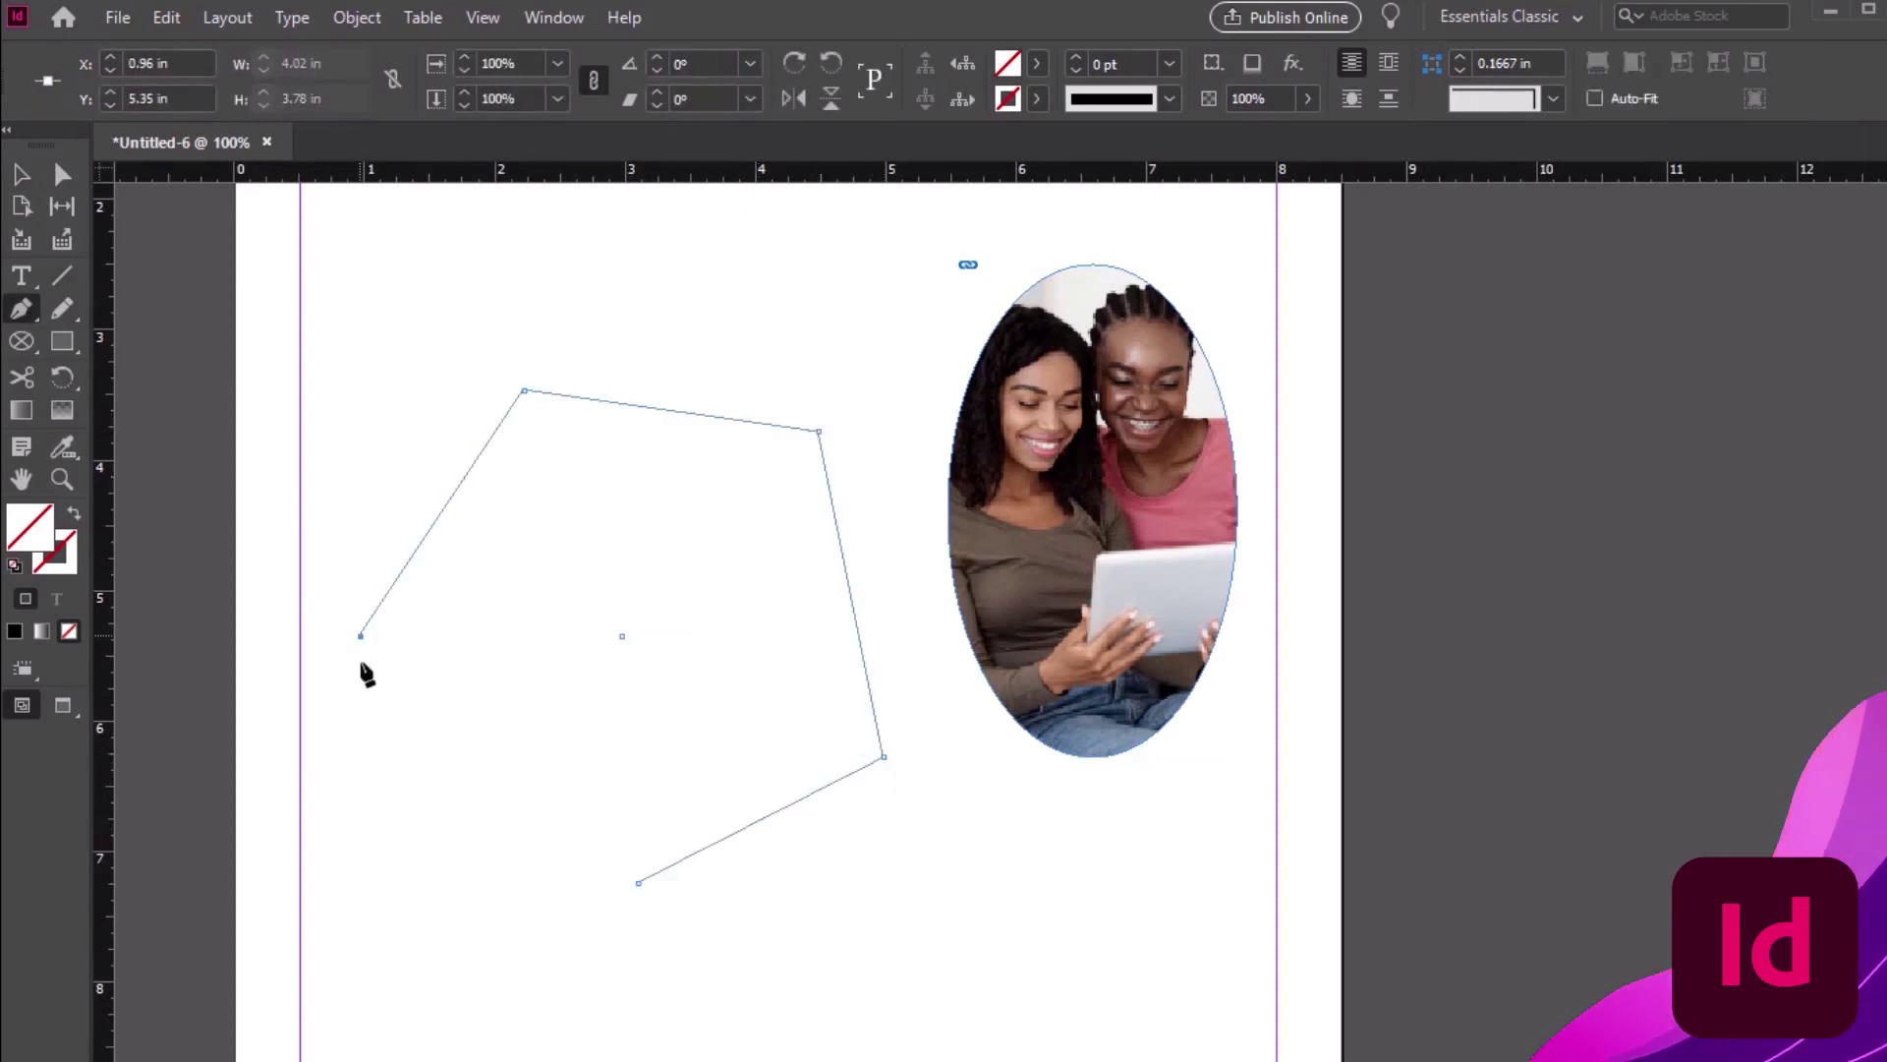
left_click(378, 891)
left_click(639, 883)
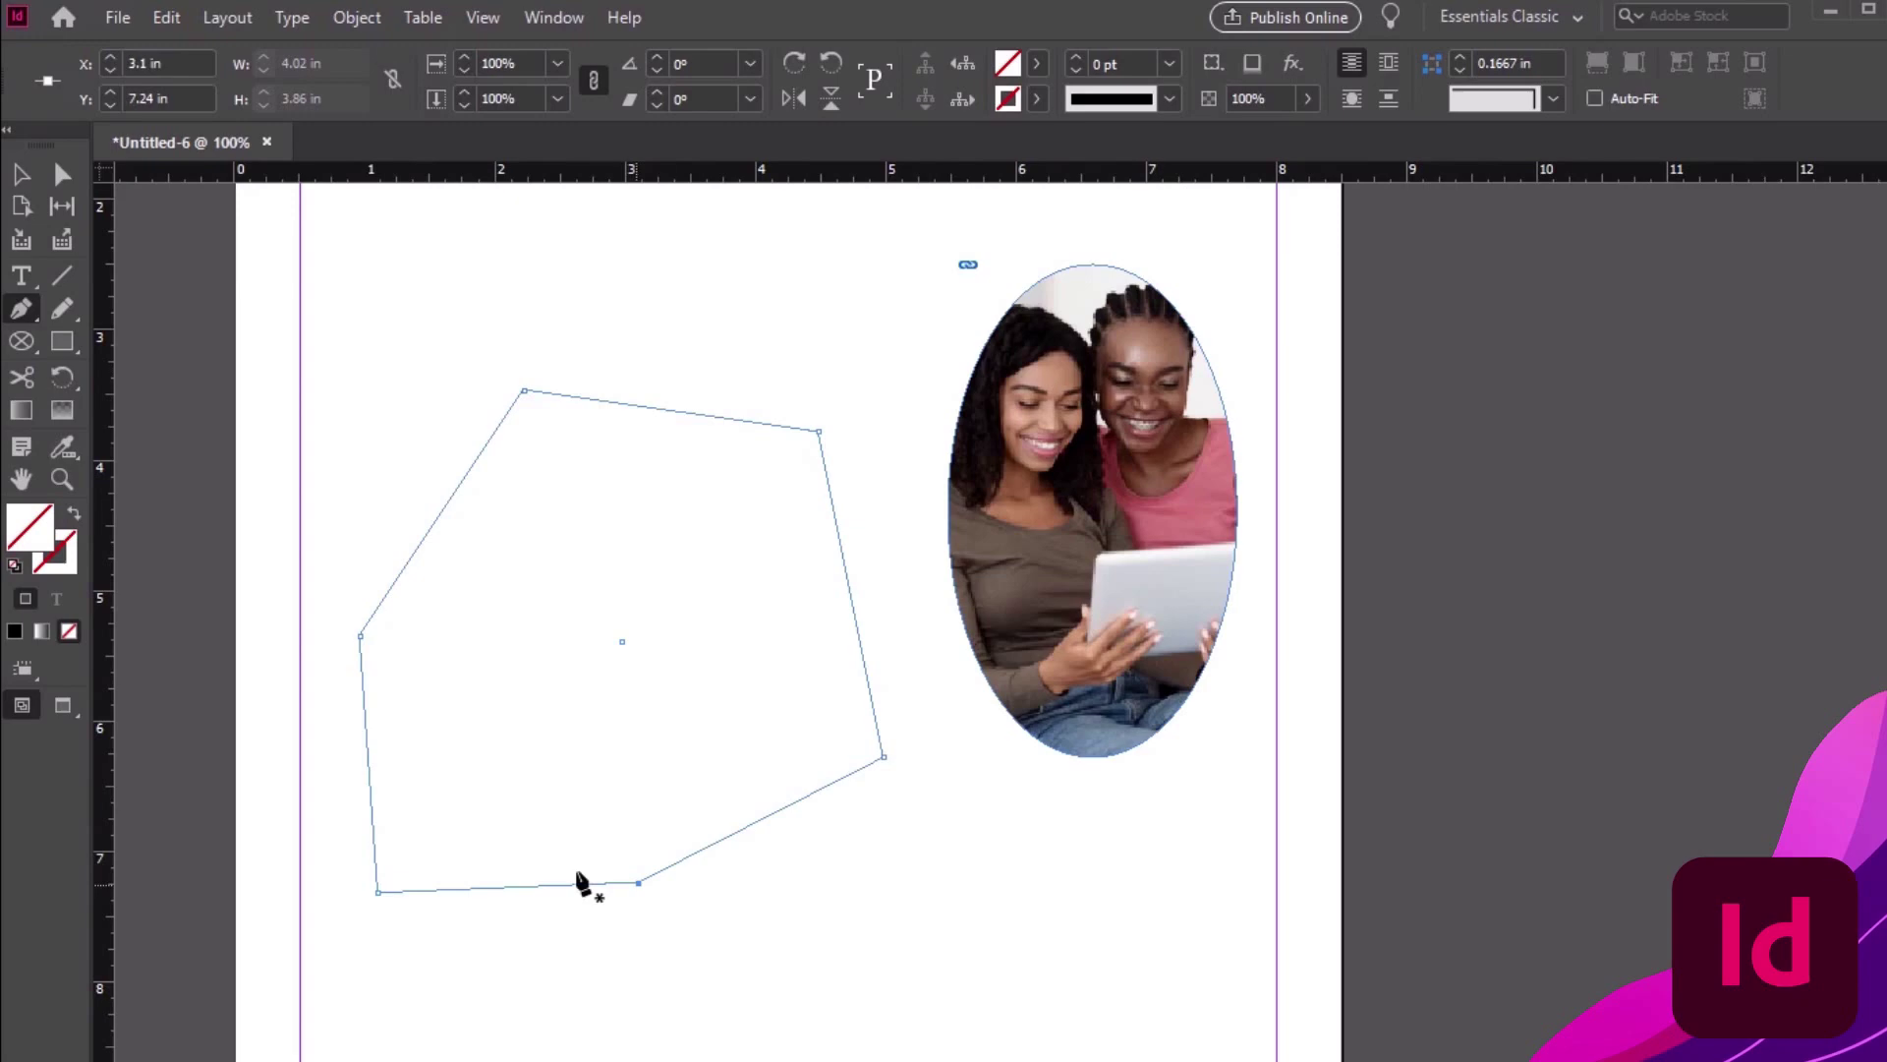
Place the couple-on-rainbow-flag image into the new frame via File > Place
left_click(118, 17)
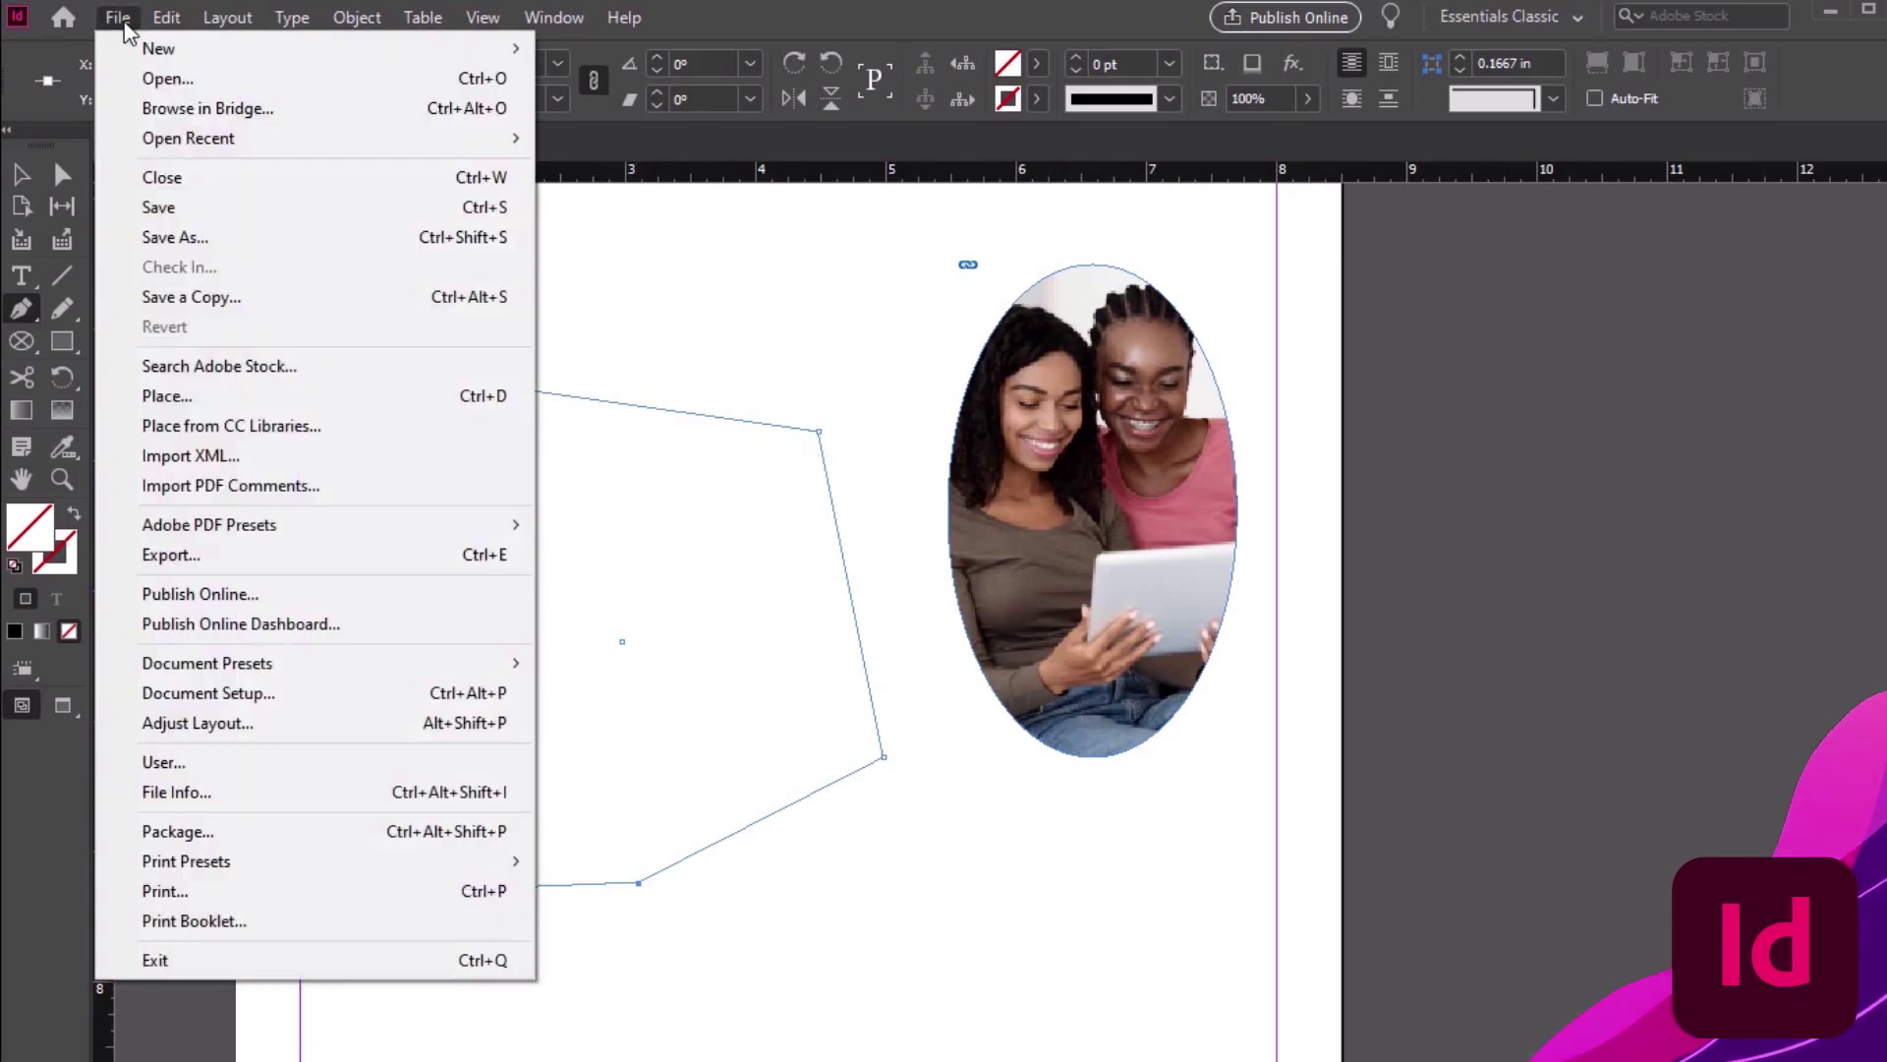
left_click(167, 397)
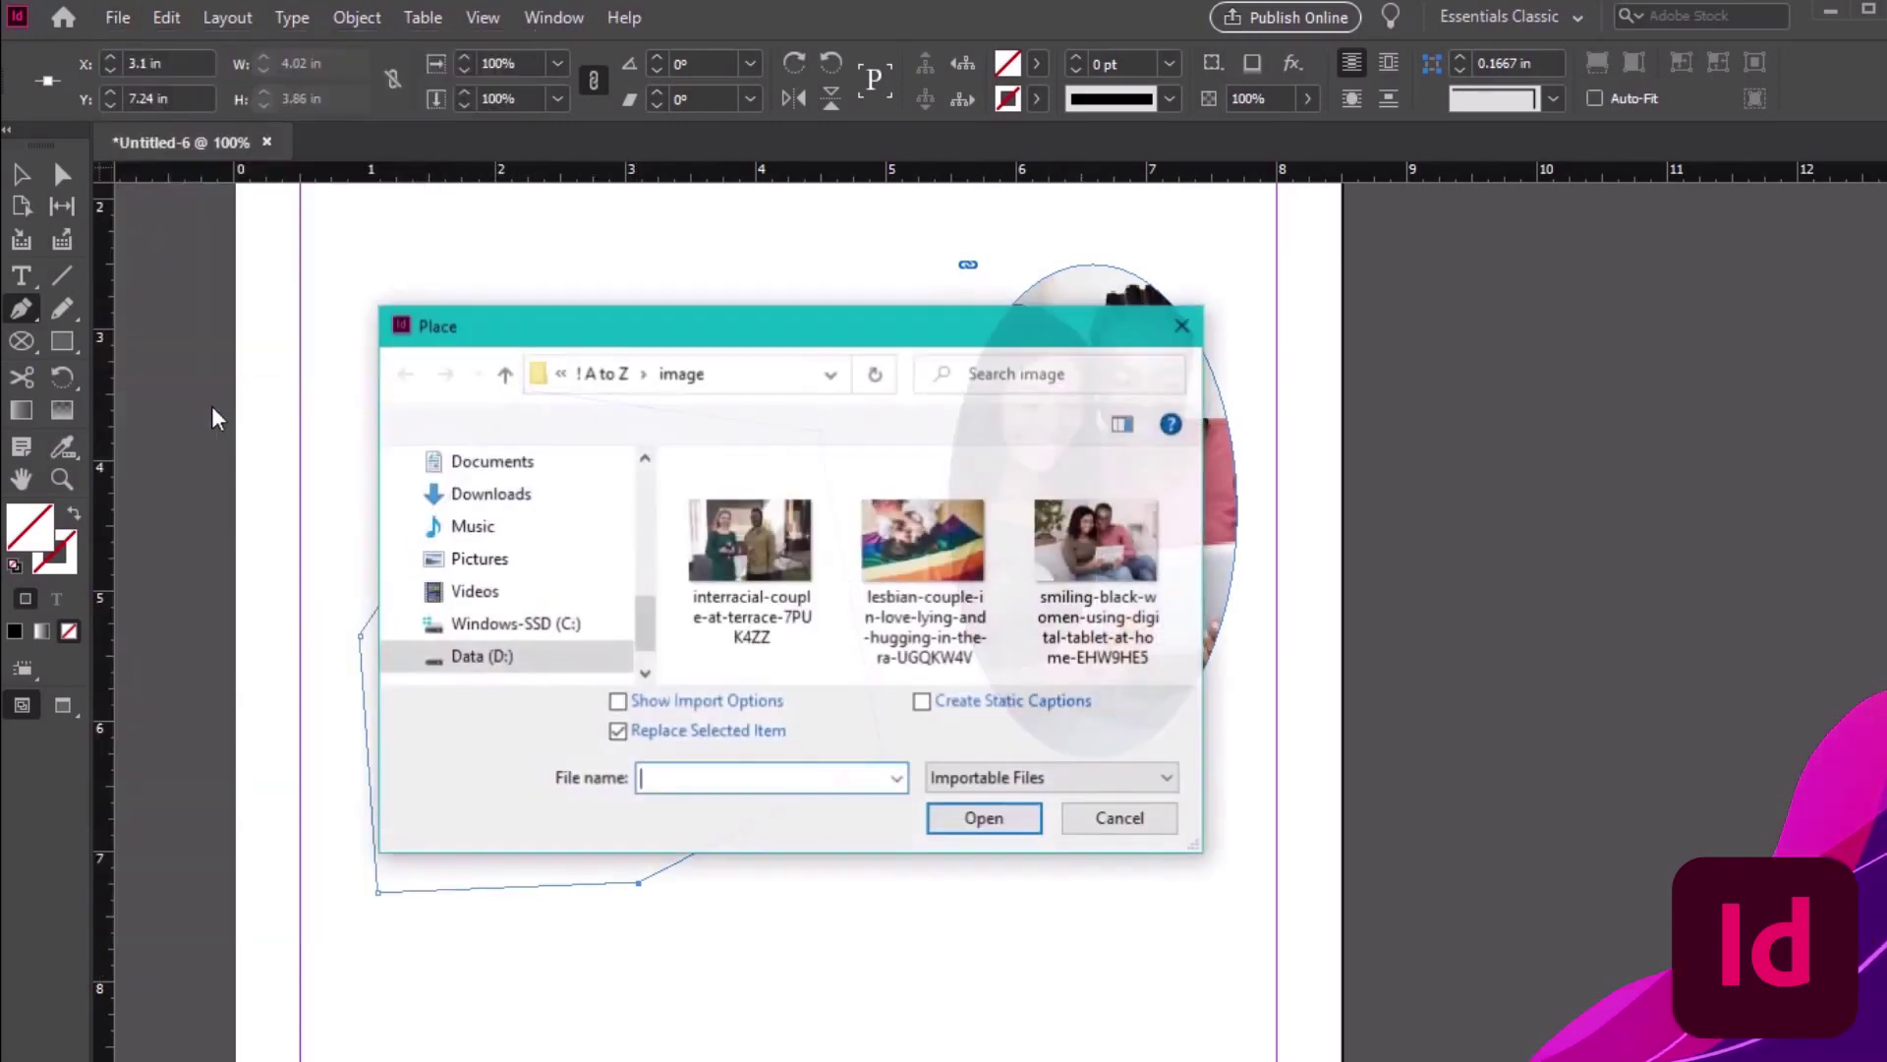
left_click(915, 526)
double_click(914, 526)
left_click(708, 560)
Apply Fitting > Fill Frame Proportionally and select the picture inside the frame
right_click(698, 507)
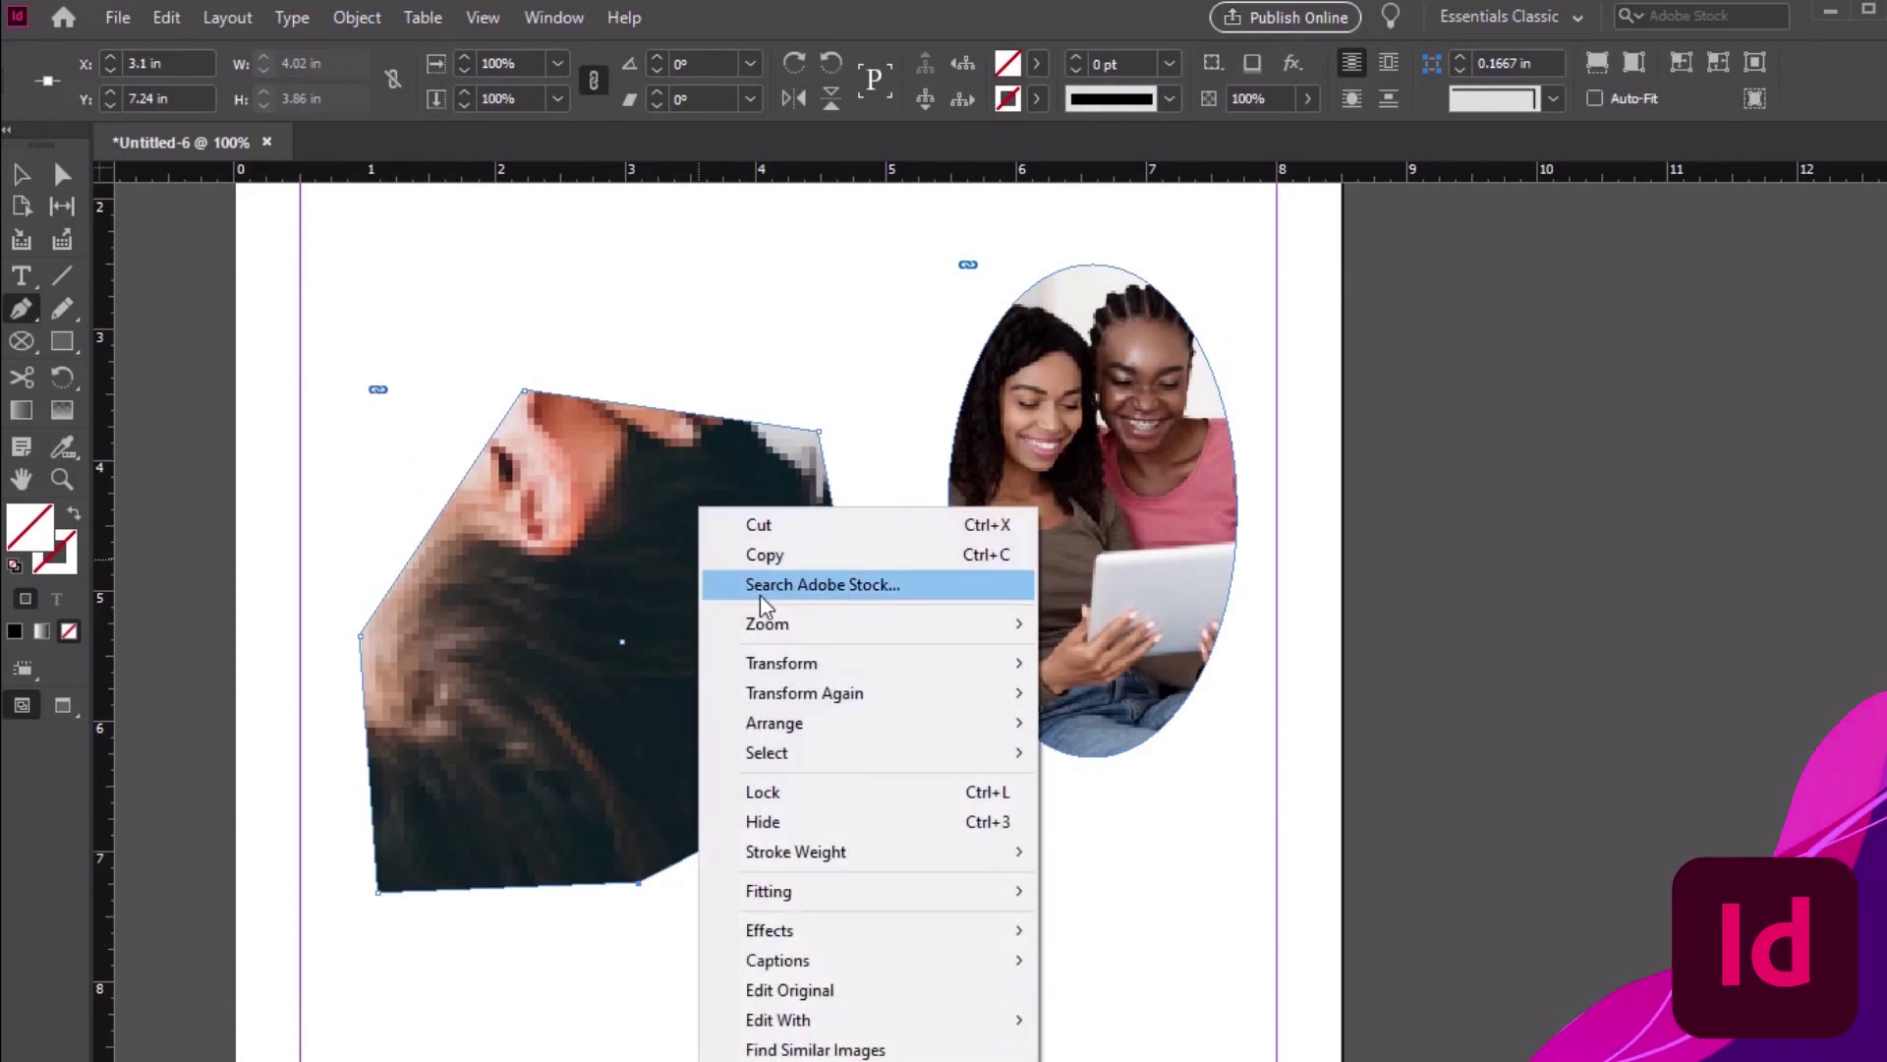
mouse_move(857, 897)
left_click(1204, 897)
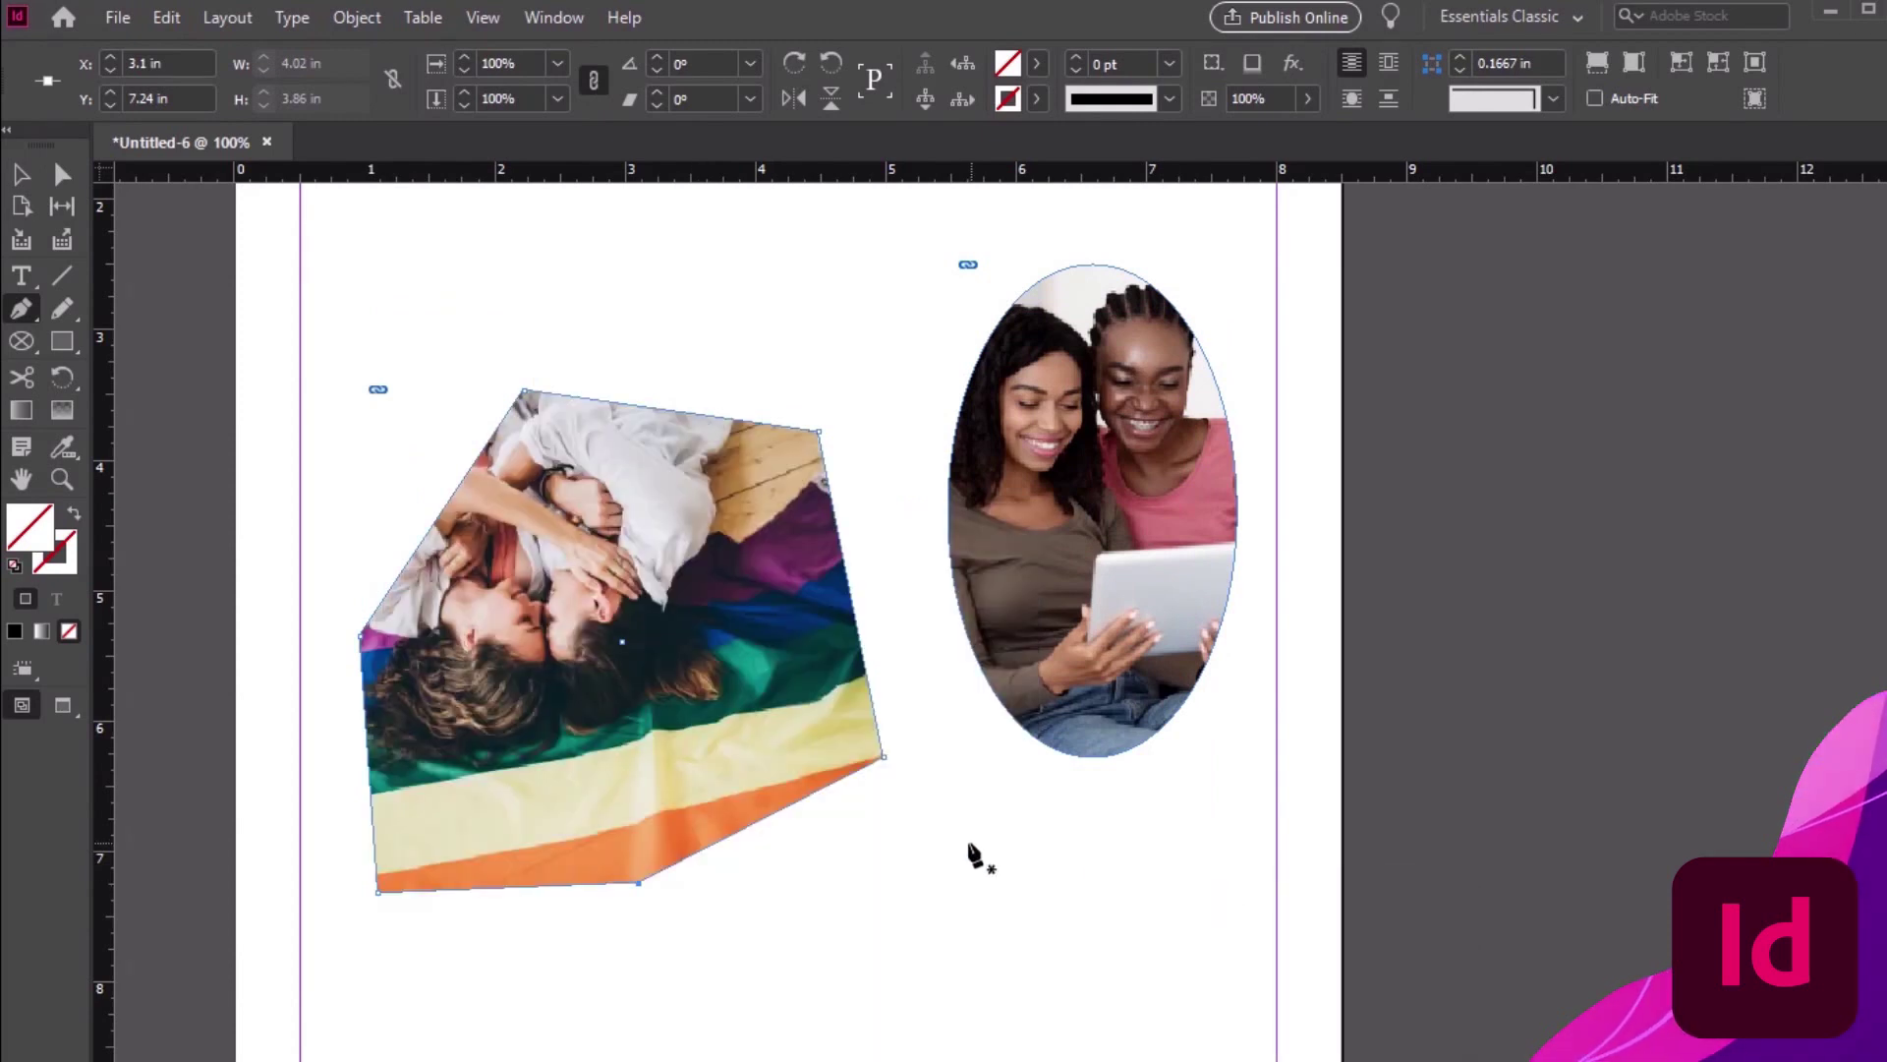
left_click(22, 177)
double_click(513, 565)
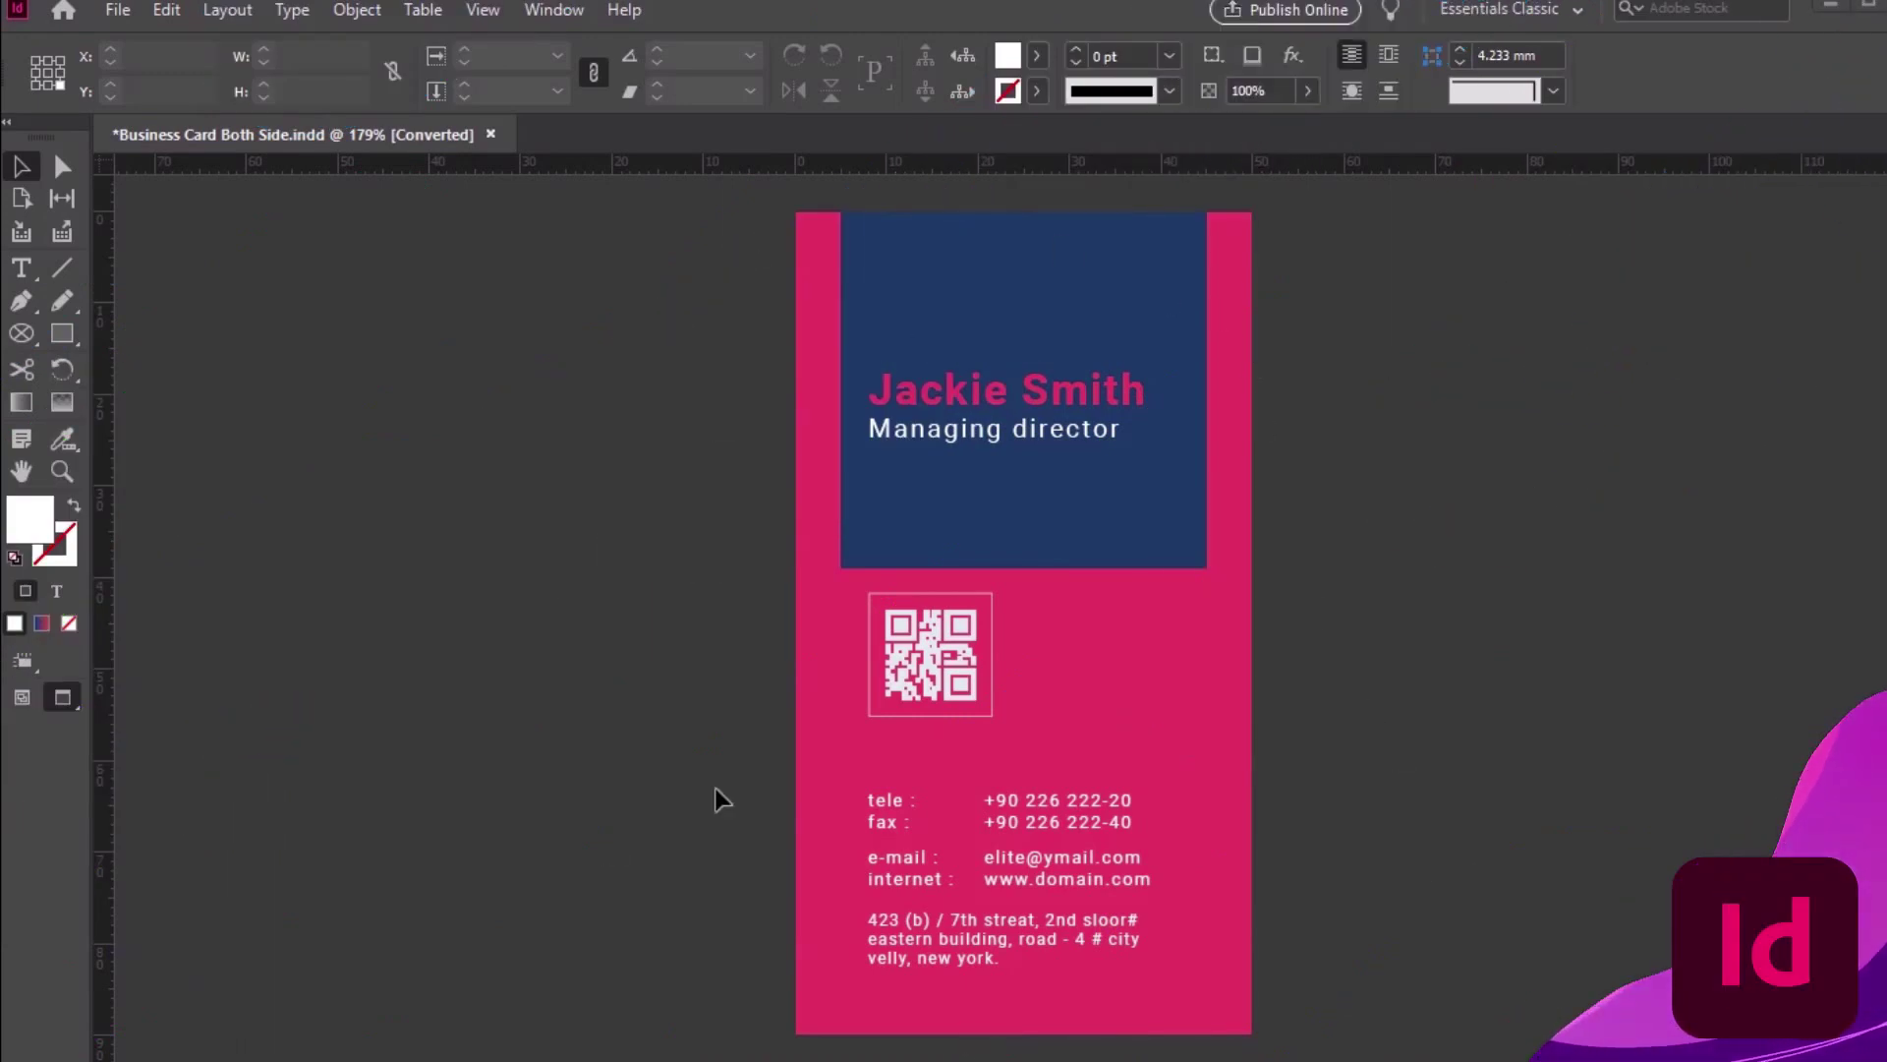
Select the name/job title and phone/fax text blocks on the card, then deselect
left_click(1033, 403)
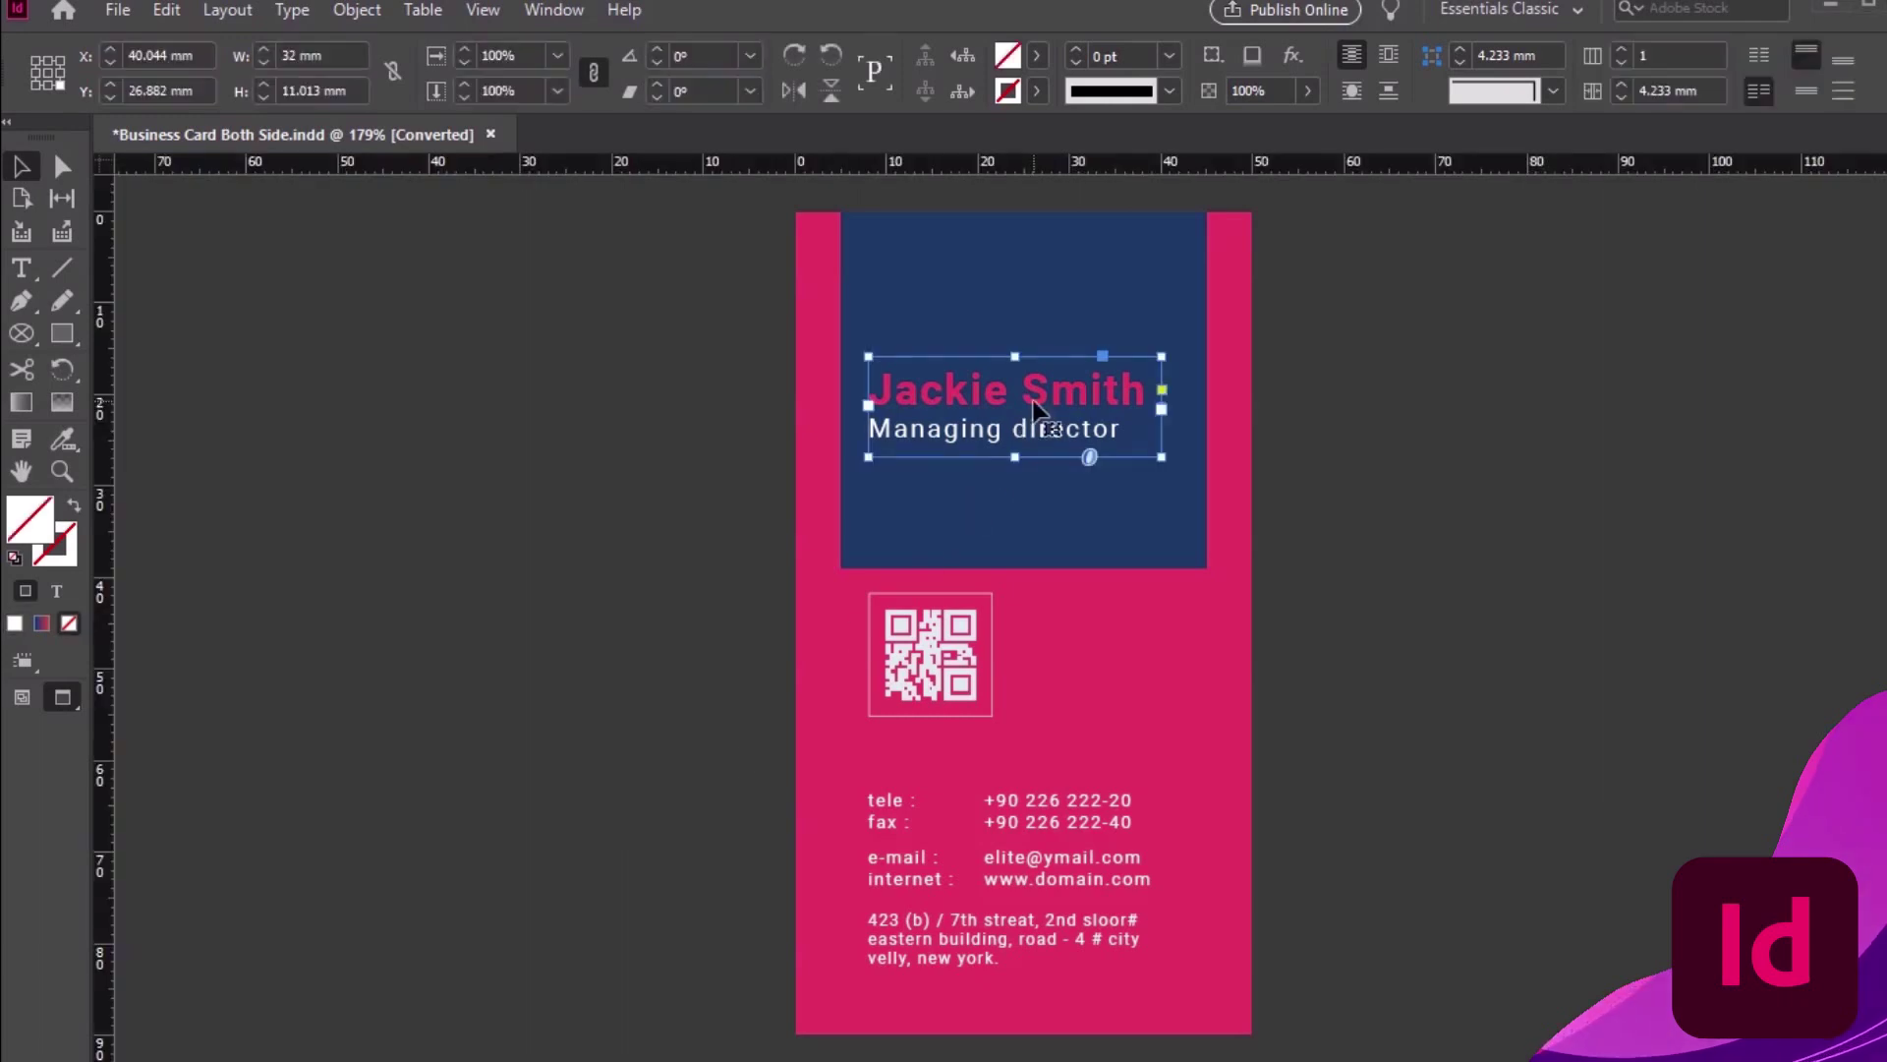
left_click(1030, 800)
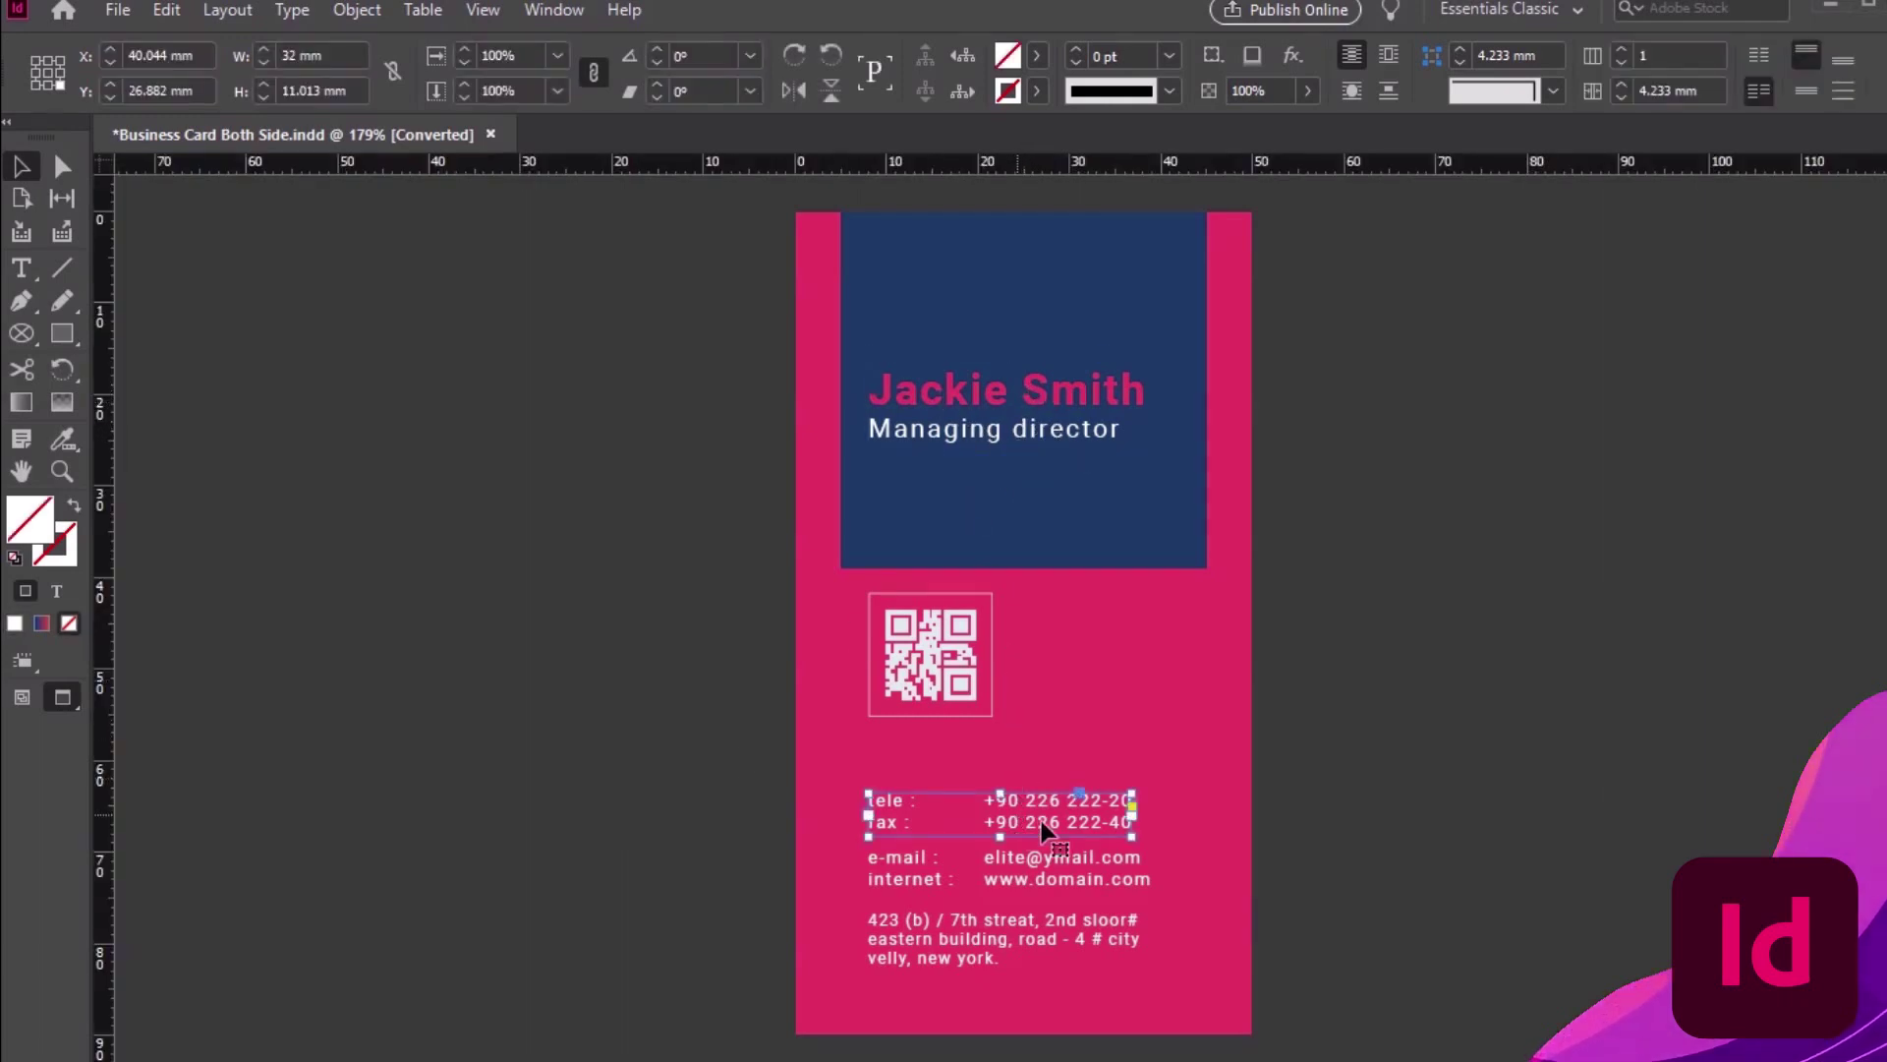
left_click(1054, 433)
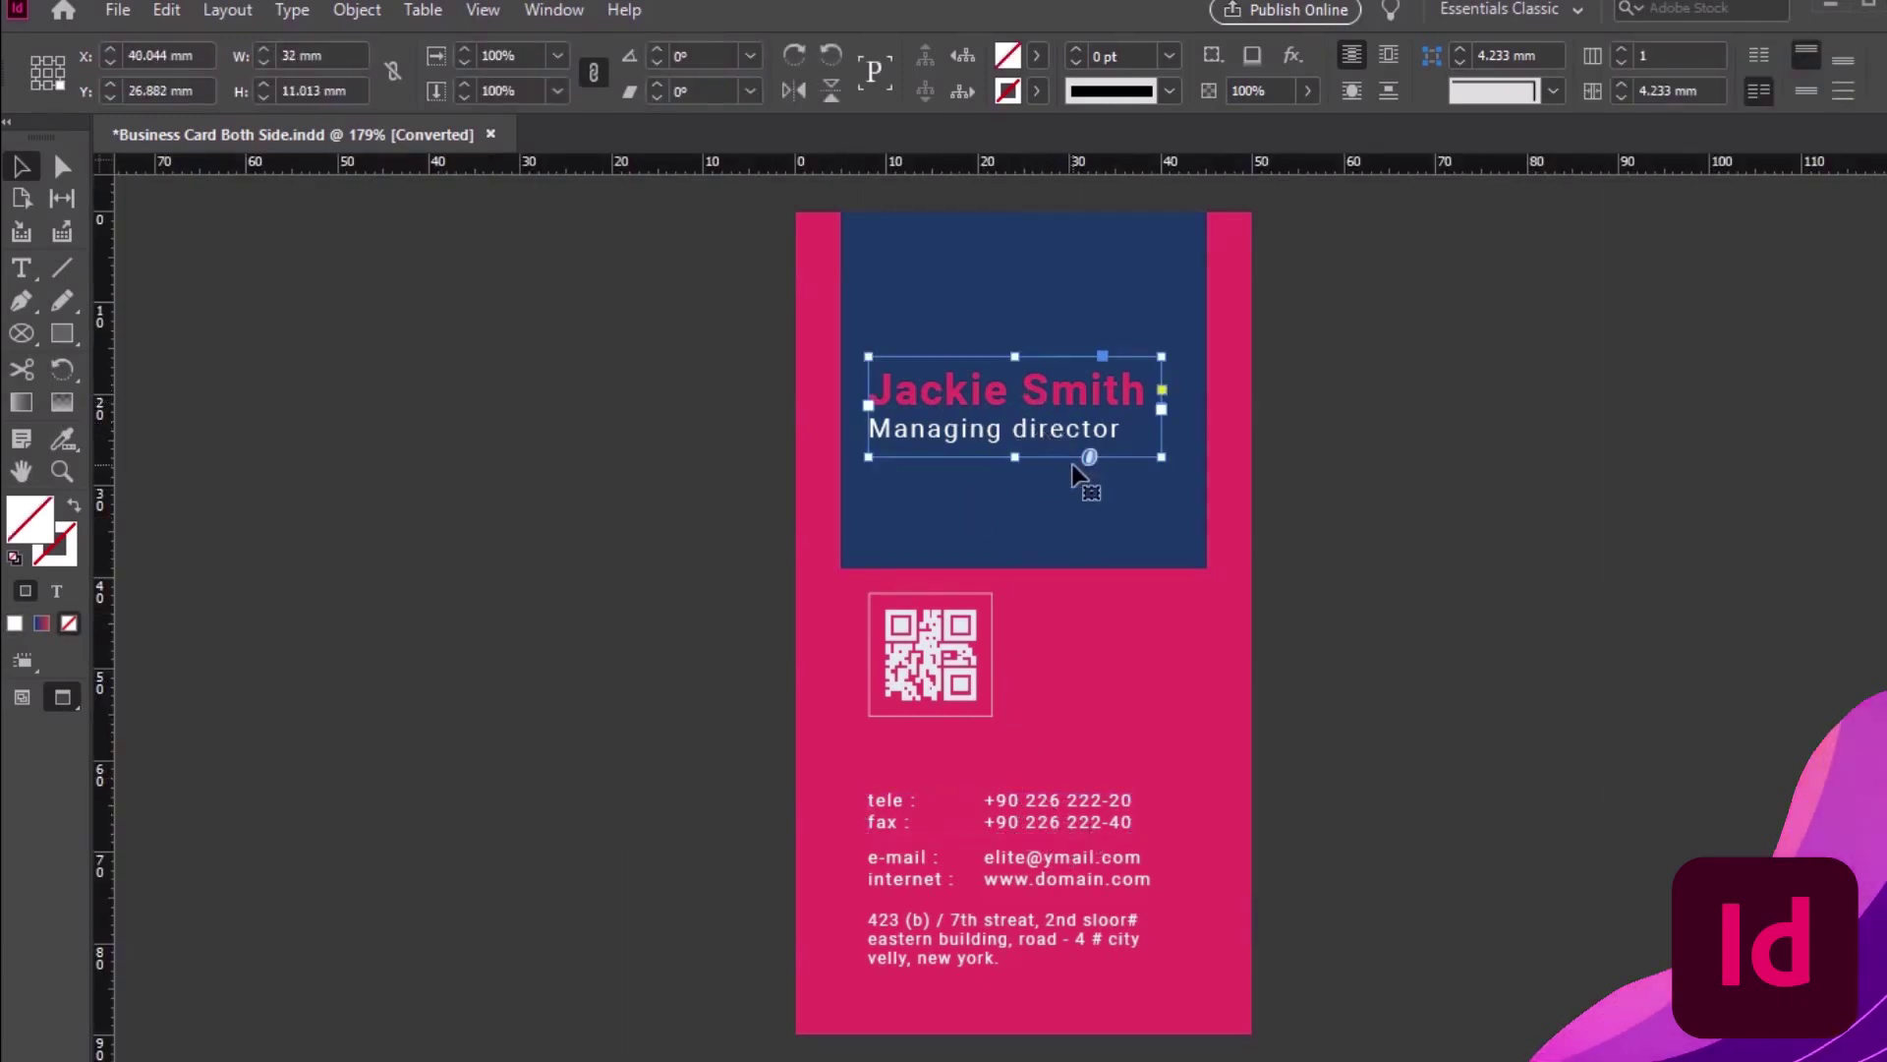
left_click(427, 457)
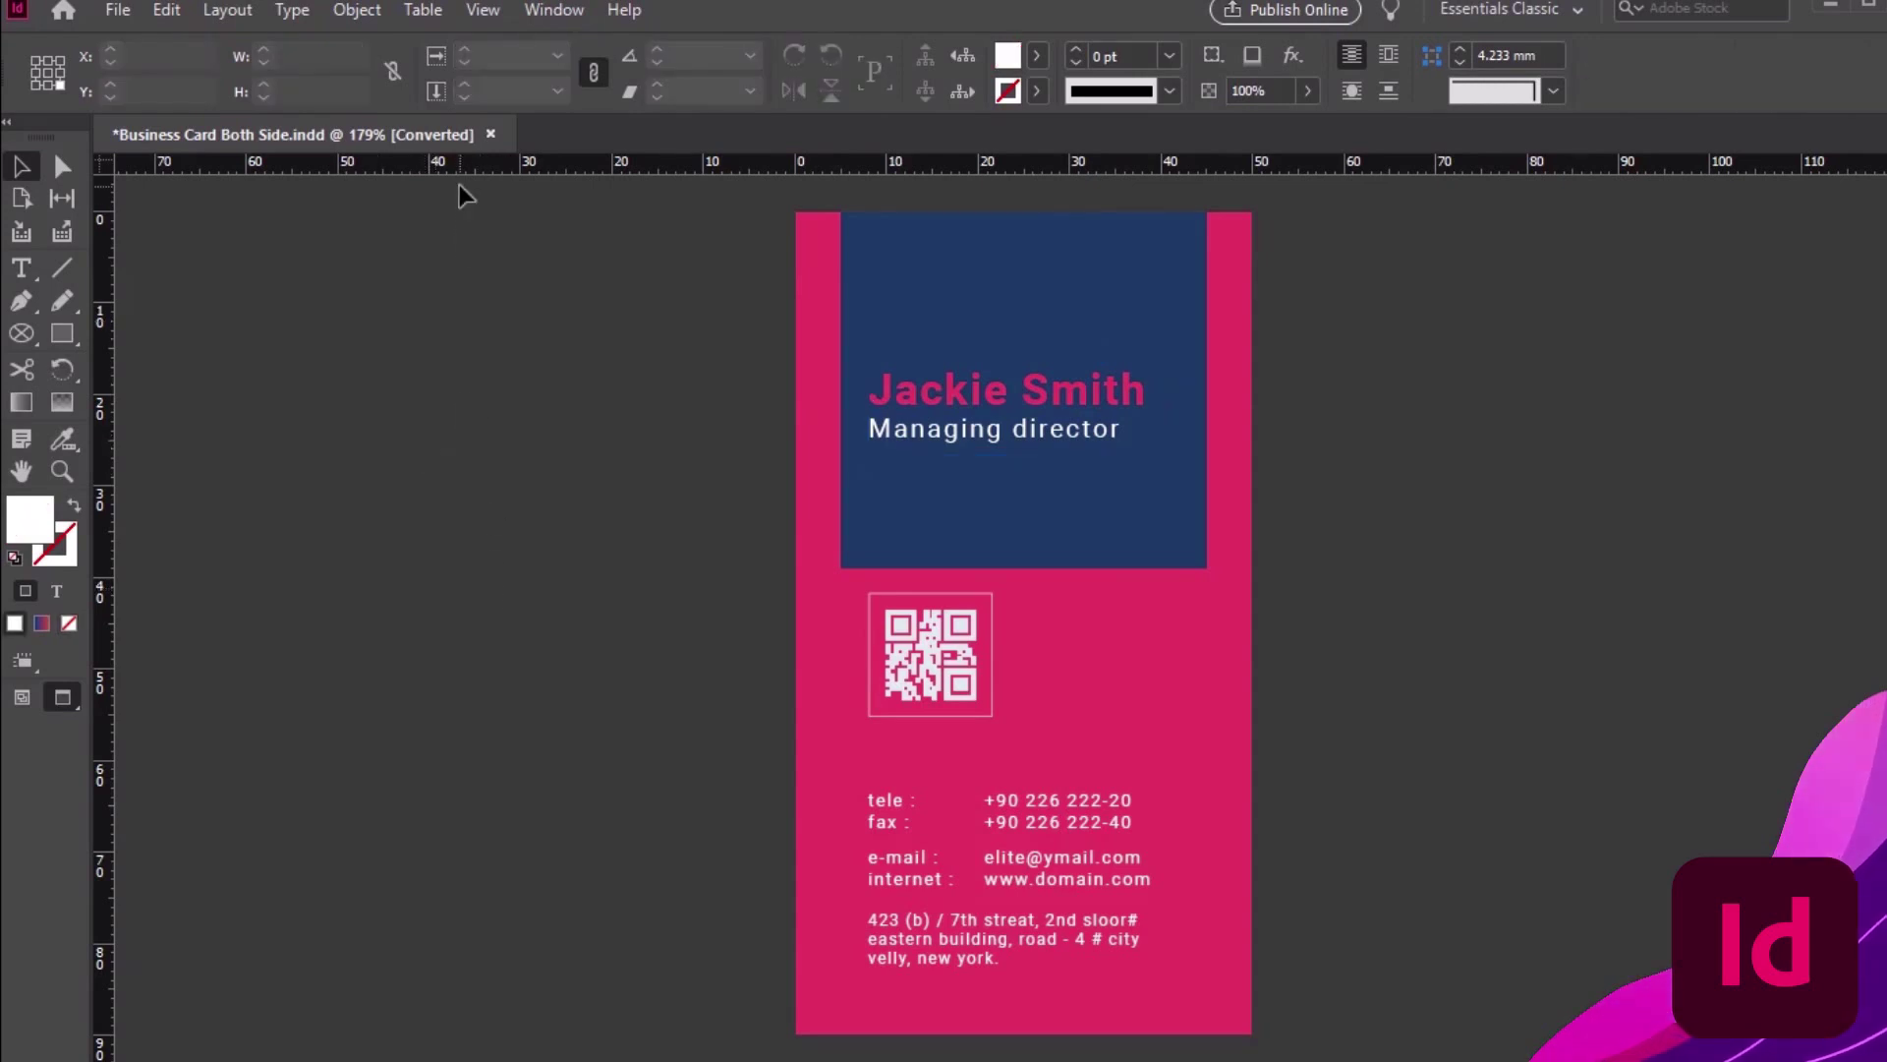
Open the Data Merge panel and load data-merge.txt as the data source
left_click(522, 18)
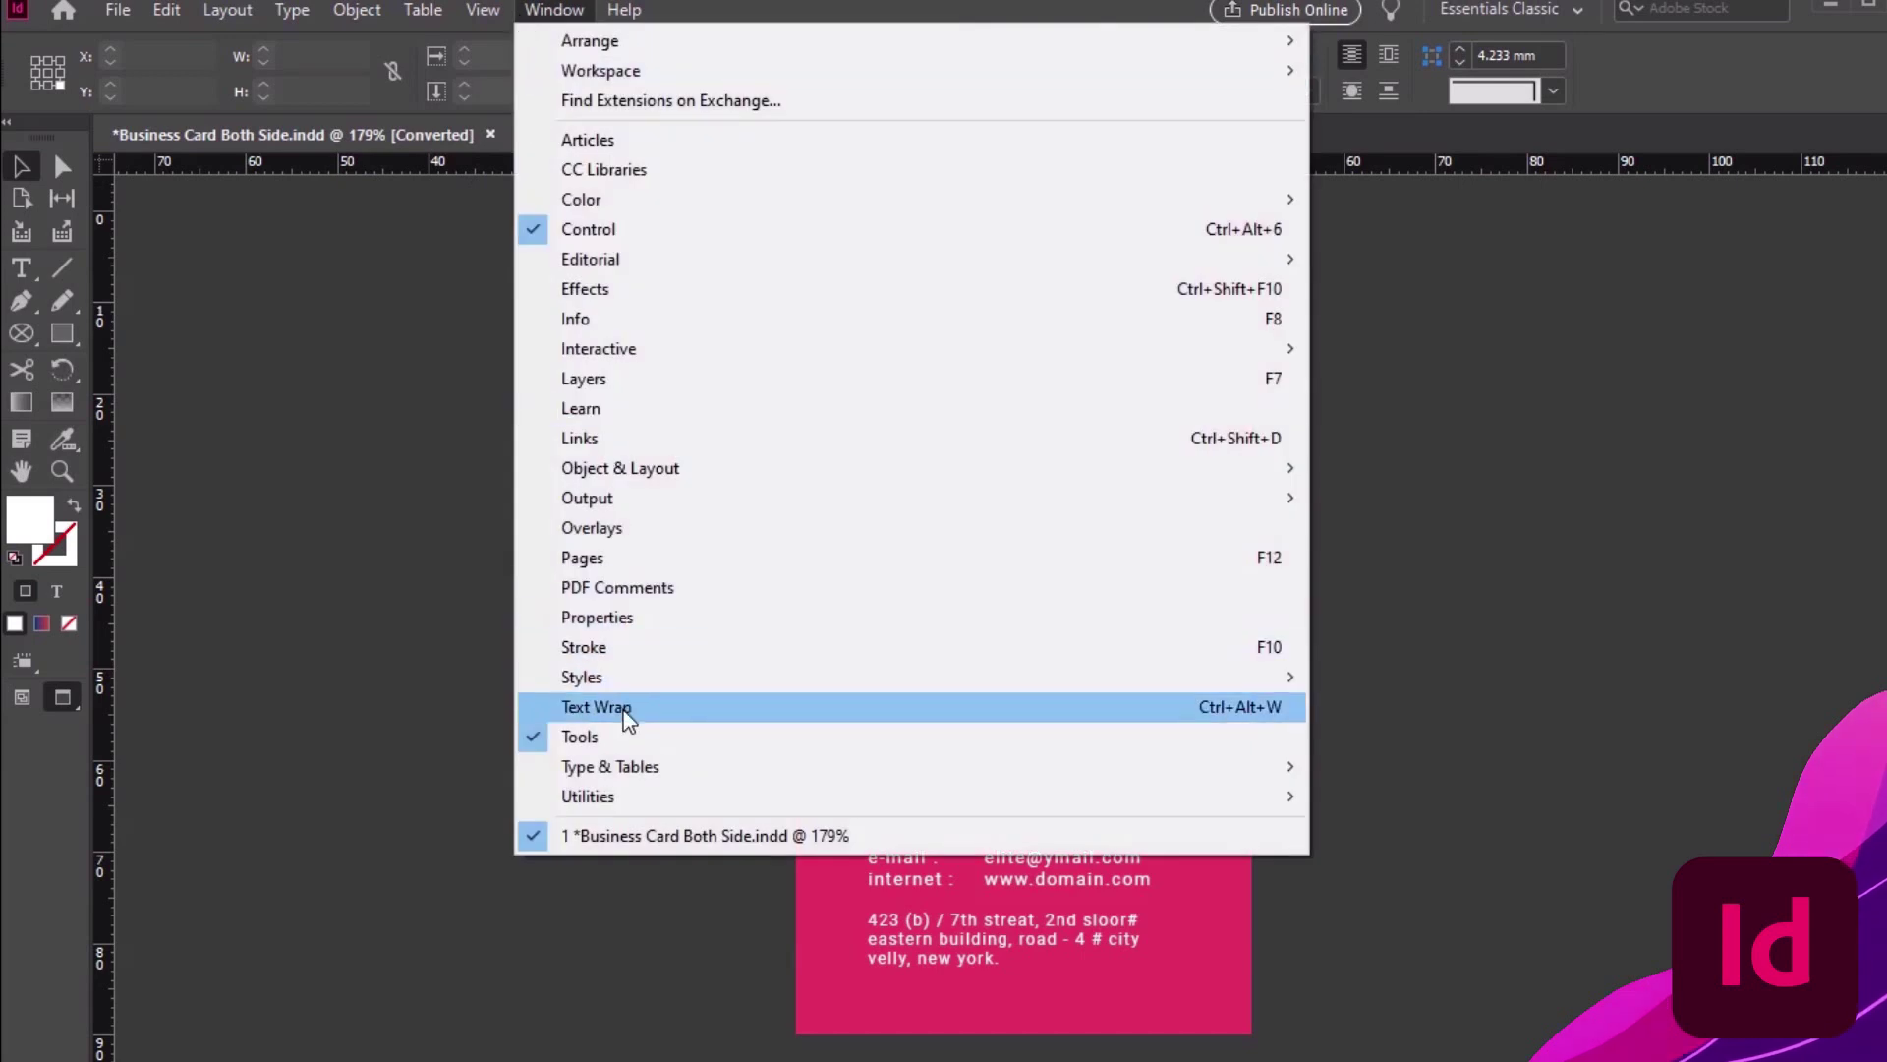
mouse_move(597, 801)
left_click(1584, 831)
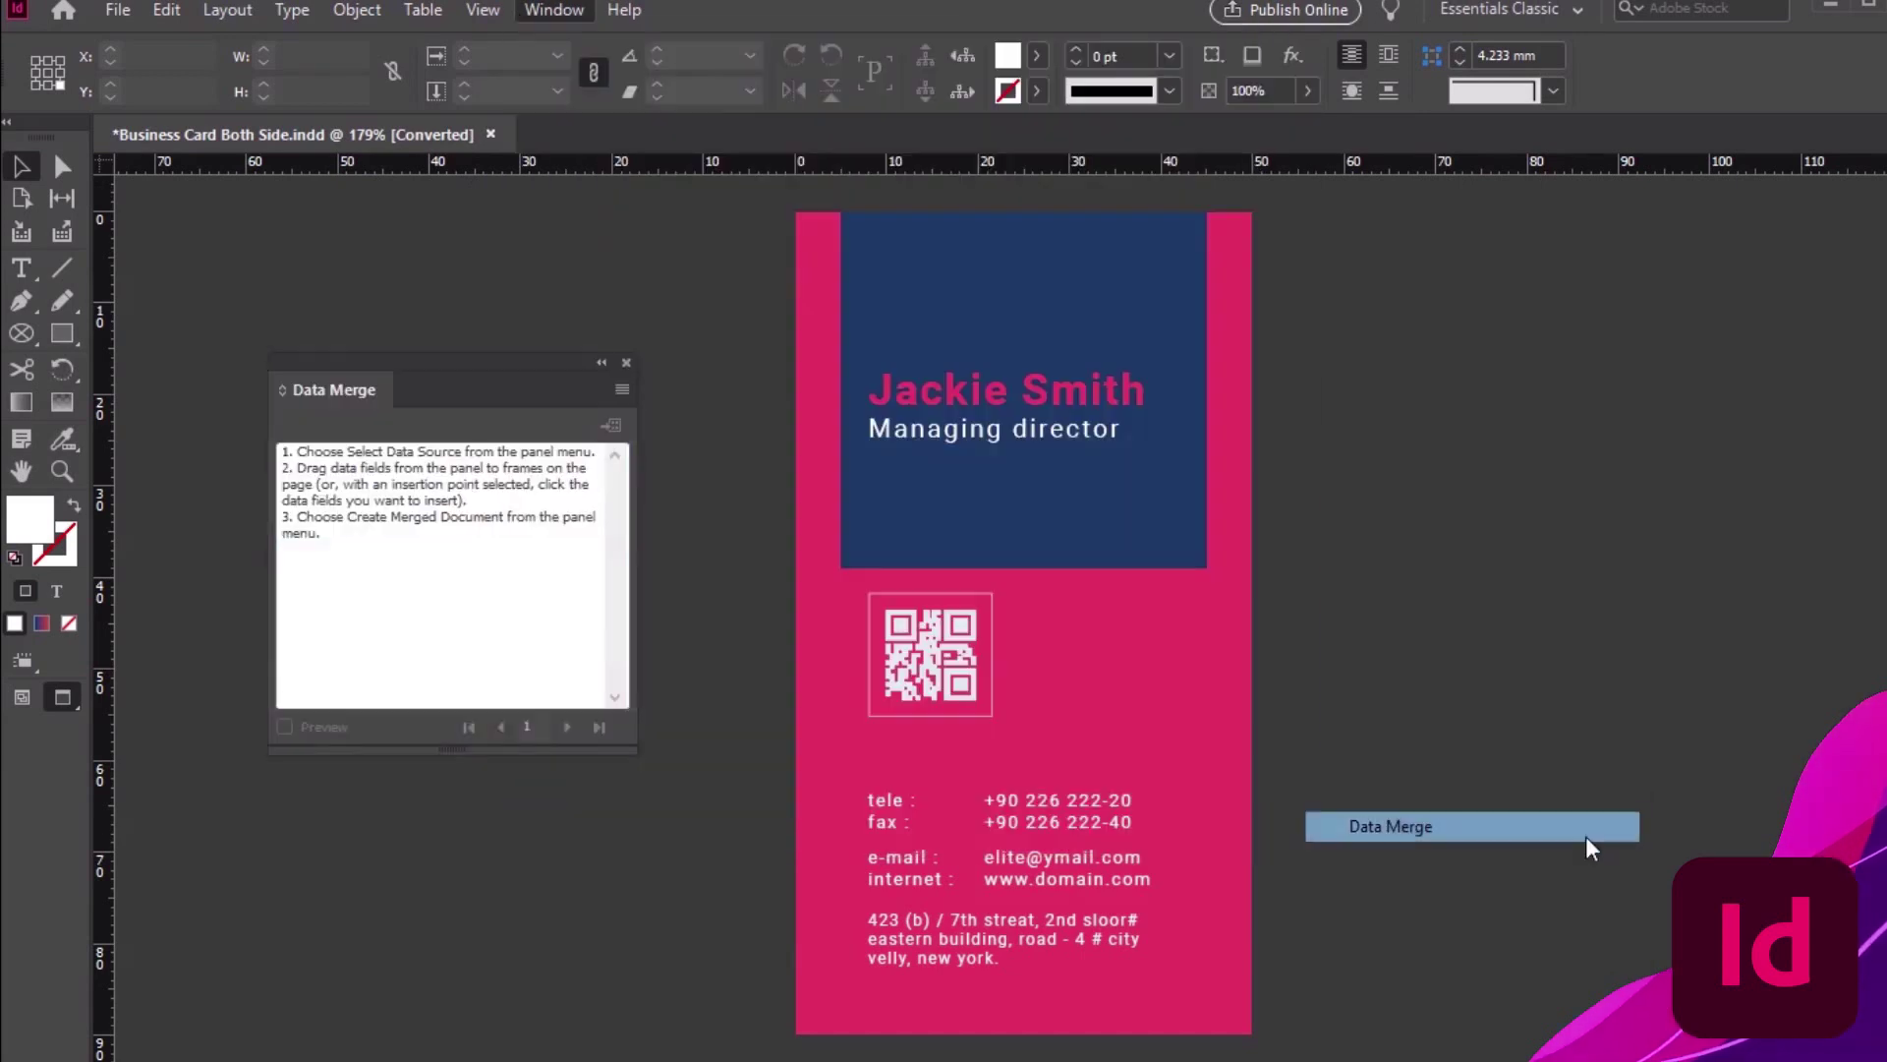
left_click_drag(282, 451, 324, 533)
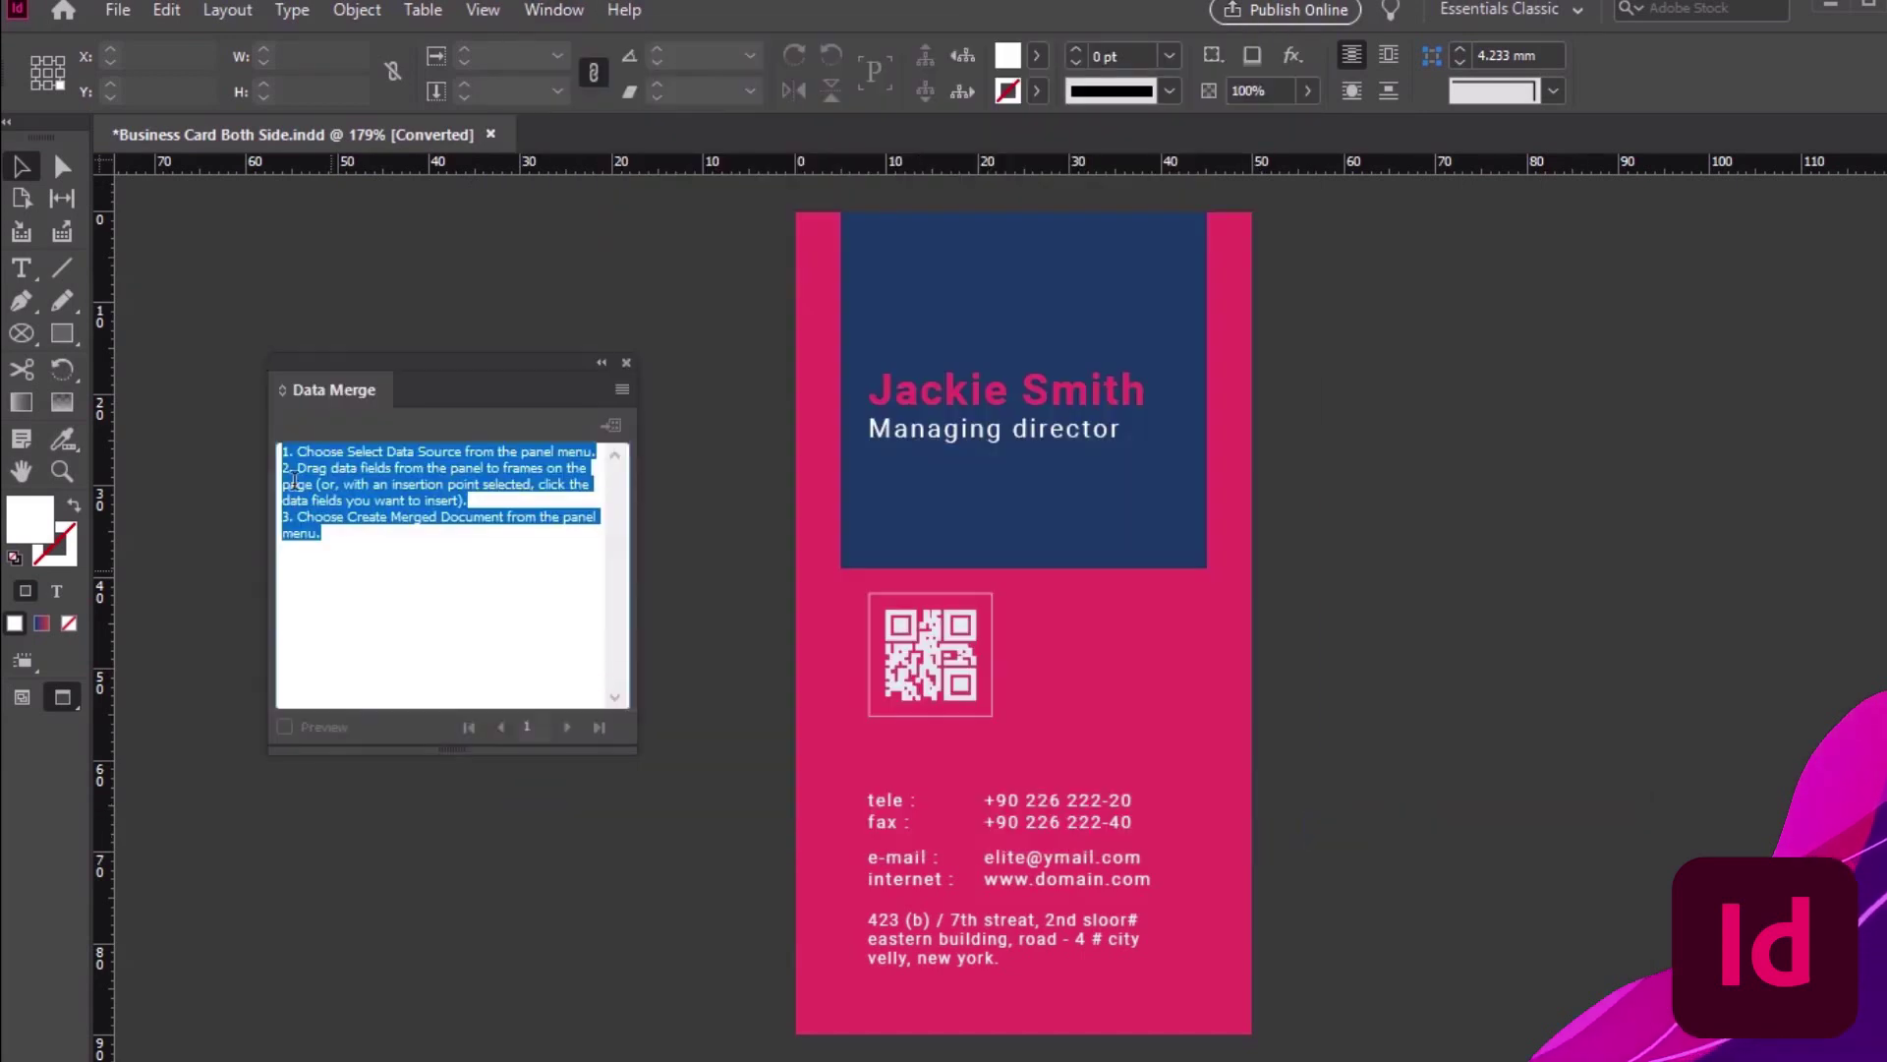
left_click(622, 390)
left_click(727, 398)
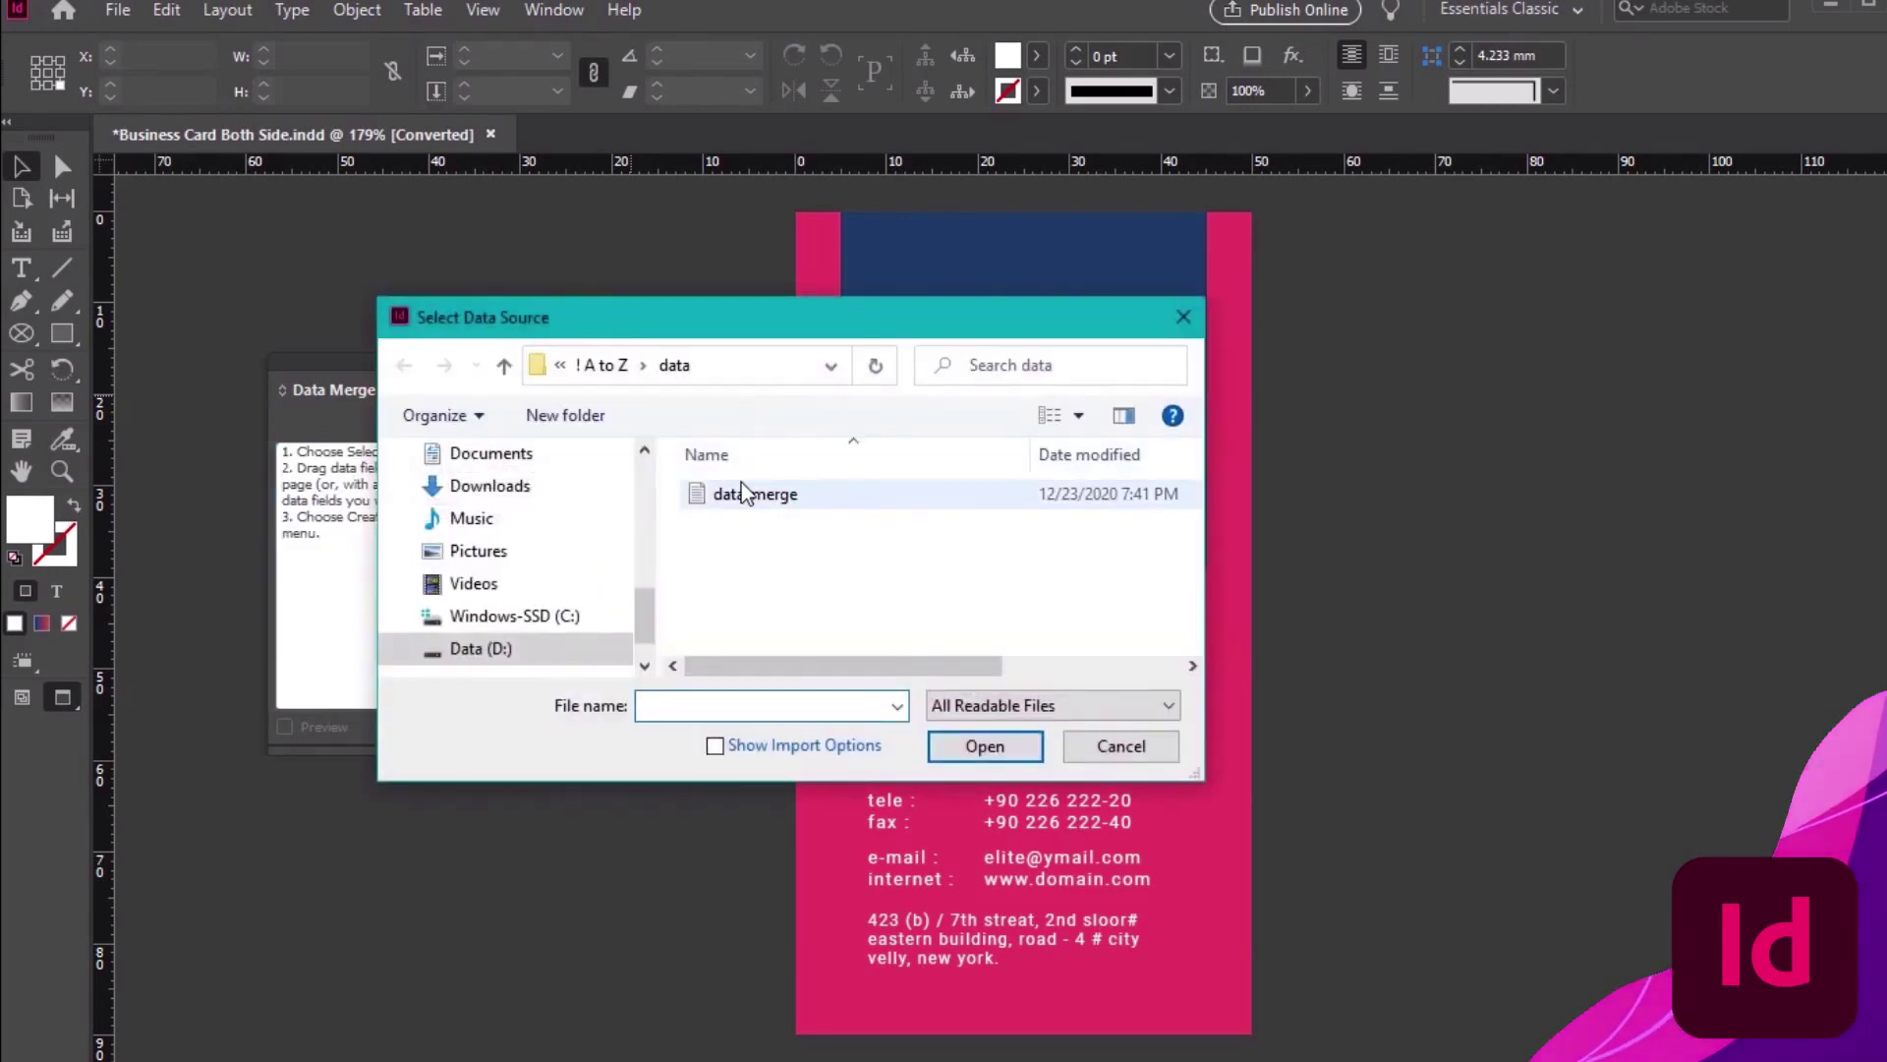
double_click(733, 494)
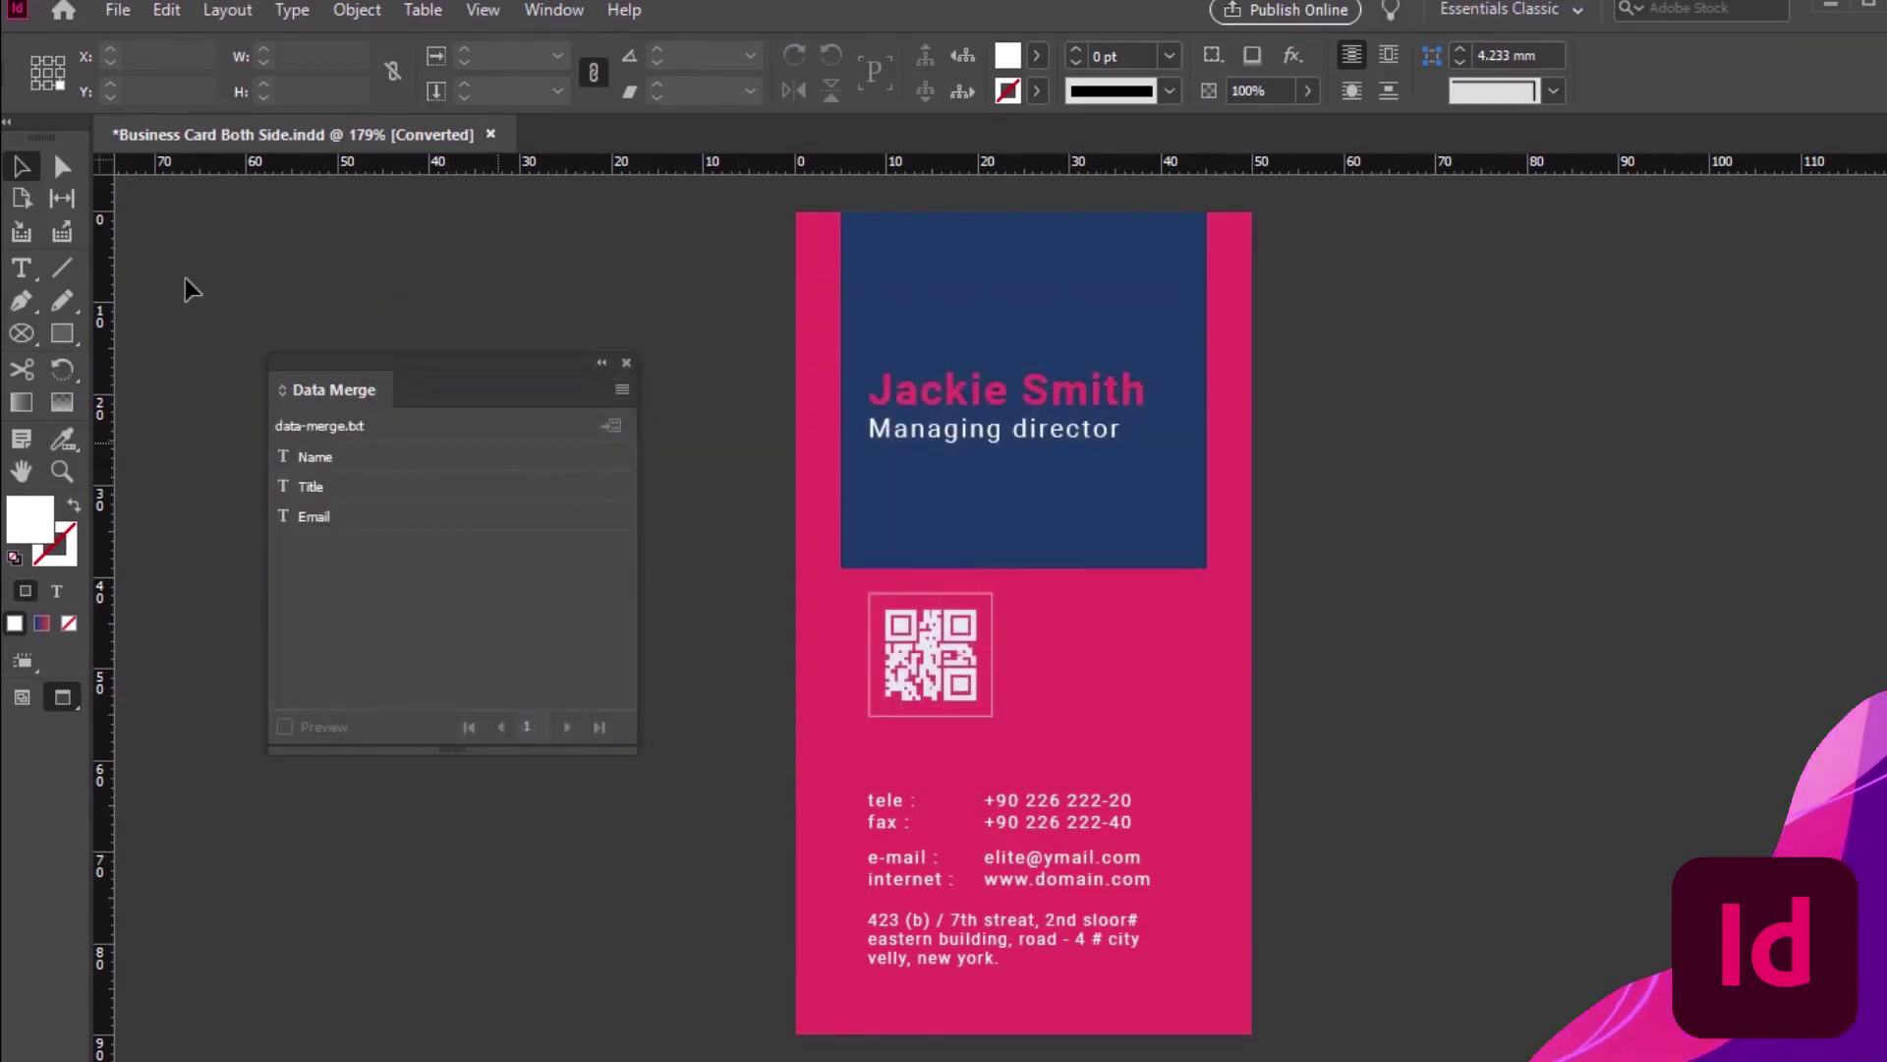
Replace the card's name with the Name field, preview, and show the next record
left_click(20, 268)
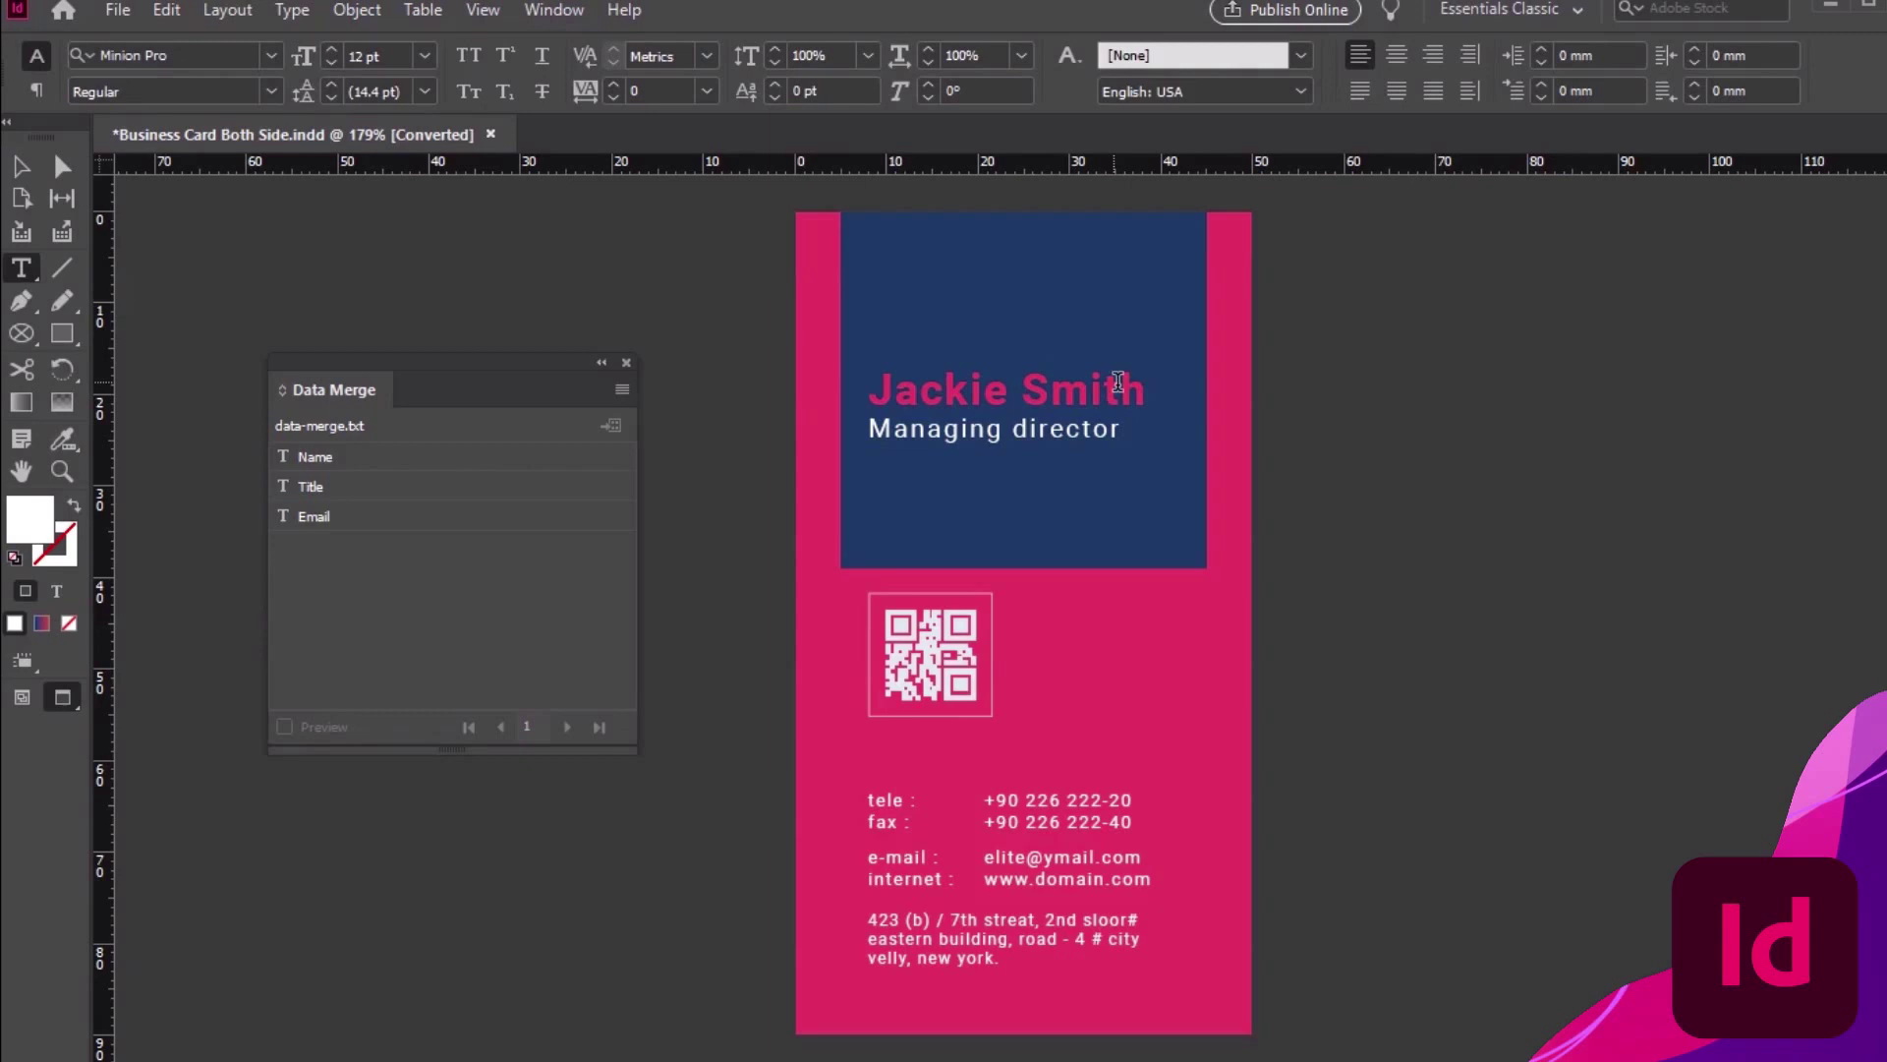
left_click_drag(1157, 385, 878, 388)
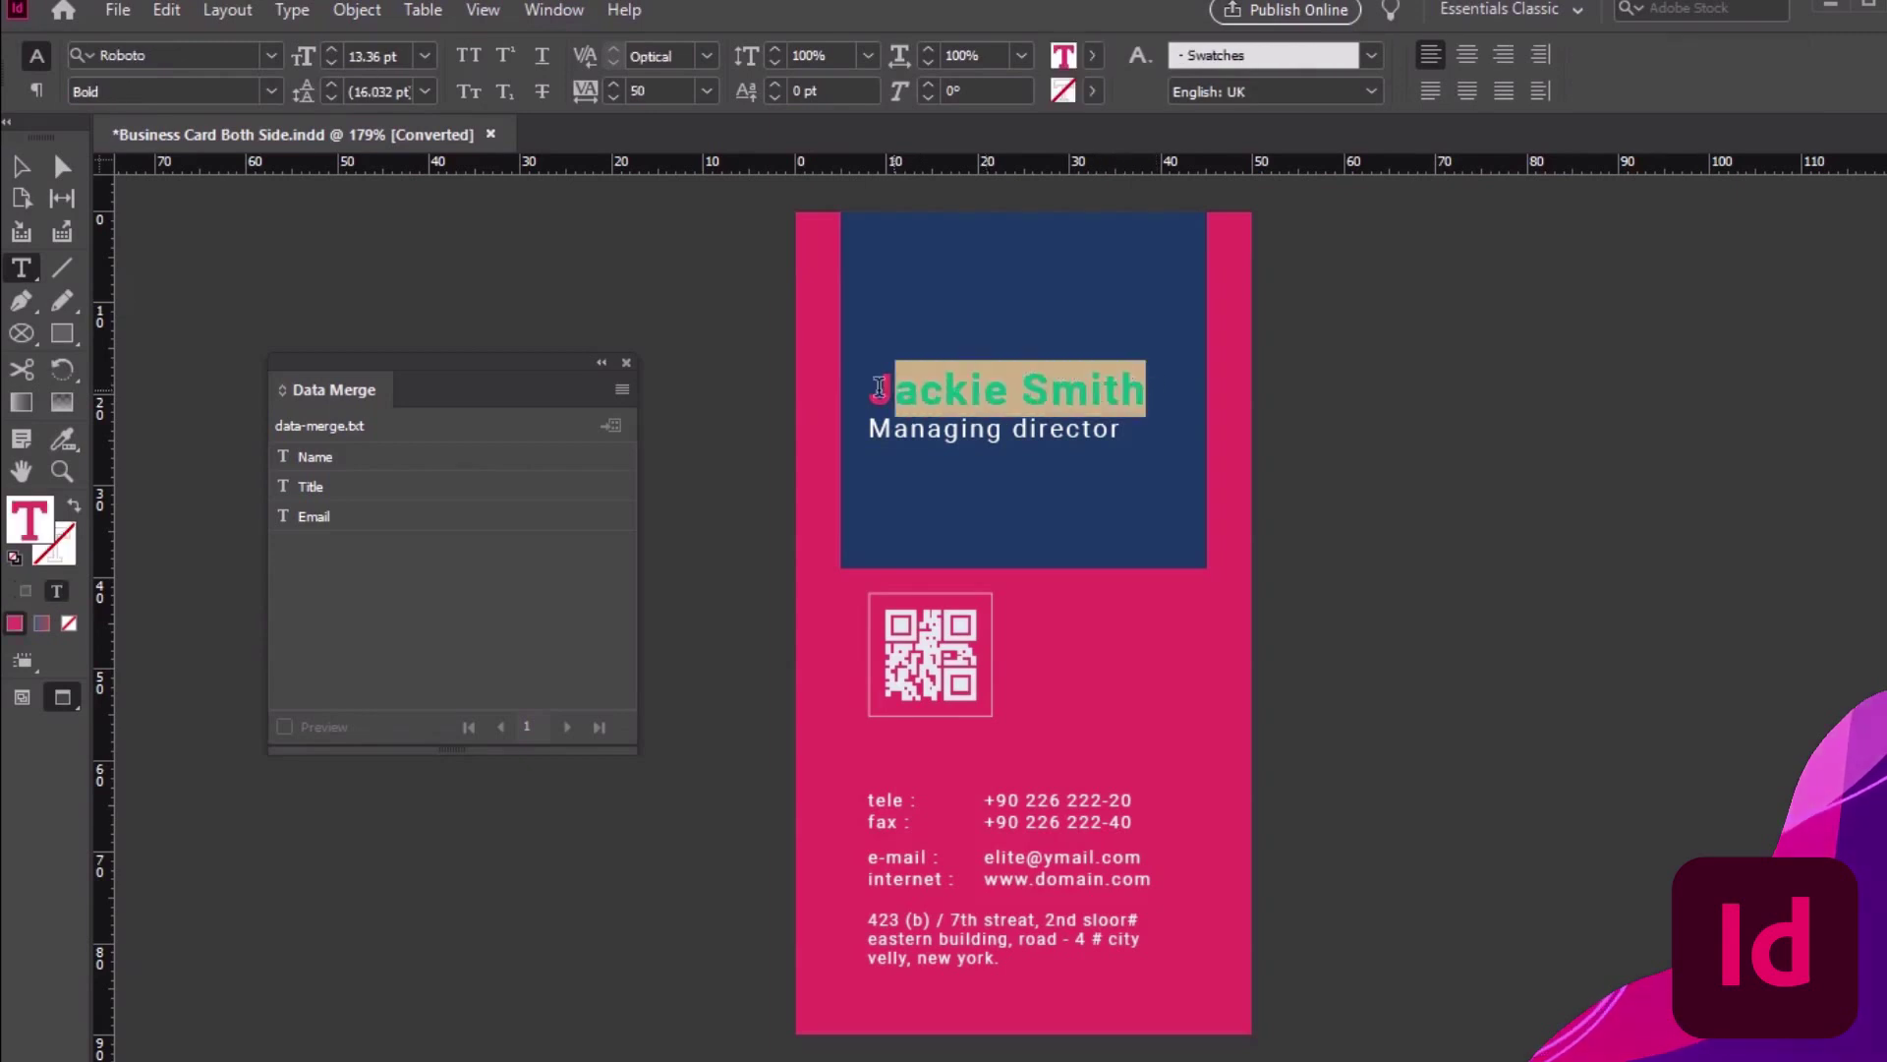
left_click(325, 457)
left_click(747, 600)
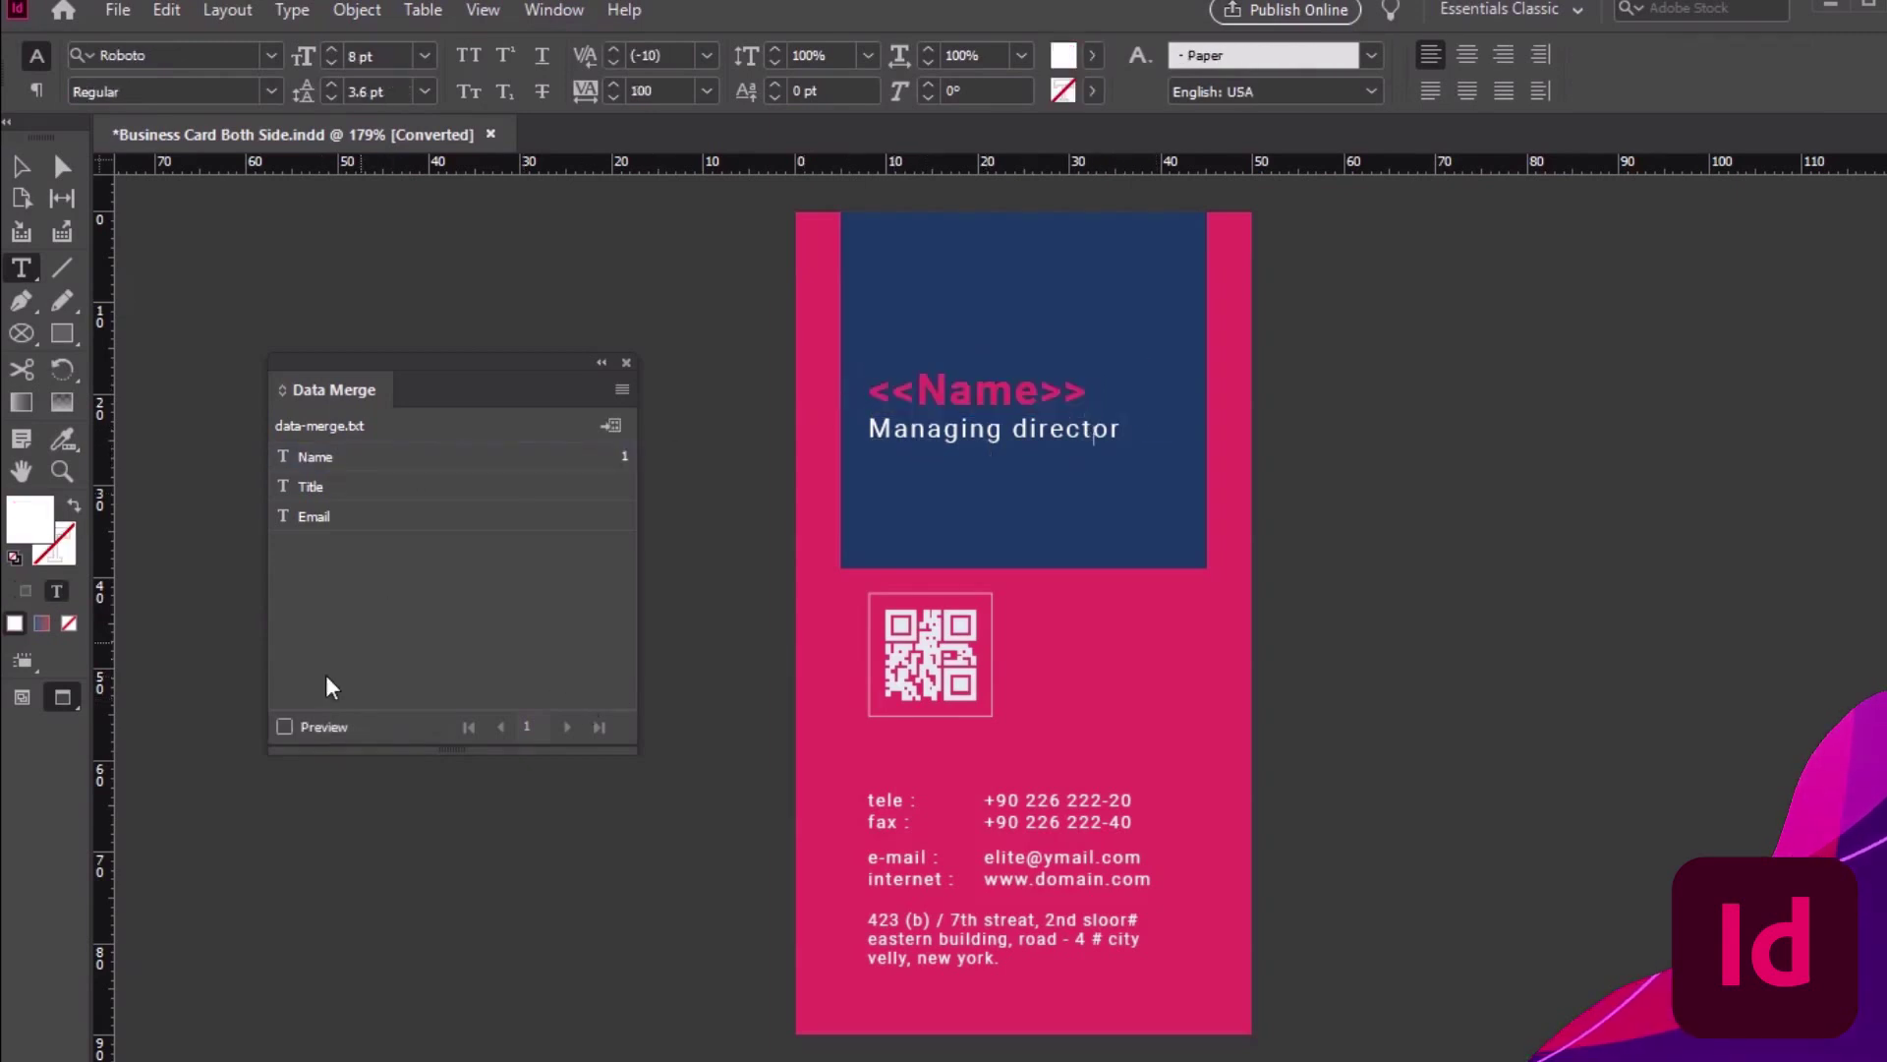
left_click(285, 726)
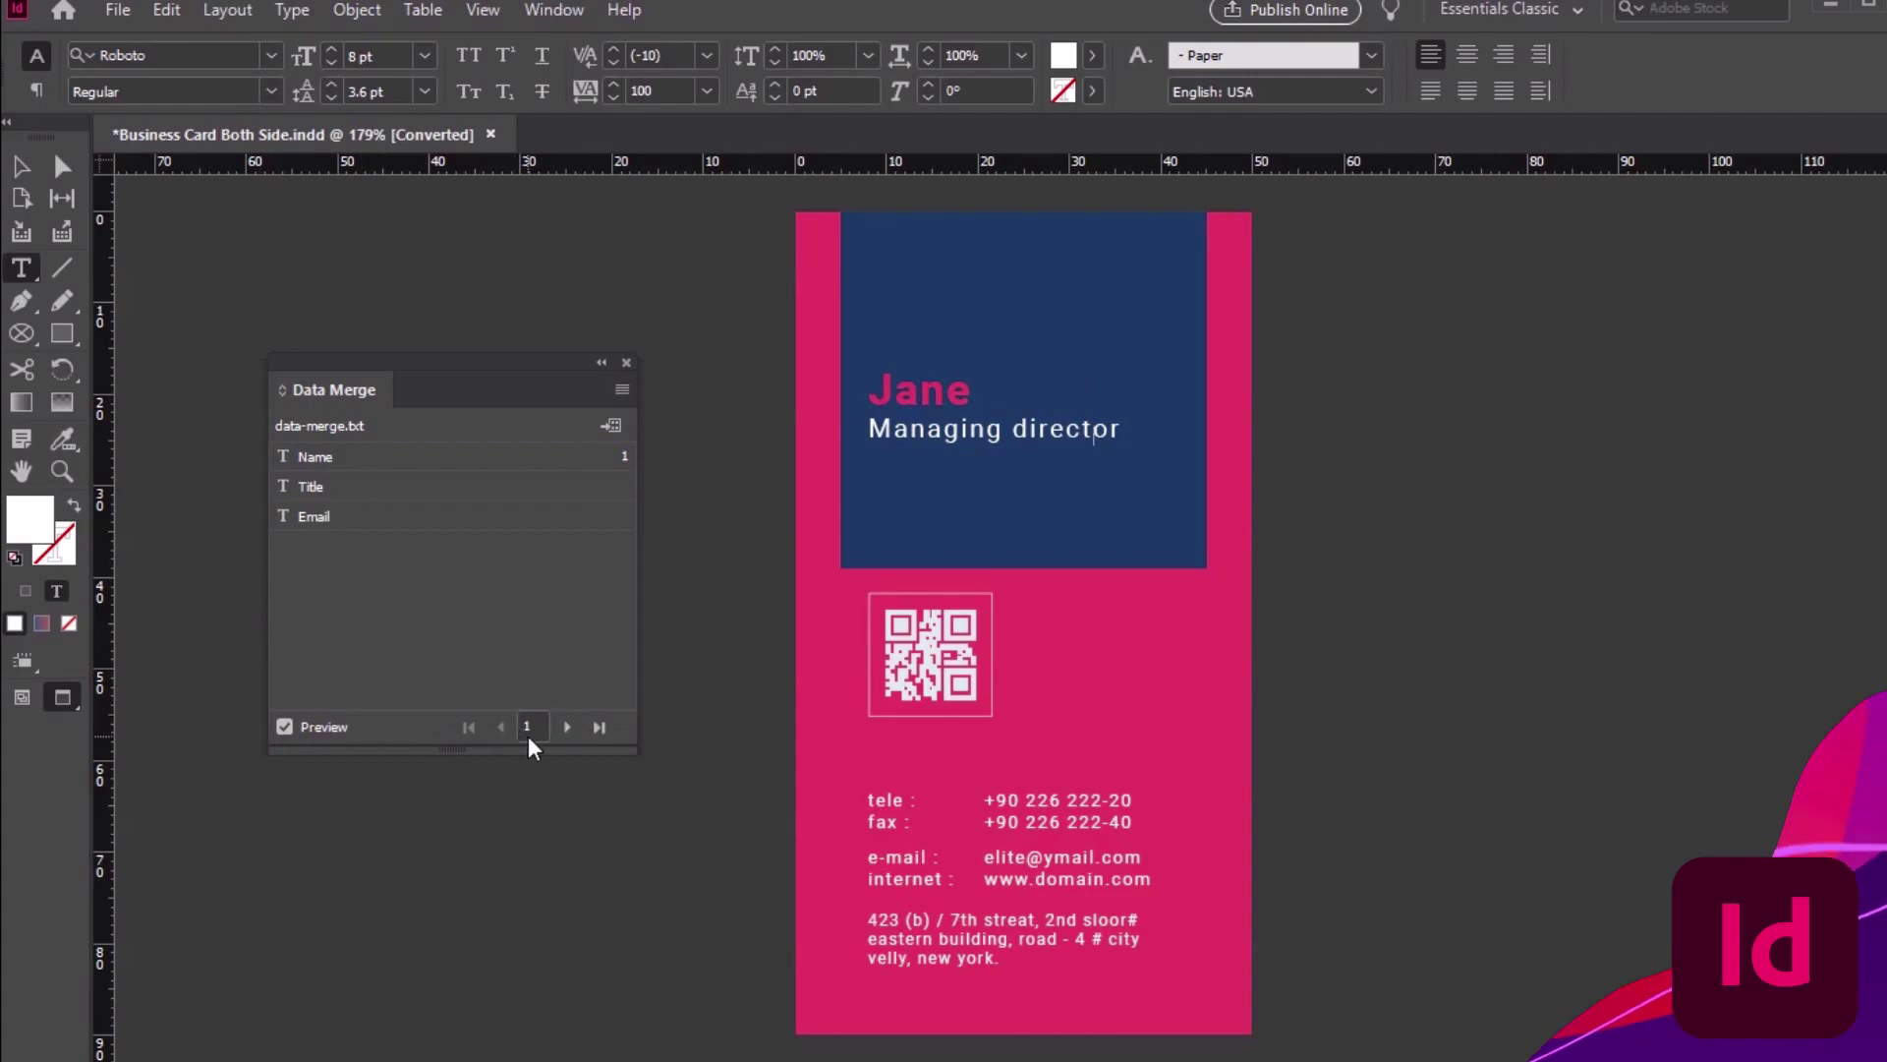
left_click(567, 726)
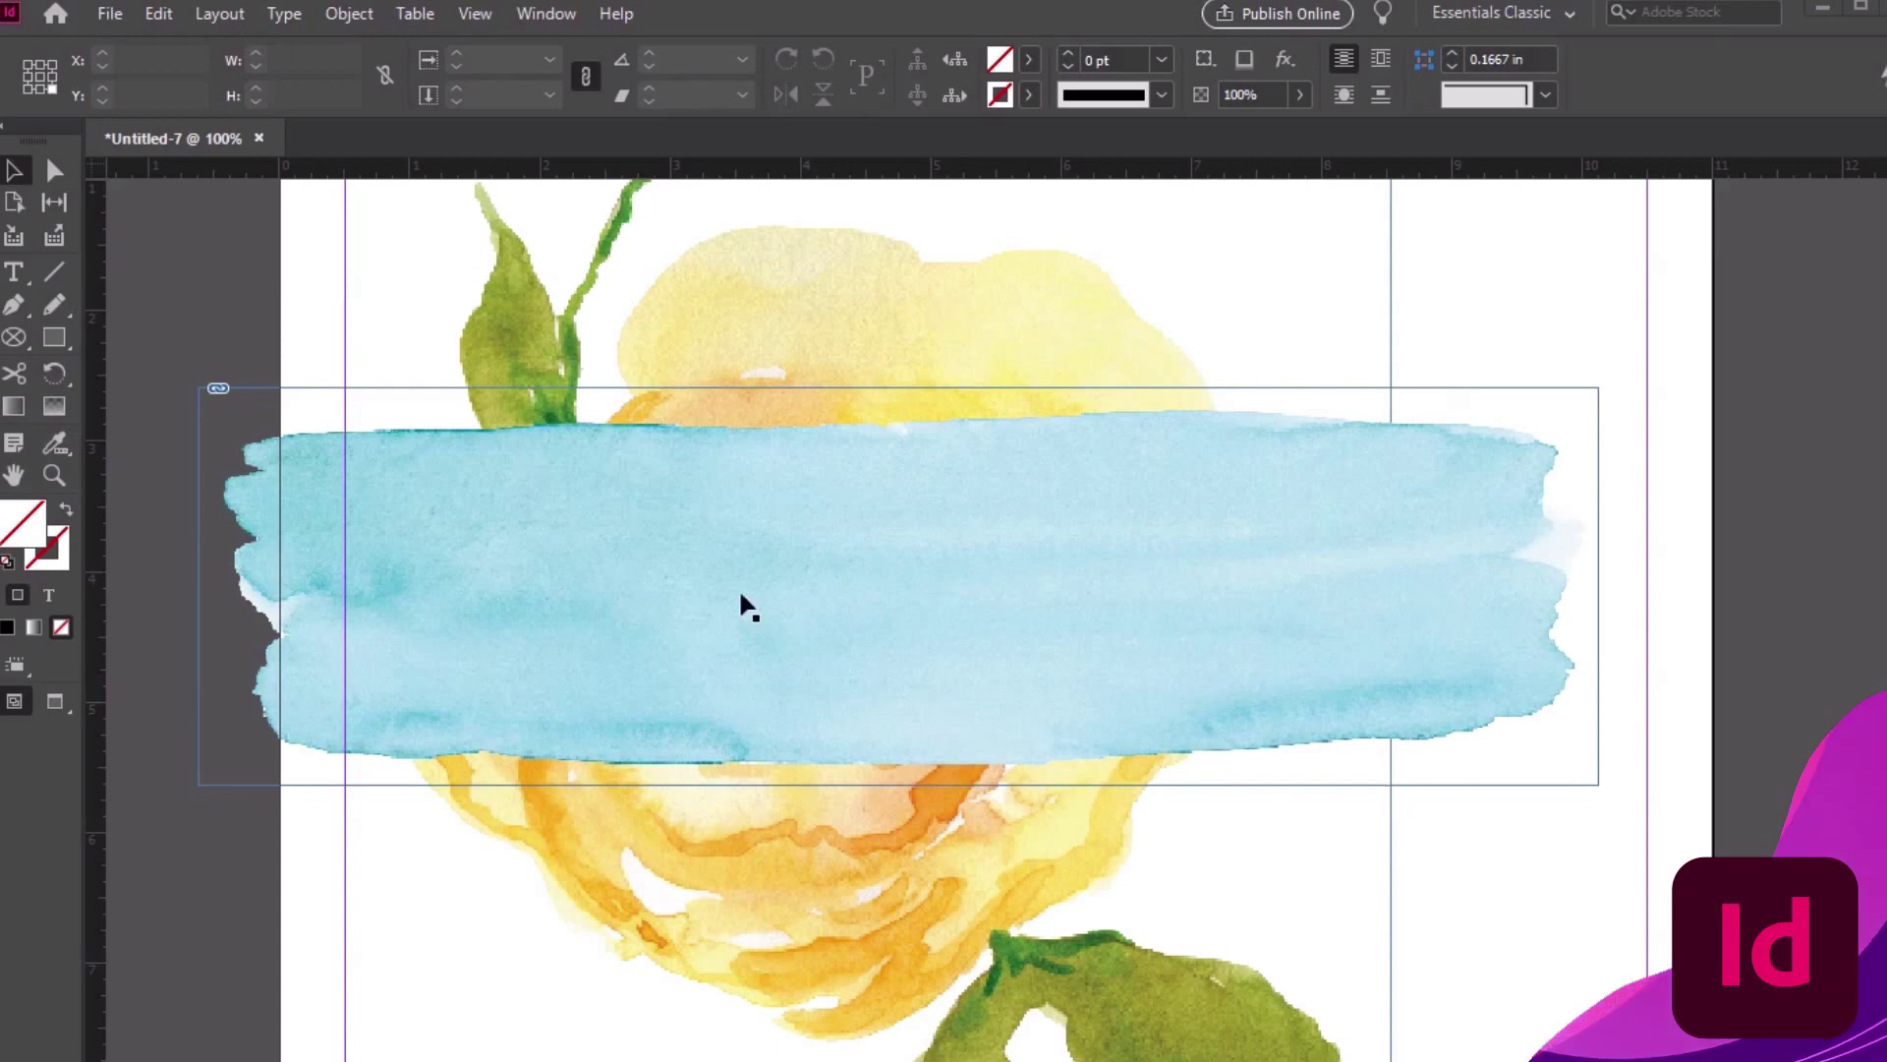
Set the blue watercolour stroke's transparency blending mode to Multiply
left_click(895, 575)
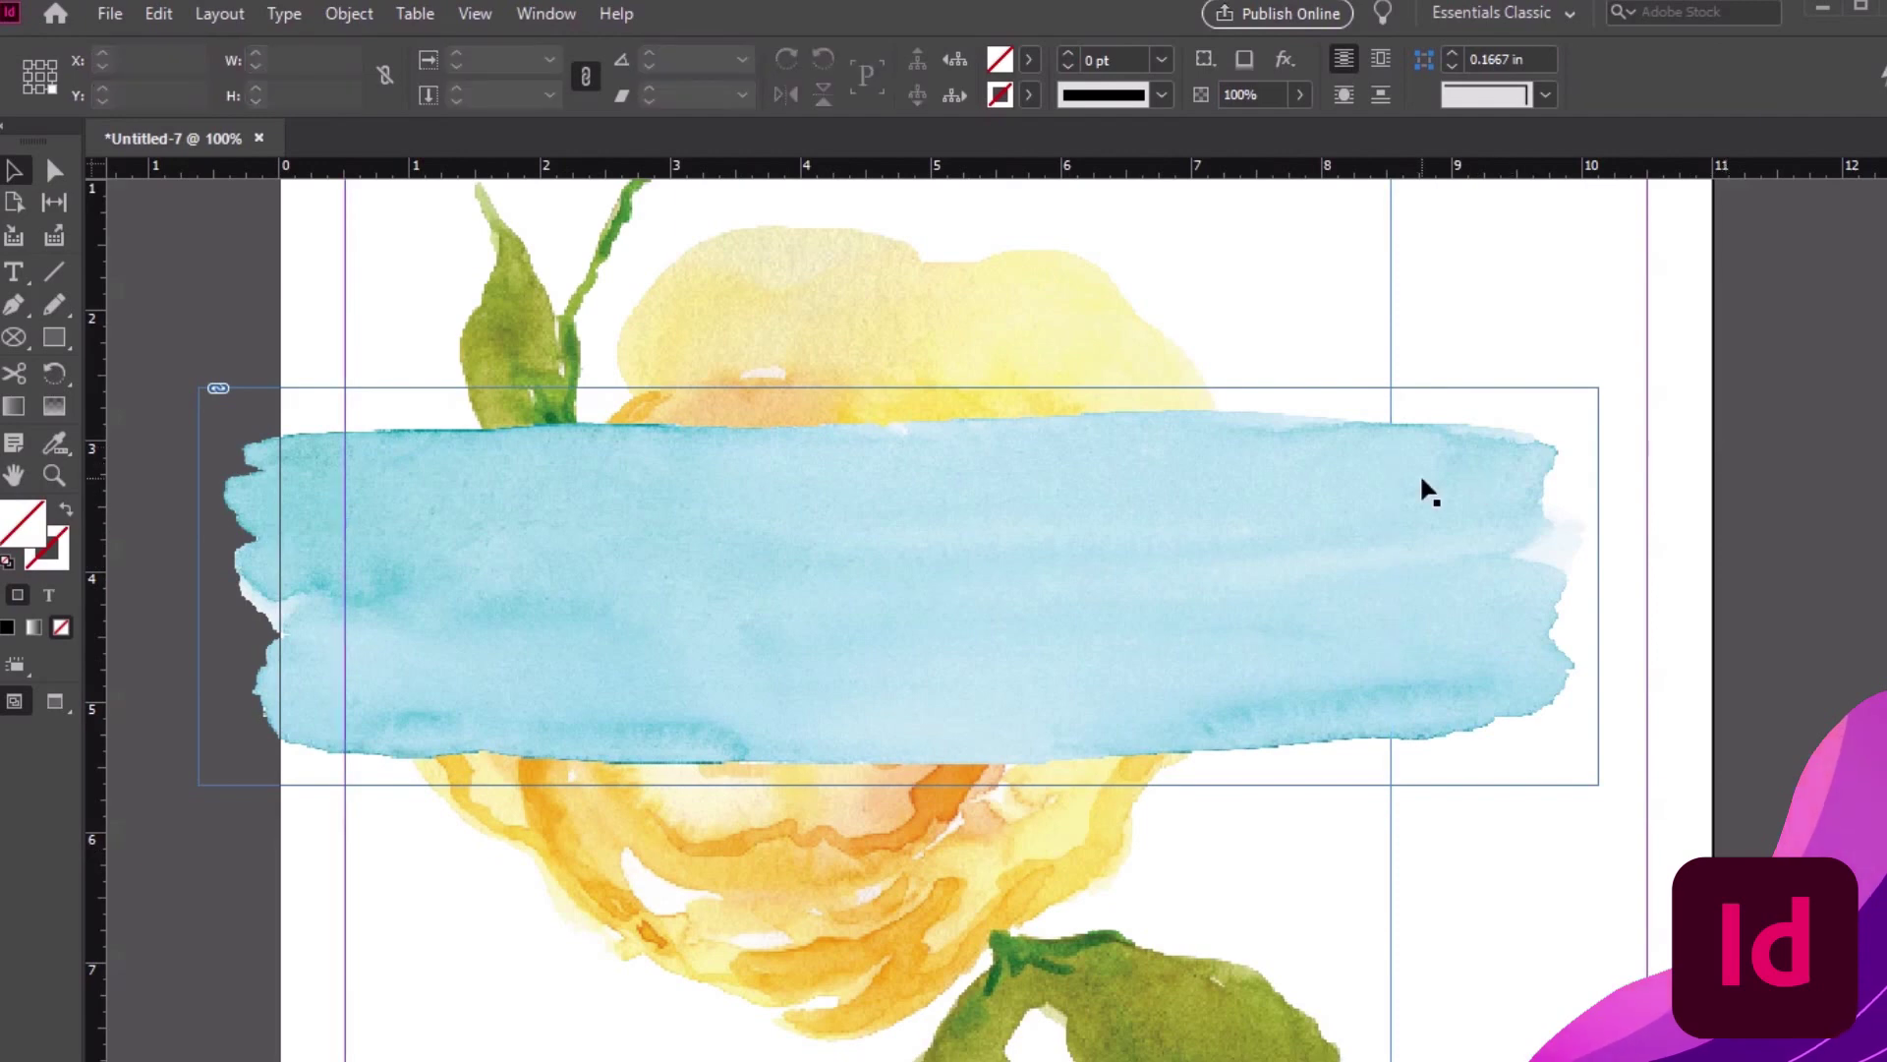
left_click(897, 522)
right_click(503, 511)
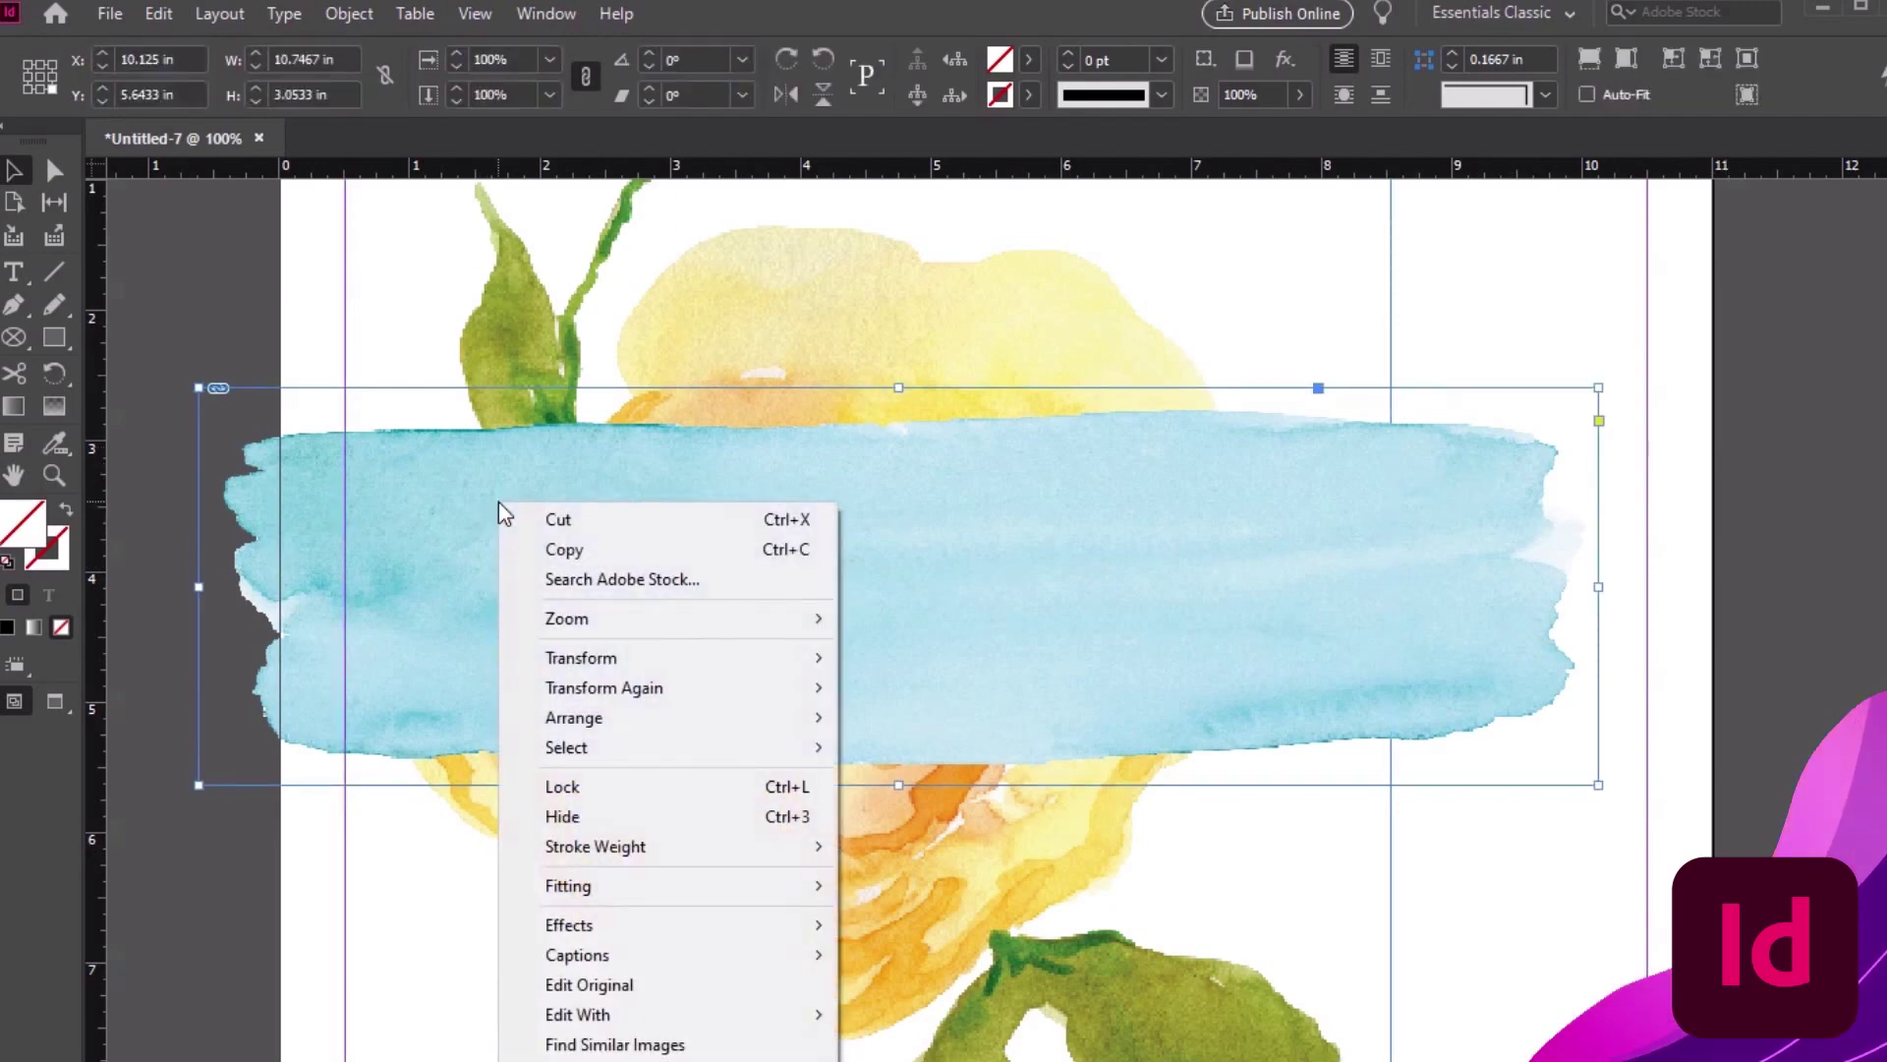
mouse_move(676, 932)
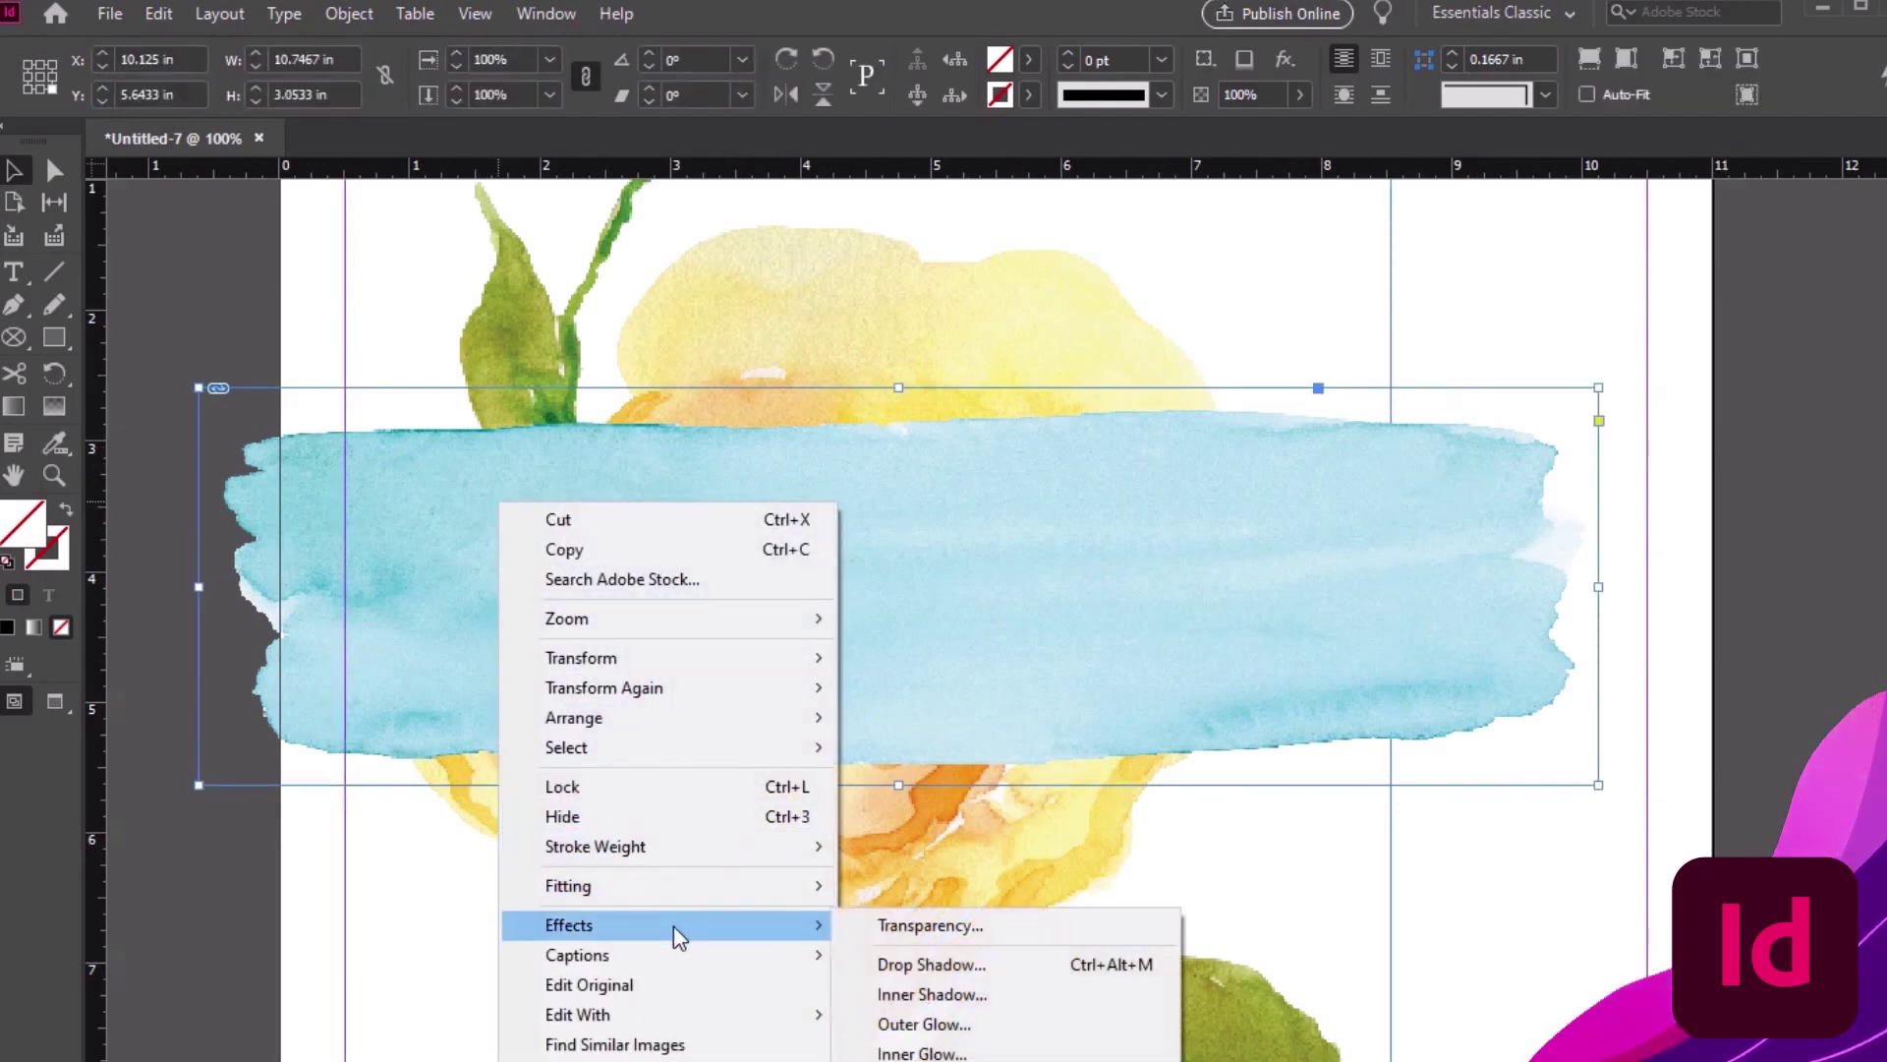
left_click(978, 932)
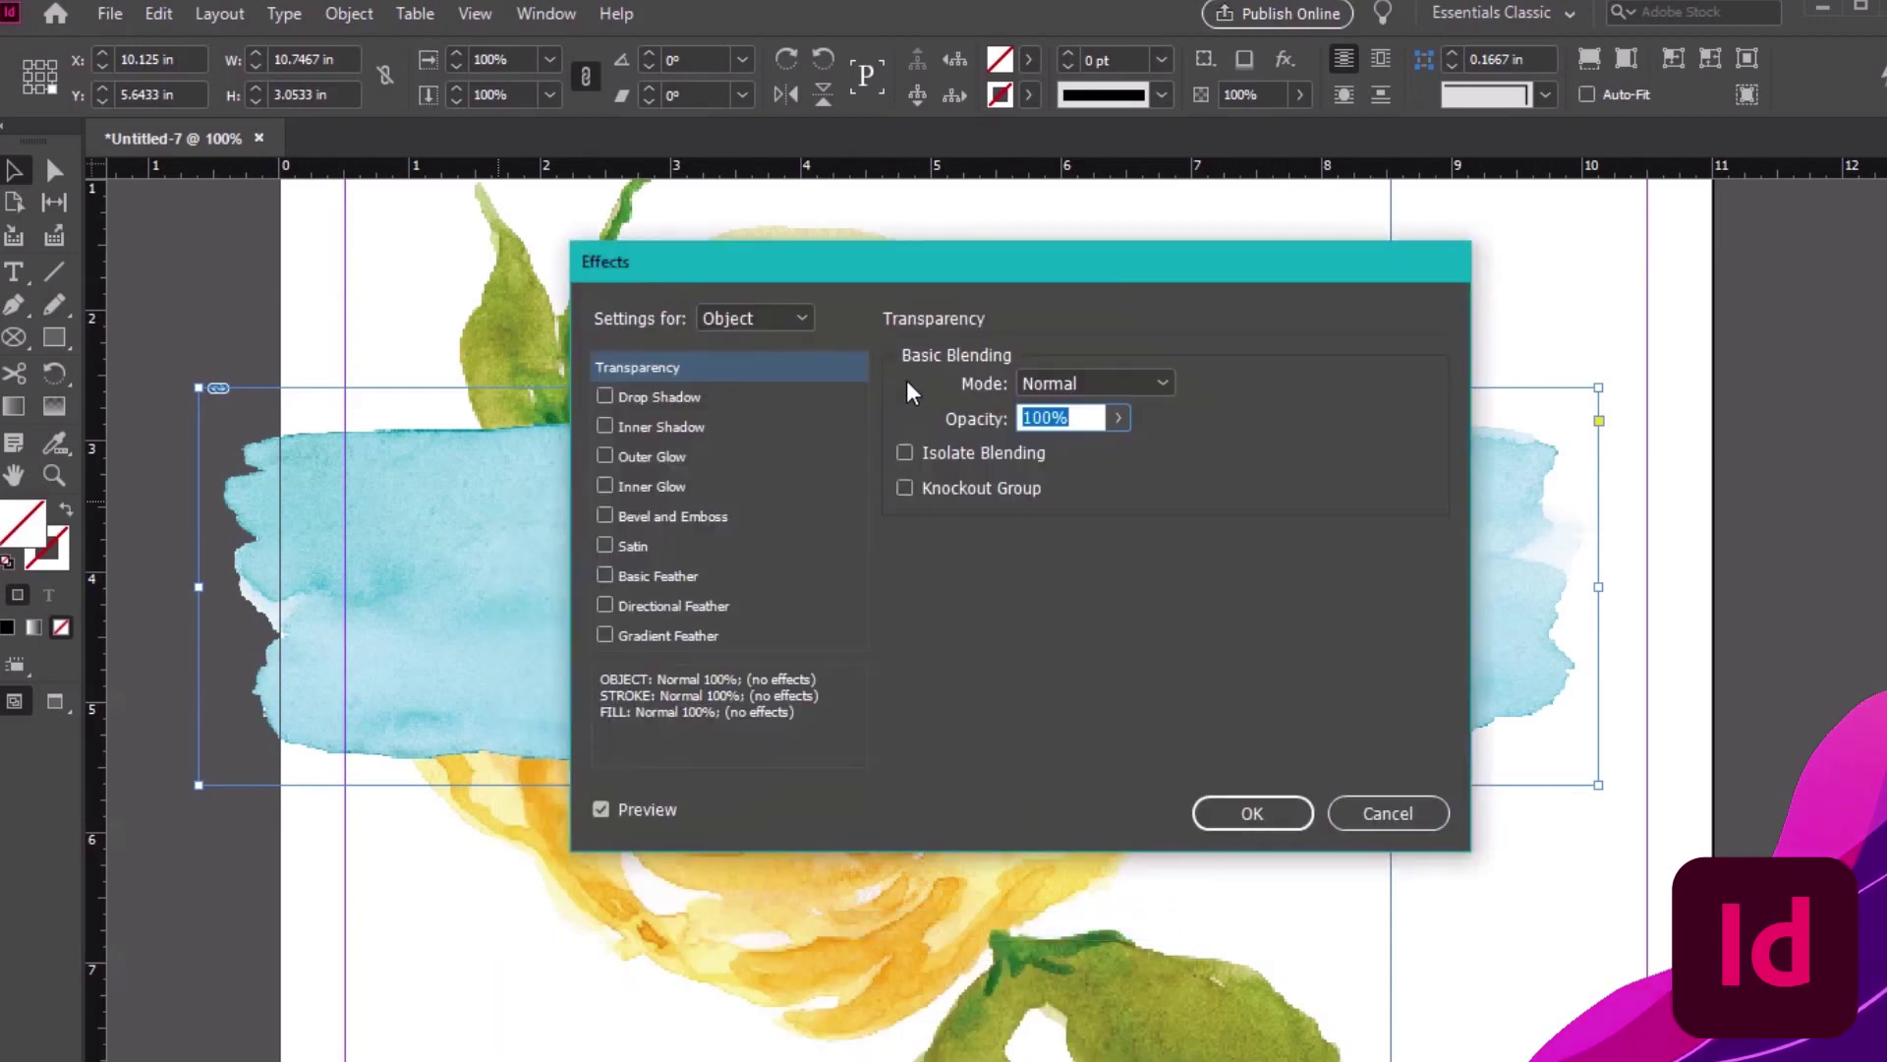
left_click(1101, 383)
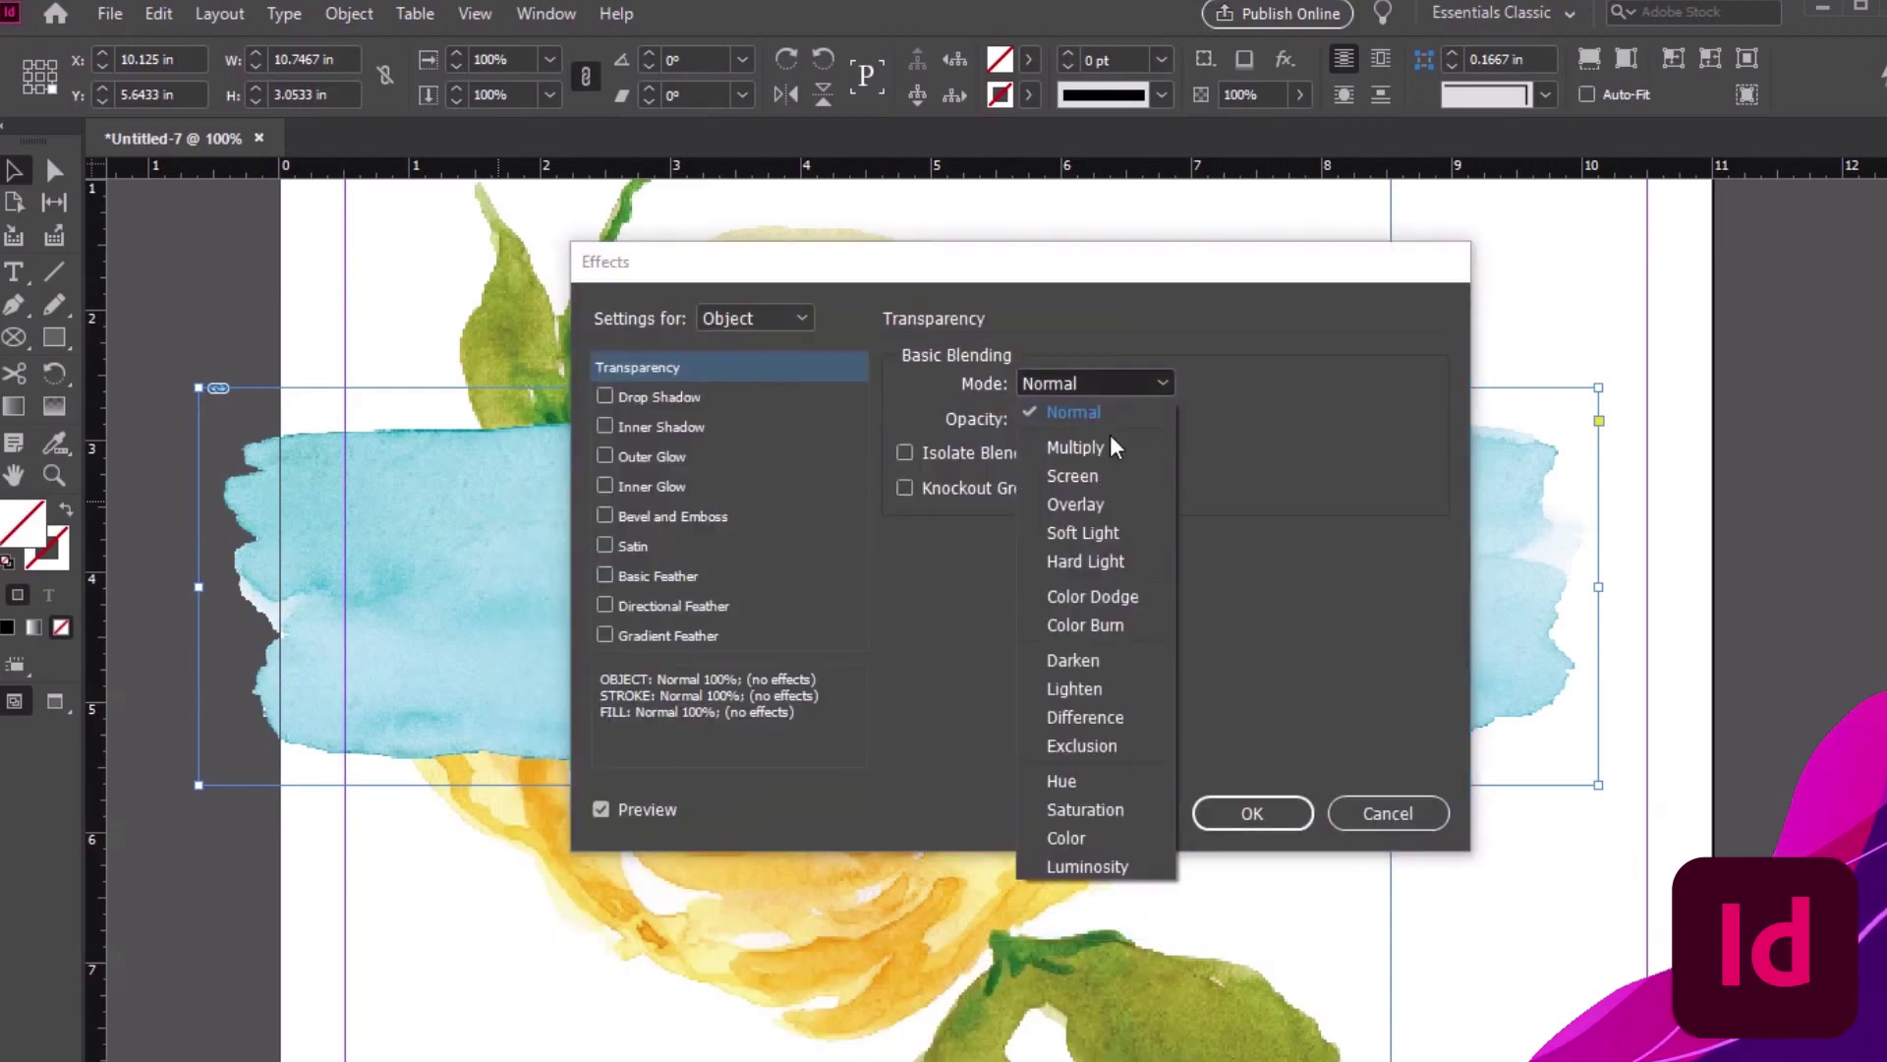
left_click(1067, 448)
Move the Effects dialog aside and toggle Preview off and on to compare
left_click_drag(1081, 279, 1584, 285)
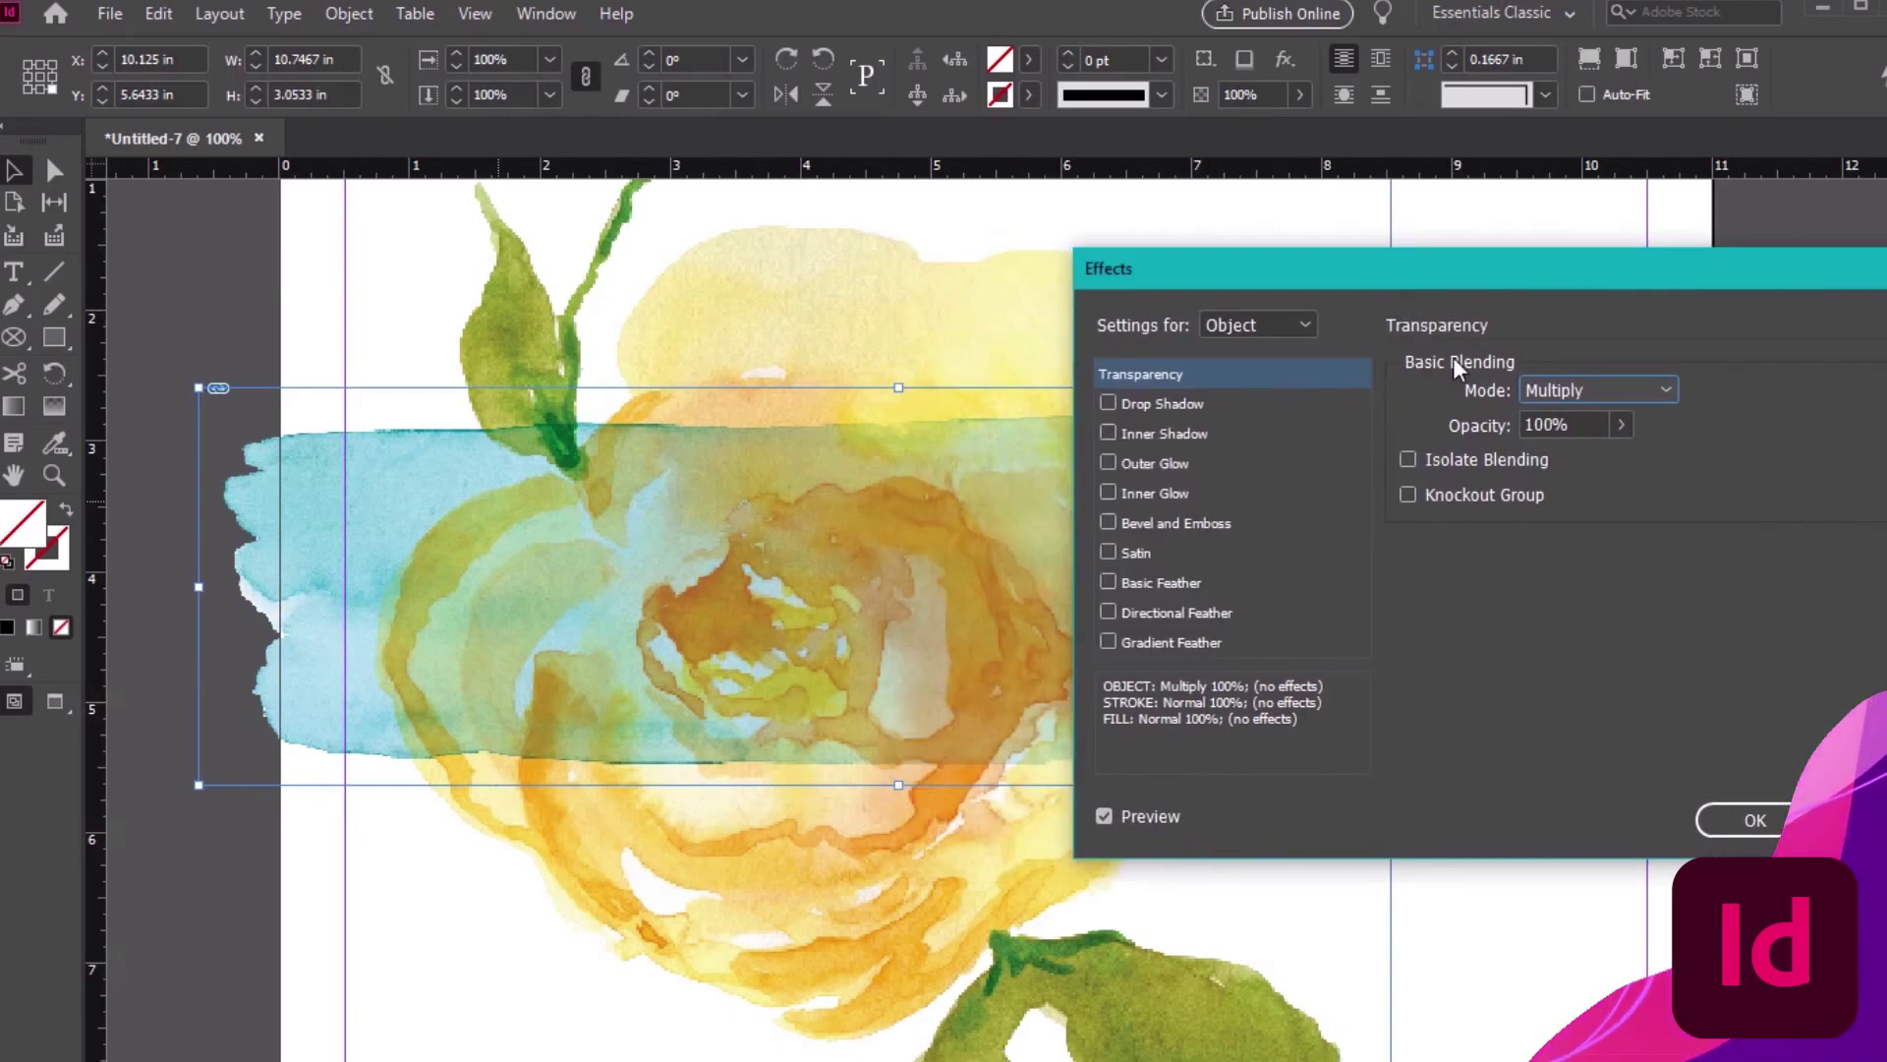
left_click_drag(1521, 295, 1451, 274)
left_click(1026, 807)
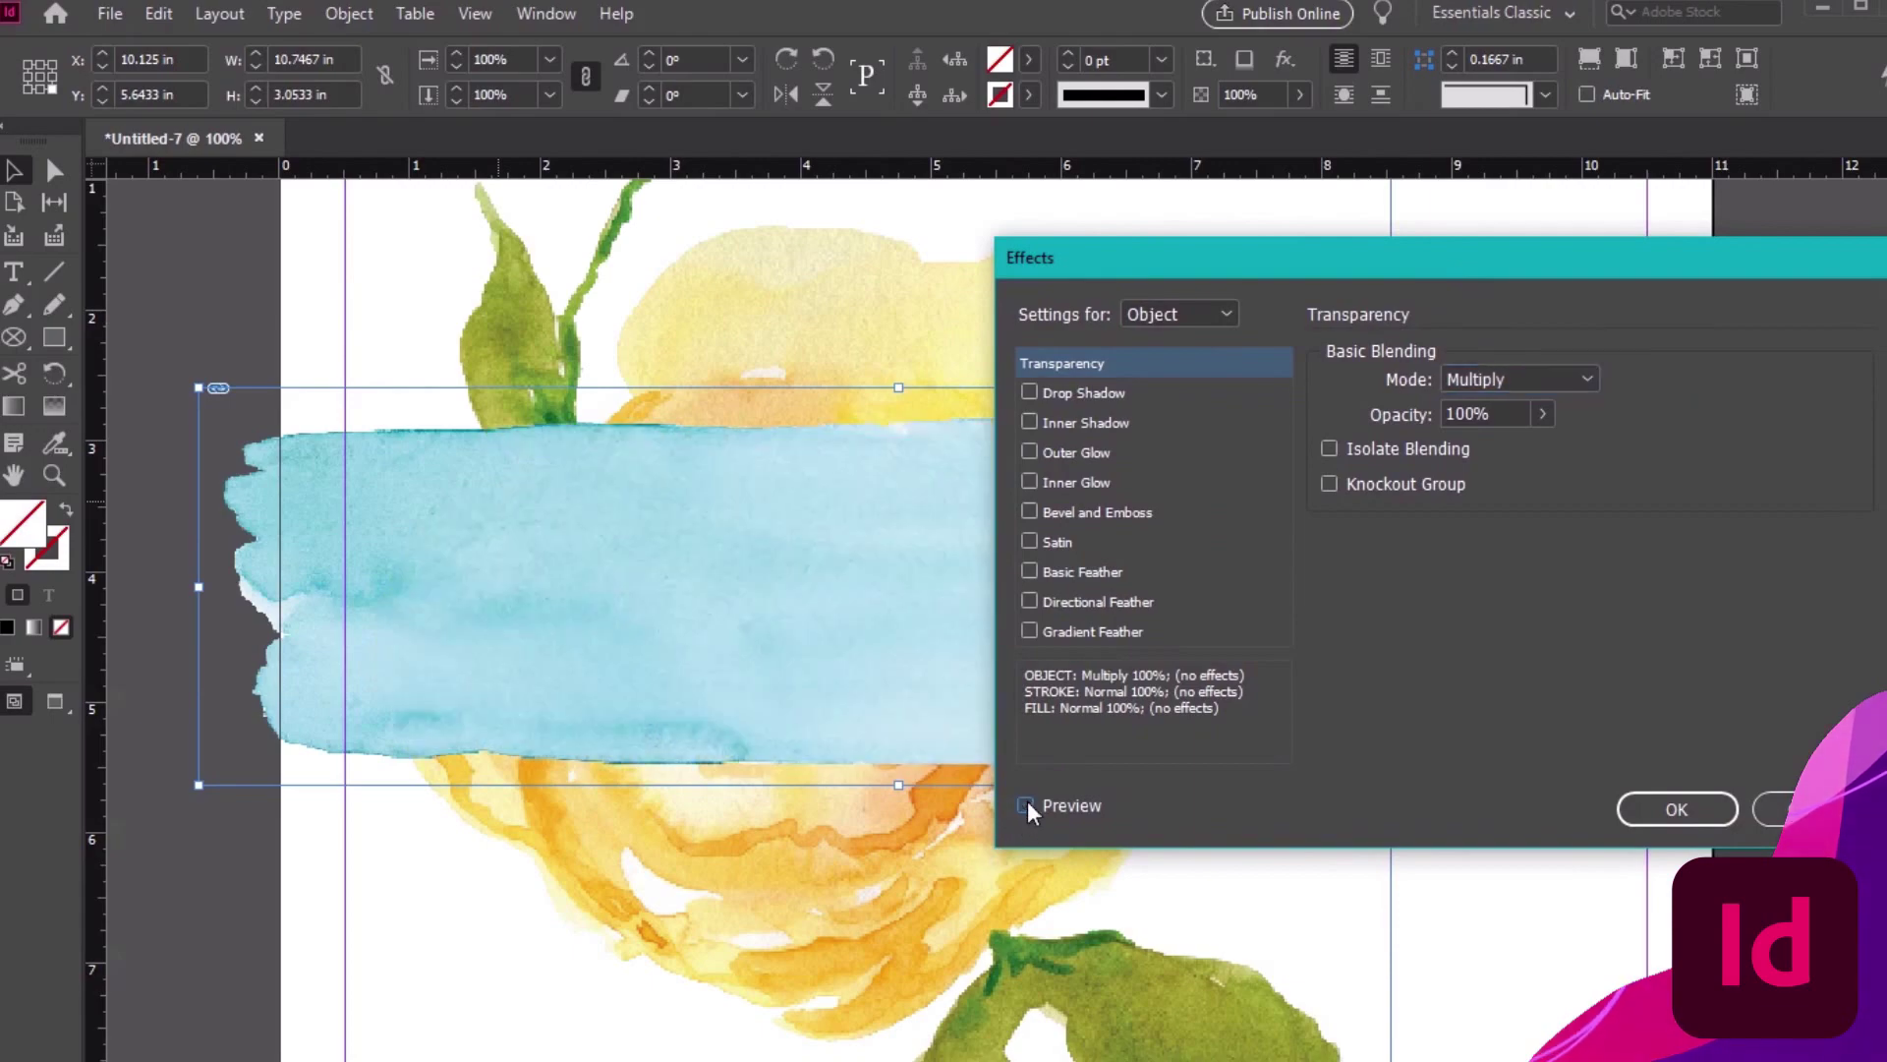
left_click(1027, 807)
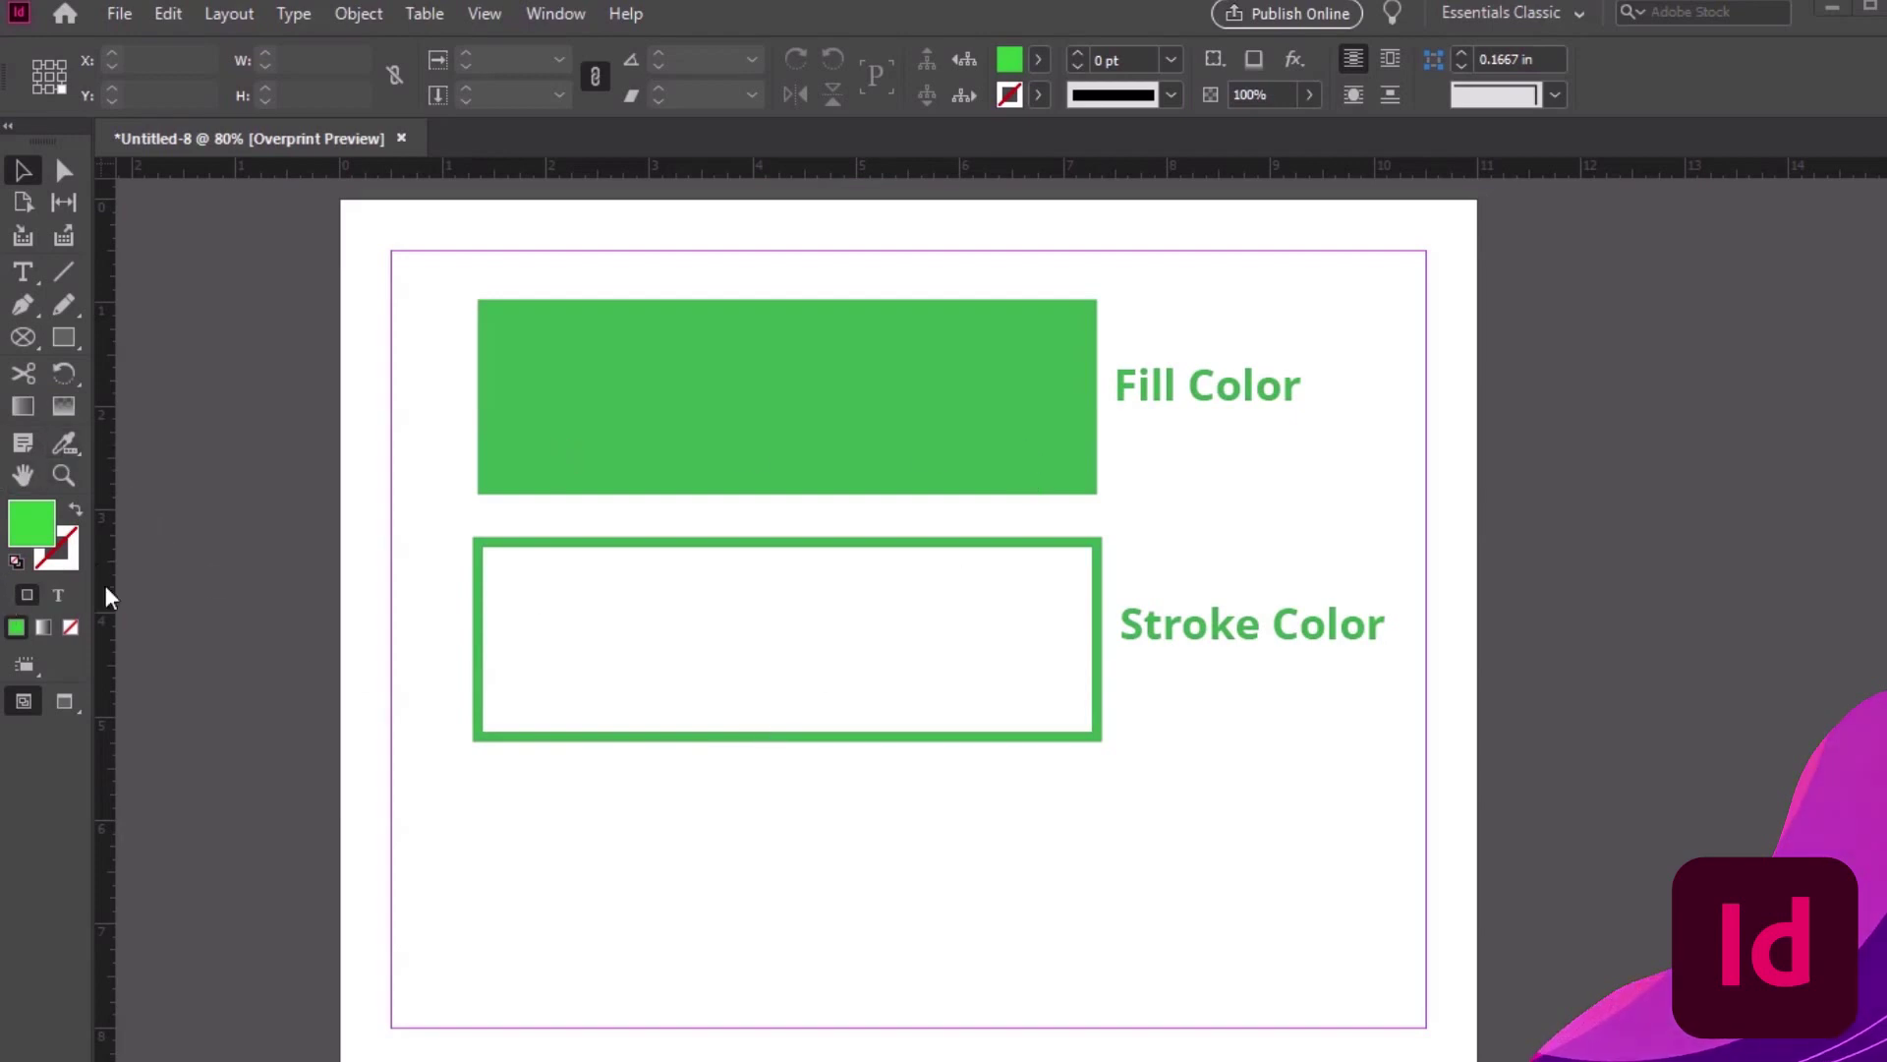
Change the default fill colour to pink #f29dca in the Color Picker
double_click(31, 523)
left_click_drag(456, 590, 687, 415)
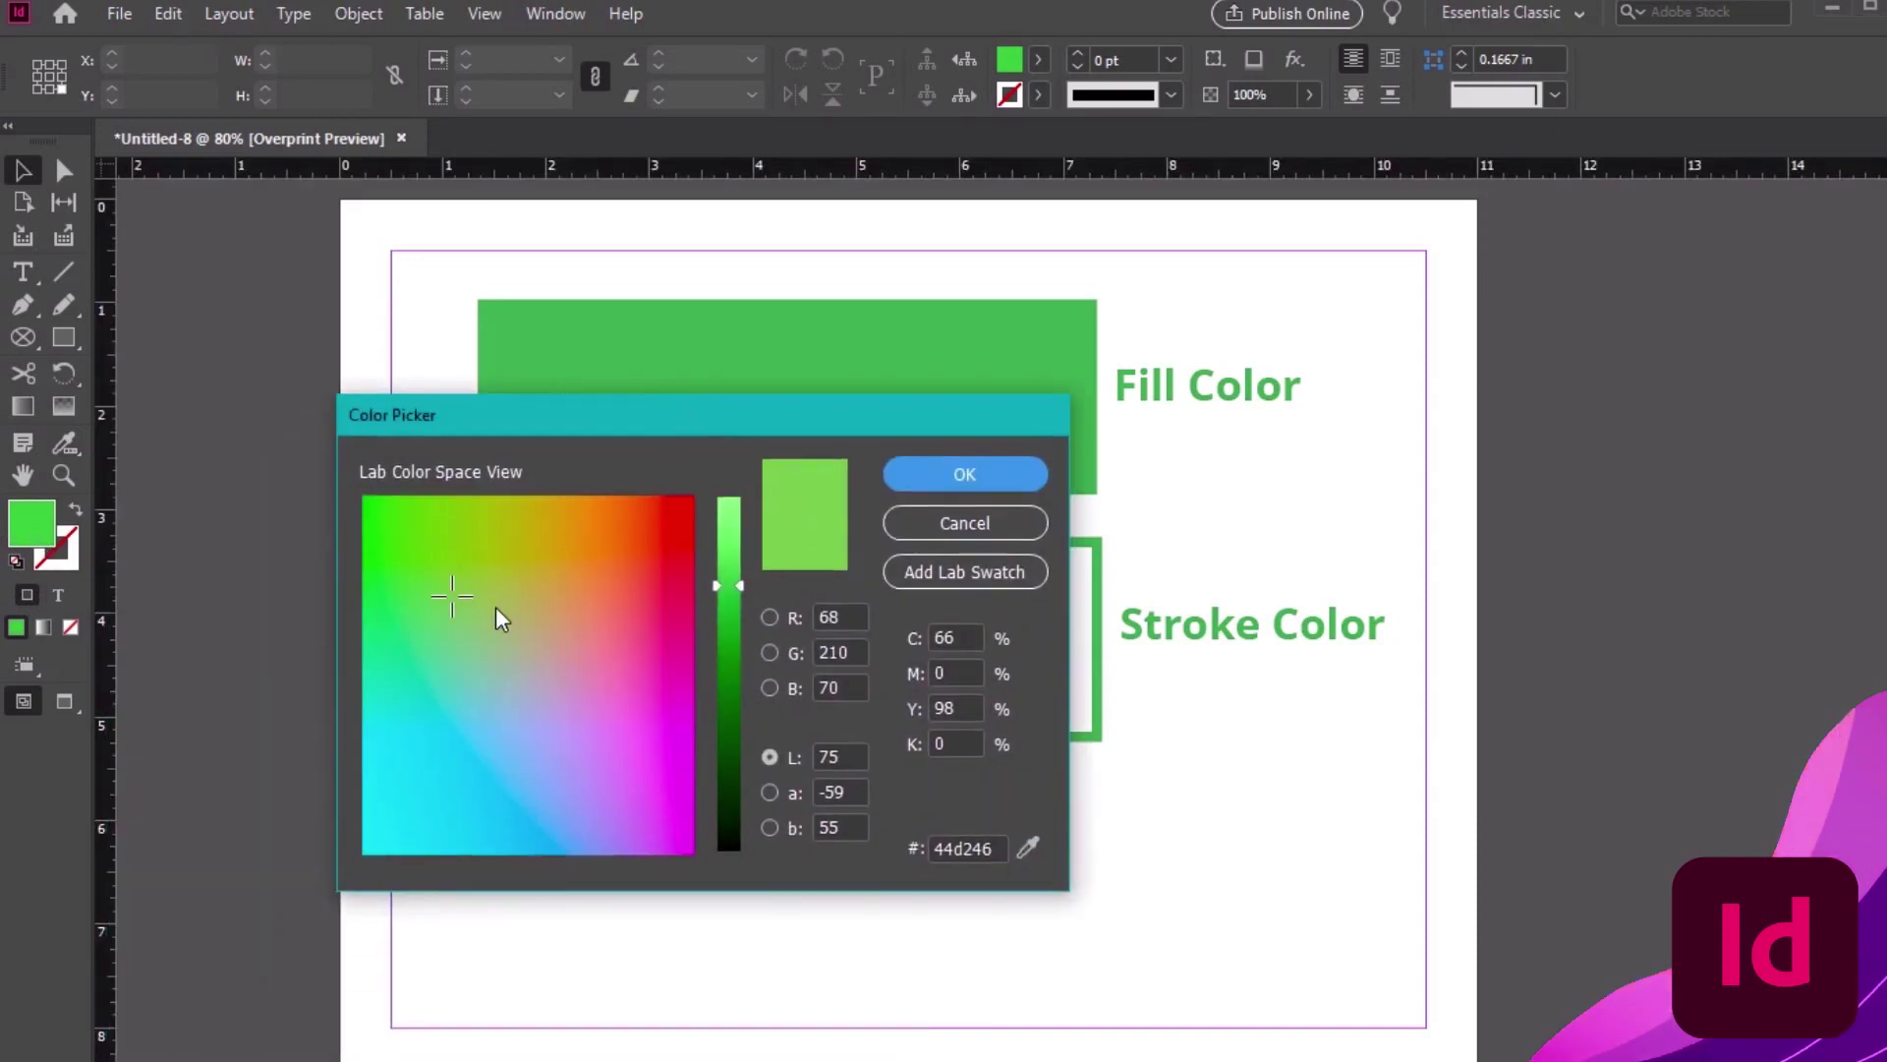
mouse_move(497, 615)
left_mouse_down()
mouse_move(463, 640)
mouse_move(509, 770)
mouse_move(640, 593)
mouse_move(417, 557)
mouse_move(575, 685)
left_mouse_up()
left_click(770, 652)
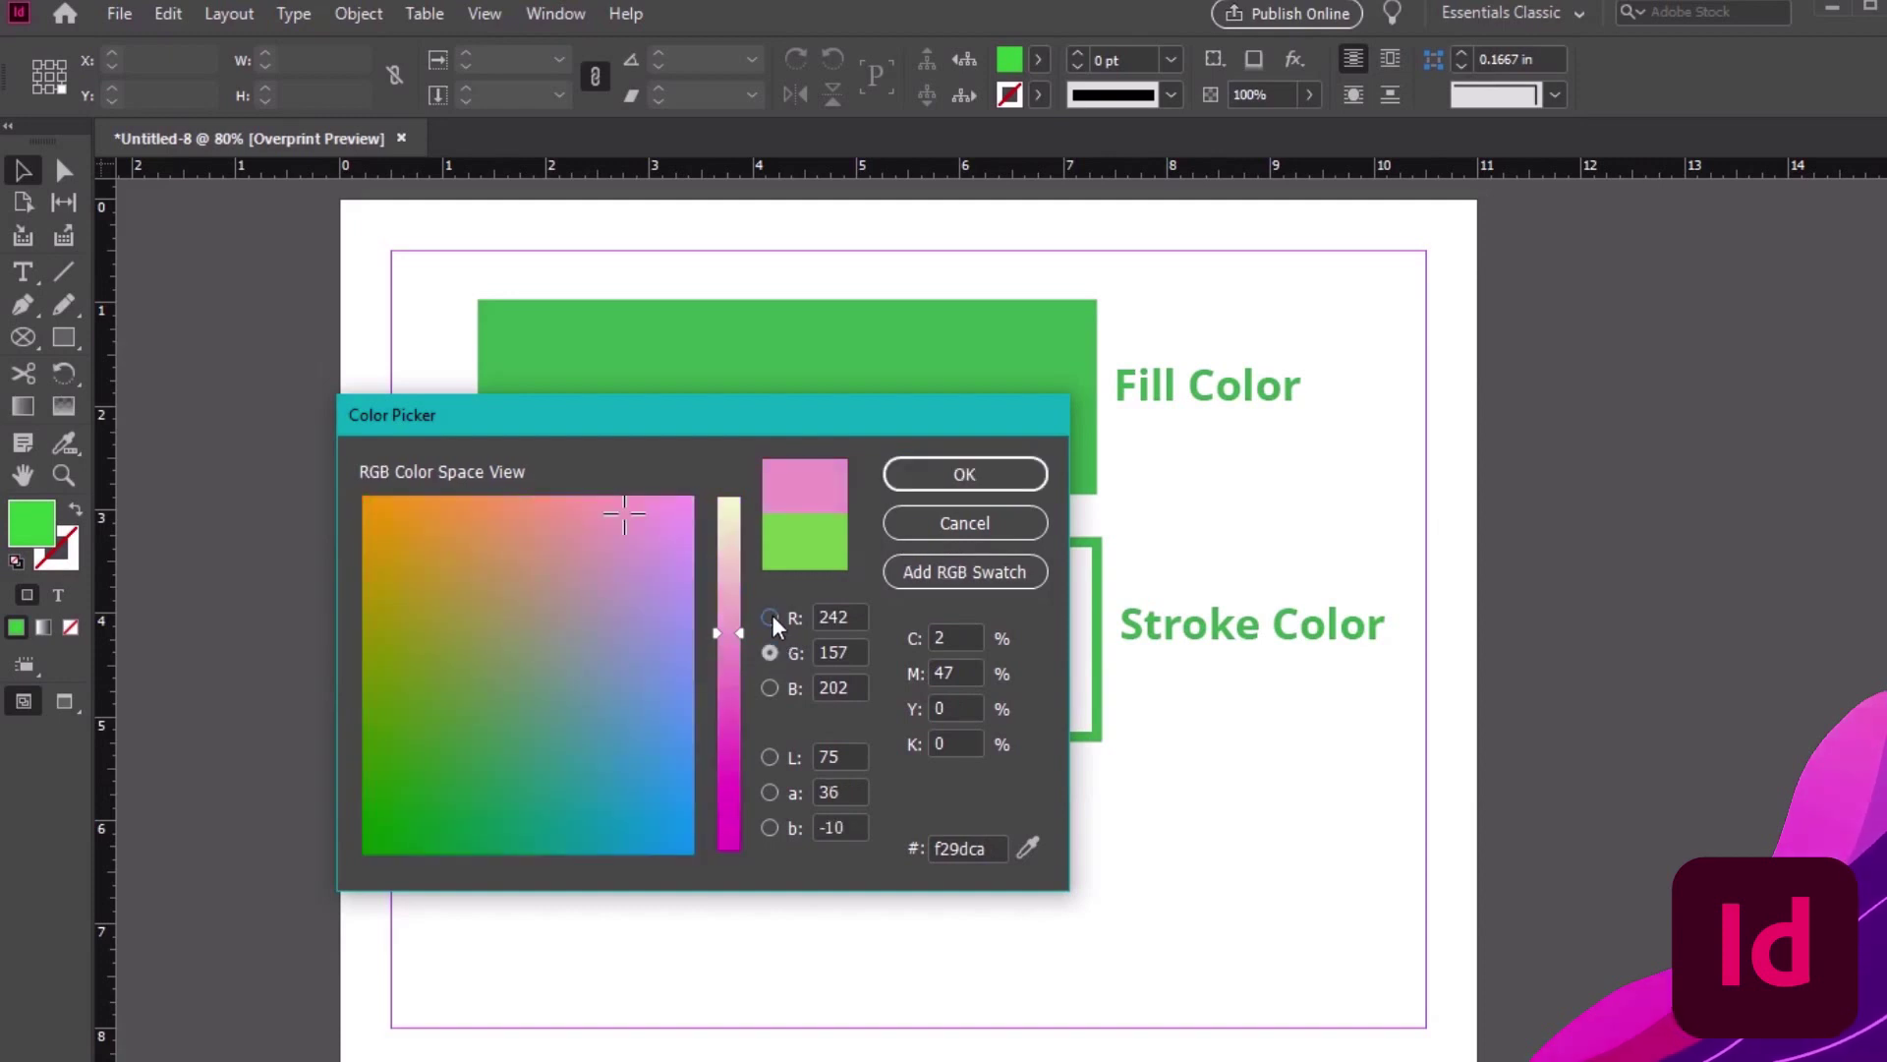
left_click(770, 616)
left_click(770, 687)
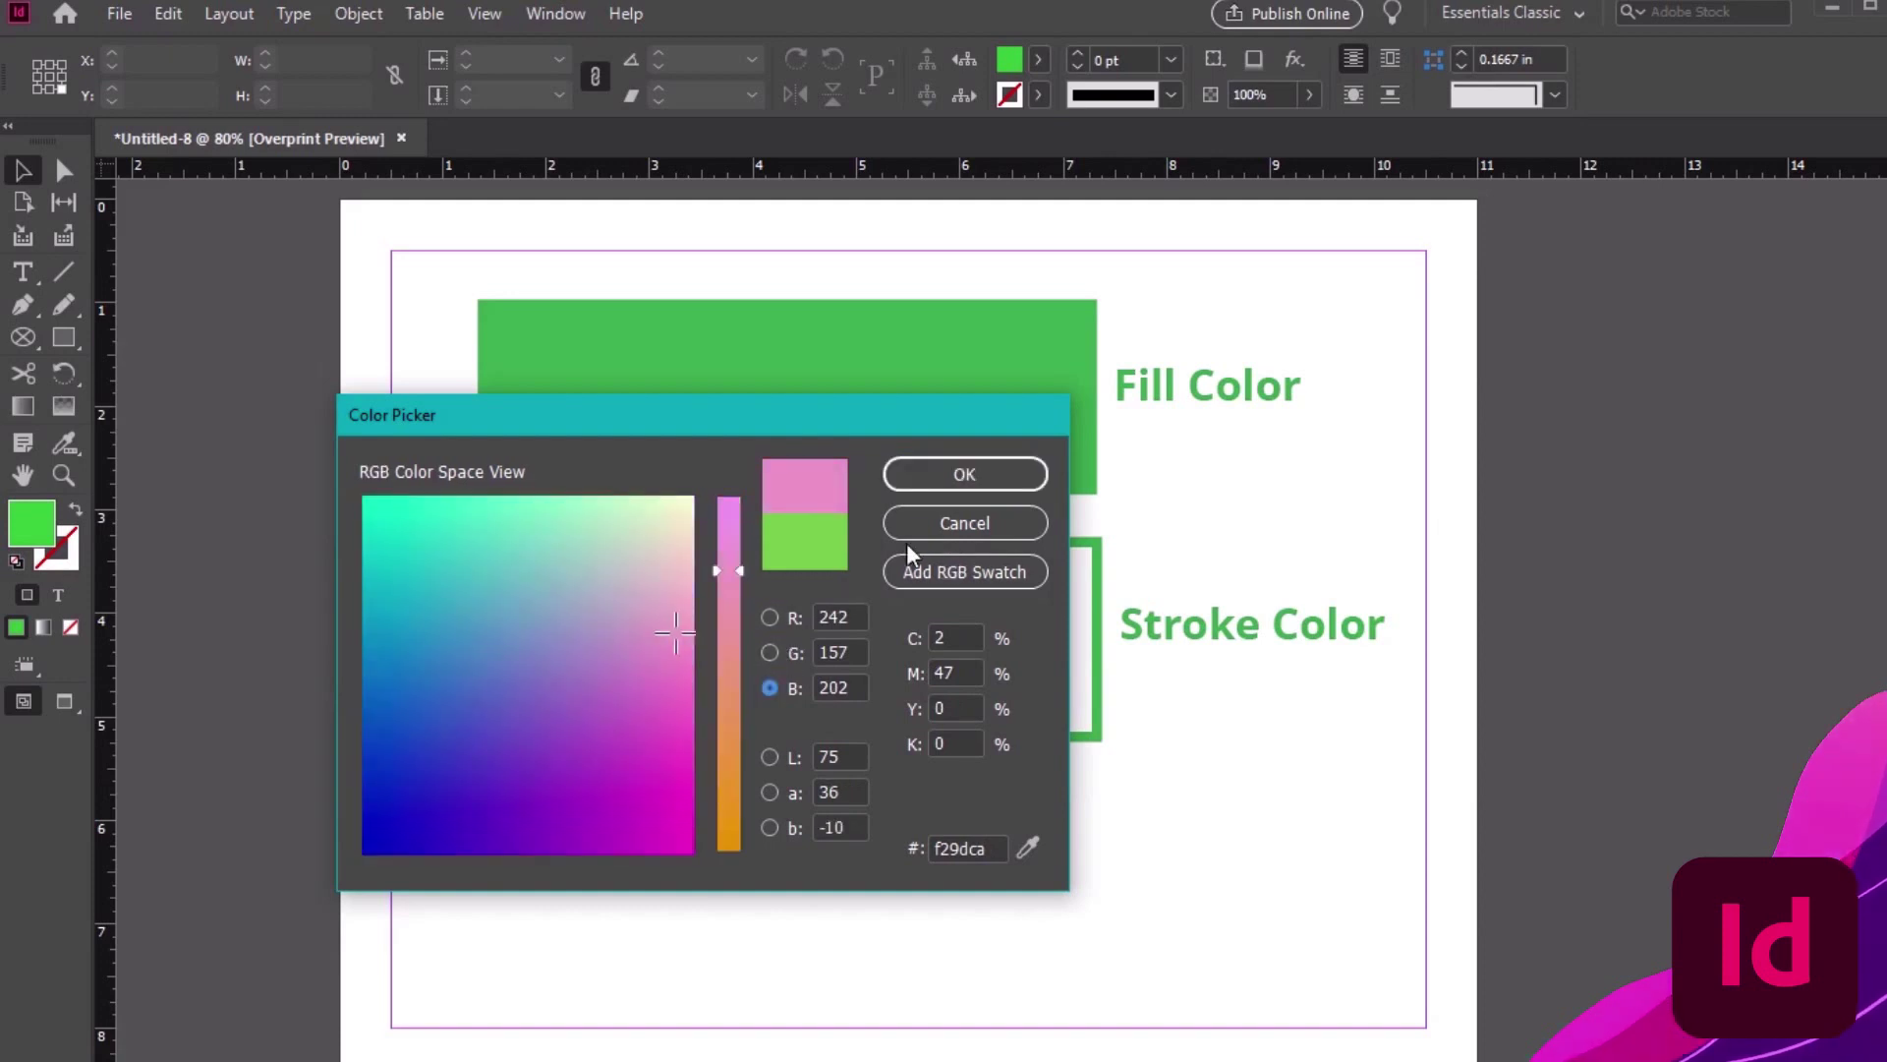
left_click(964, 476)
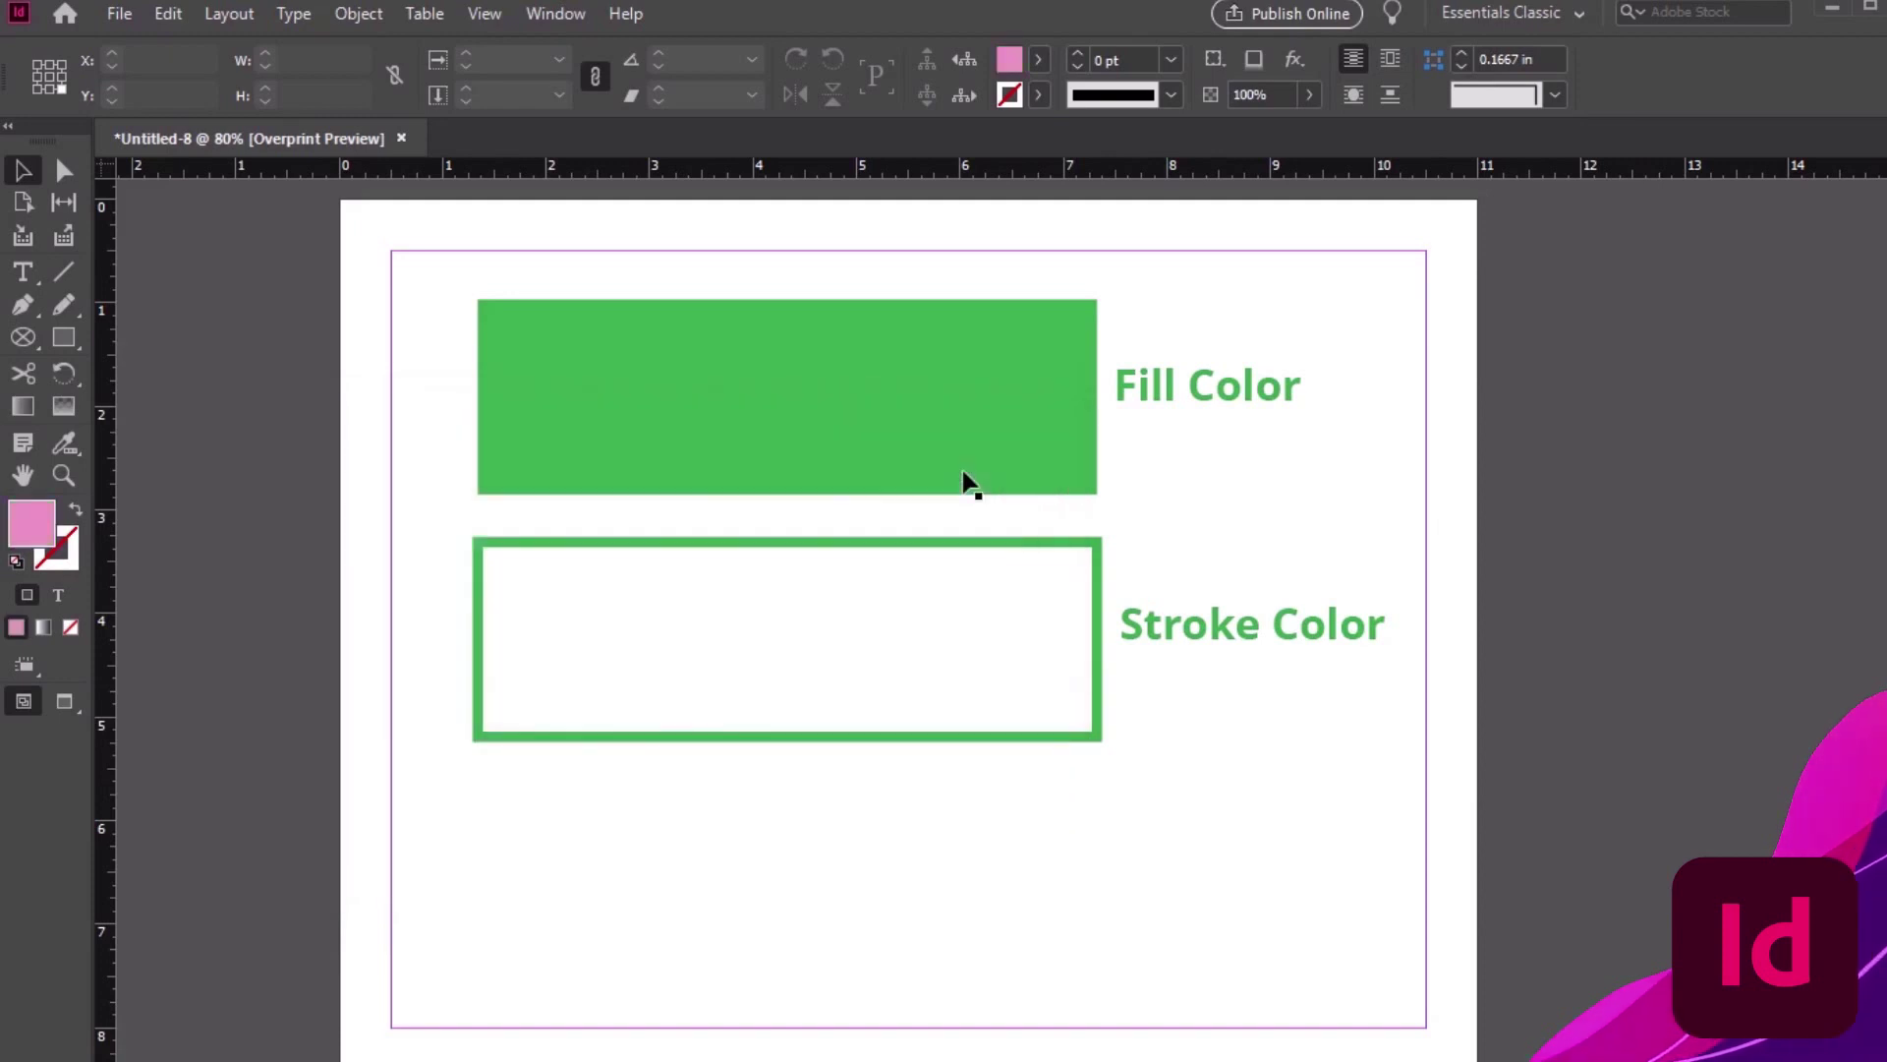
Toggle Formatting Affects Container/Text, ending with formatting applied to text
left_click(58, 601)
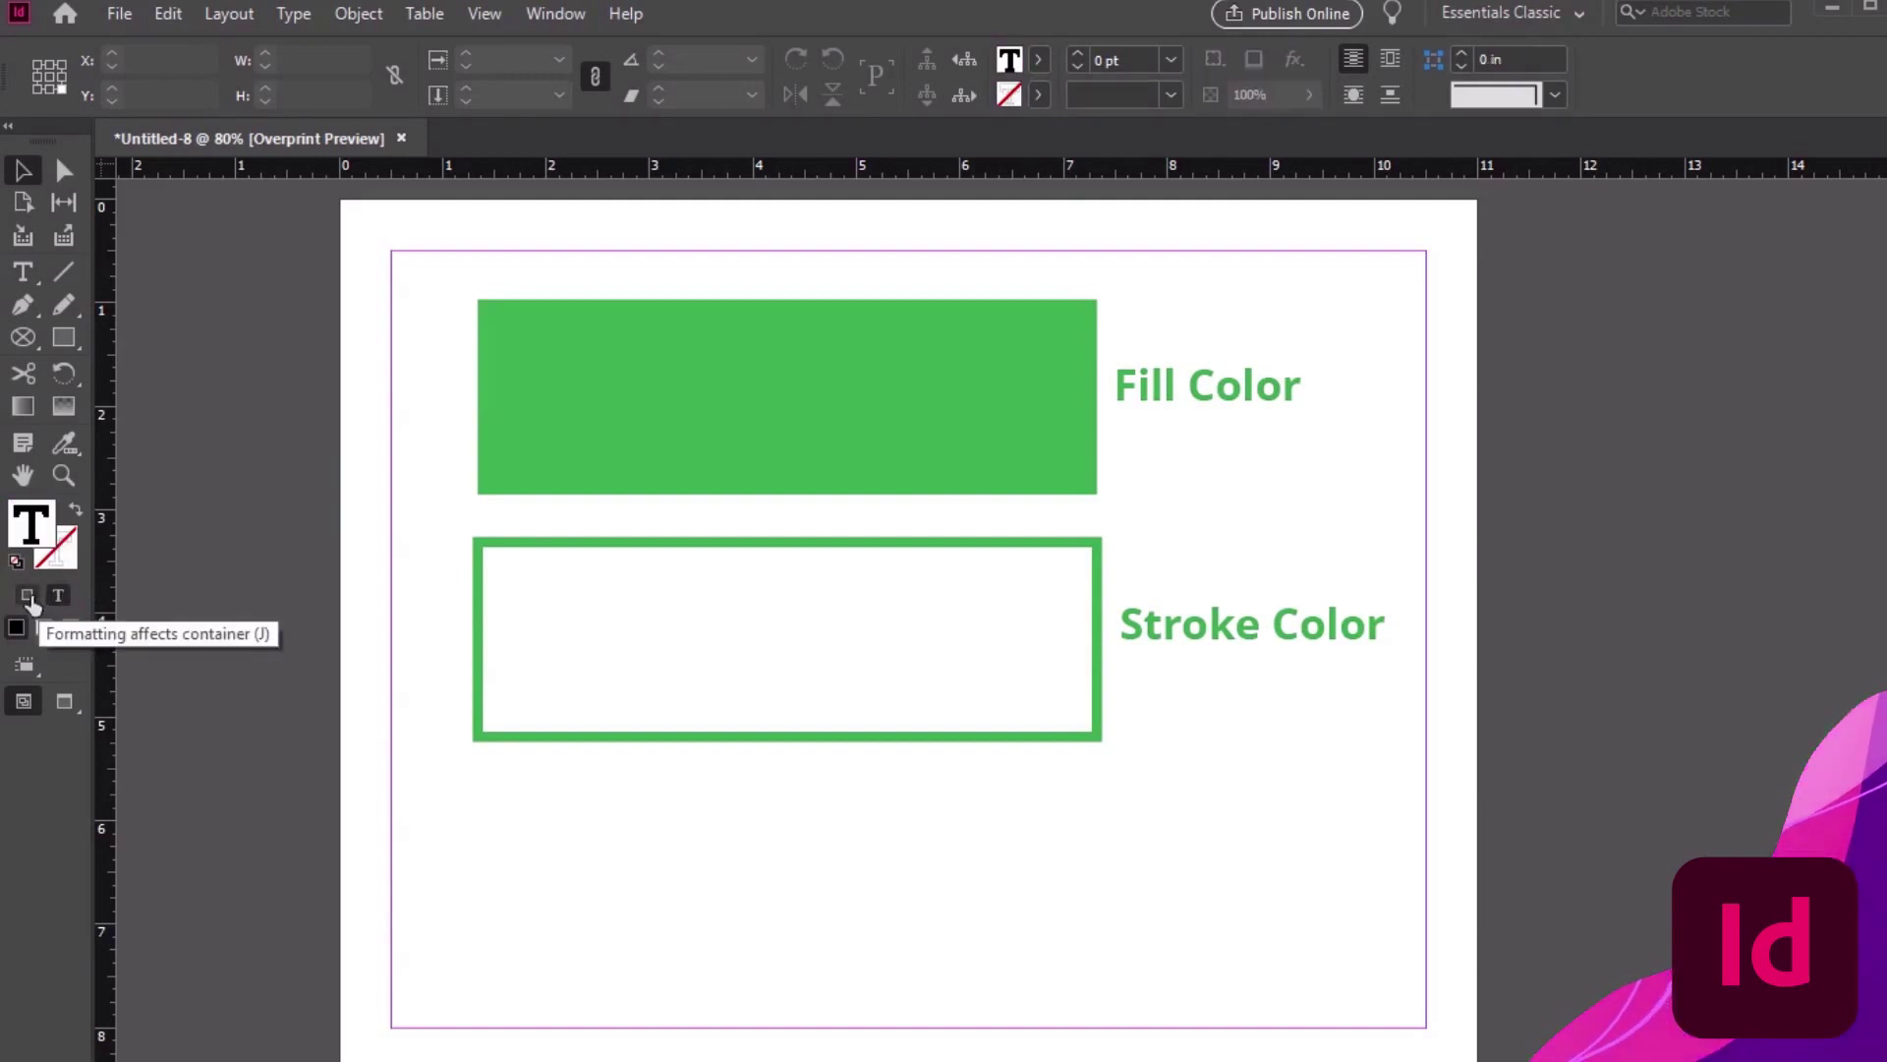
left_click(27, 596)
left_click(58, 600)
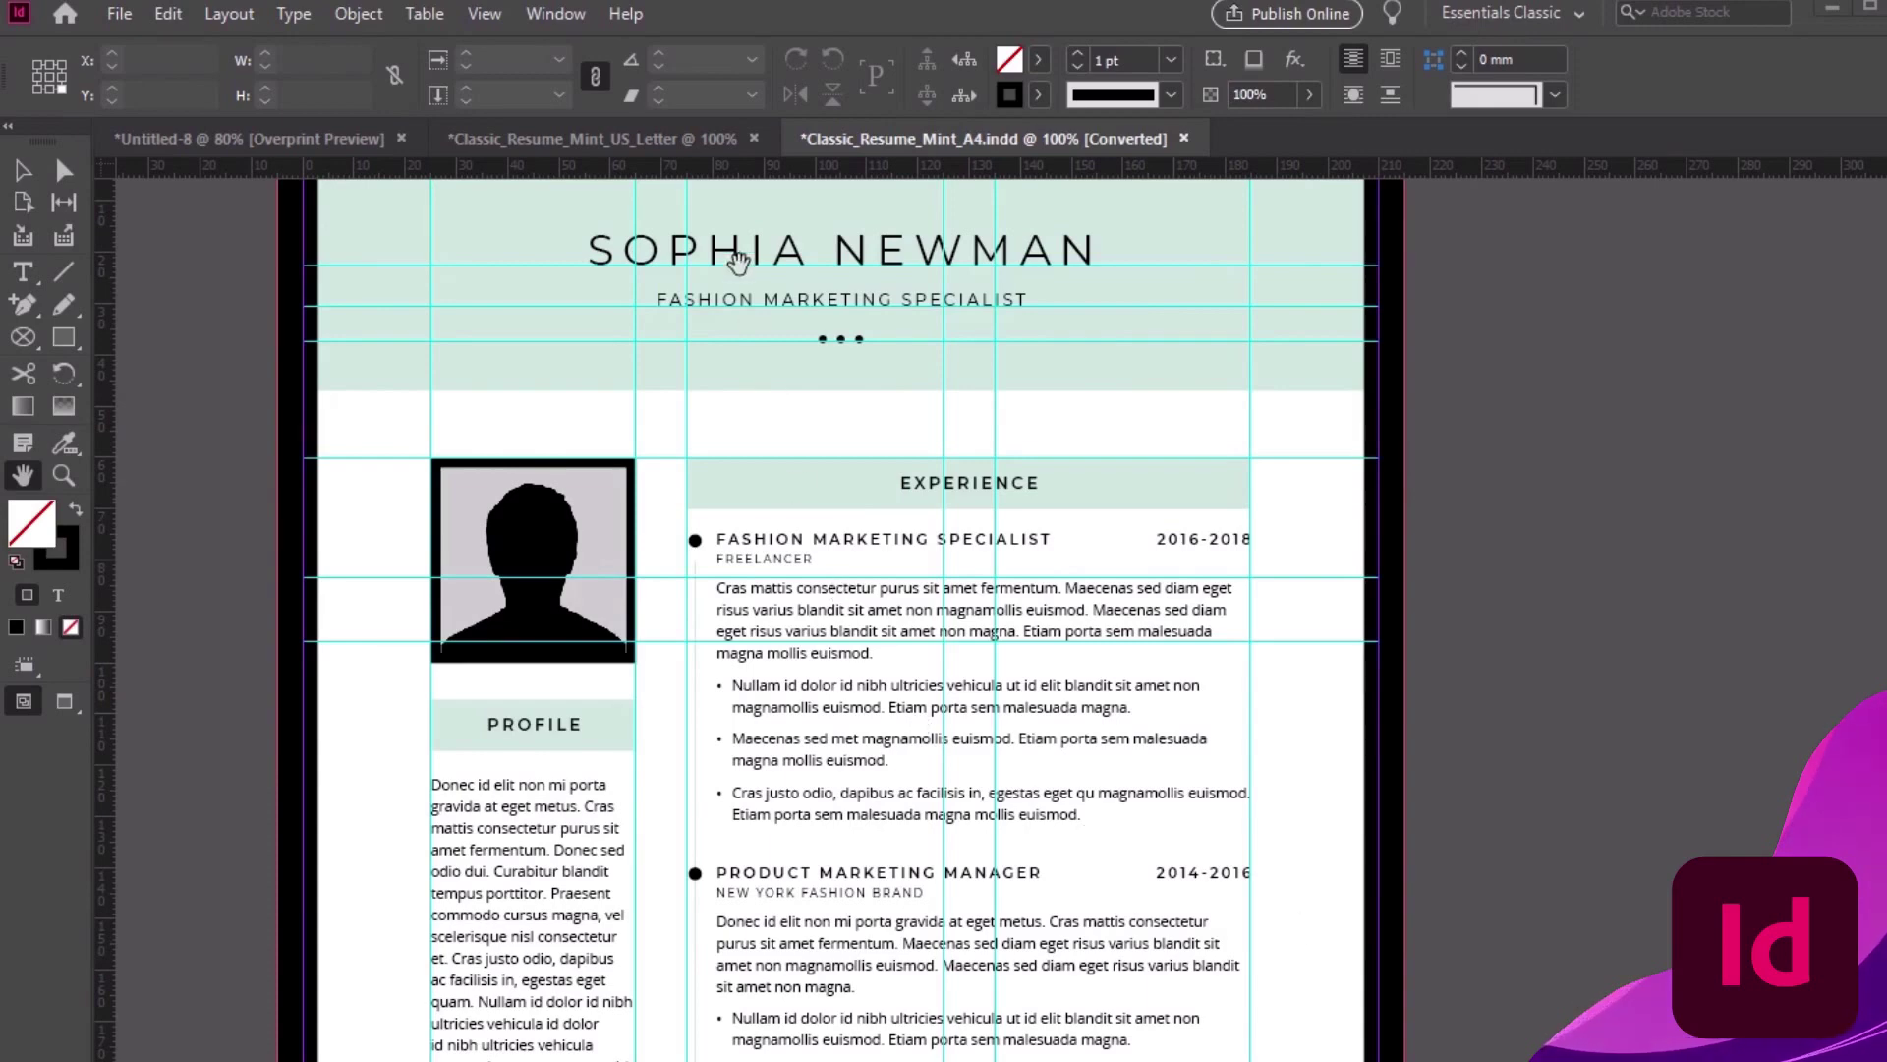
Add a horizontal guide below the header and a vertical guide near 62 mm, then hide guides
left_click_drag(740, 182, 733, 393)
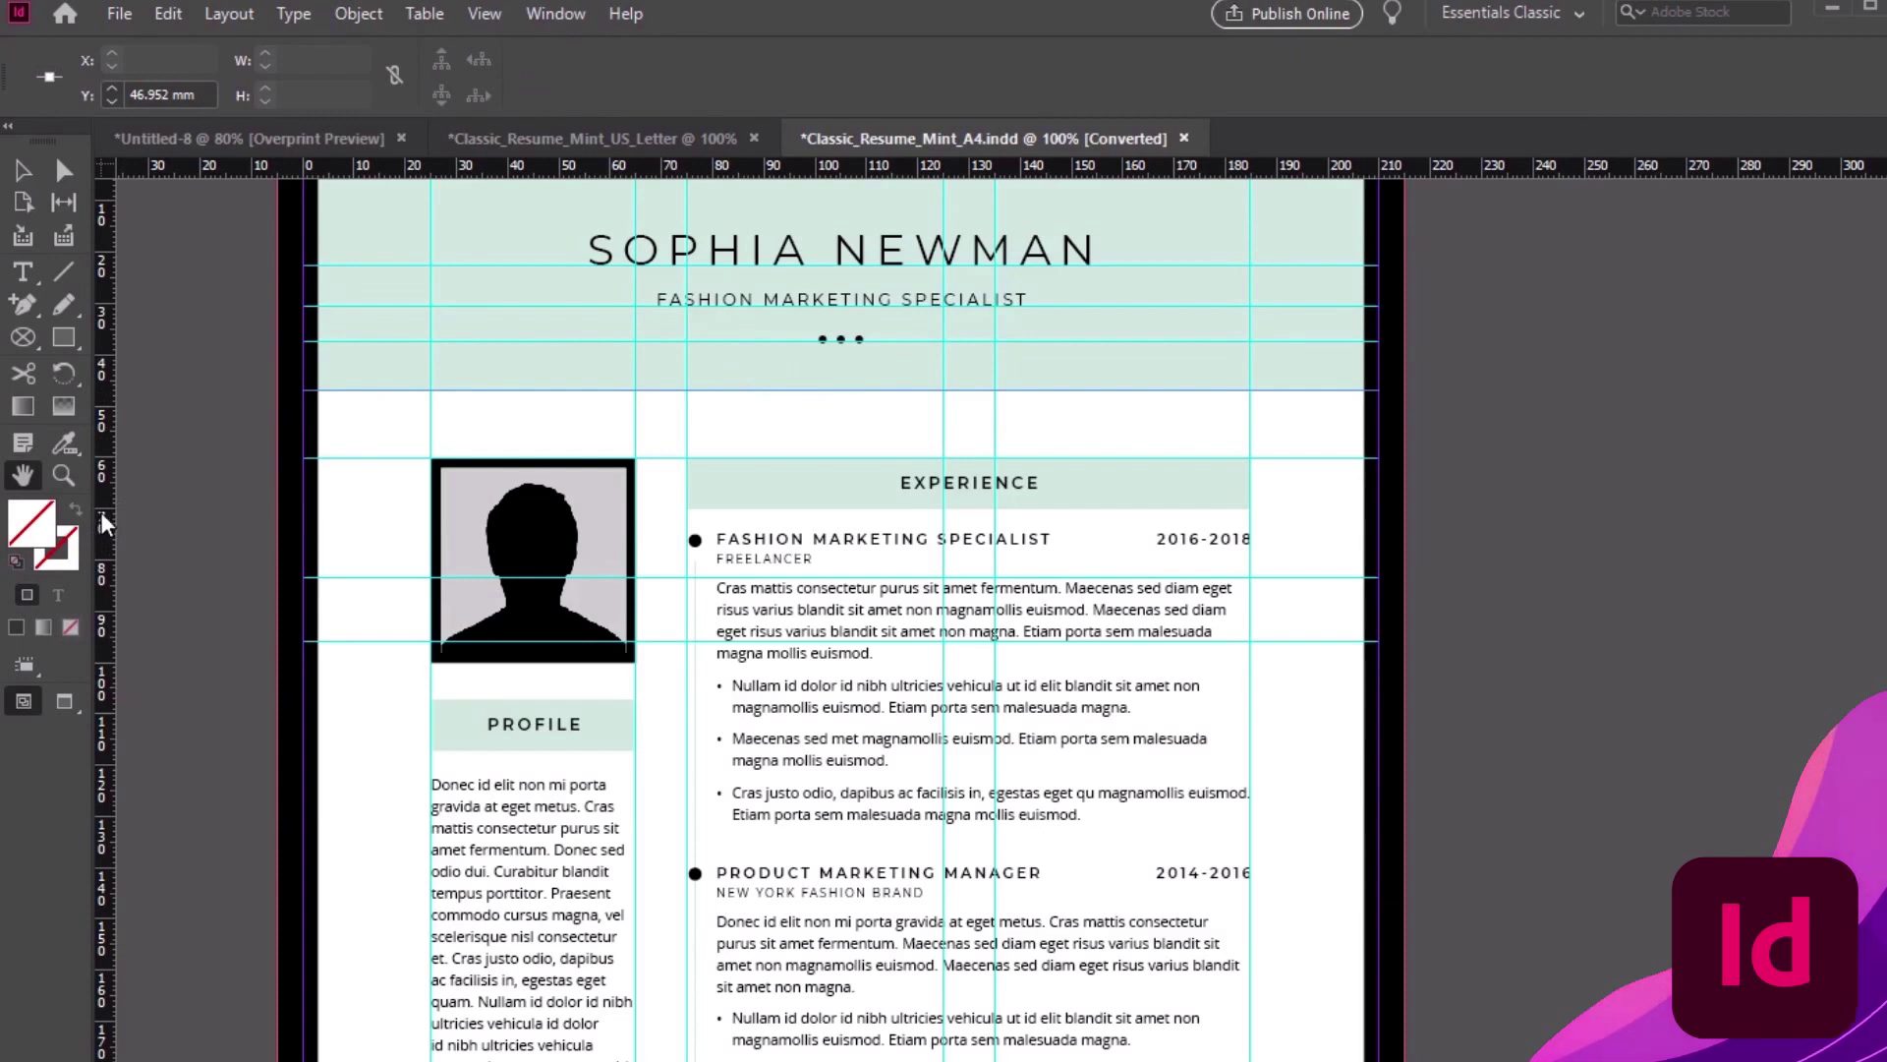
left_click_drag(110, 499, 665, 533)
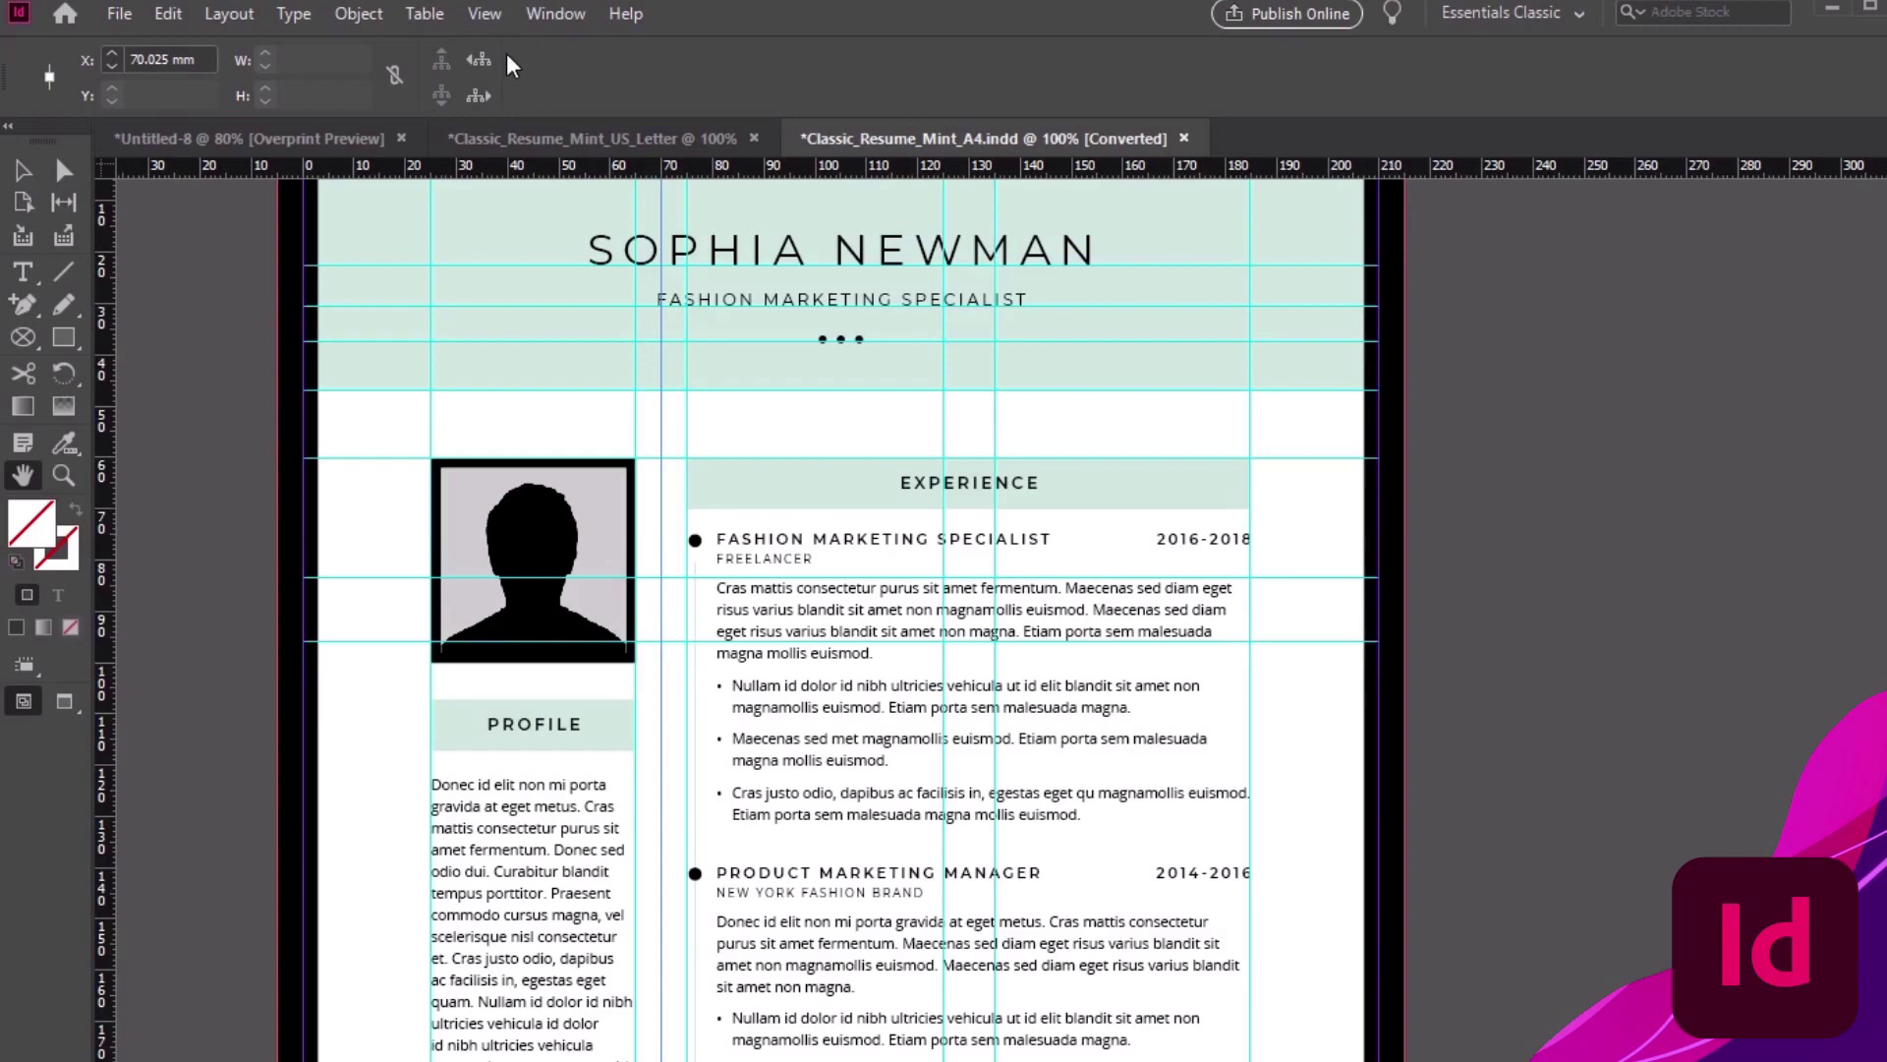
left_click(491, 16)
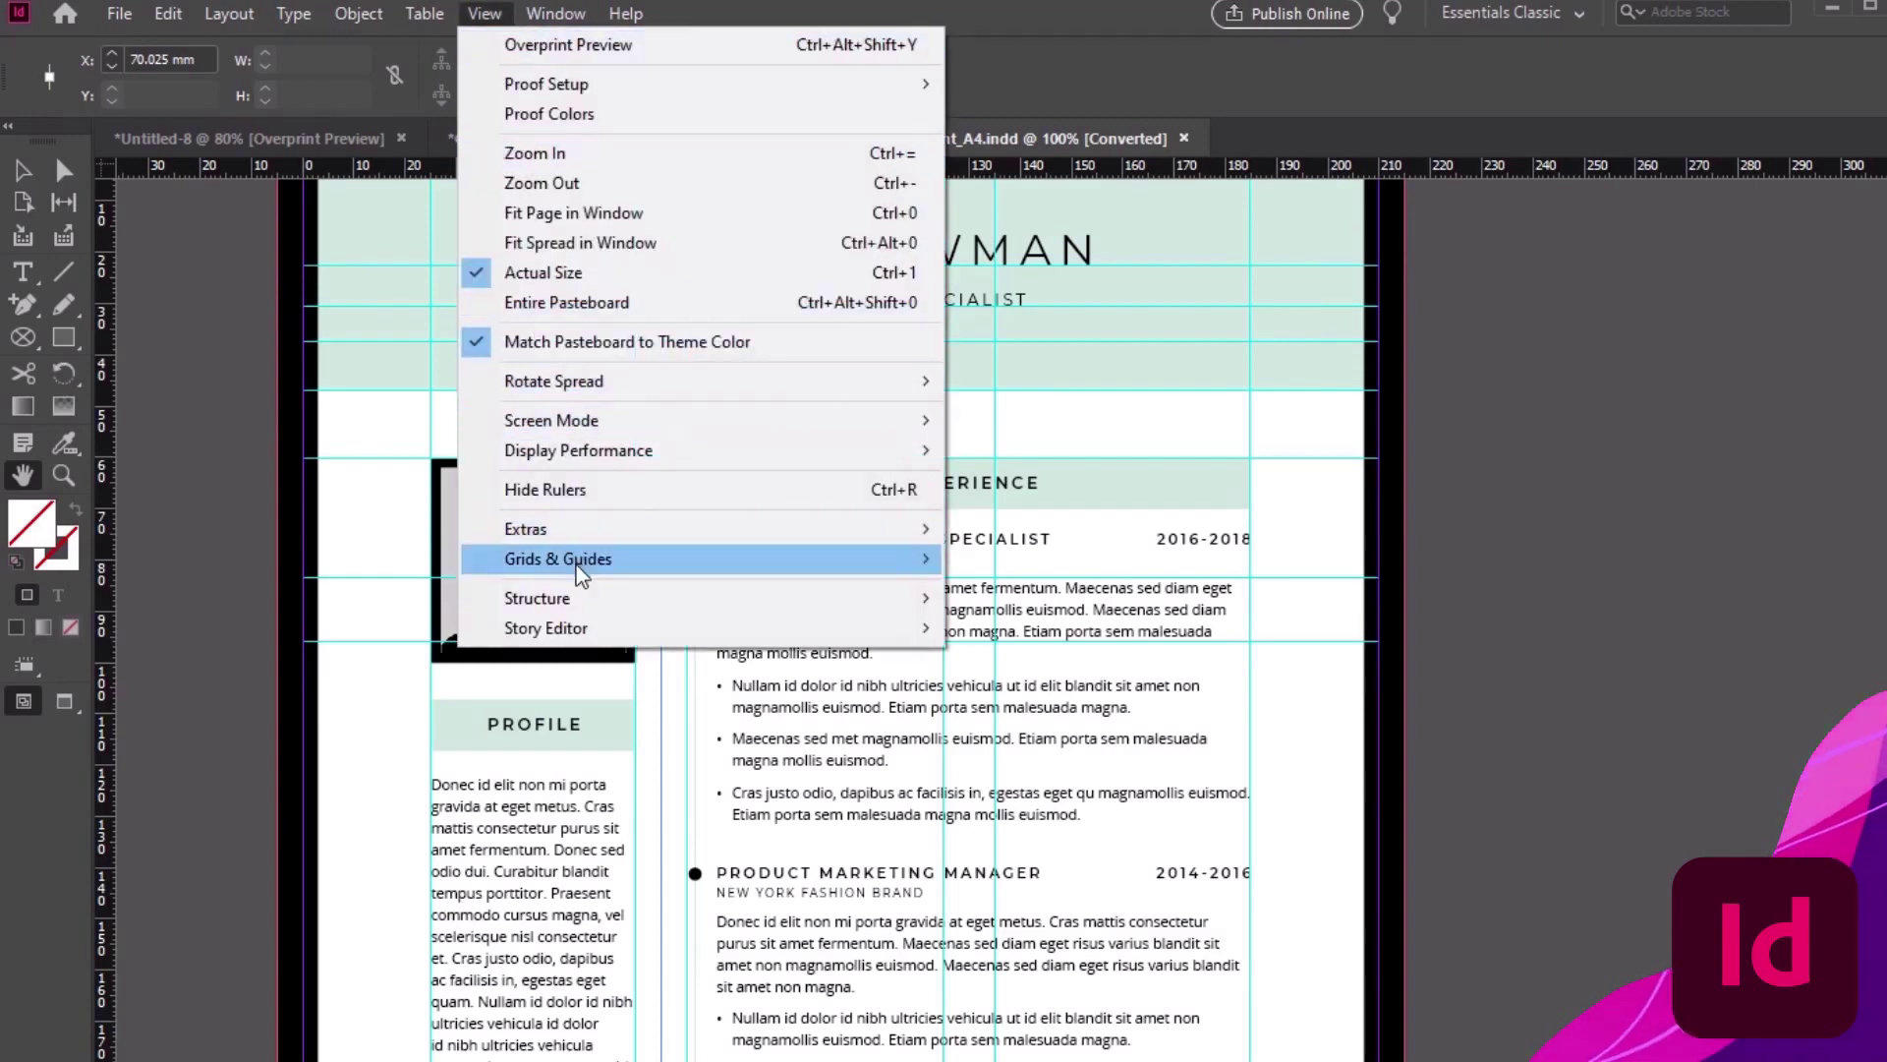
mouse_move(593, 575)
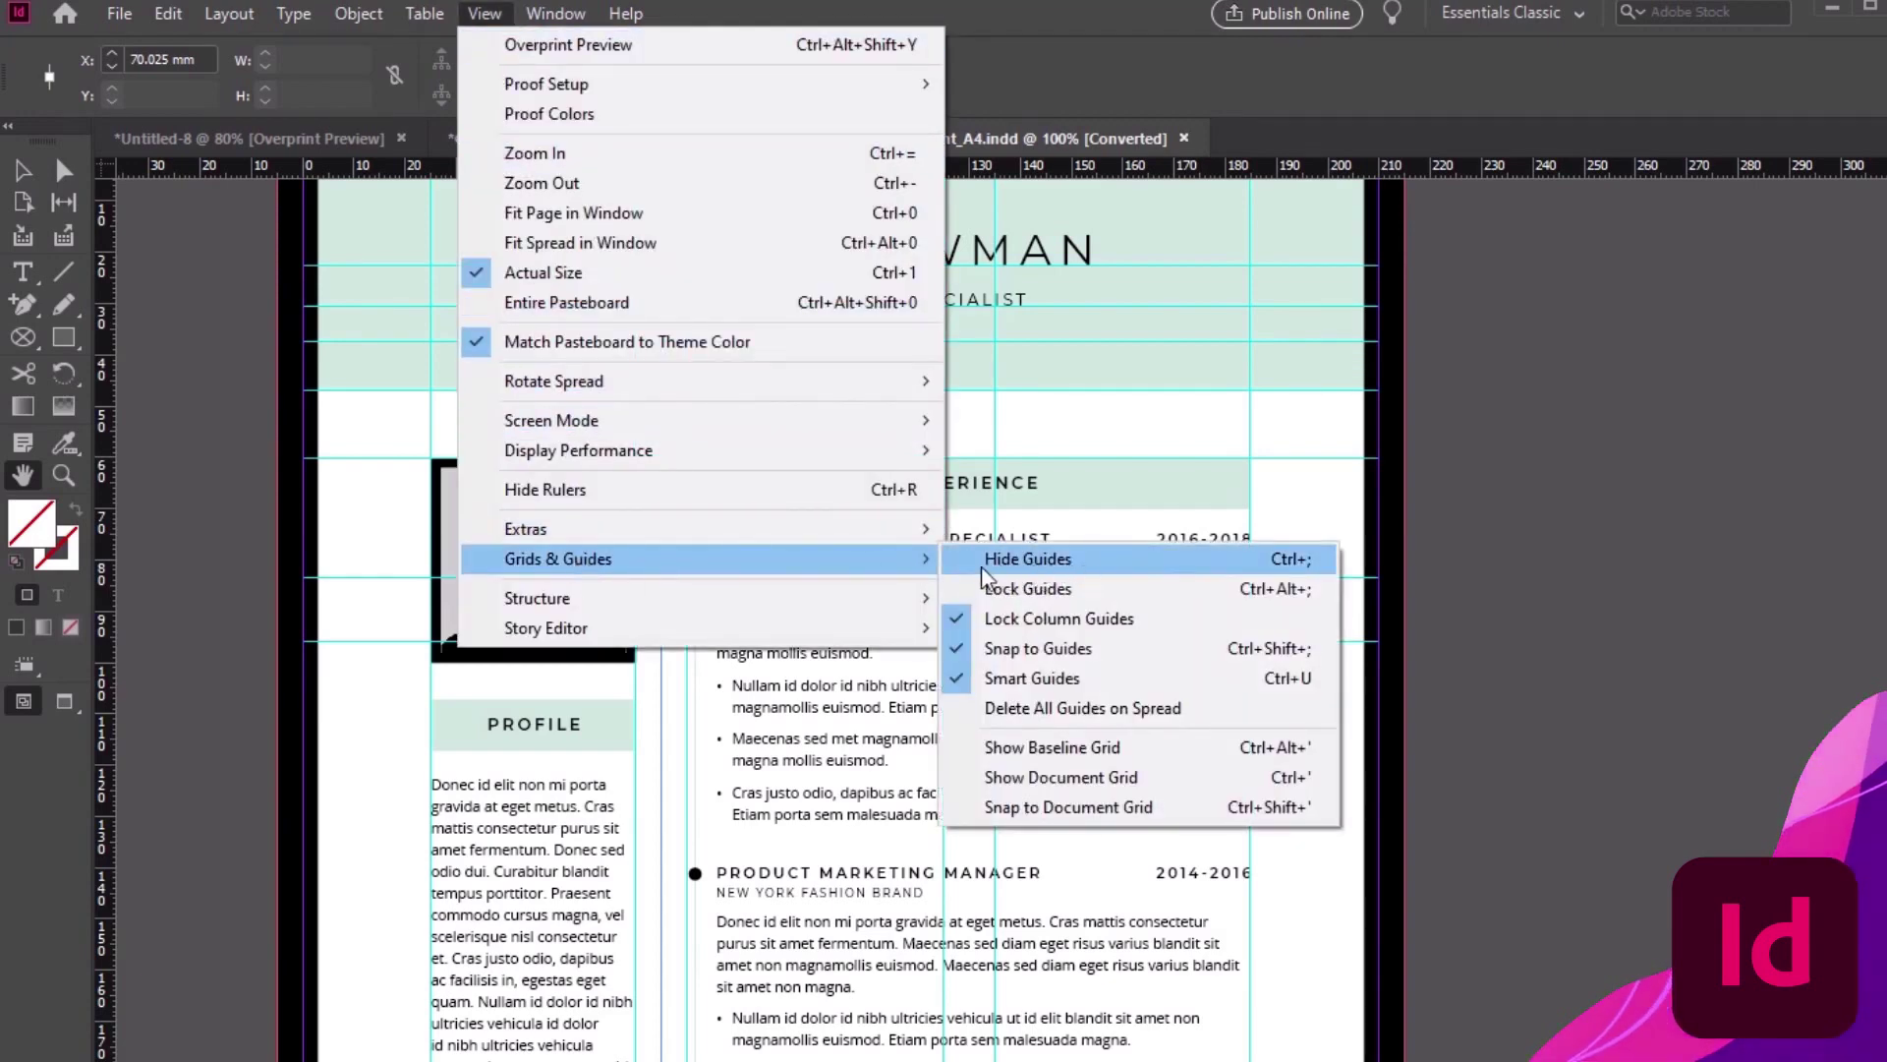
left_click(1095, 570)
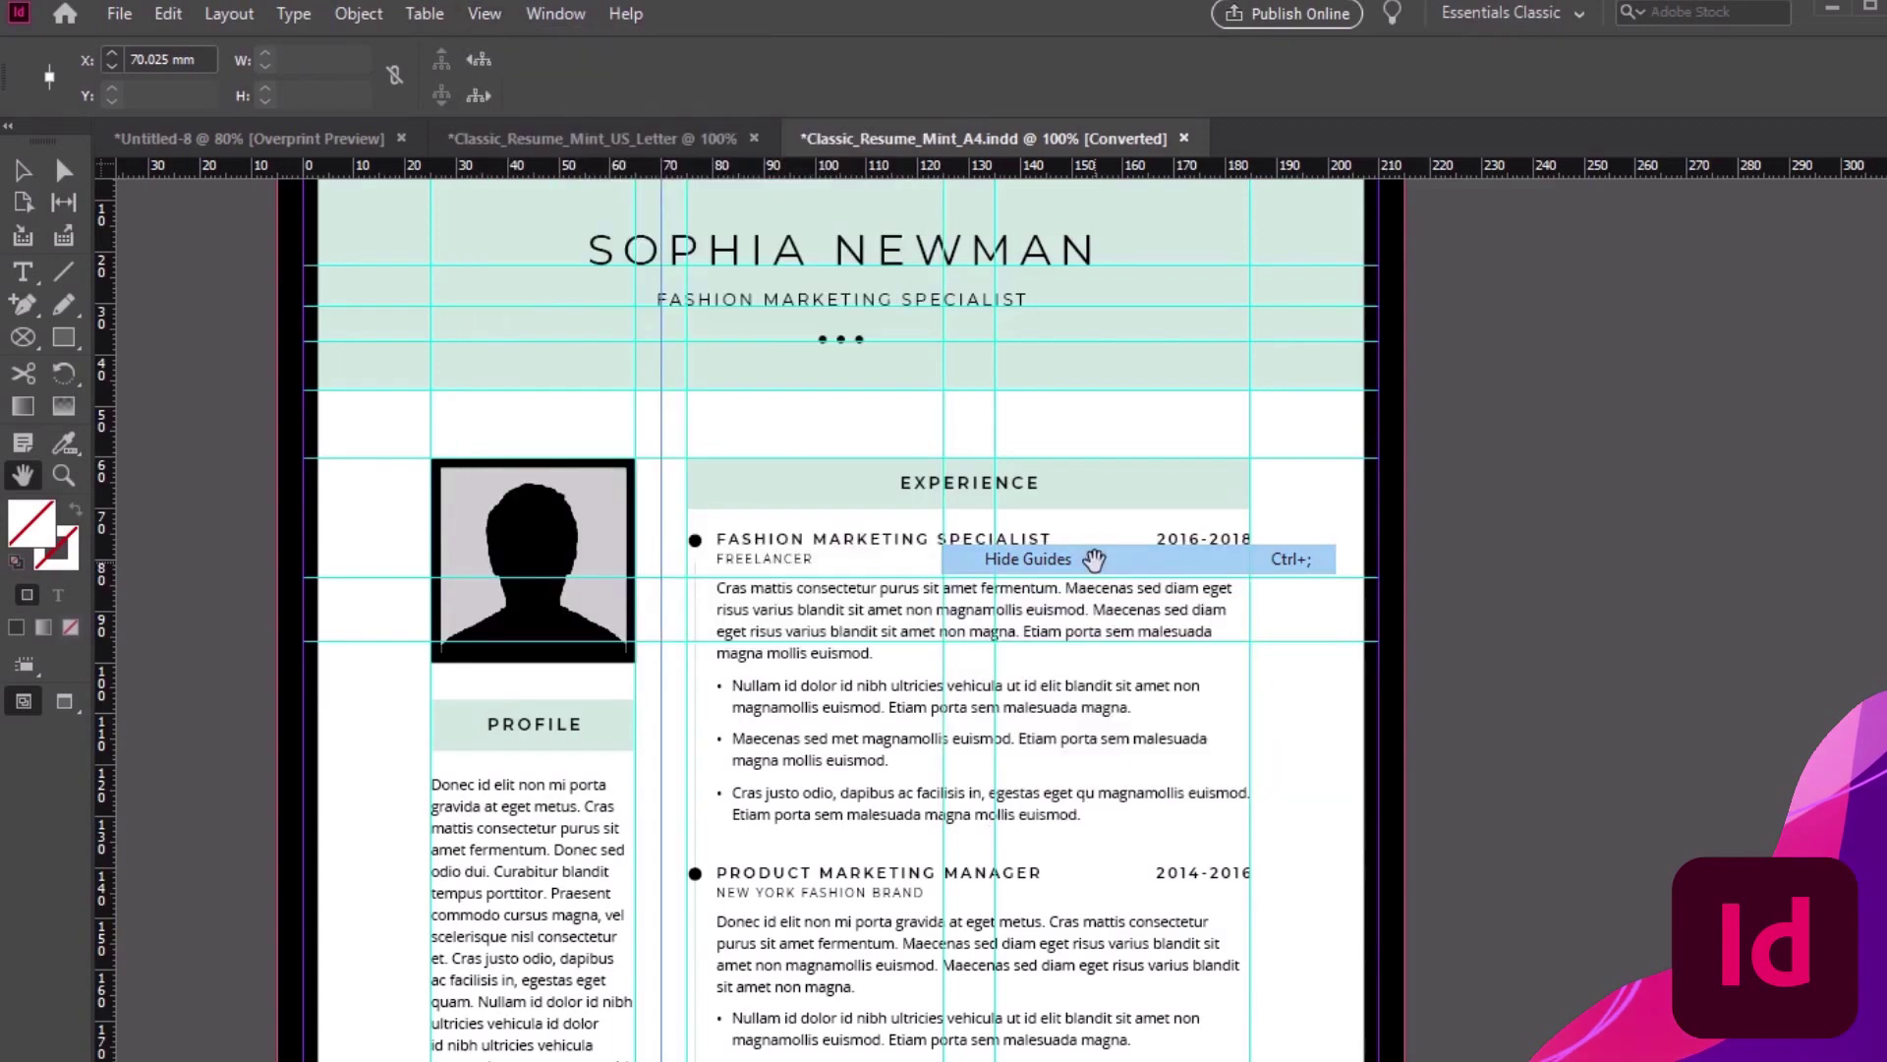
left_click(481, 18)
mouse_move(596, 563)
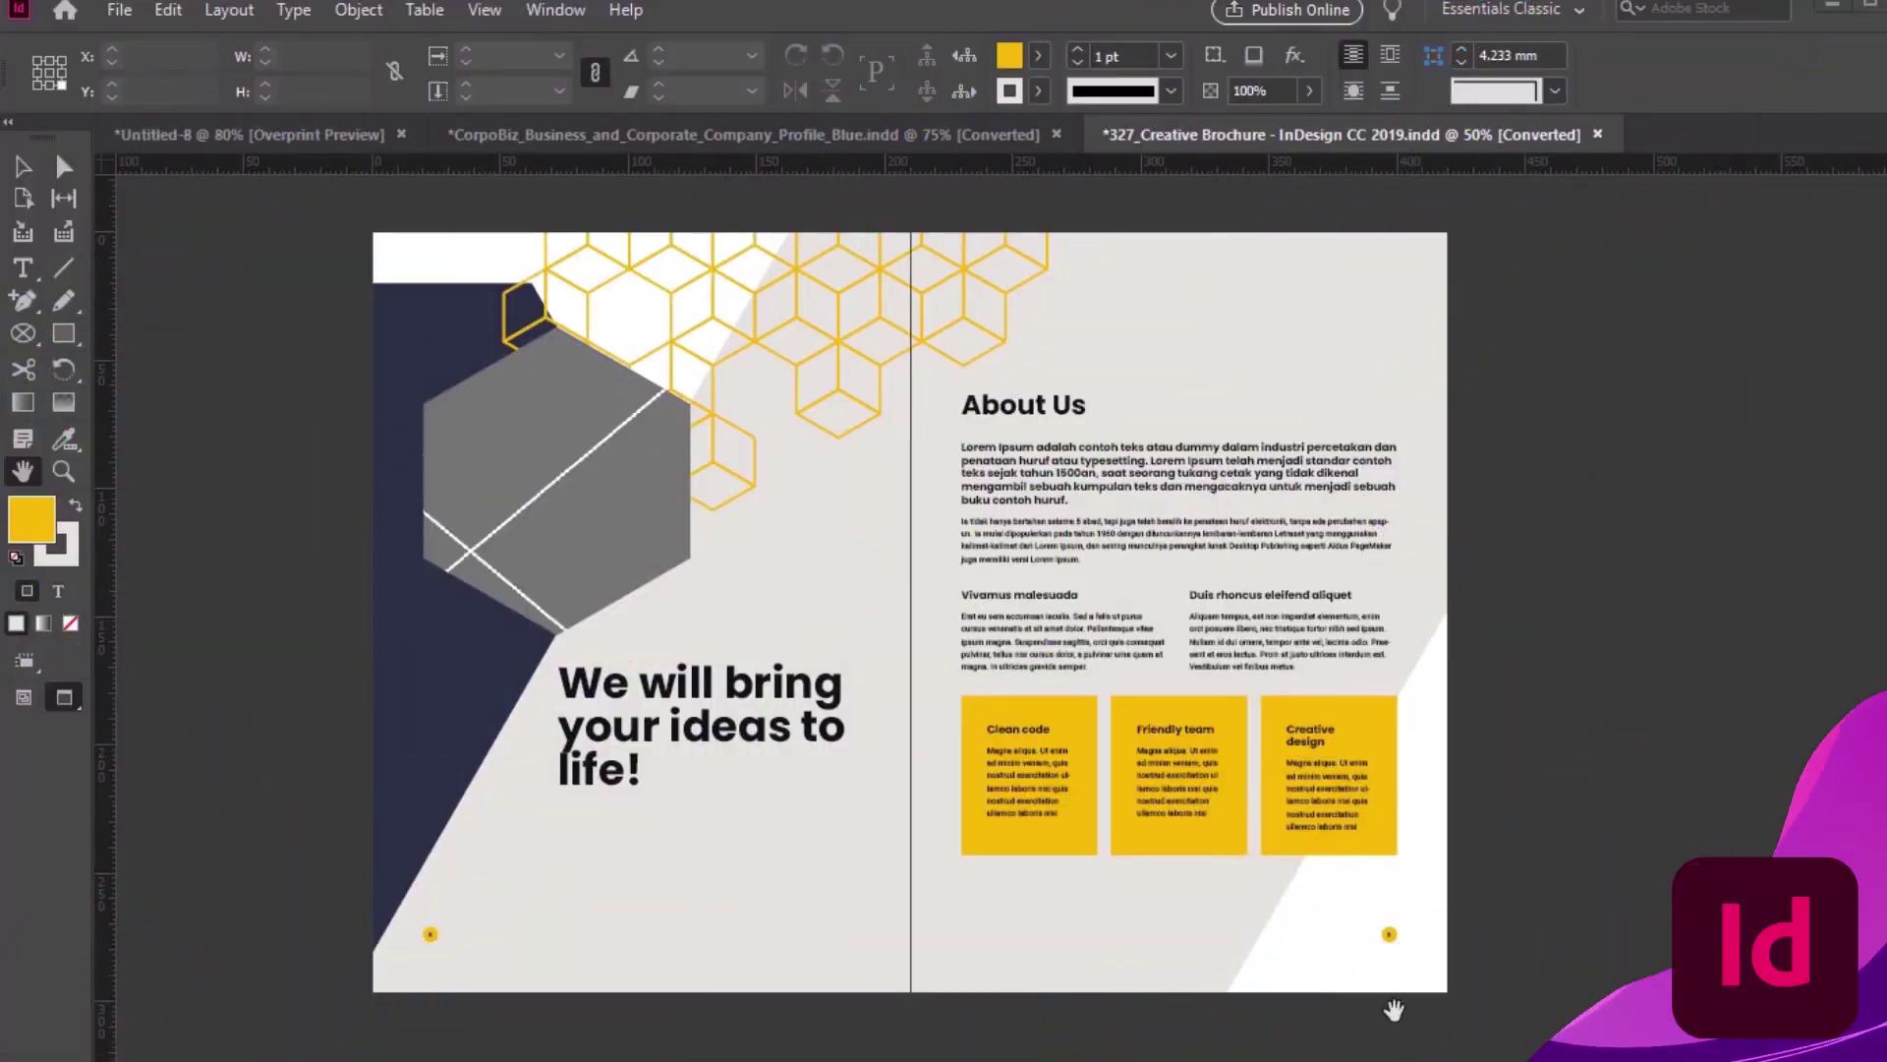
Zoom and pan the brochure spread until the headline and yellow boxes are in view
mouse_move(1090, 749)
left_mouse_down()
mouse_move(1031, 745)
mouse_move(1057, 740)
left_mouse_up()
scroll(1056, 736, "up", 1)
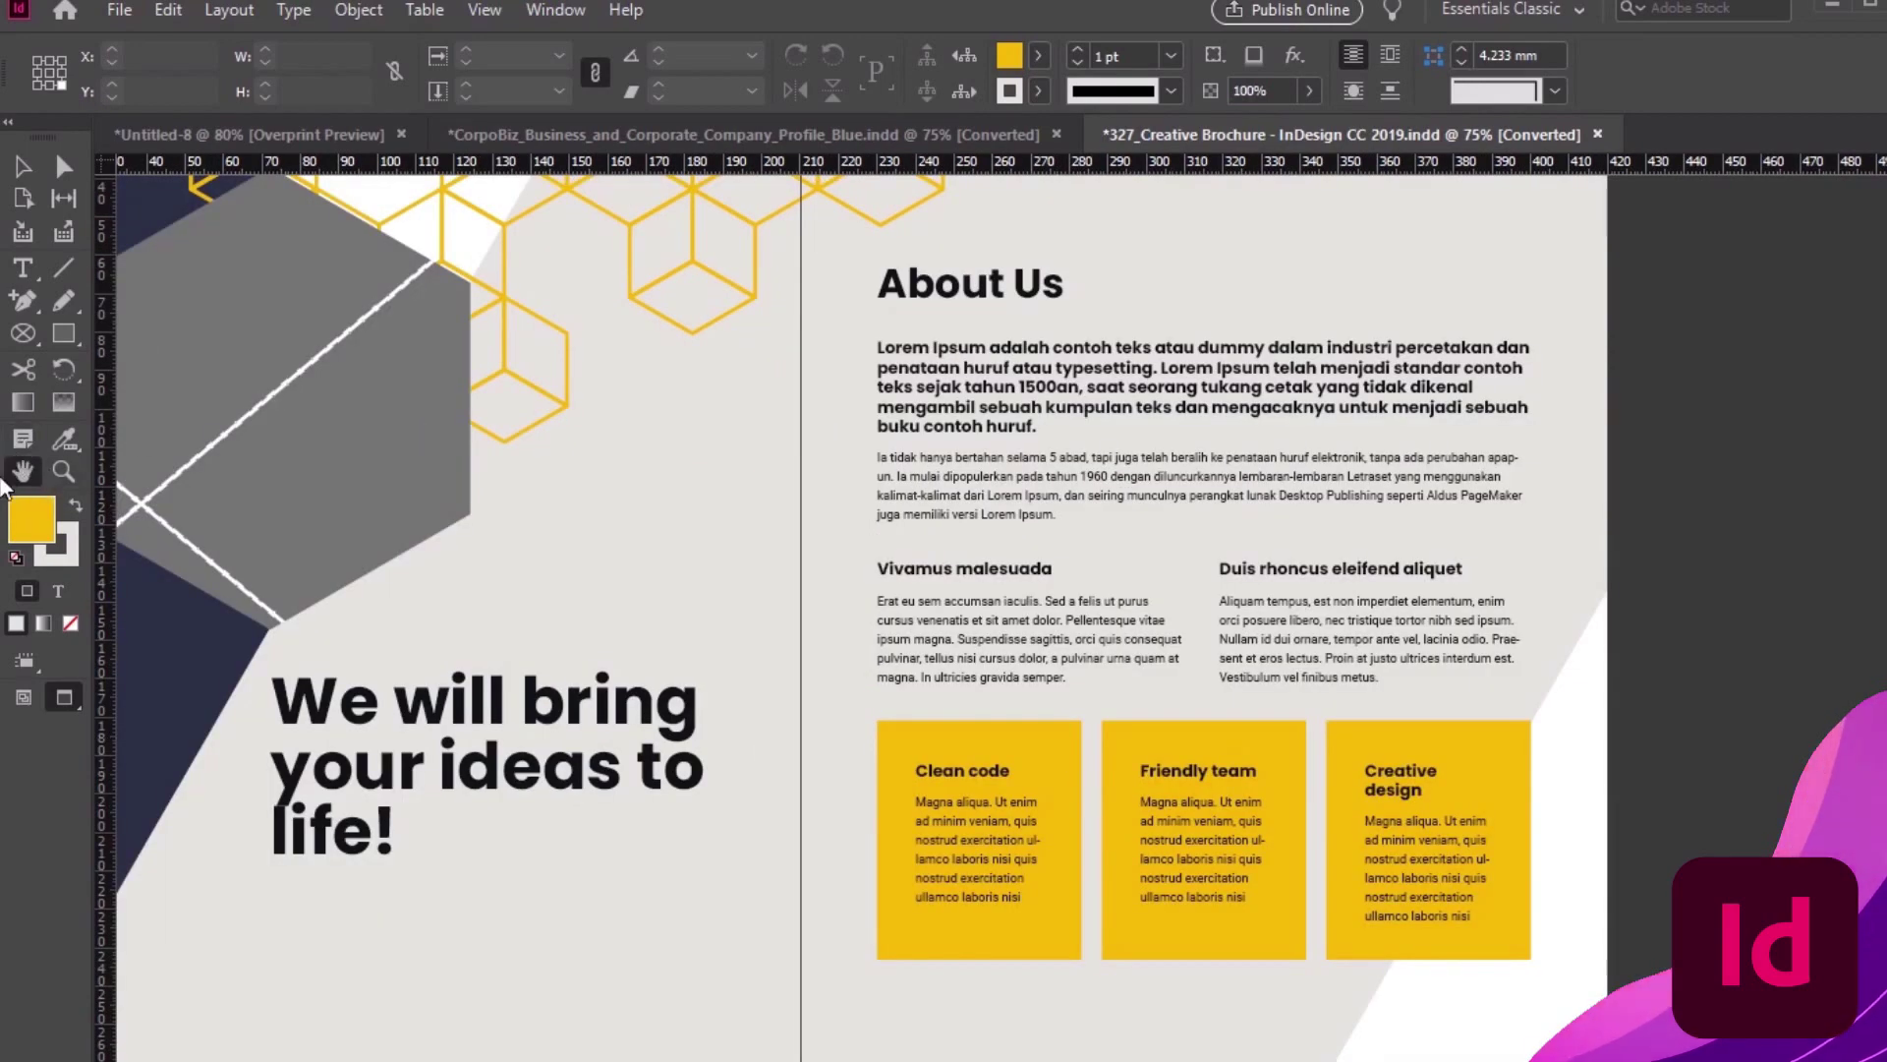
left_click_drag(350, 469, 744, 475)
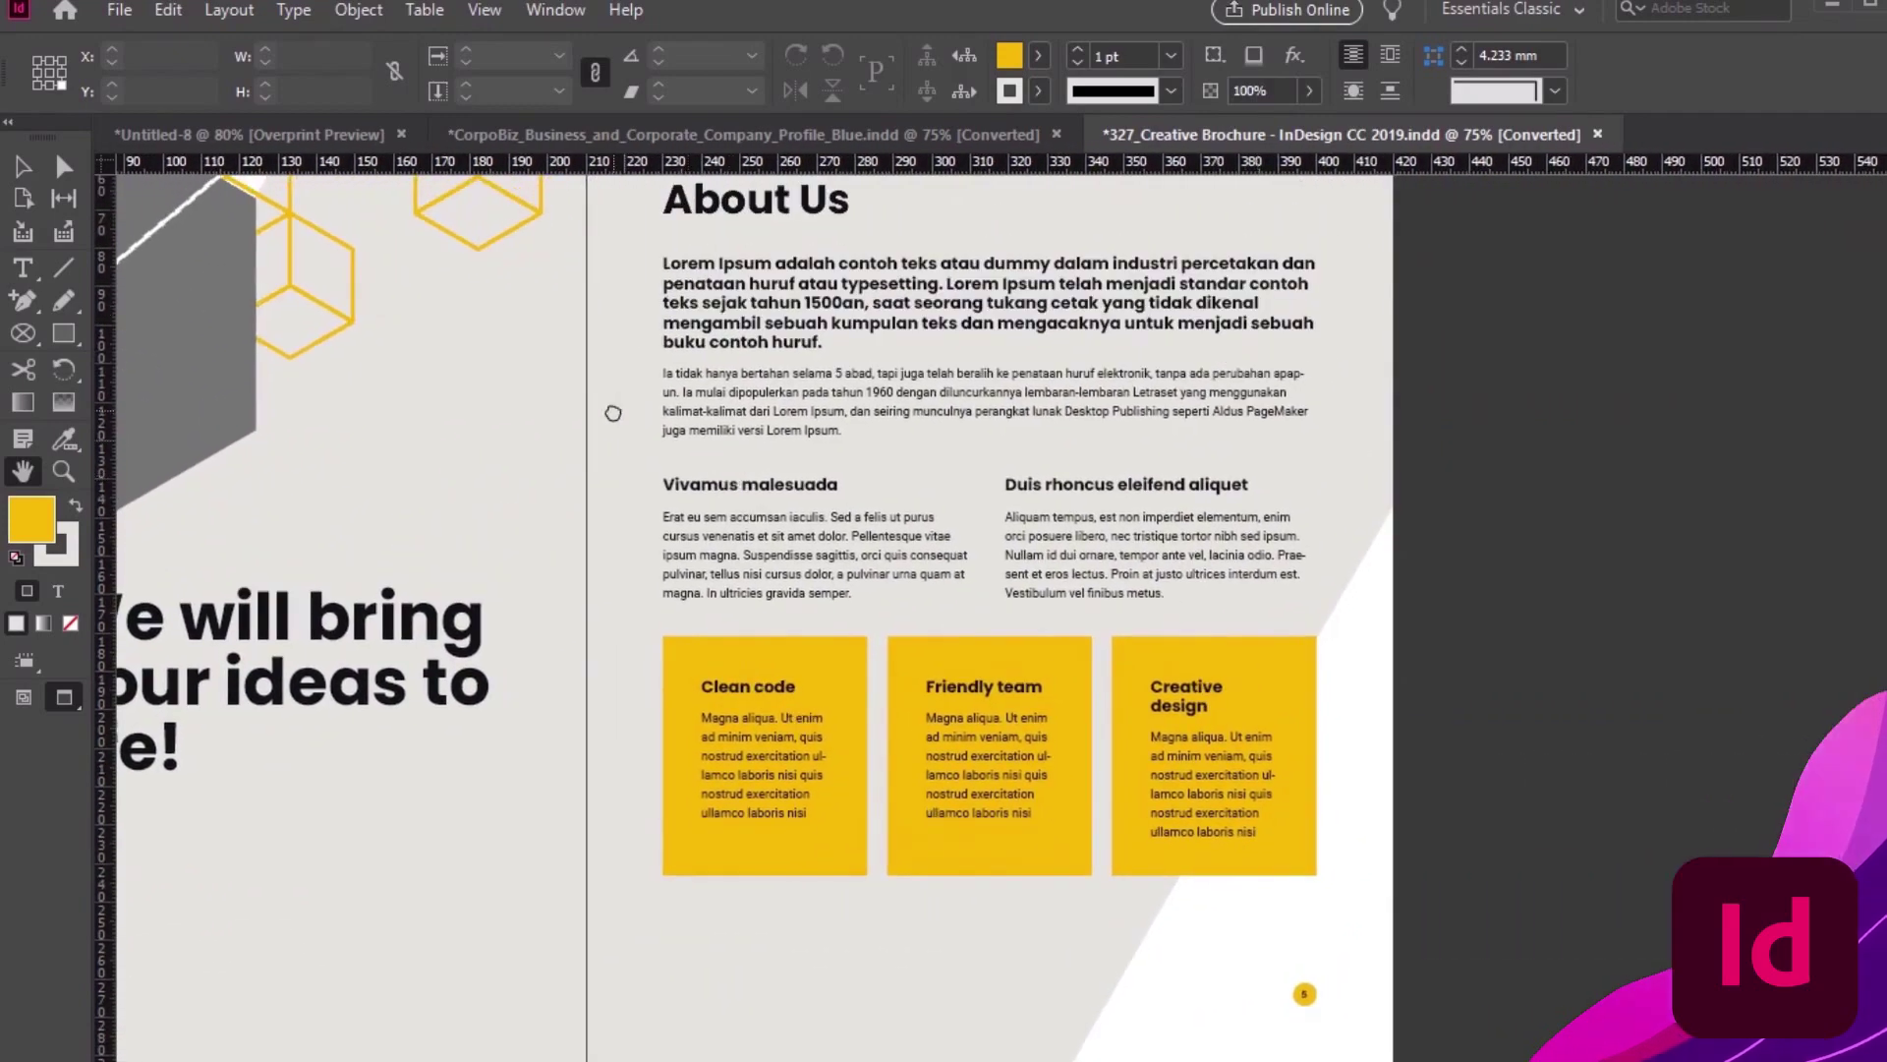
left_click_drag(620, 409, 1021, 625)
scroll(1021, 625, "up", 1)
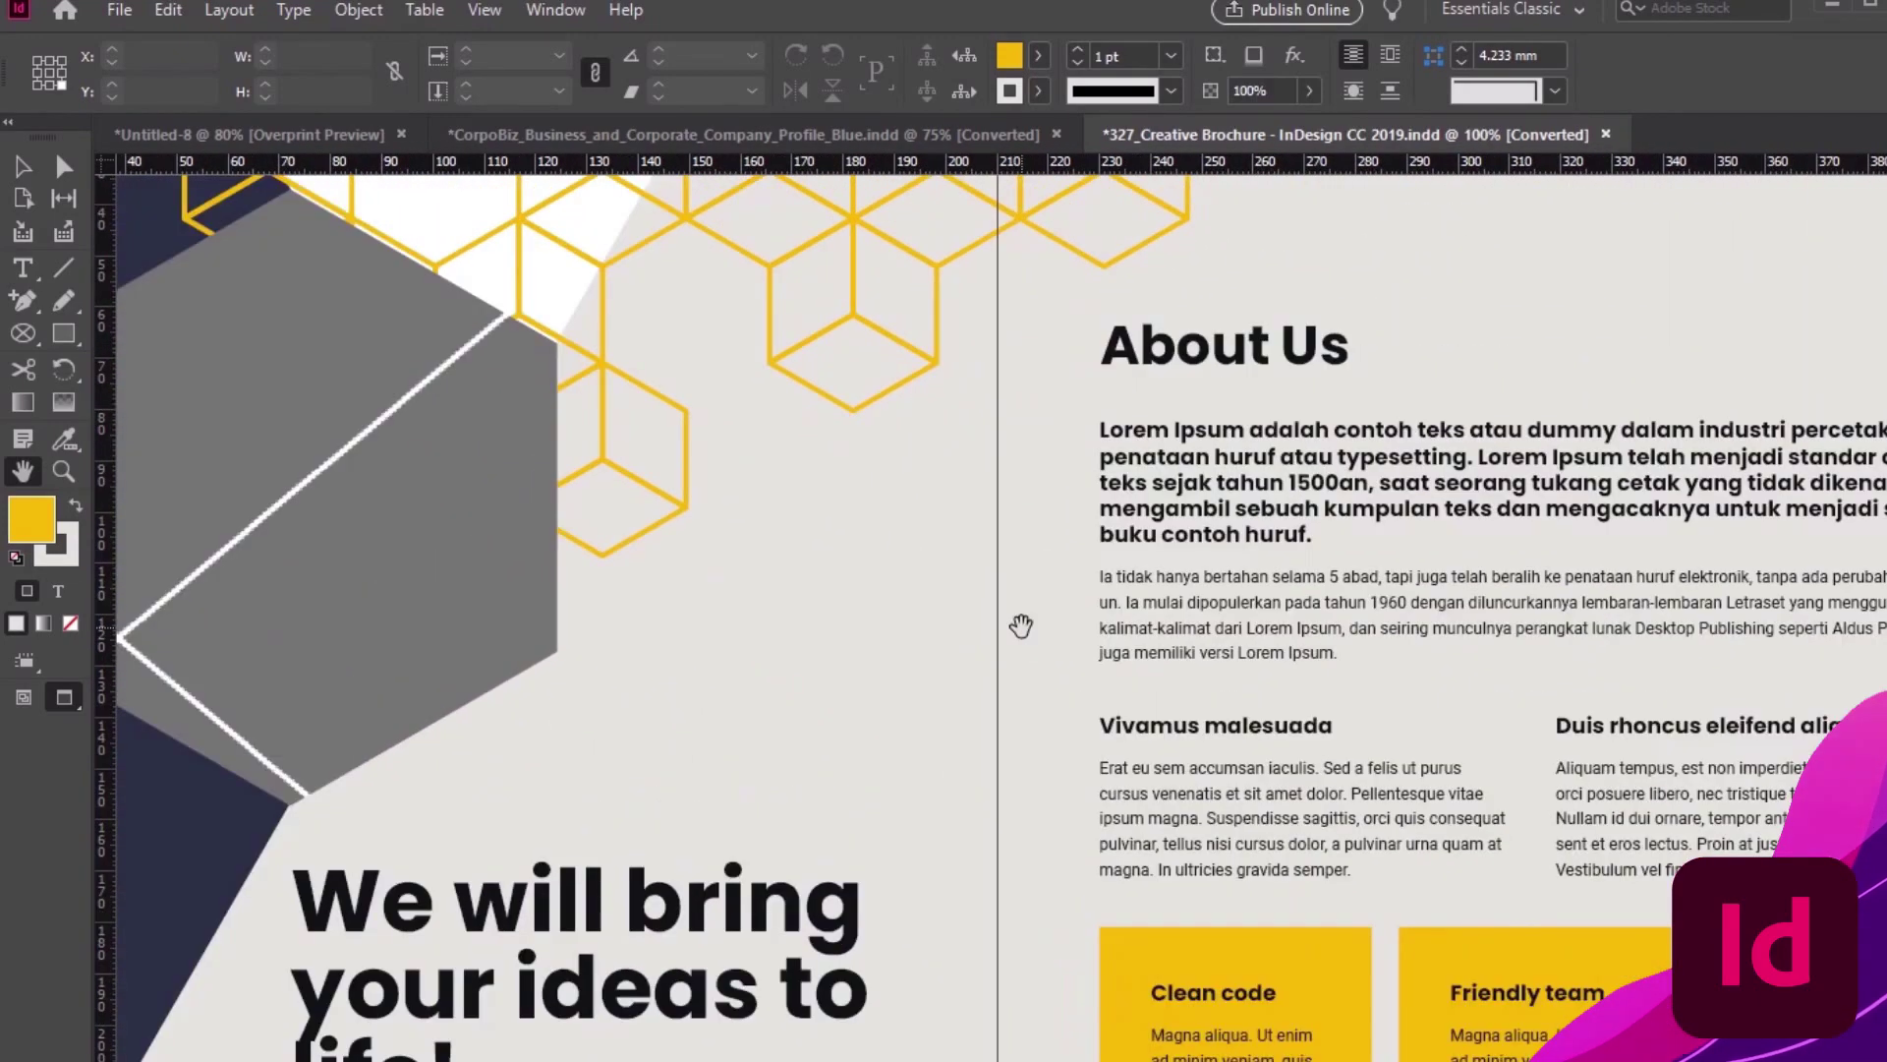
left_click_drag(585, 730, 567, 454)
left_click_drag(1503, 352, 1064, 363)
left_click_drag(842, 315, 843, 801)
left_click_drag(451, 586, 1235, 588)
left_click_drag(986, 779, 958, 300)
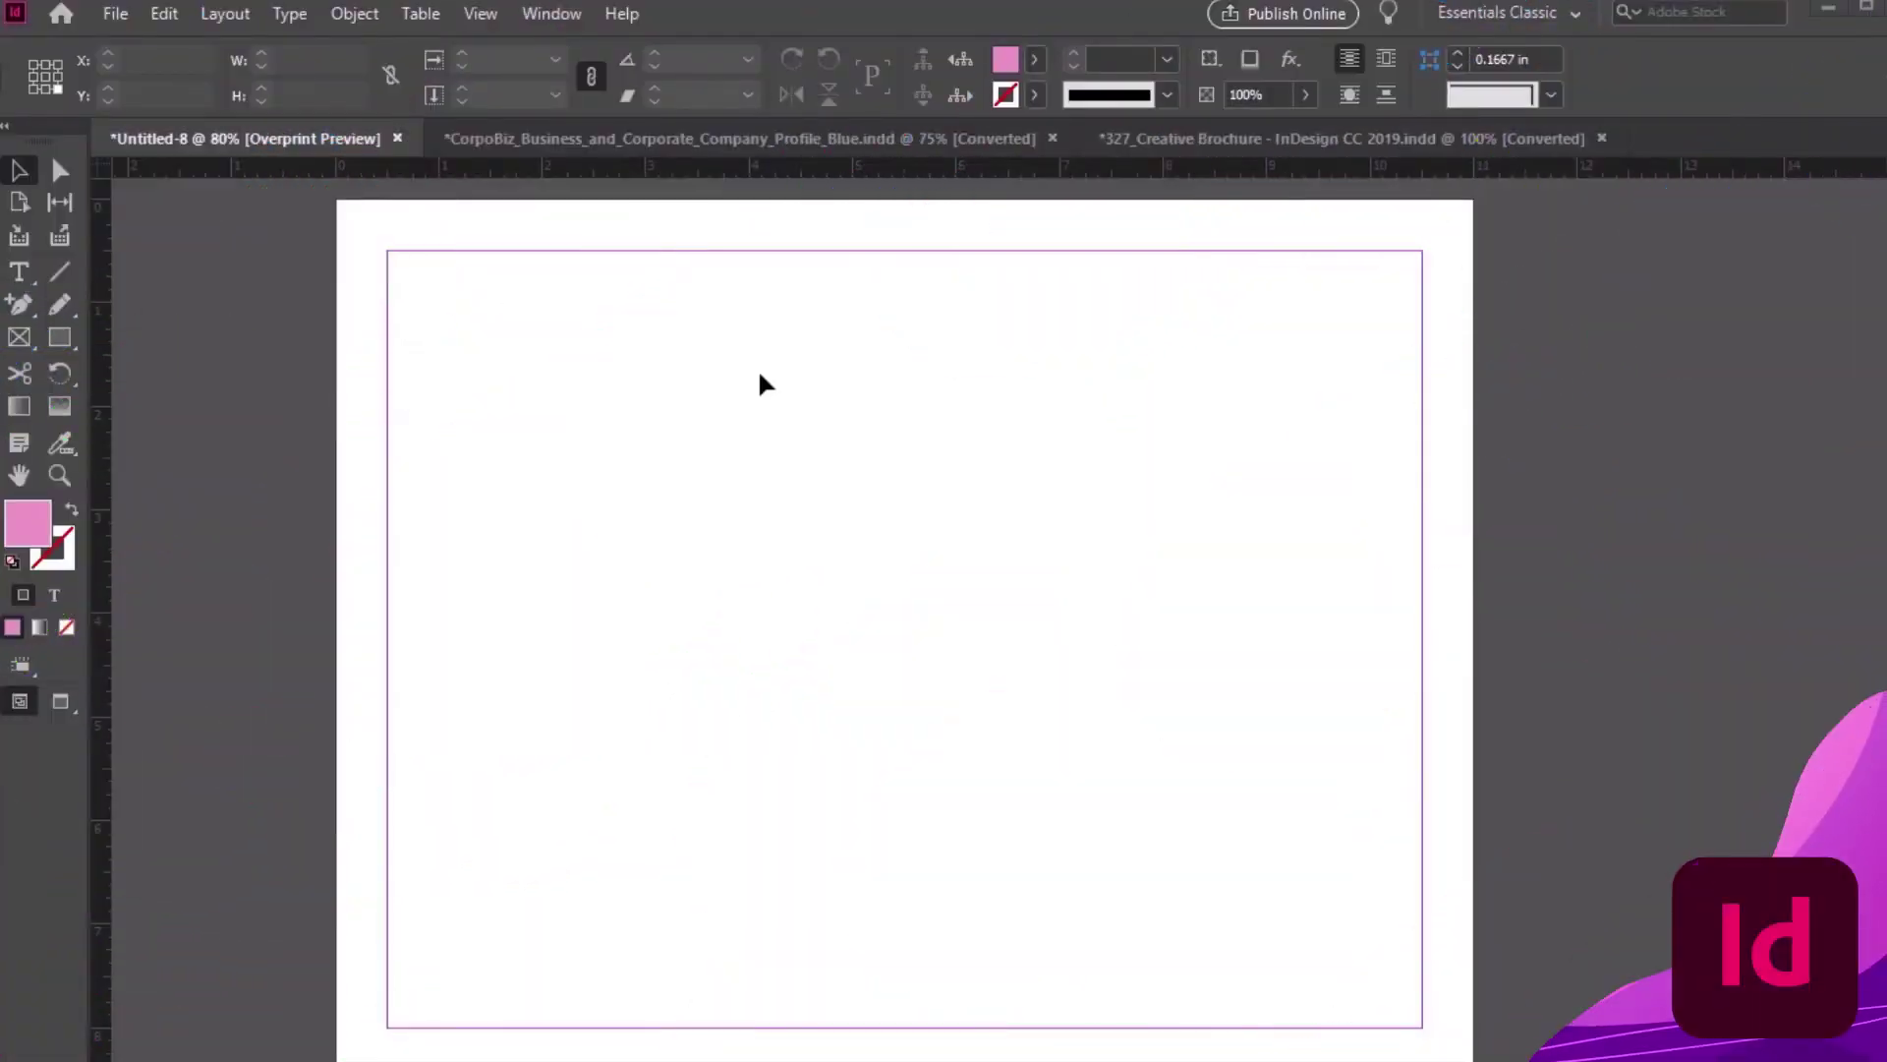
Place the couple-on-terrace photo as a large frame, shifted right and down near the page top
left_click(112, 14)
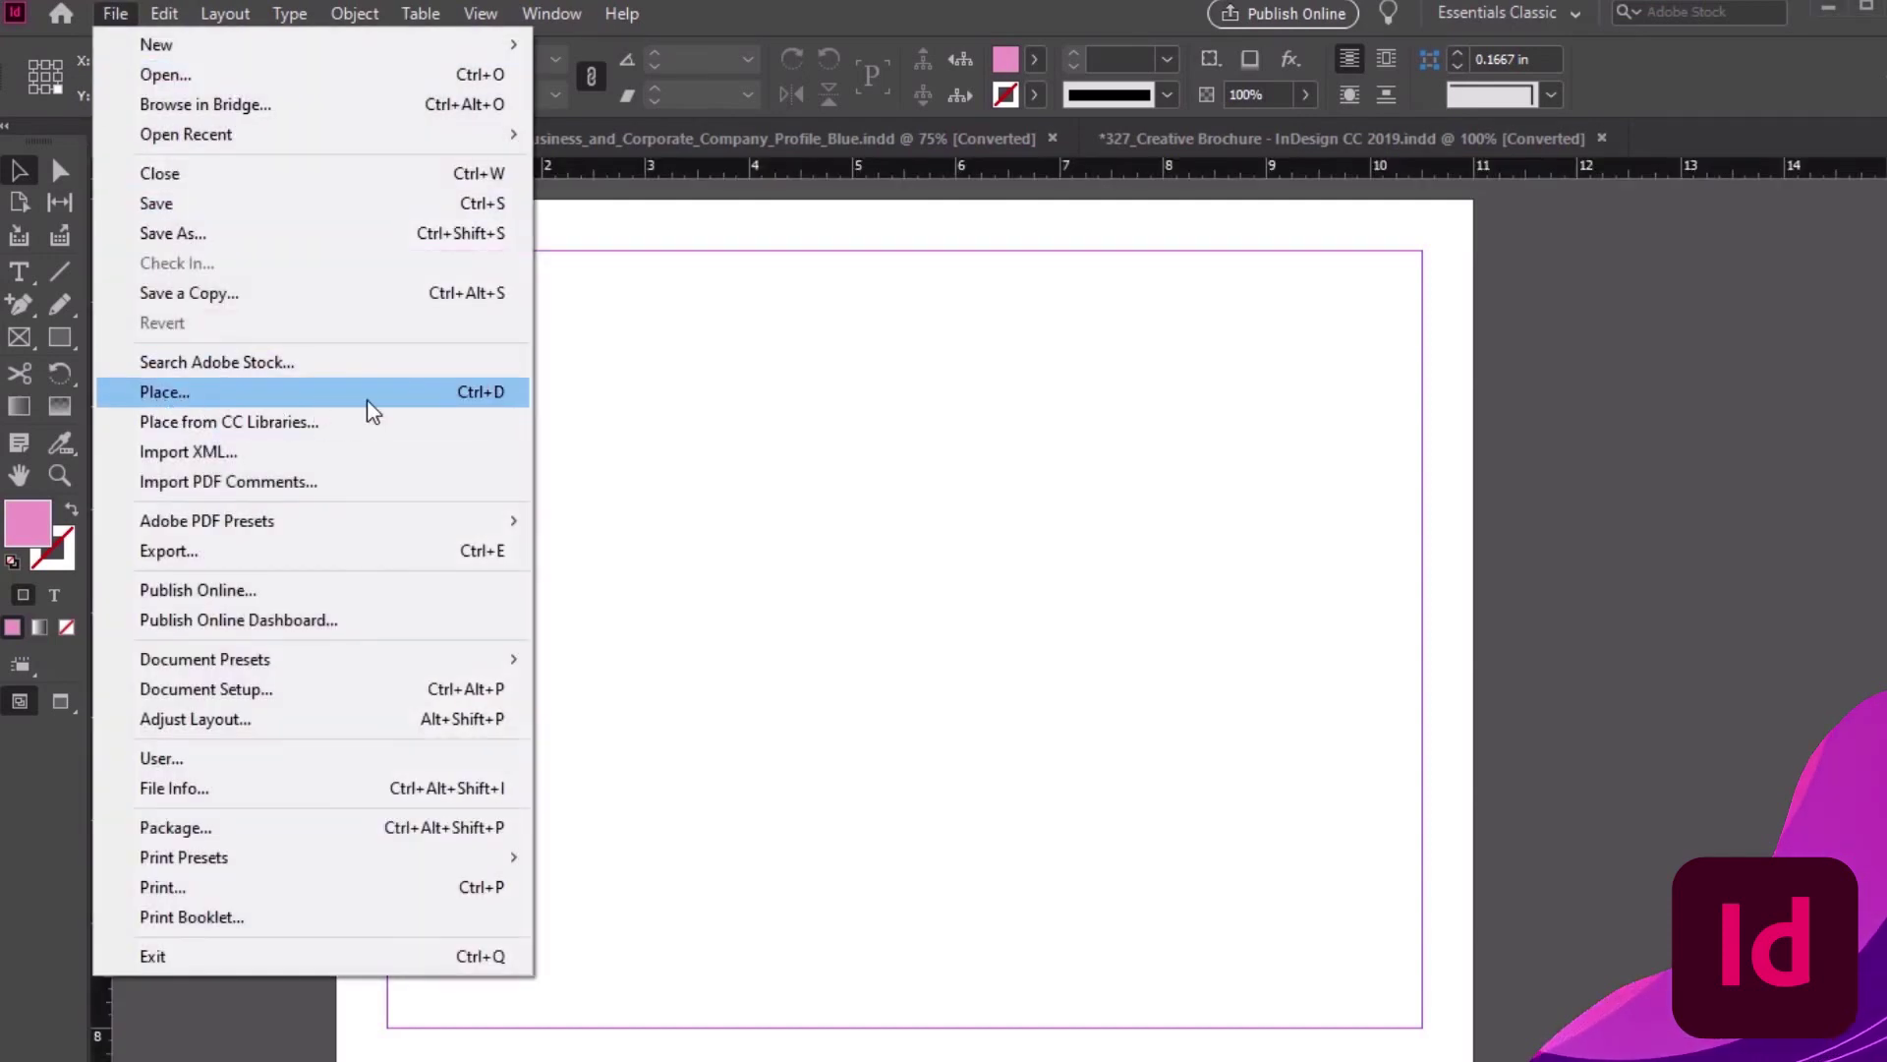
left_click(157, 393)
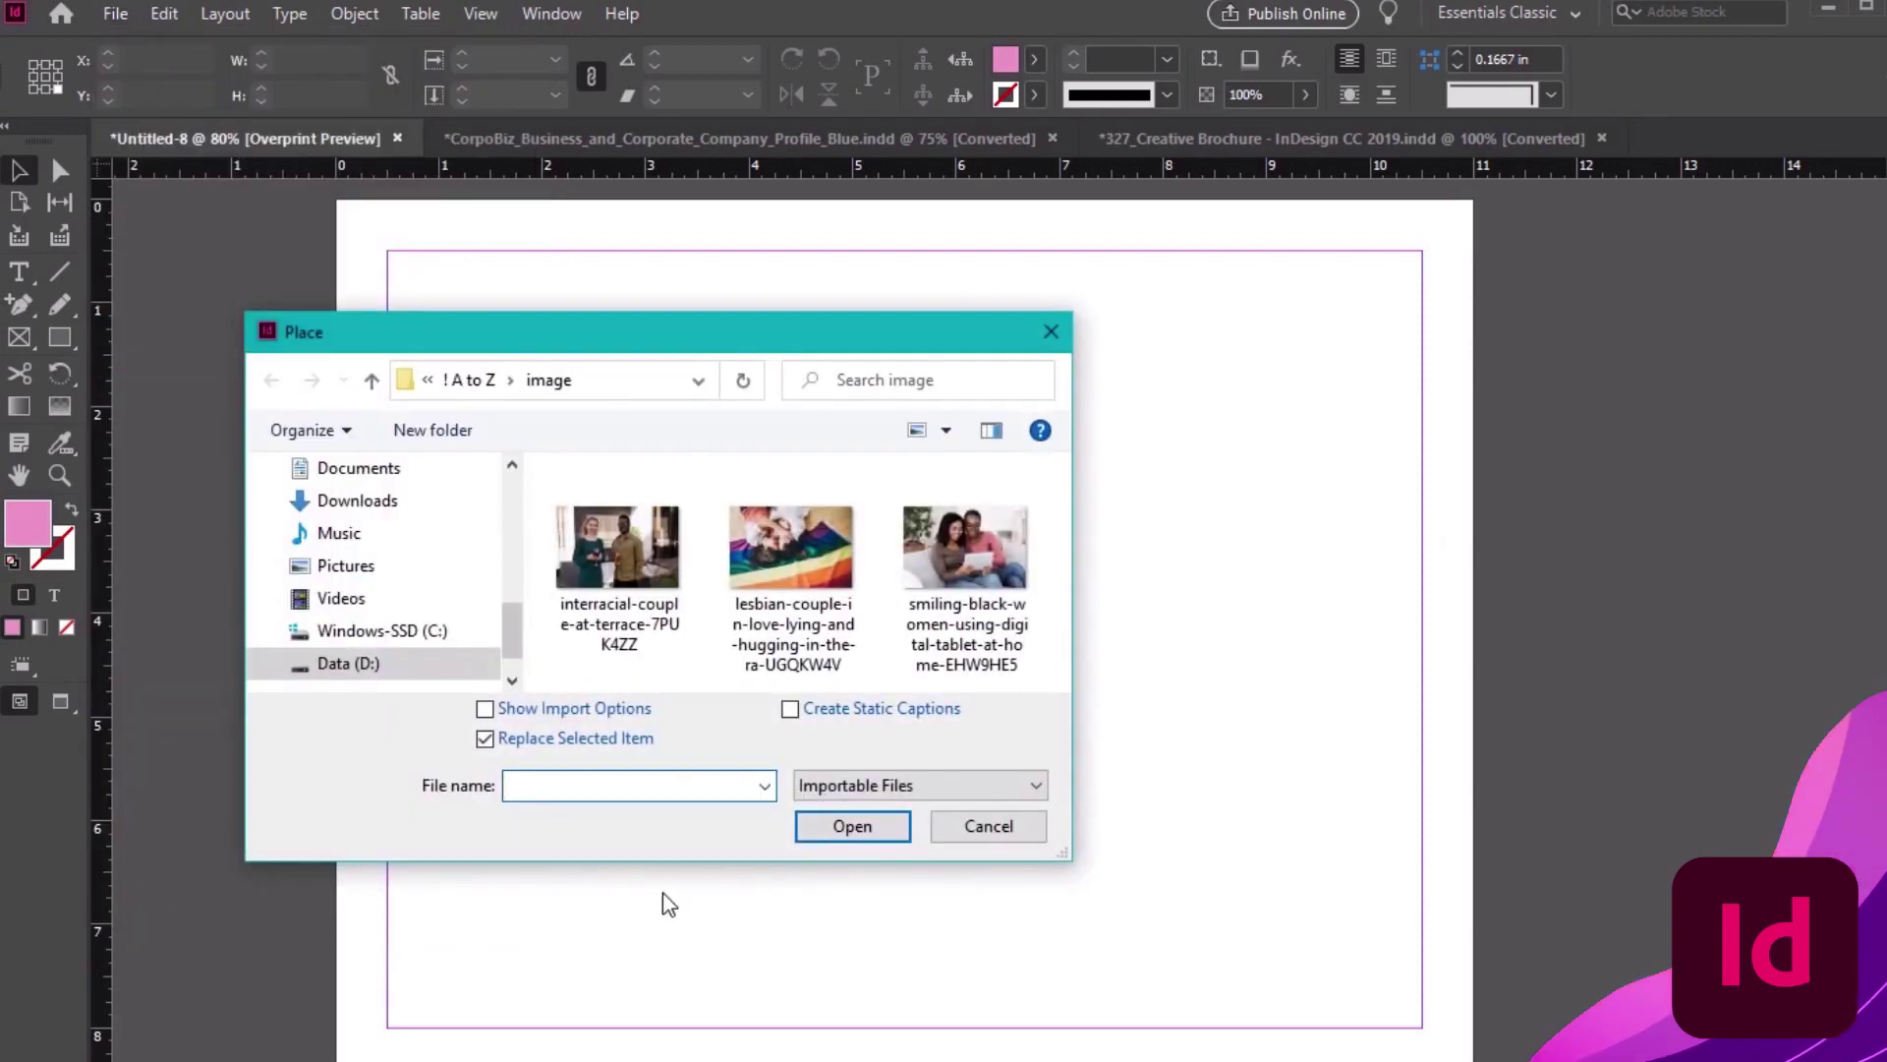
left_click(634, 541)
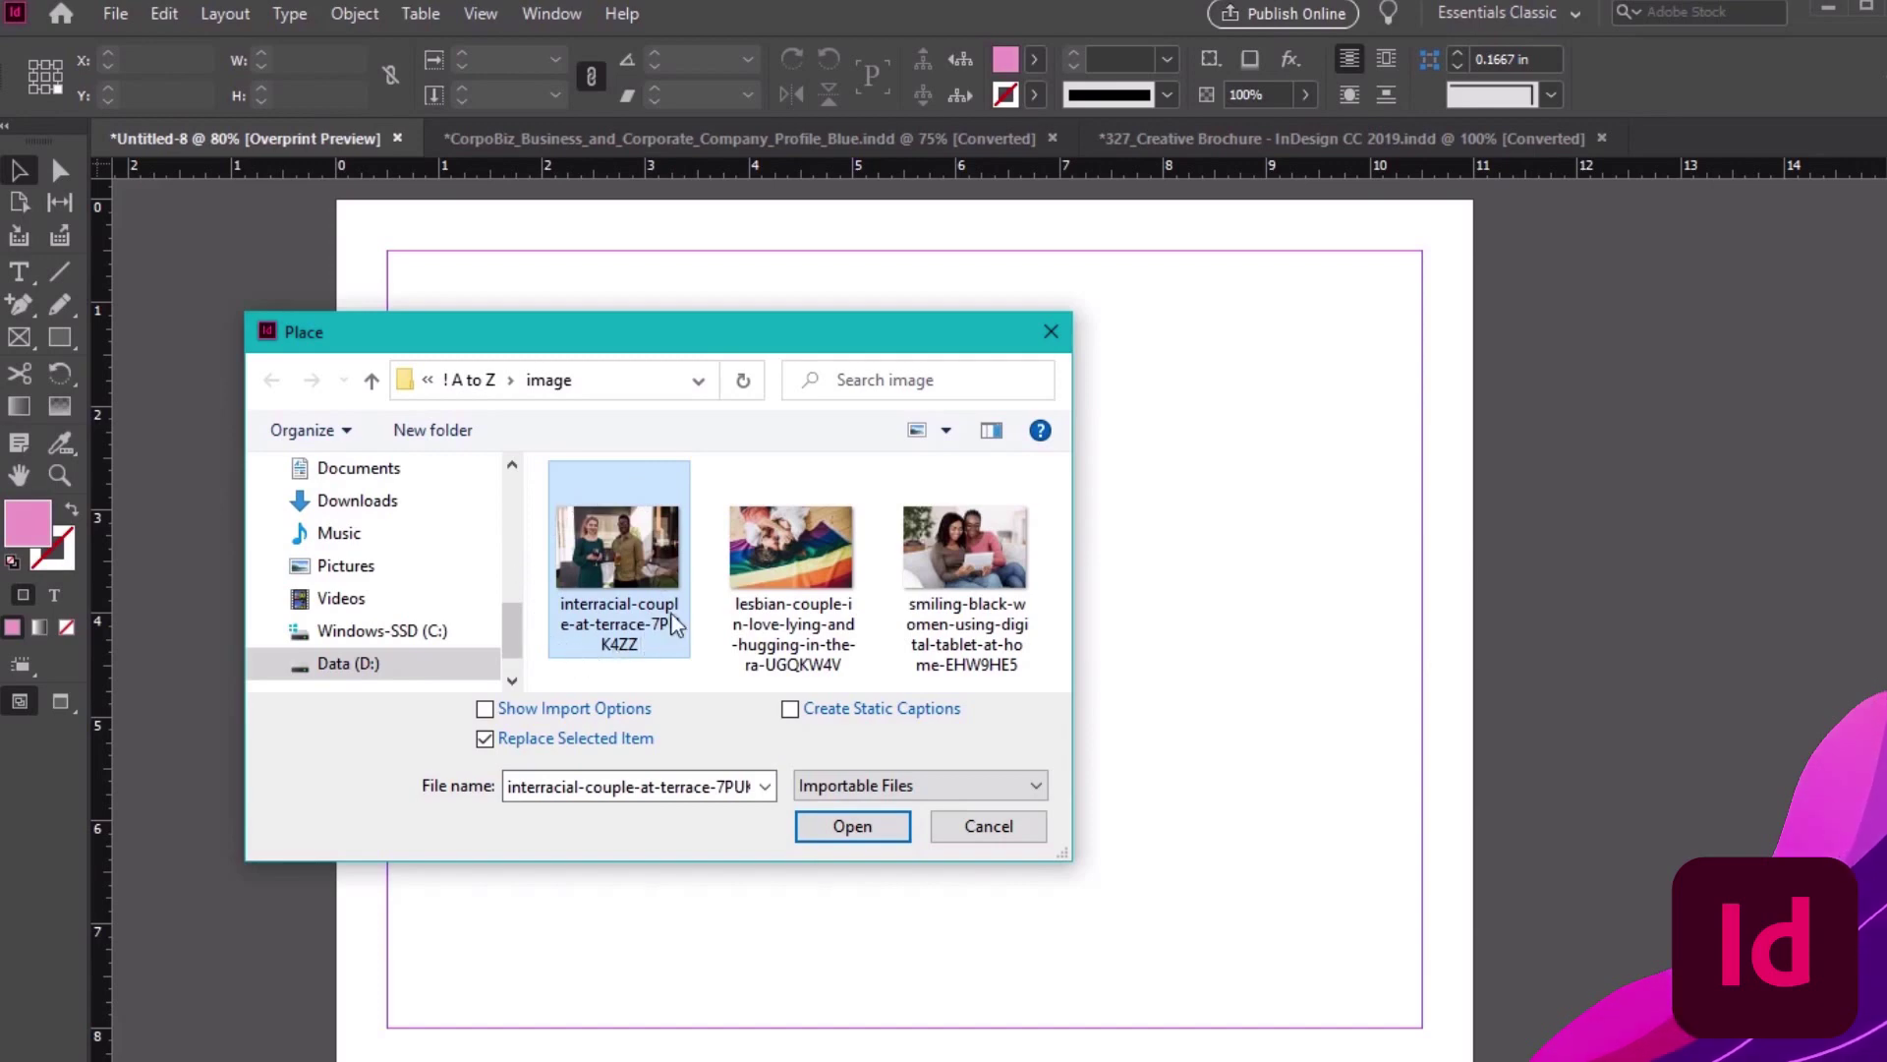
left_click(853, 828)
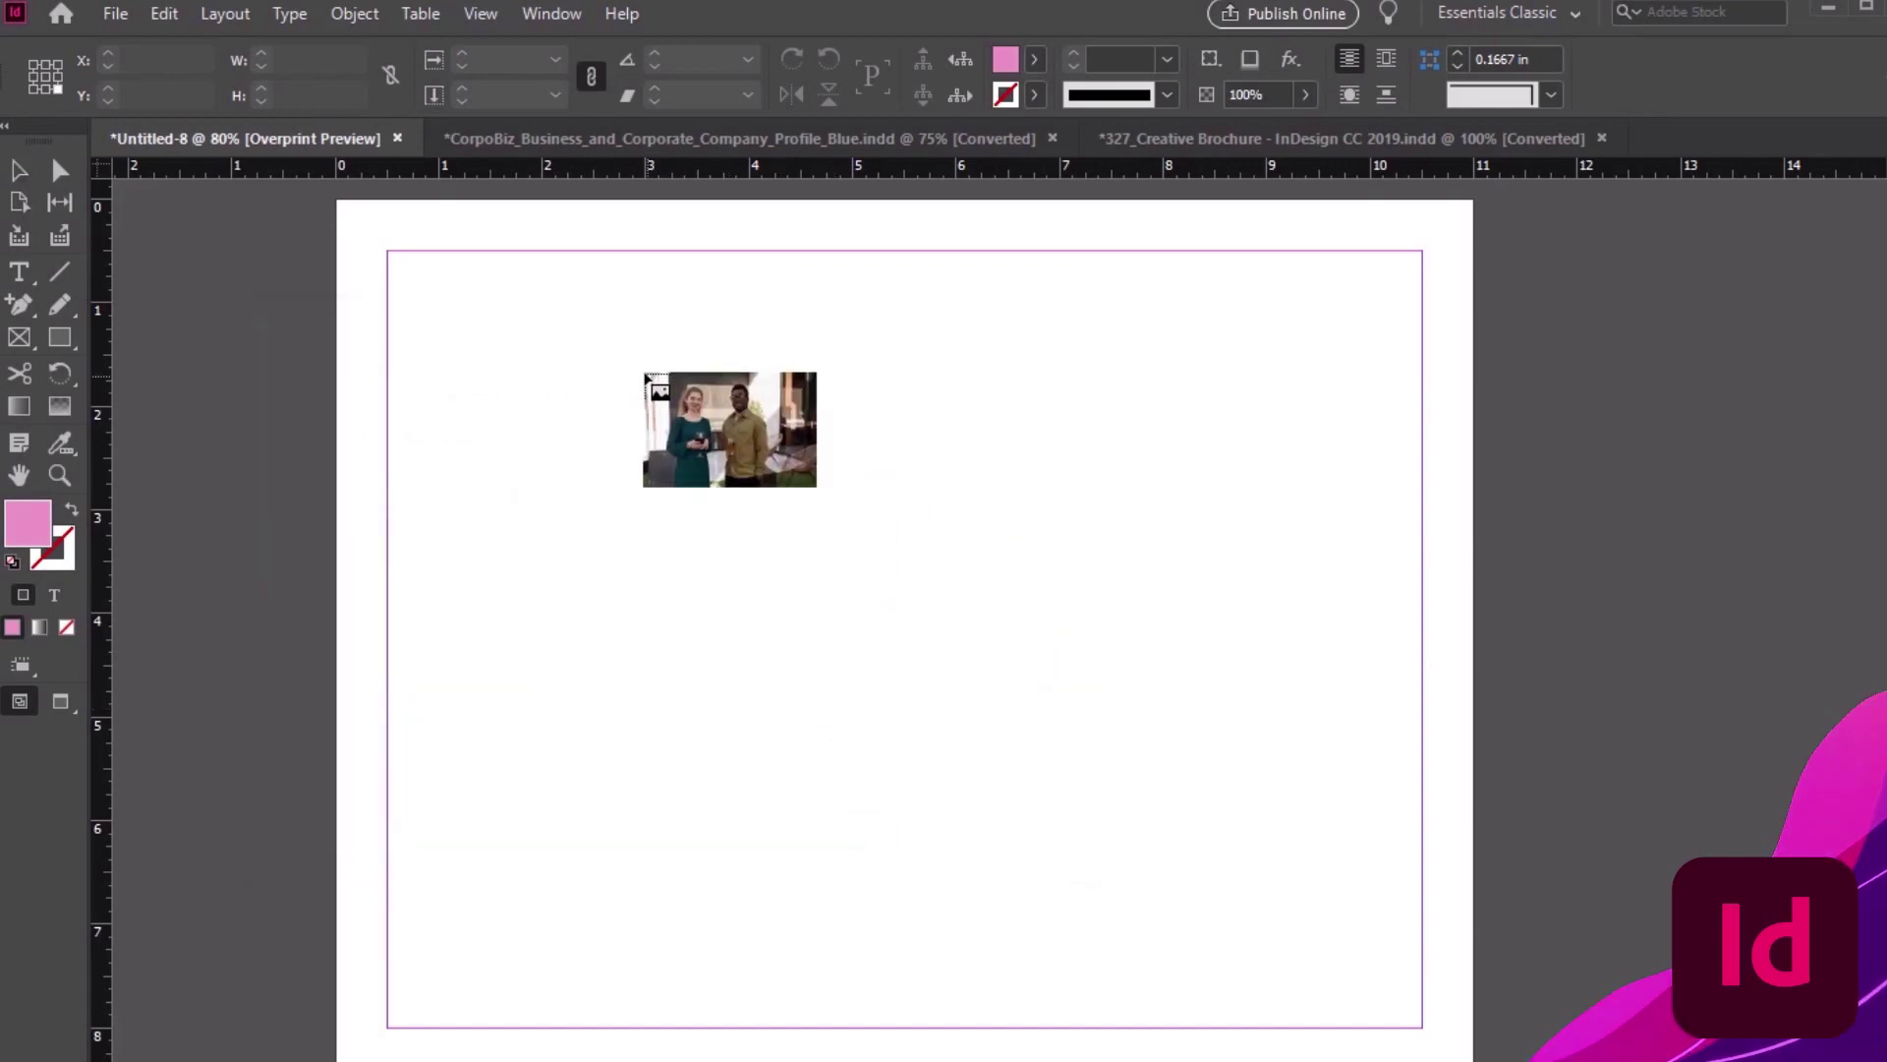
left_click_drag(476, 316, 1229, 860)
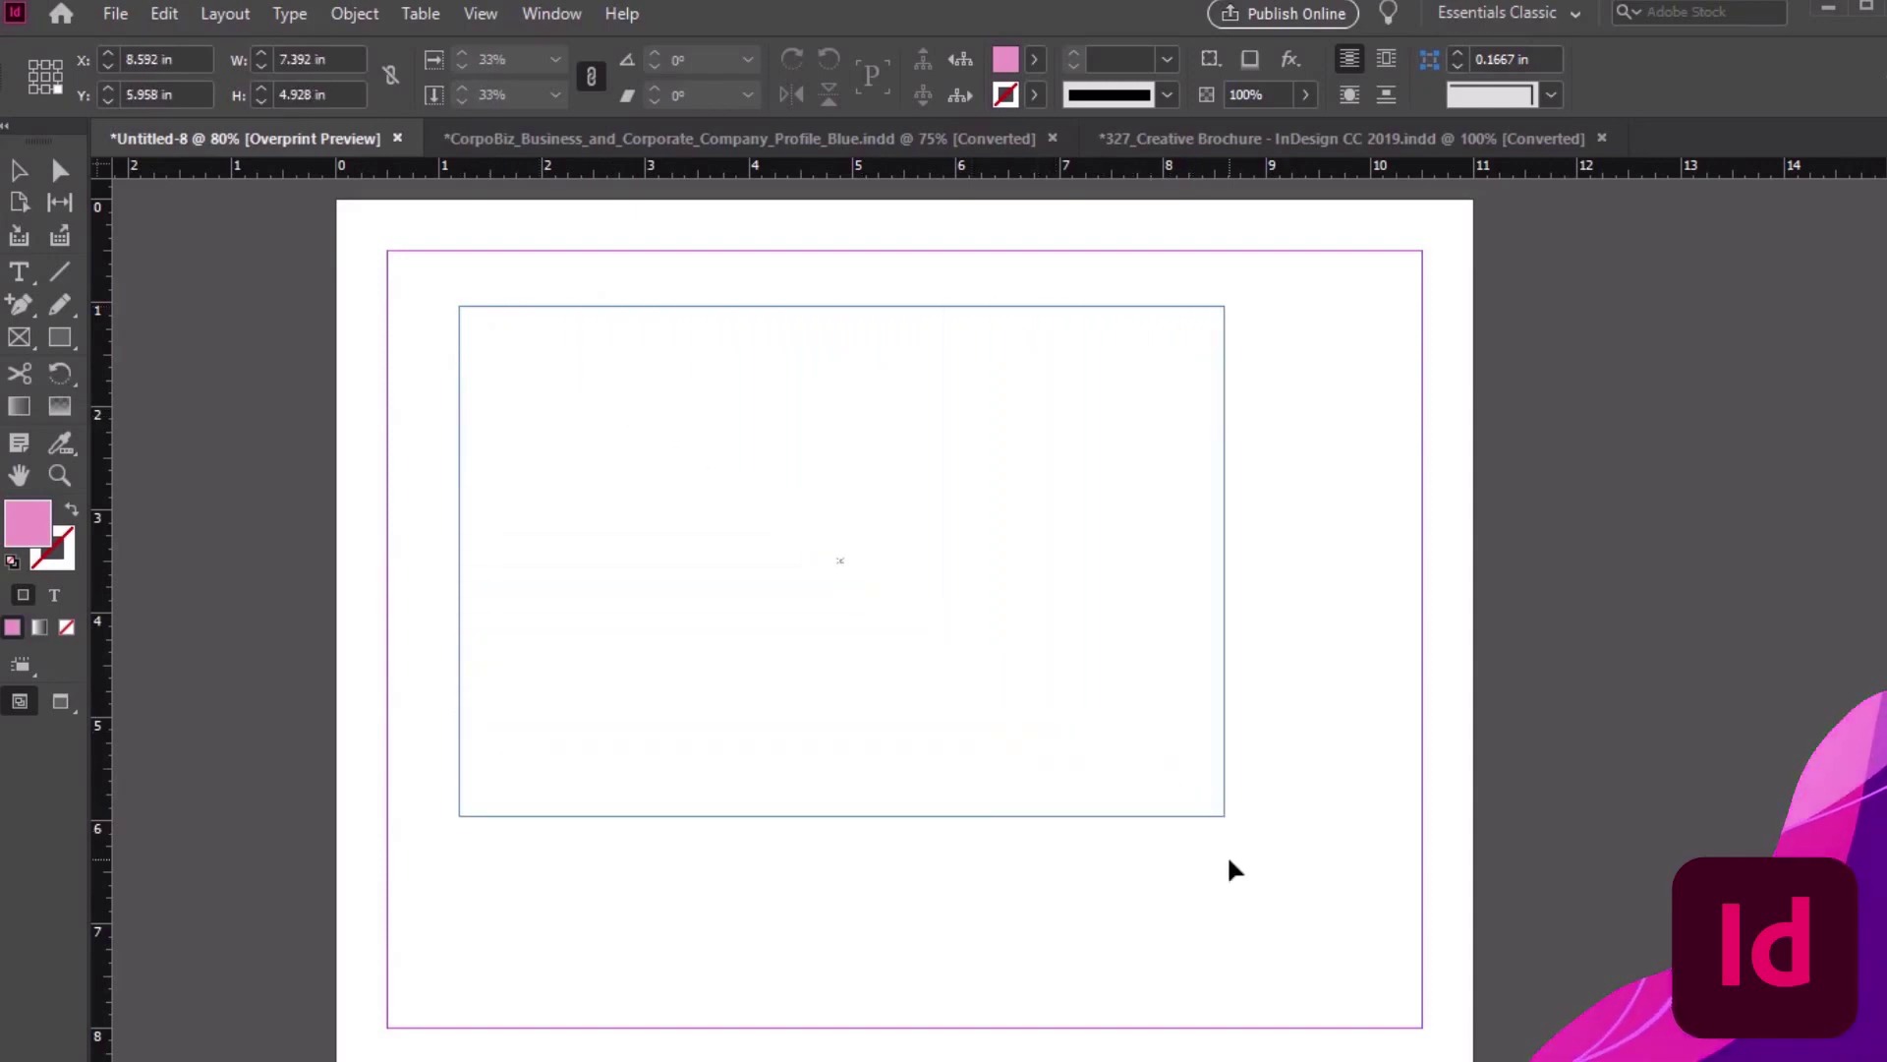
left_click_drag(1228, 861, 1228, 863)
left_click_drag(715, 488, 768, 497)
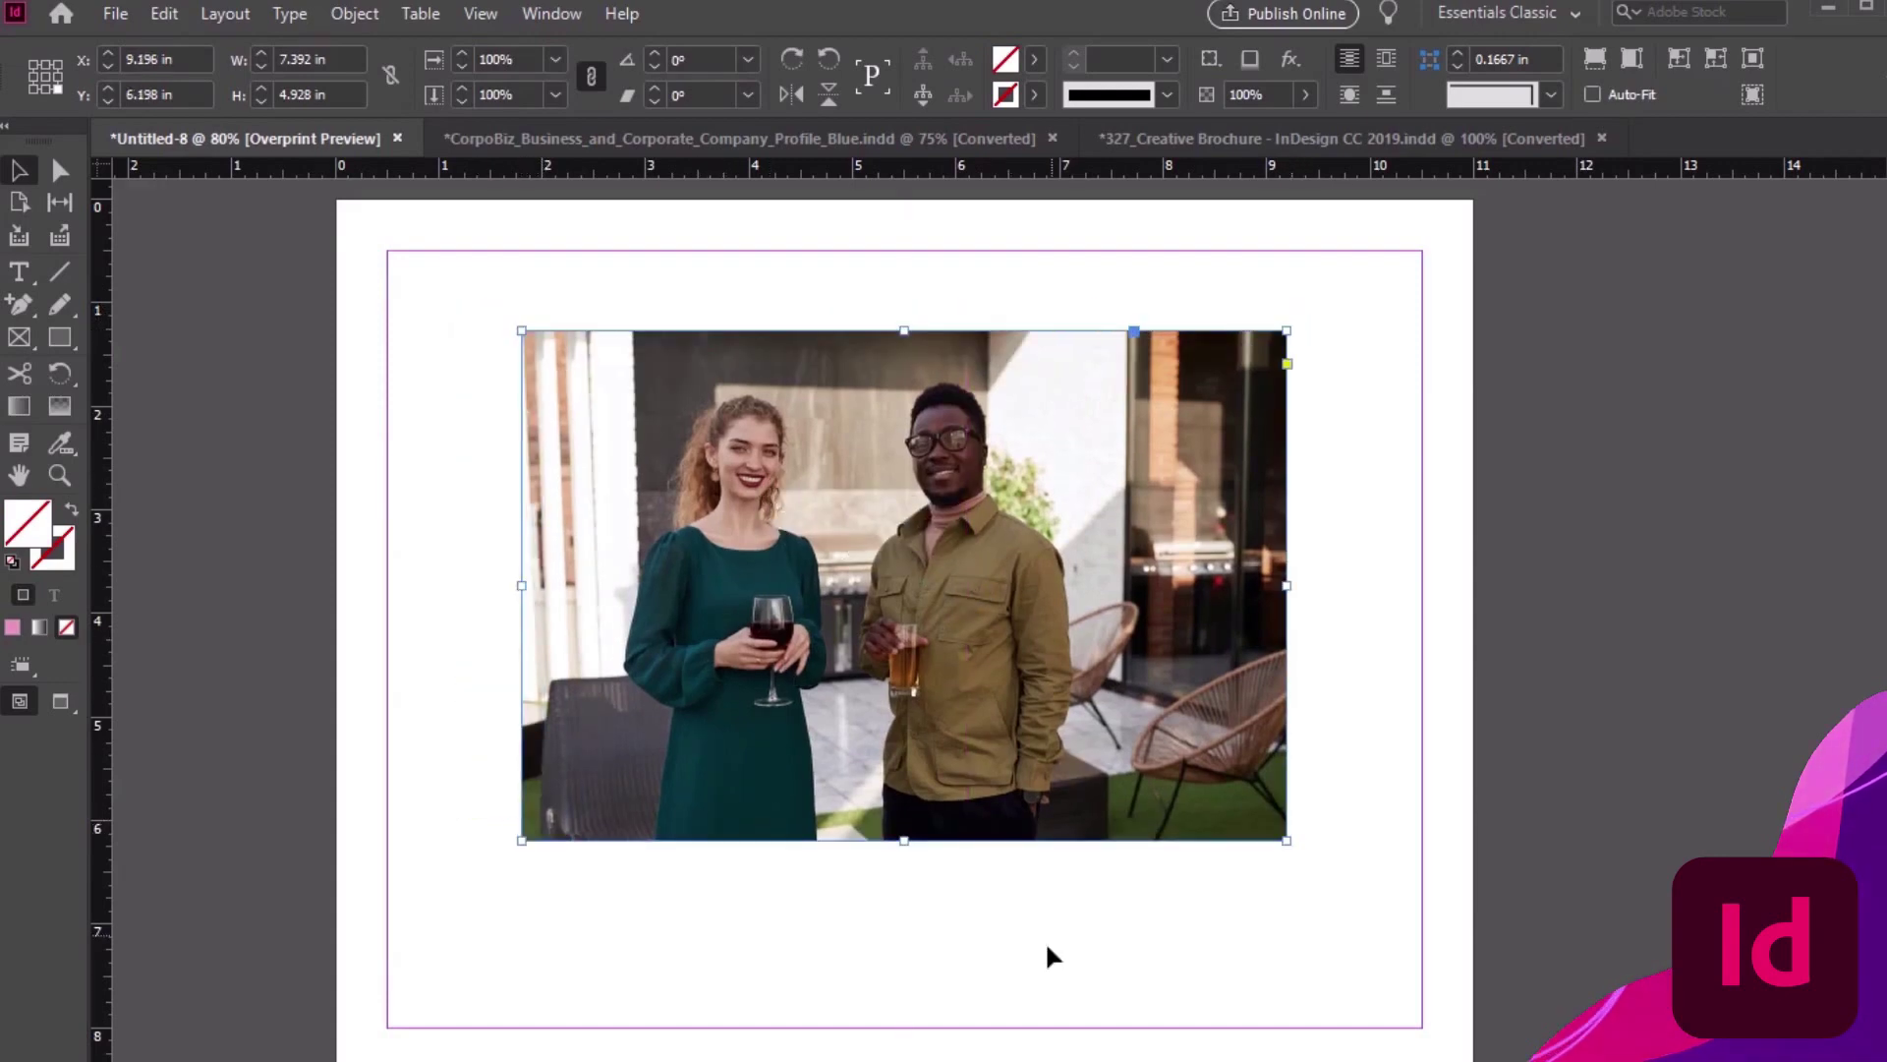
left_click(27, 342)
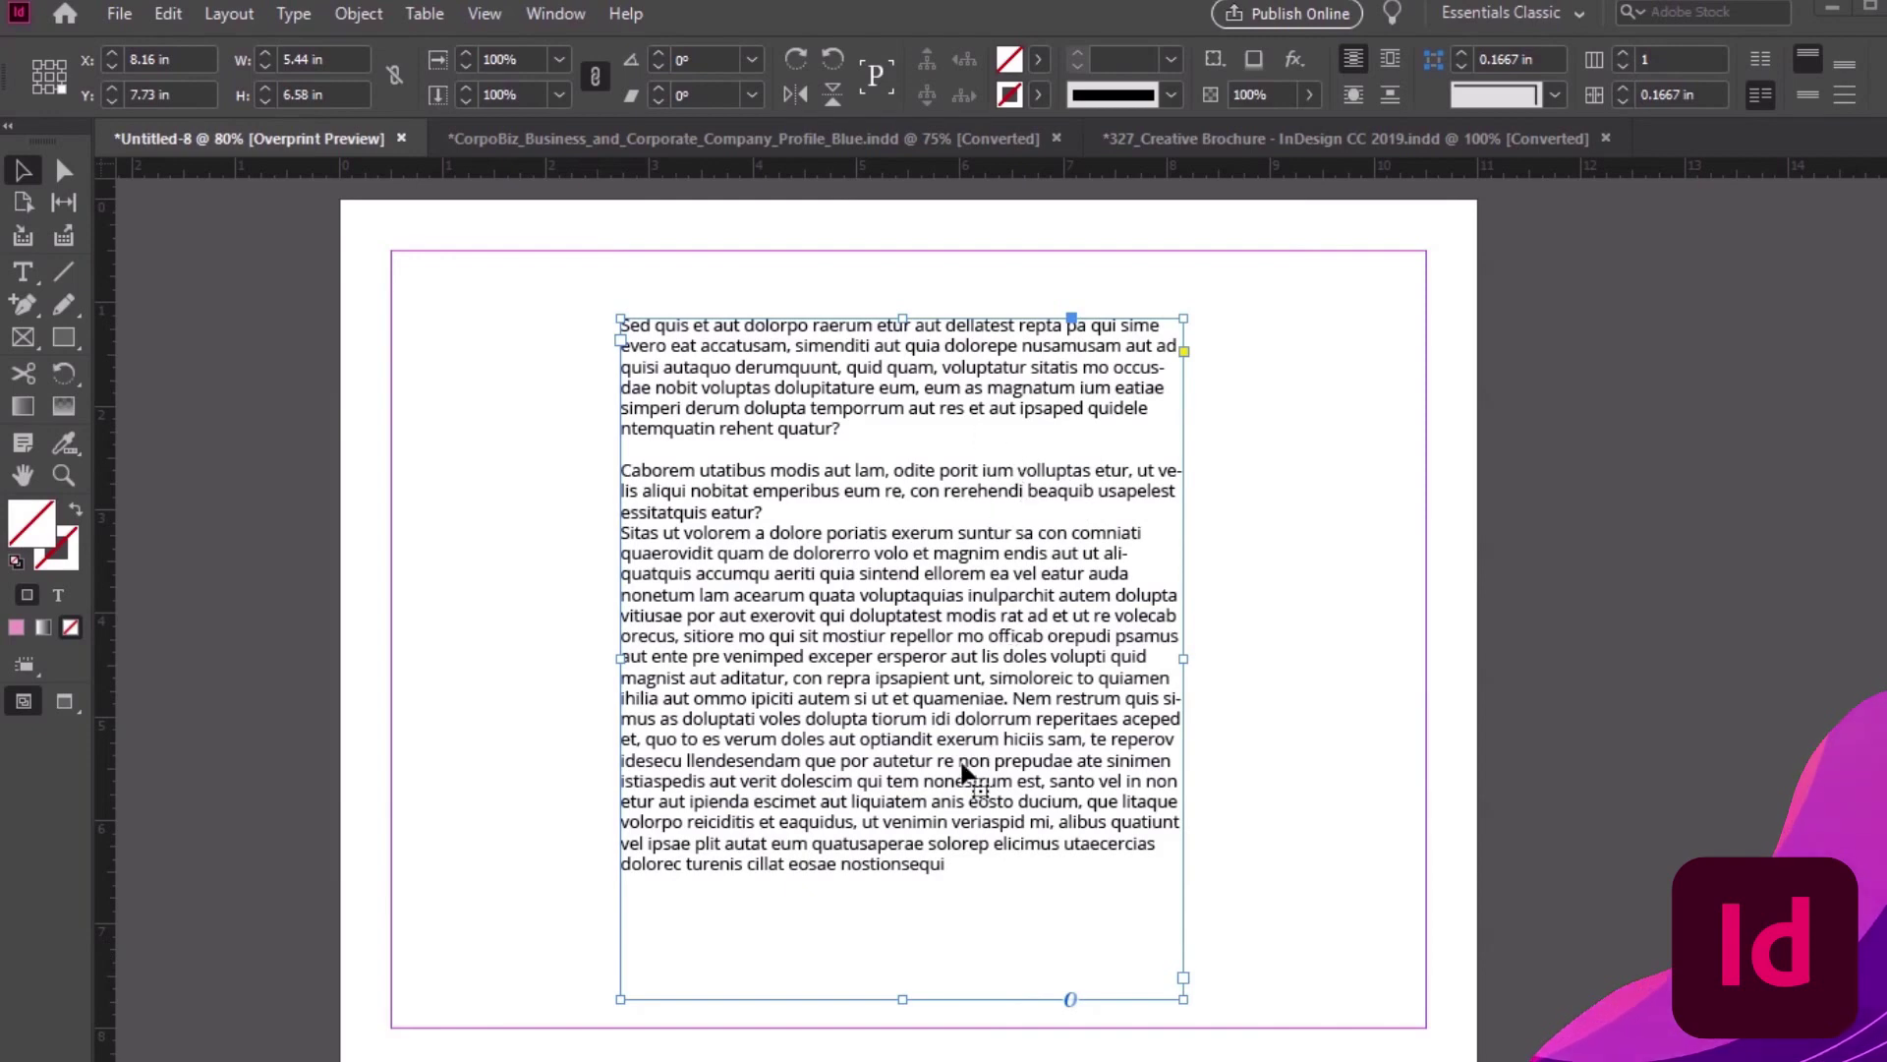
Open the Paragraph panel, justify the placeholder text, then set it to Align Right
left_click(558, 14)
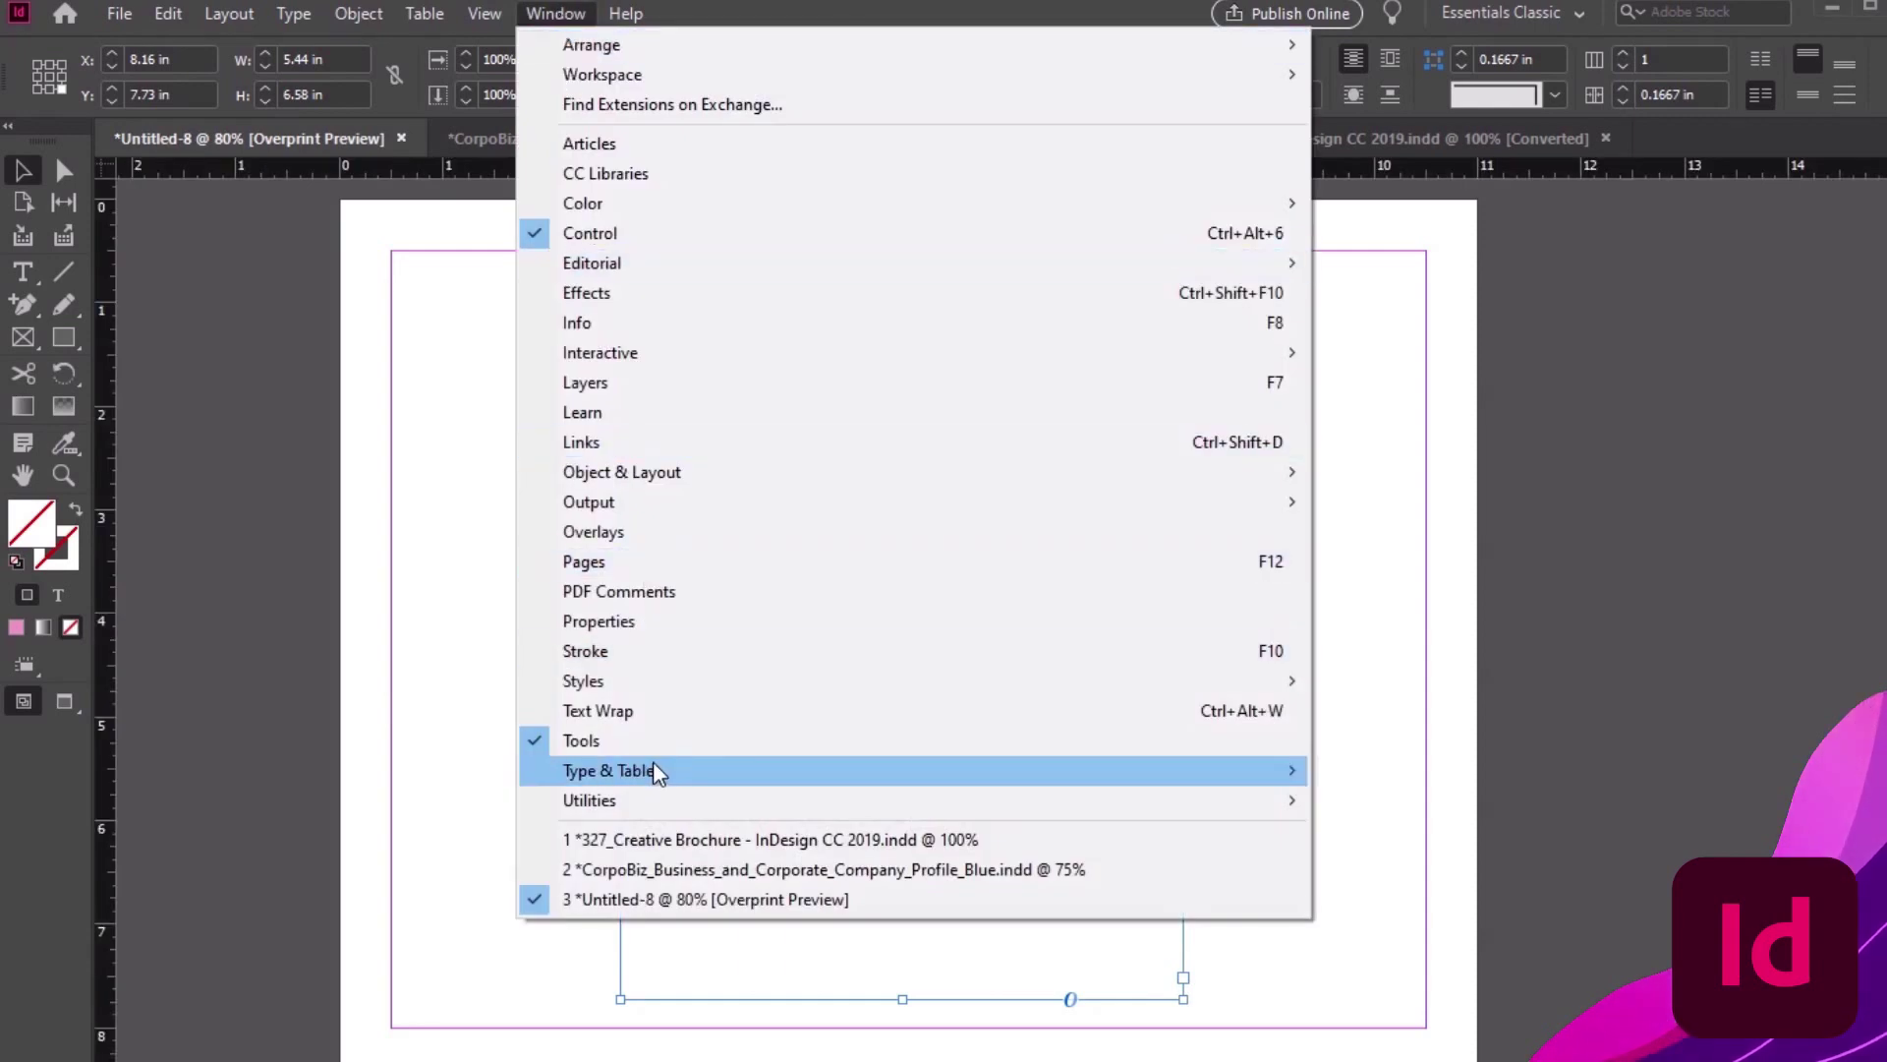
mouse_move(656, 772)
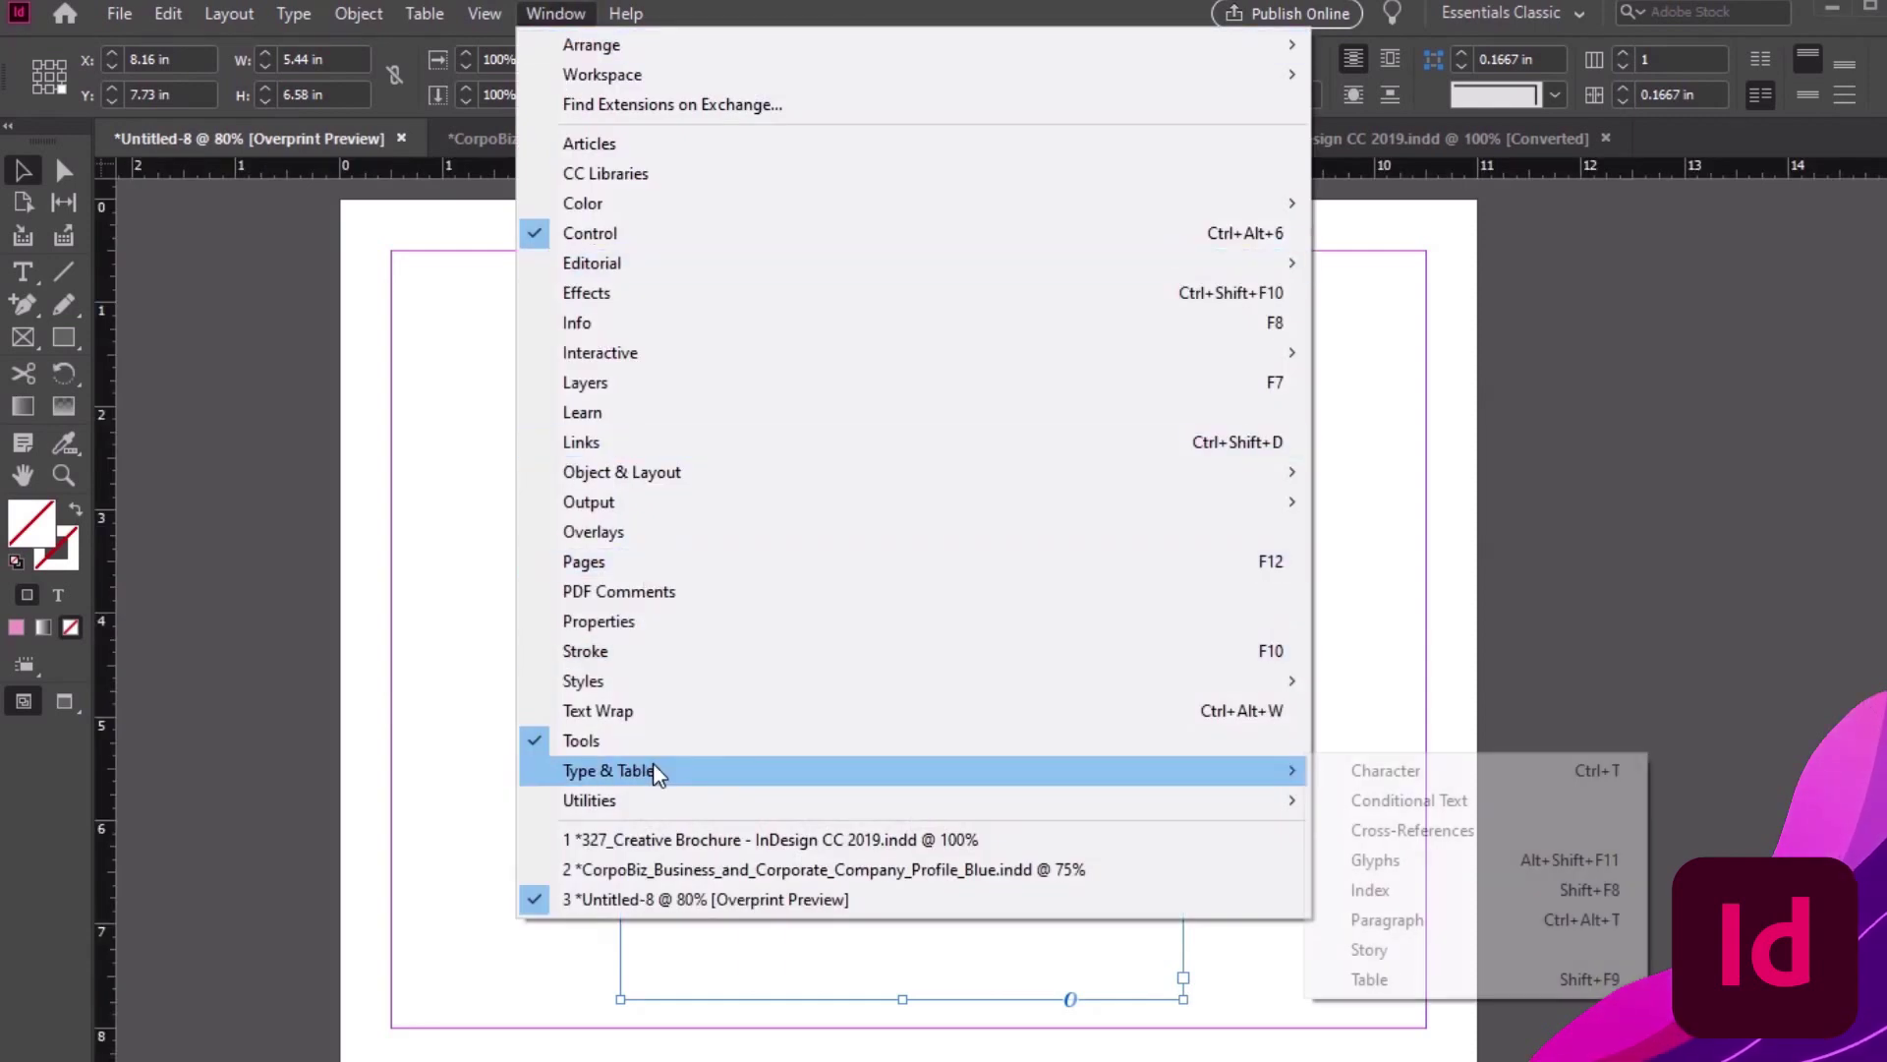
left_click(1419, 916)
left_click_drag(1134, 596, 1417, 342)
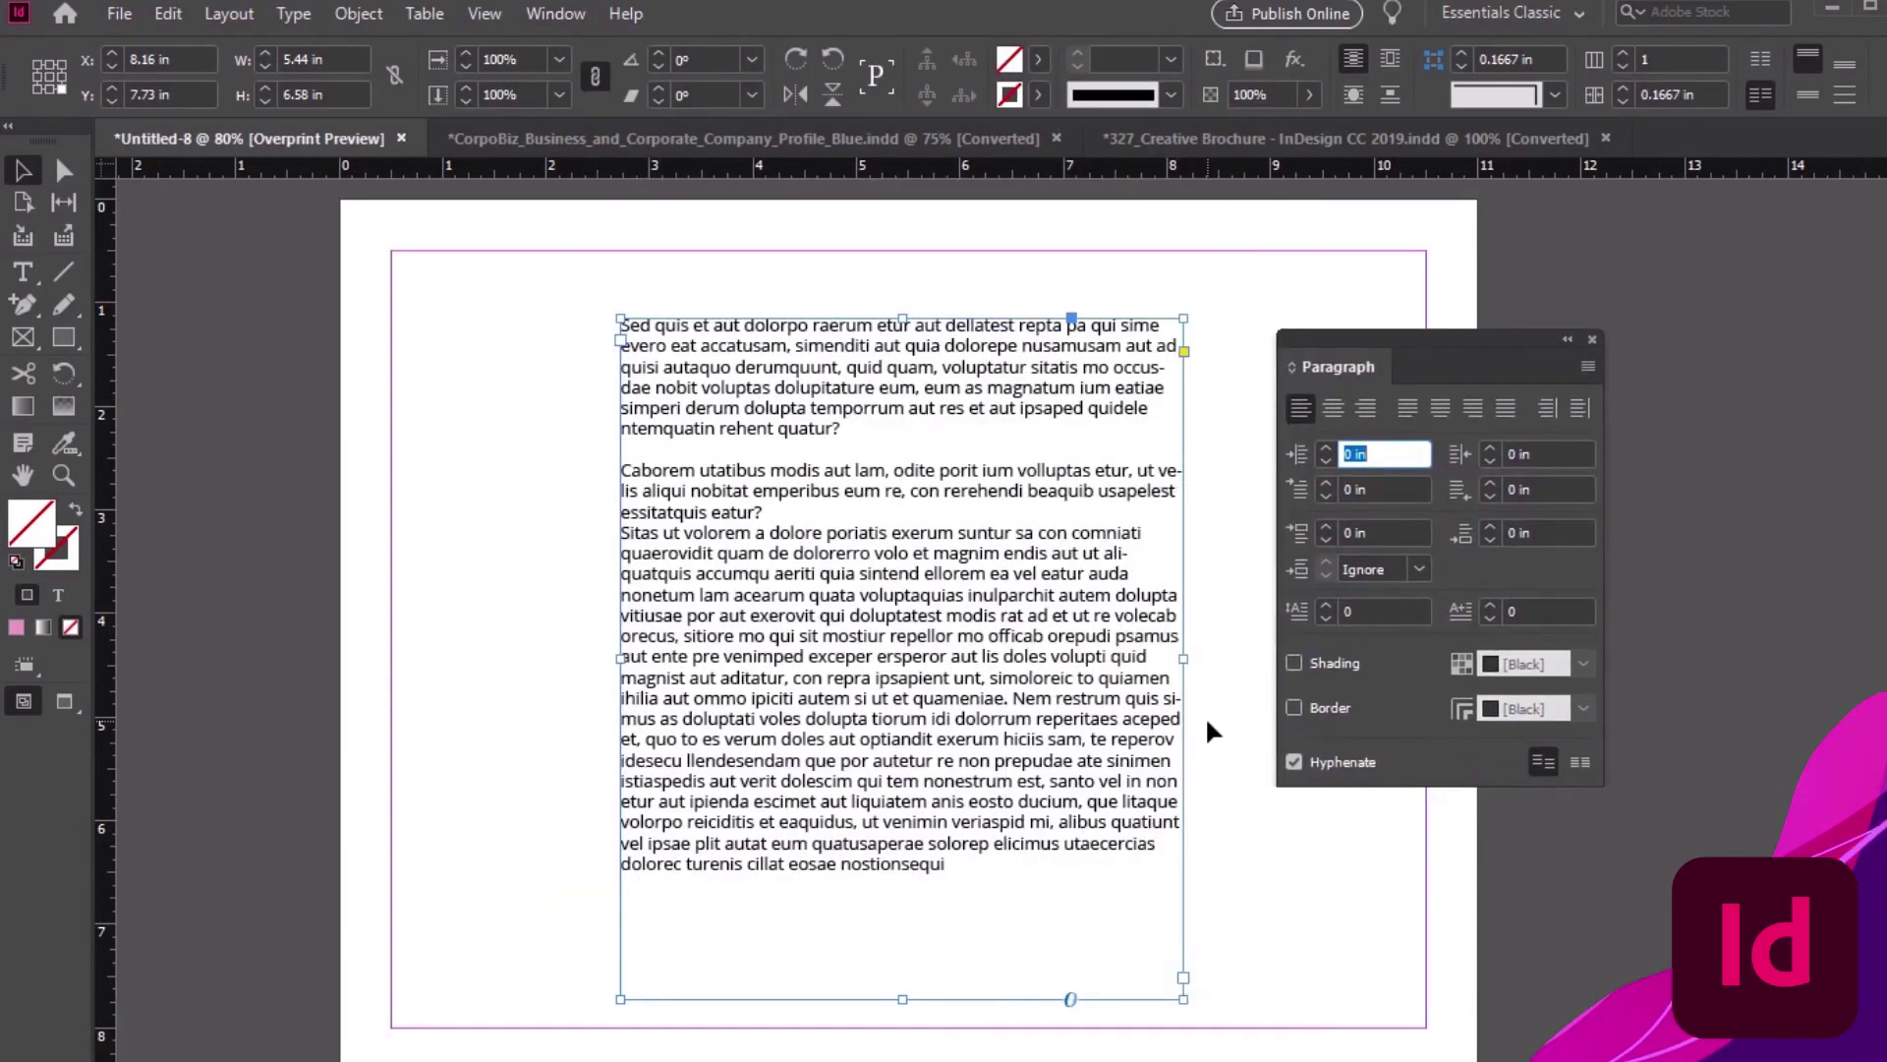
left_click(909, 637)
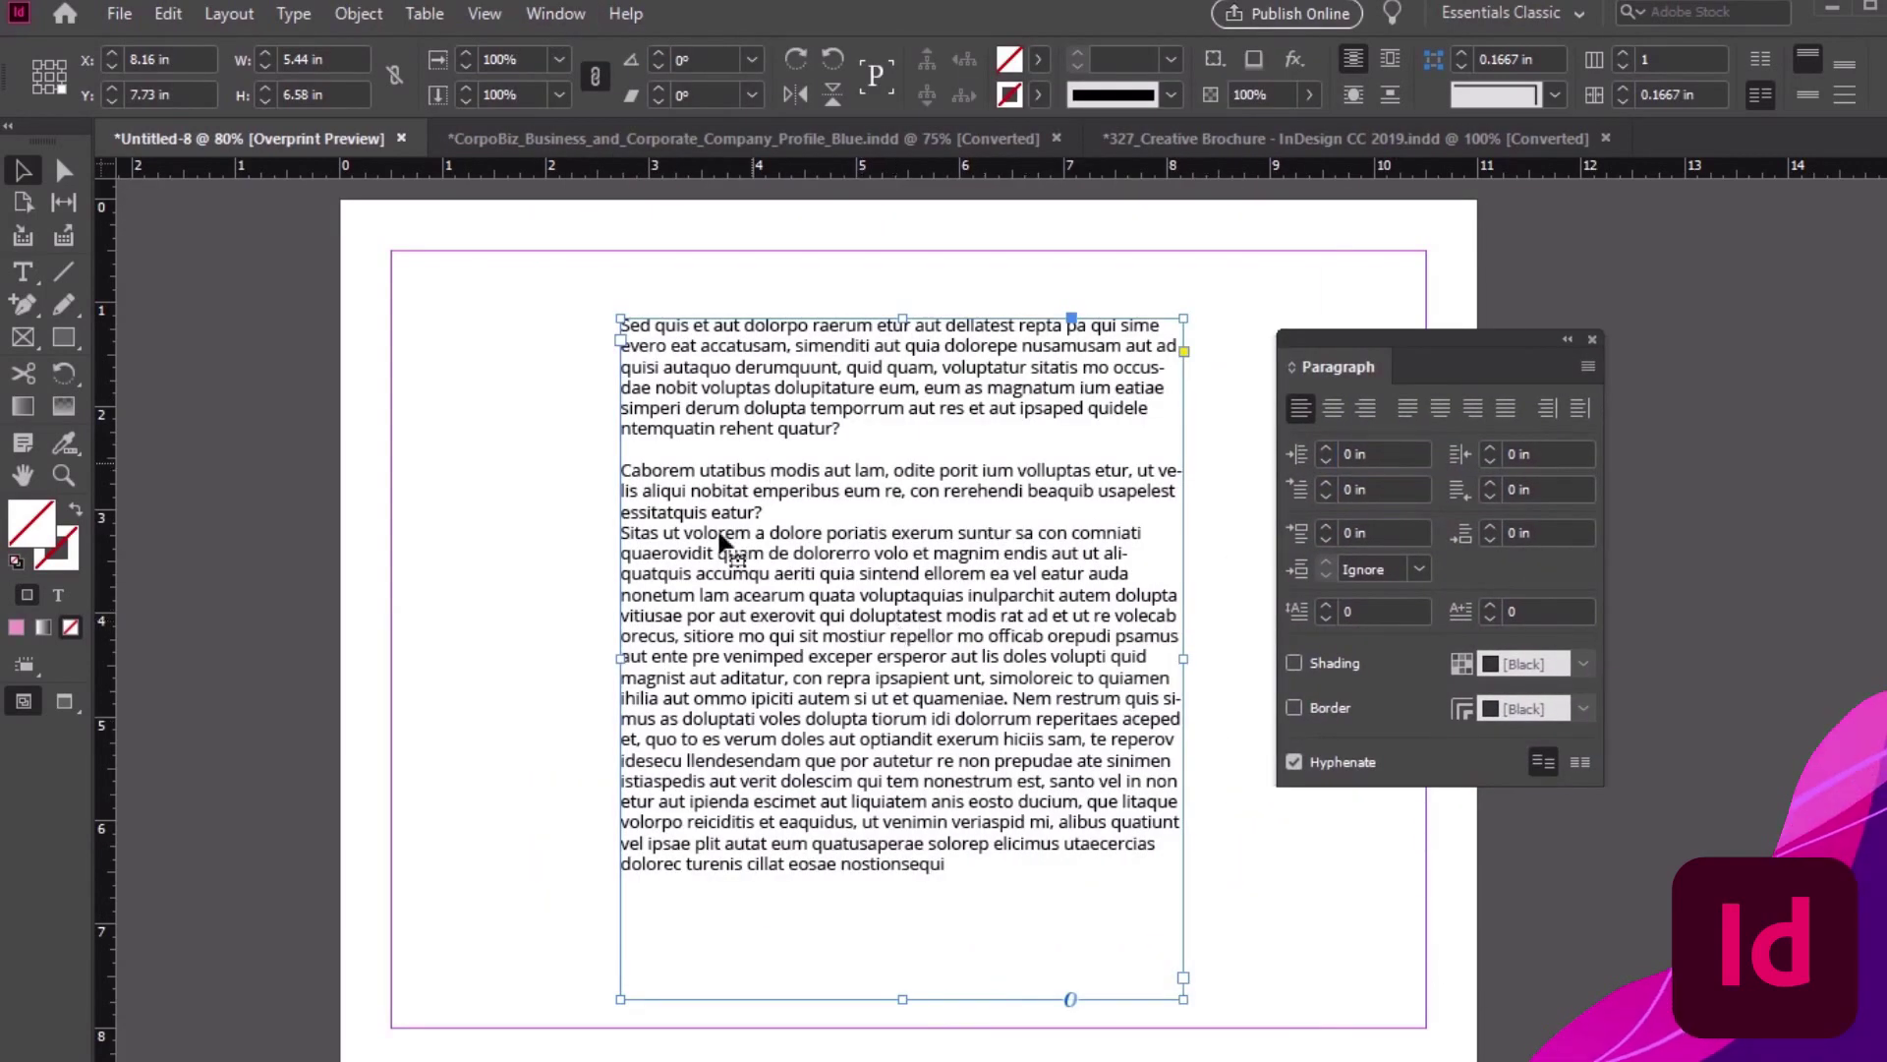
left_click(1401, 421)
left_click(1343, 417)
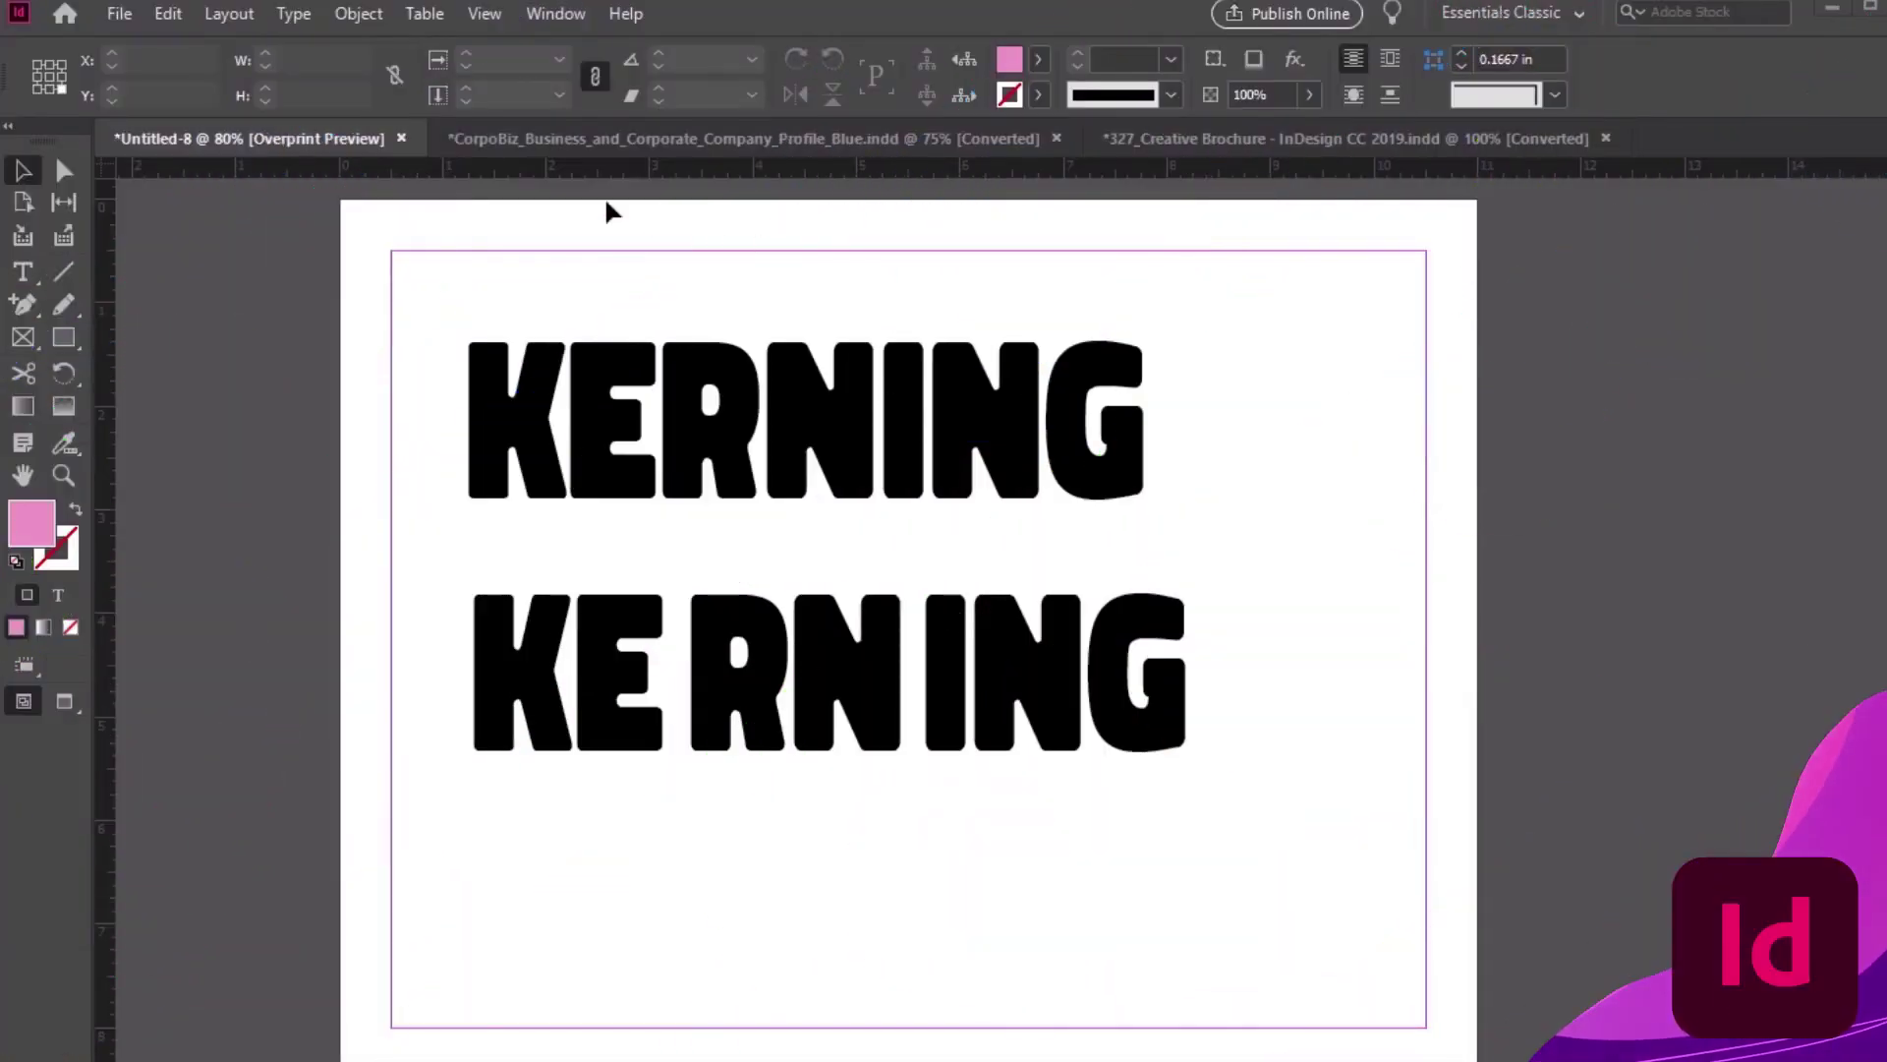
Open the Character panel and place it next to the KERNING text
left_click(558, 15)
mouse_move(1222, 770)
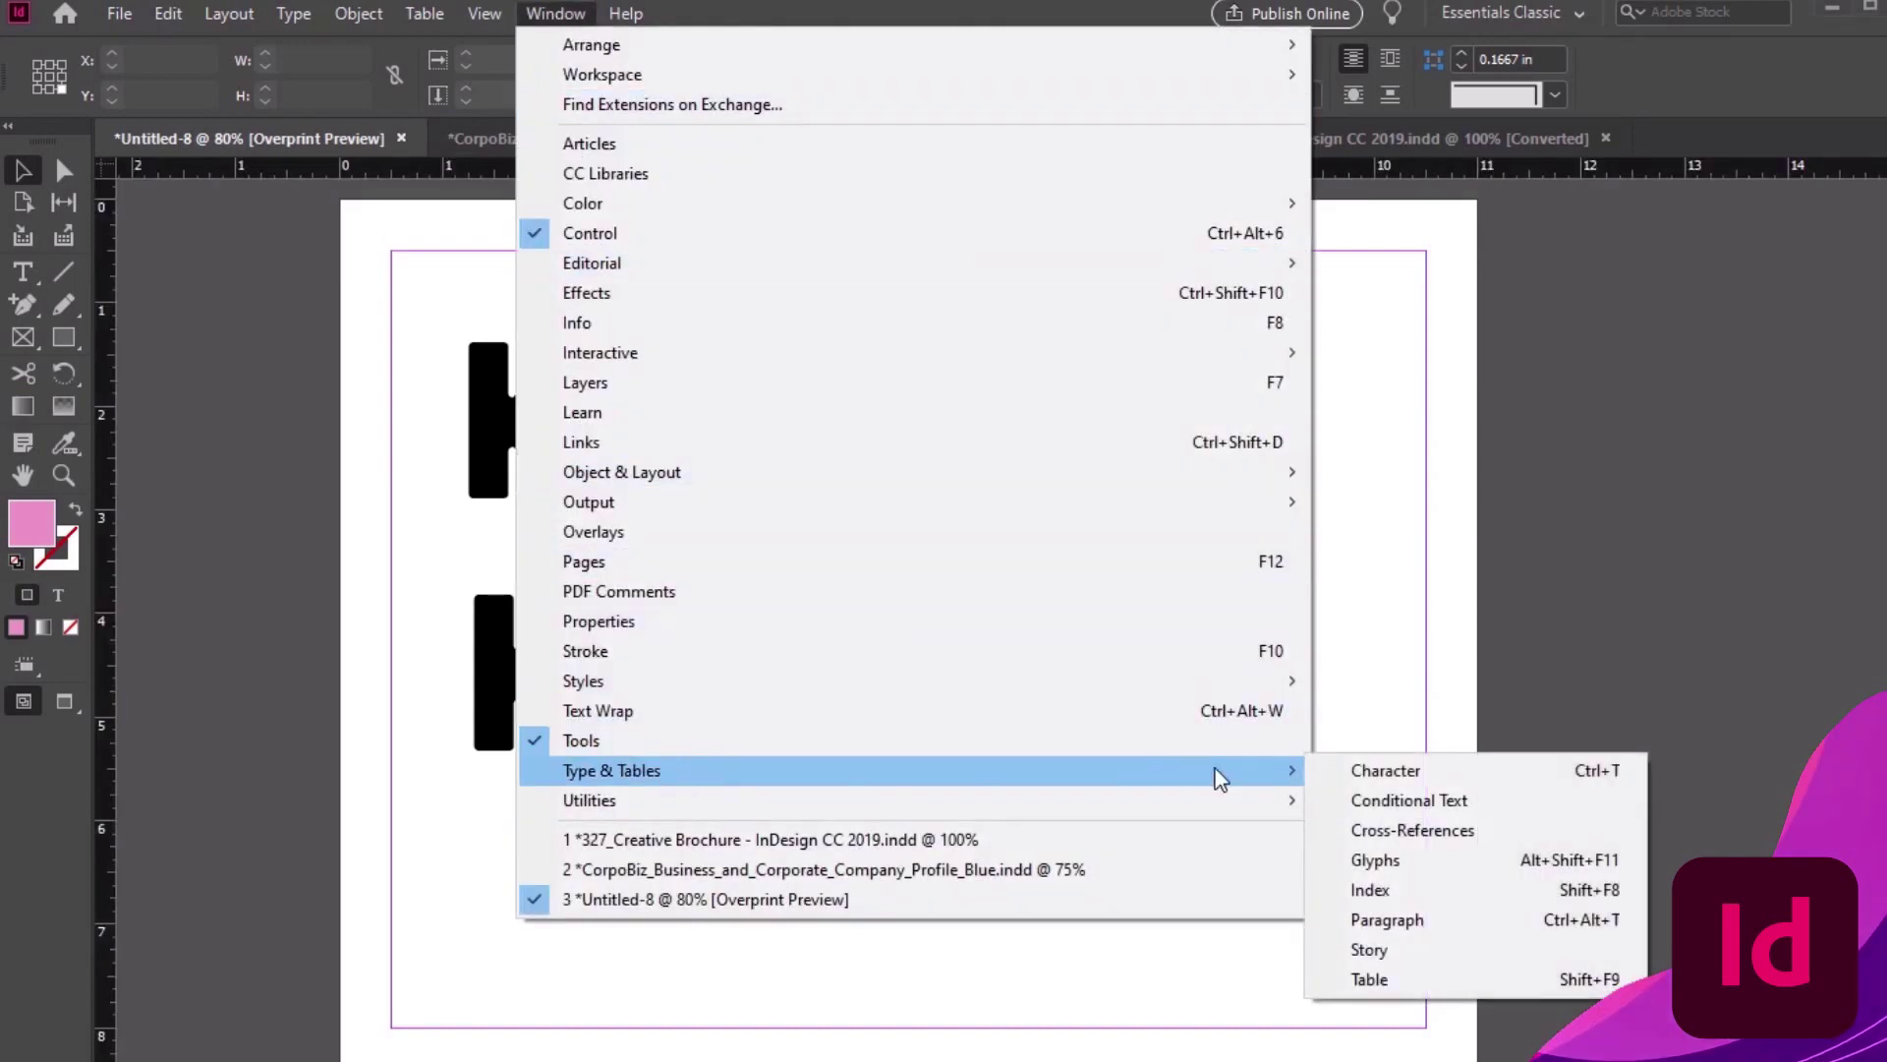
left_click(1386, 770)
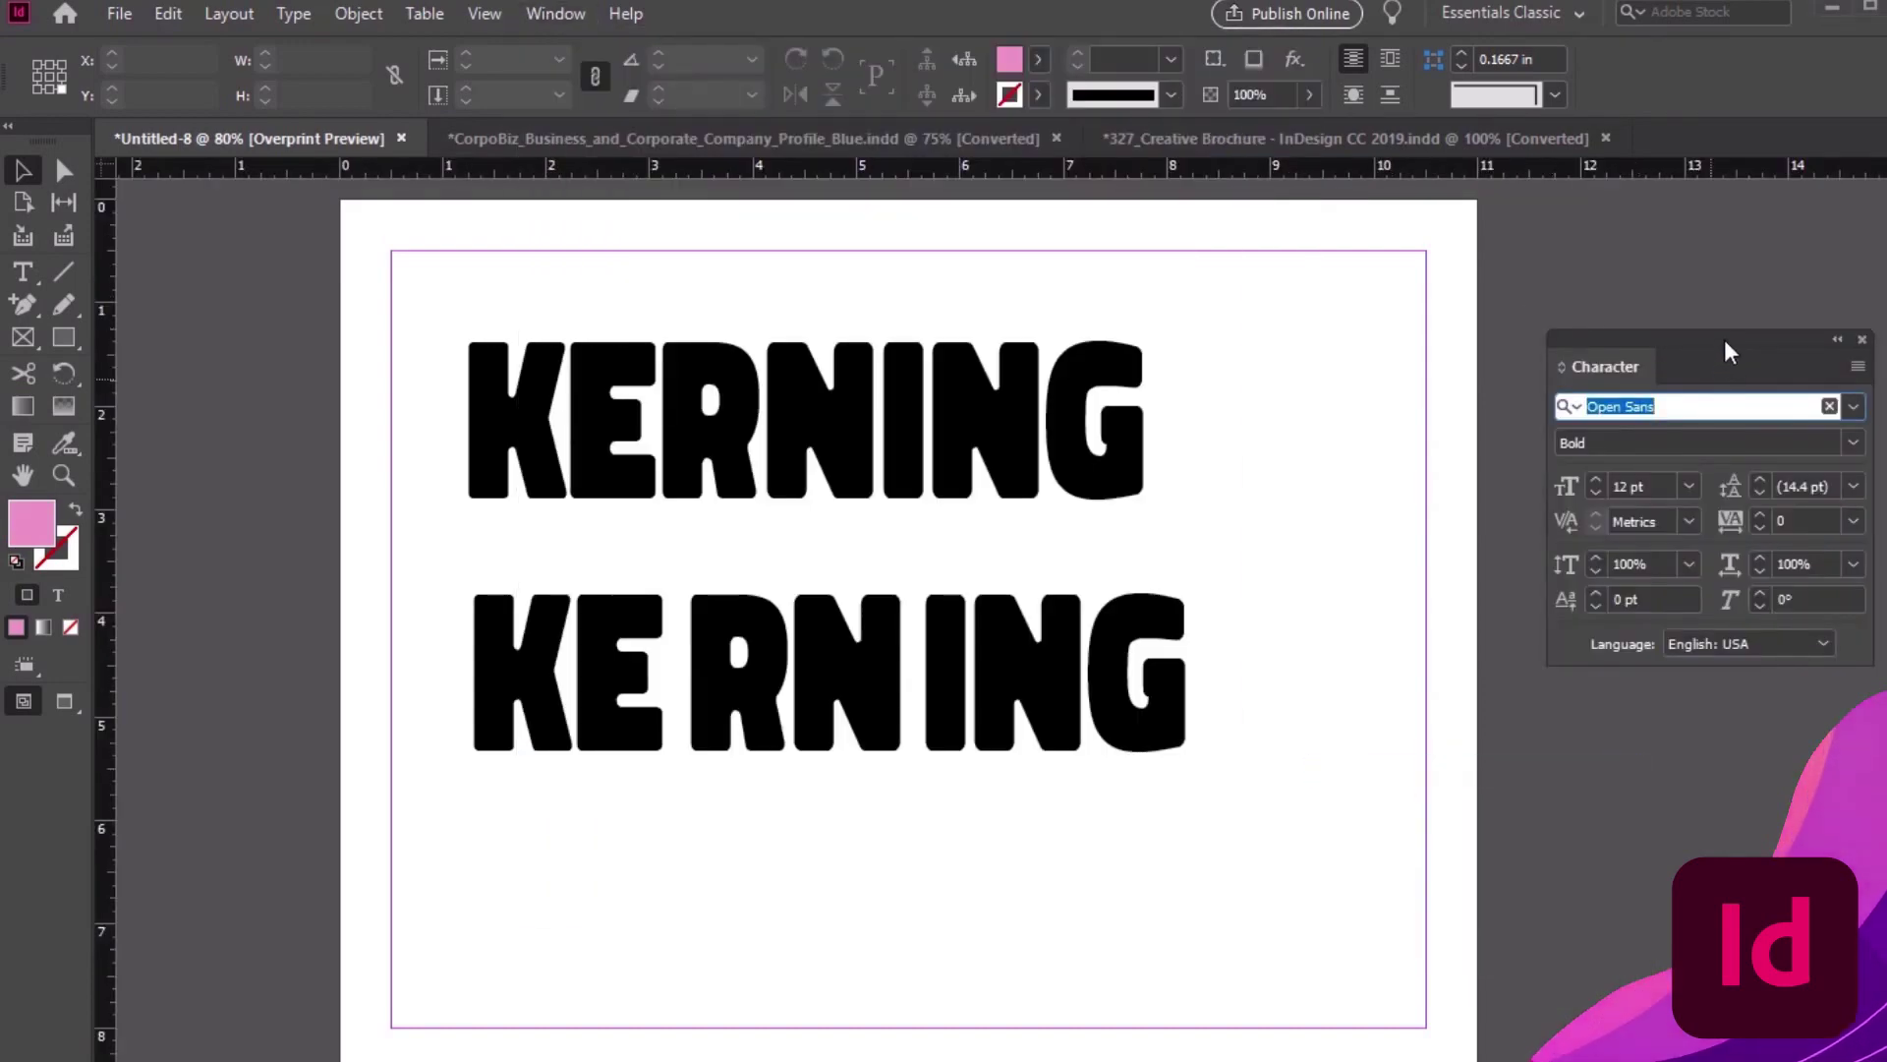
left_click_drag(1730, 351, 1527, 389)
In the bottom KERNING, tighten the kerning between E and R
left_click(783, 425)
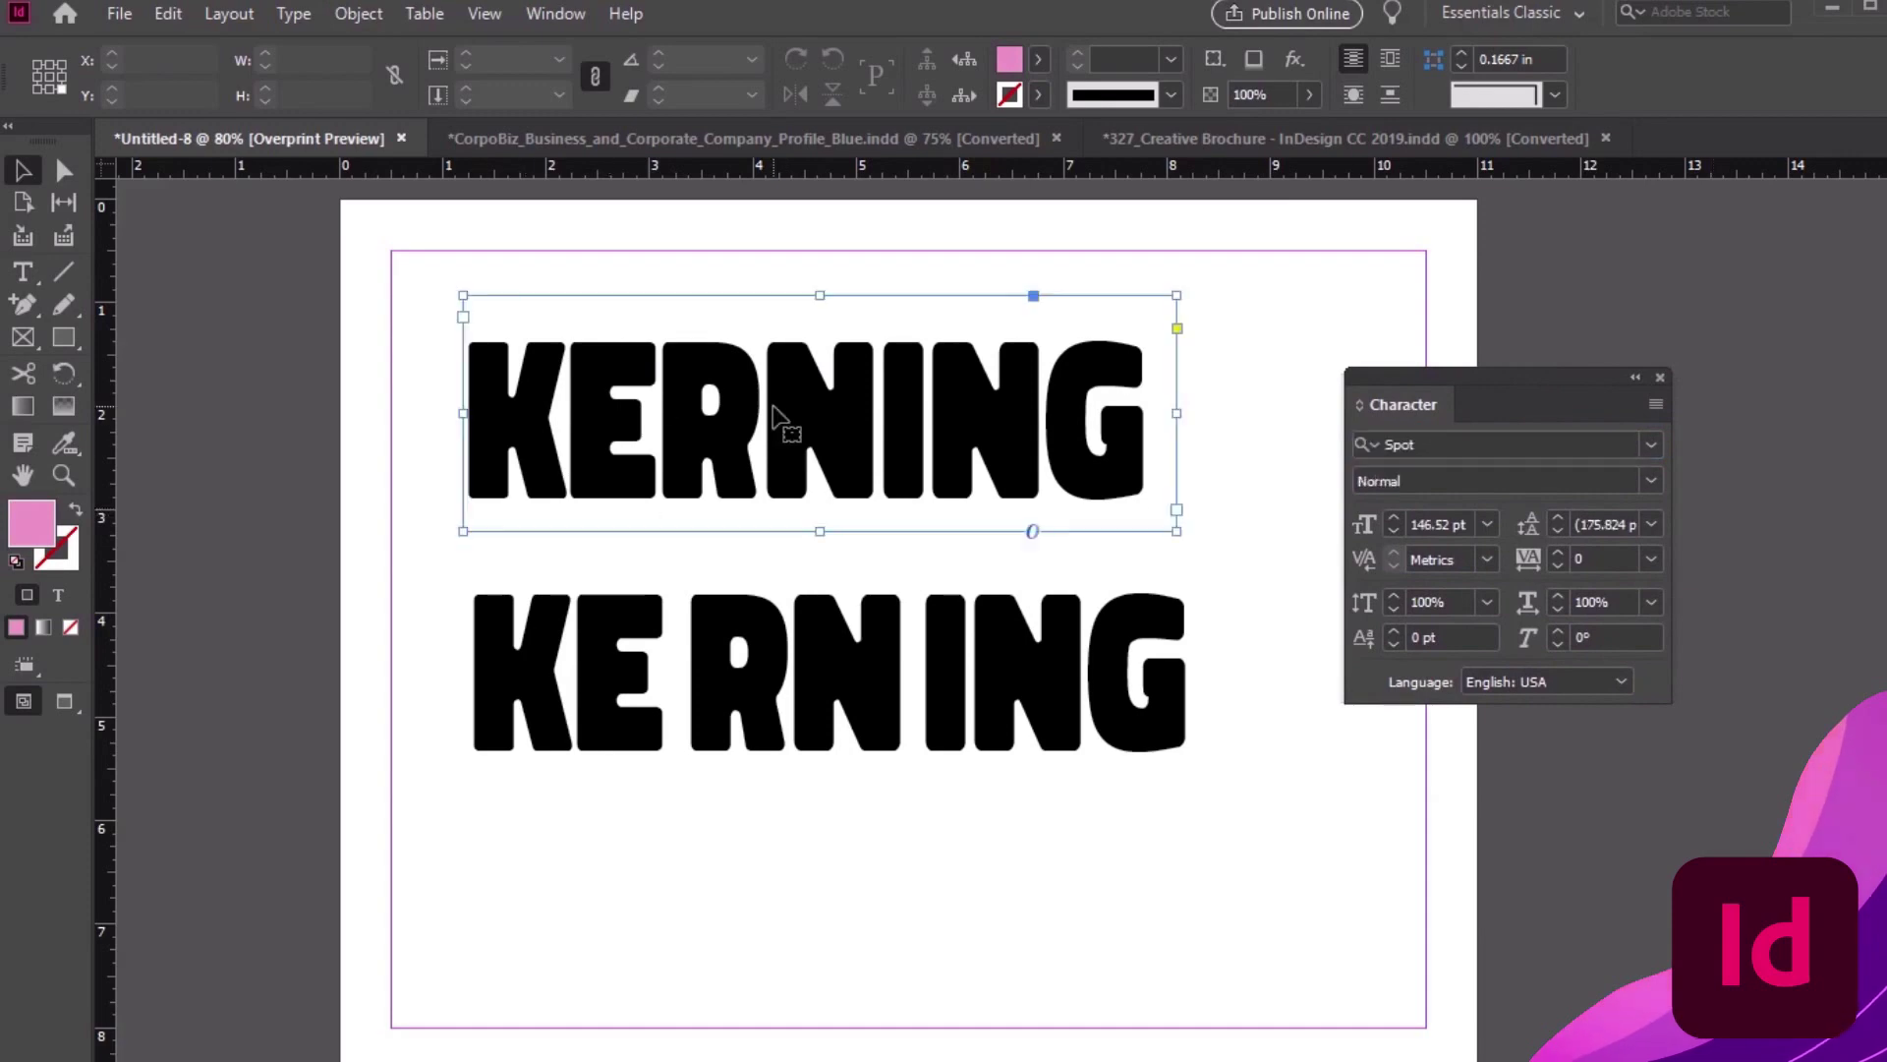
left_click(824, 657)
left_click(22, 271)
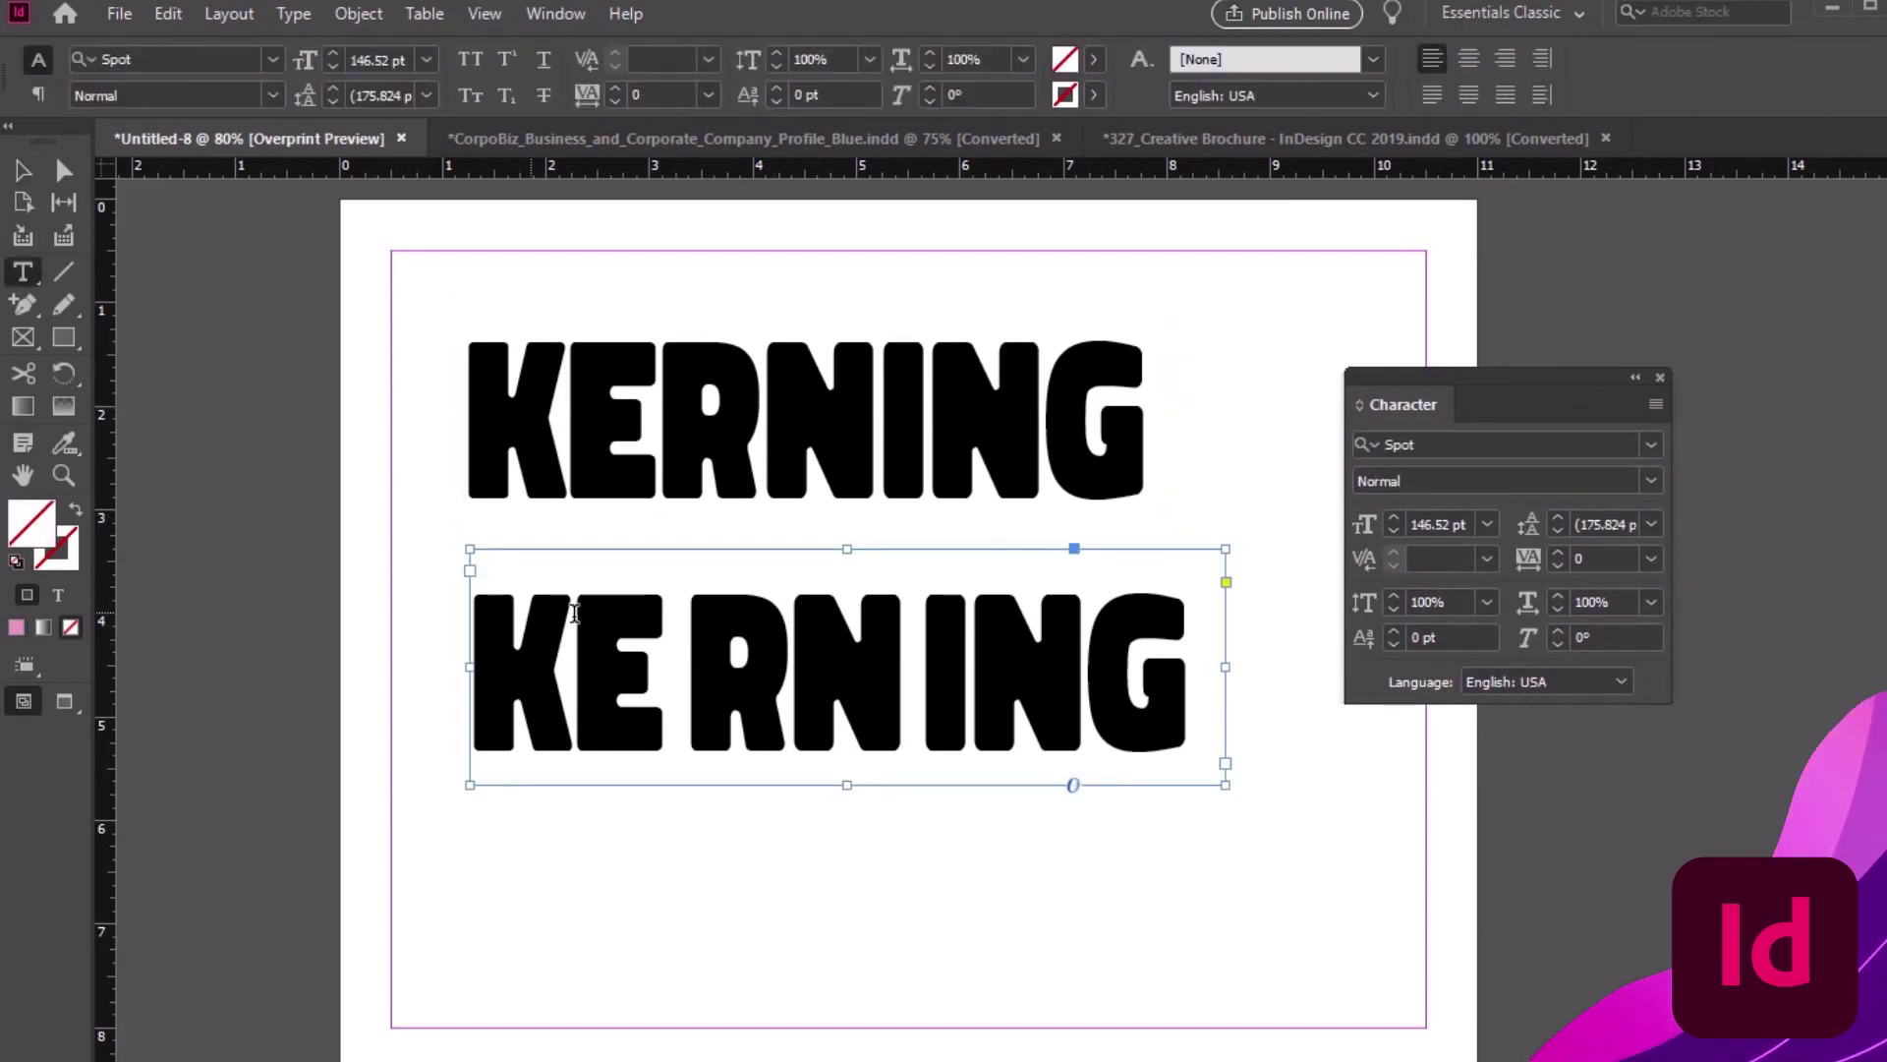
left_click(669, 653)
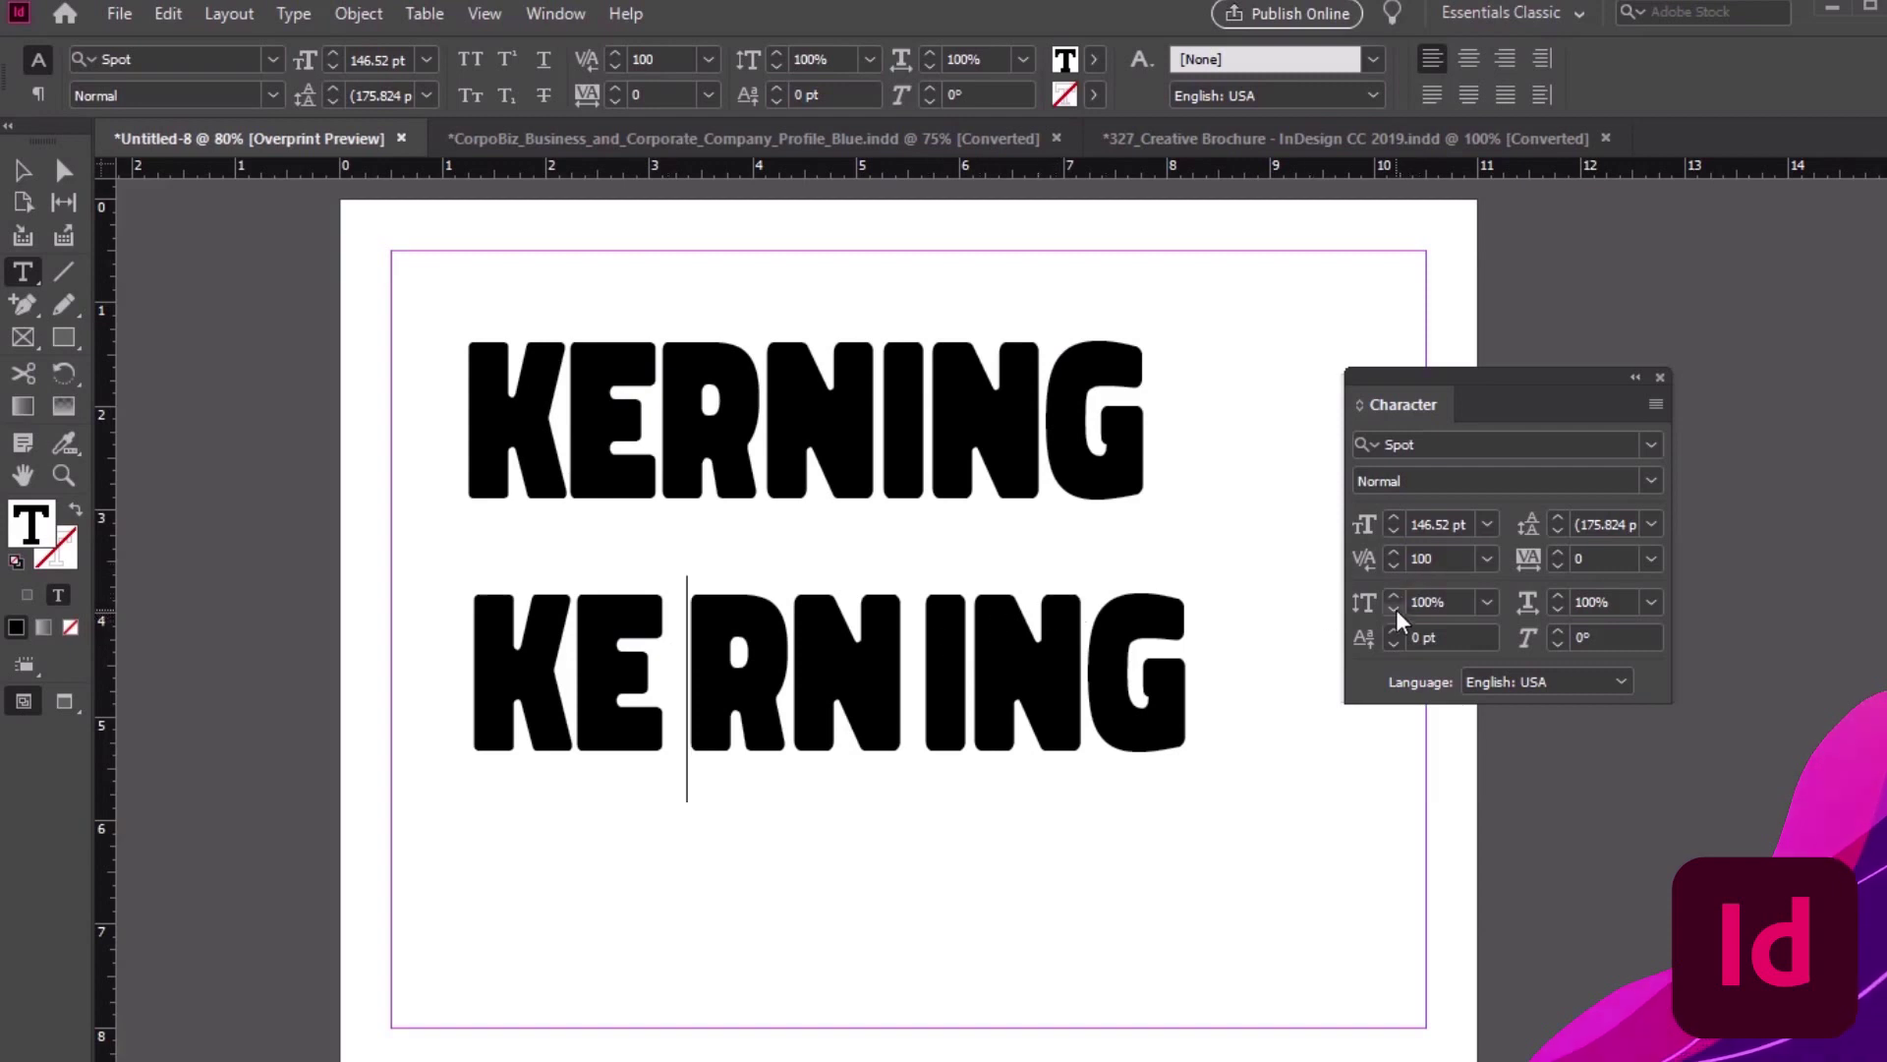
left_click(1394, 567)
left_click(1394, 567)
left_click(1393, 567)
left_click(1394, 567)
left_click(1394, 567)
left_click(1394, 567)
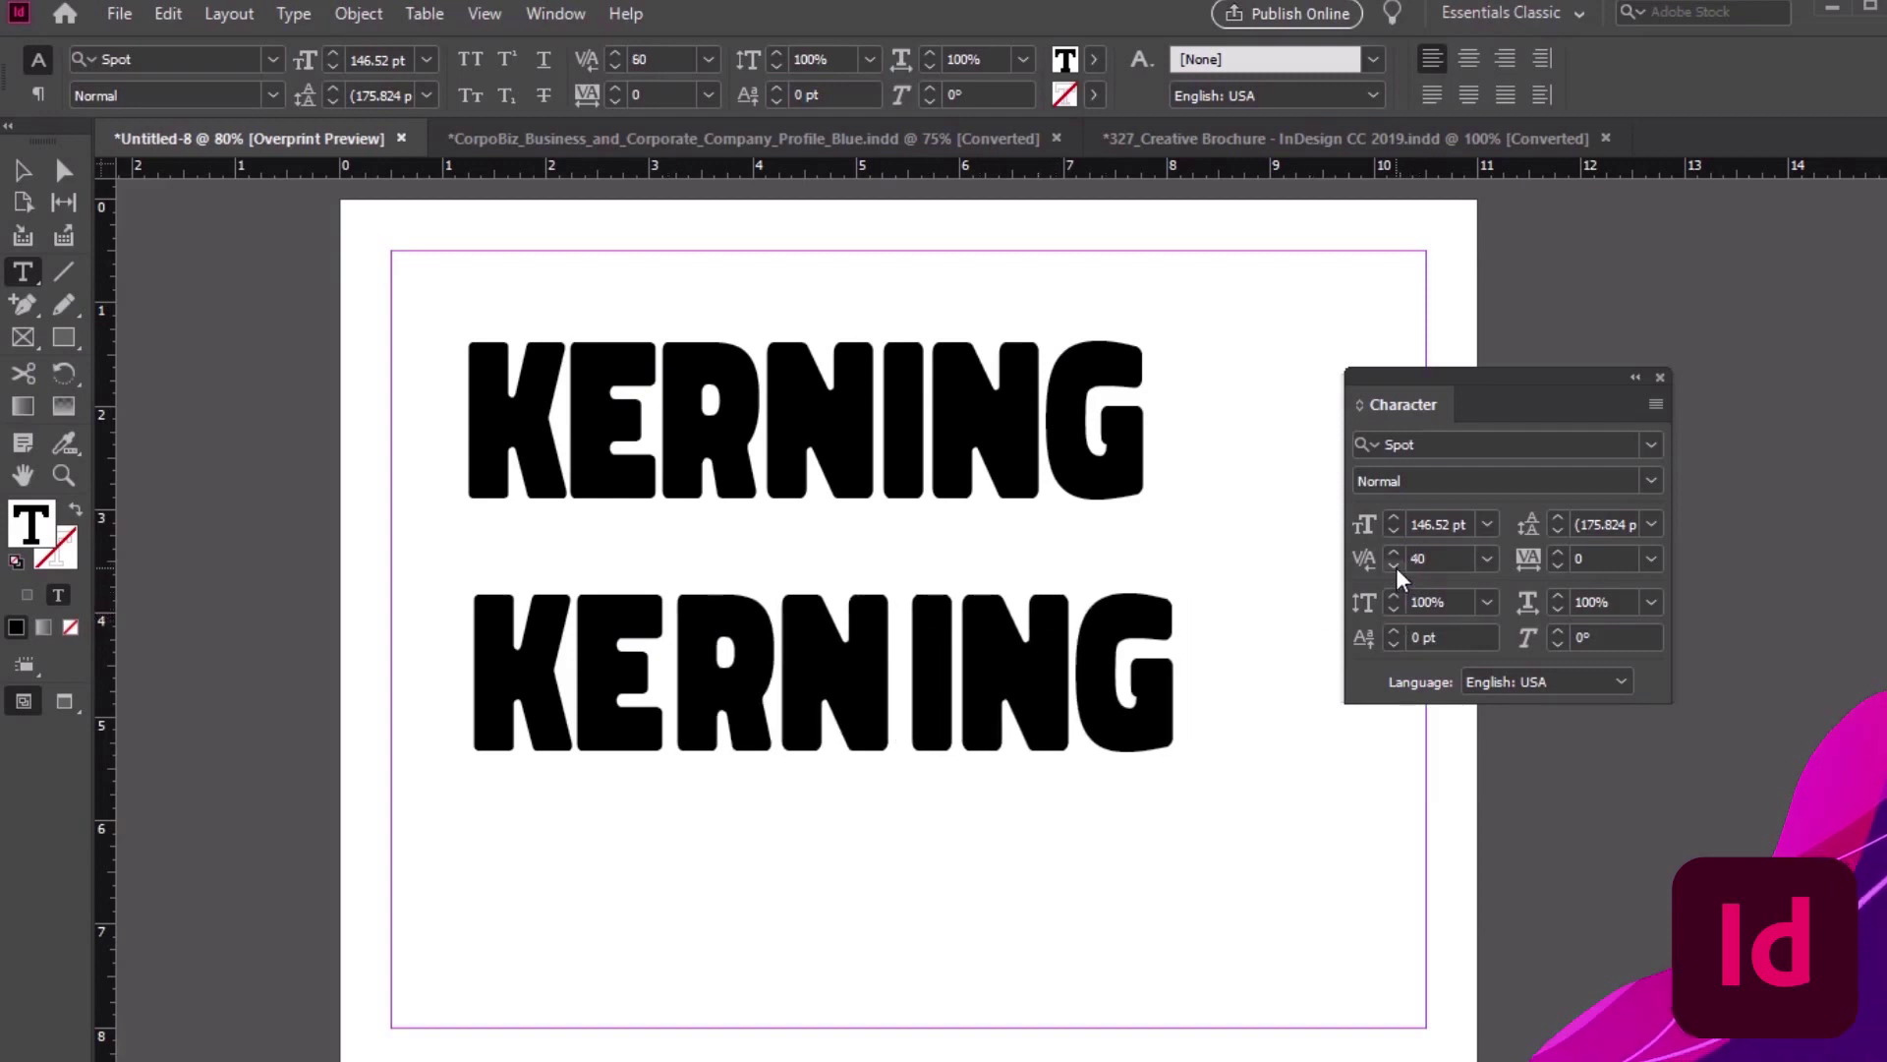
left_click(1394, 568)
left_click(1394, 567)
left_click(1394, 567)
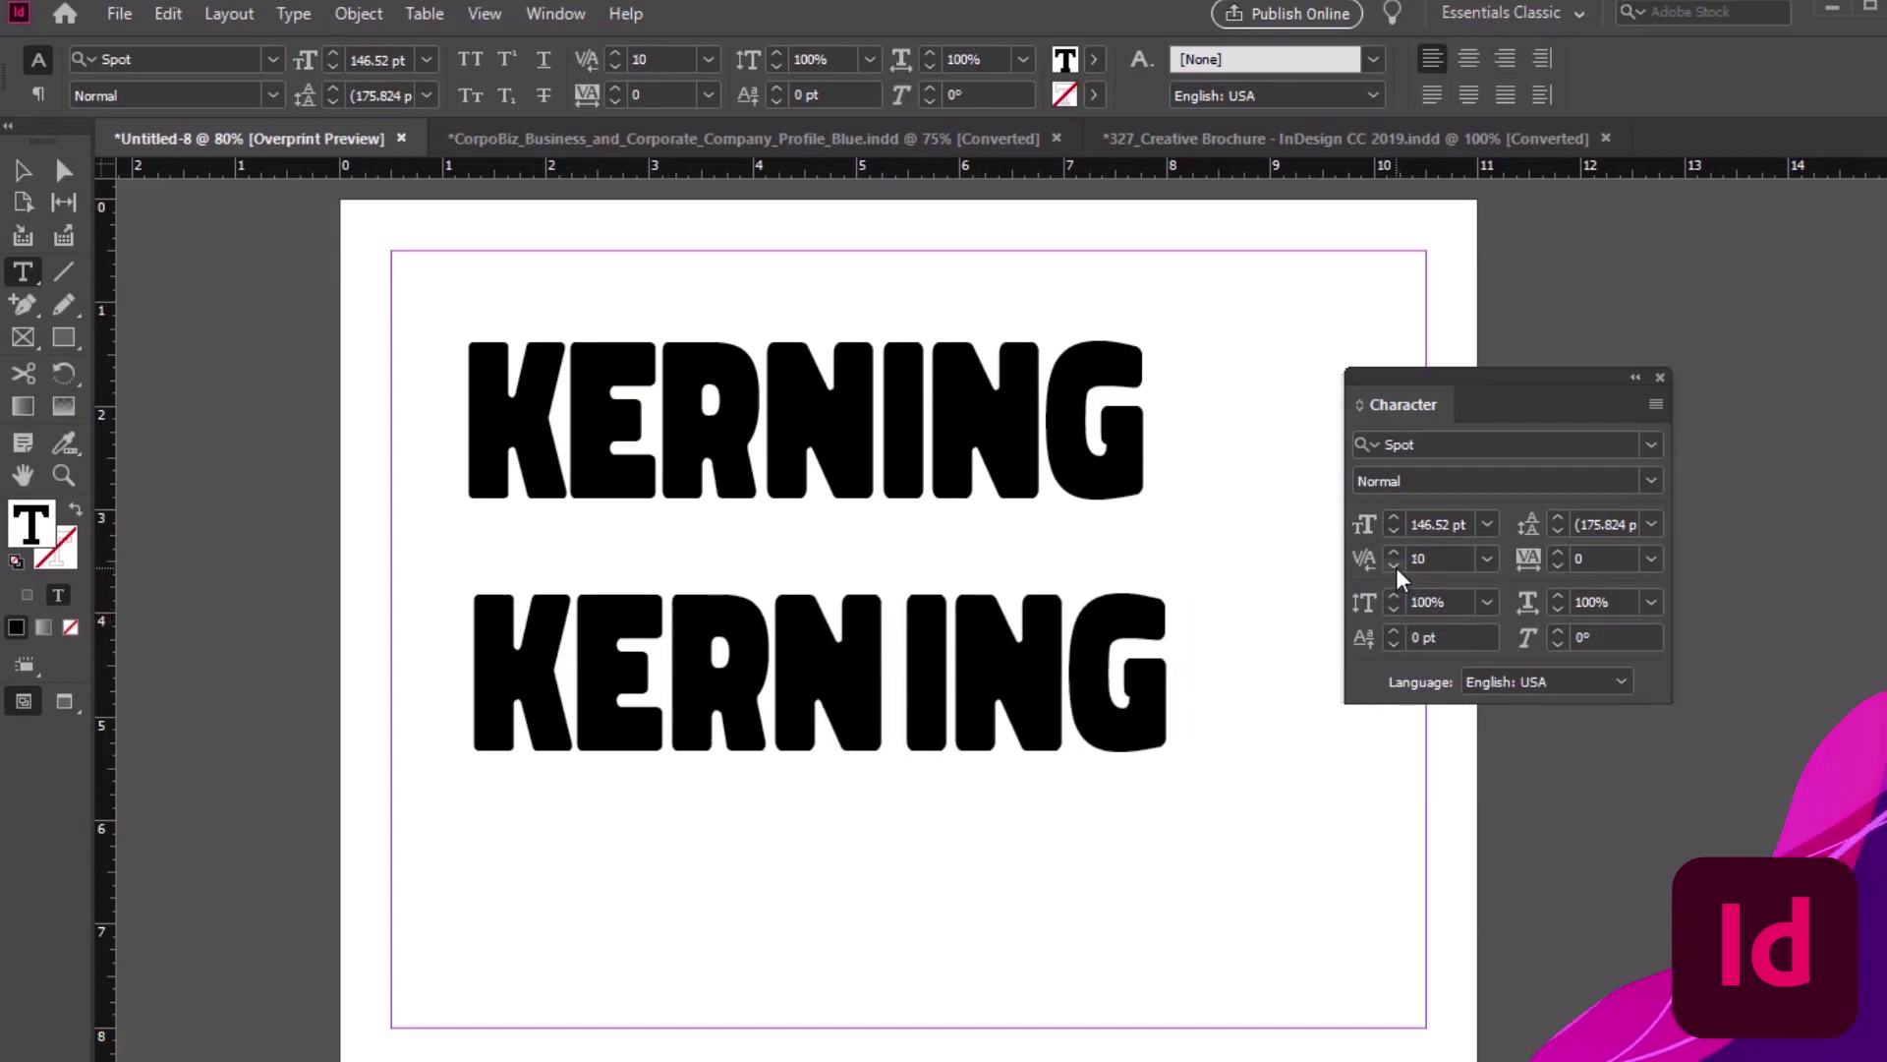
Tighten the kerning between N and I to a value of 10
left_click(889, 640)
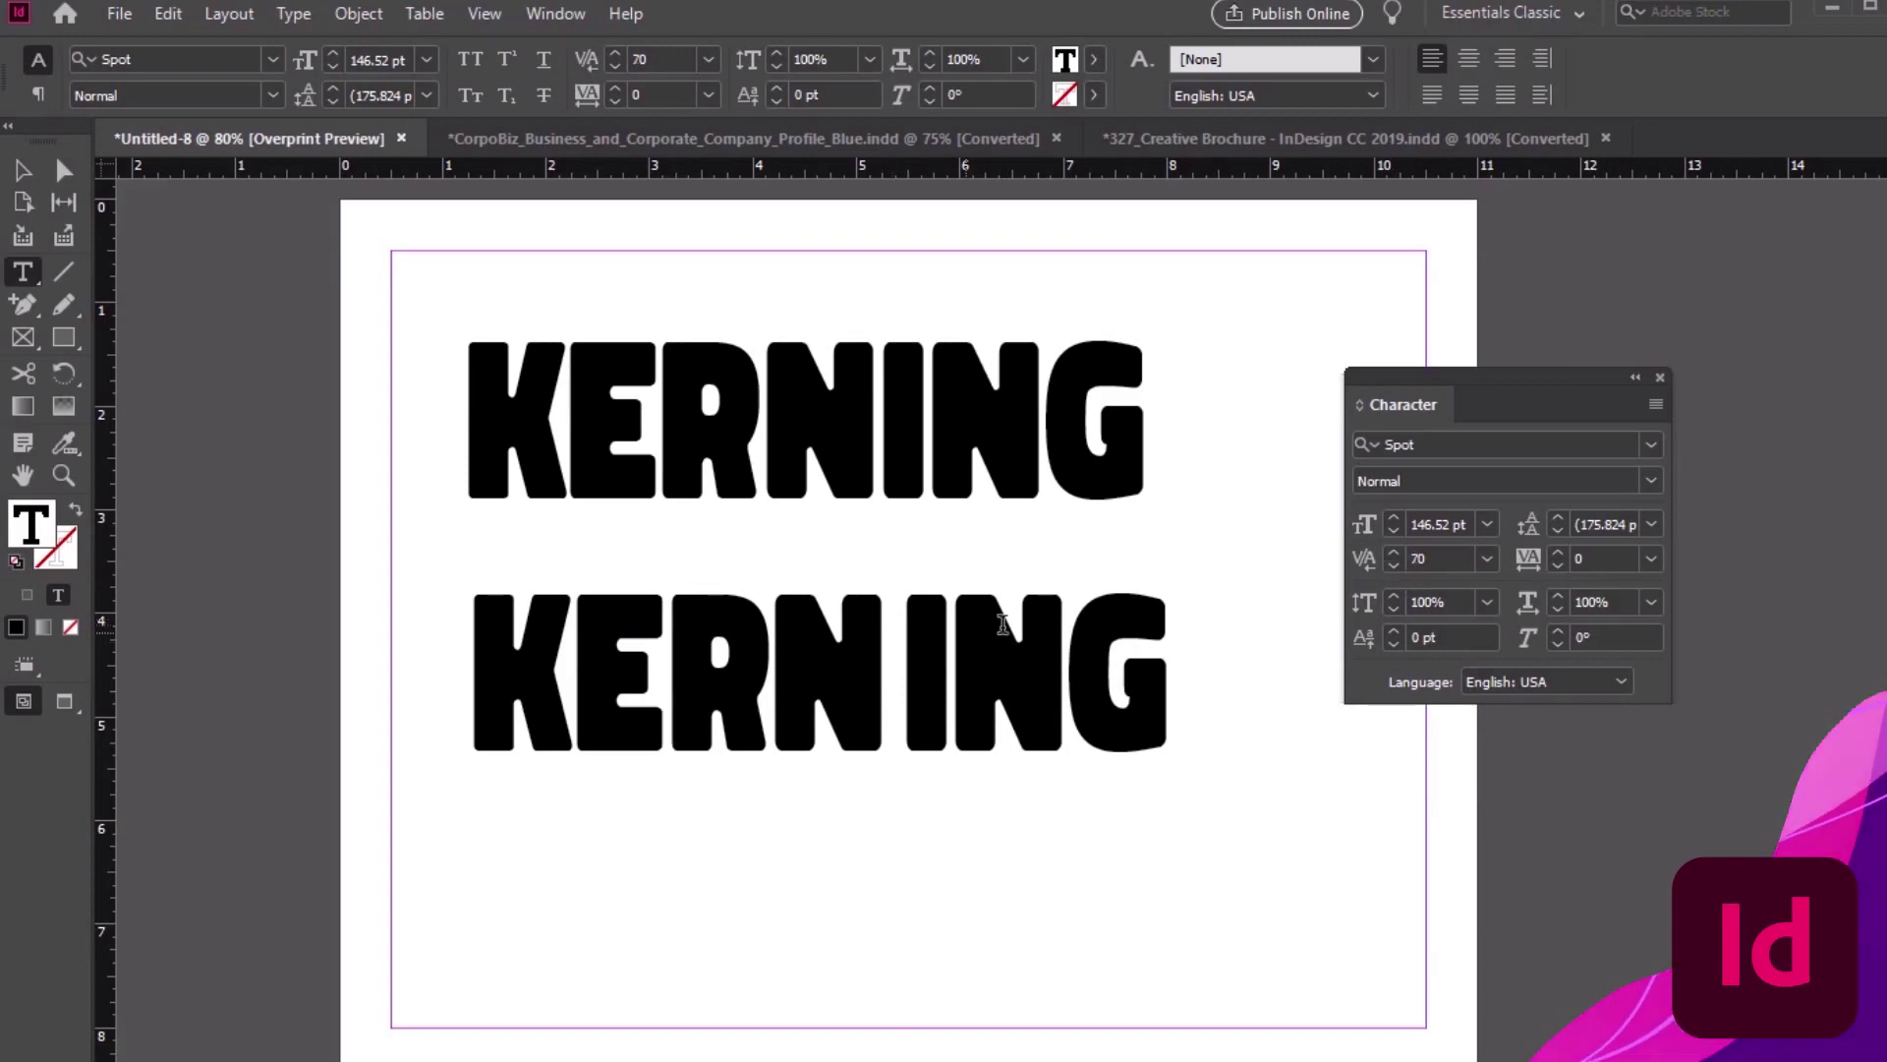
left_click(1394, 567)
left_click(1393, 567)
left_click(1394, 567)
left_click(1394, 567)
left_click(1394, 567)
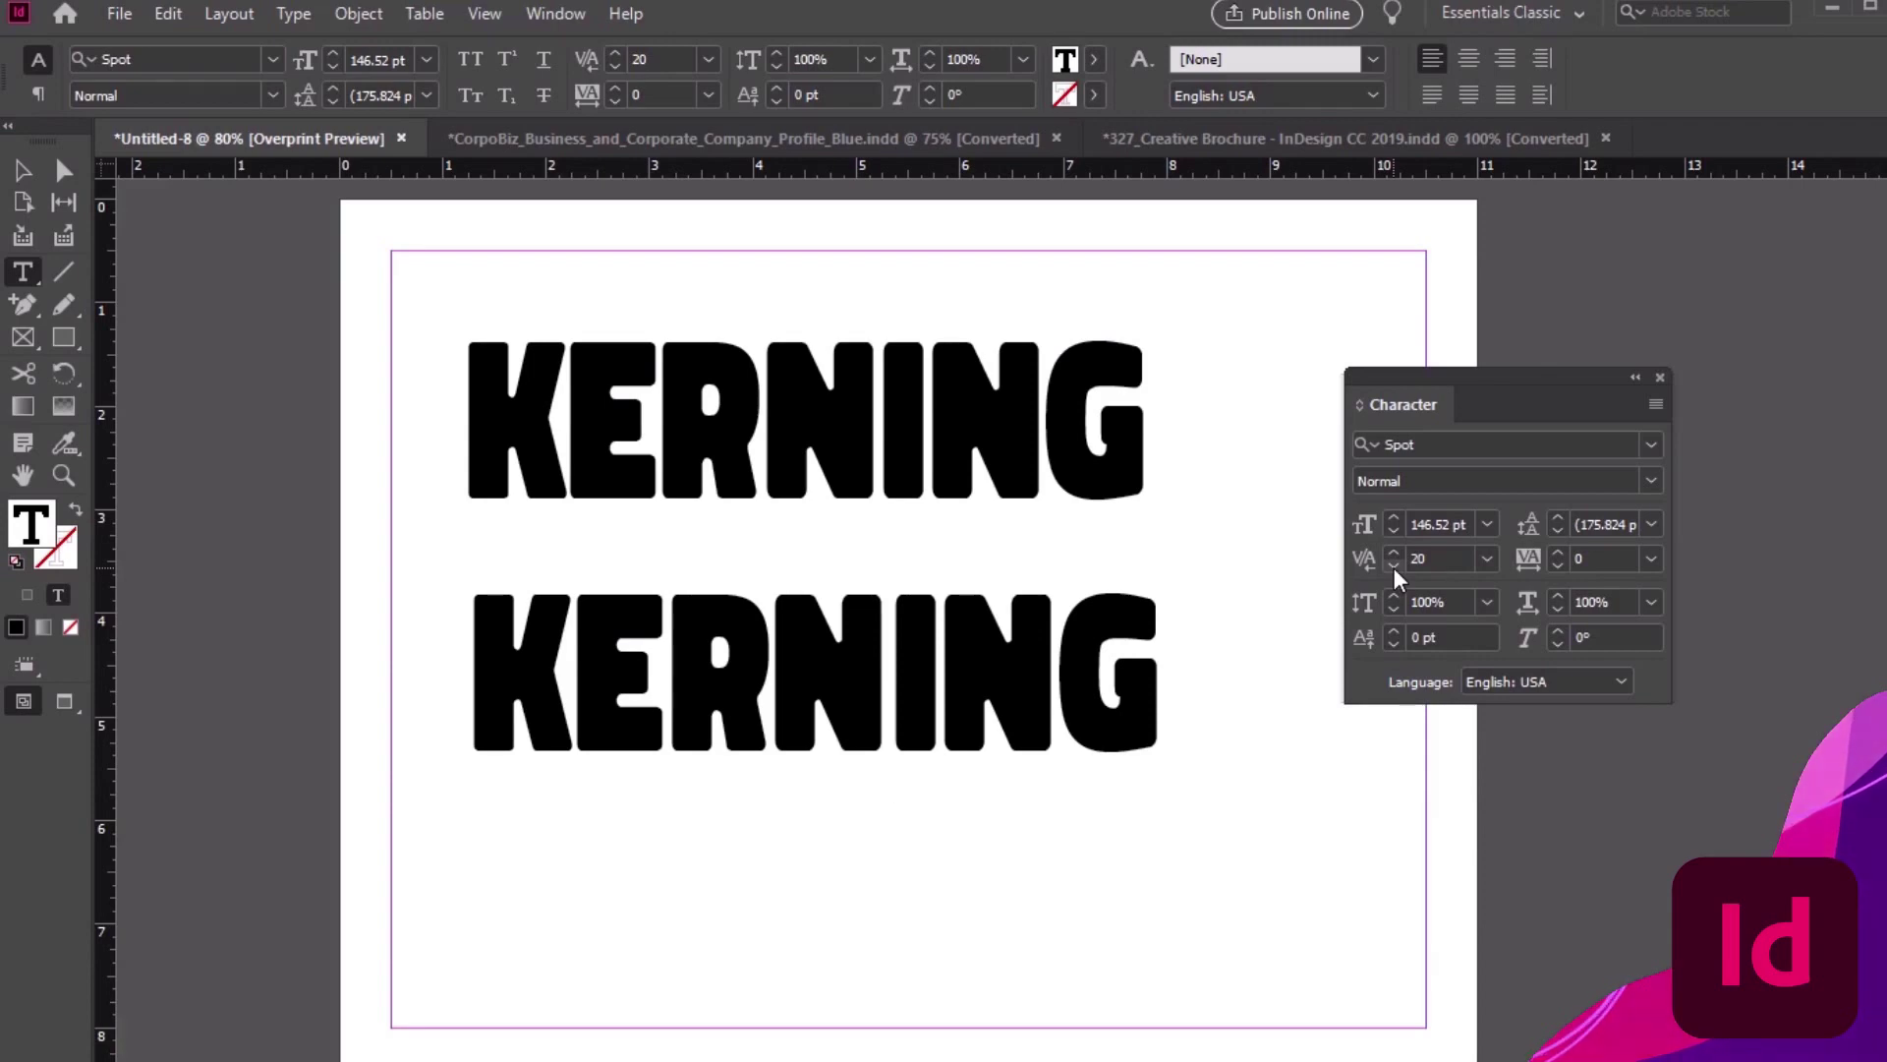
left_click(1393, 568)
left_click(1486, 559)
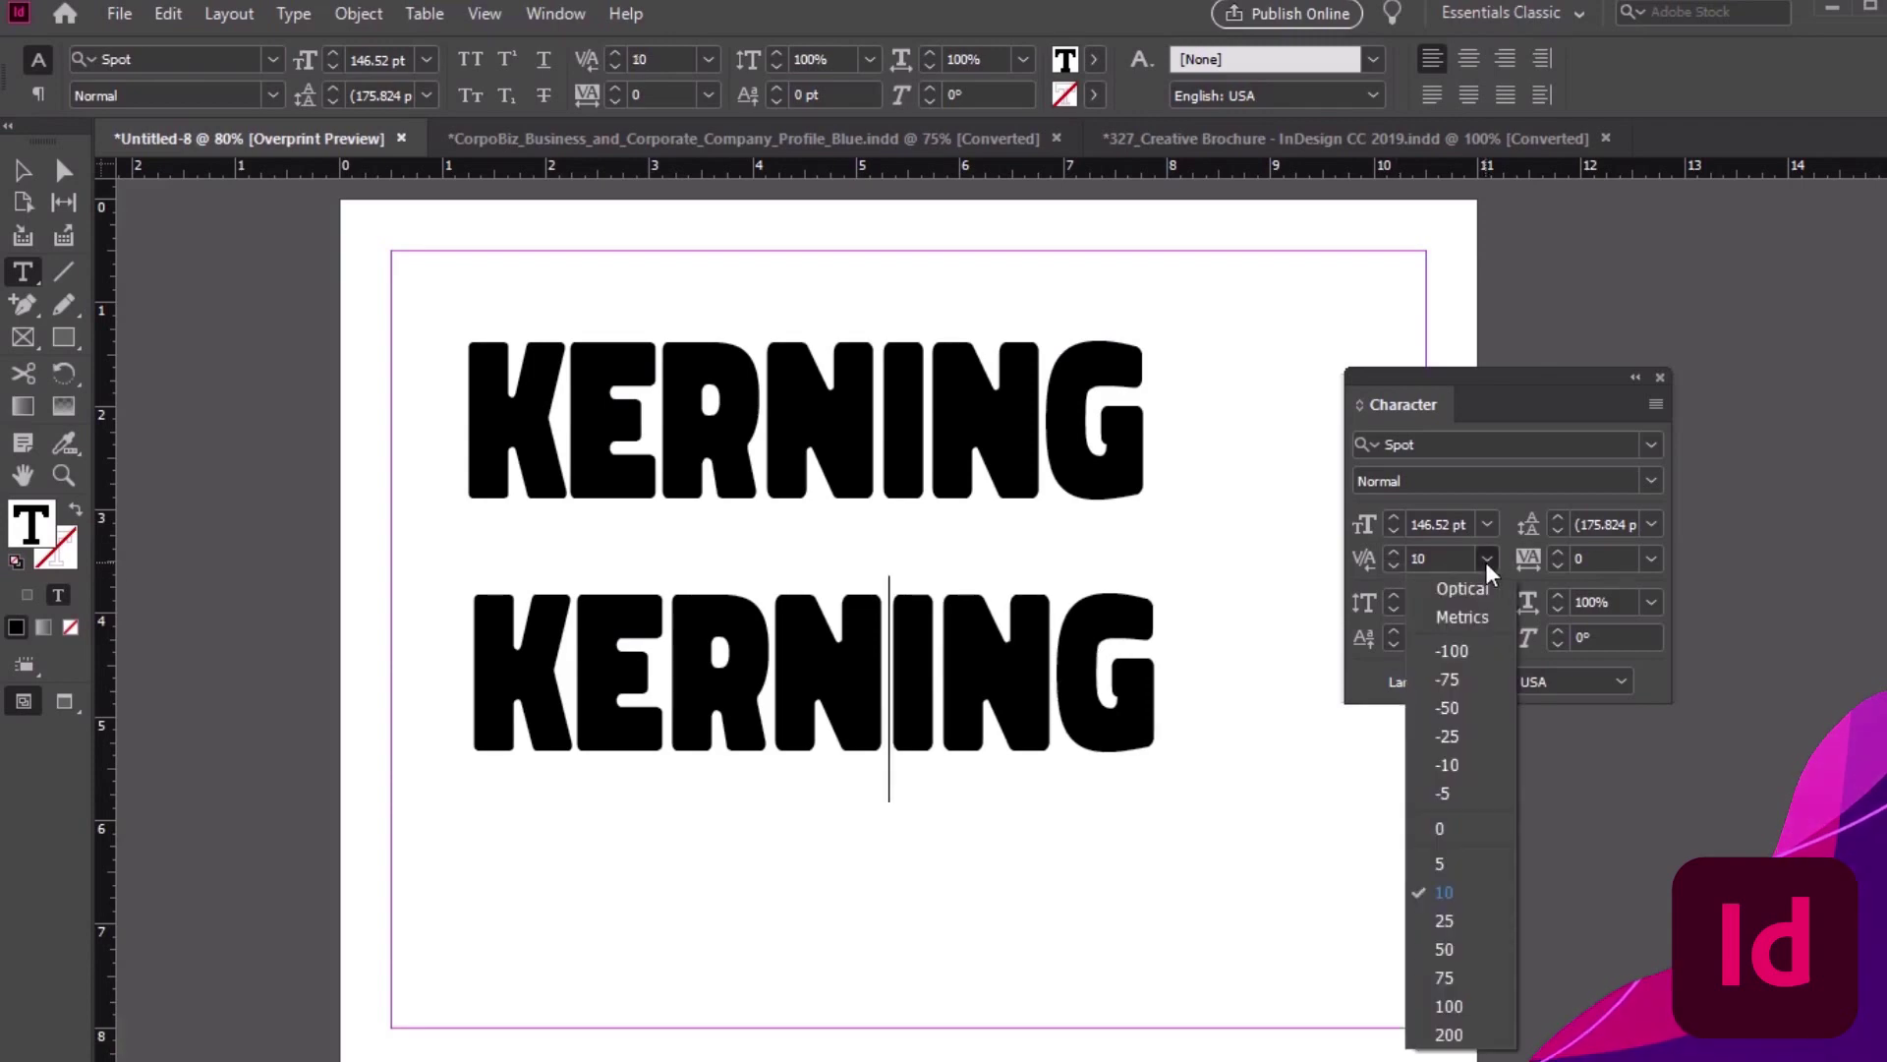
left_click(1484, 562)
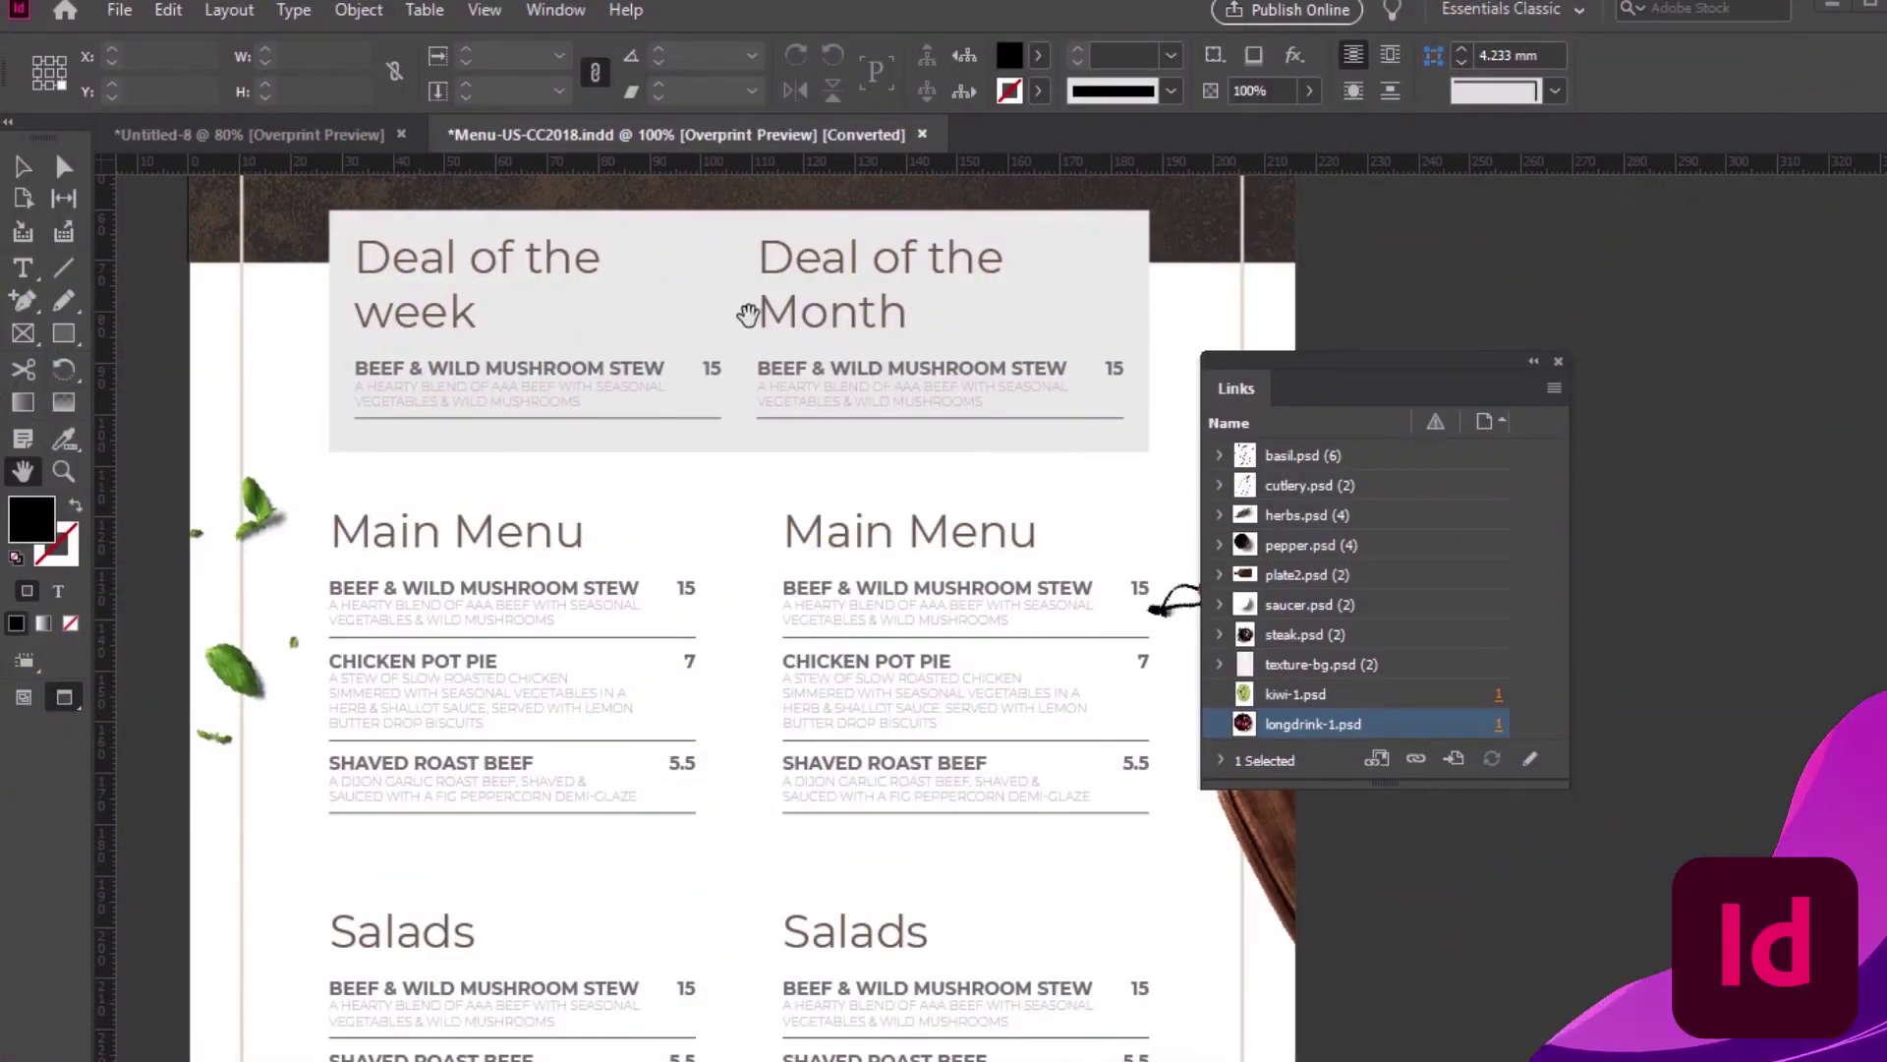
Pan the menu page down to the Salads section and nudge the Links panel
mouse_move(1319, 372)
left_mouse_down()
mouse_move(1399, 367)
mouse_move(1323, 374)
left_mouse_up()
scroll(615, 827, "down", 1)
mouse_move(616, 827)
left_mouse_down()
mouse_move(615, 632)
mouse_move(611, 843)
left_mouse_up()
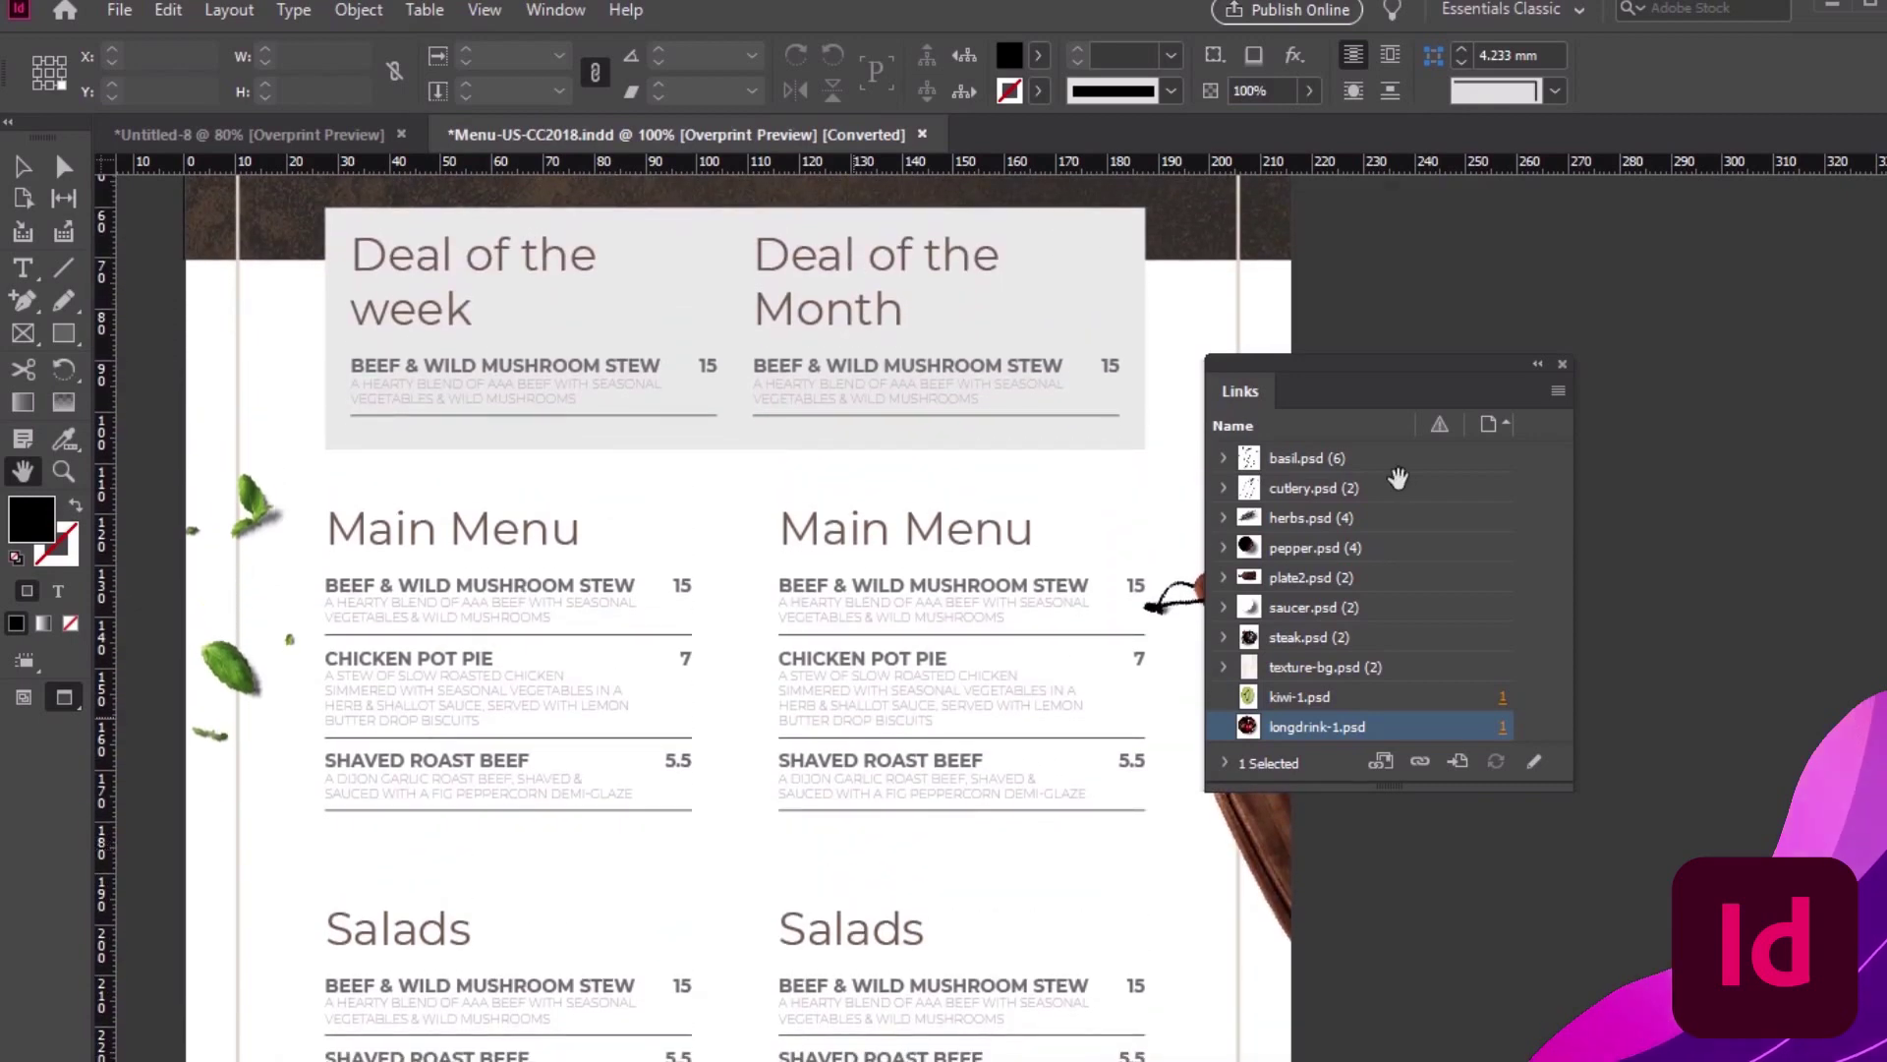
mouse_move(1398, 368)
left_mouse_down()
mouse_move(1463, 344)
mouse_move(1376, 350)
left_mouse_up()
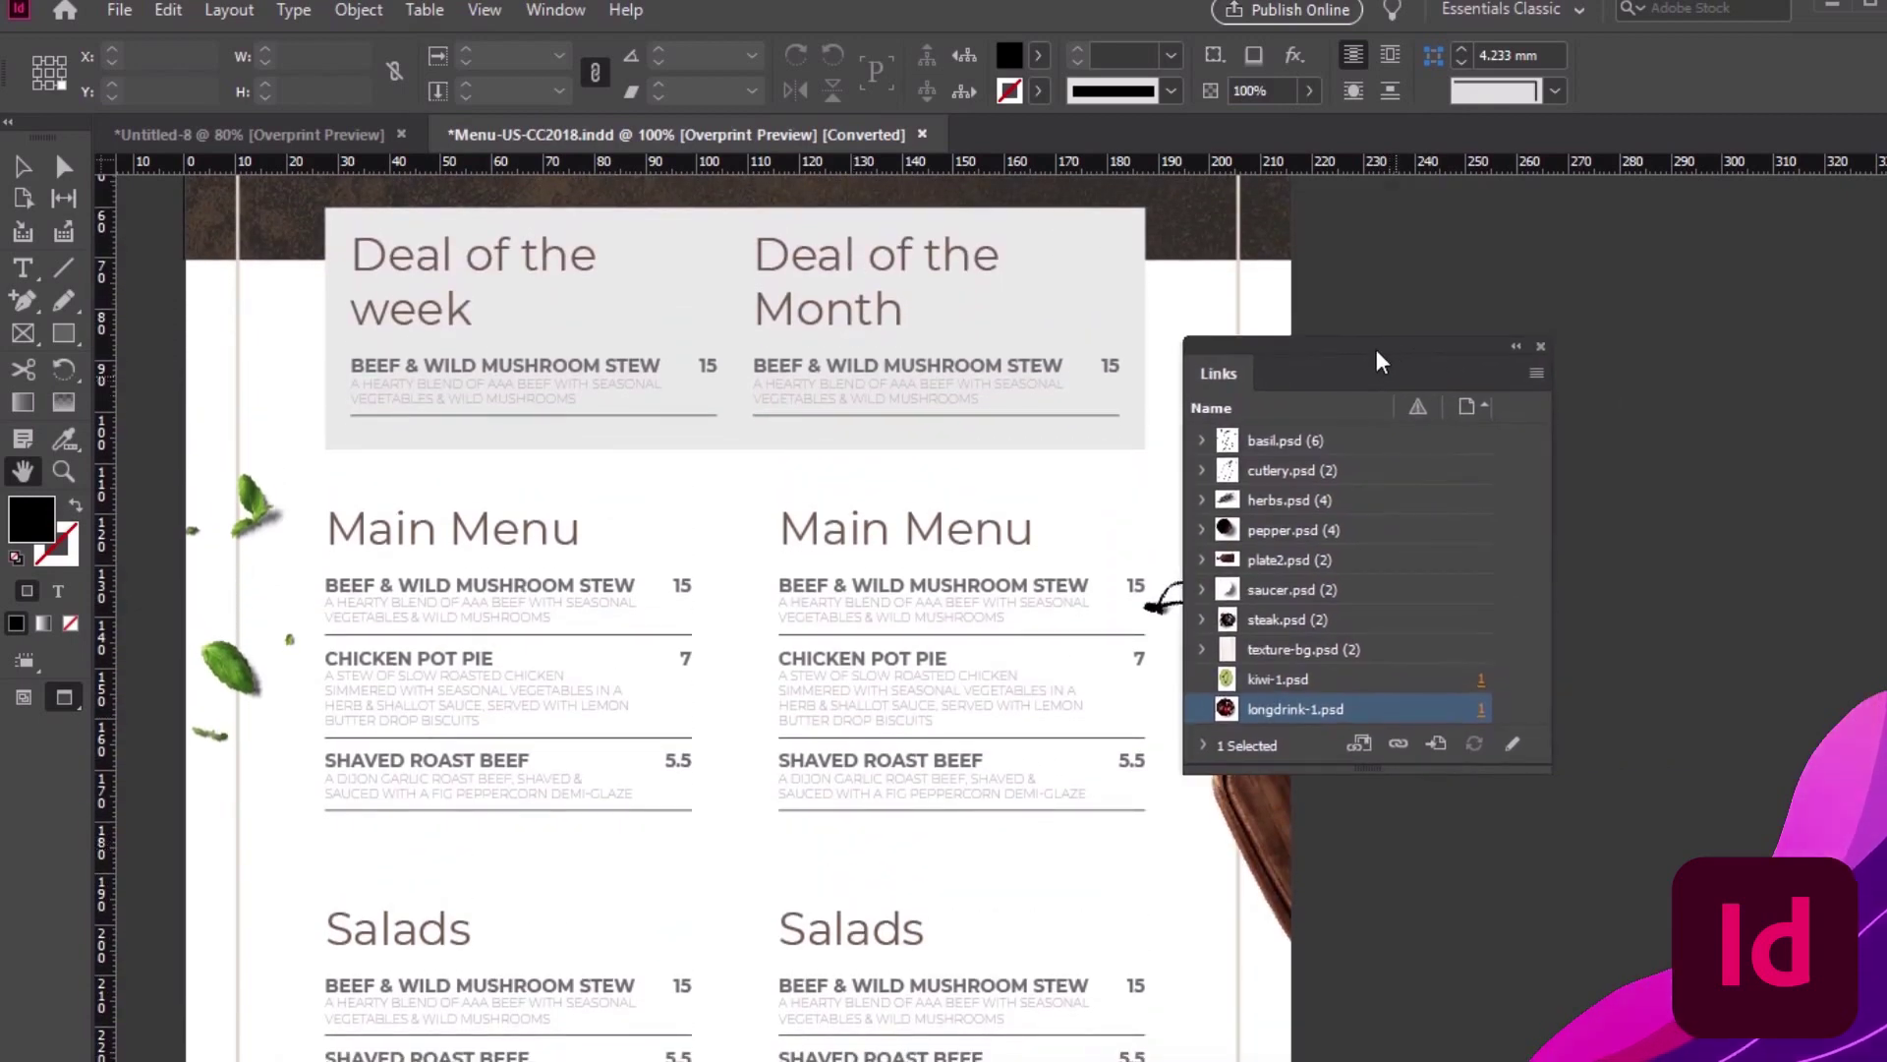
Relink all instances of basil.psd to the basil file in the Links folder
left_click(556, 10)
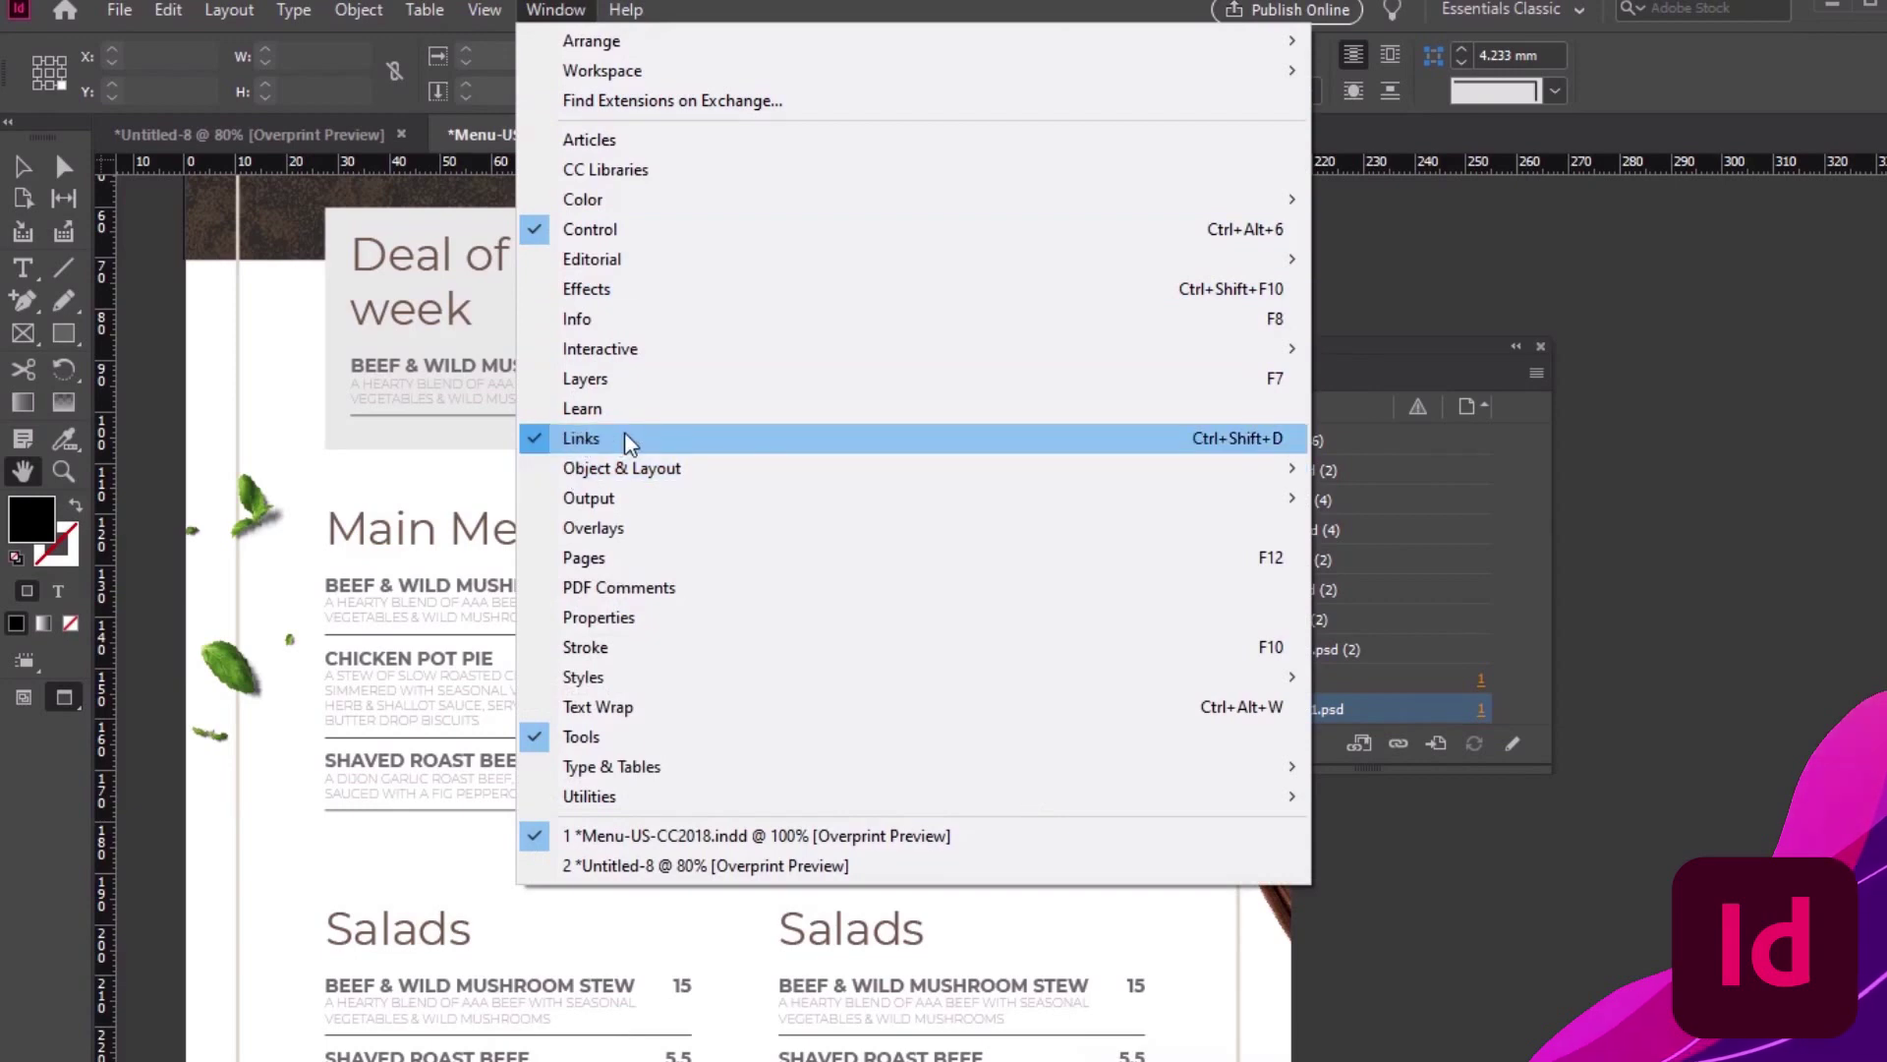
left_click(728, 442)
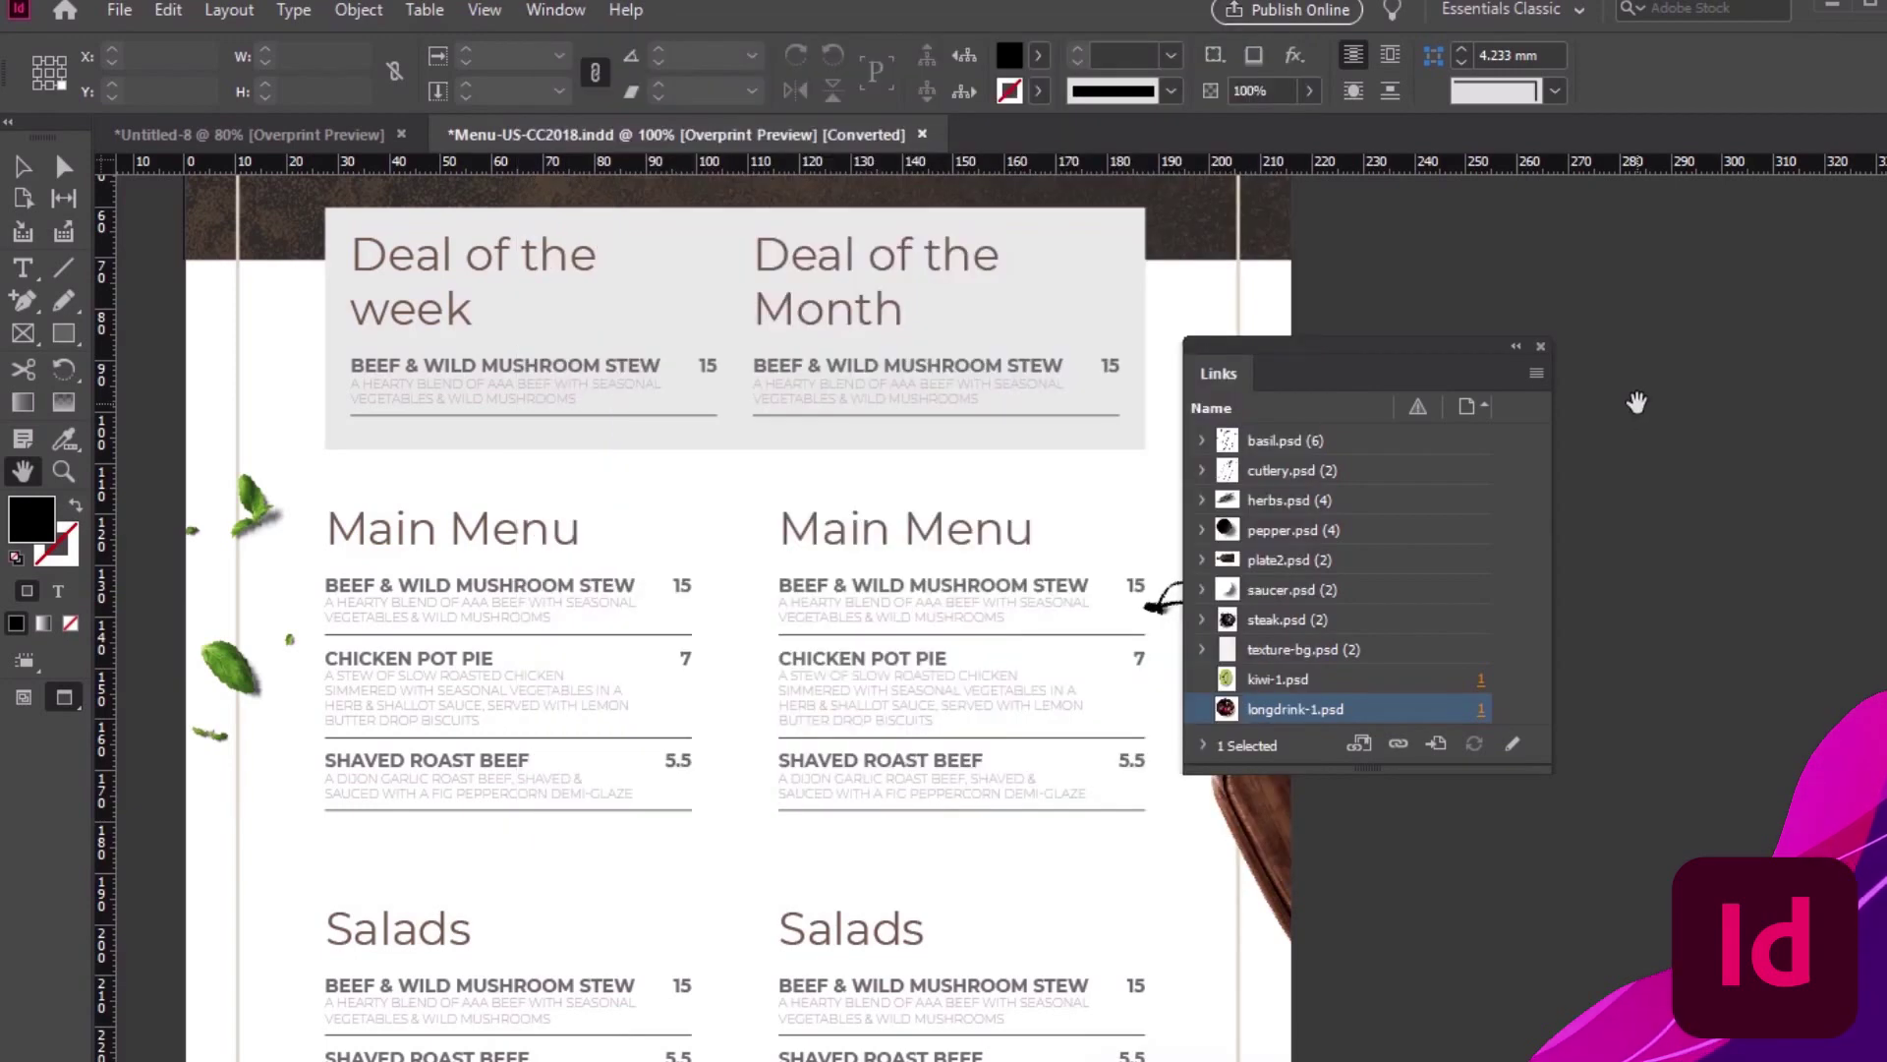
left_click(1273, 439)
right_click(1273, 437)
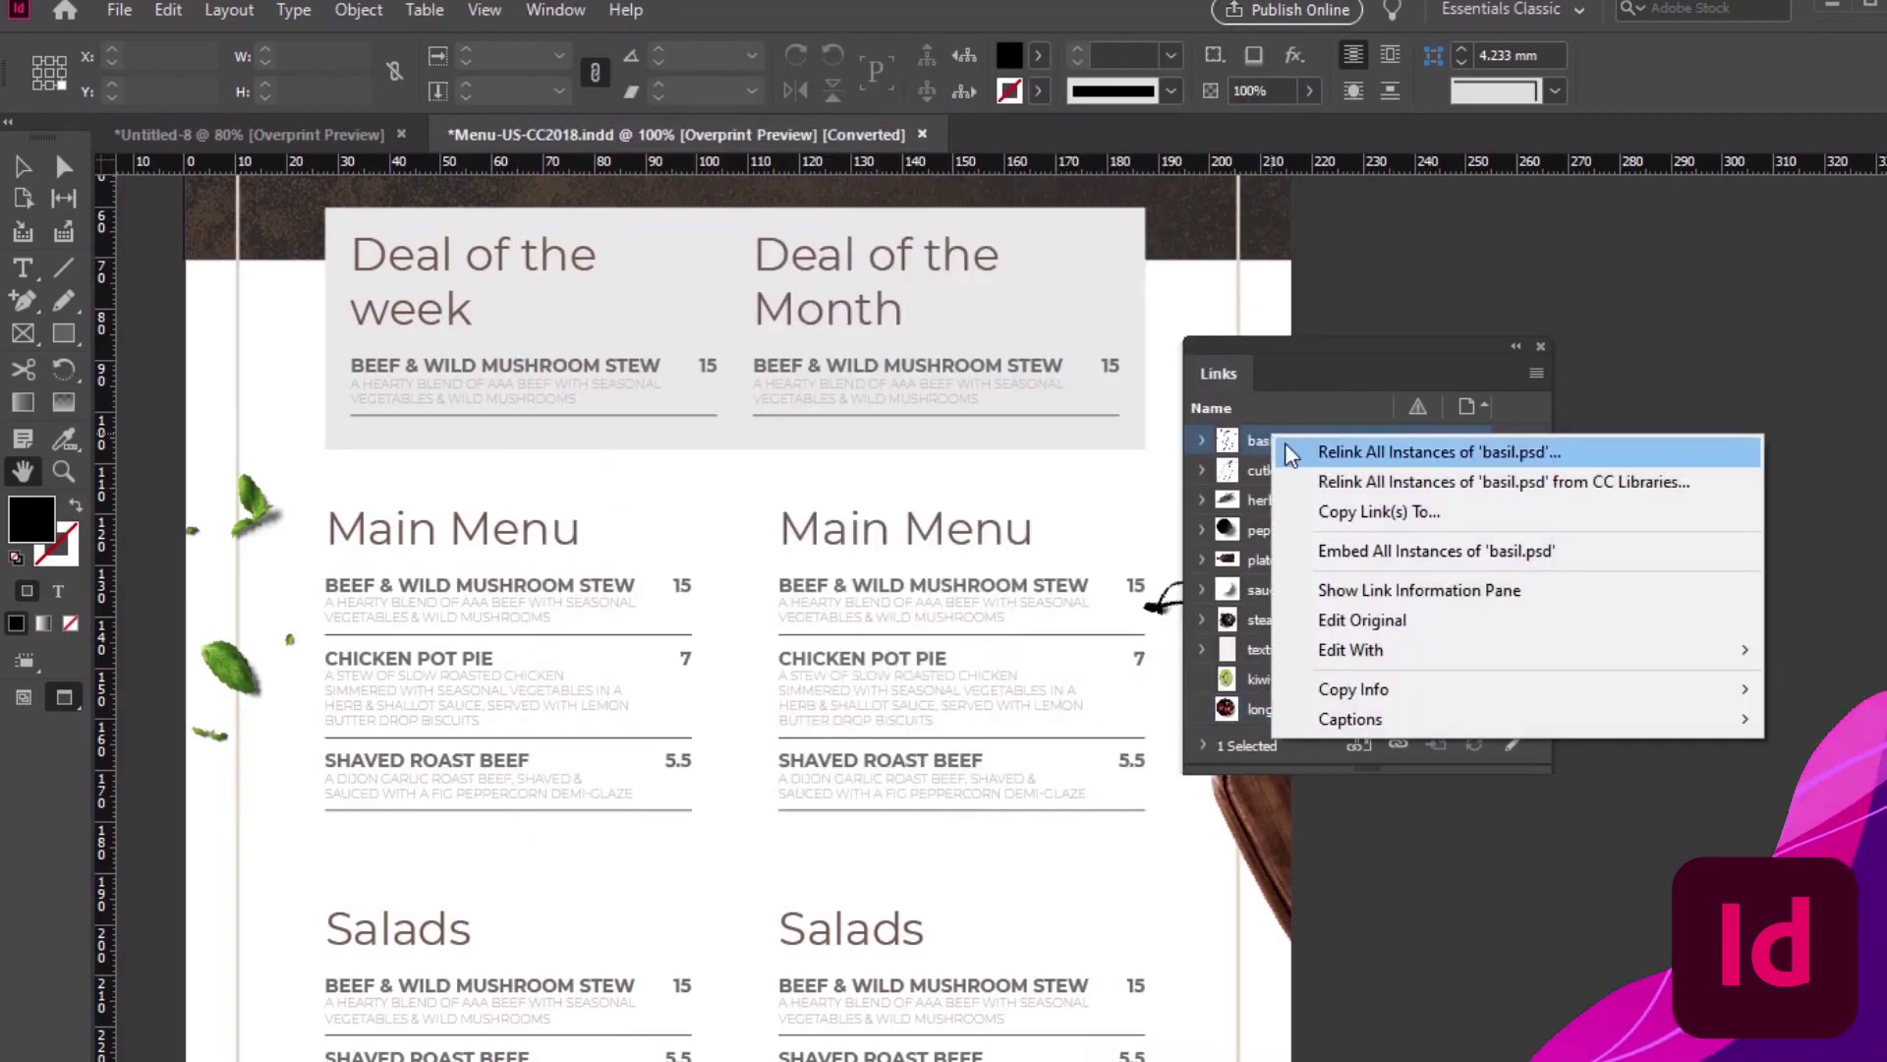
left_click(1474, 453)
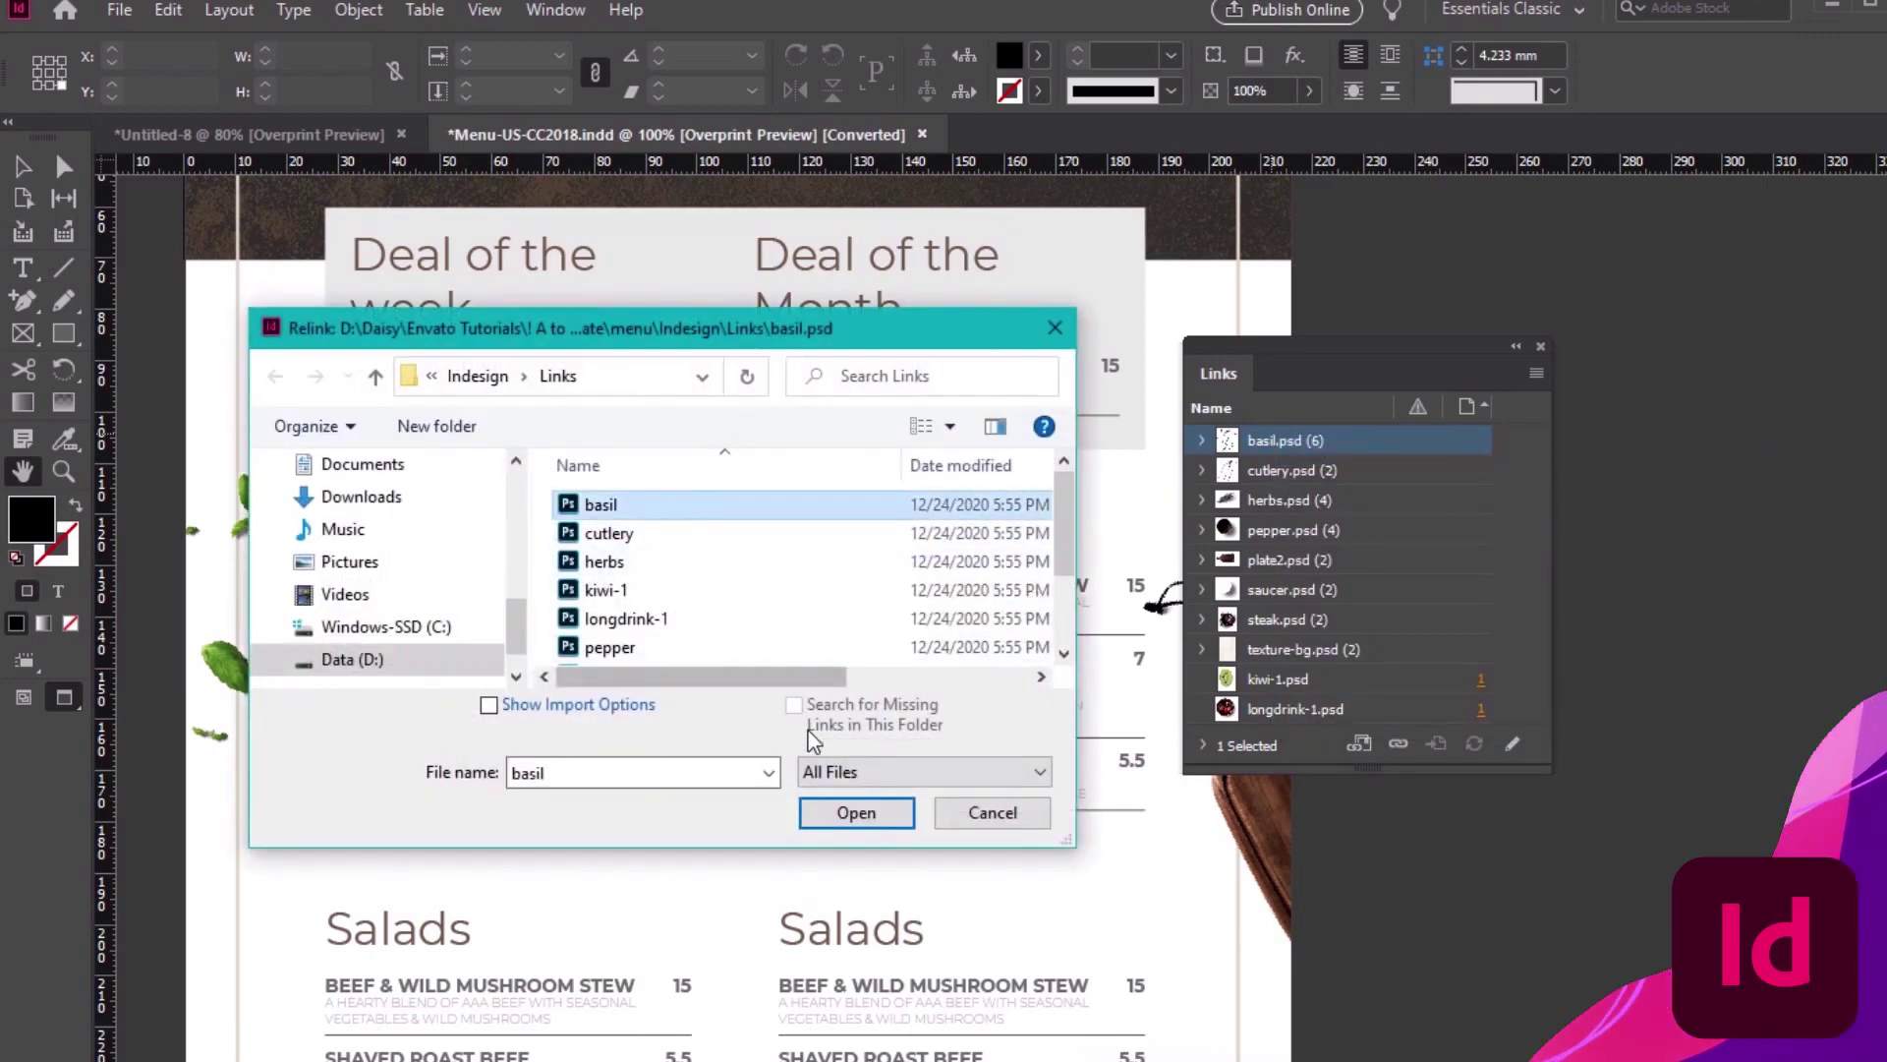
left_click(855, 814)
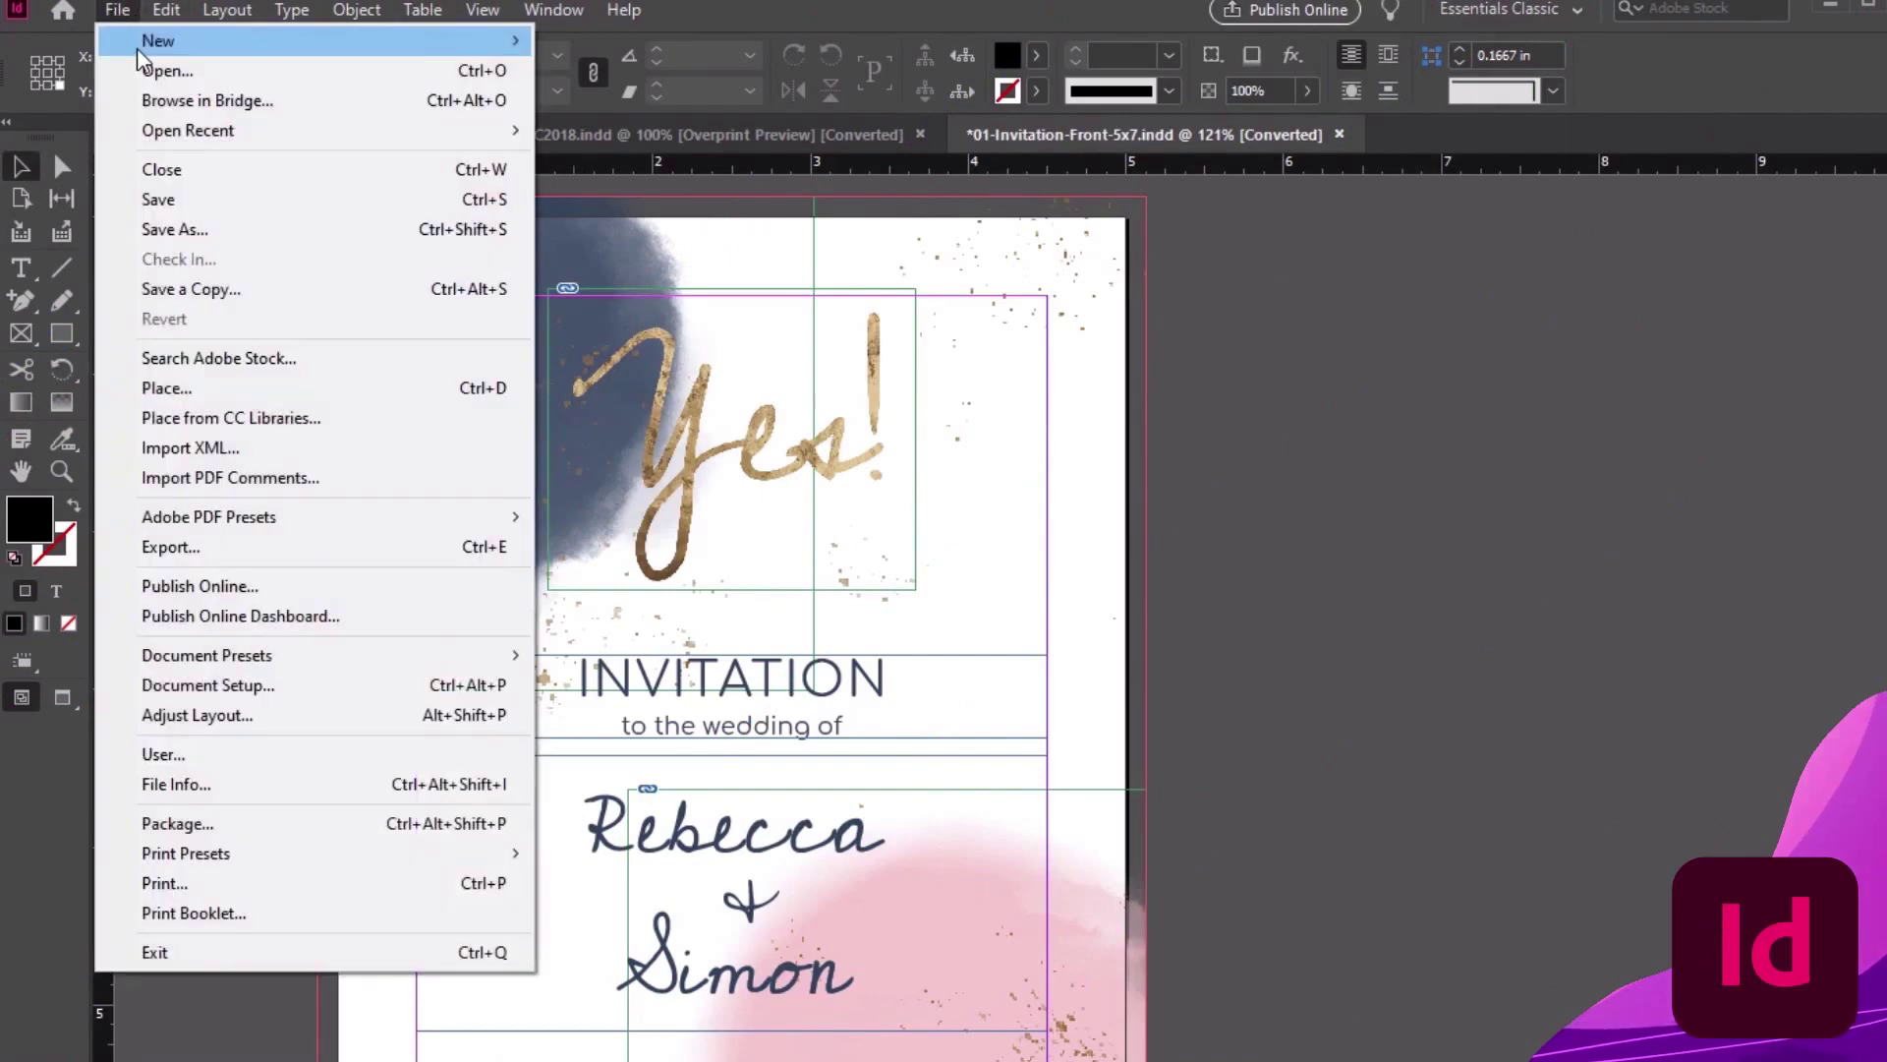
View the New Document and Document Setup settings, closing both without changes
key("Escape")
key("ctrl+n")
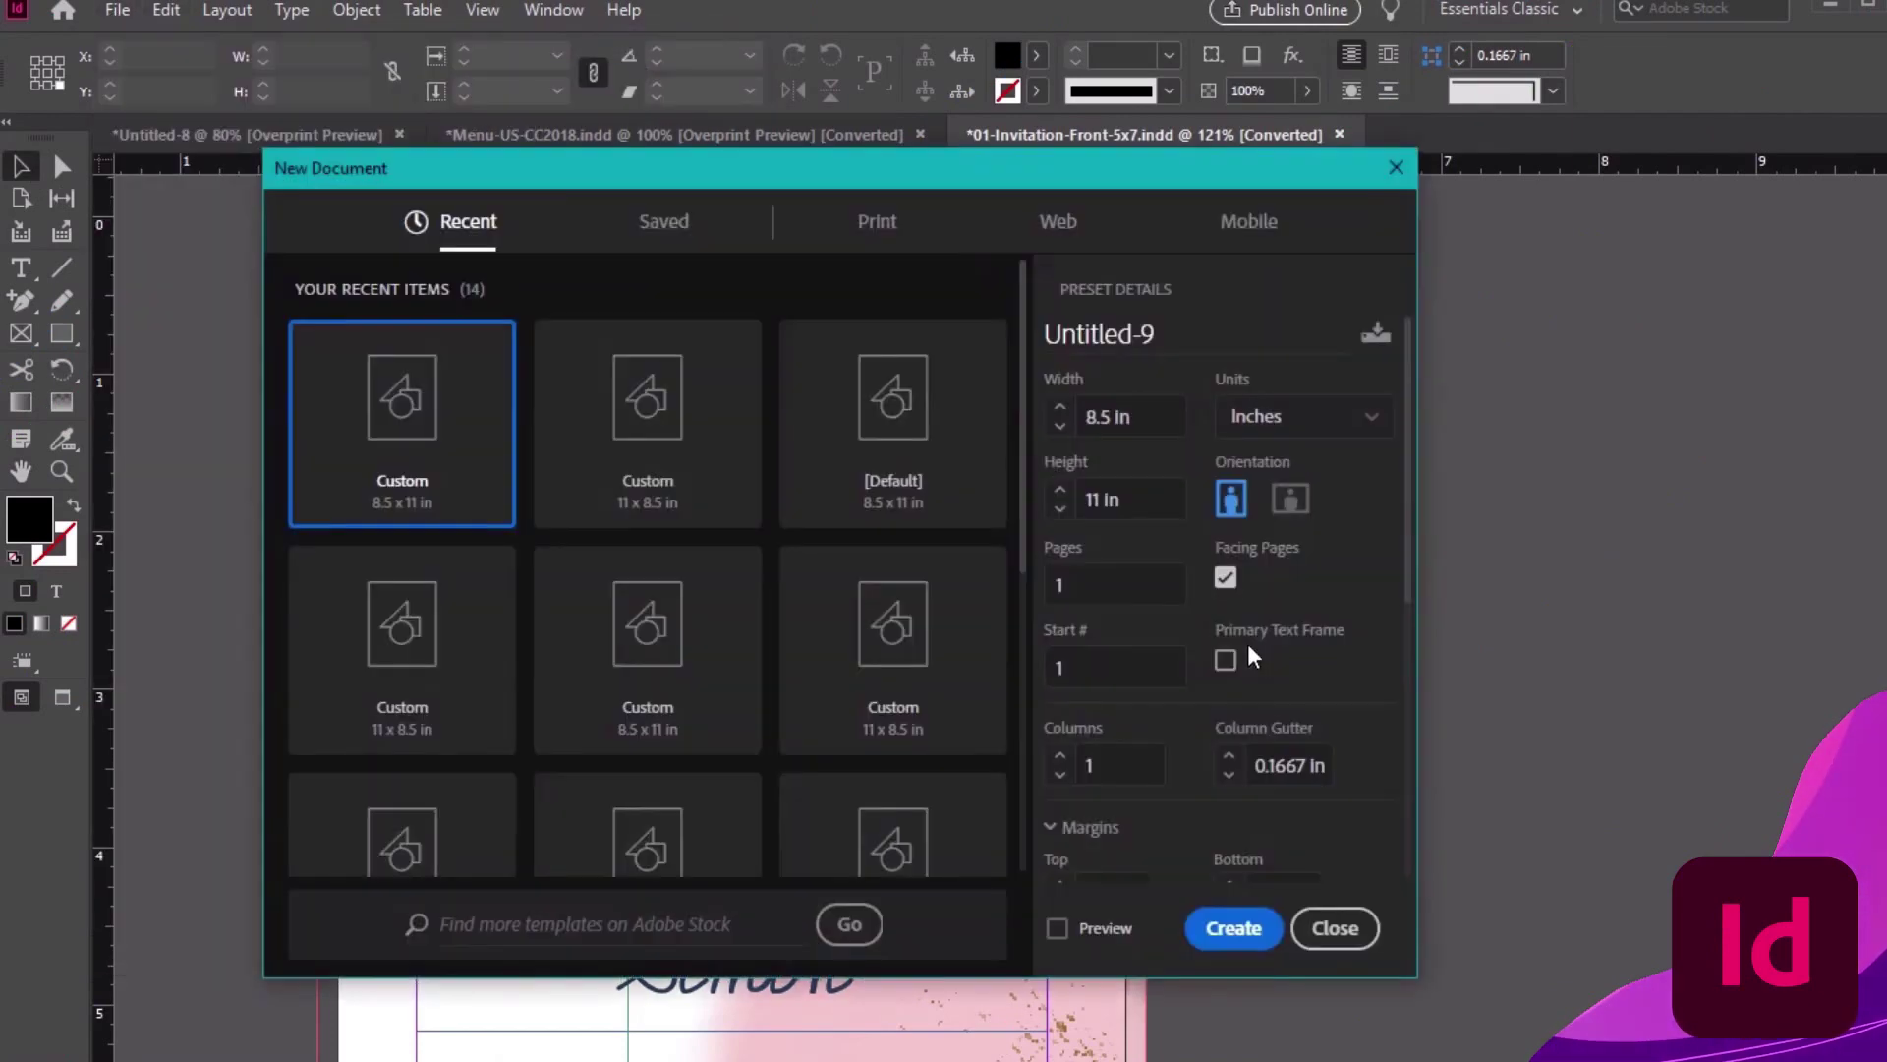
scroll(1265, 615, "down", 5)
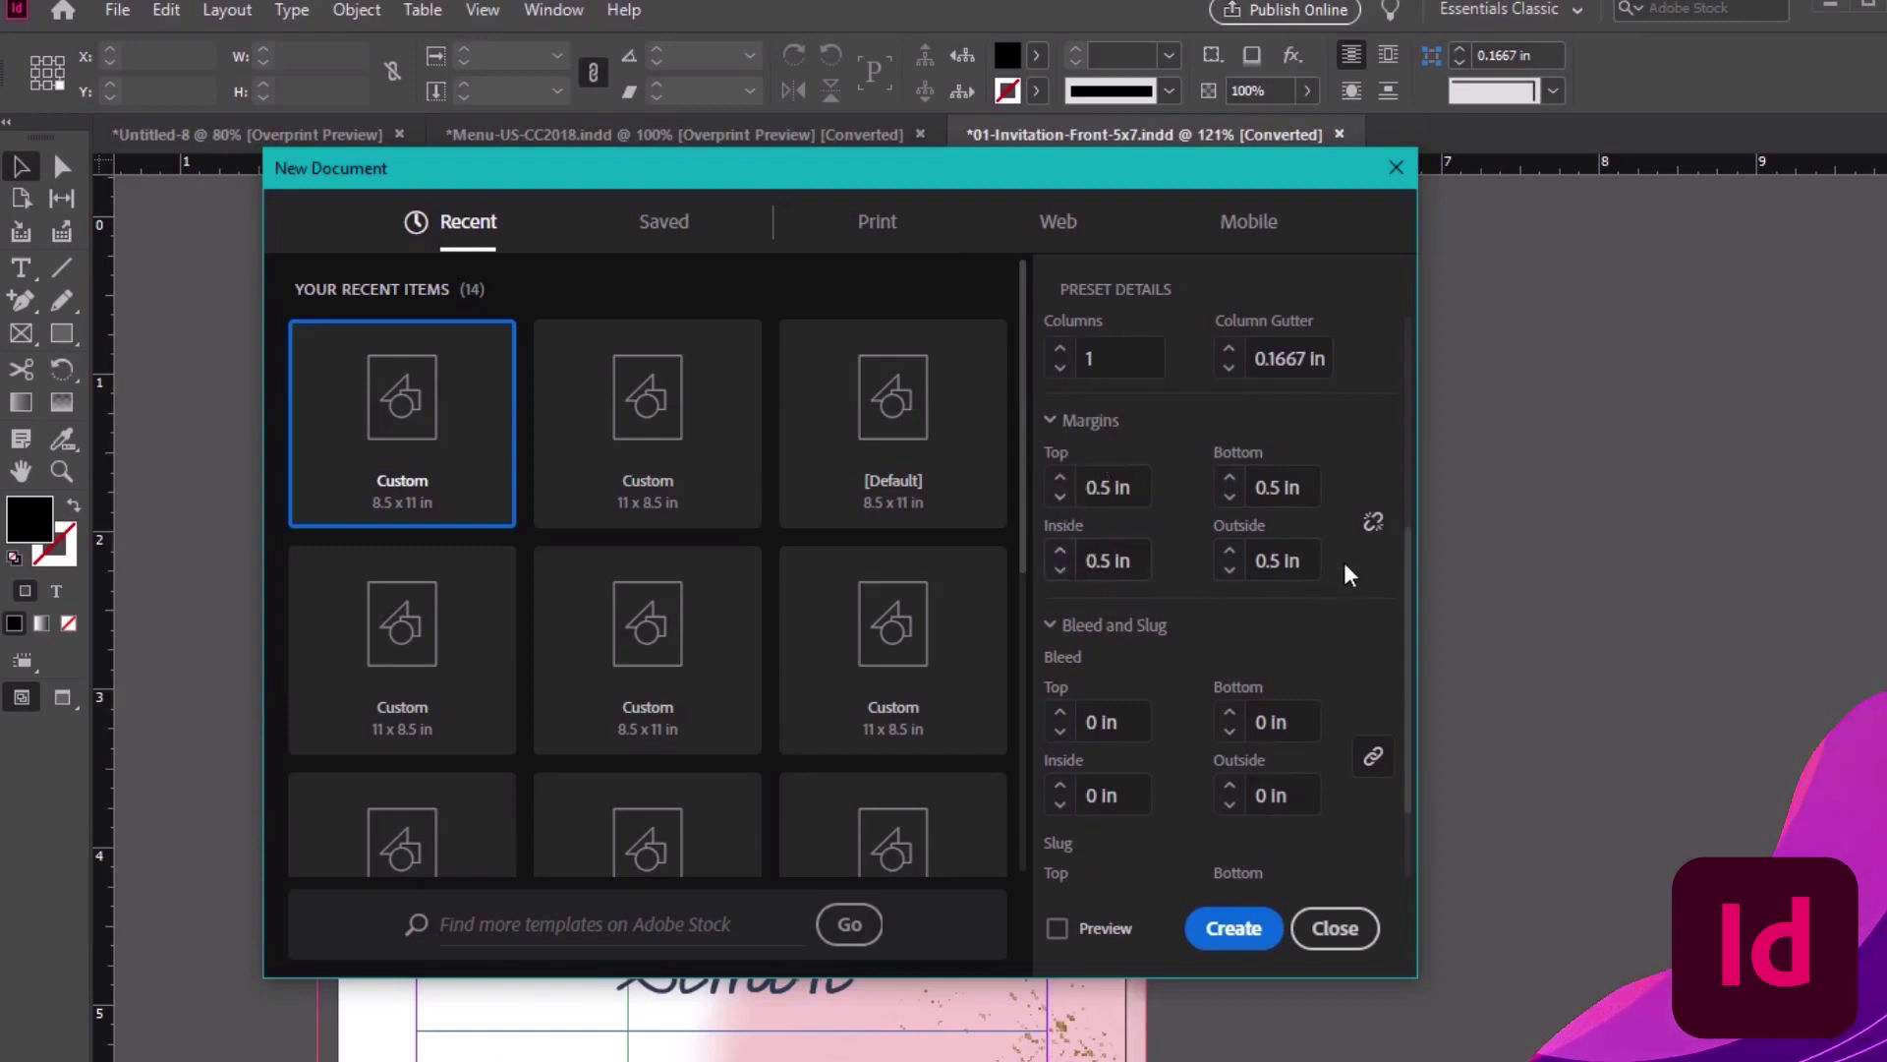
left_click(1335, 928)
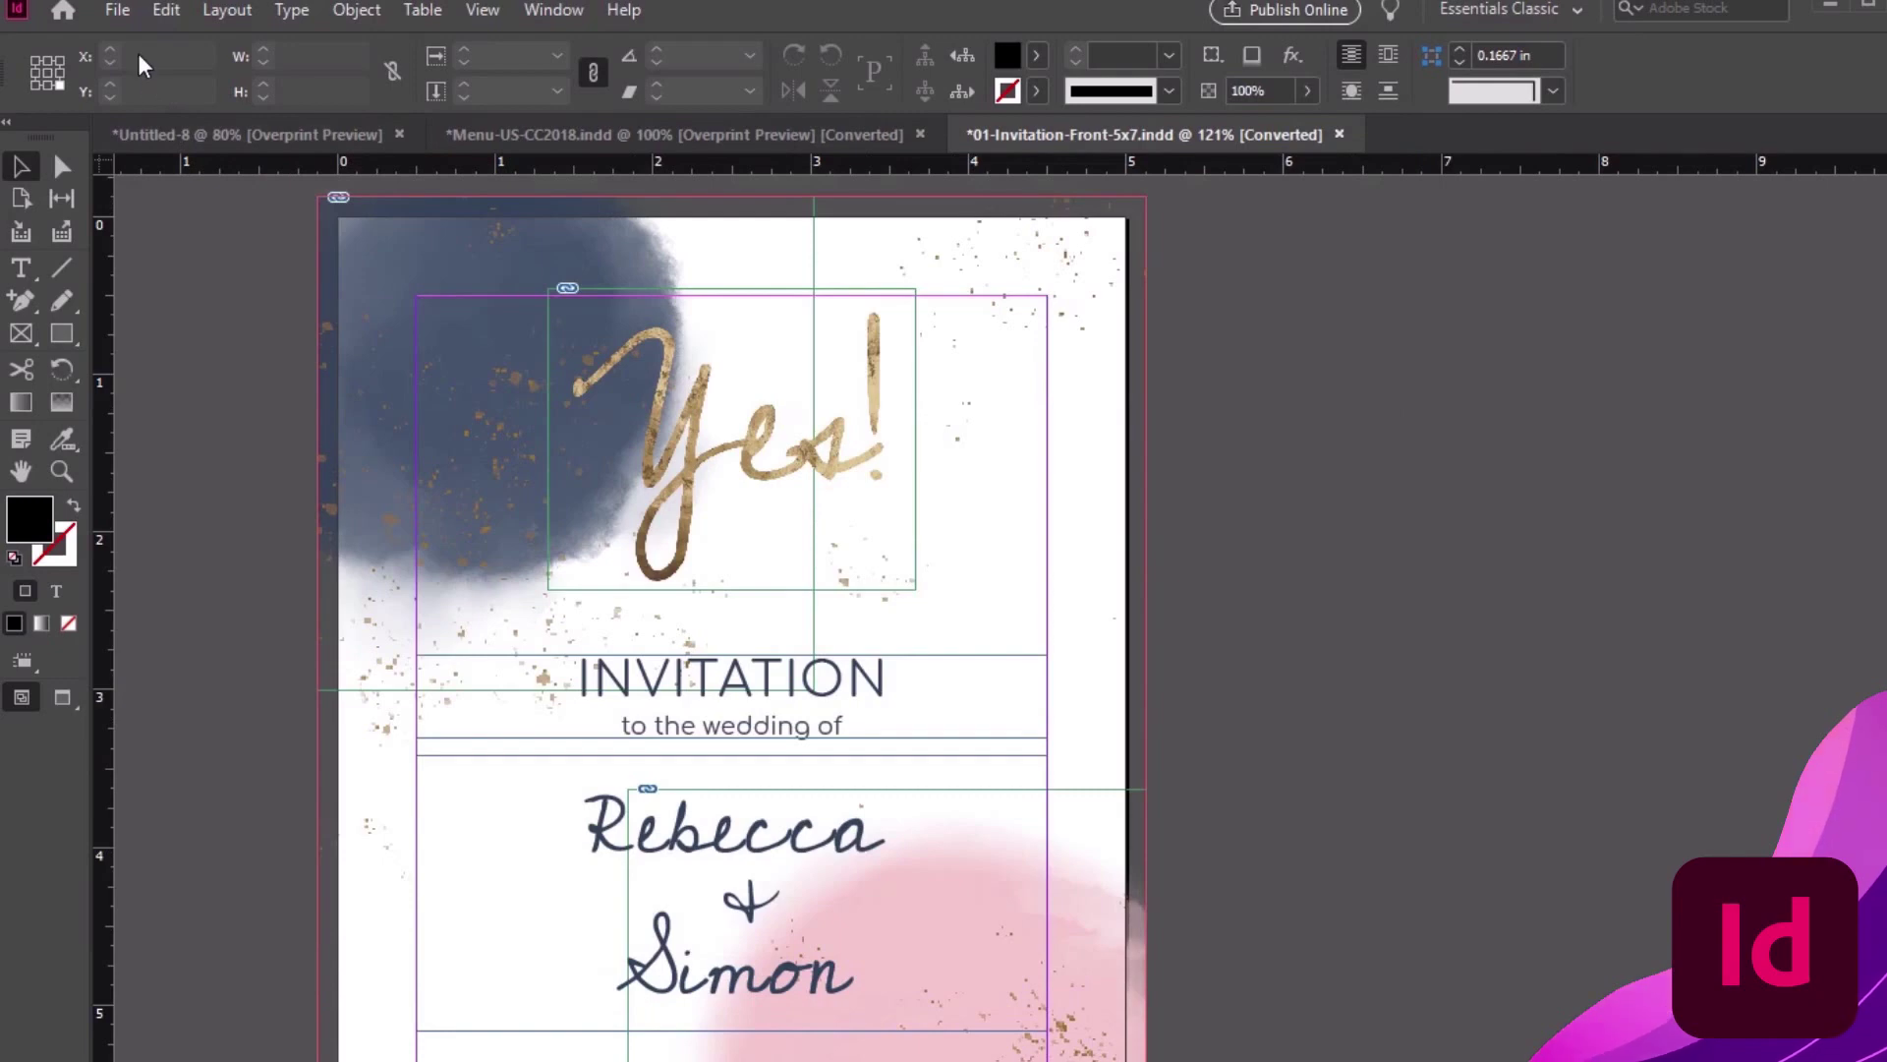
left_click(114, 10)
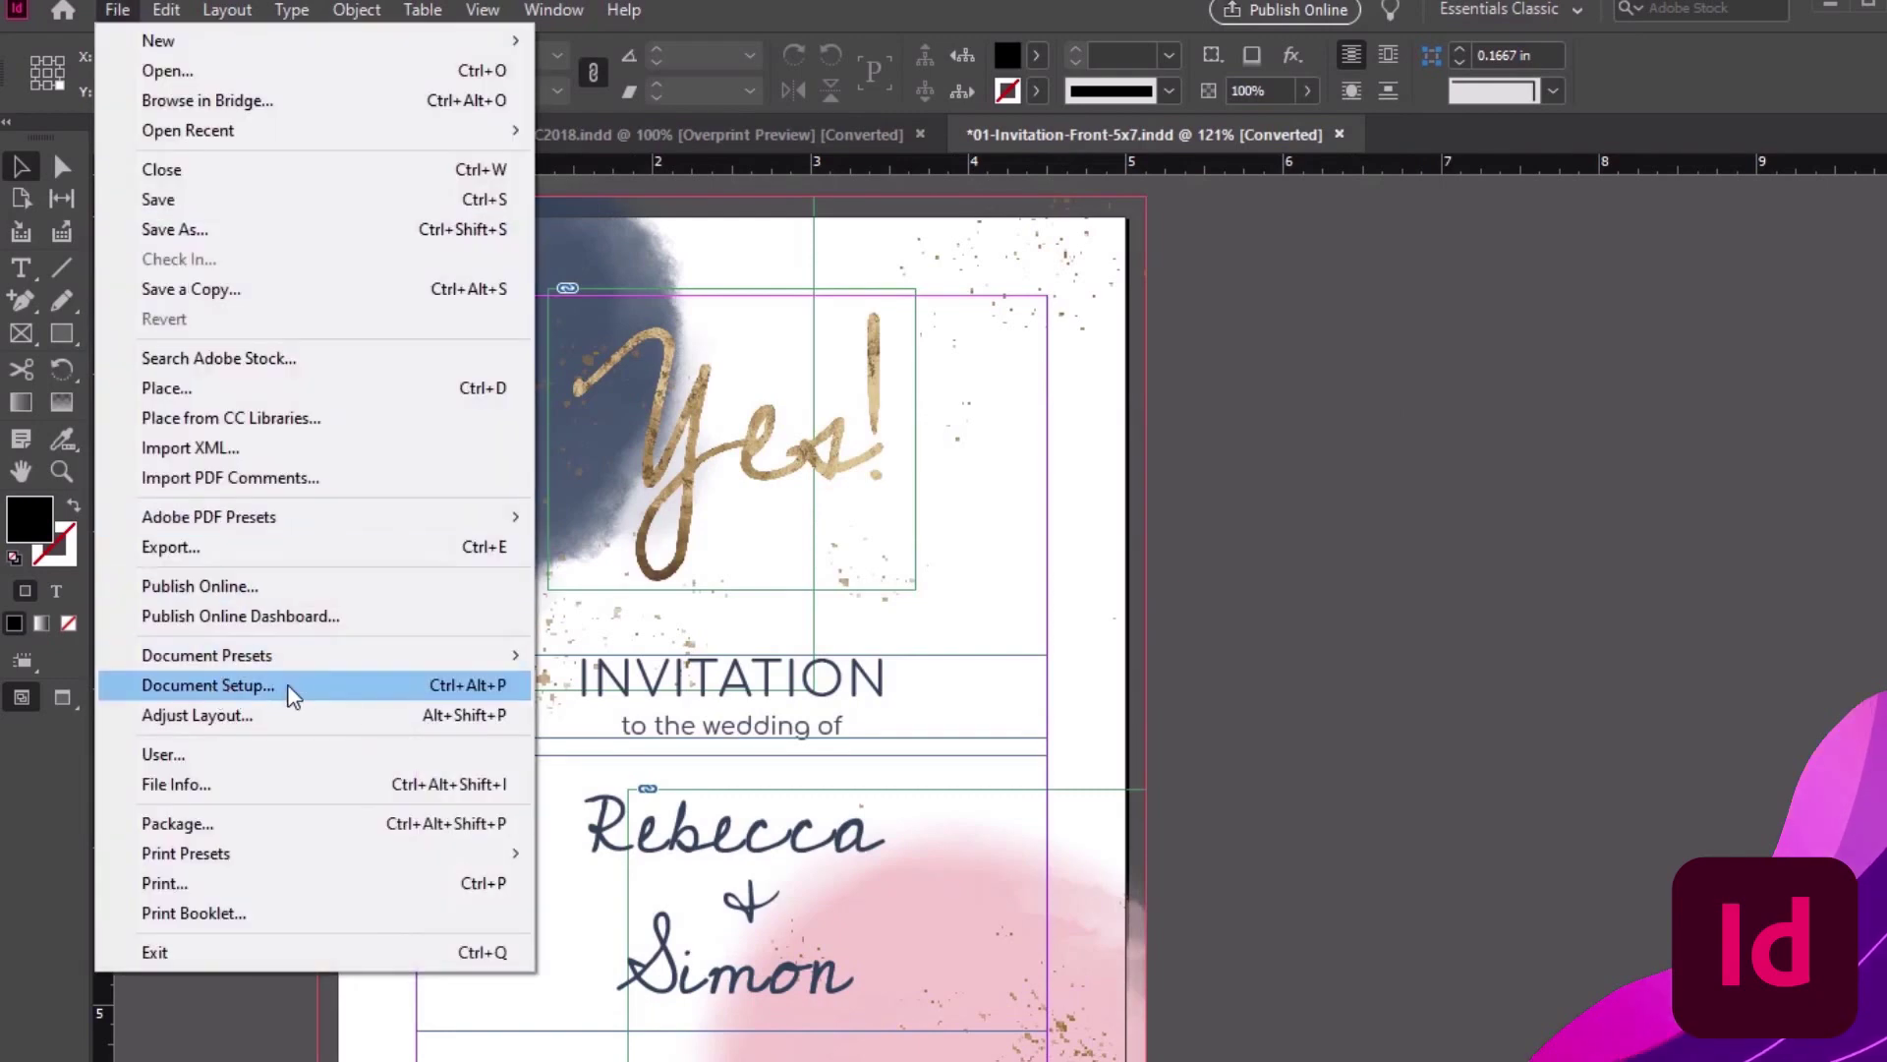
left_click(208, 685)
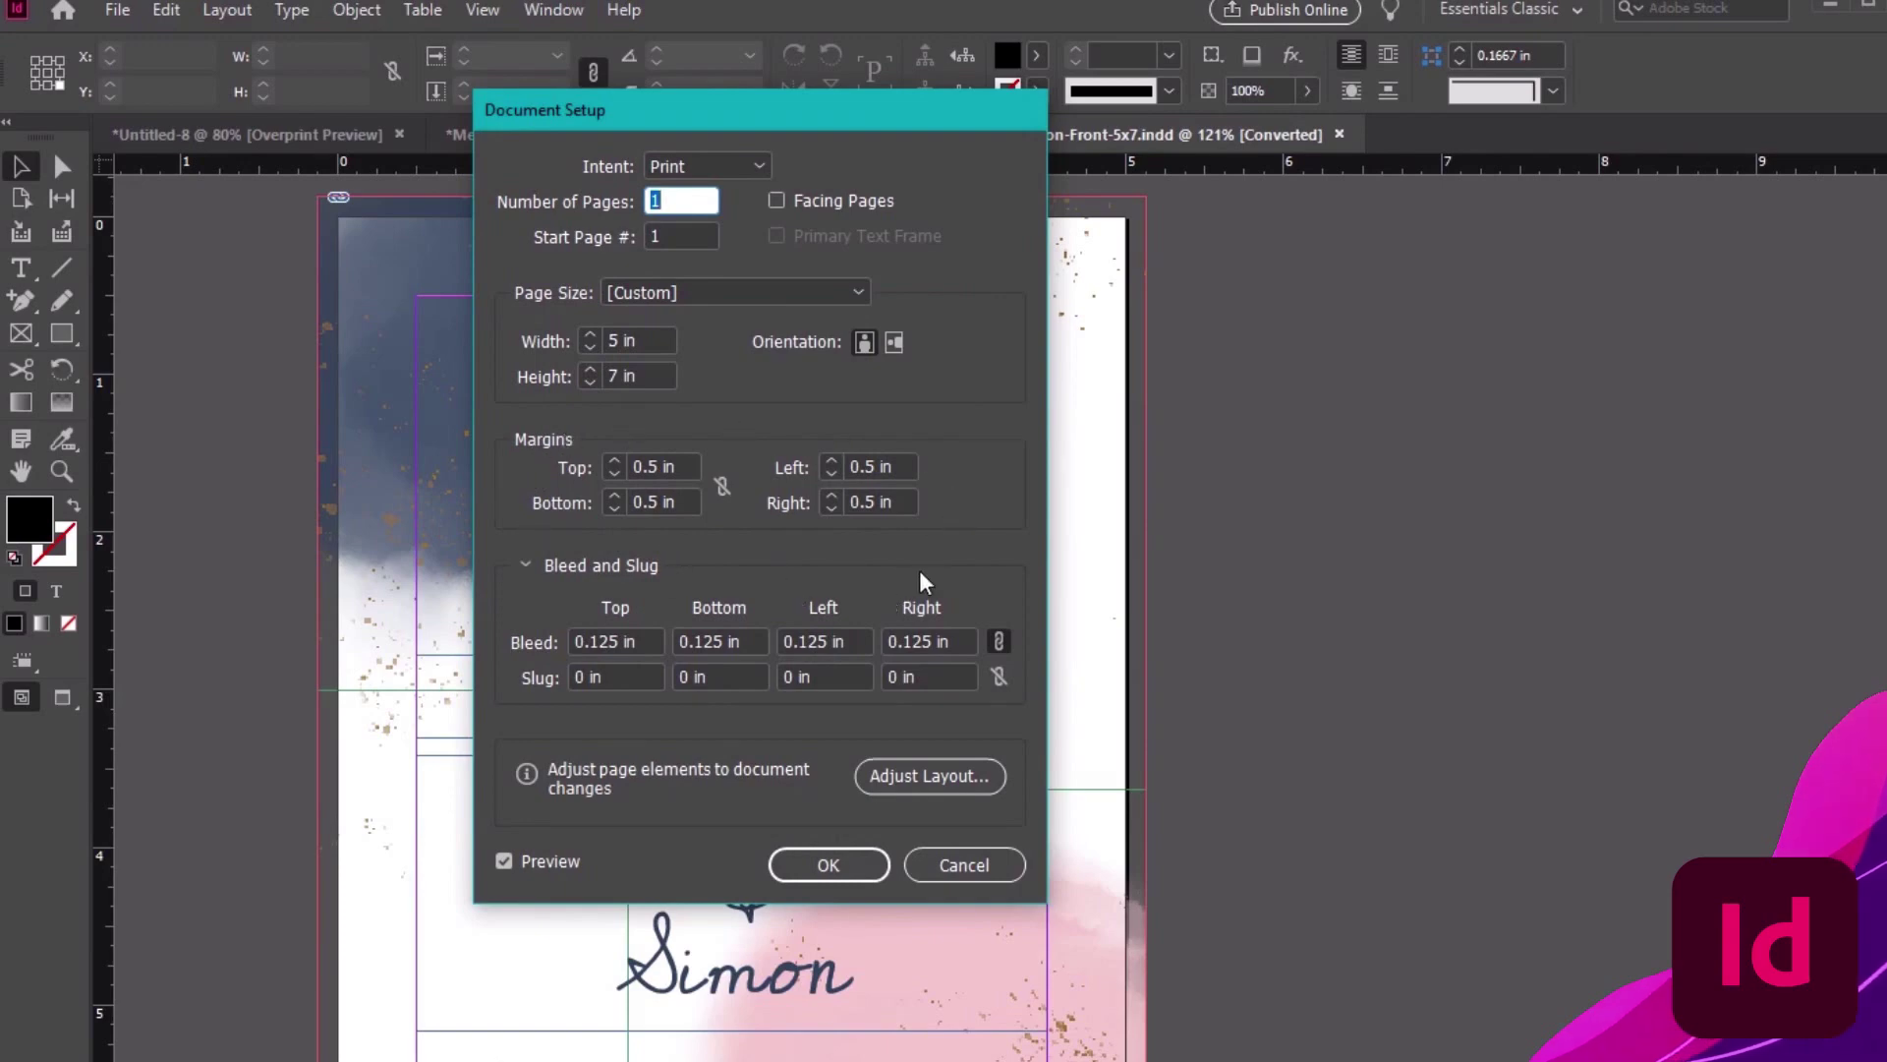
left_click(977, 865)
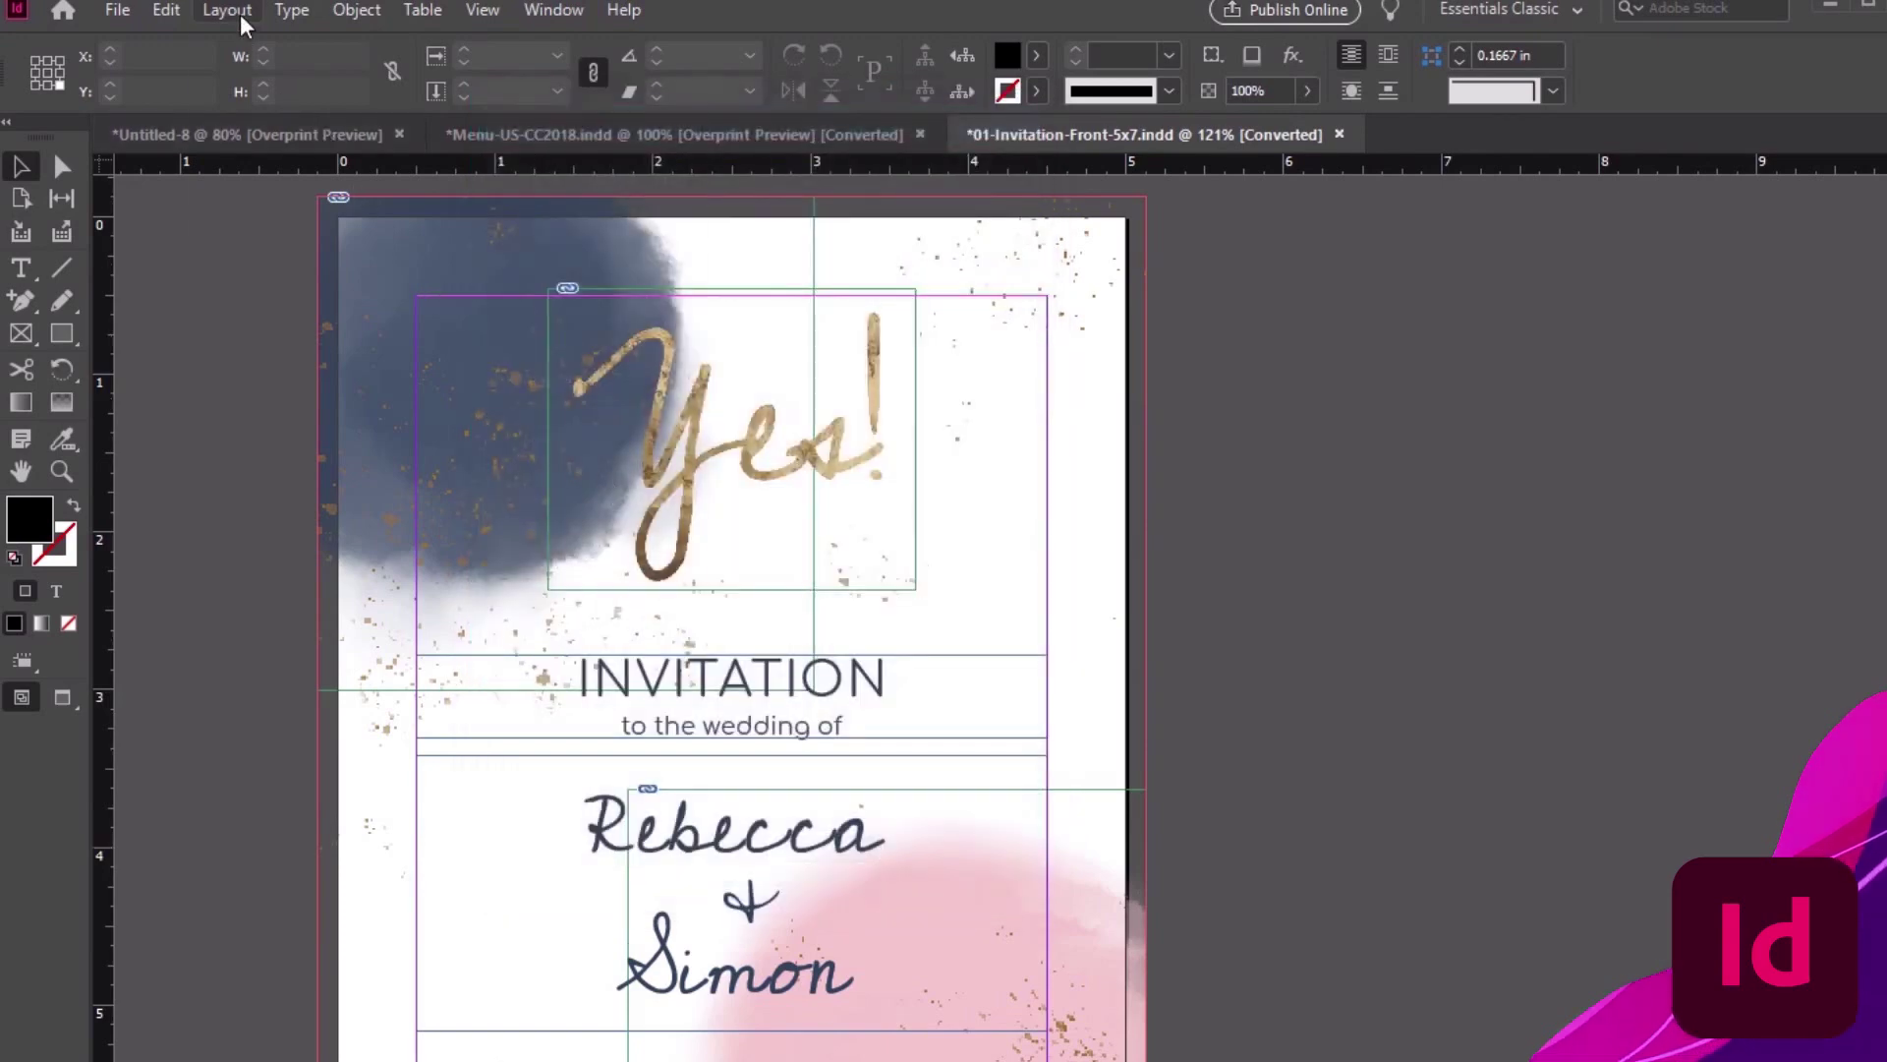
In Margins and Columns, try 2 and 3 columns, then return to one column
left_click(227, 9)
left_click(264, 75)
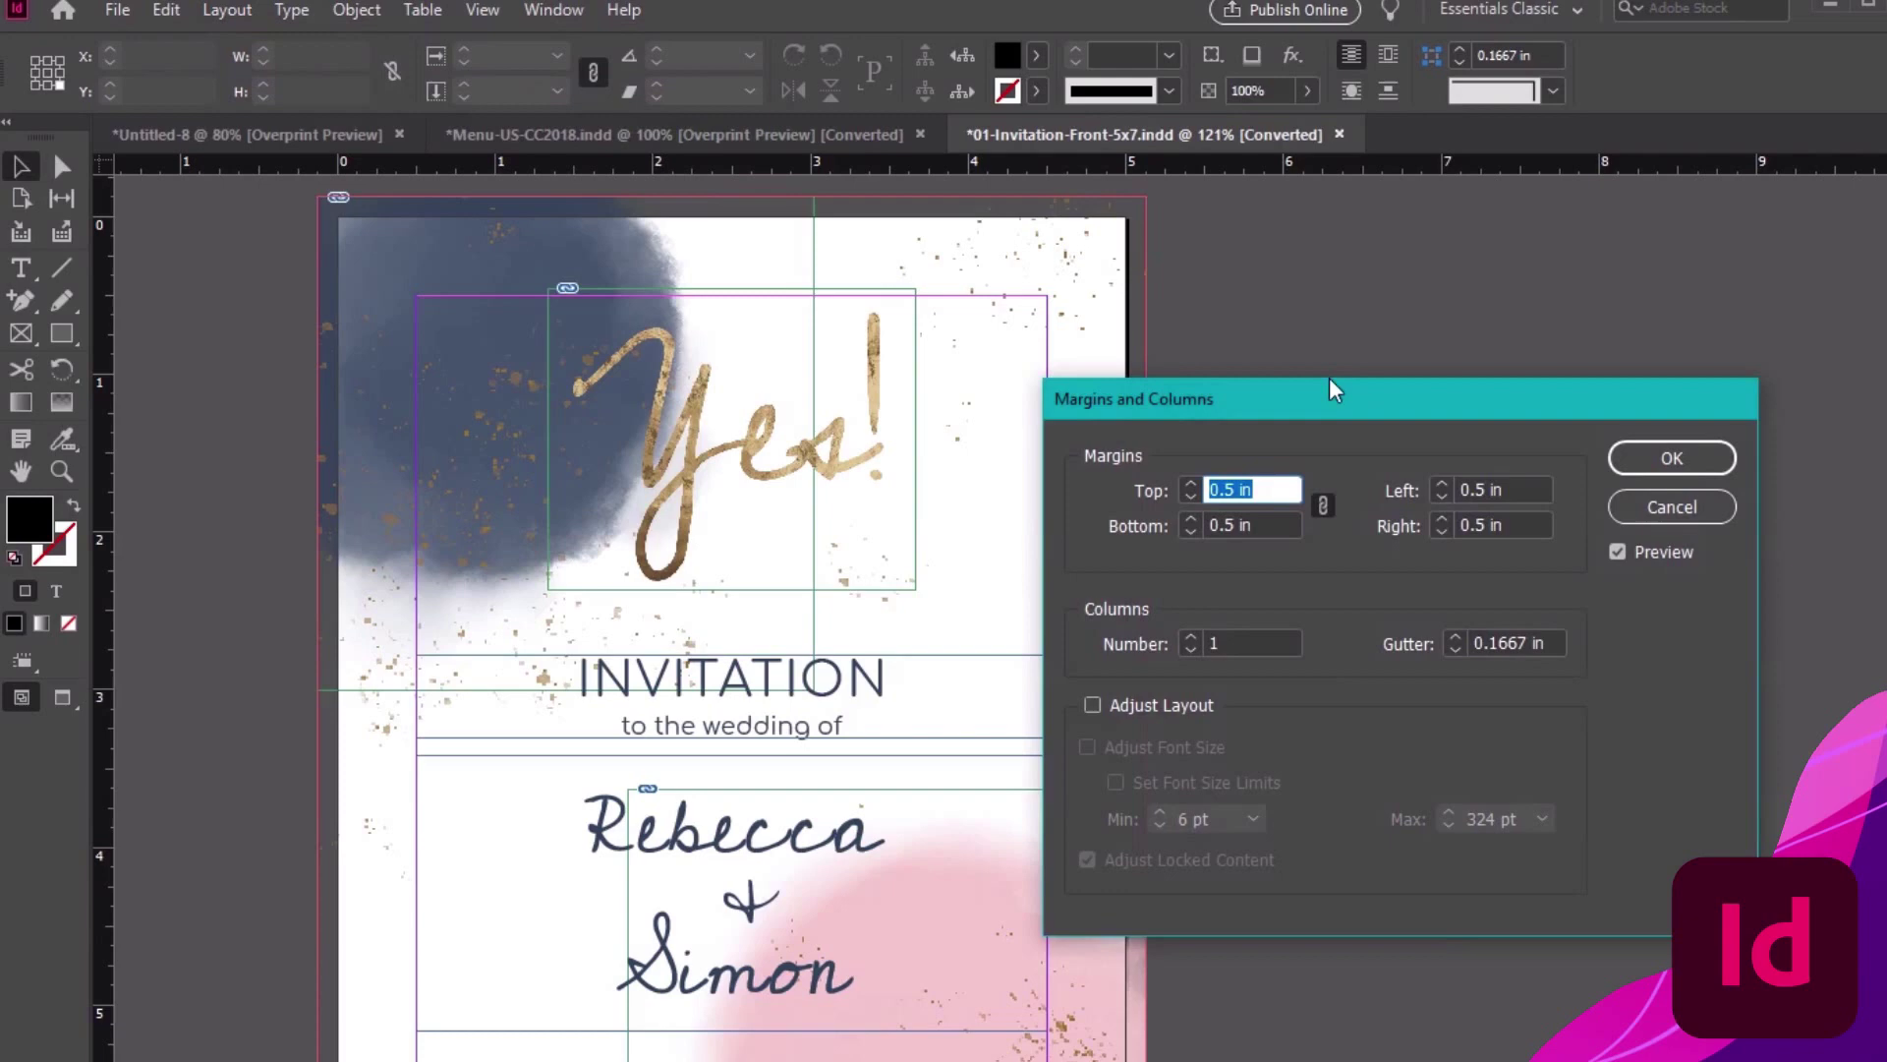
left_click_drag(1331, 388, 1291, 323)
left_click(1152, 573)
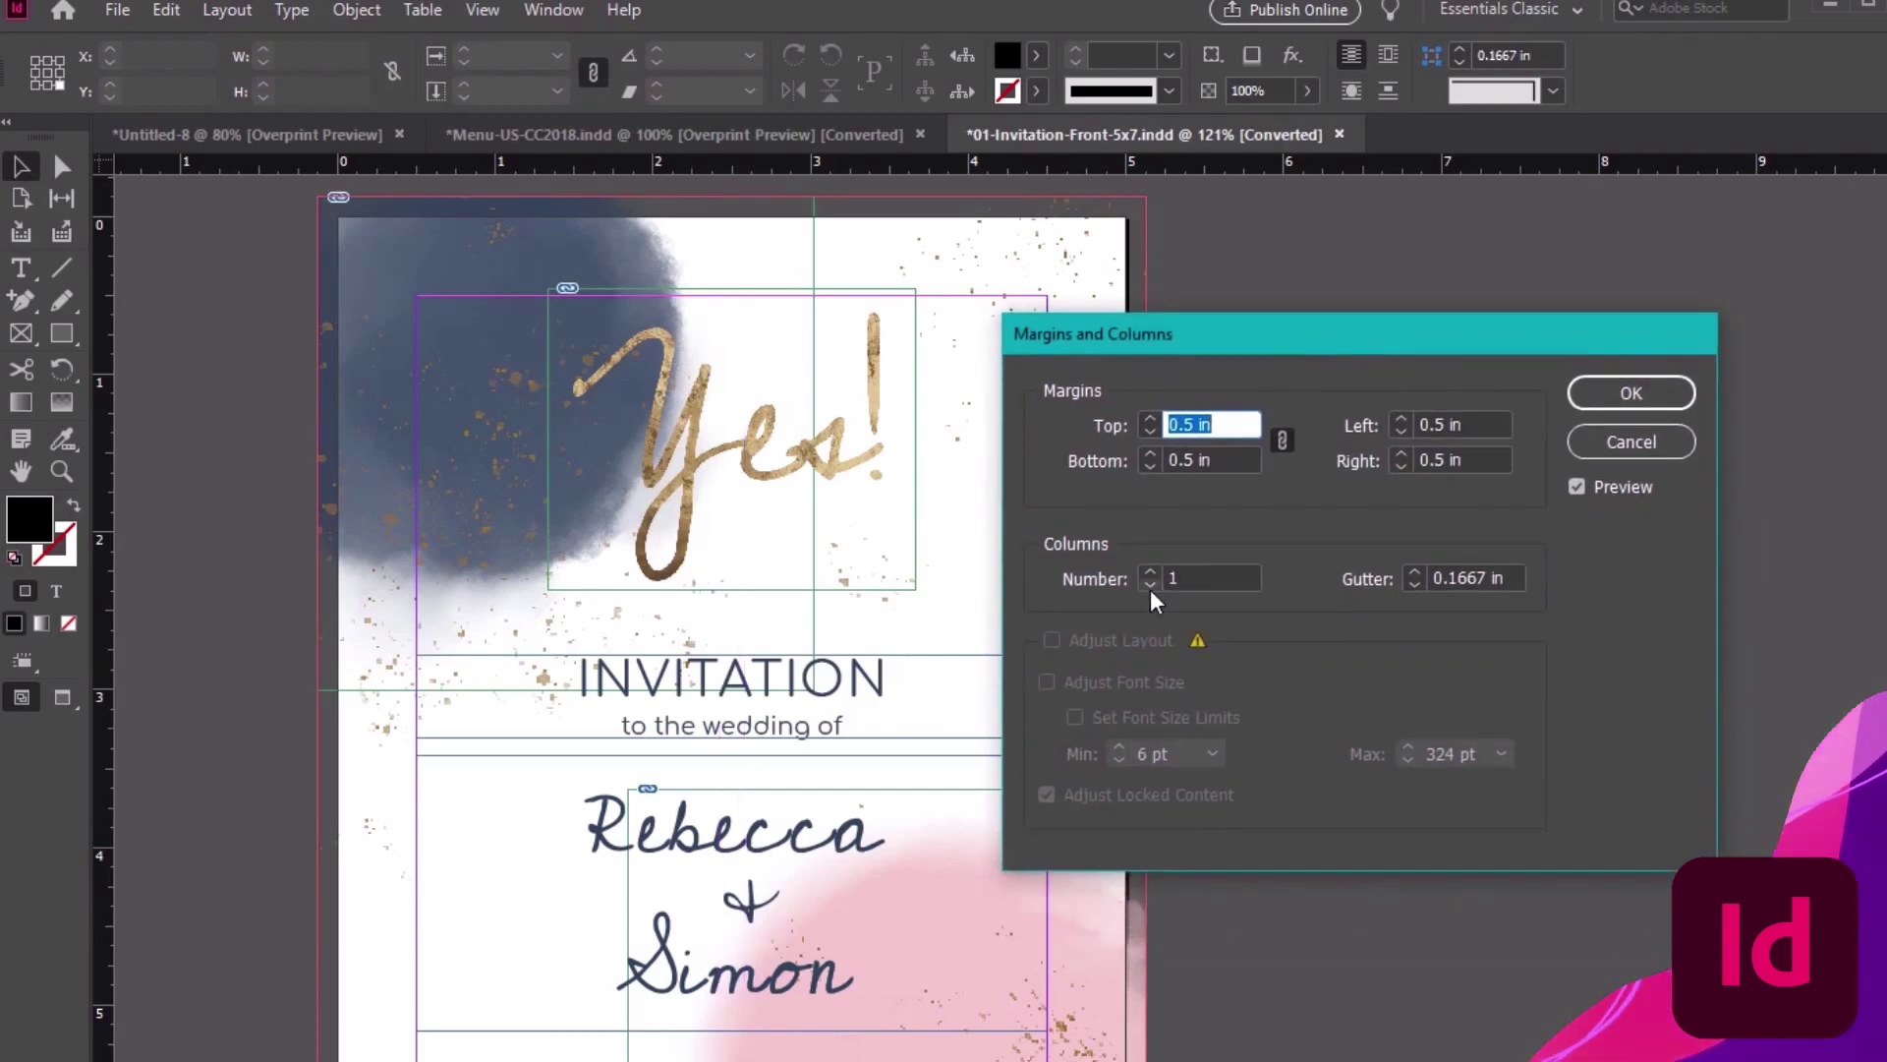
left_click(1152, 570)
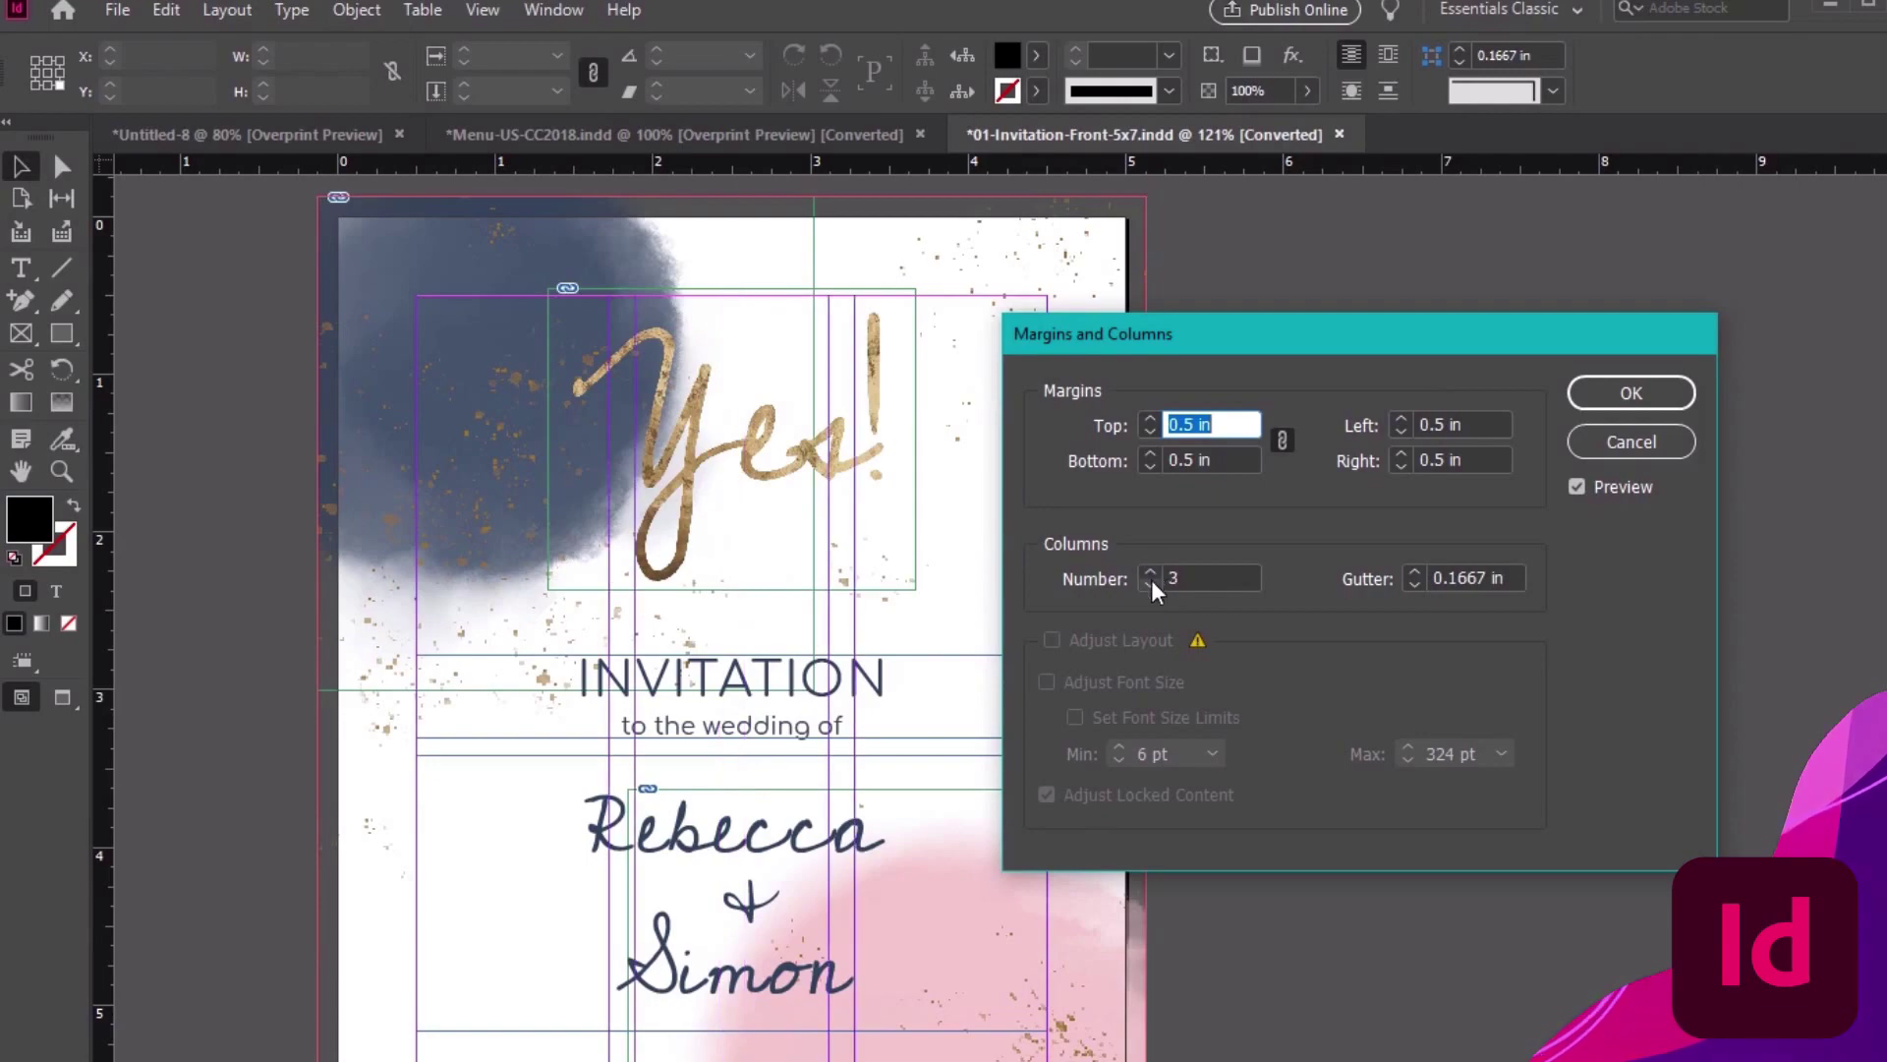
left_click(1152, 586)
left_click(1152, 586)
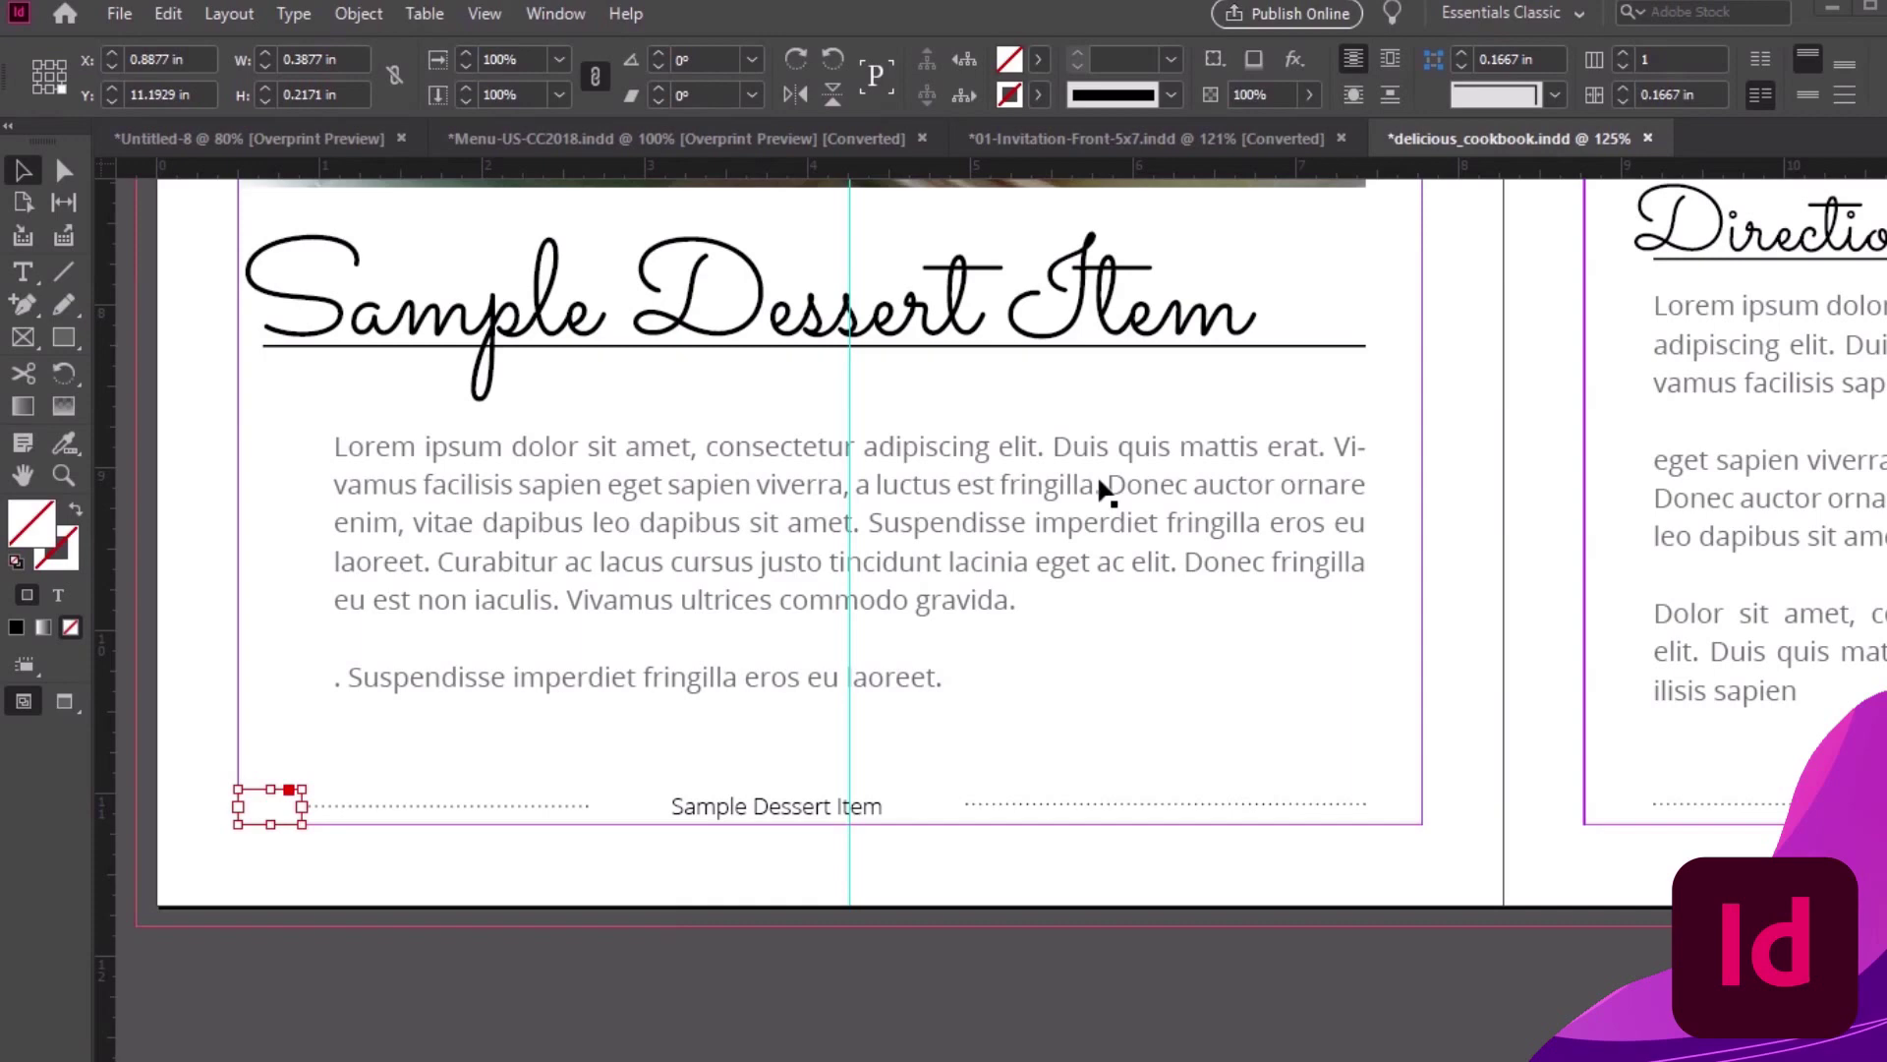
Insert a Current Page Number marker into the footer text frame
left_click(36, 276)
left_click(265, 803)
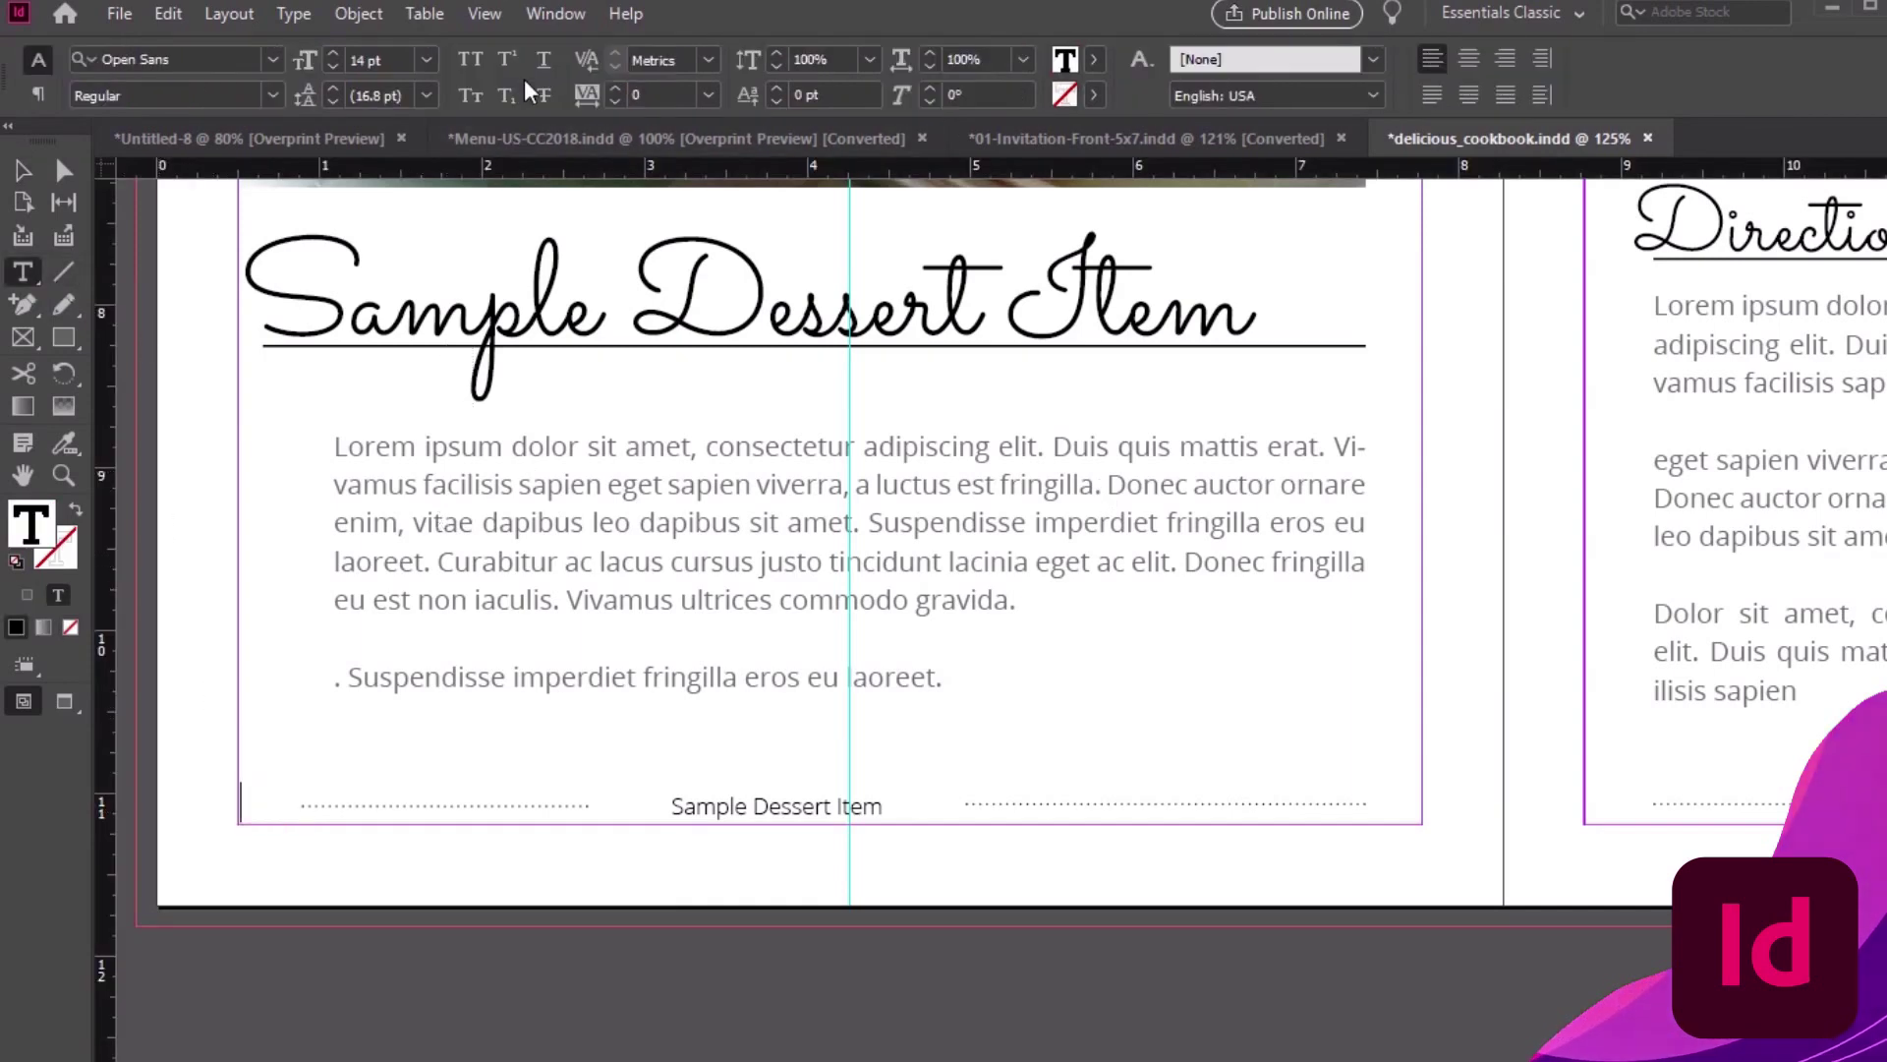
left_click(295, 16)
mouse_move(403, 826)
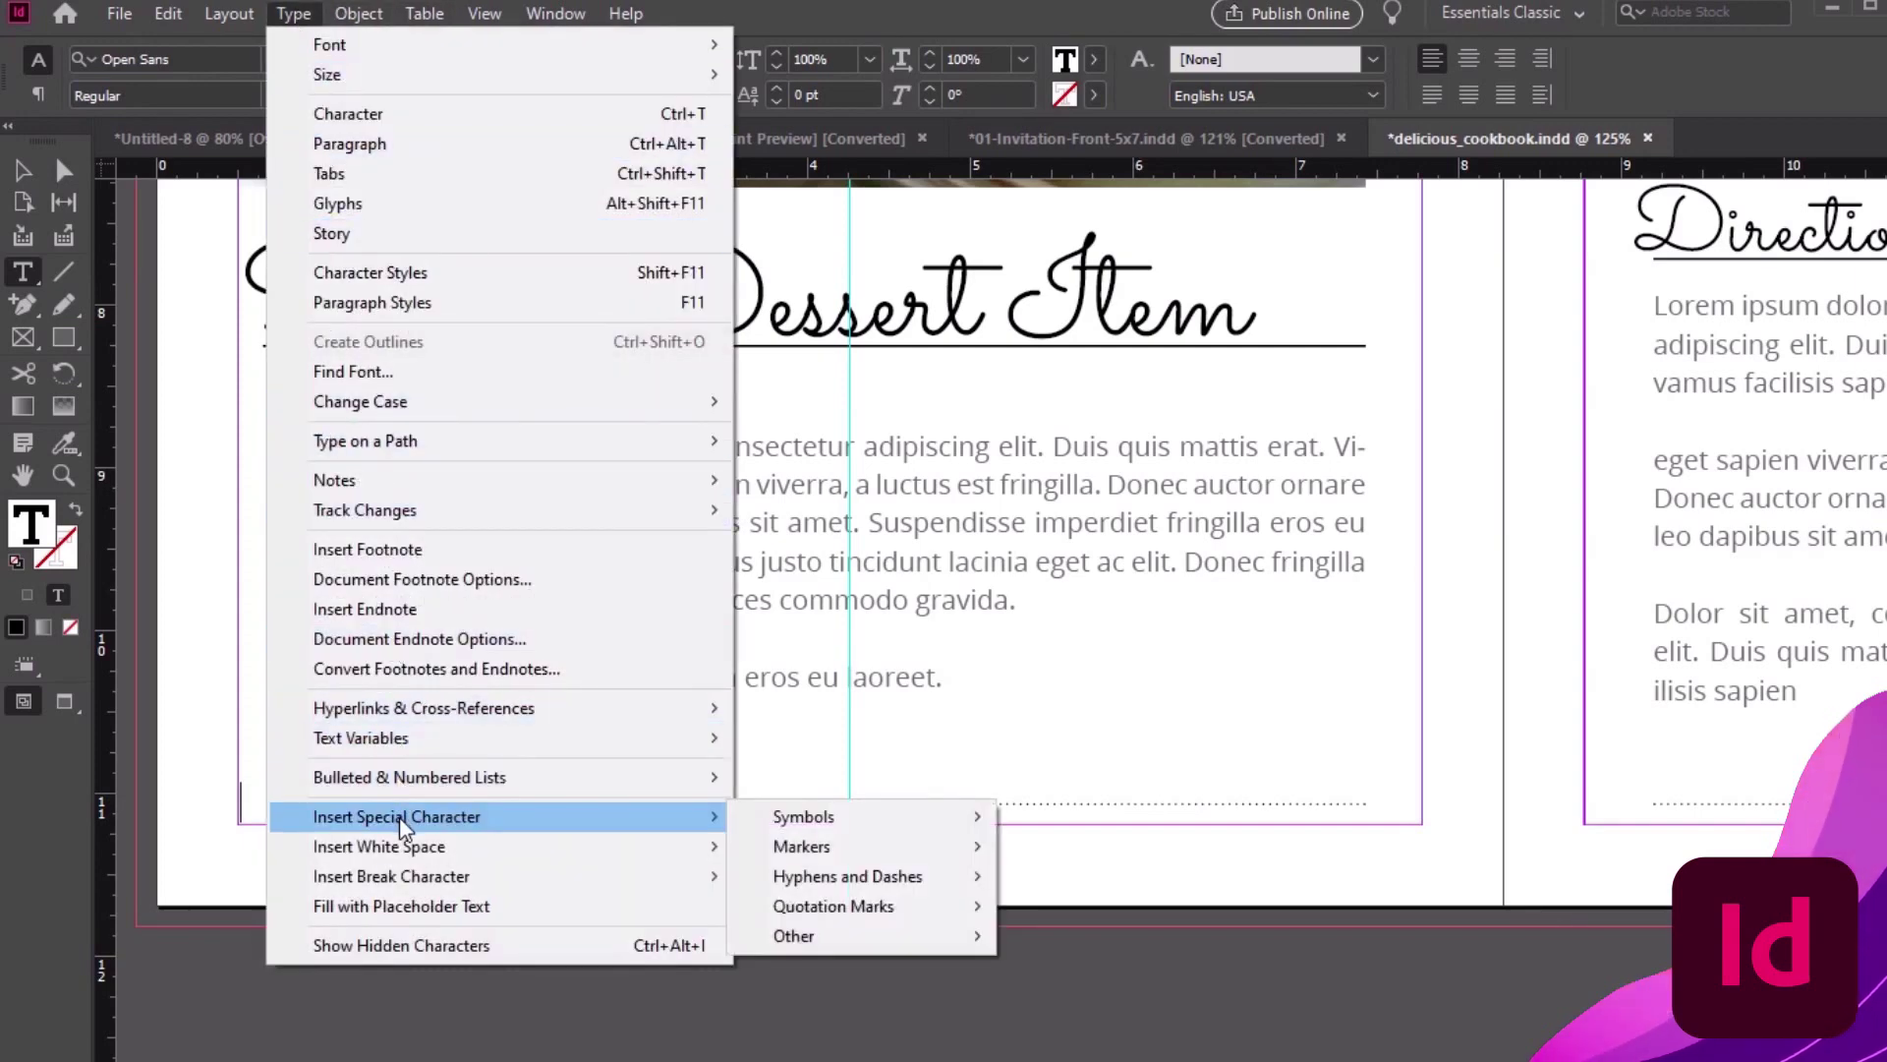
mouse_move(816, 850)
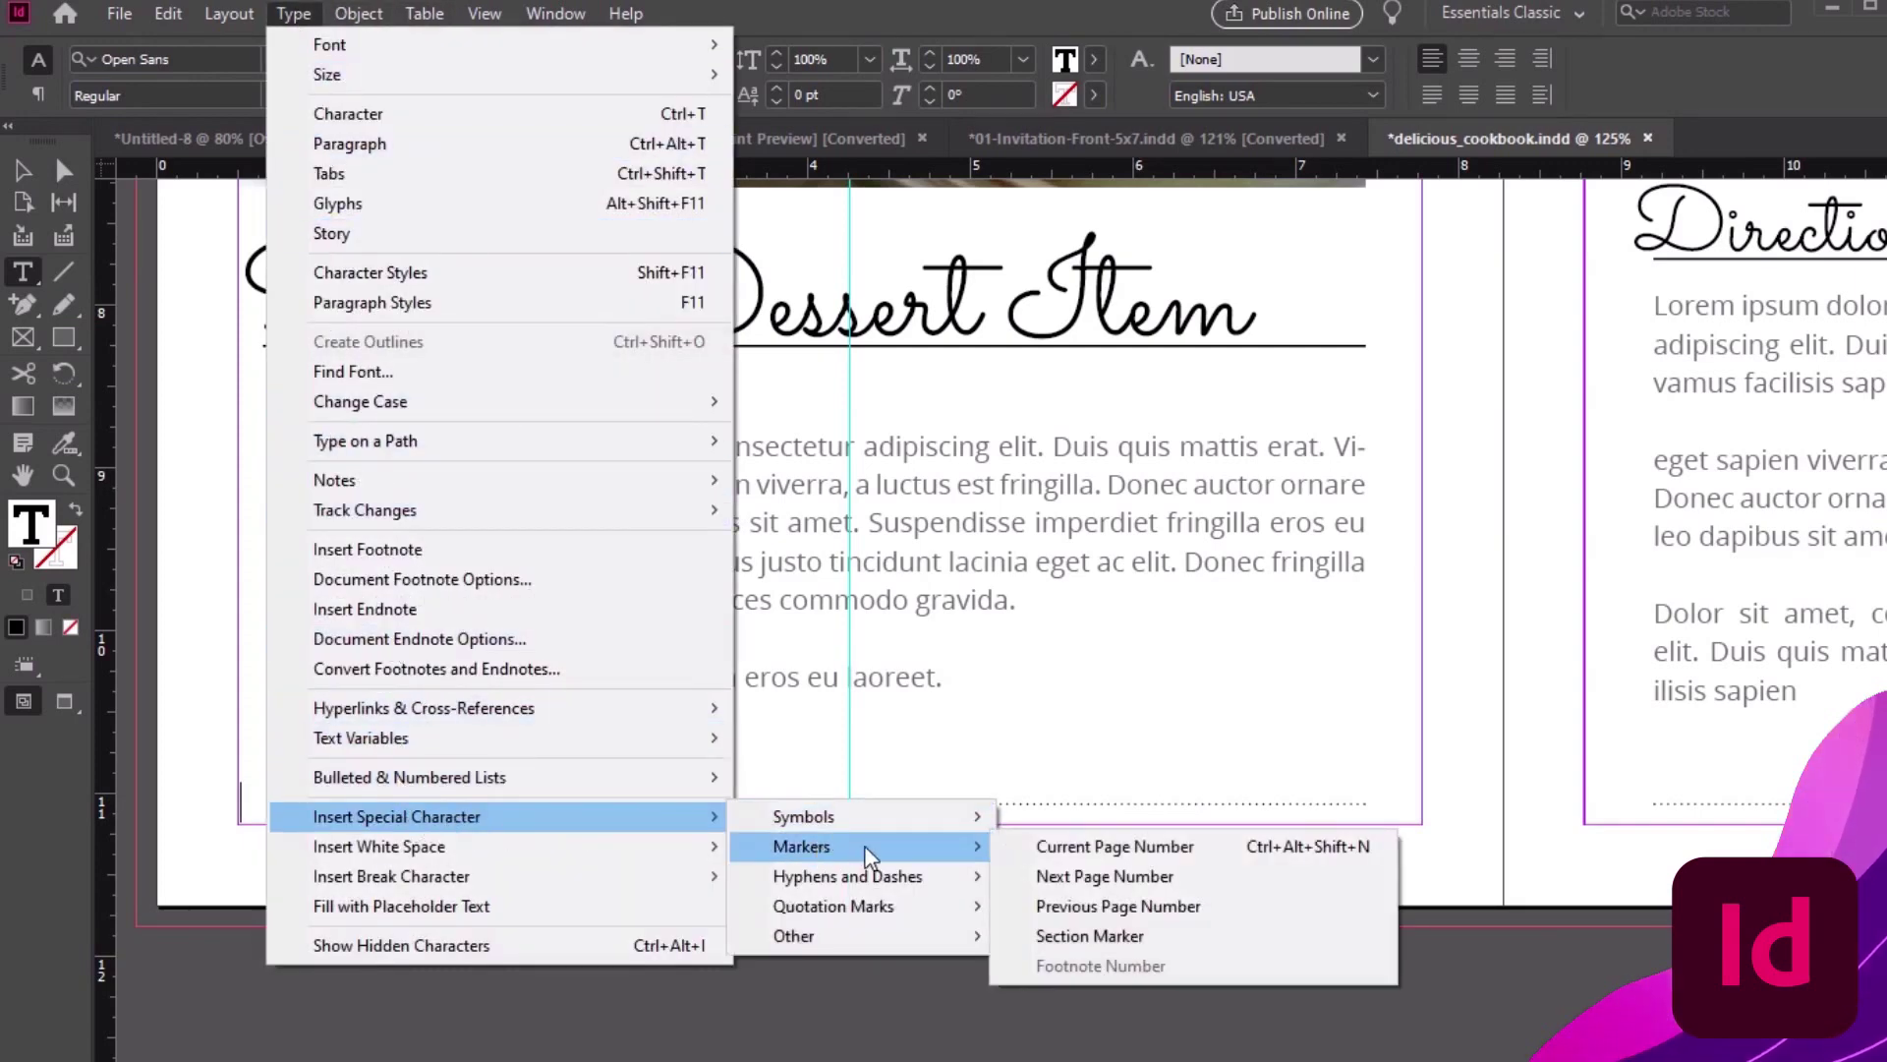
left_click(1114, 847)
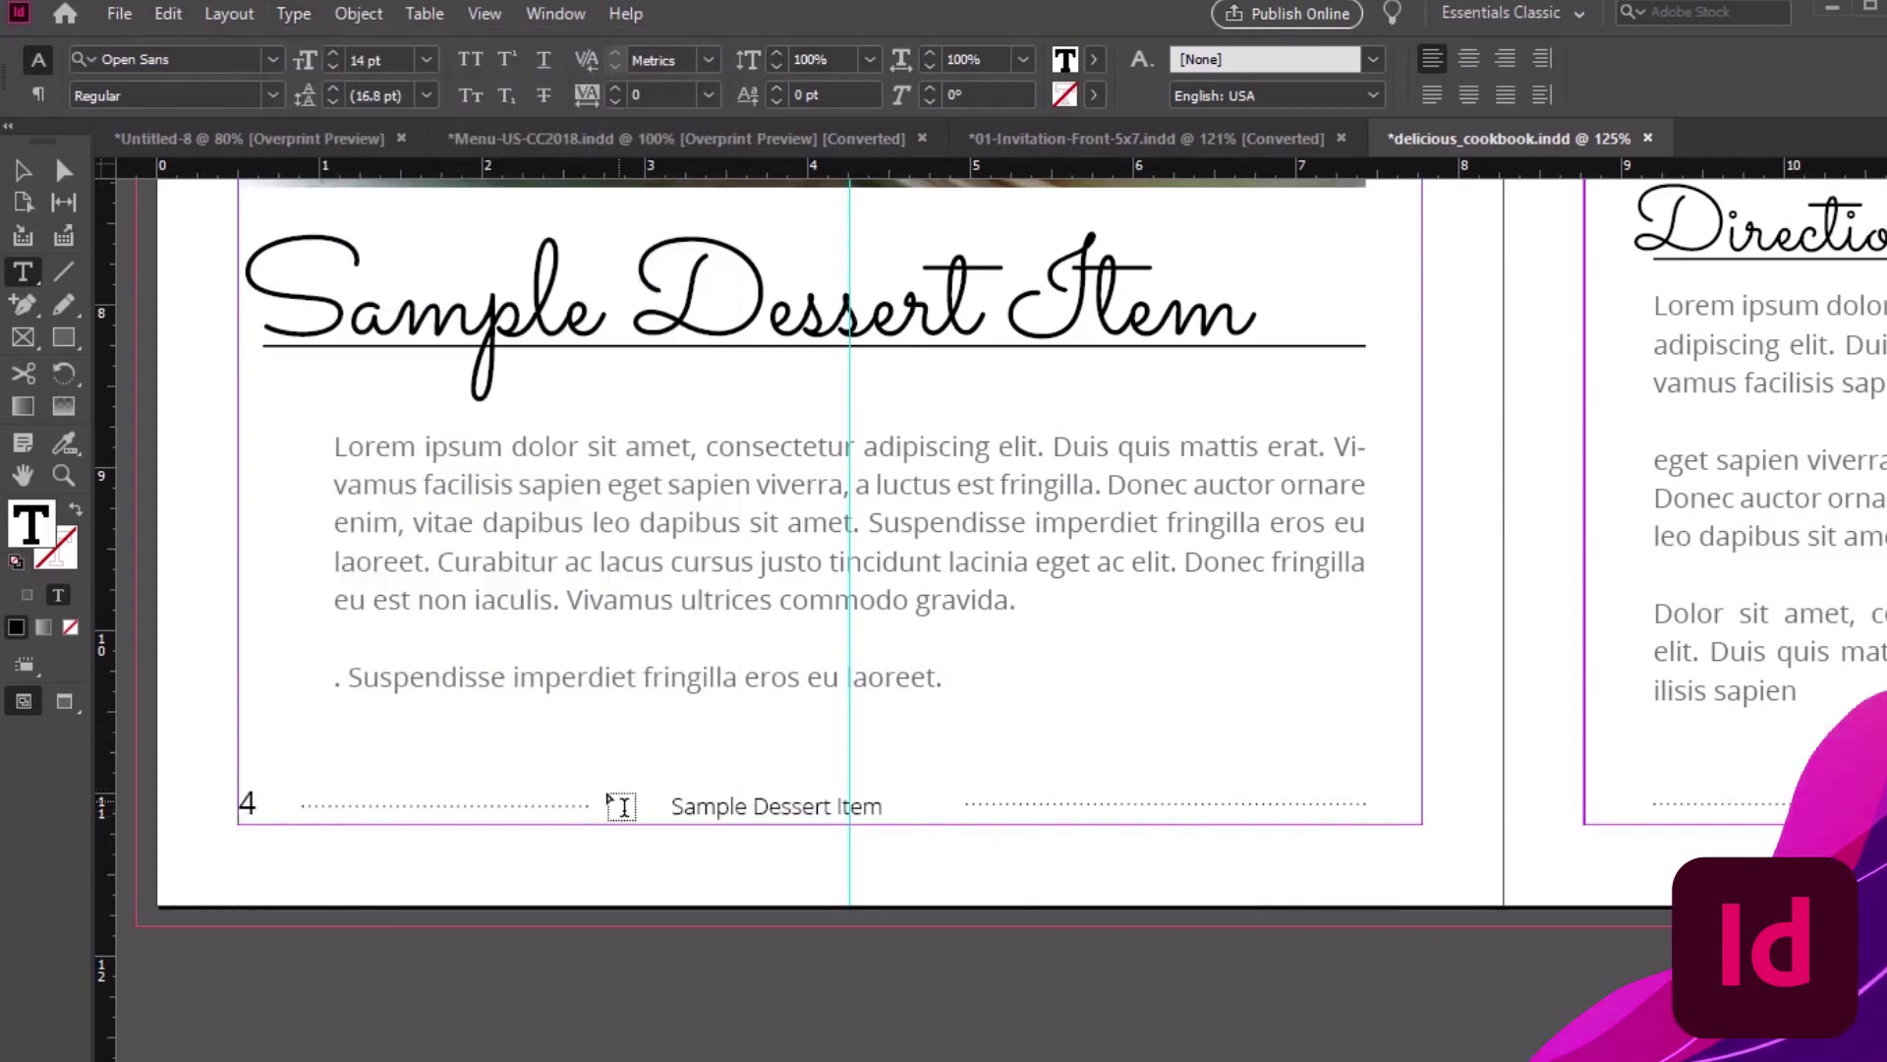
Zoom out to 100% and pan across to the Directions page and back
key("Escape")
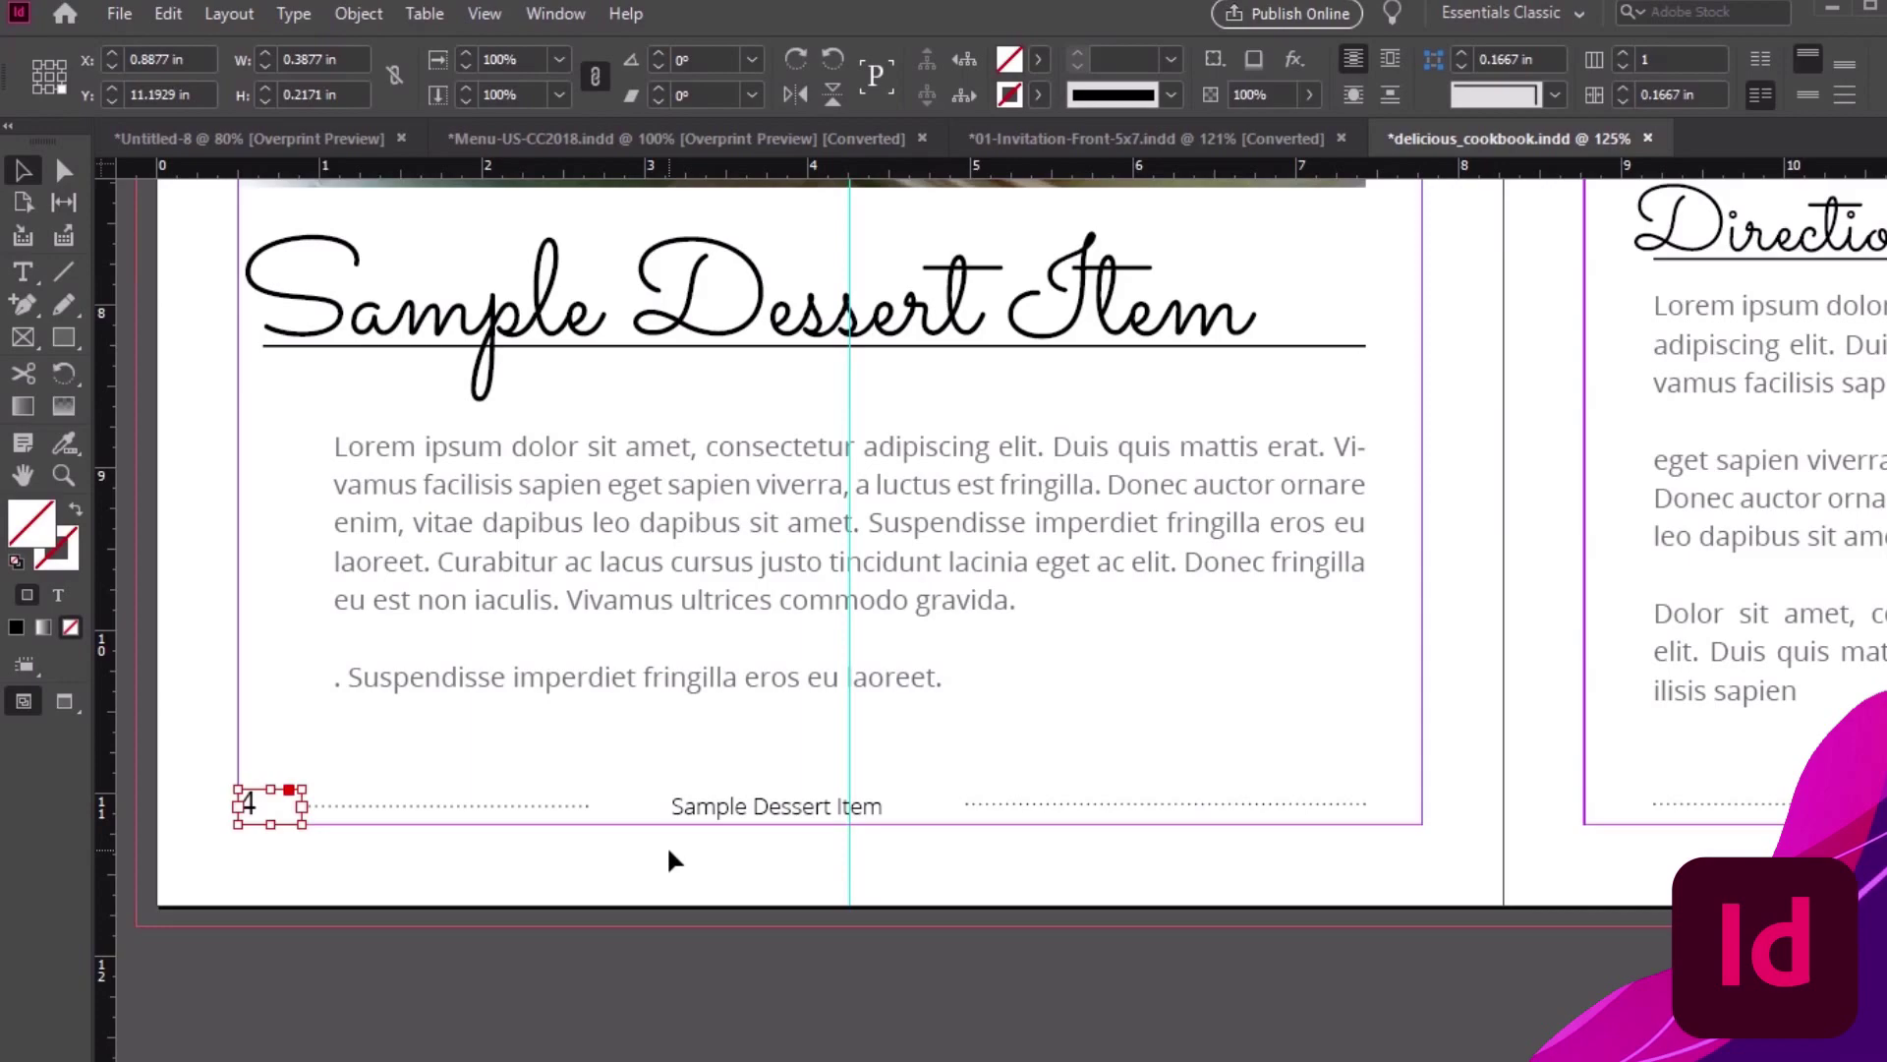
key("ctrl+minus")
key("h")
left_click_drag(1275, 390, 1096, 489)
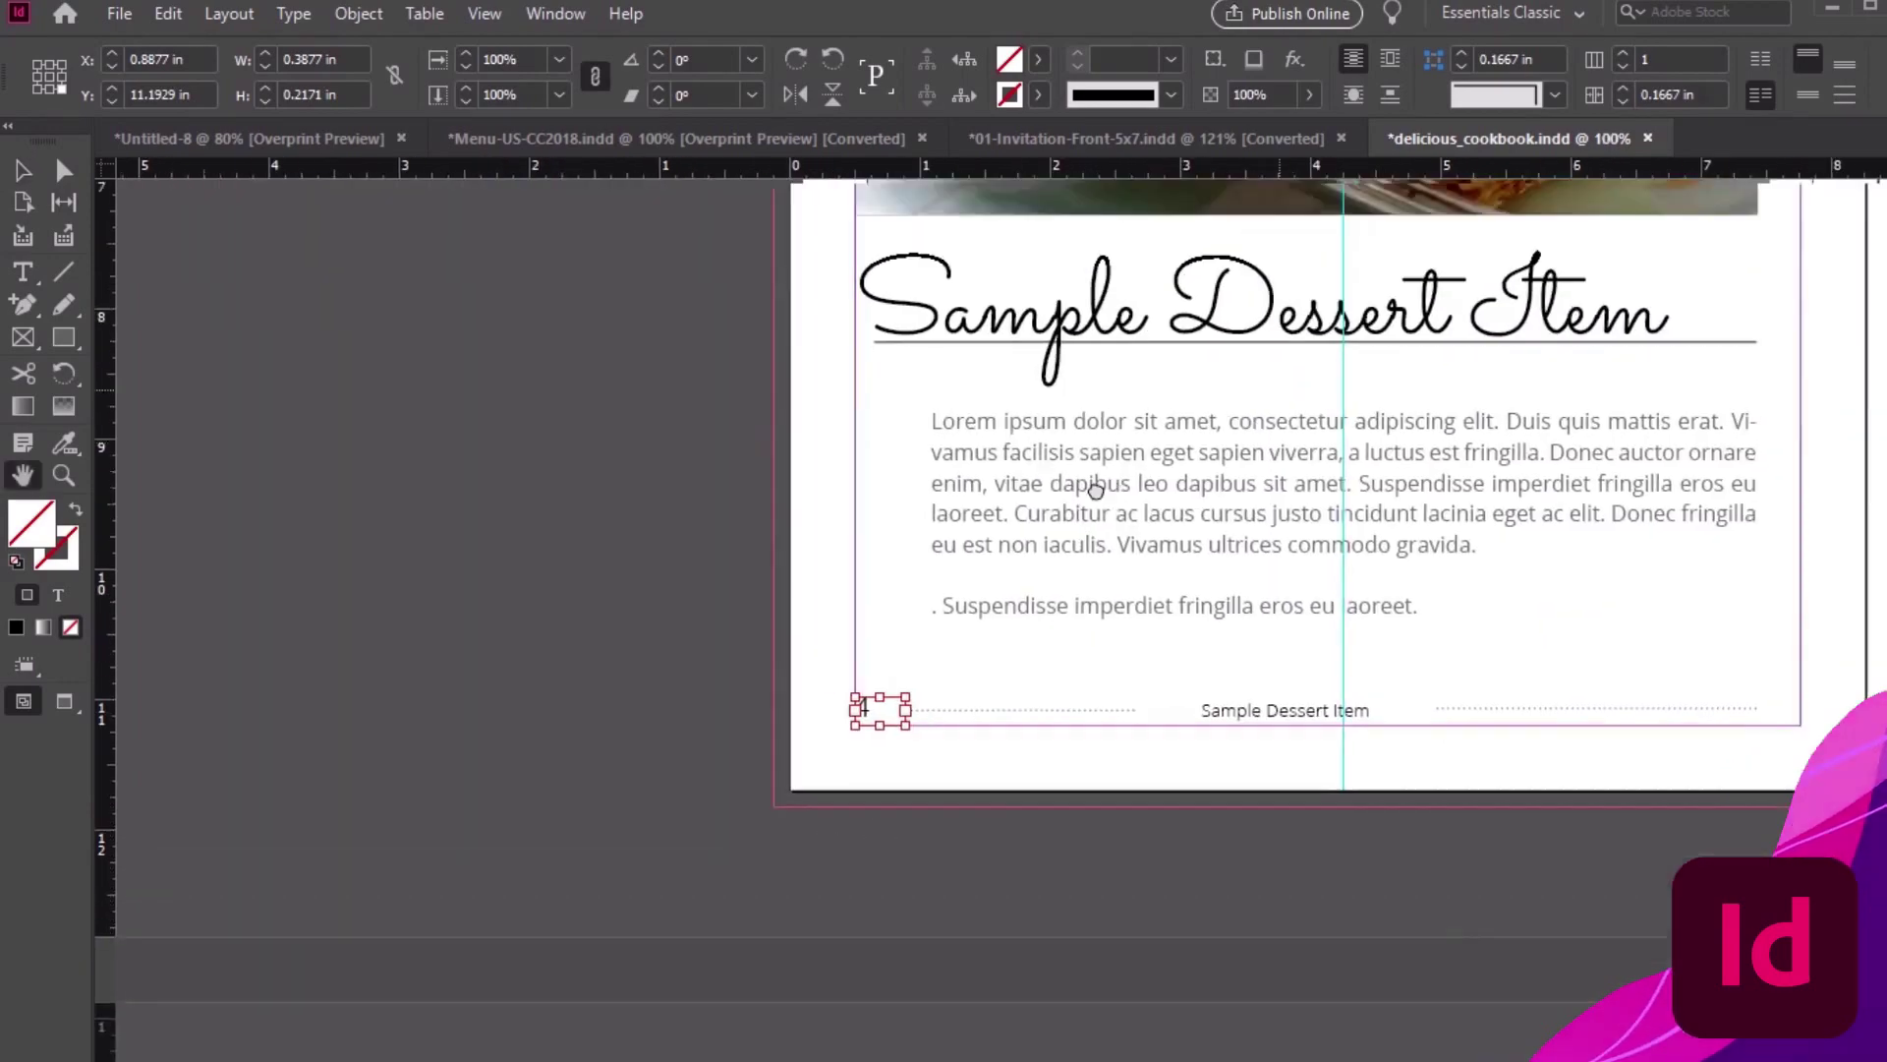
scroll(1096, 488, "right", 5)
left_click_drag(1209, 674, 662, 682)
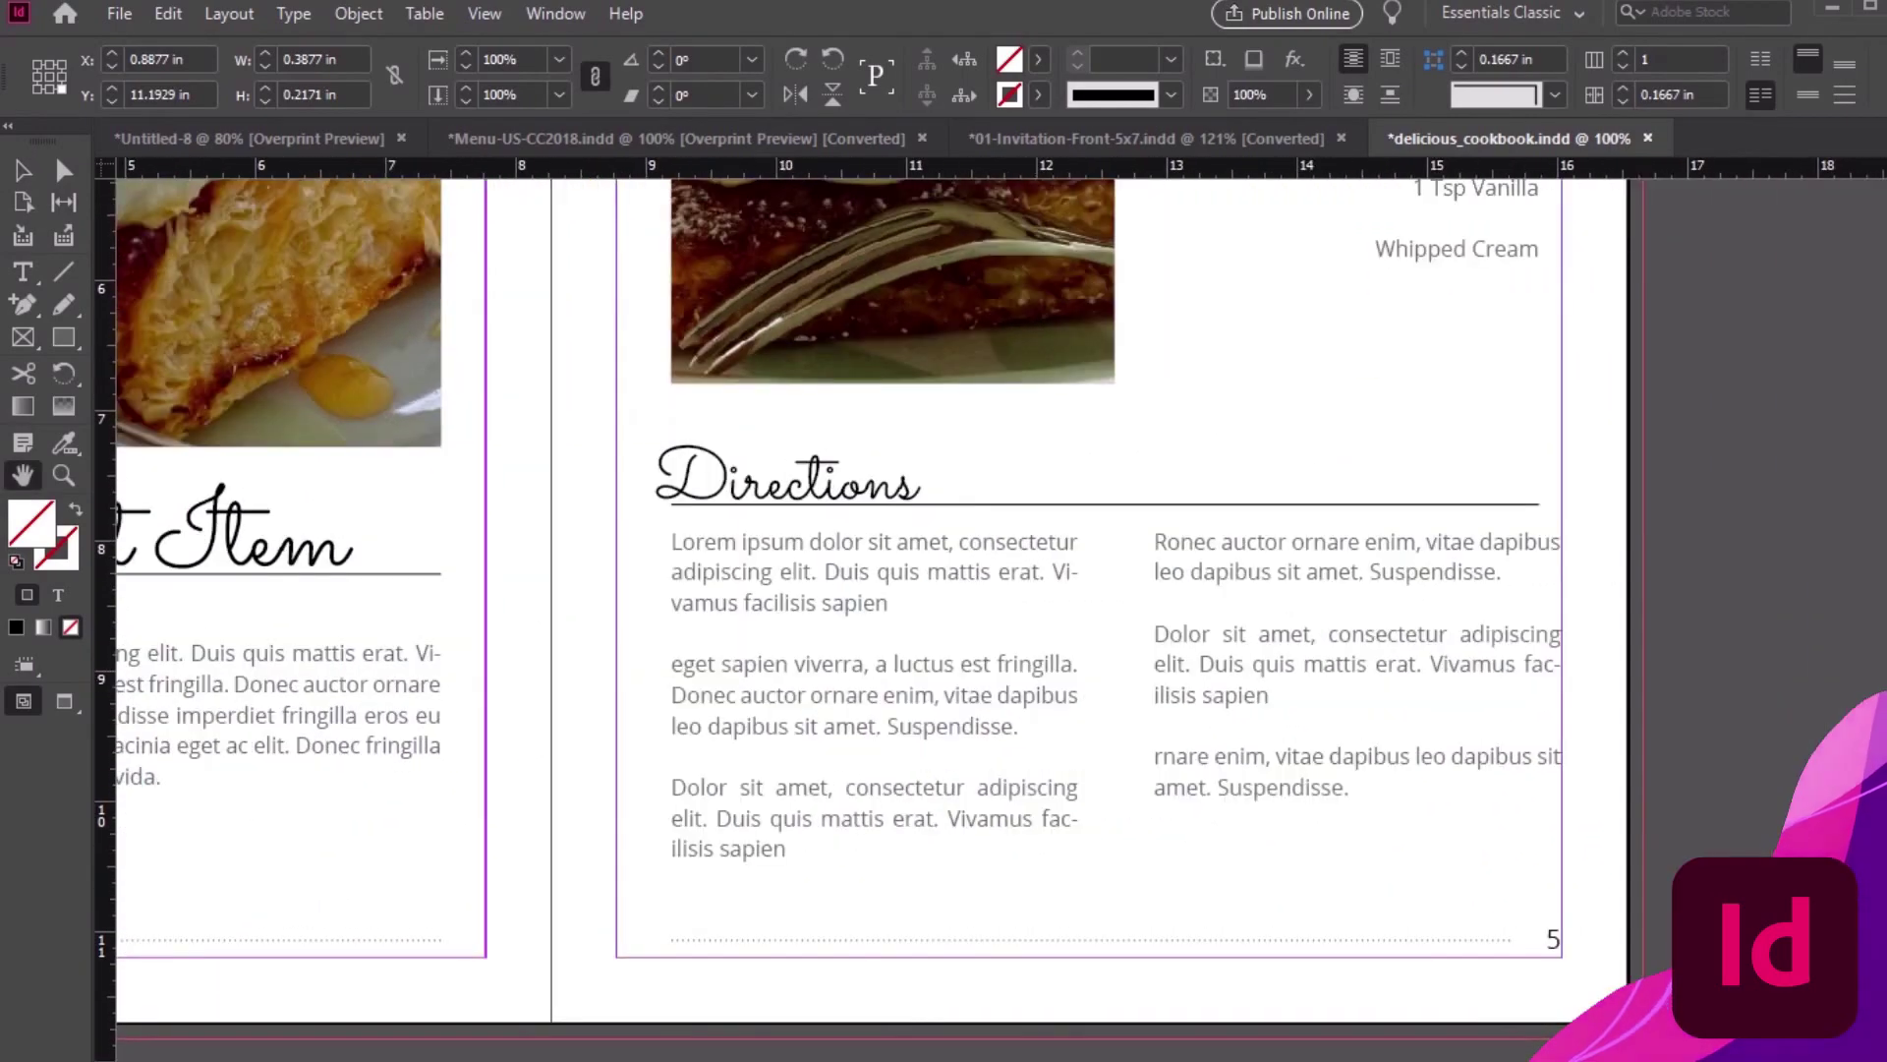
left_click_drag(966, 590, 1484, 609)
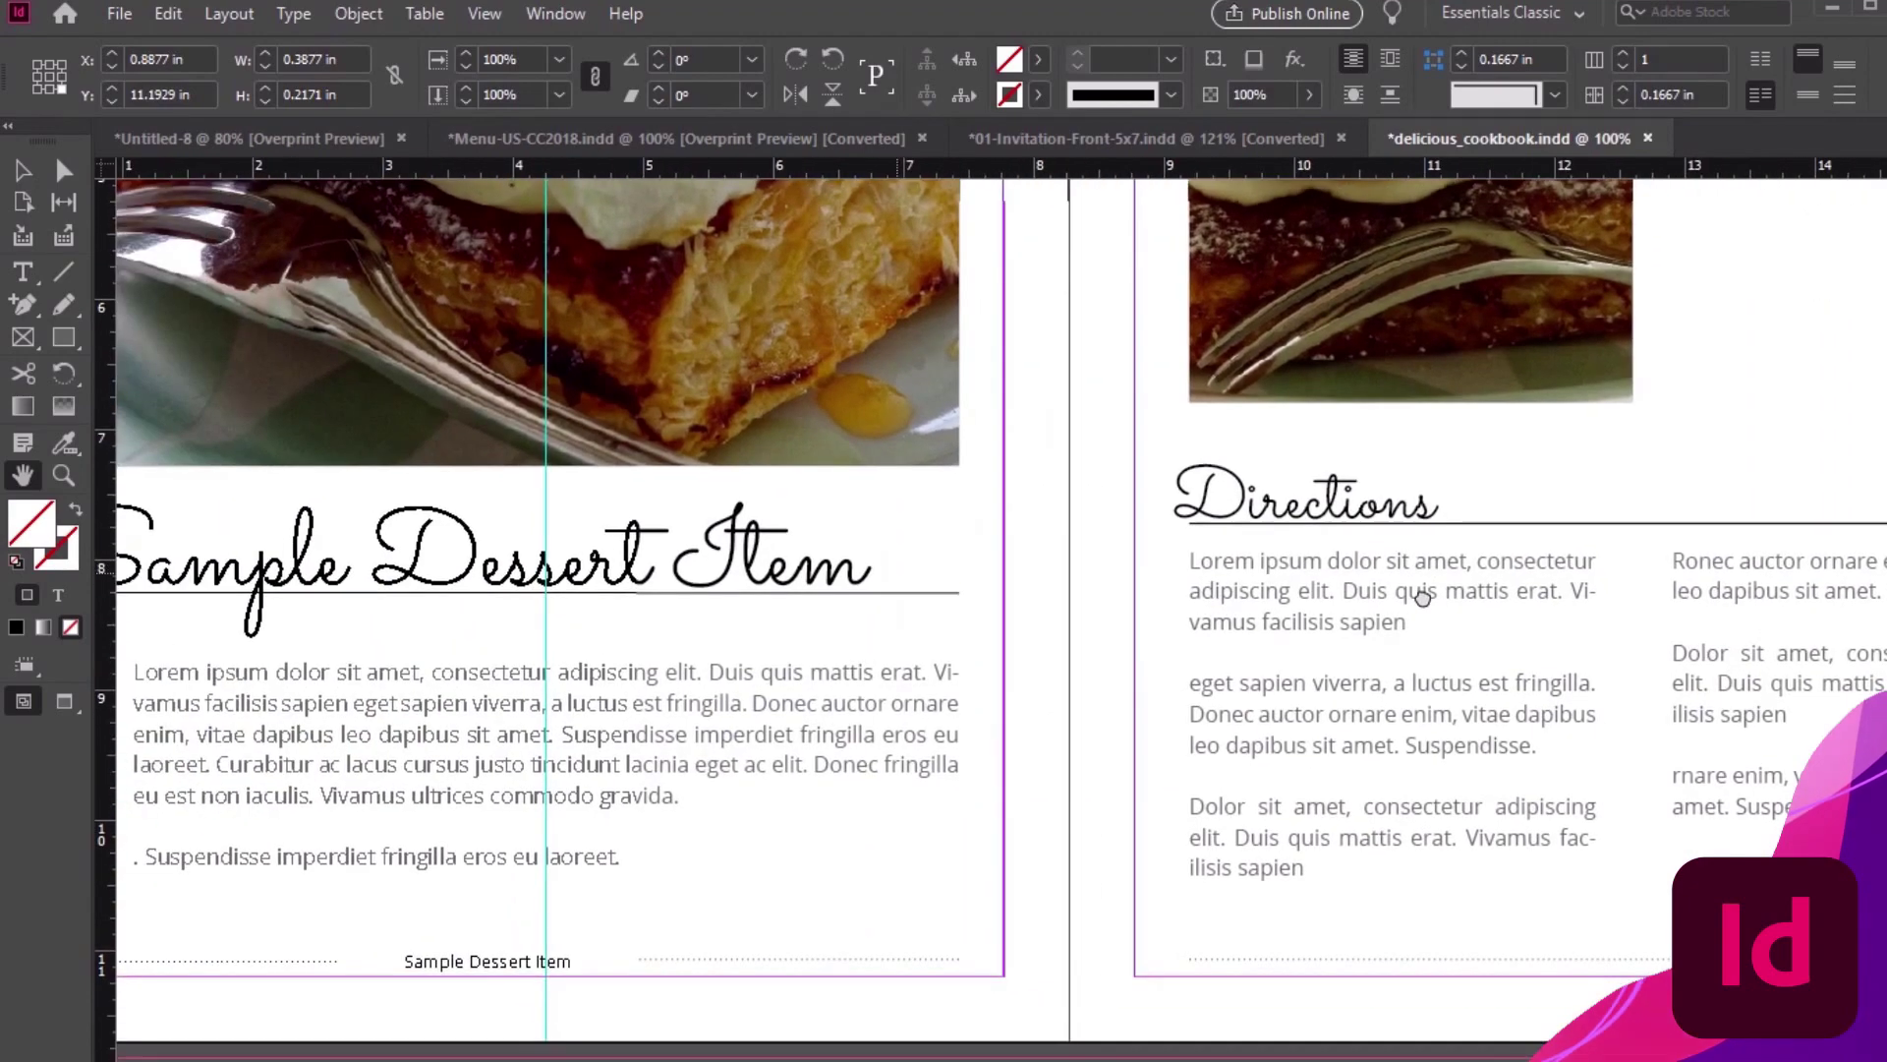
scroll(1364, 553, "down", 2)
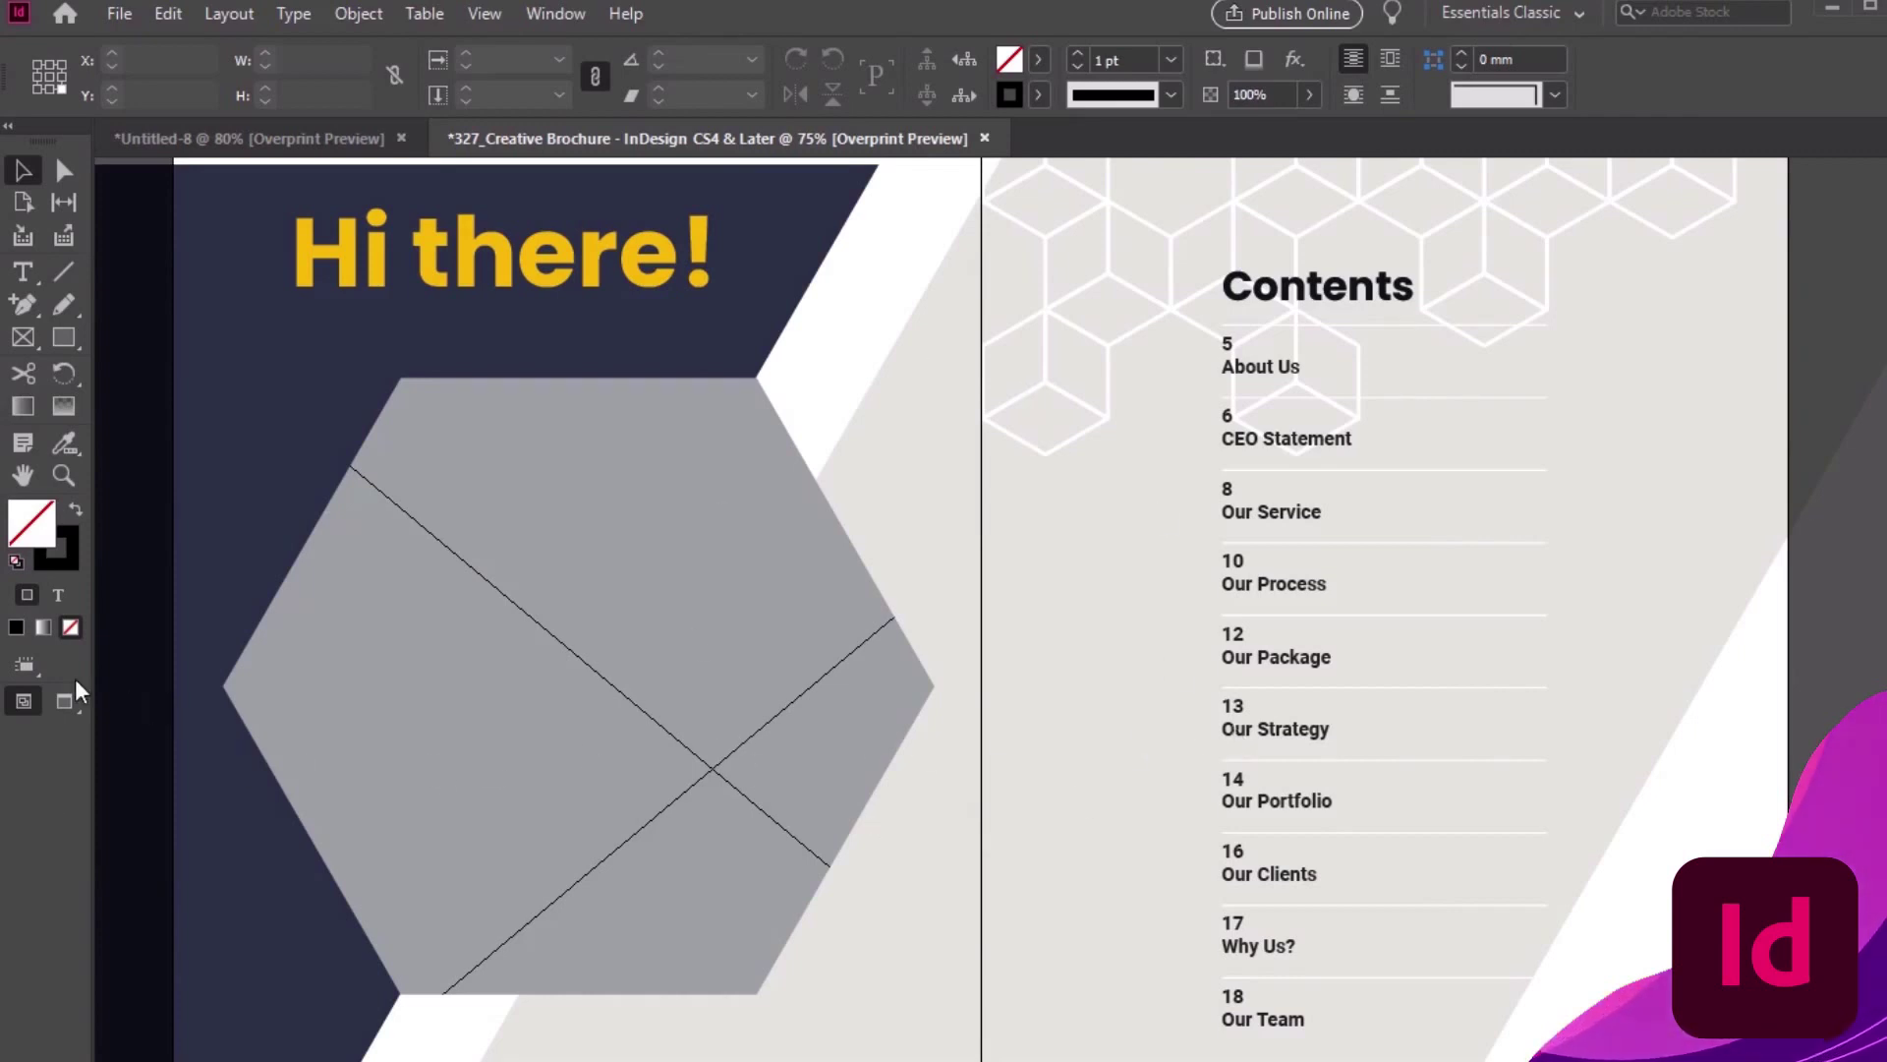
From the toolbox View Options menu, turn on Rulers and toggle Guides on, then off
left_click(25, 665)
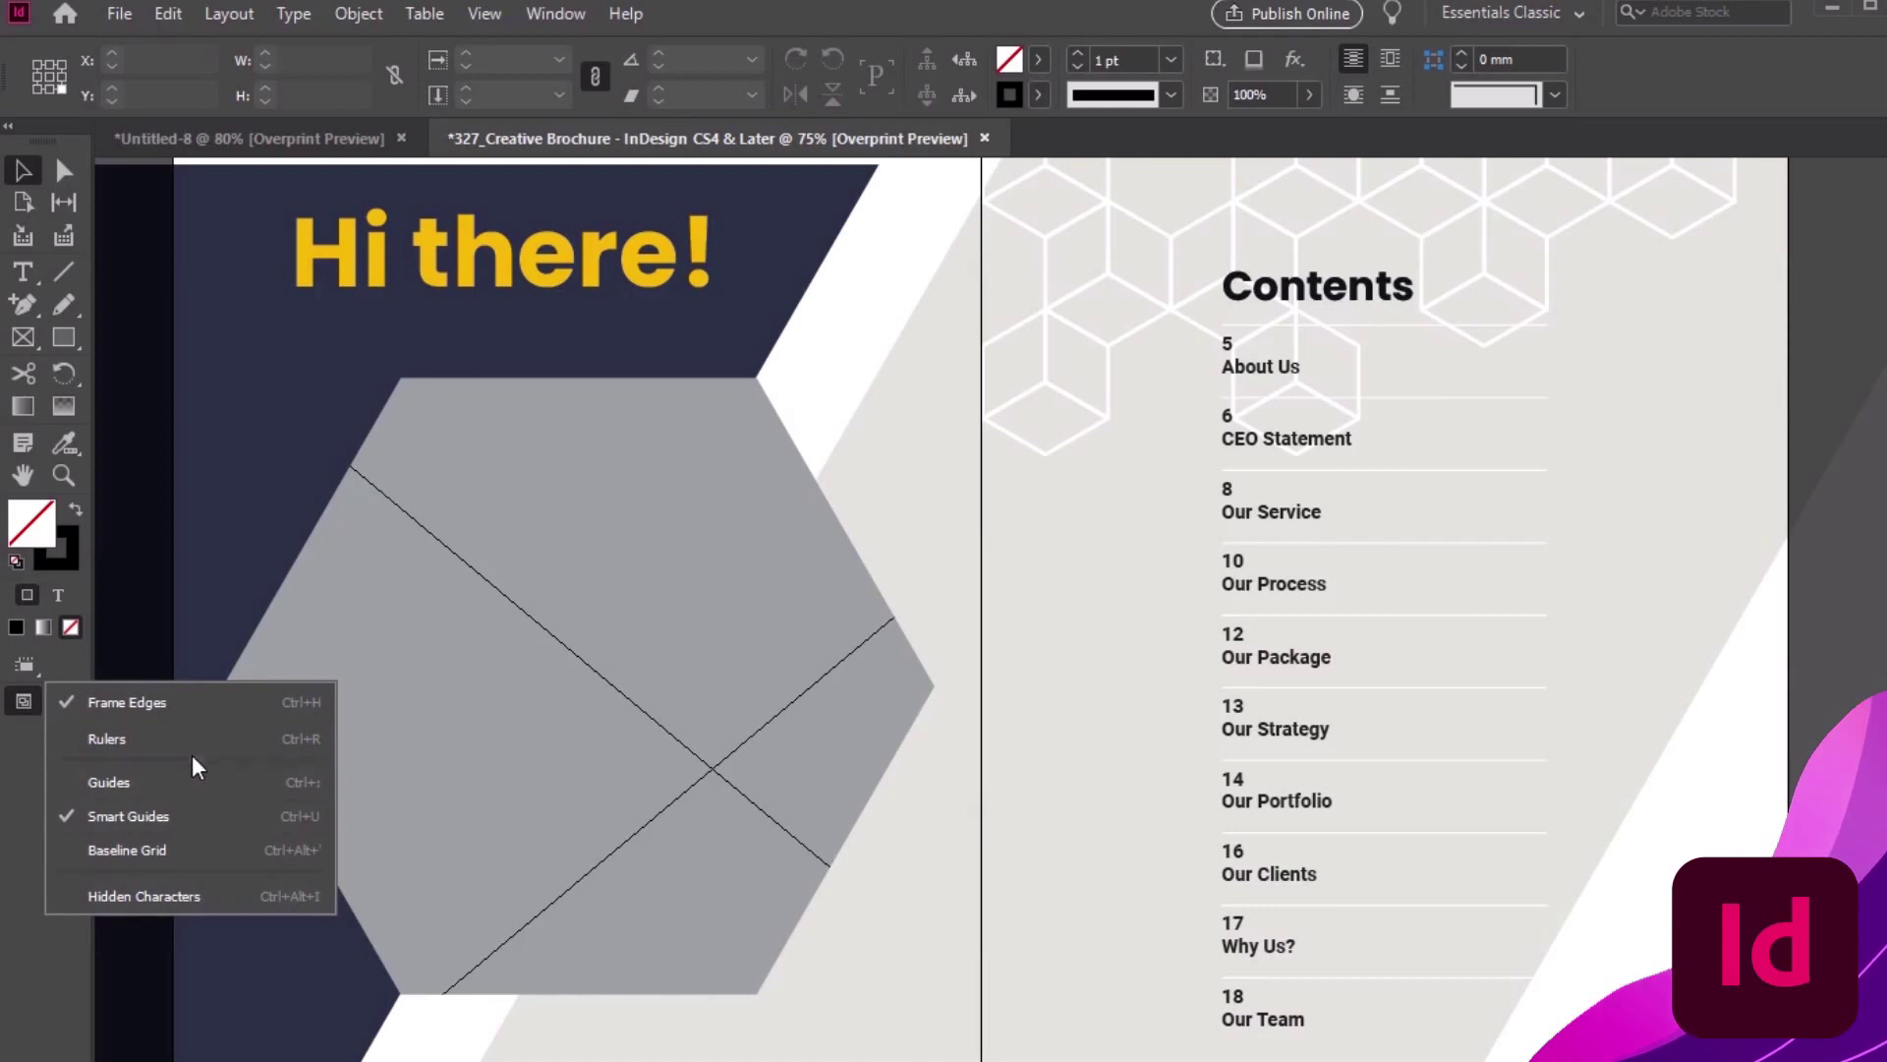
left_click(187, 745)
left_click(31, 666)
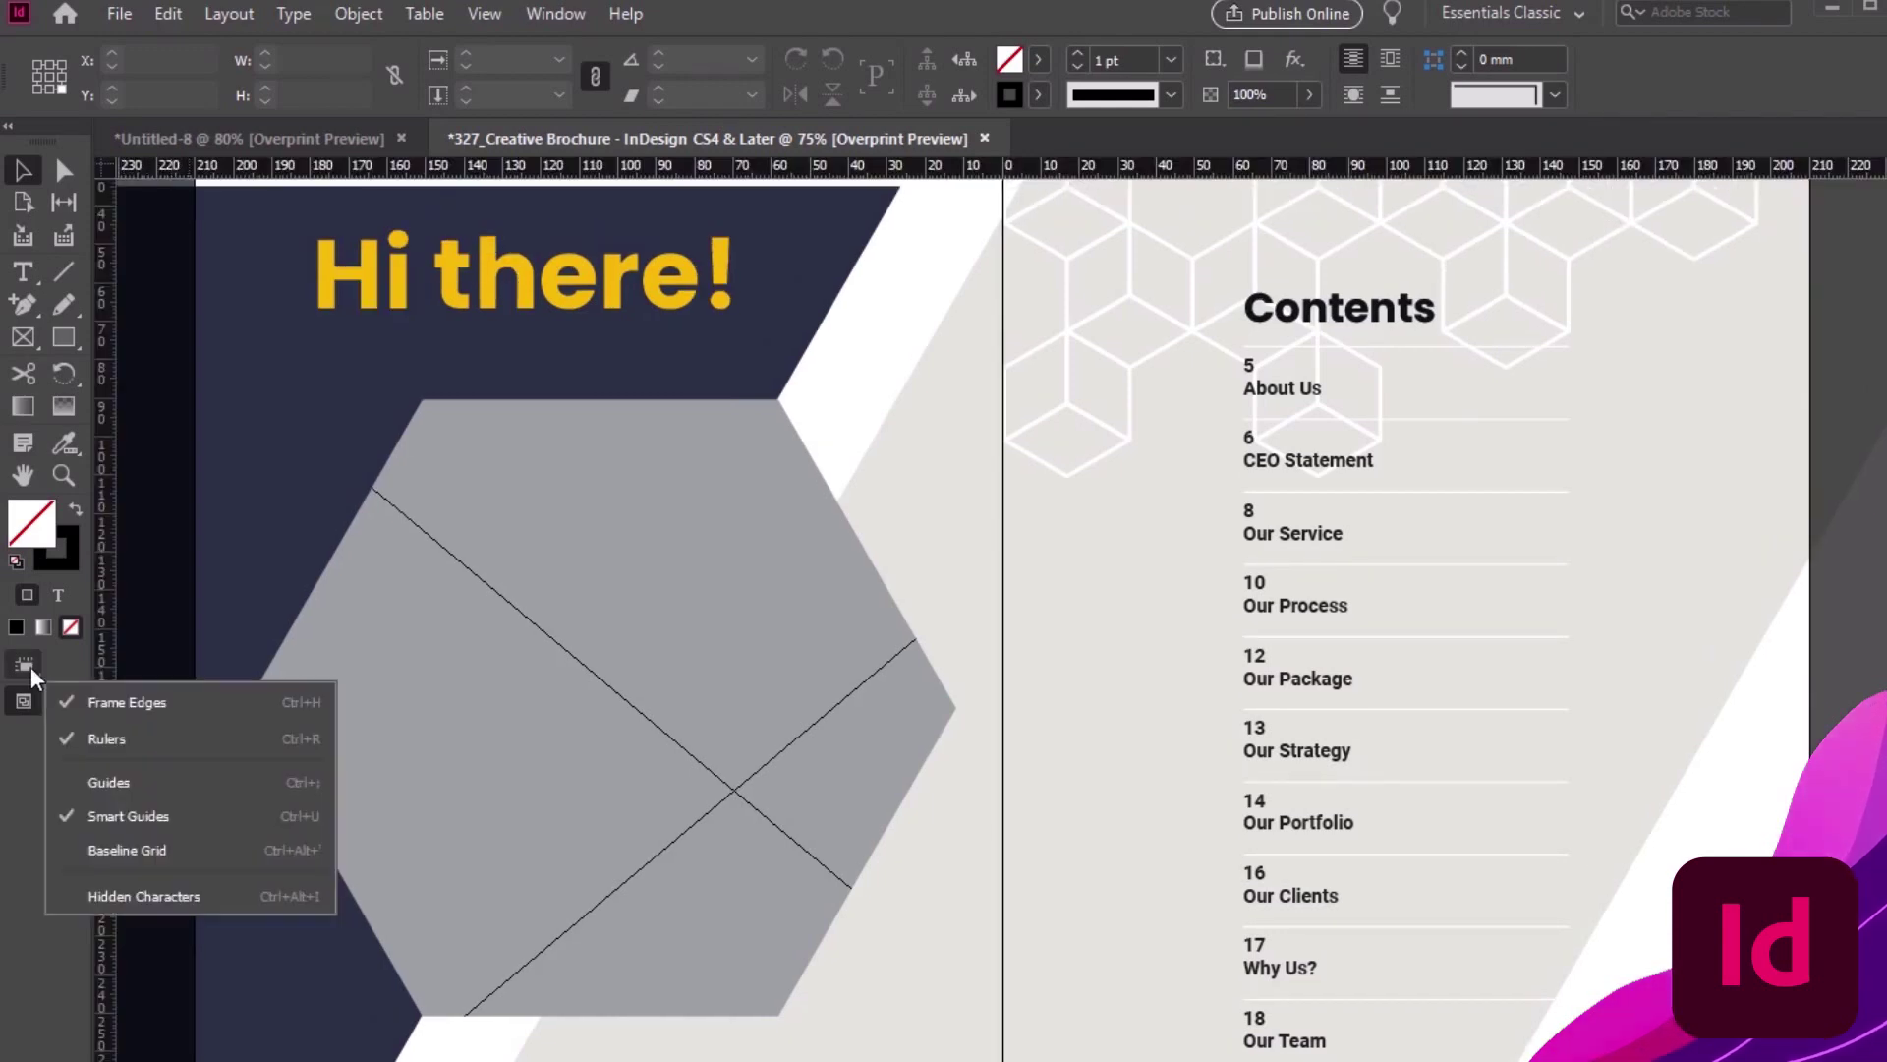
left_click(124, 785)
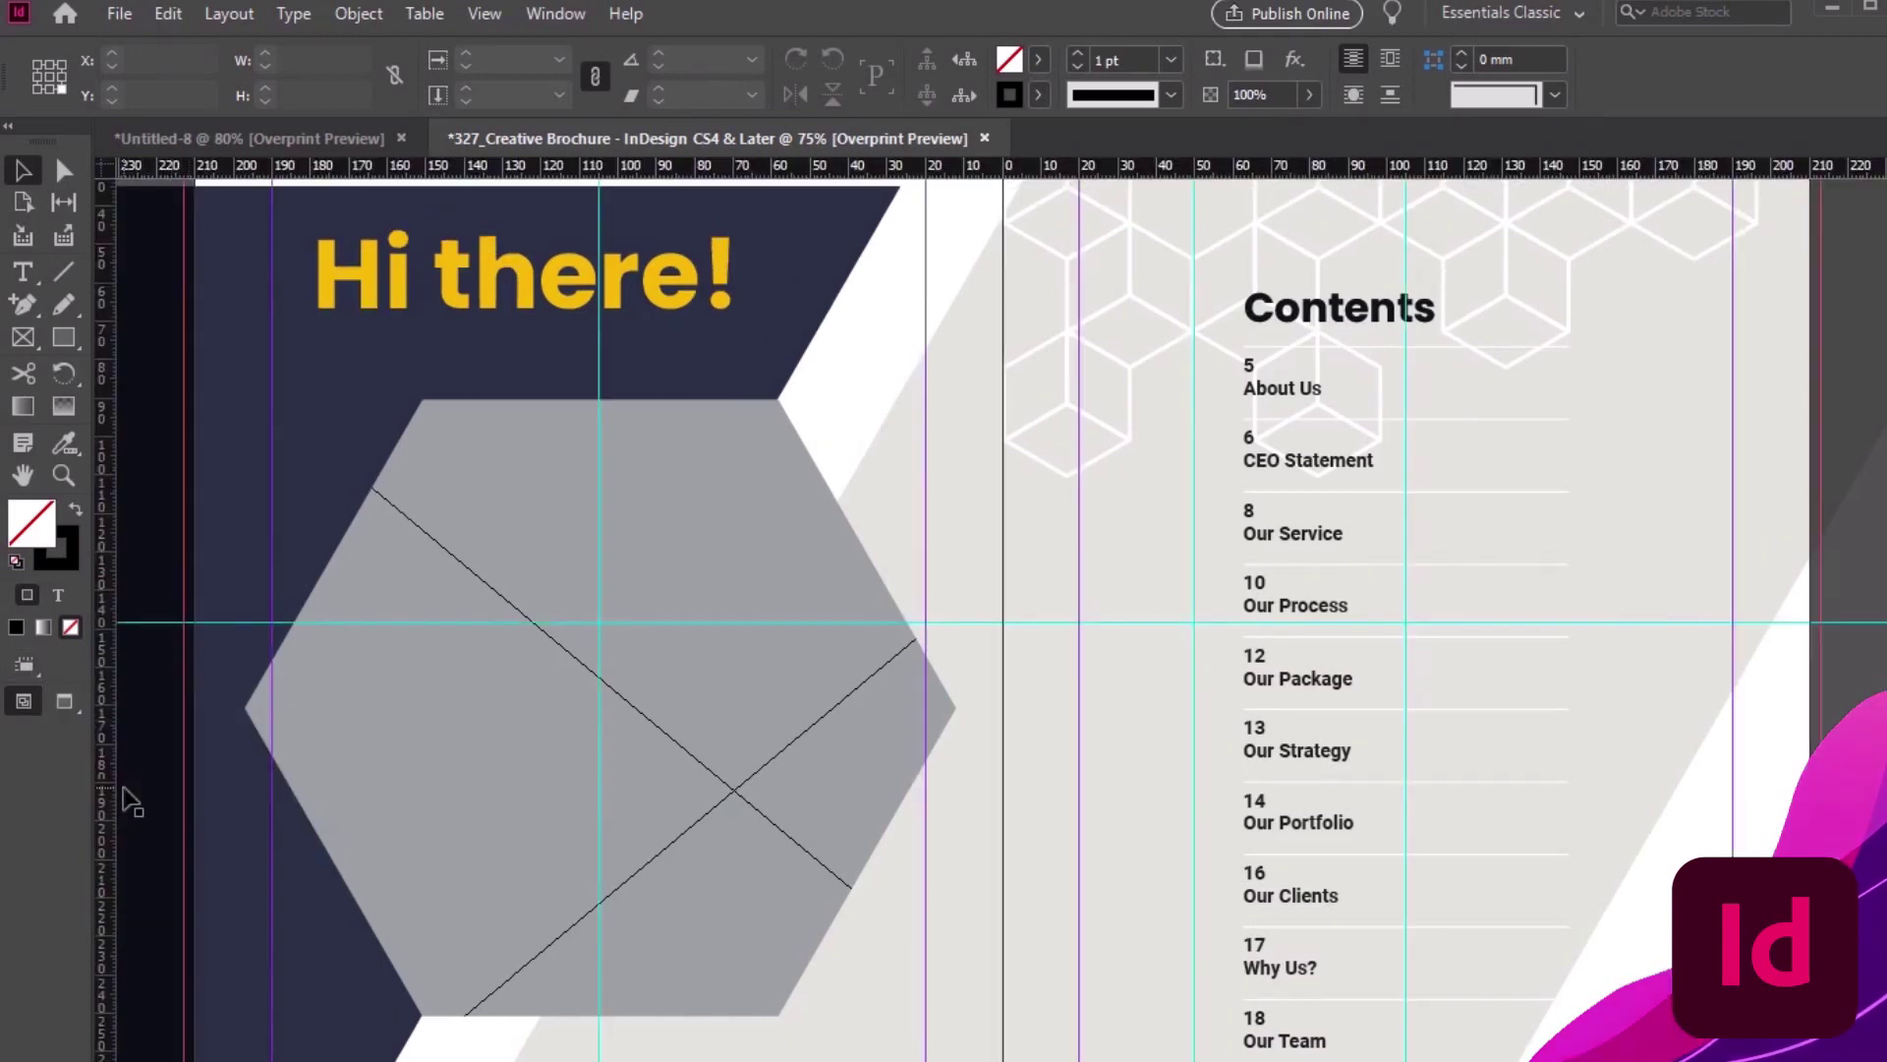
left_click(32, 661)
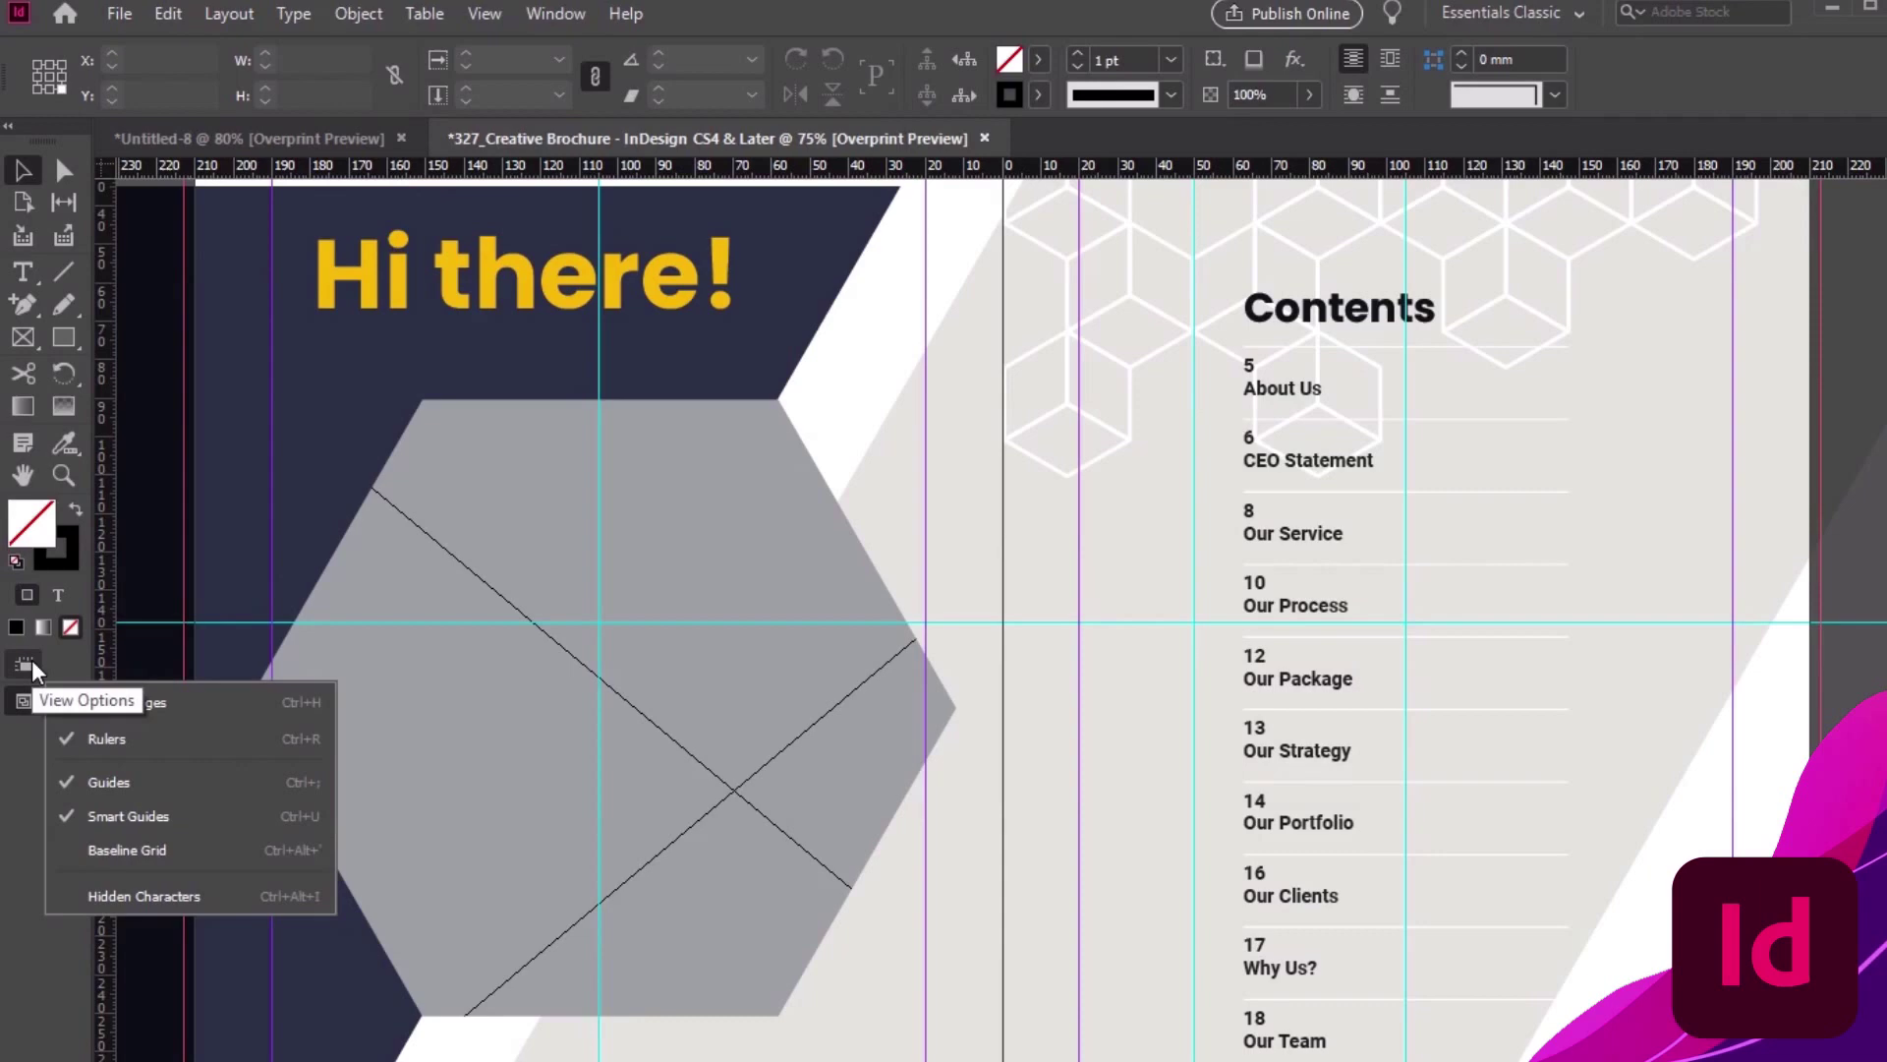
left_click(124, 788)
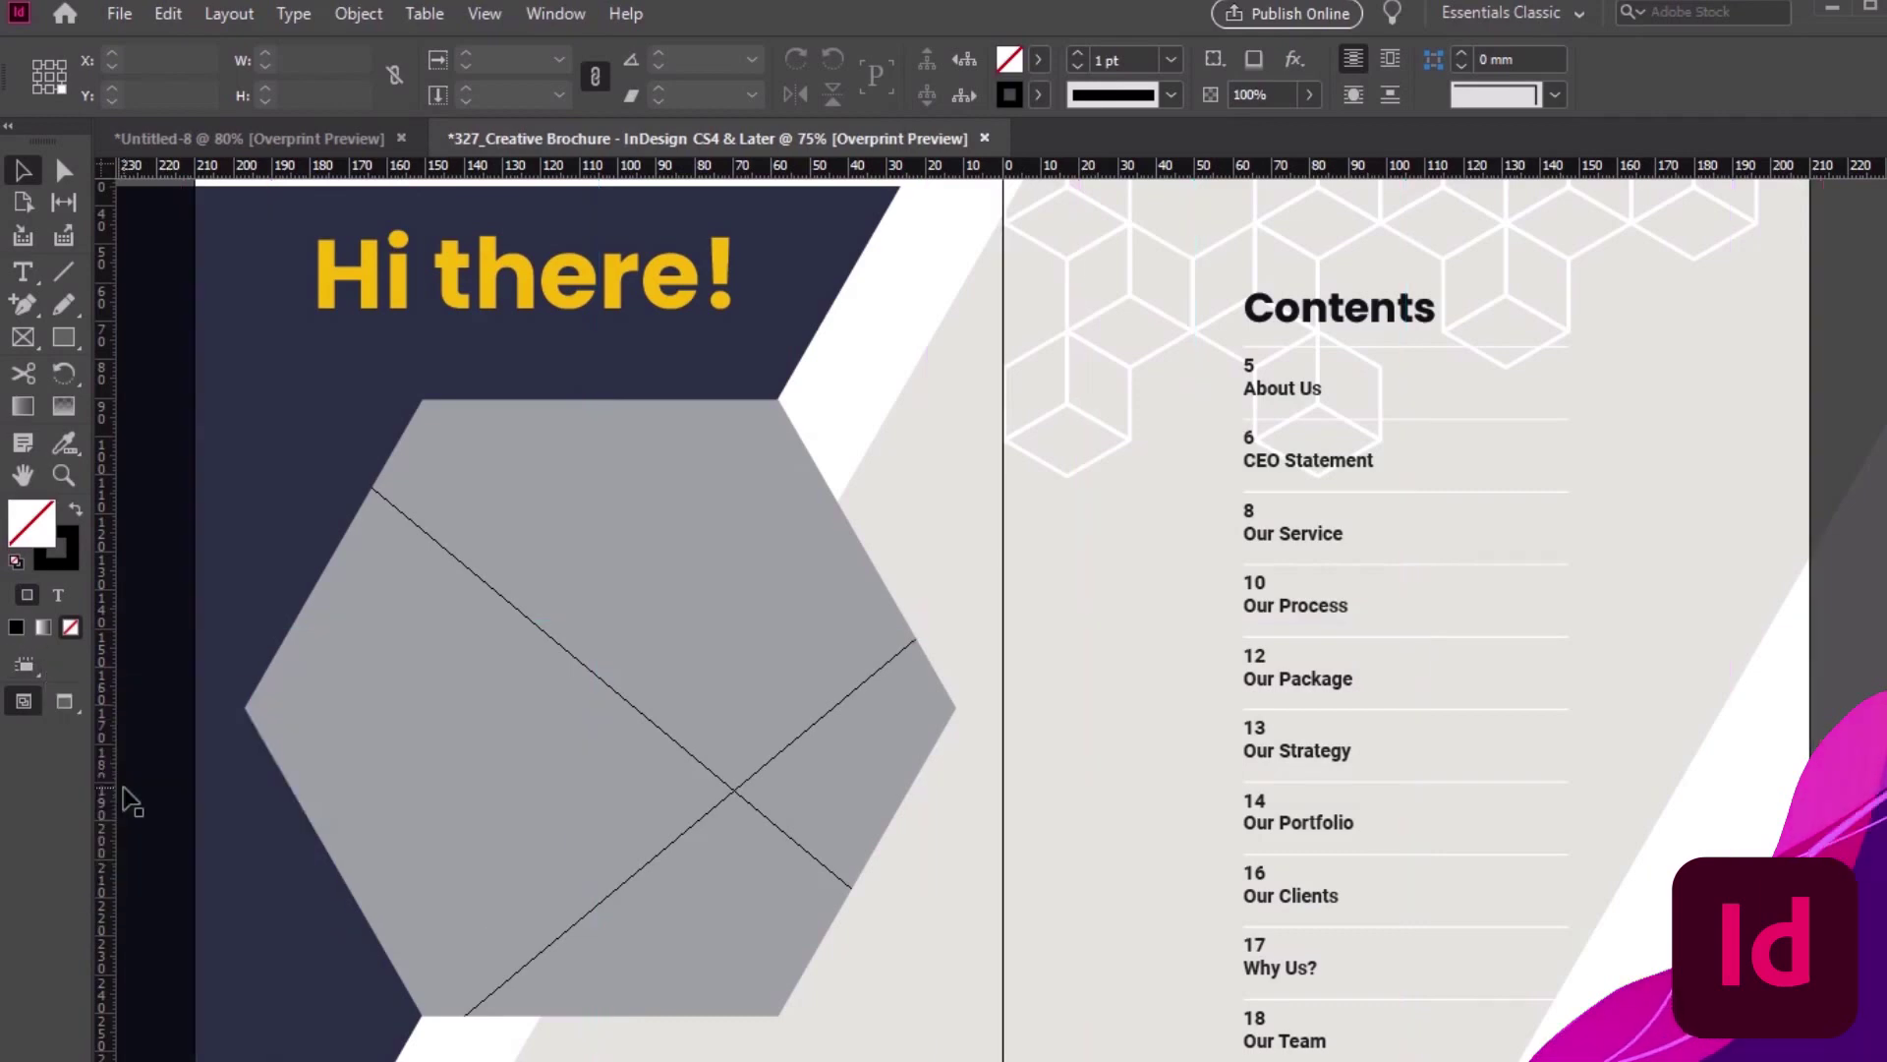
left_click(25, 668)
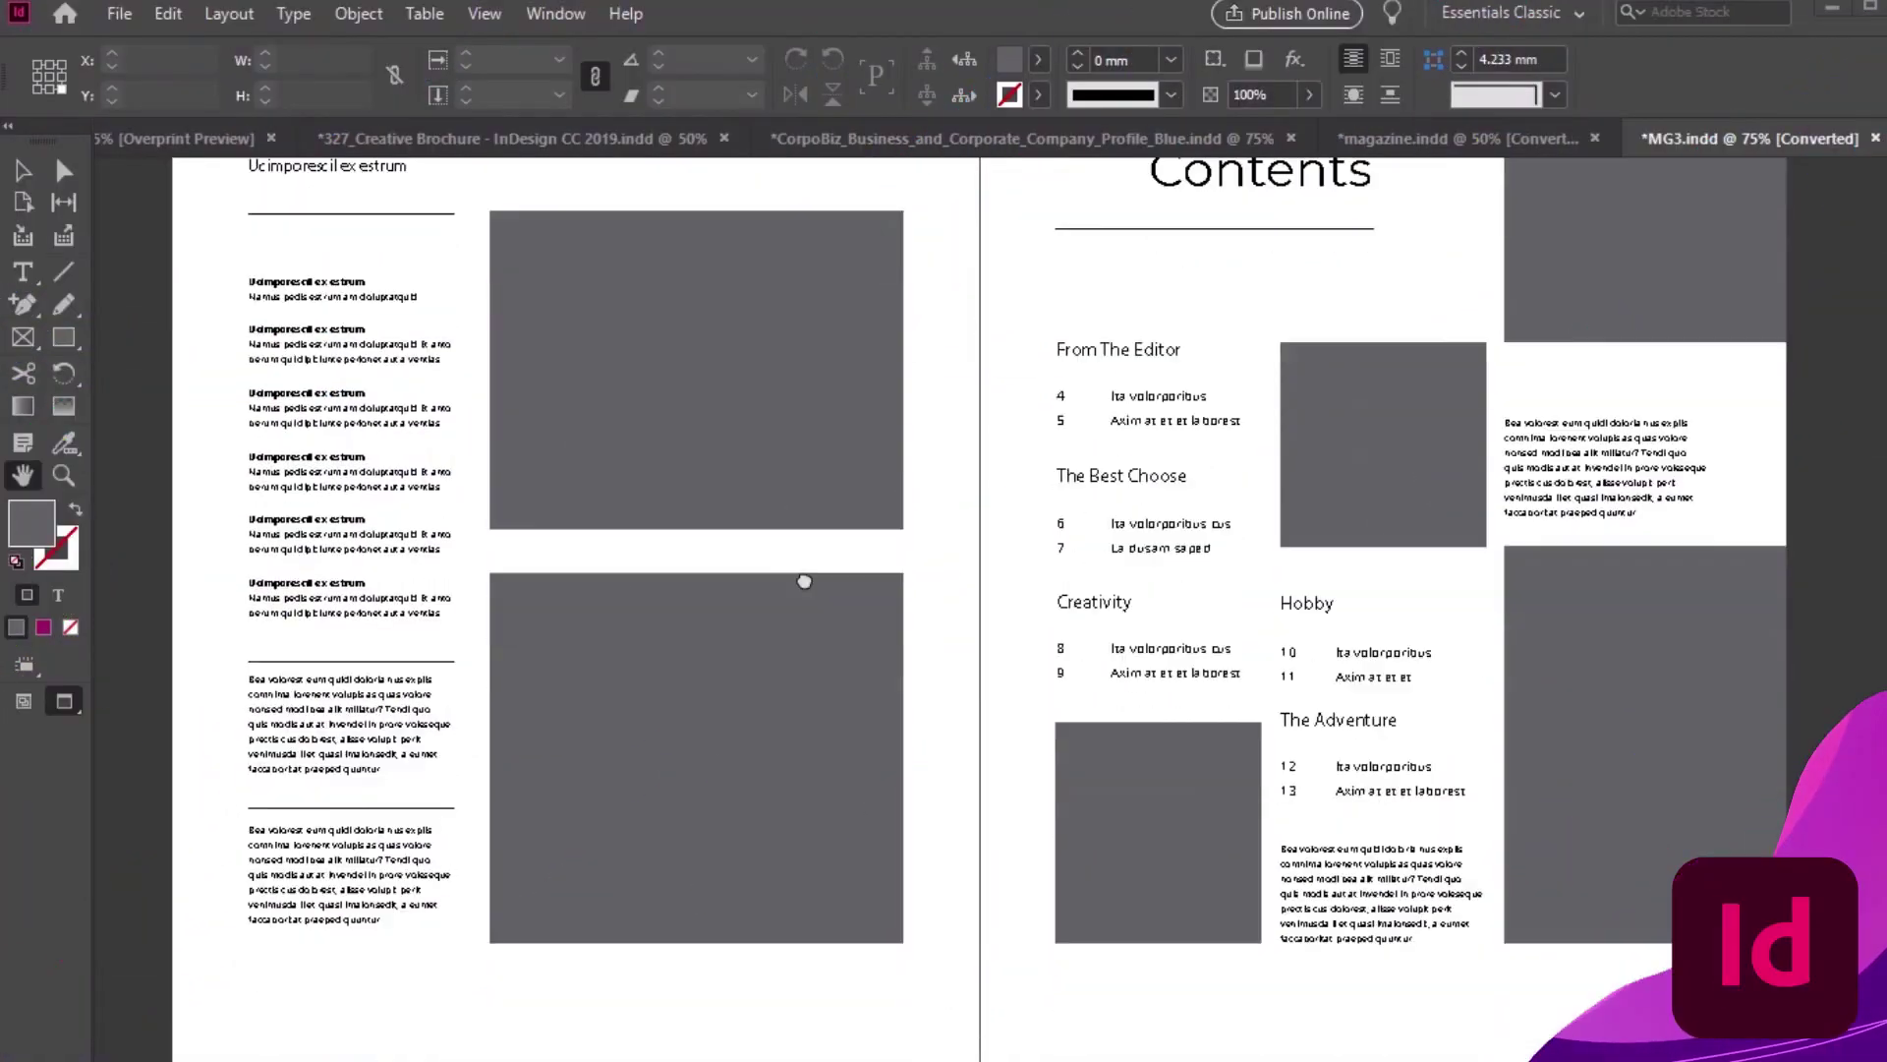
Show the Pages panel over the spread and make it taller
scroll(804, 581, "down", 12)
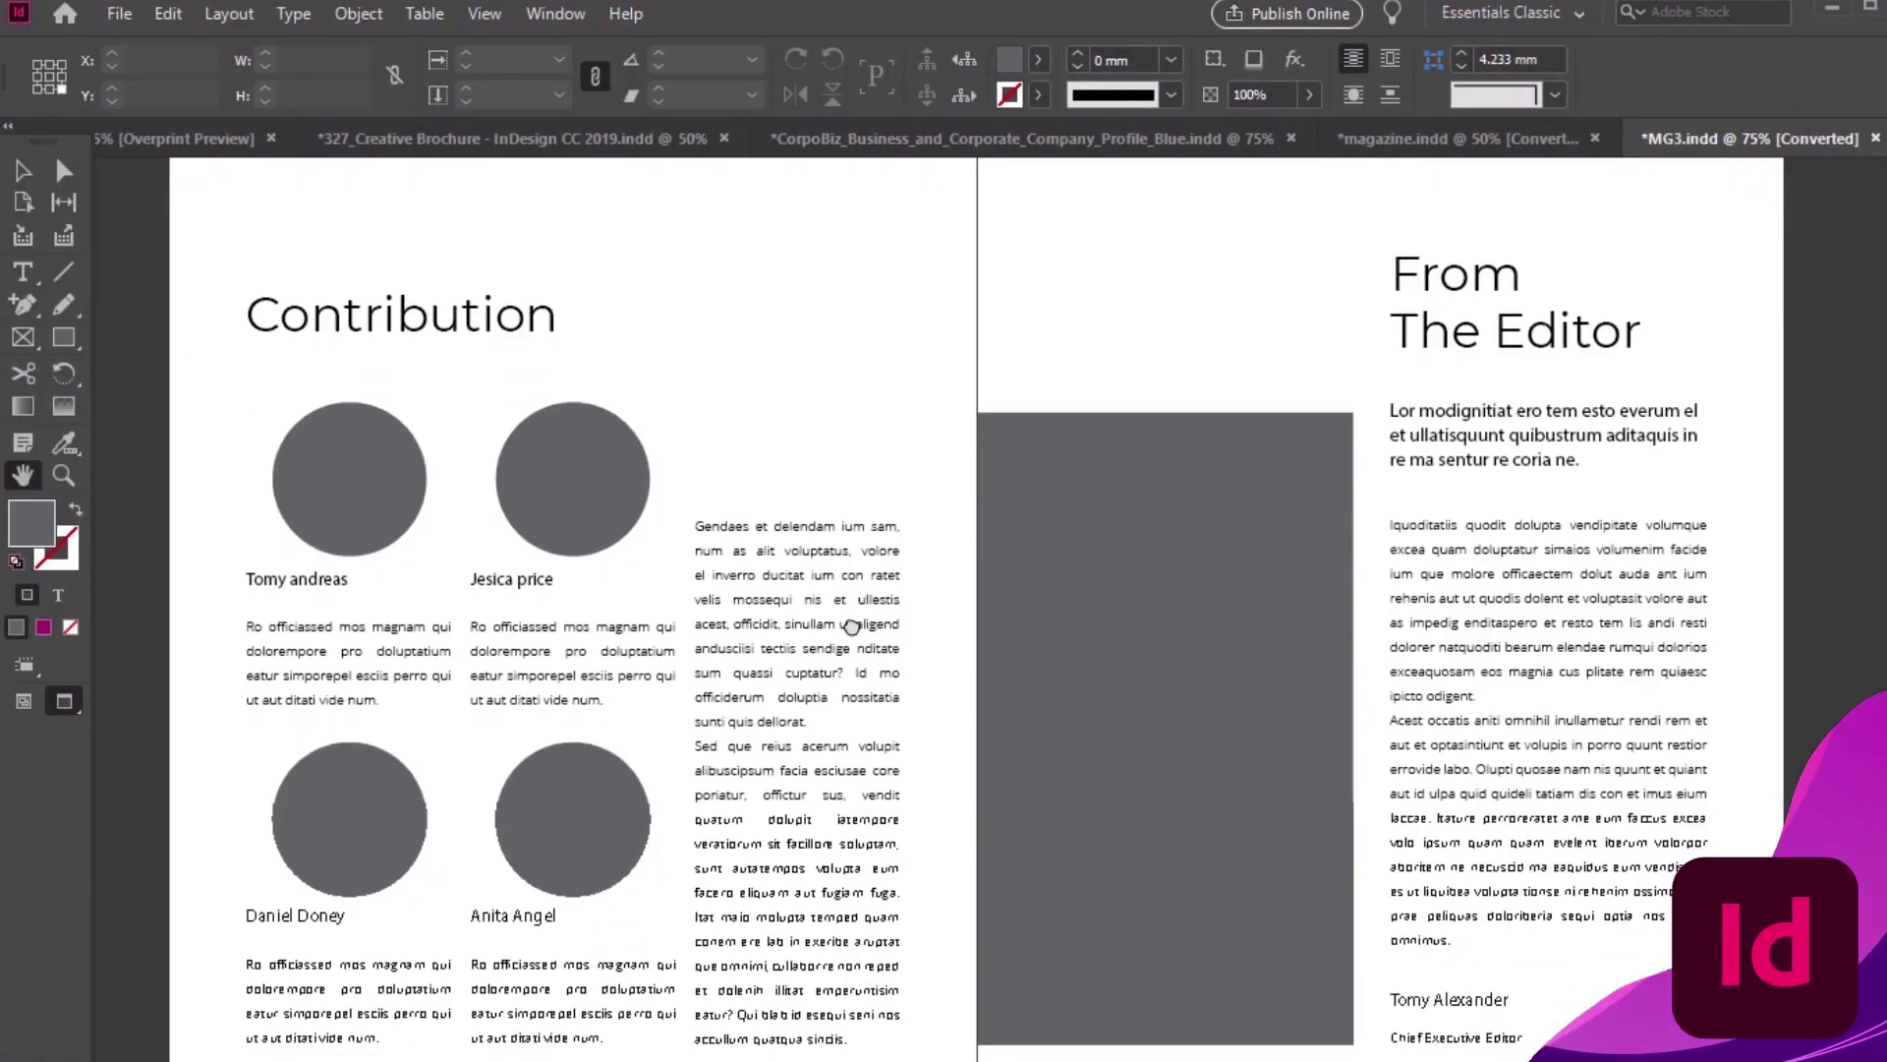
left_click(552, 14)
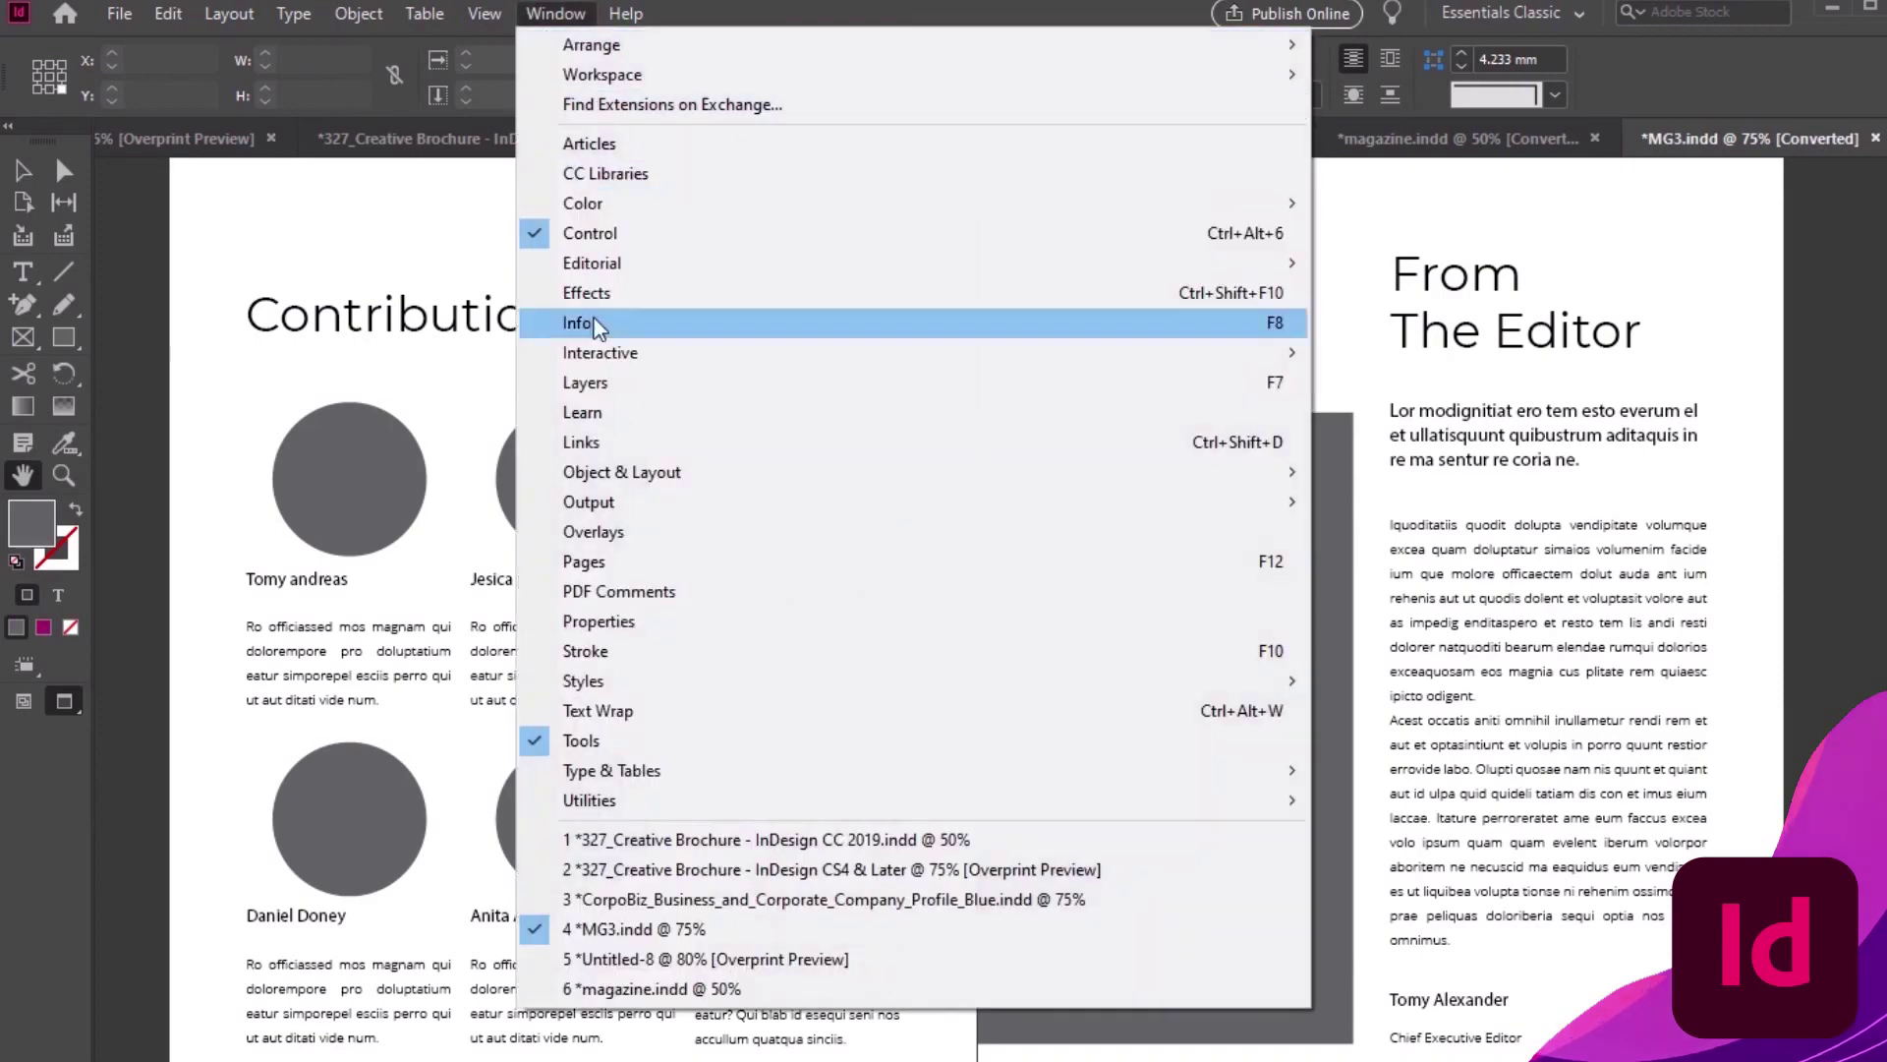
left_click(600, 562)
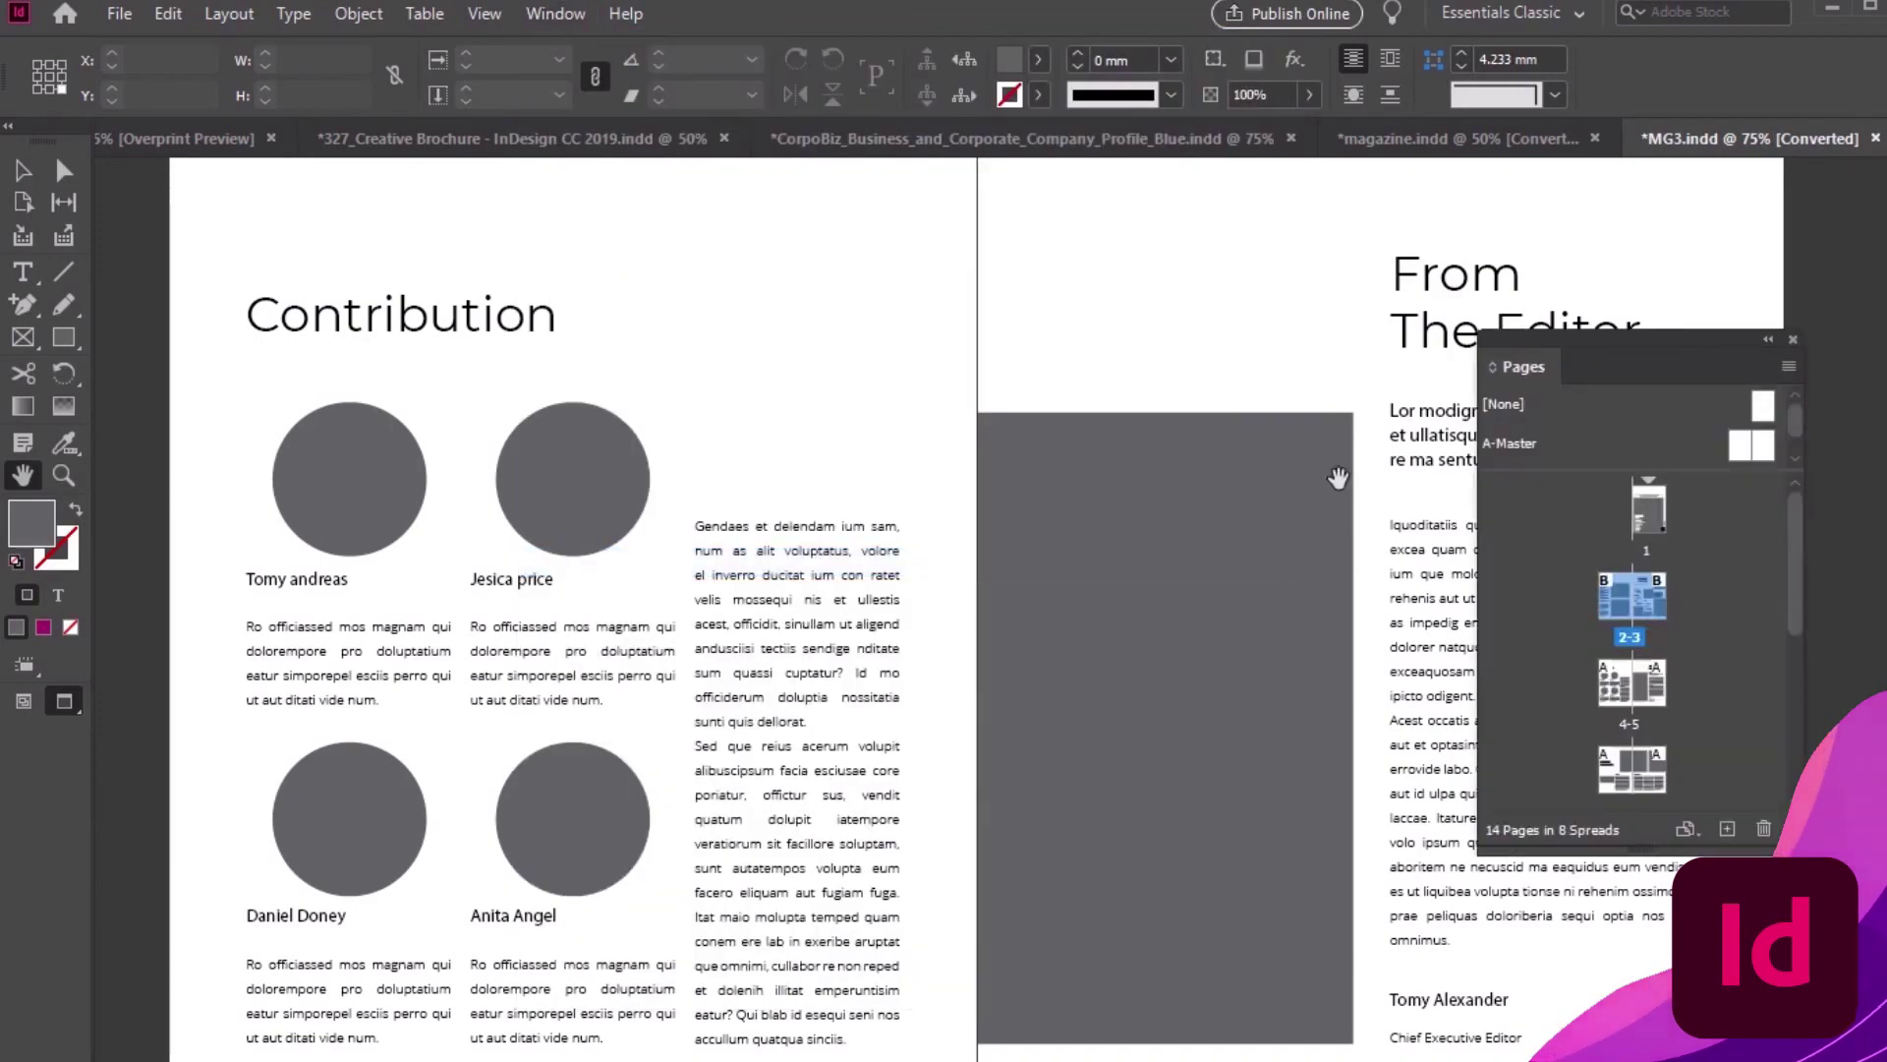
left_click_drag(1595, 344, 1156, 262)
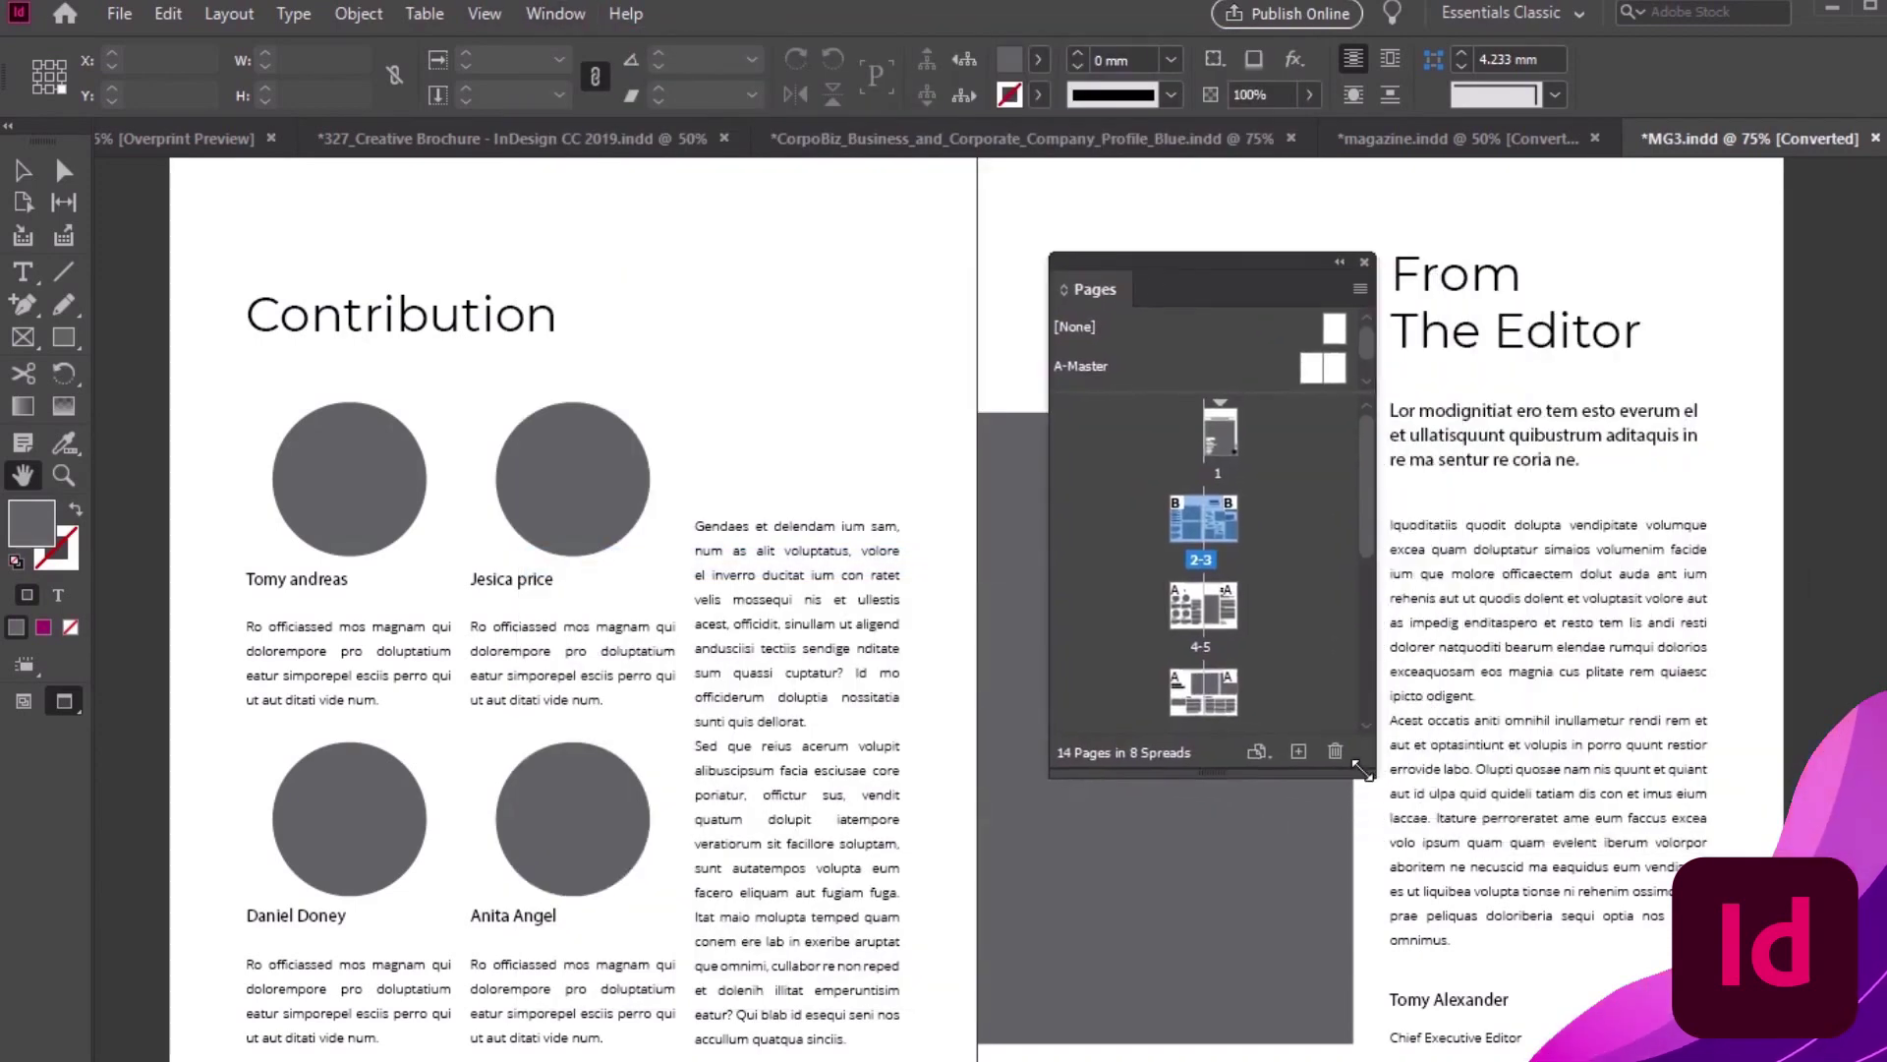
left_click_drag(1374, 779, 1366, 909)
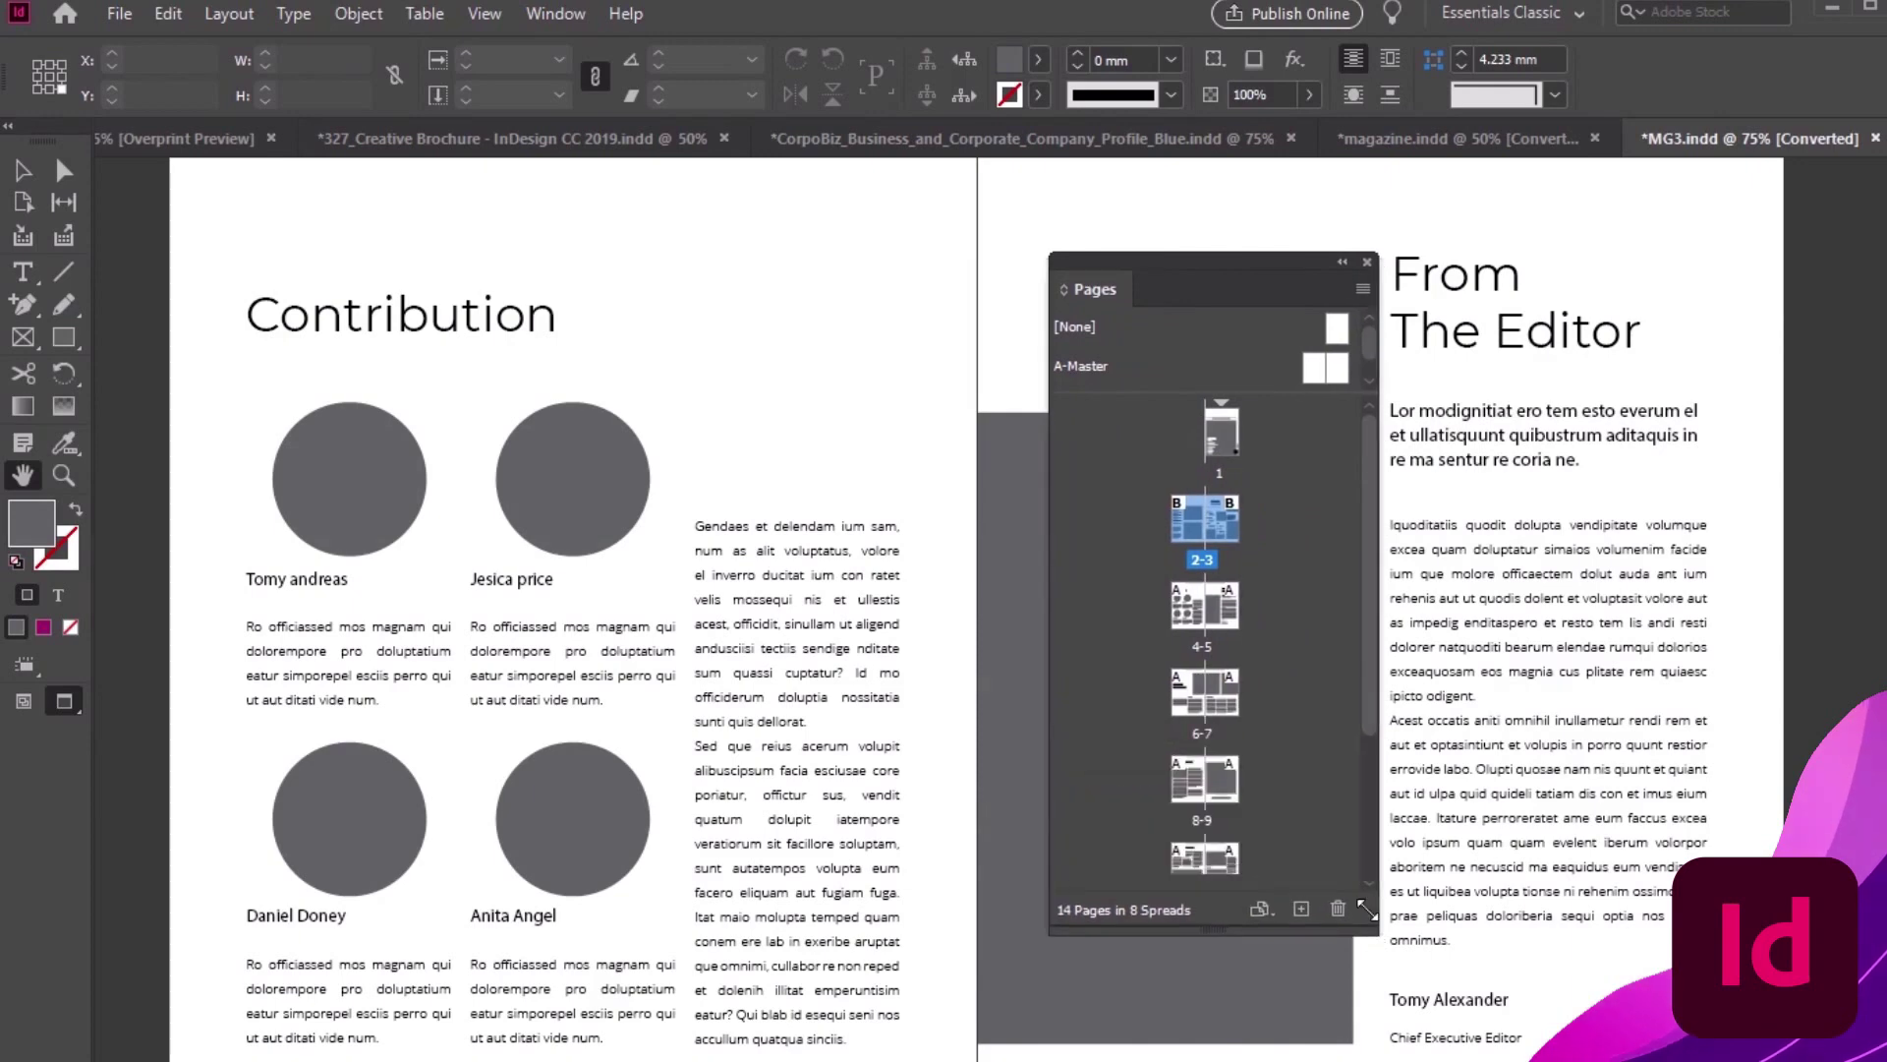
Add a new page, delete it, then pan and zoom out to view several spreads
left_click(1302, 910)
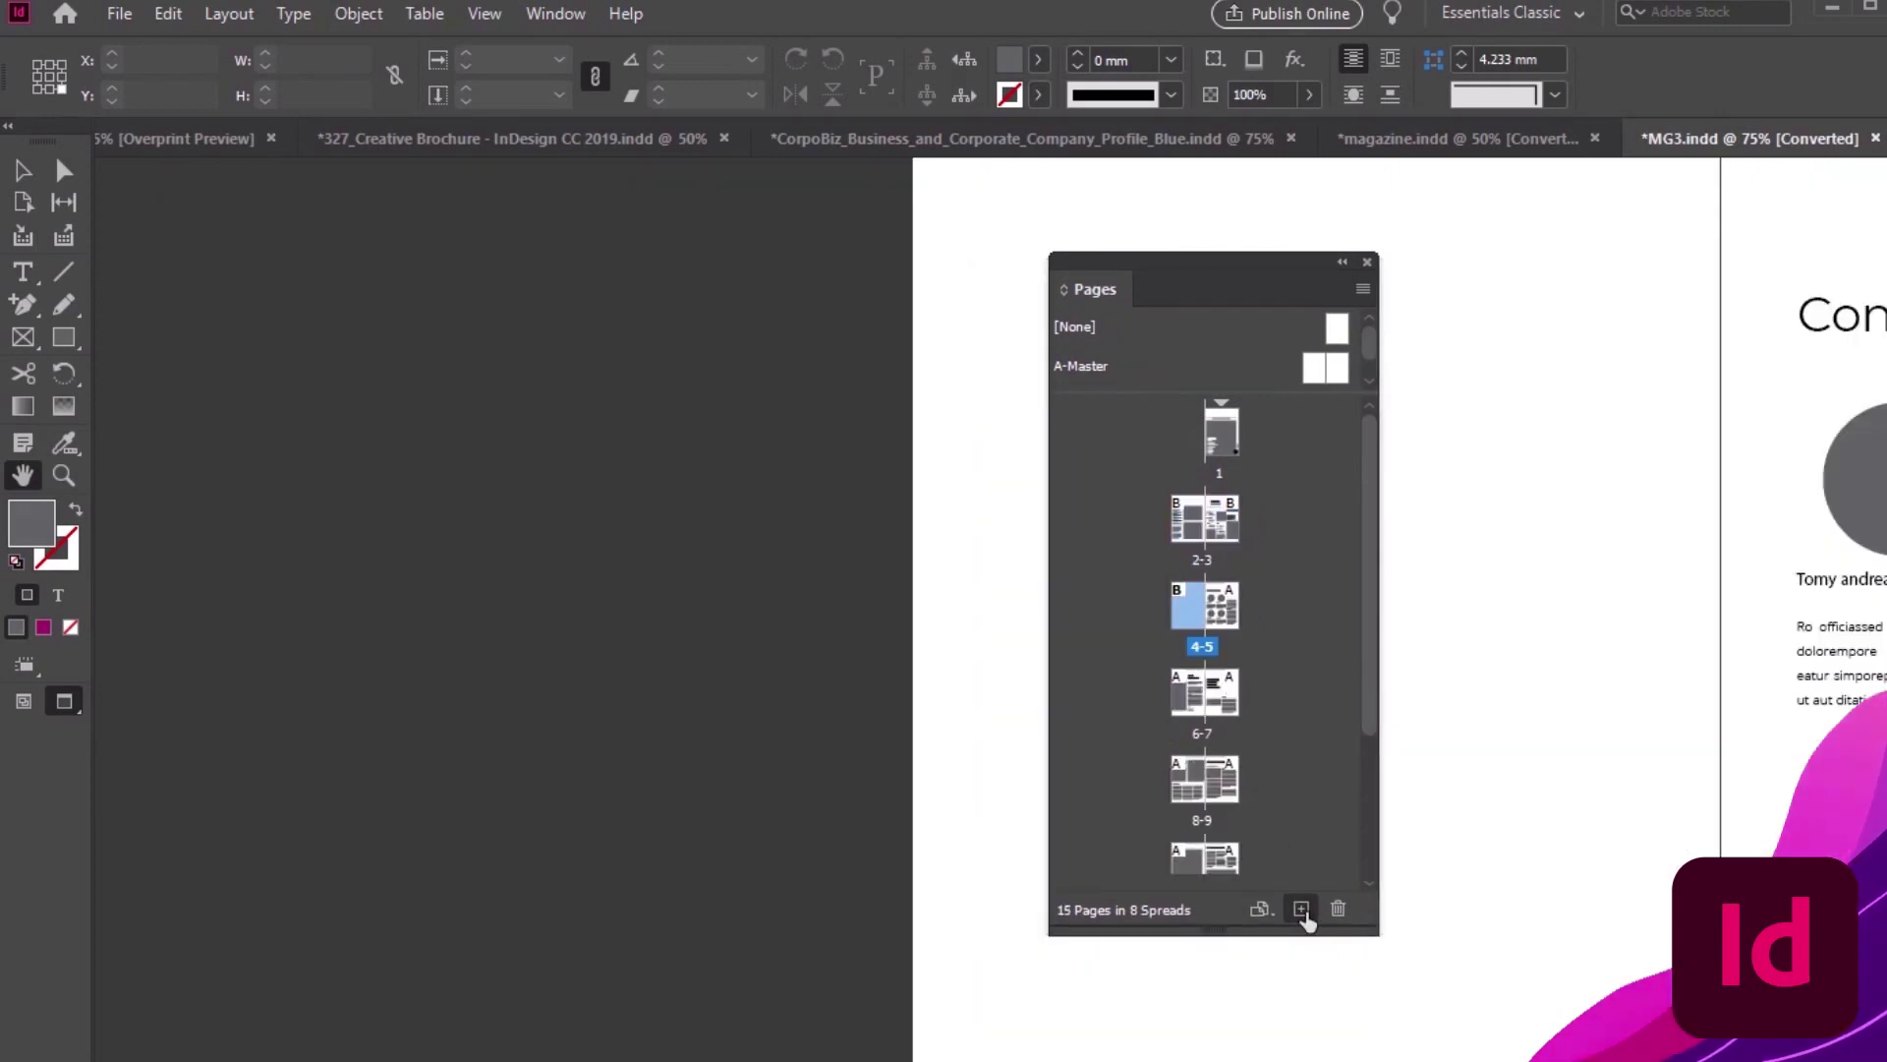
left_click(1338, 908)
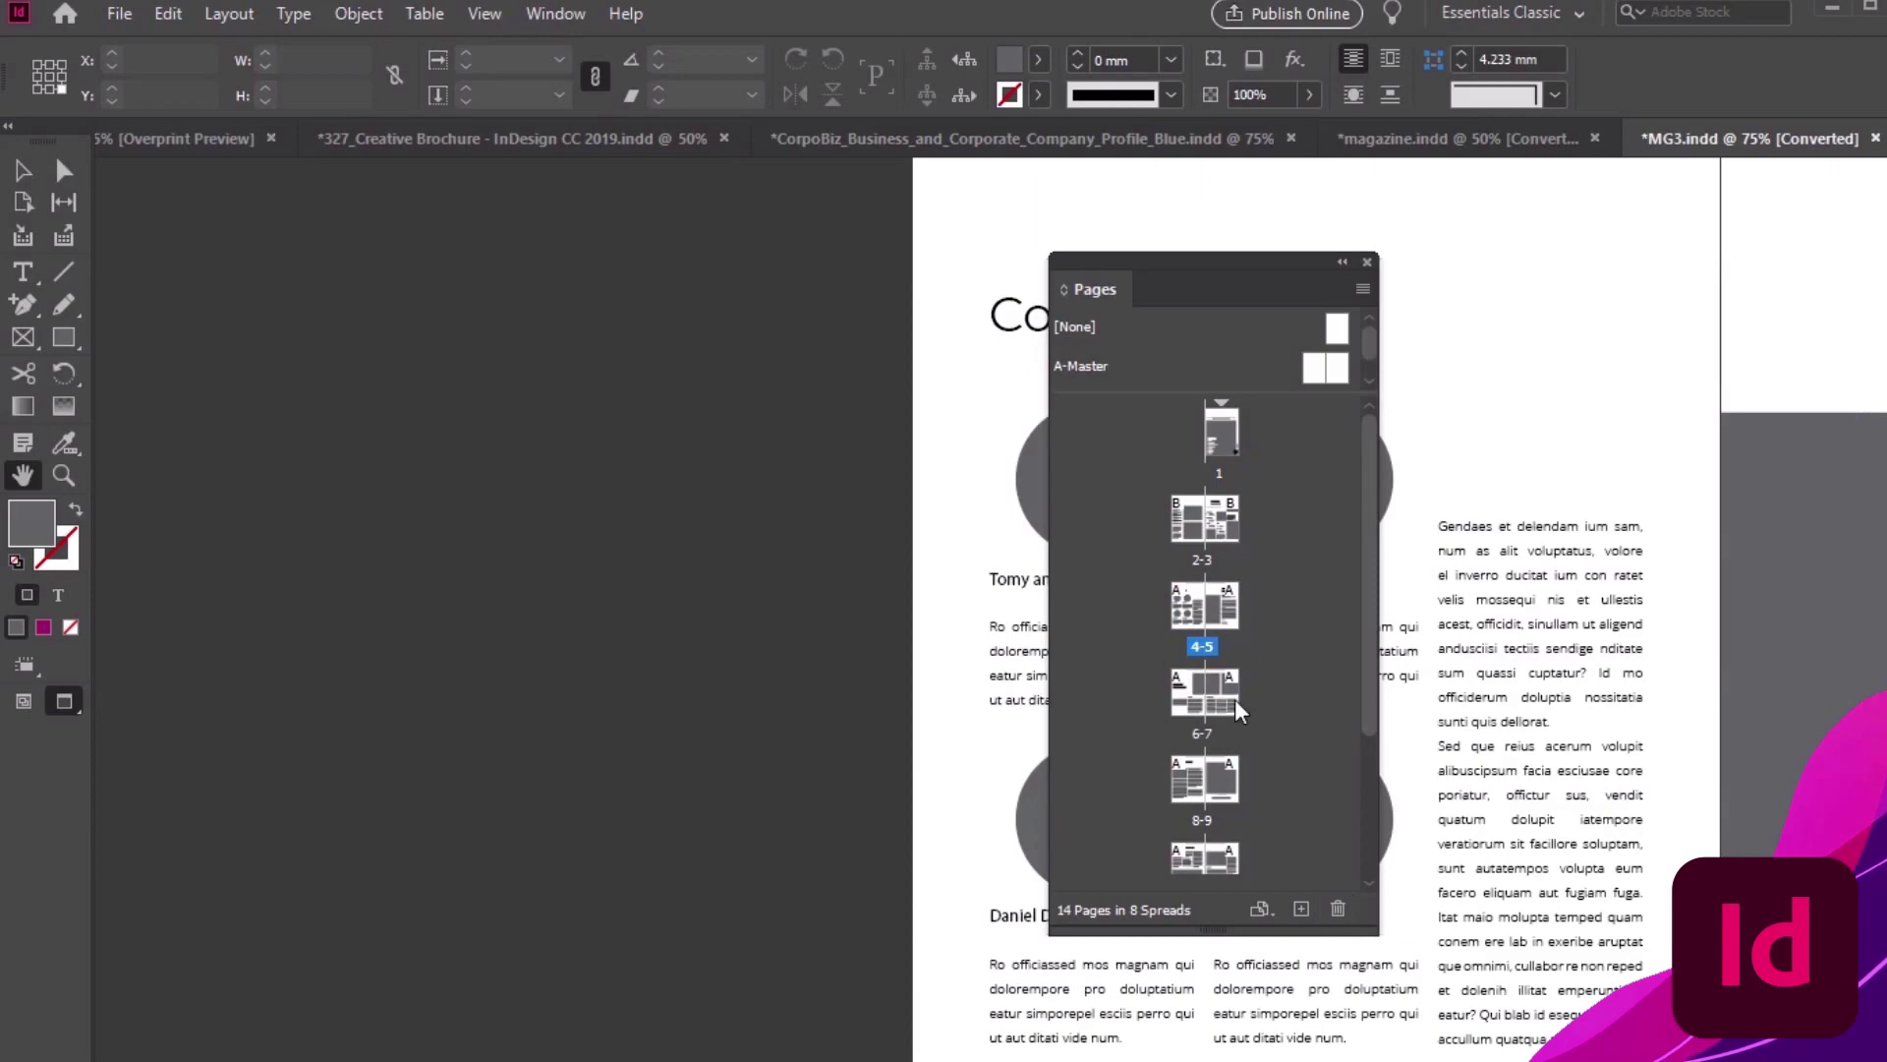
left_click_drag(994, 802, 197, 645)
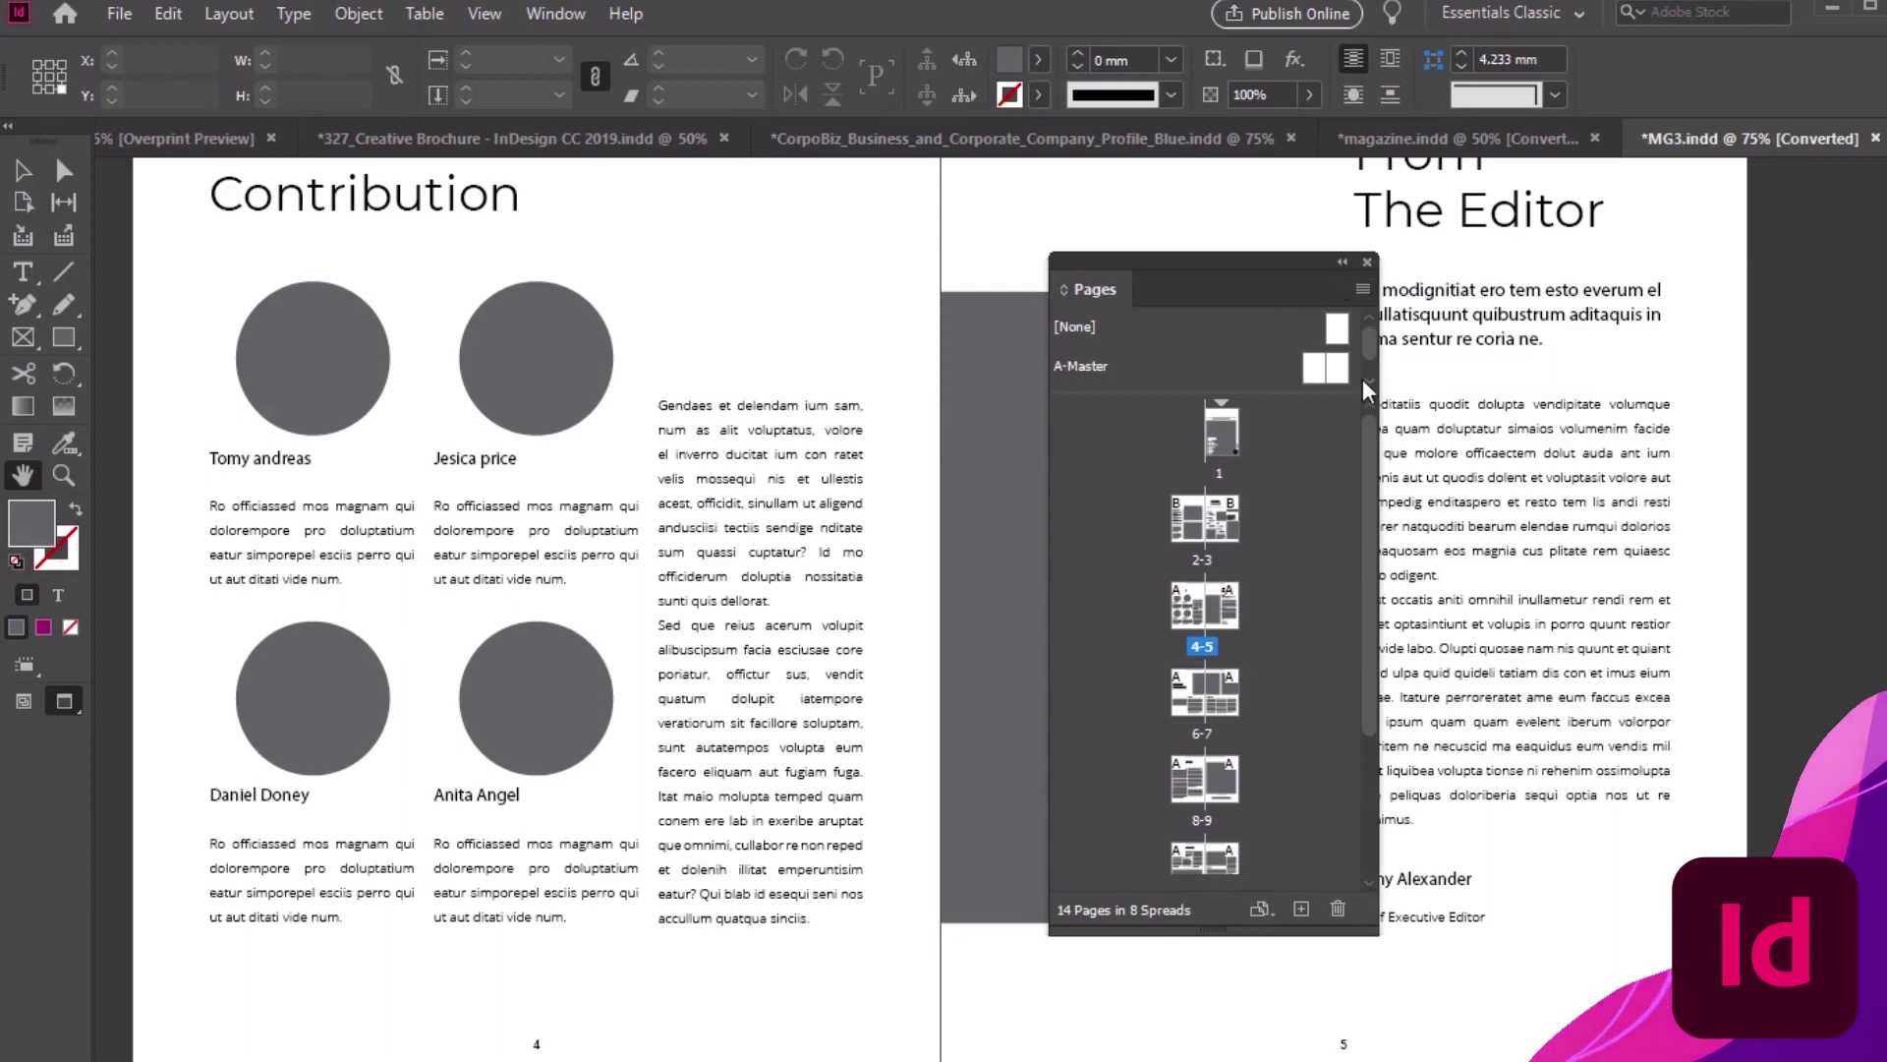
left_click_drag(685, 423, 634, 570)
key("ctrl+minus")
key("ctrl+minus")
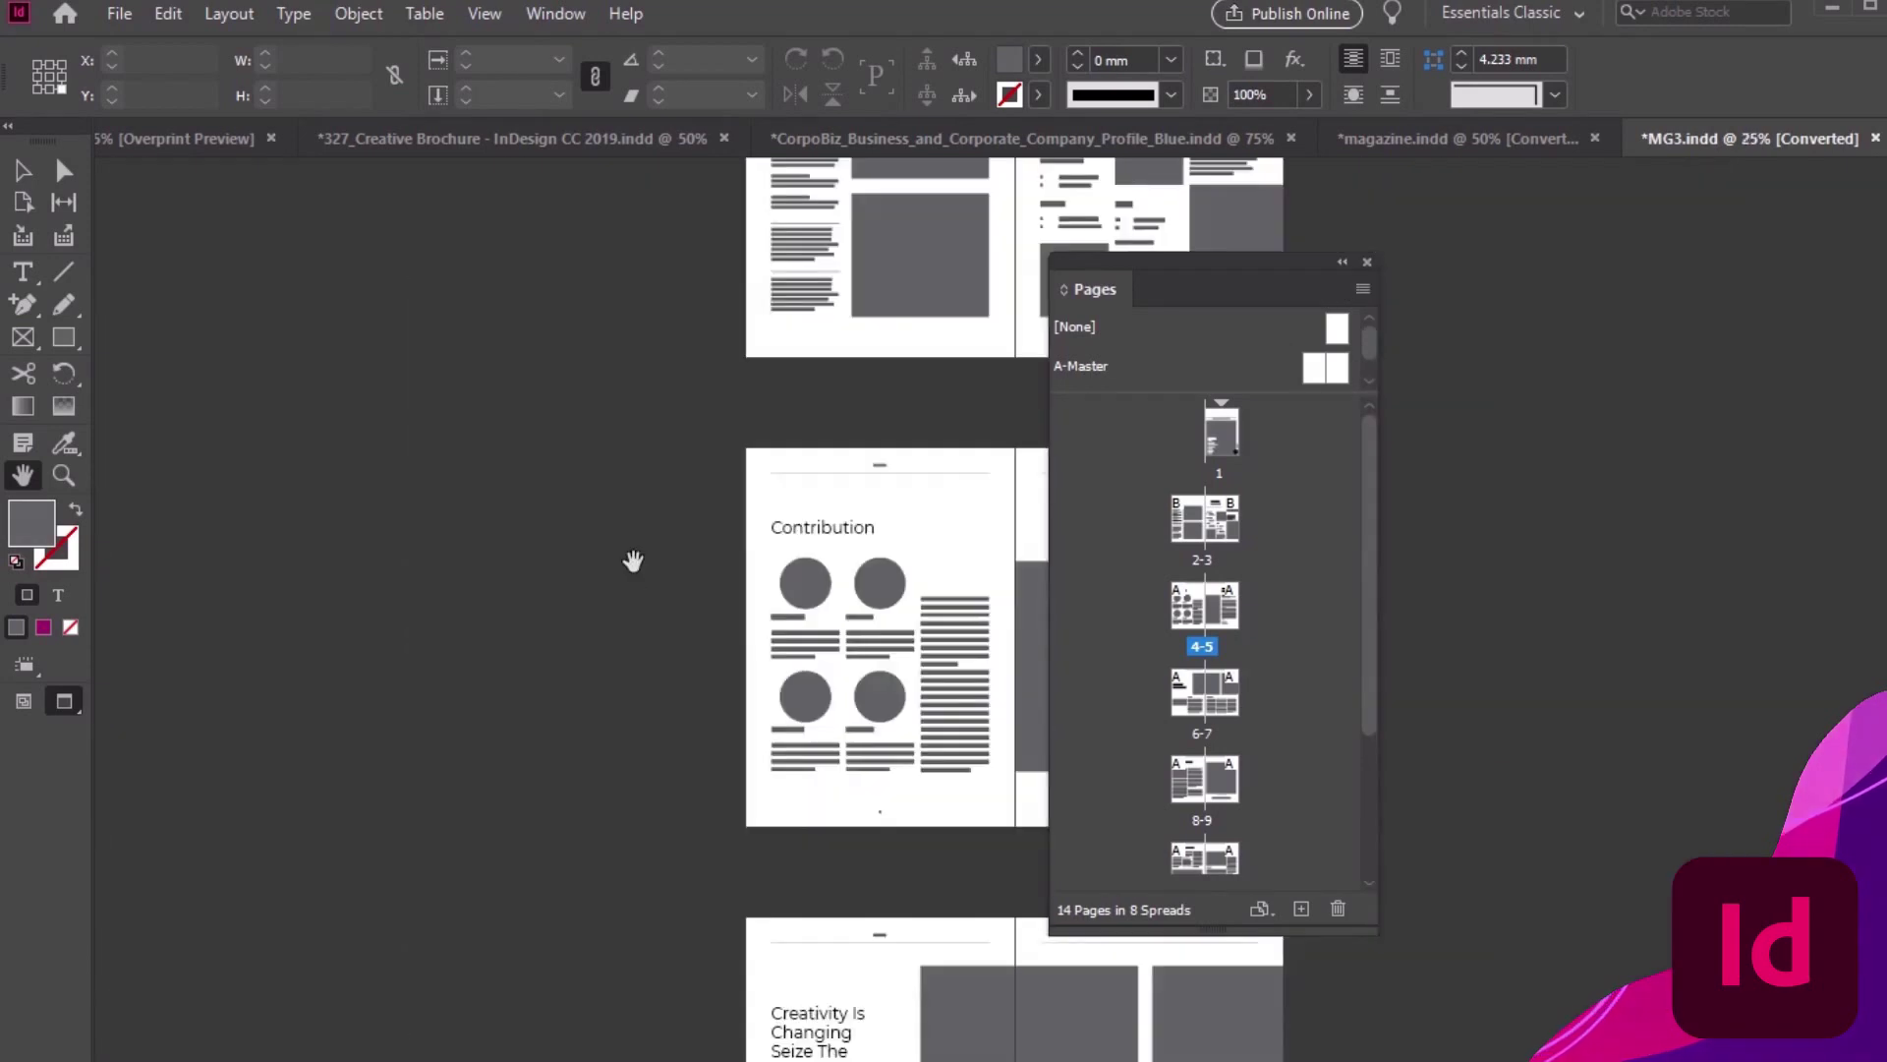
left_click_drag(1252, 287, 1570, 289)
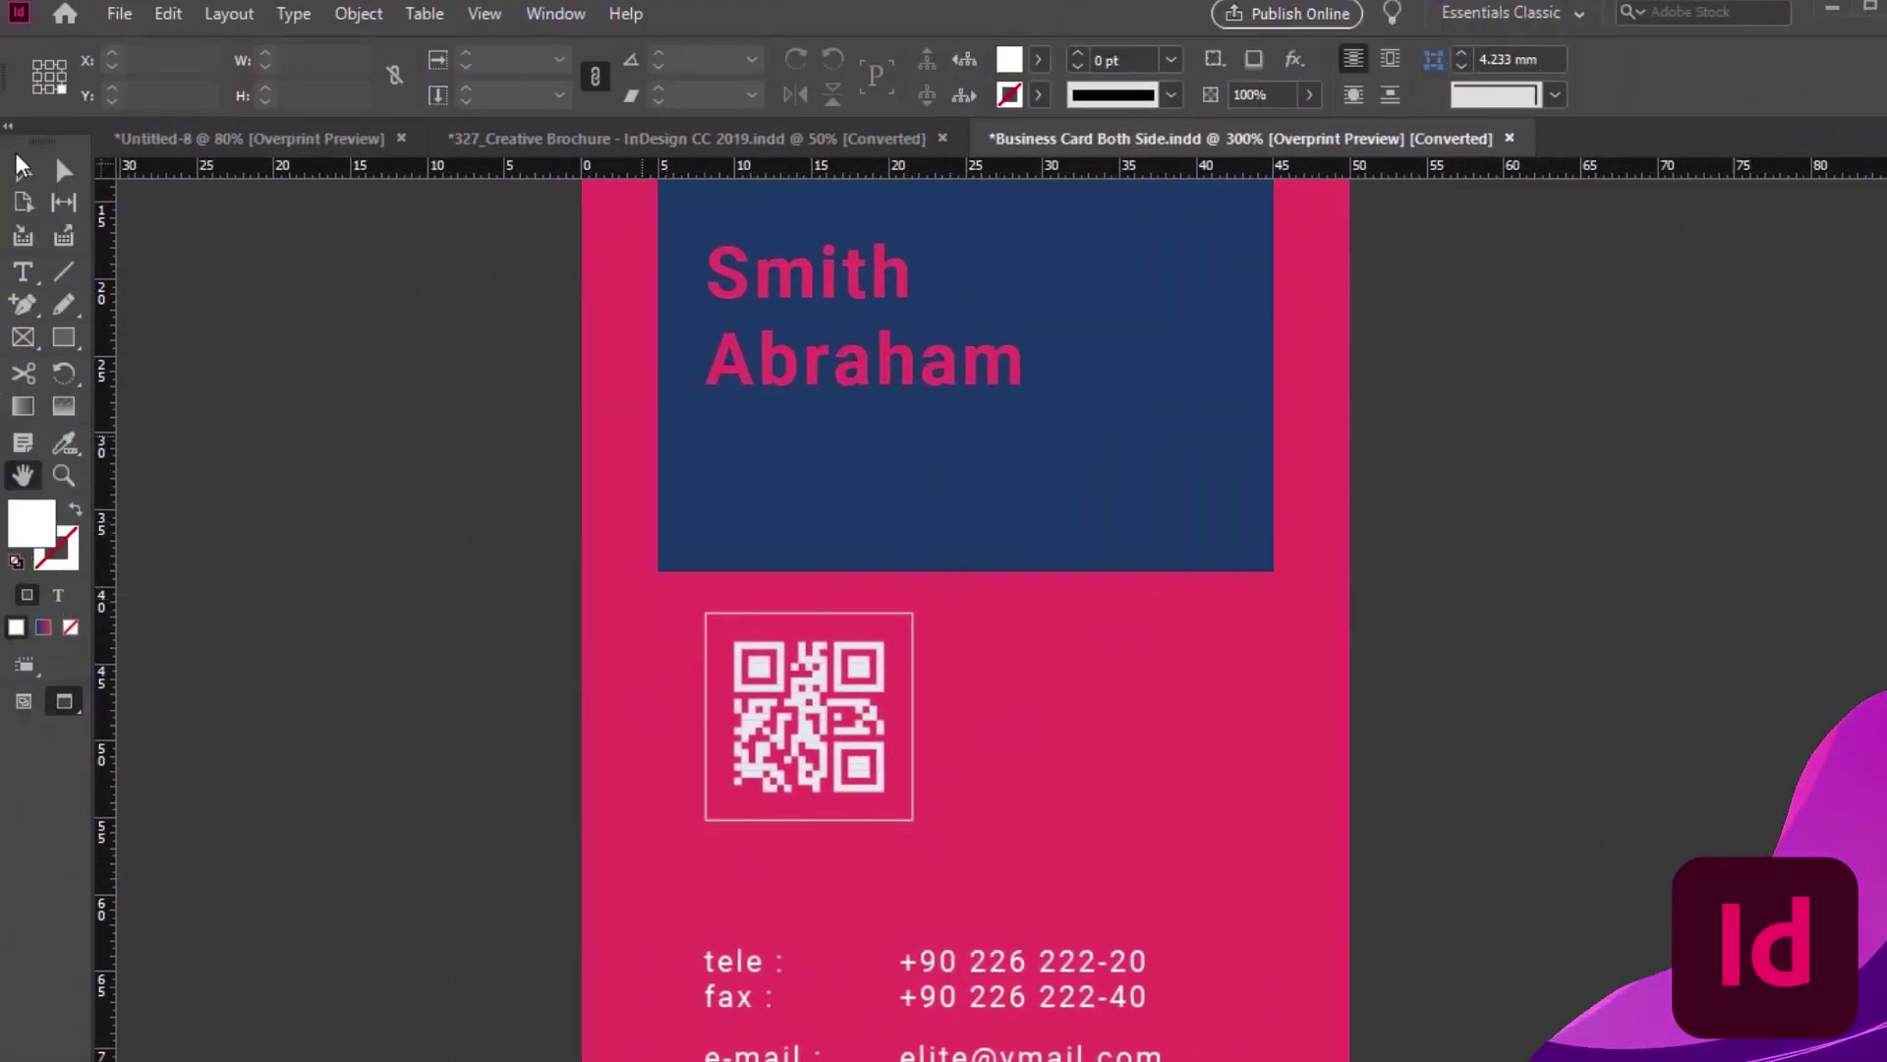
Delete the business card's existing QR code frame
left_click(20, 172)
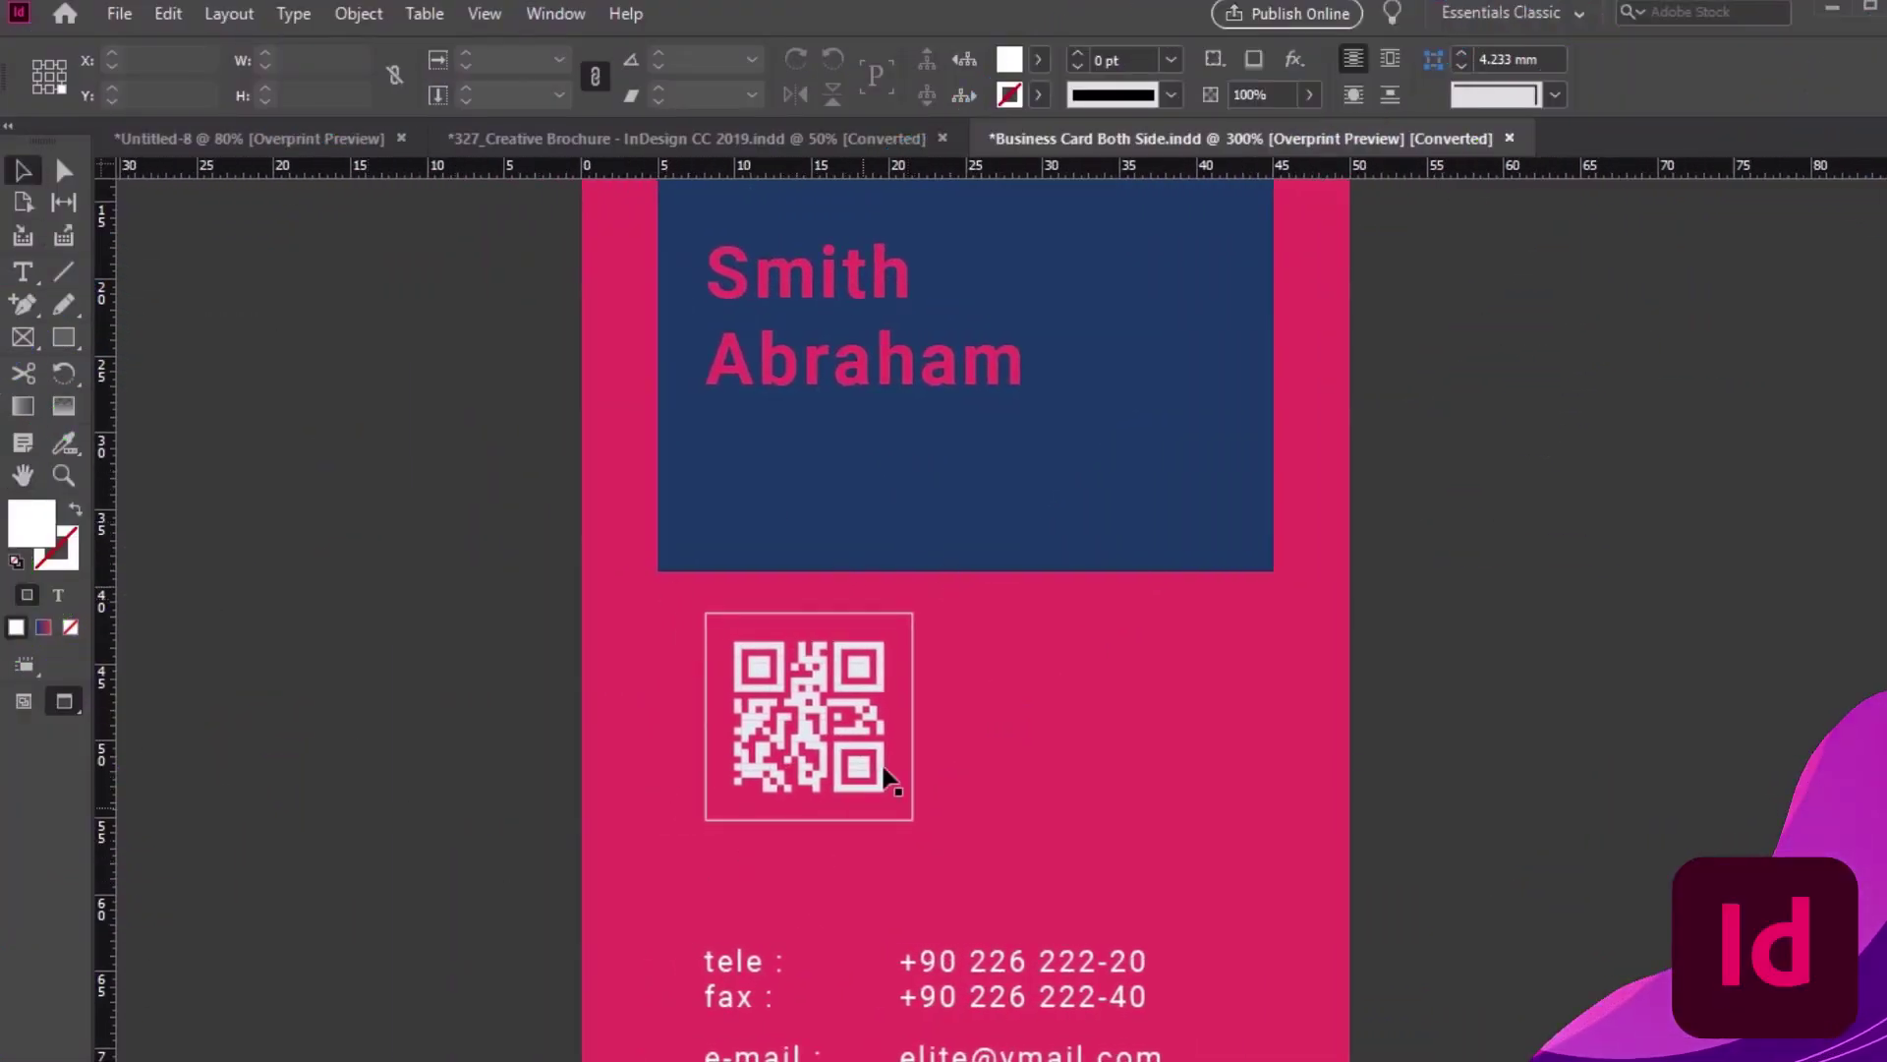
left_click(887, 777)
key("Delete")
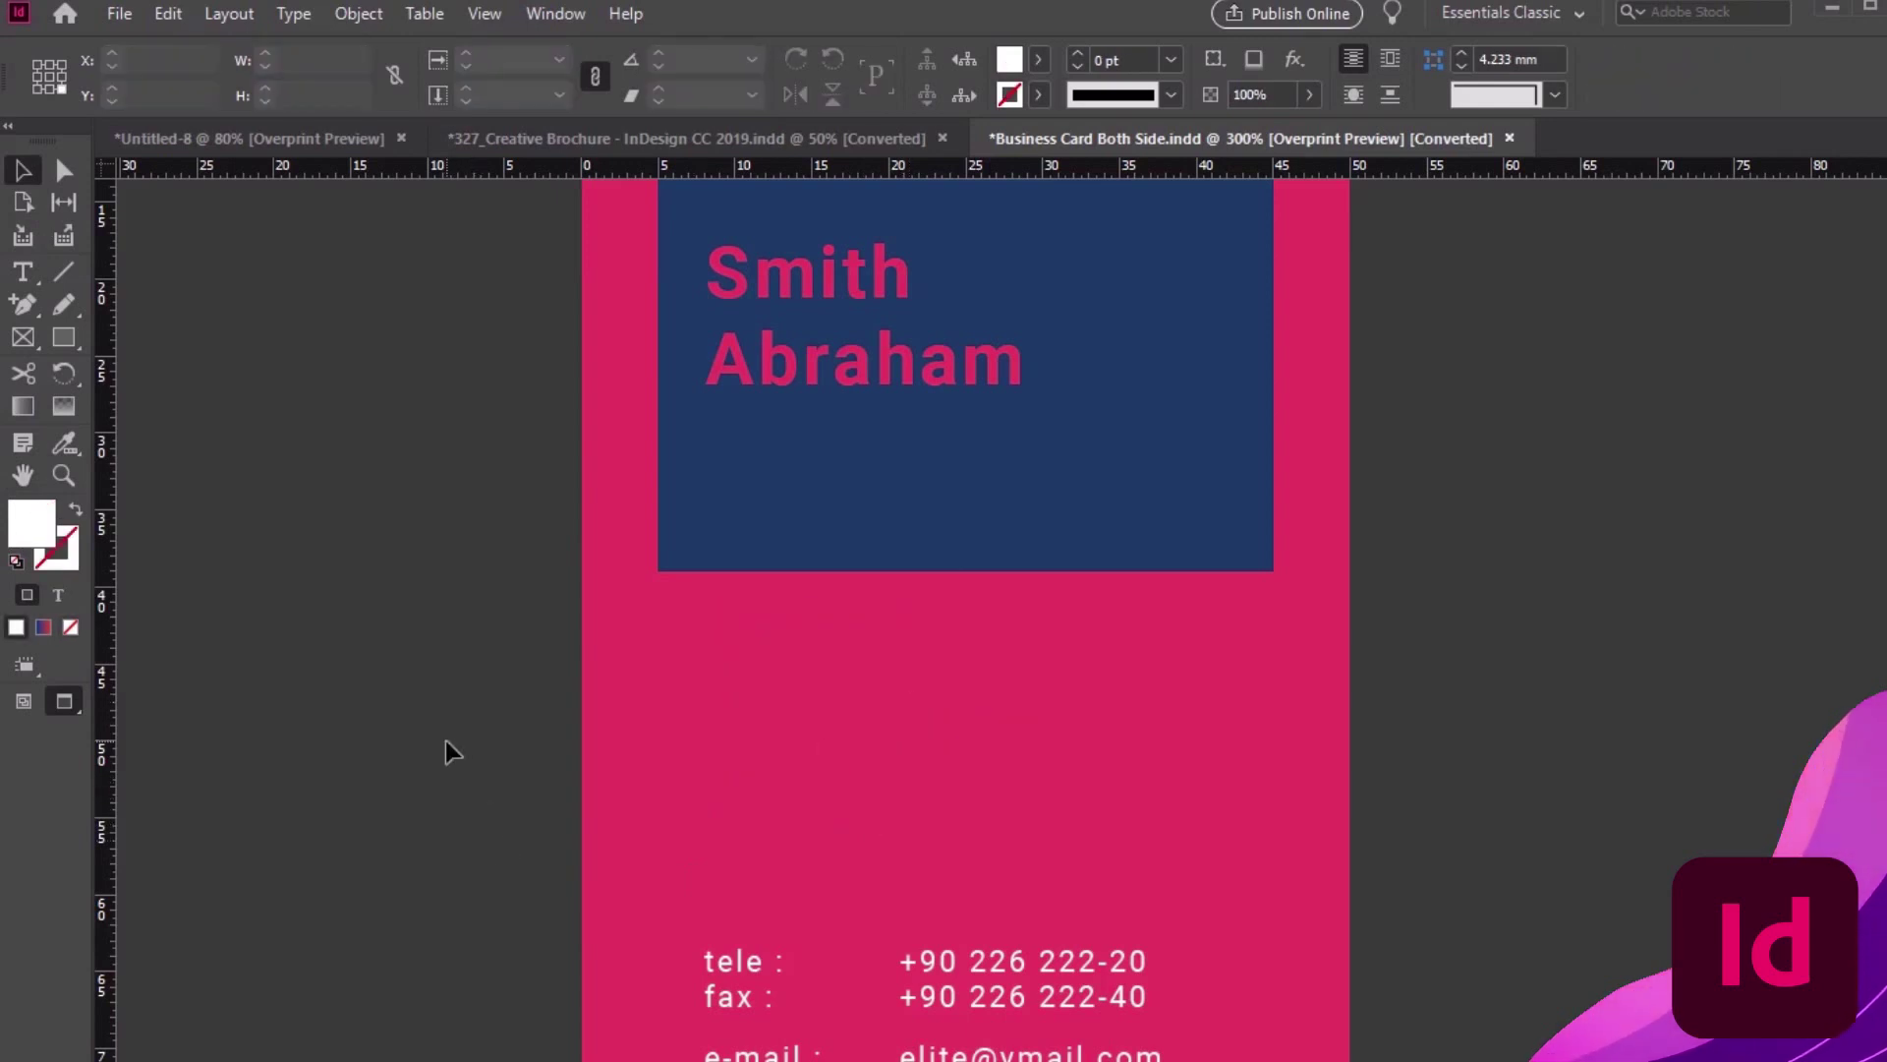
left_click(357, 13)
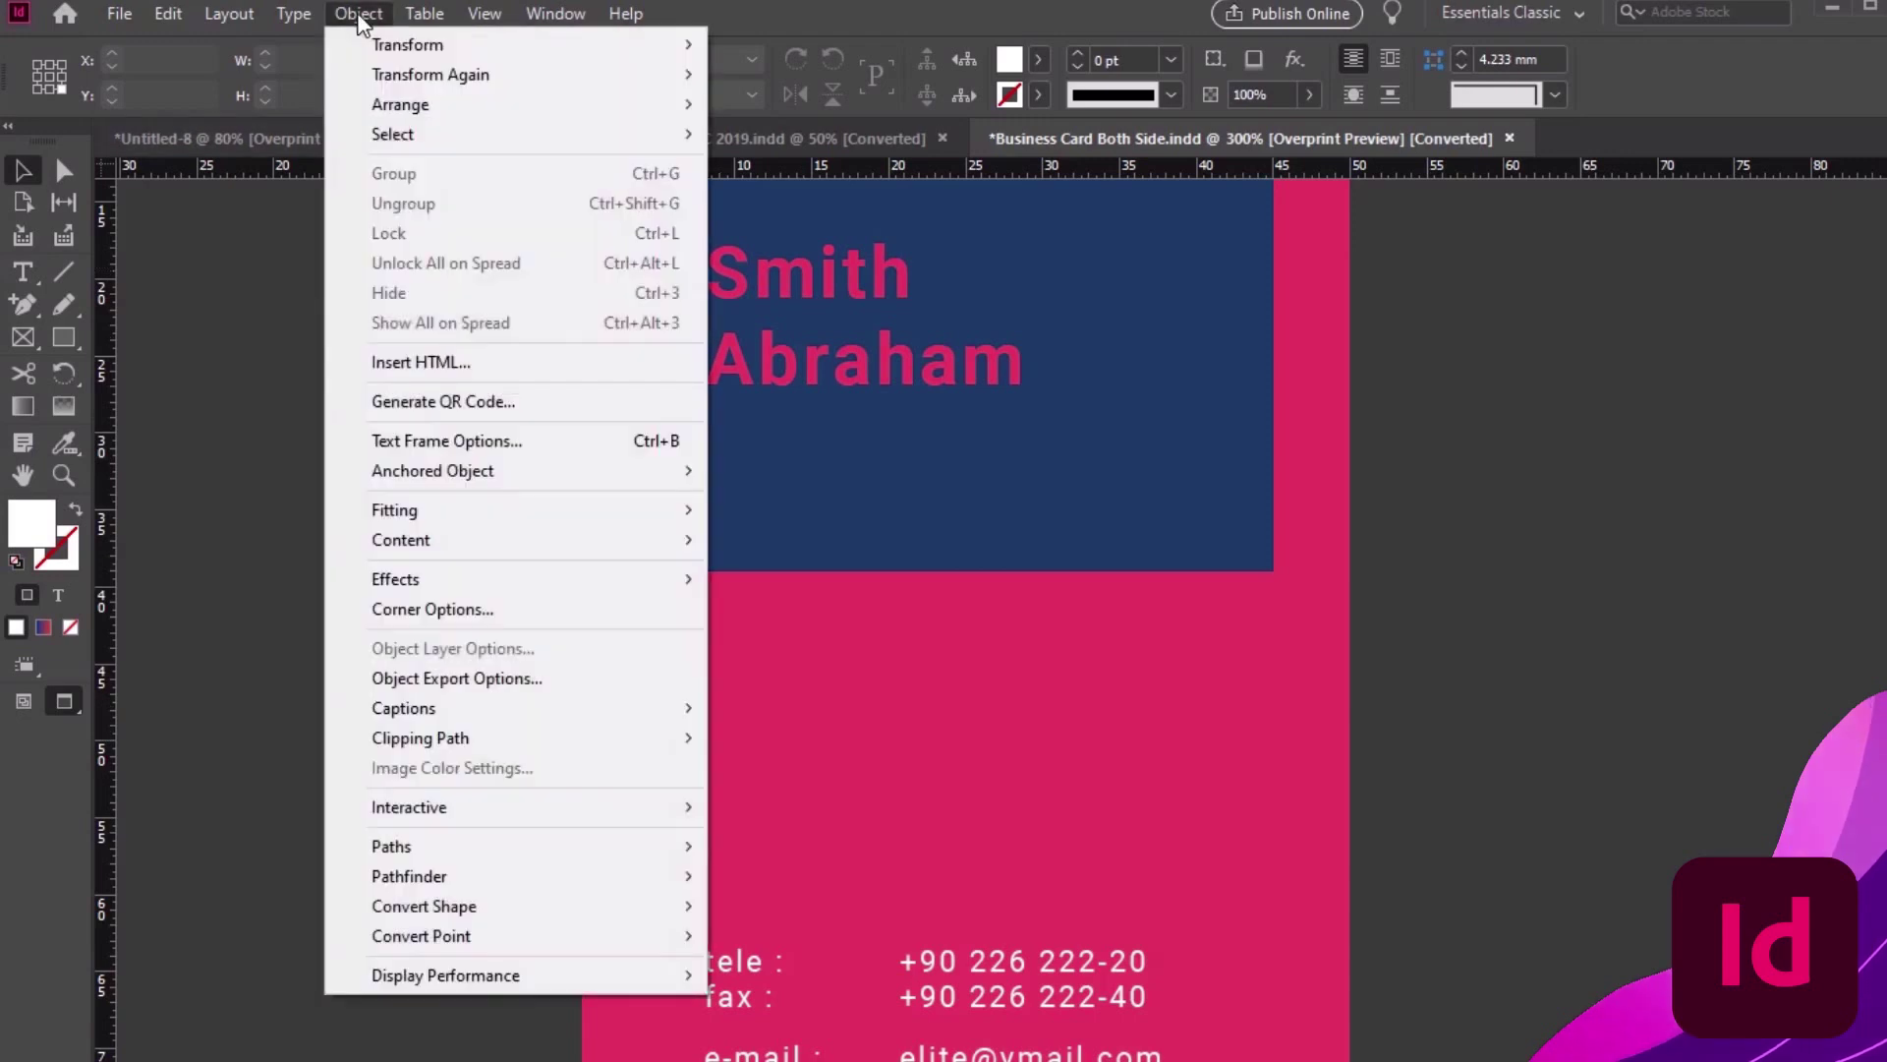
left_click(594, 401)
left_click_drag(536, 262, 496, 267)
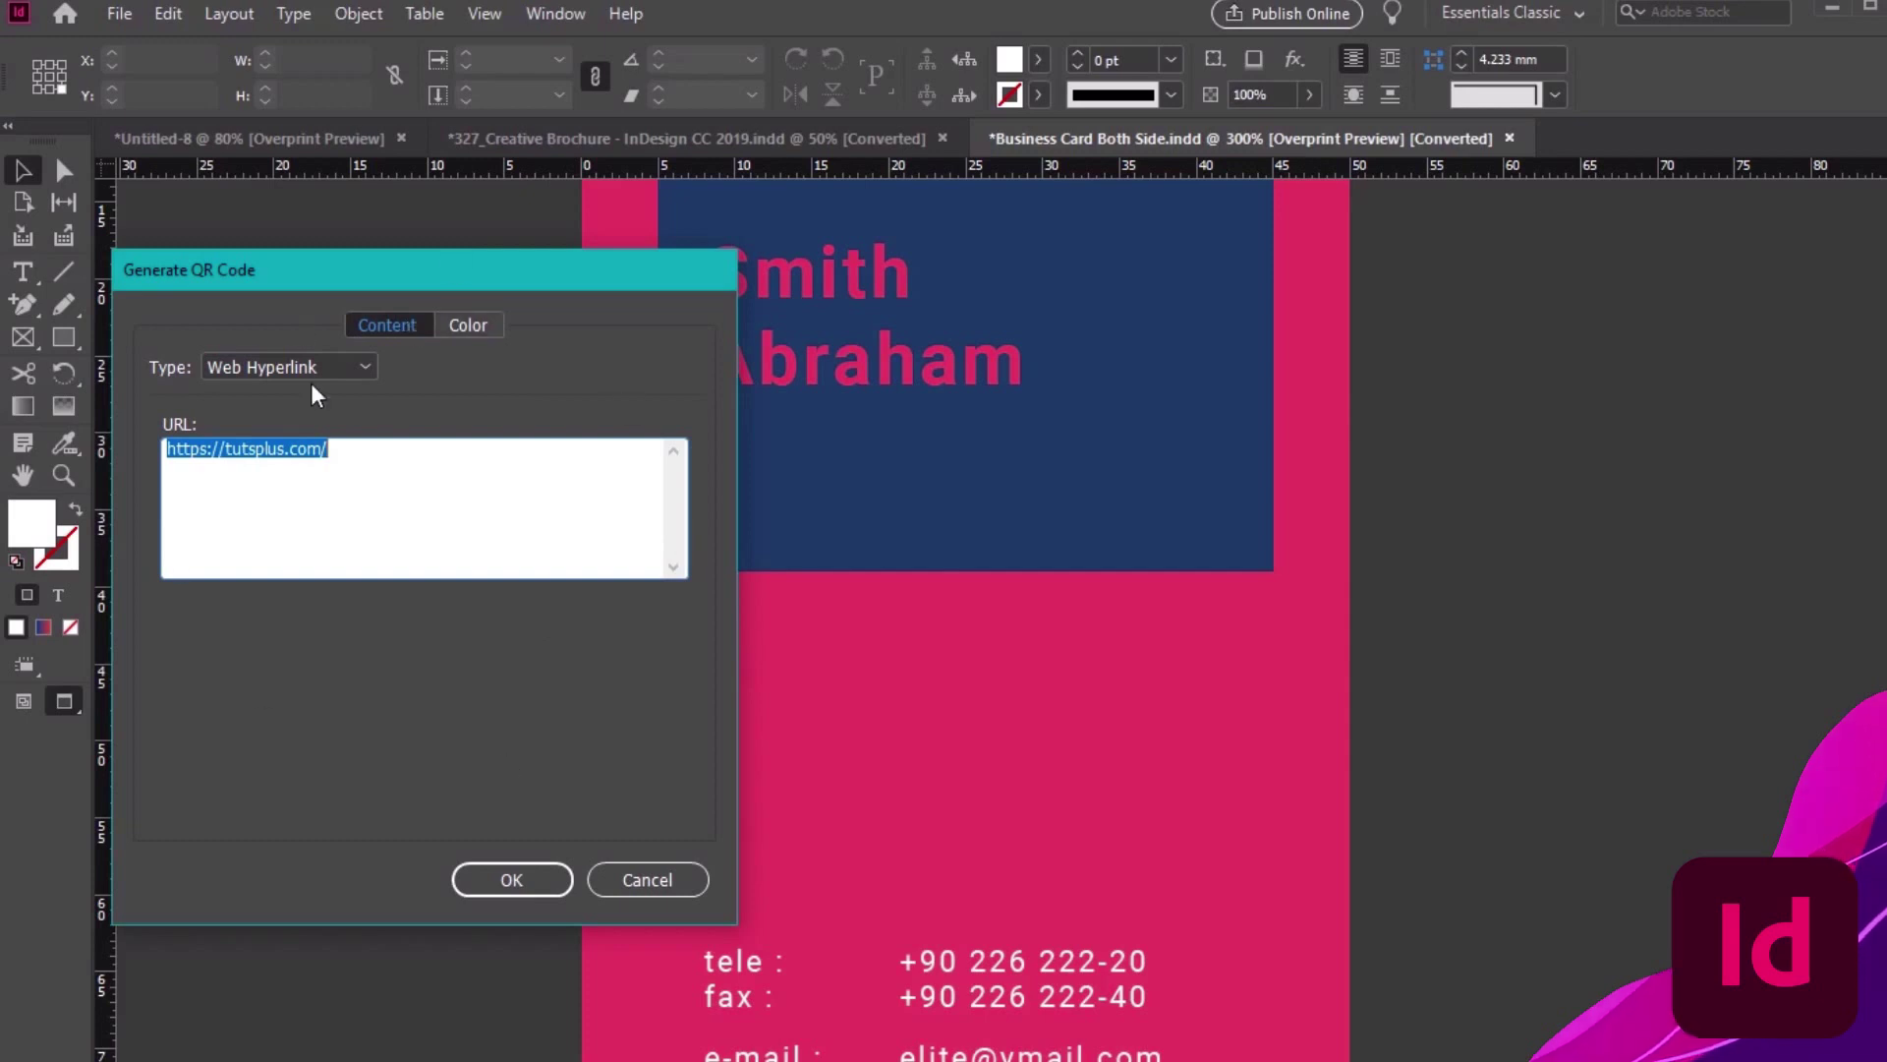
left_click(342, 369)
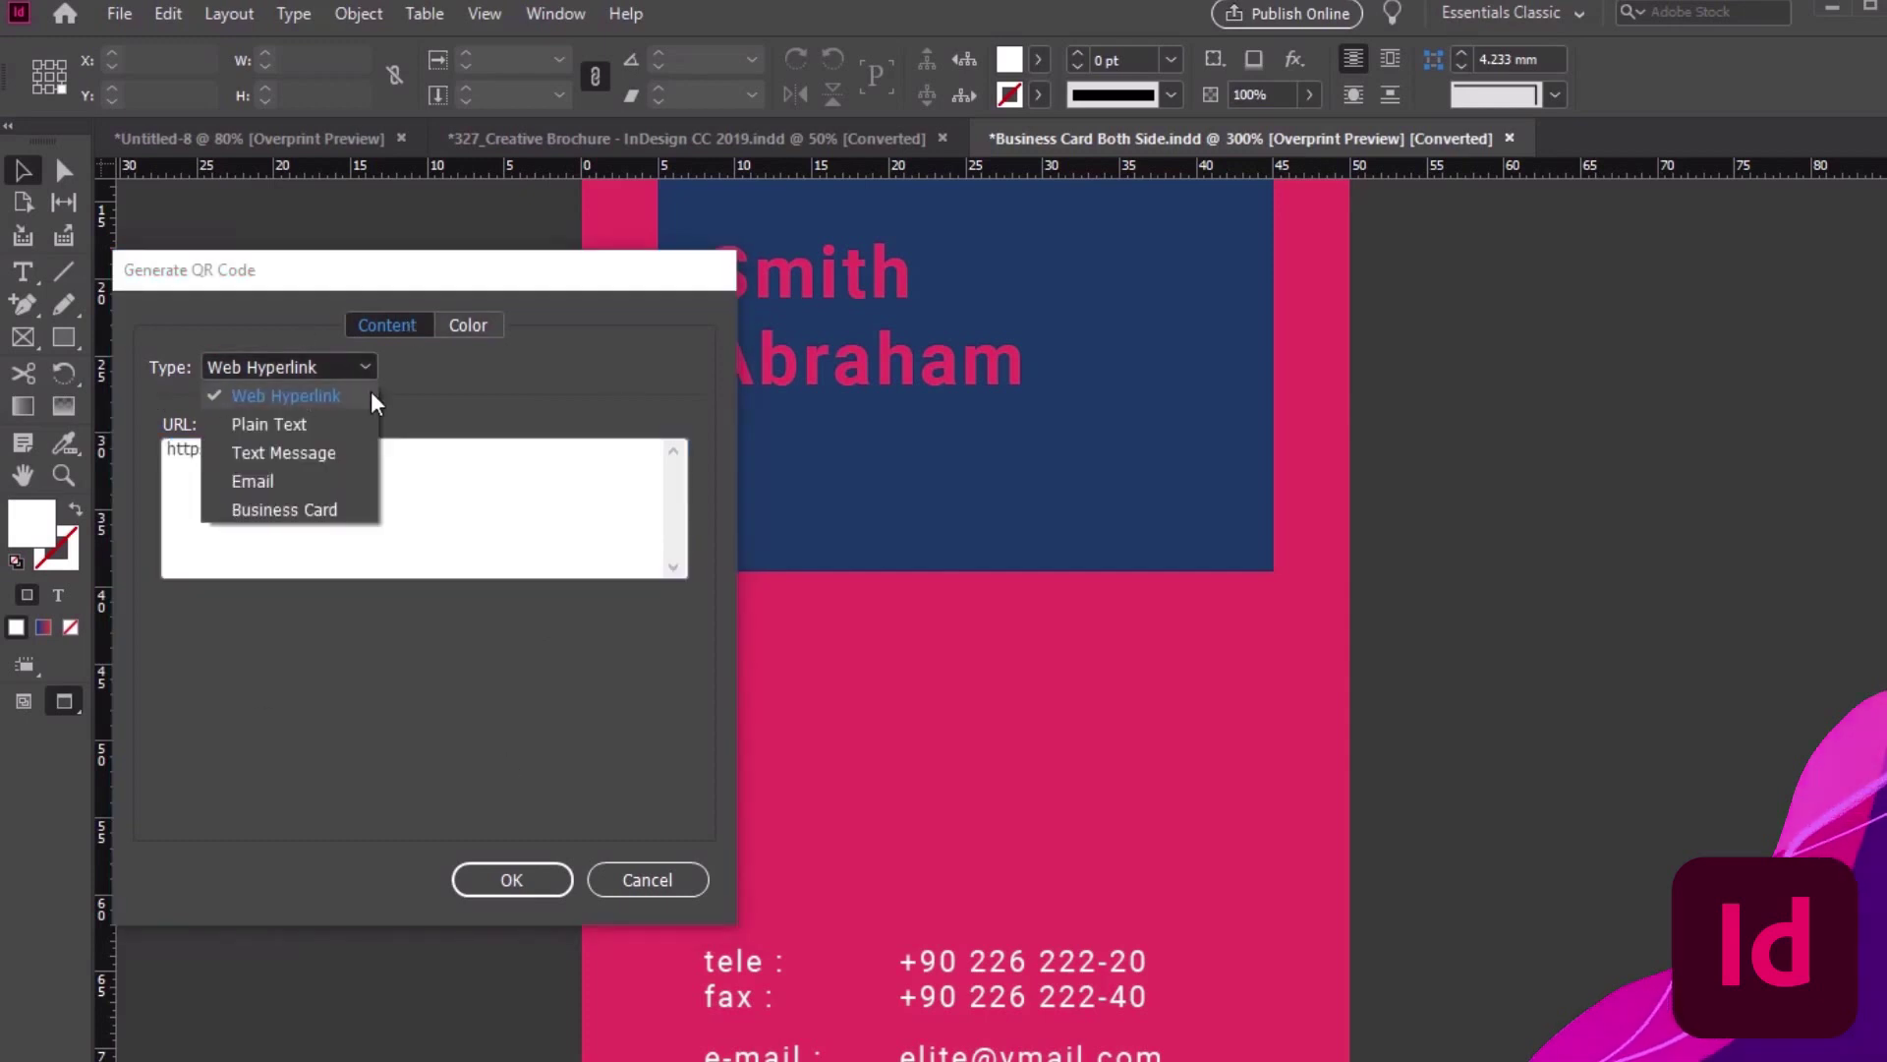
left_click(367, 394)
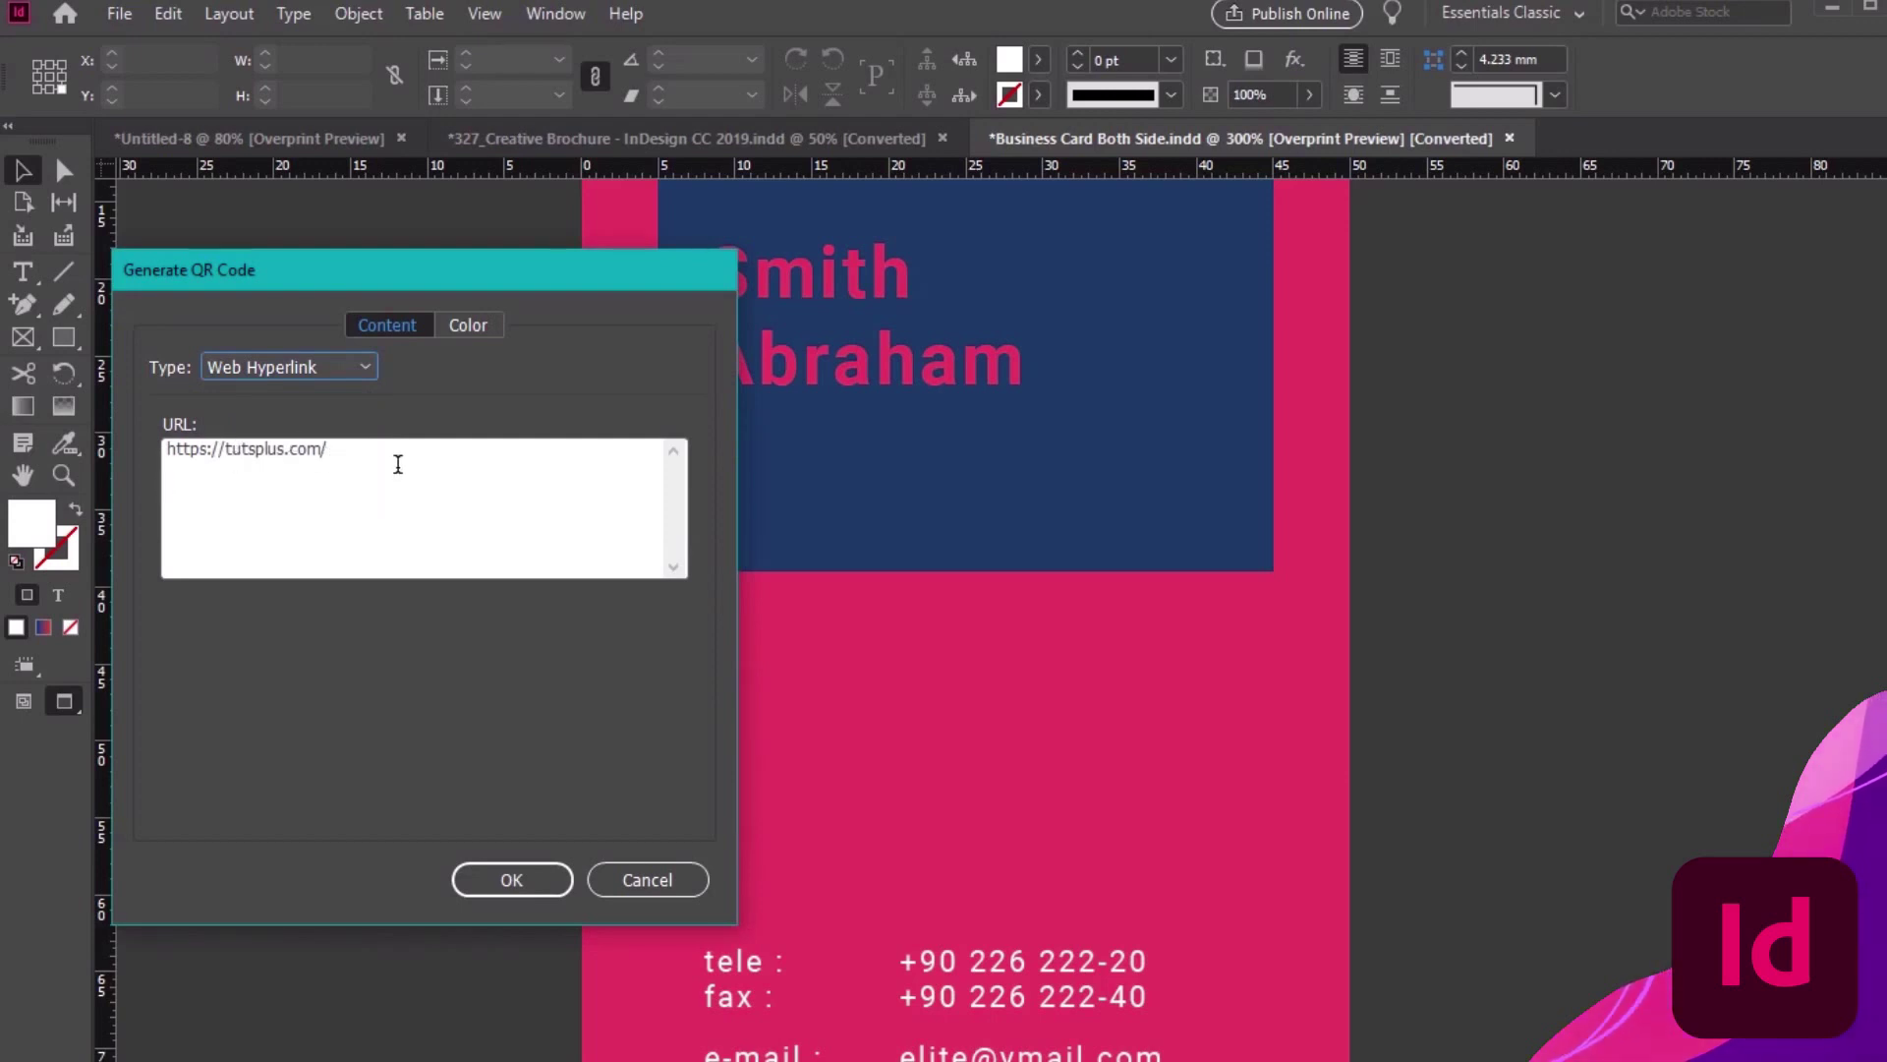
left_click(491, 888)
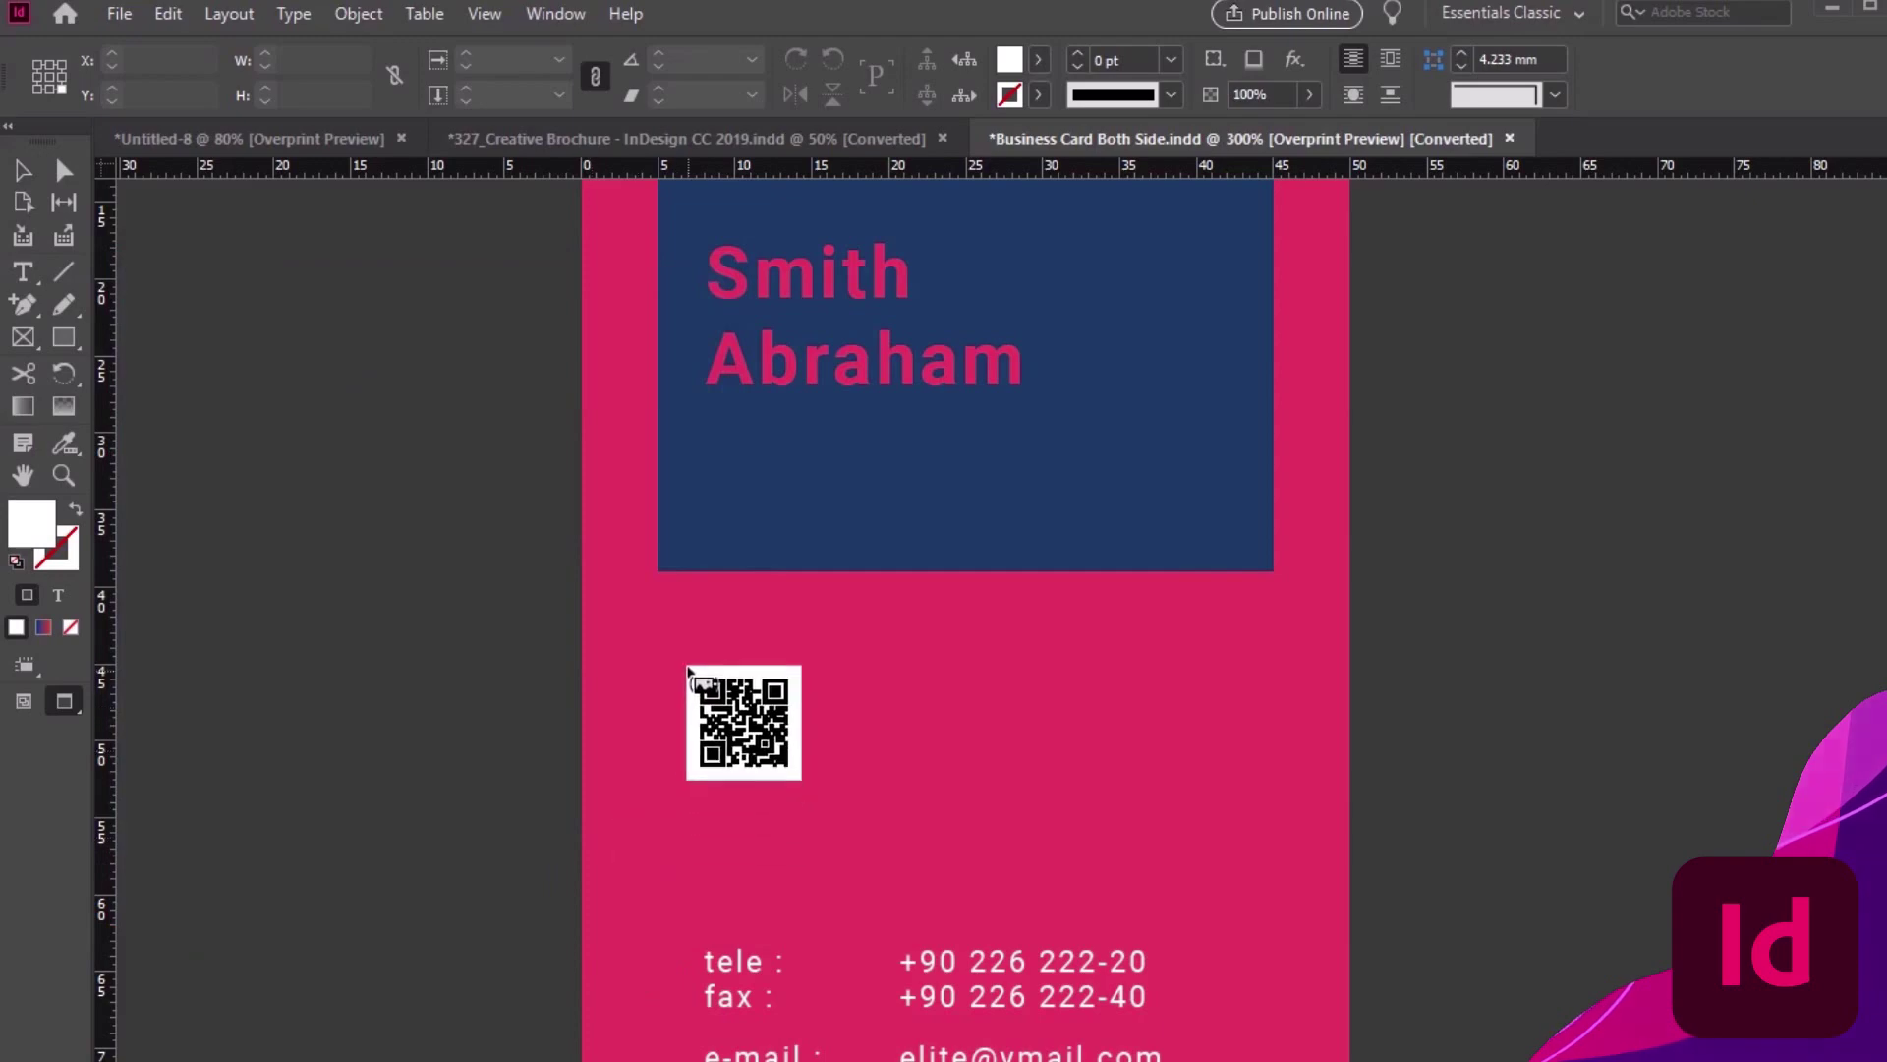
left_click_drag(685, 626, 914, 857)
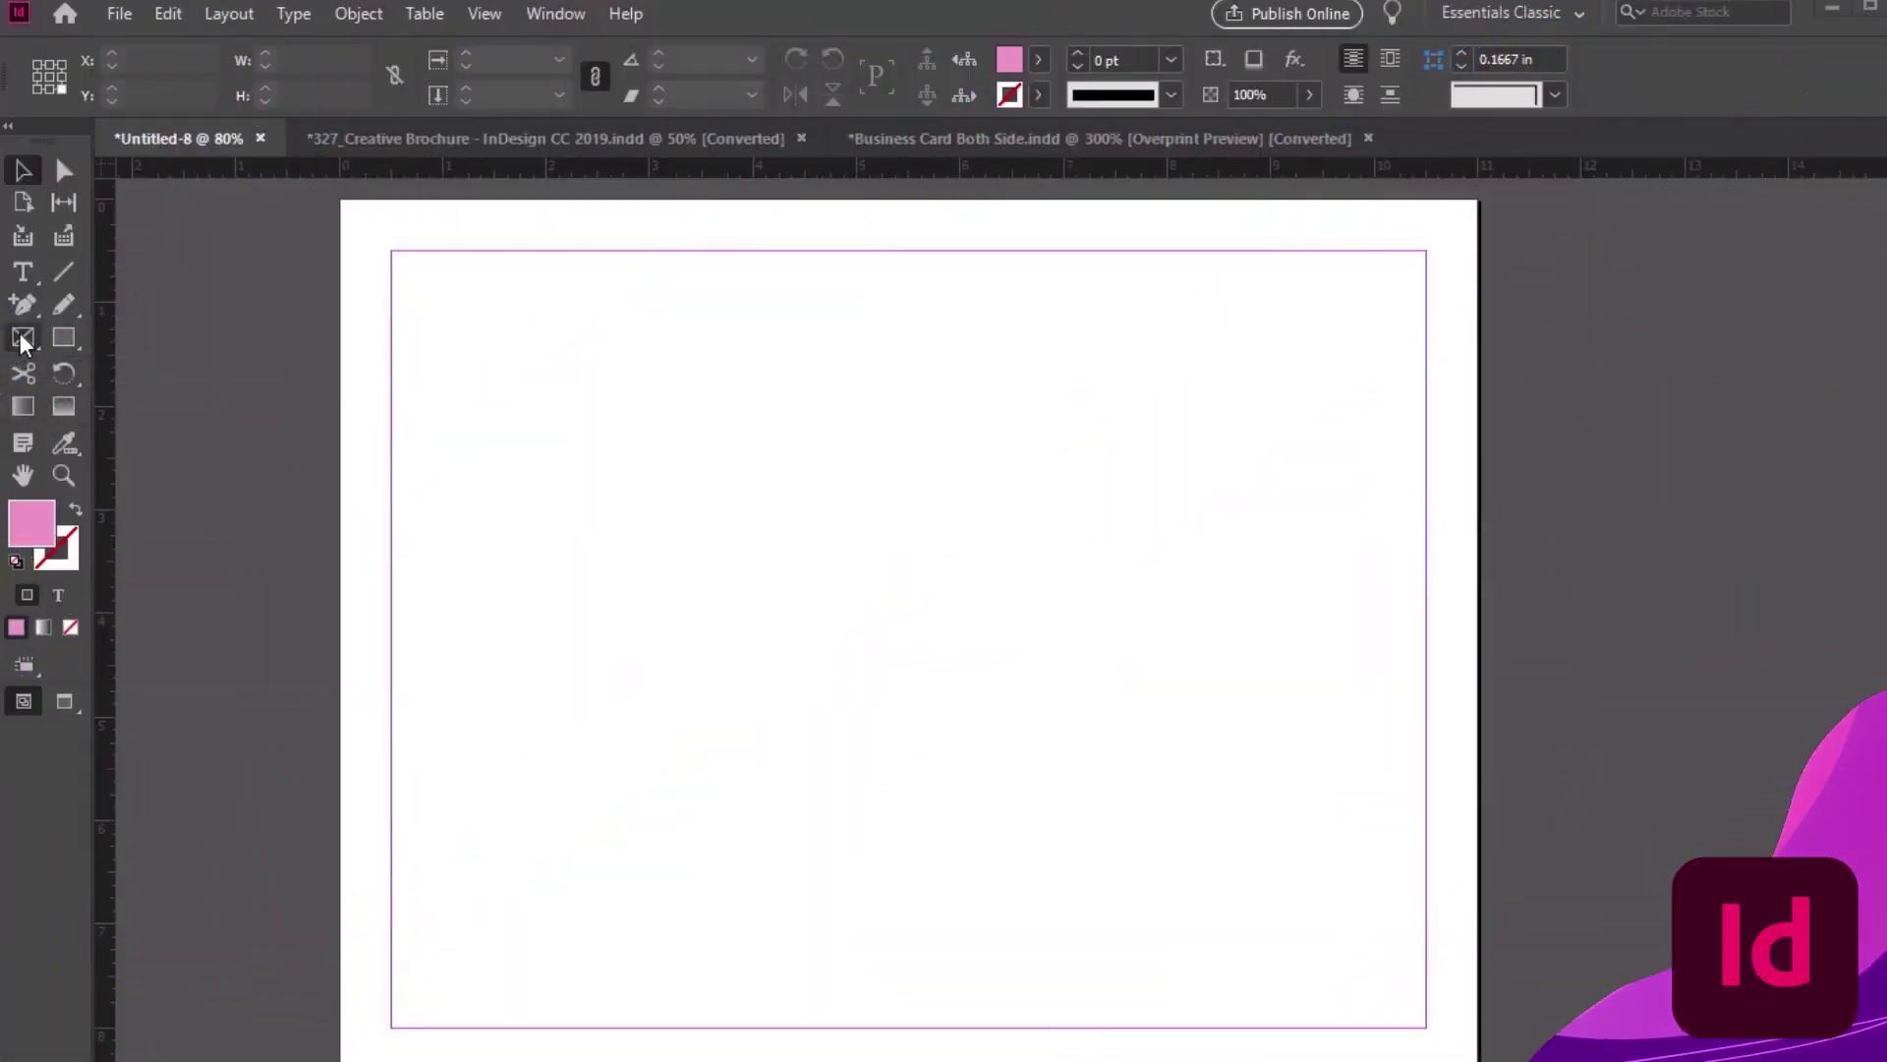
Draw four rectangle image frames: top-left, tall middle, narrow right and wide bottom
left_click(22, 337)
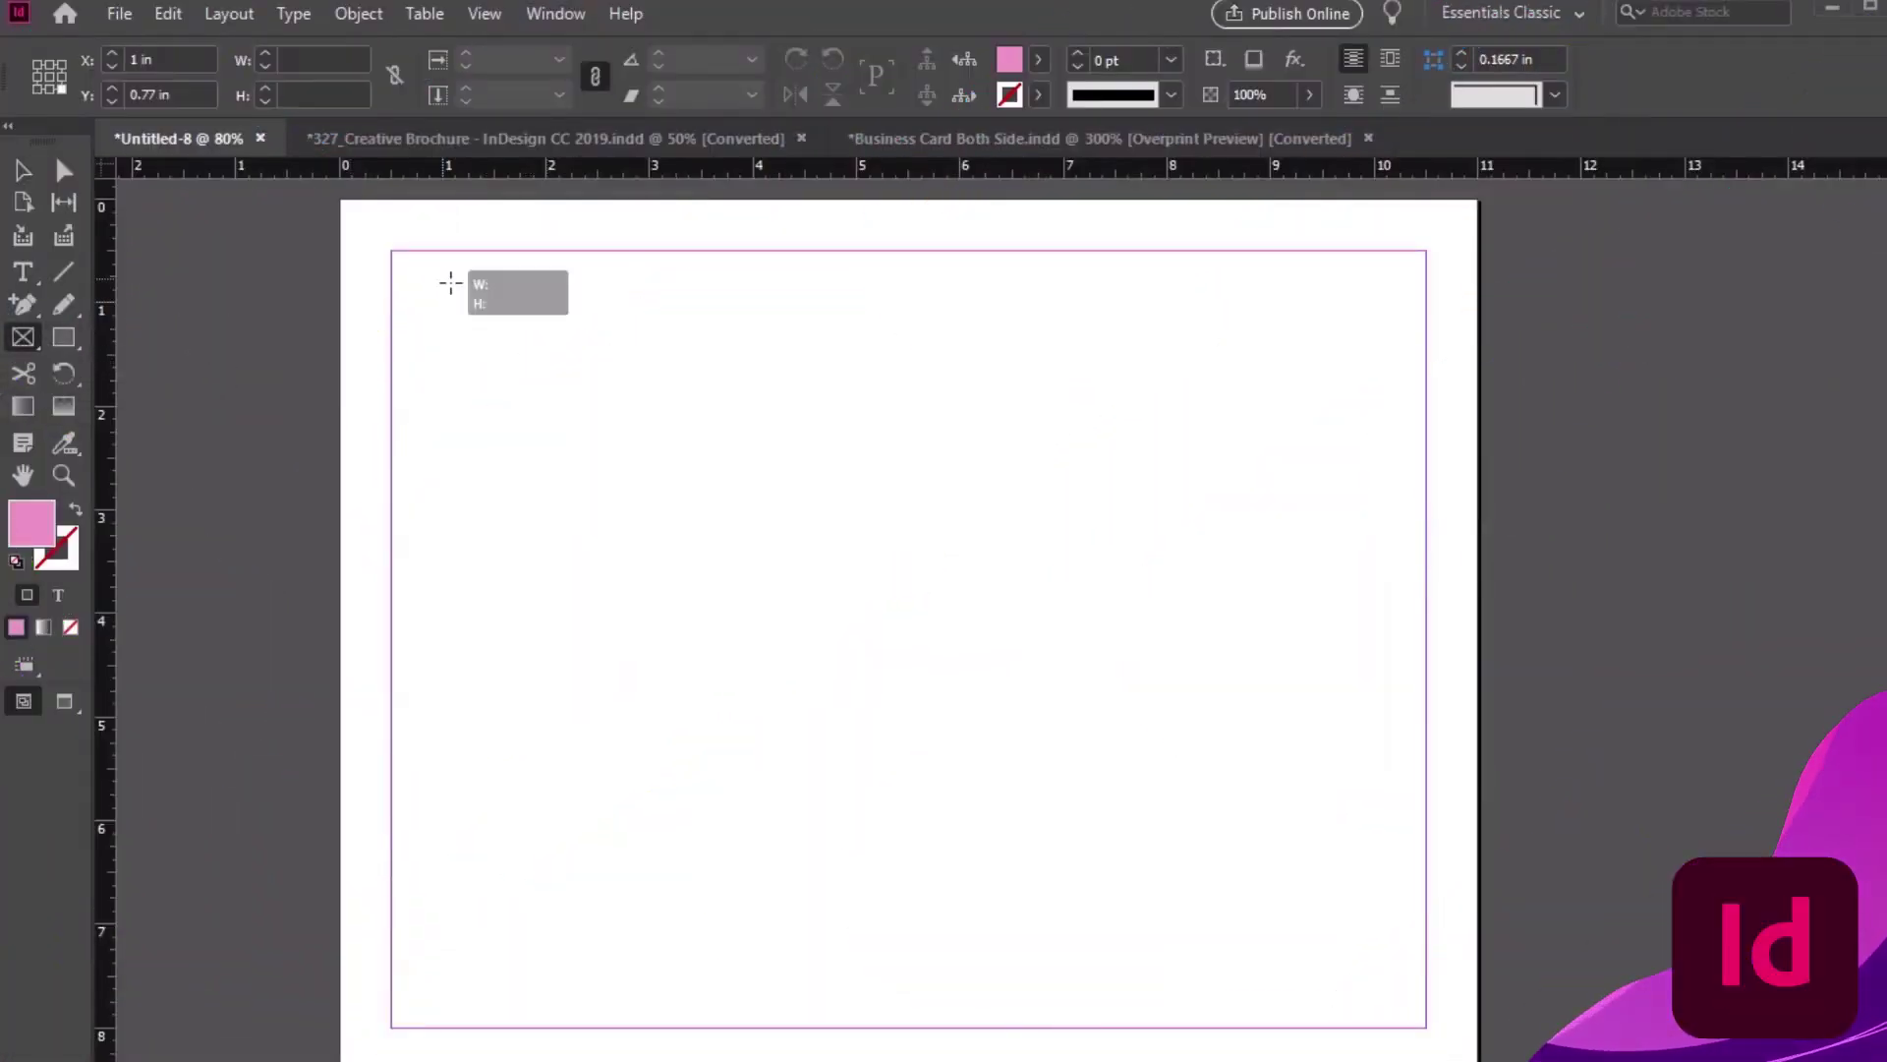
left_click_drag(450, 283, 776, 499)
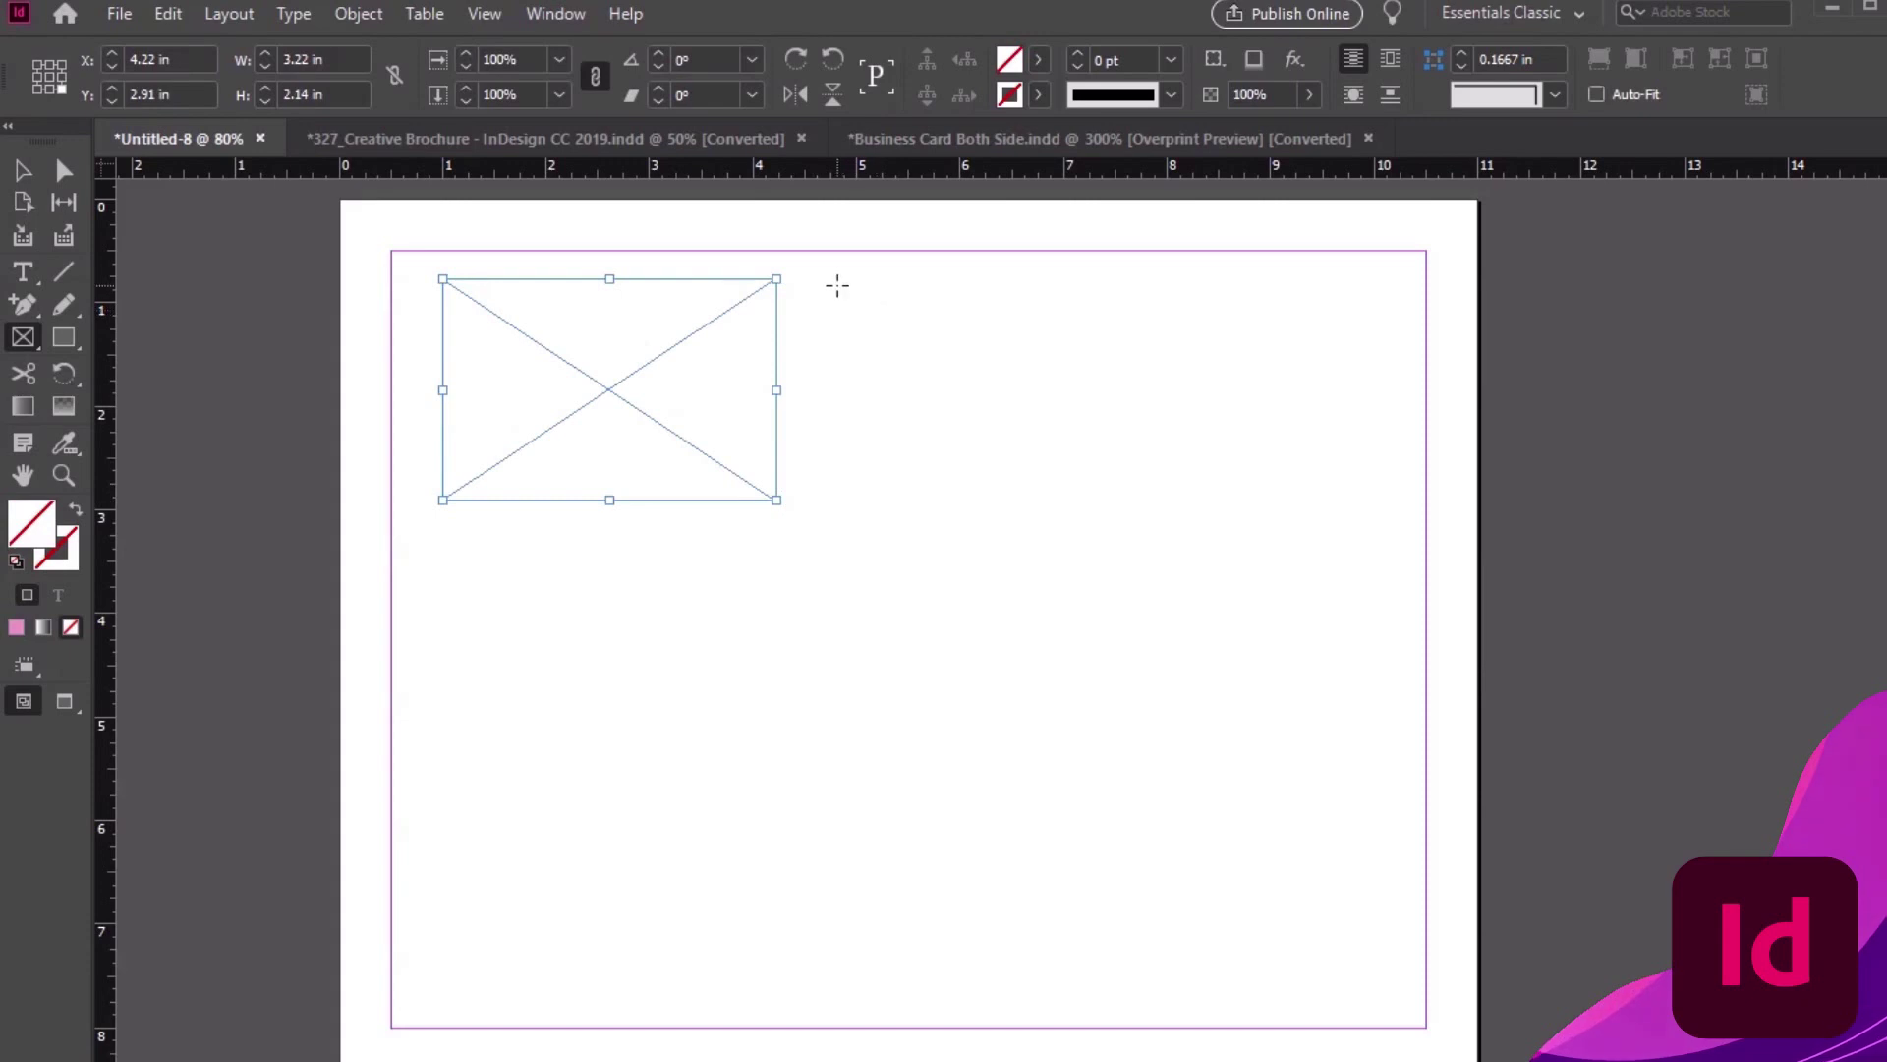
left_click_drag(838, 285, 1187, 693)
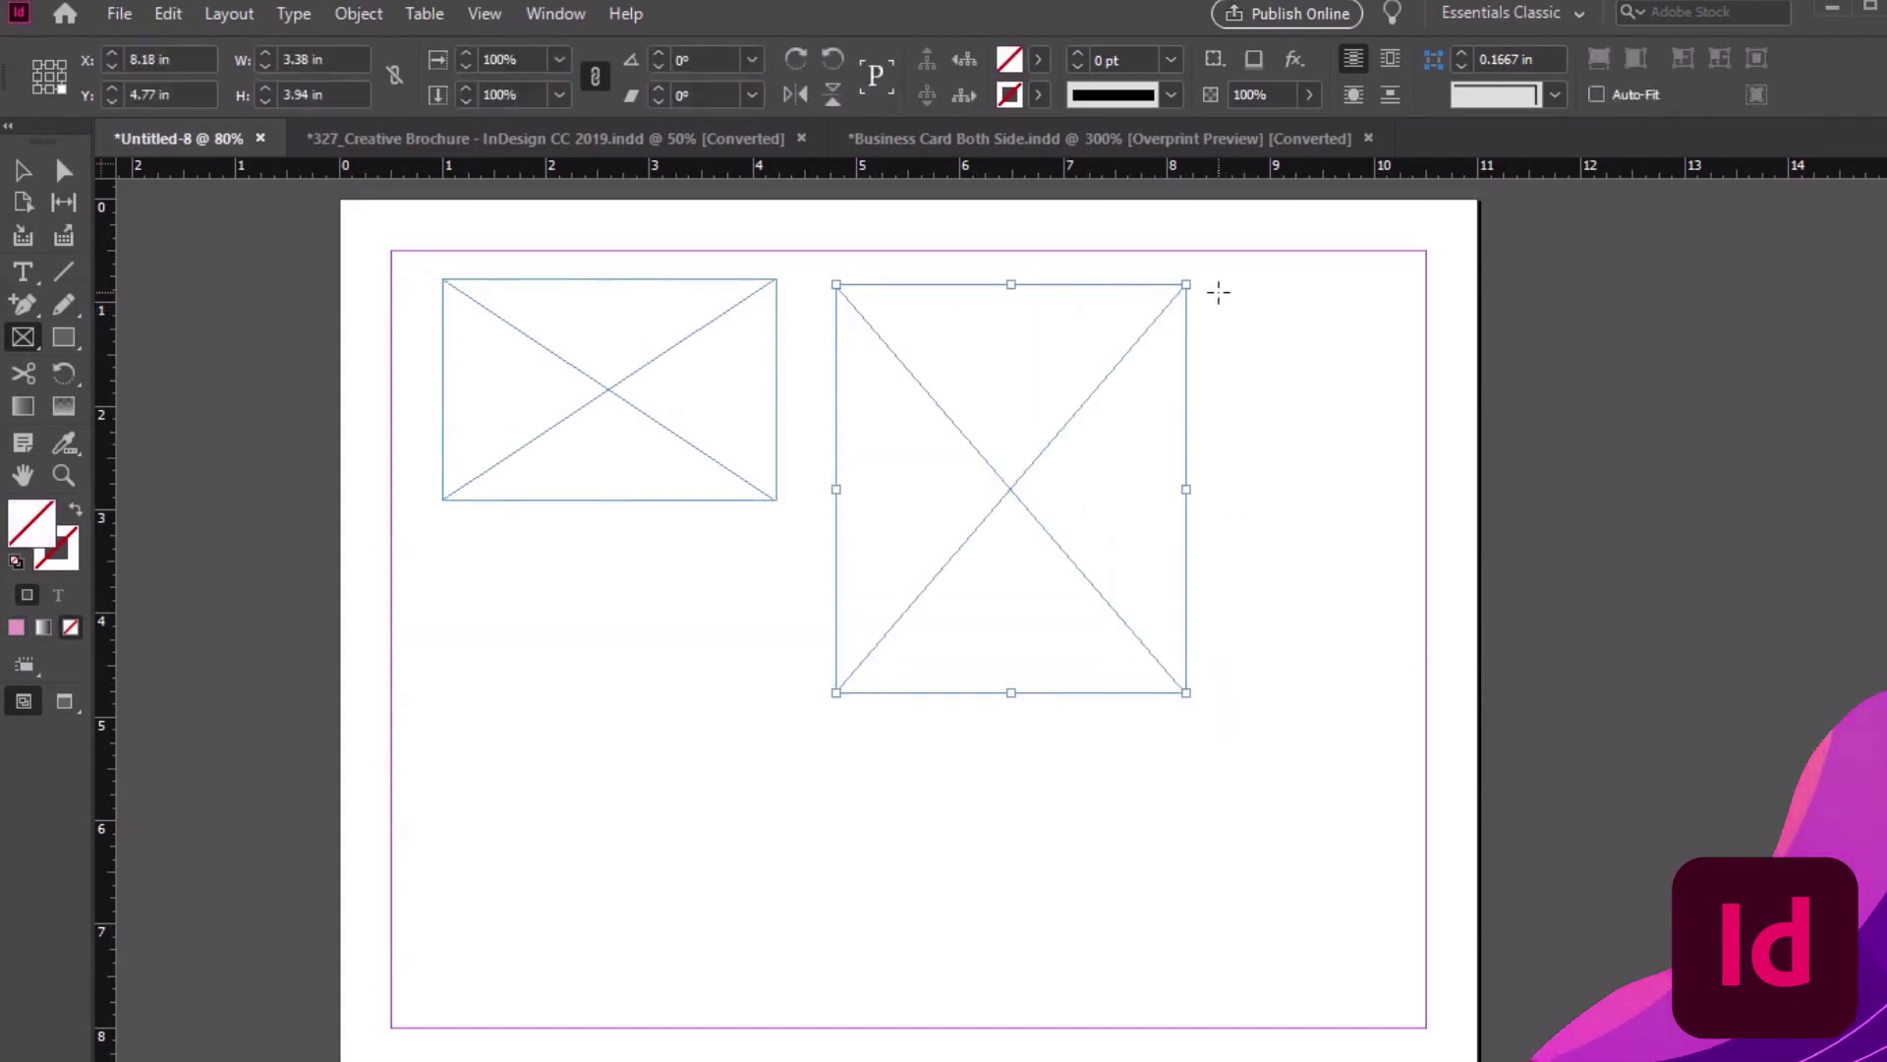
left_click_drag(1219, 287, 1381, 693)
left_click_drag(459, 786, 1379, 993)
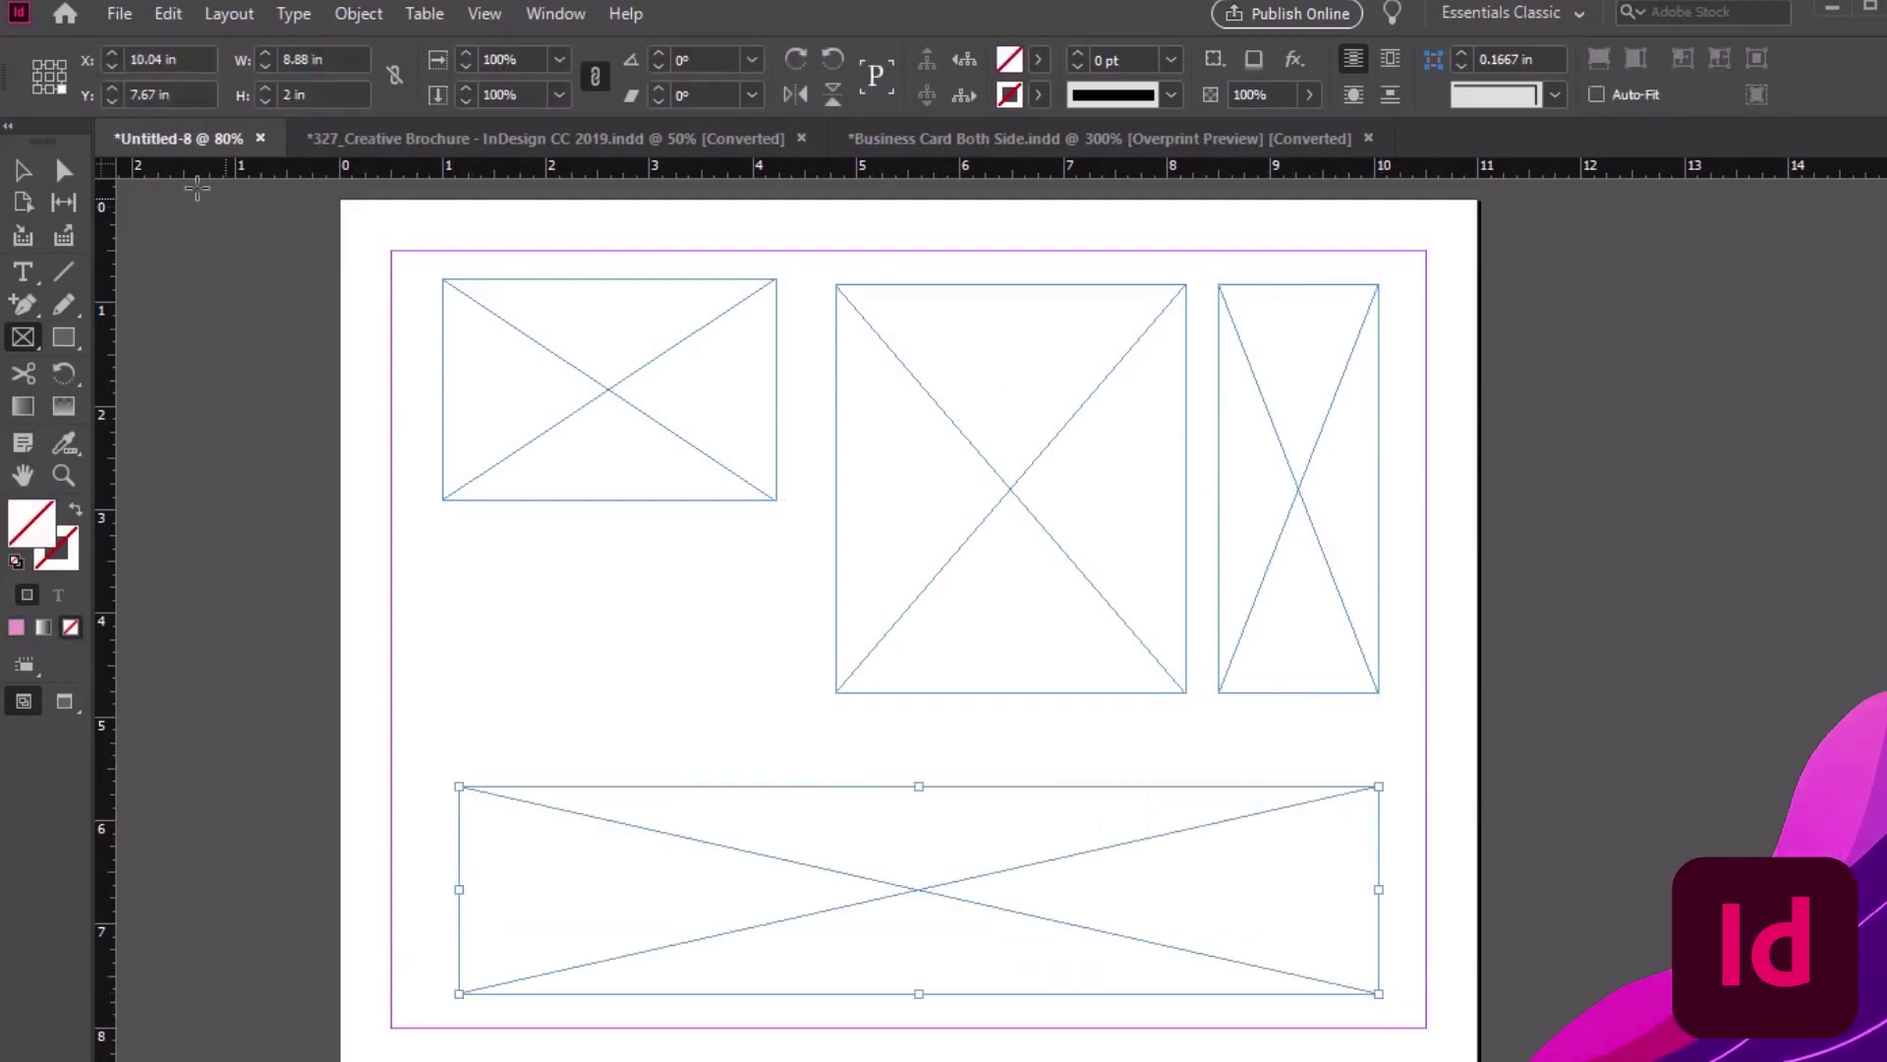
Place the couple photo in the top-left frame and set it to Fill Frame Proportionally
left_click(23, 171)
left_click(600, 385)
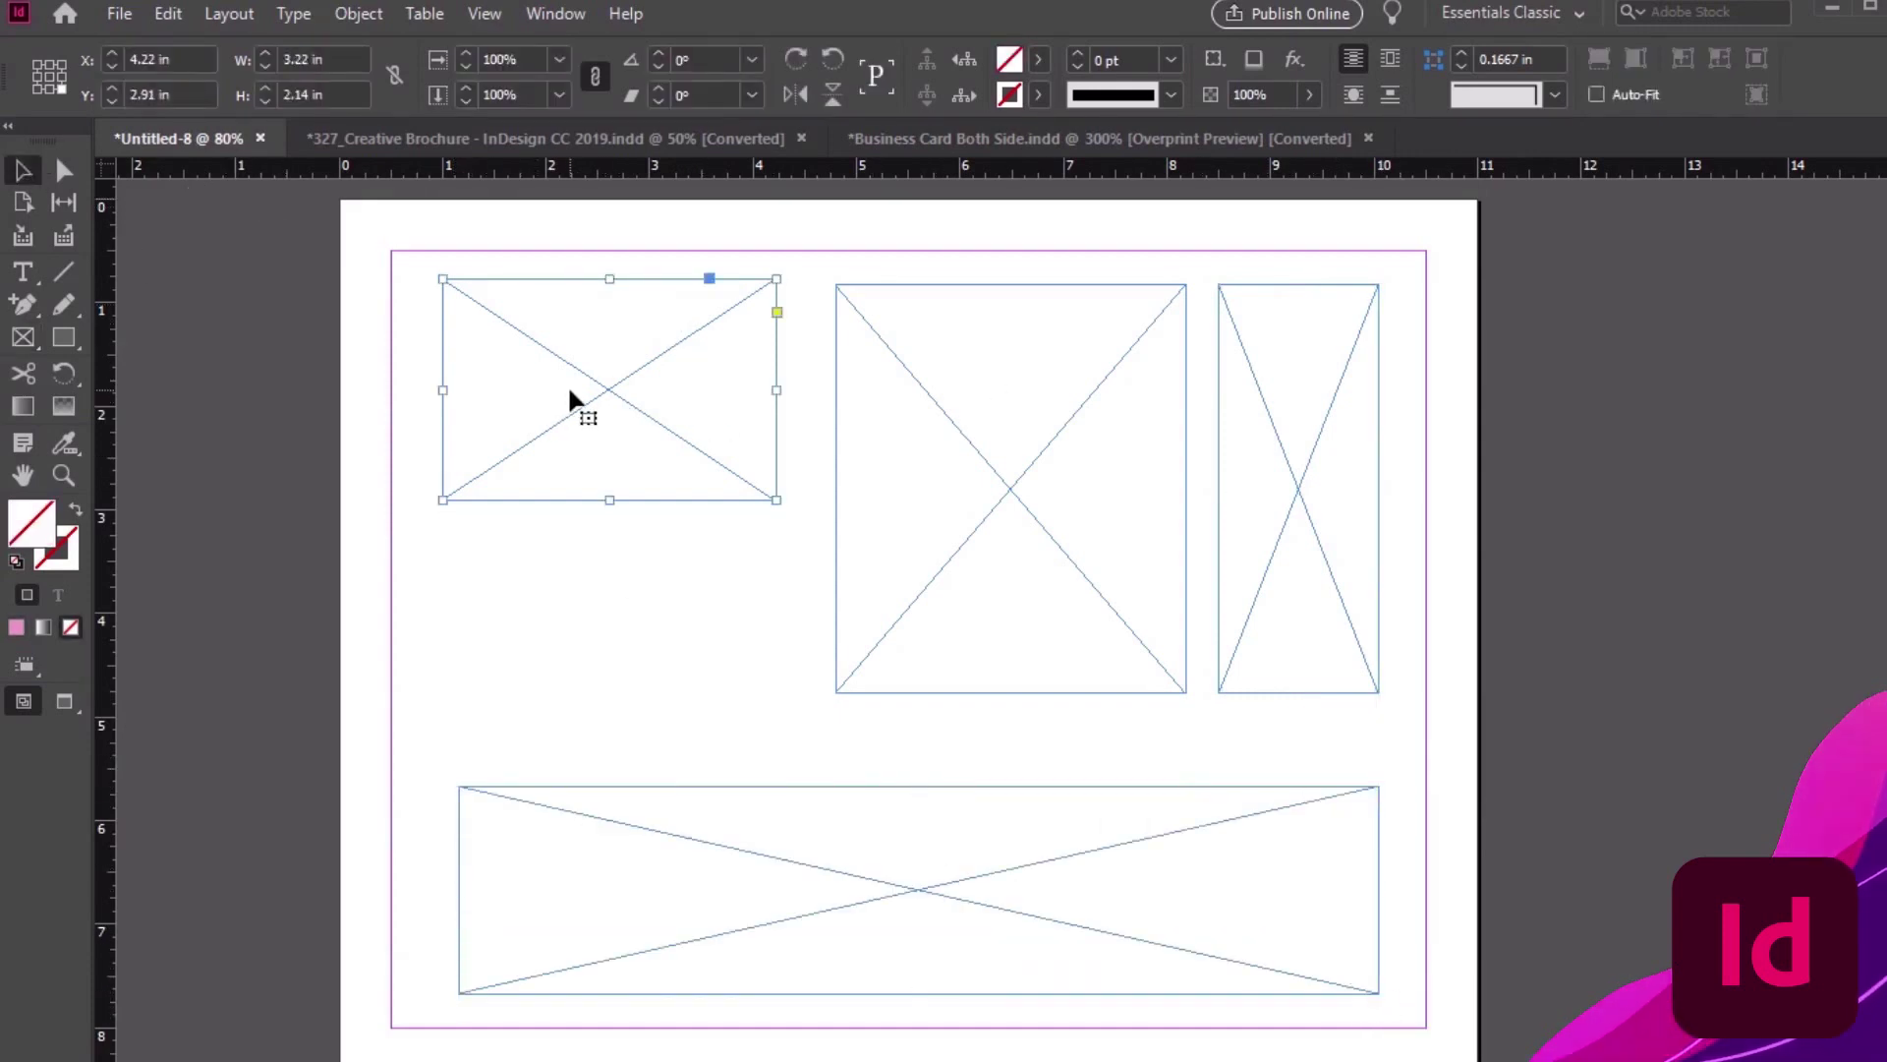
left_click(116, 14)
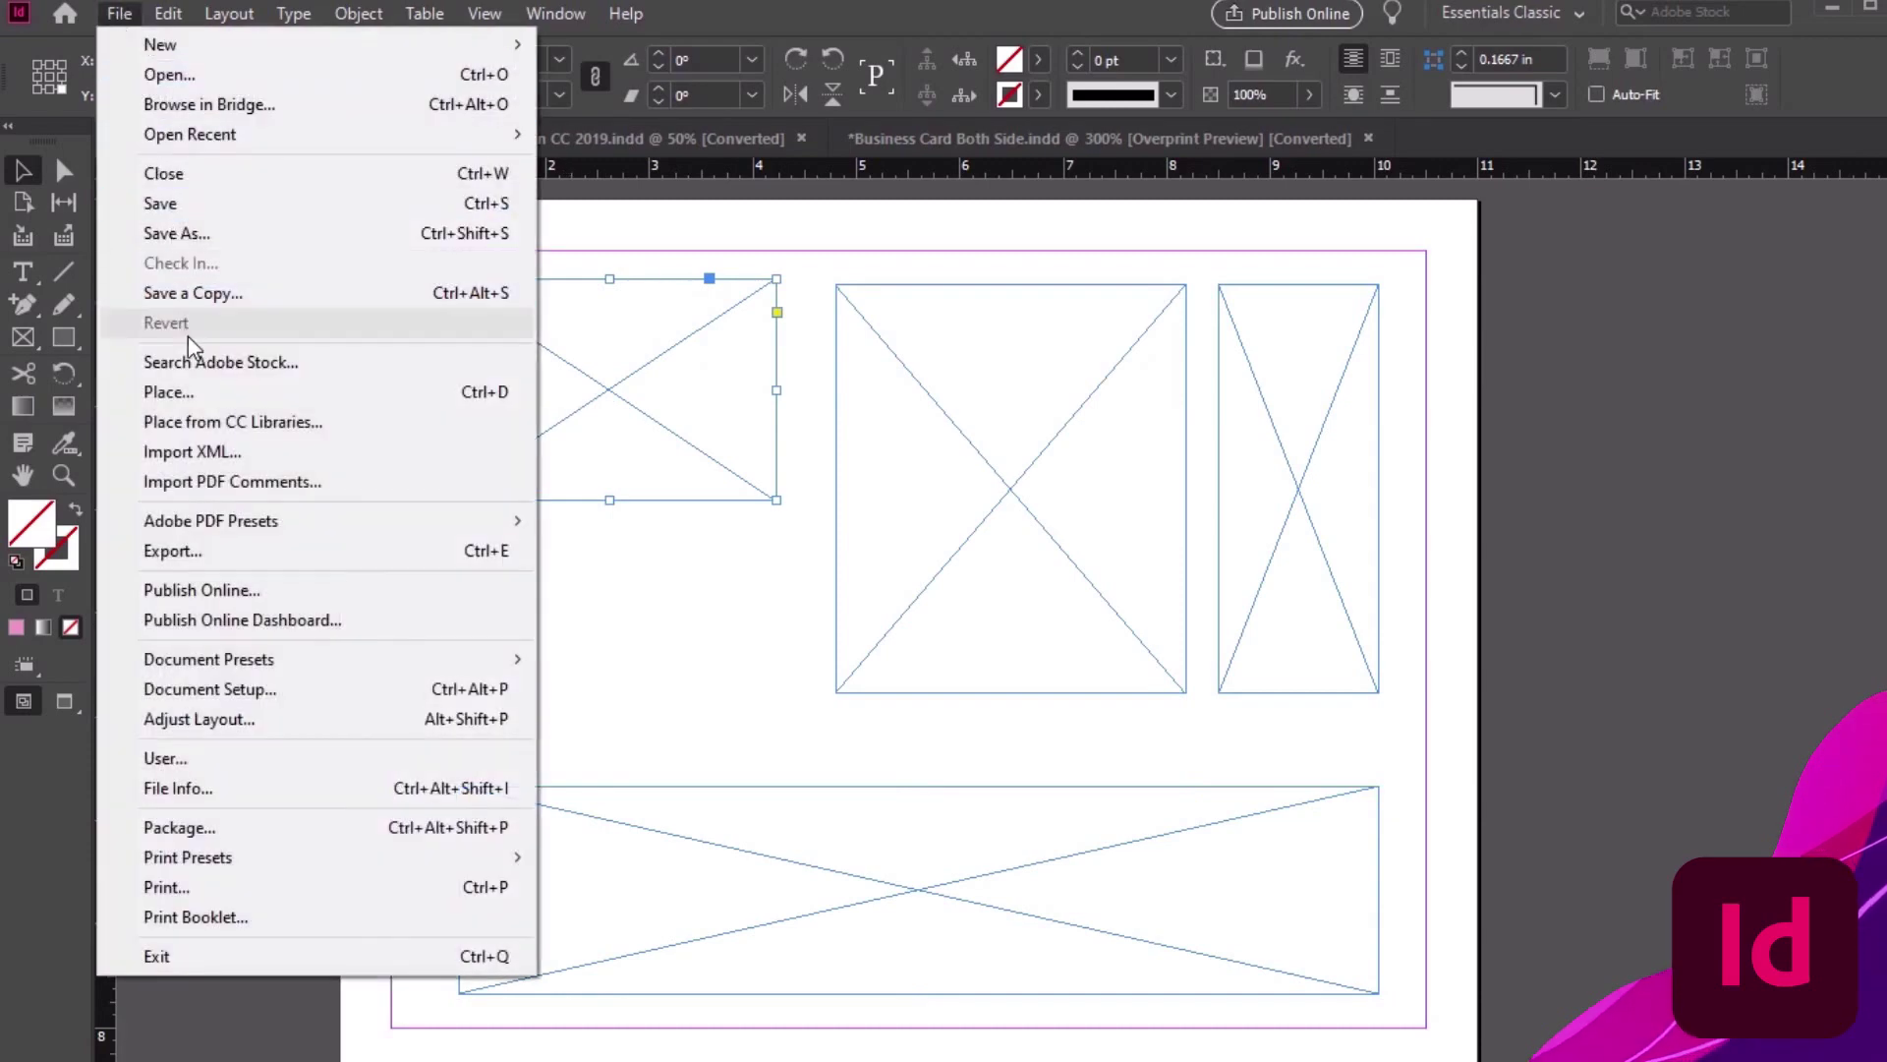
left_click(178, 394)
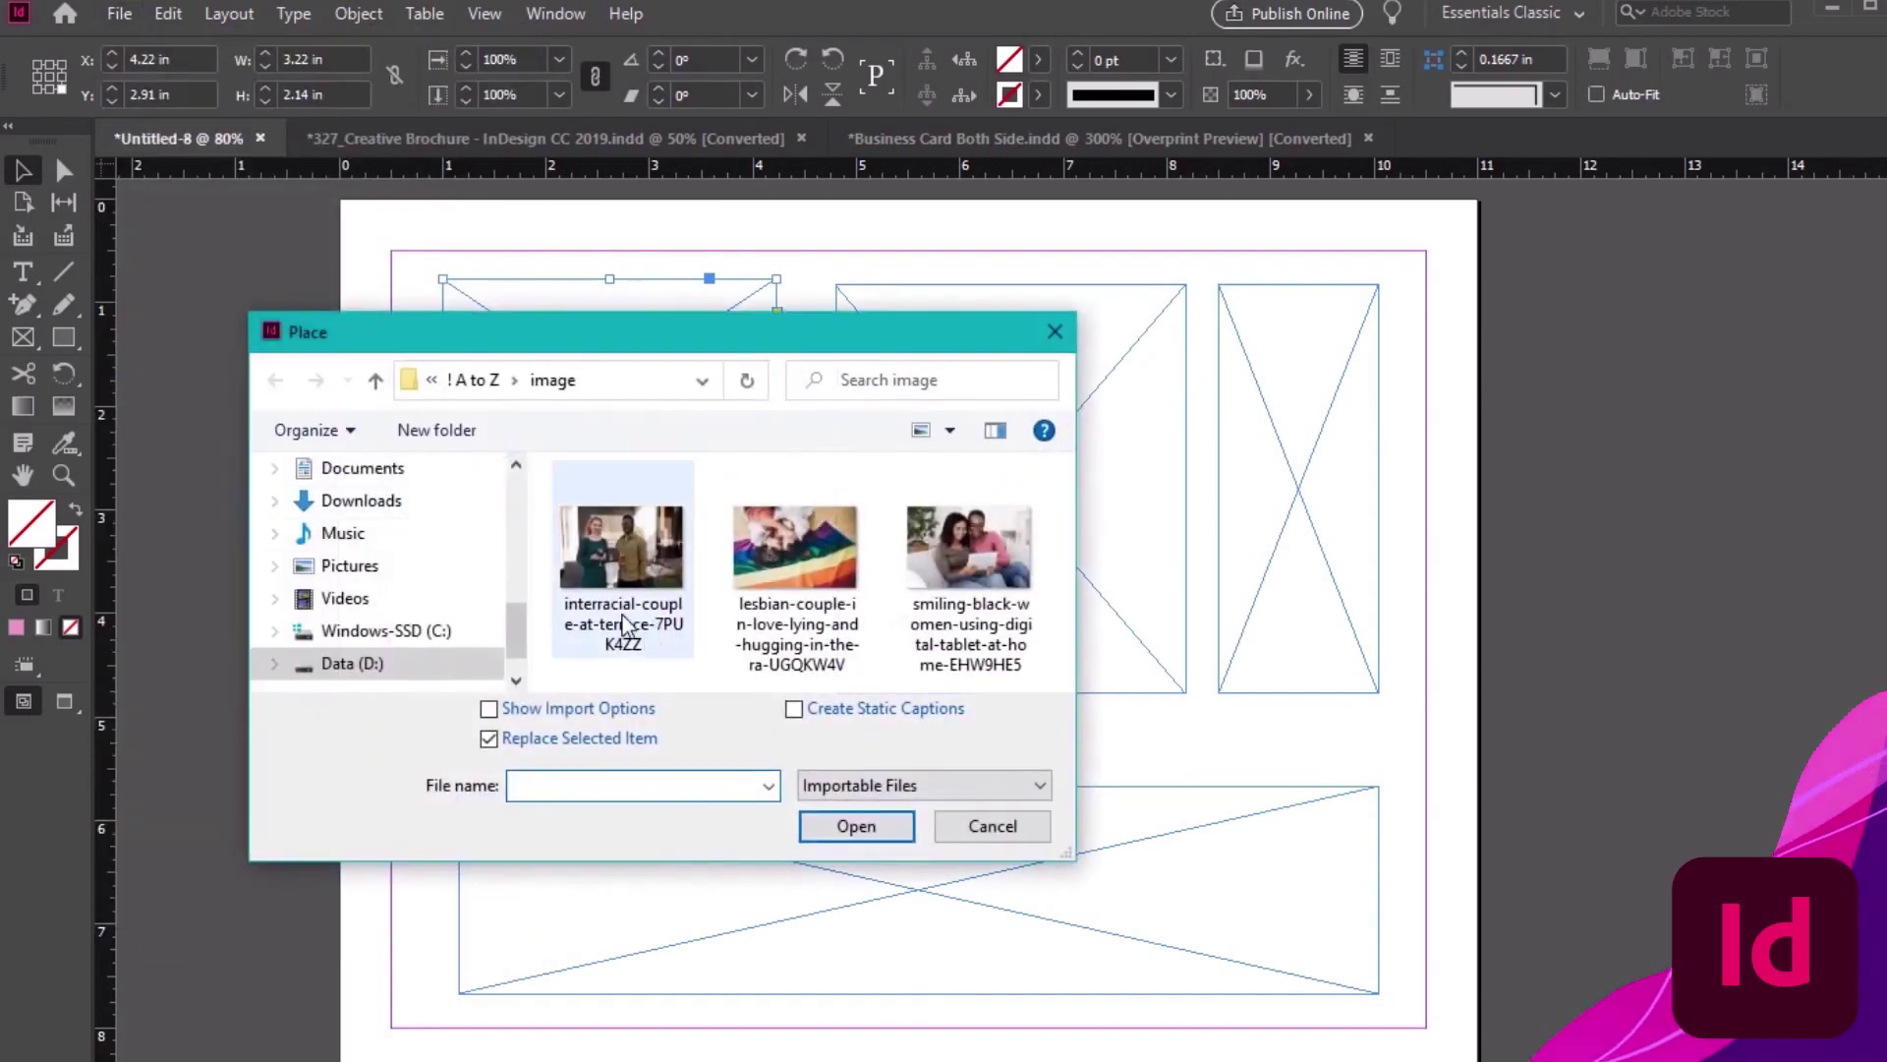
double_click(629, 558)
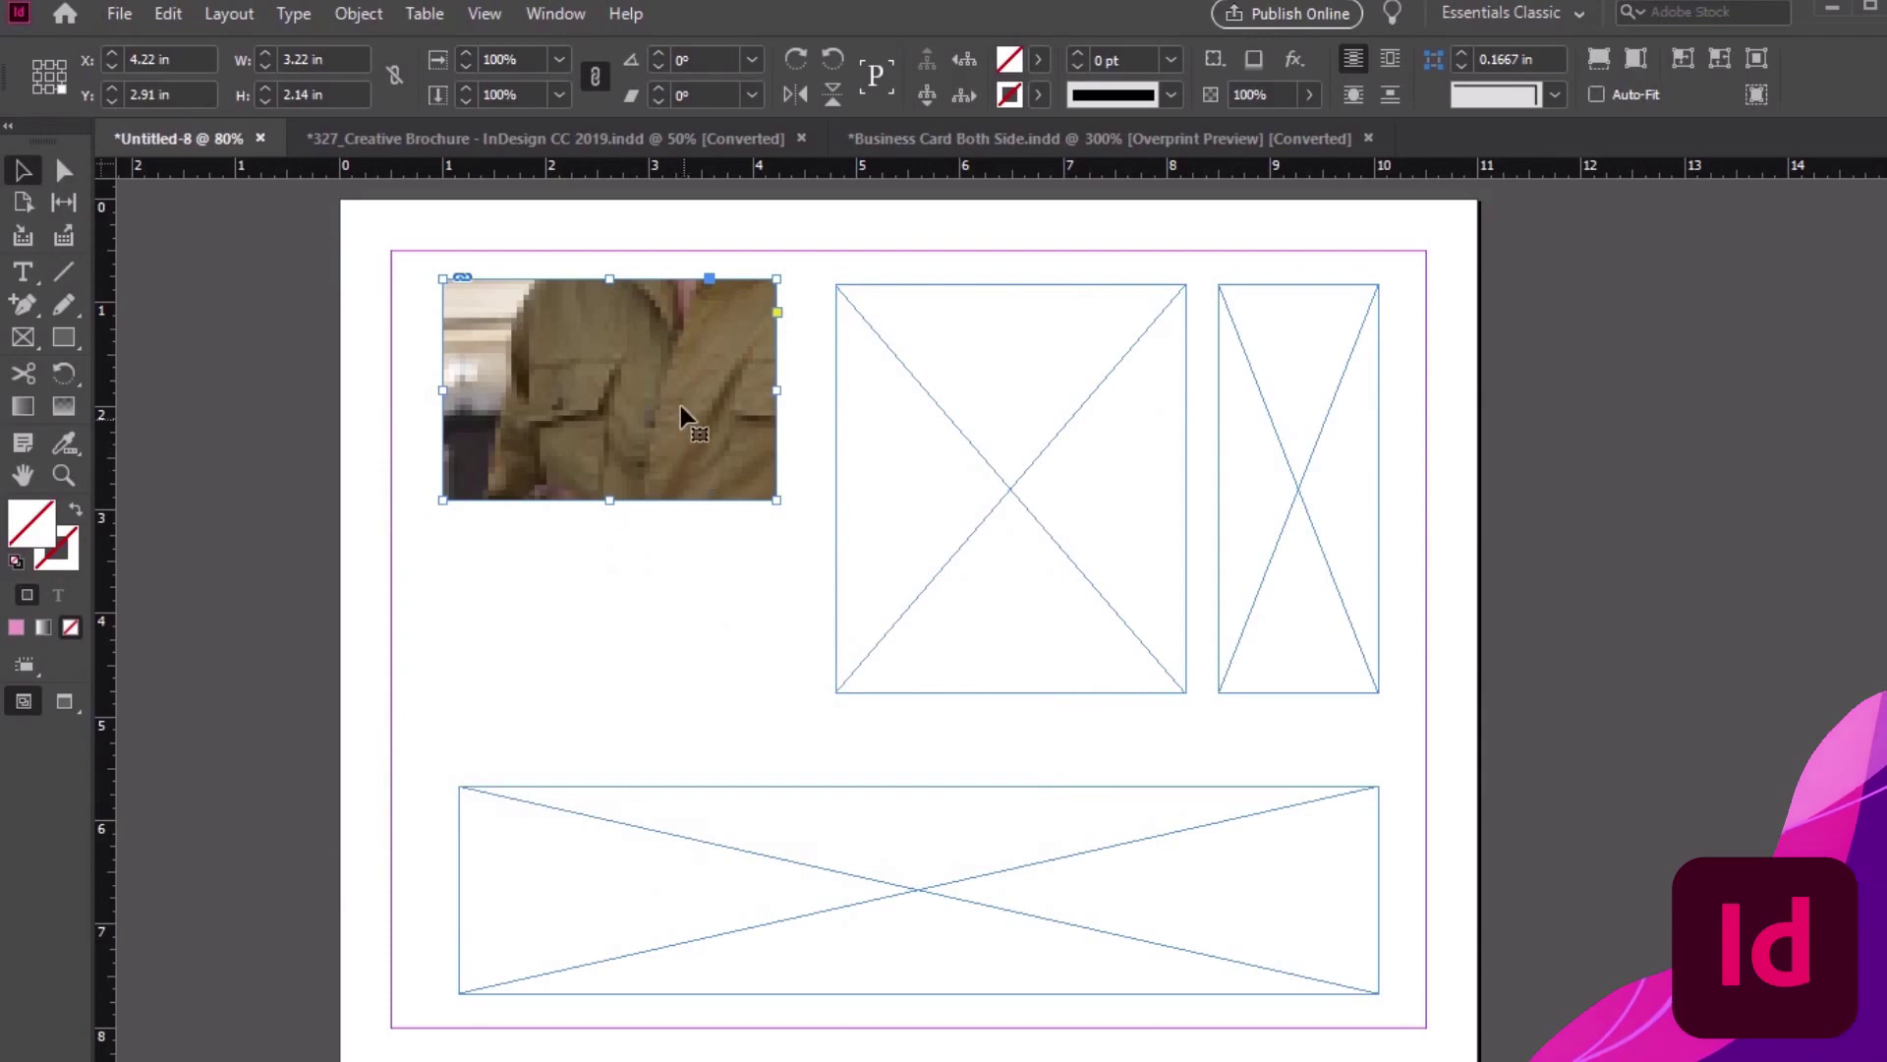
right_click(681, 405)
mouse_move(905, 889)
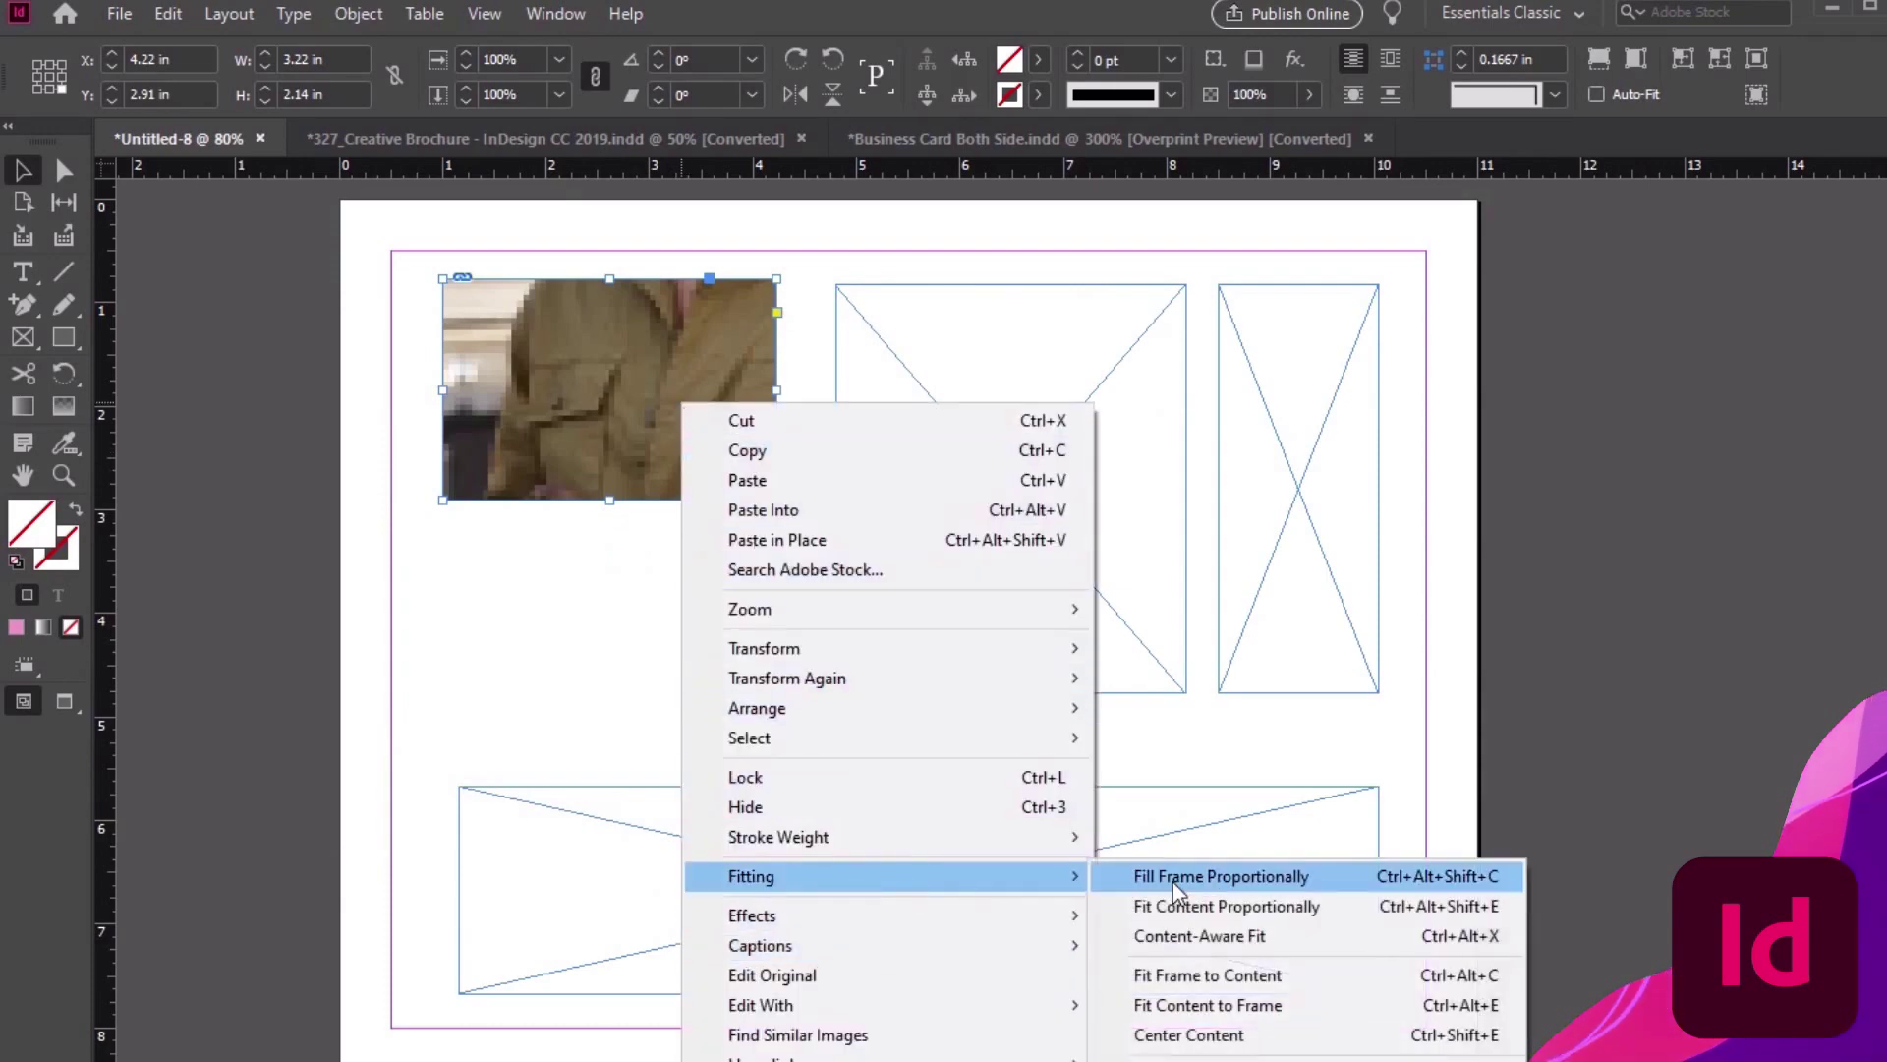
left_click(1215, 879)
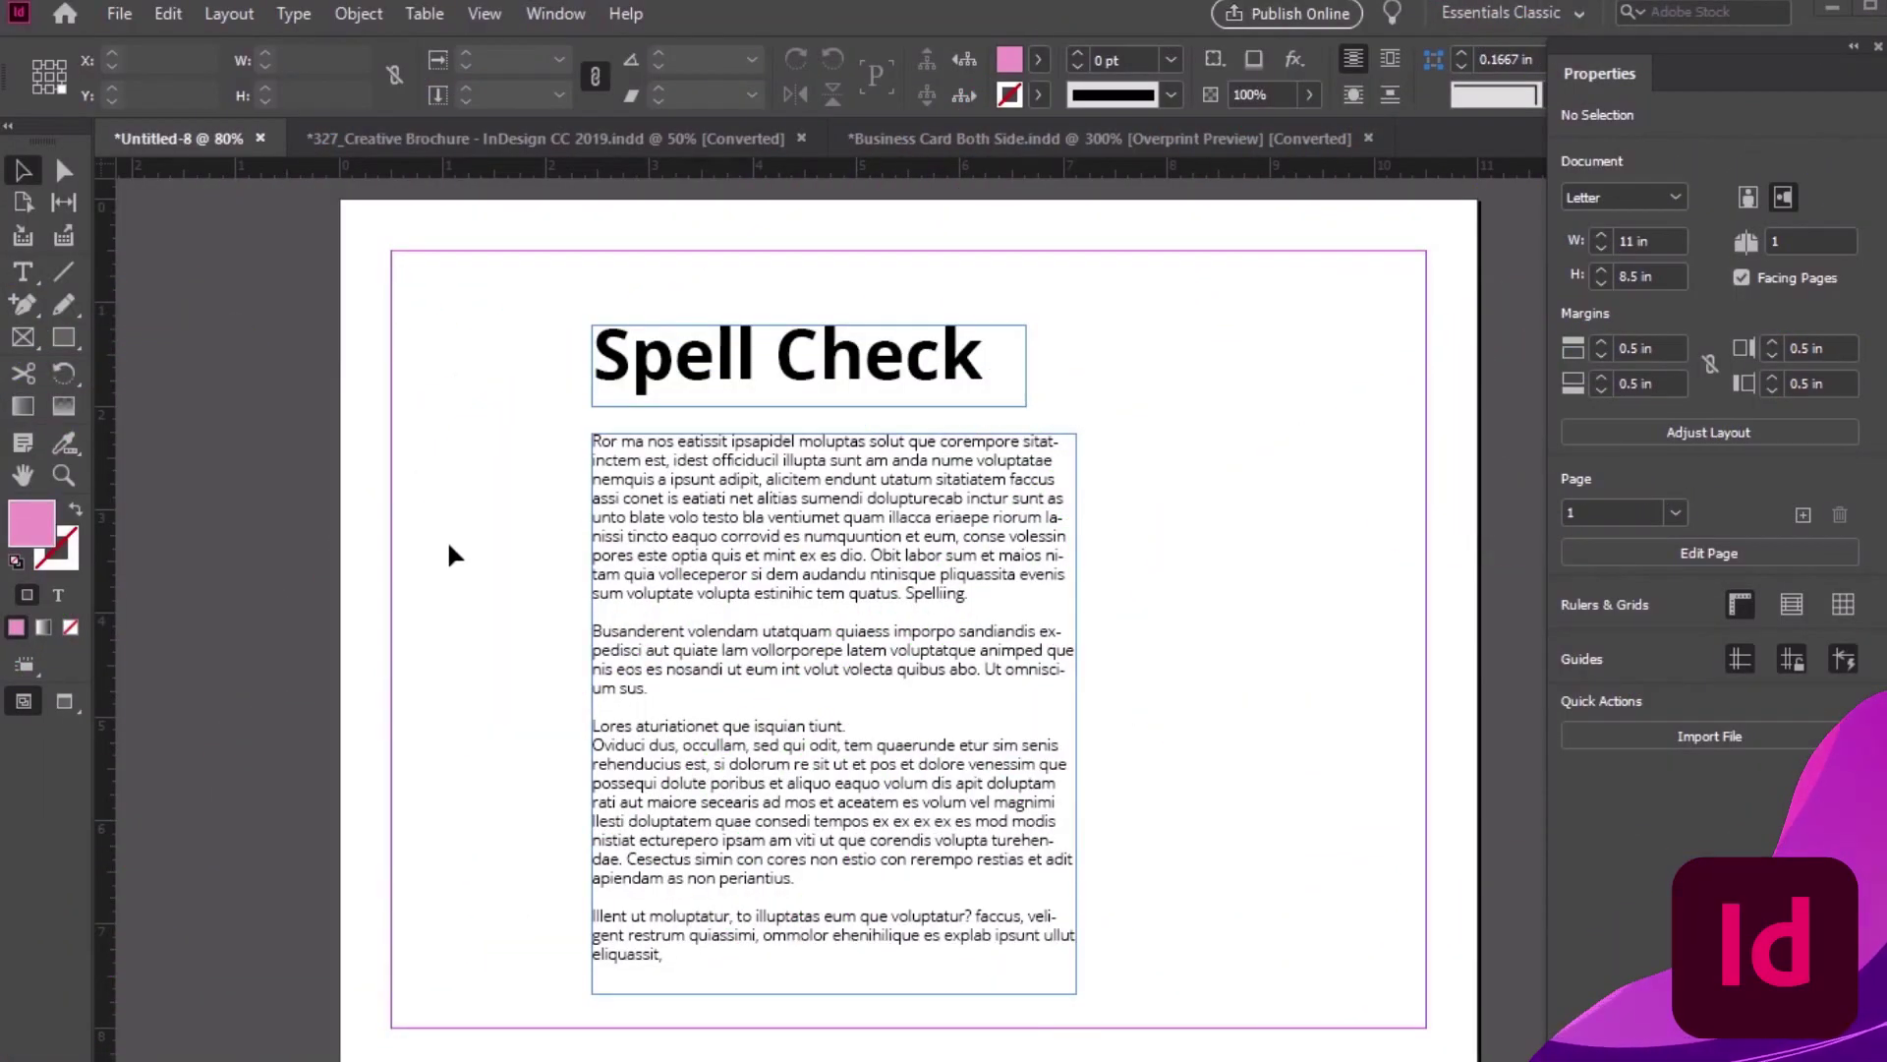
Run Check Spelling on the body text frame and choose Rori as the replacement for Ror
left_click(964, 501)
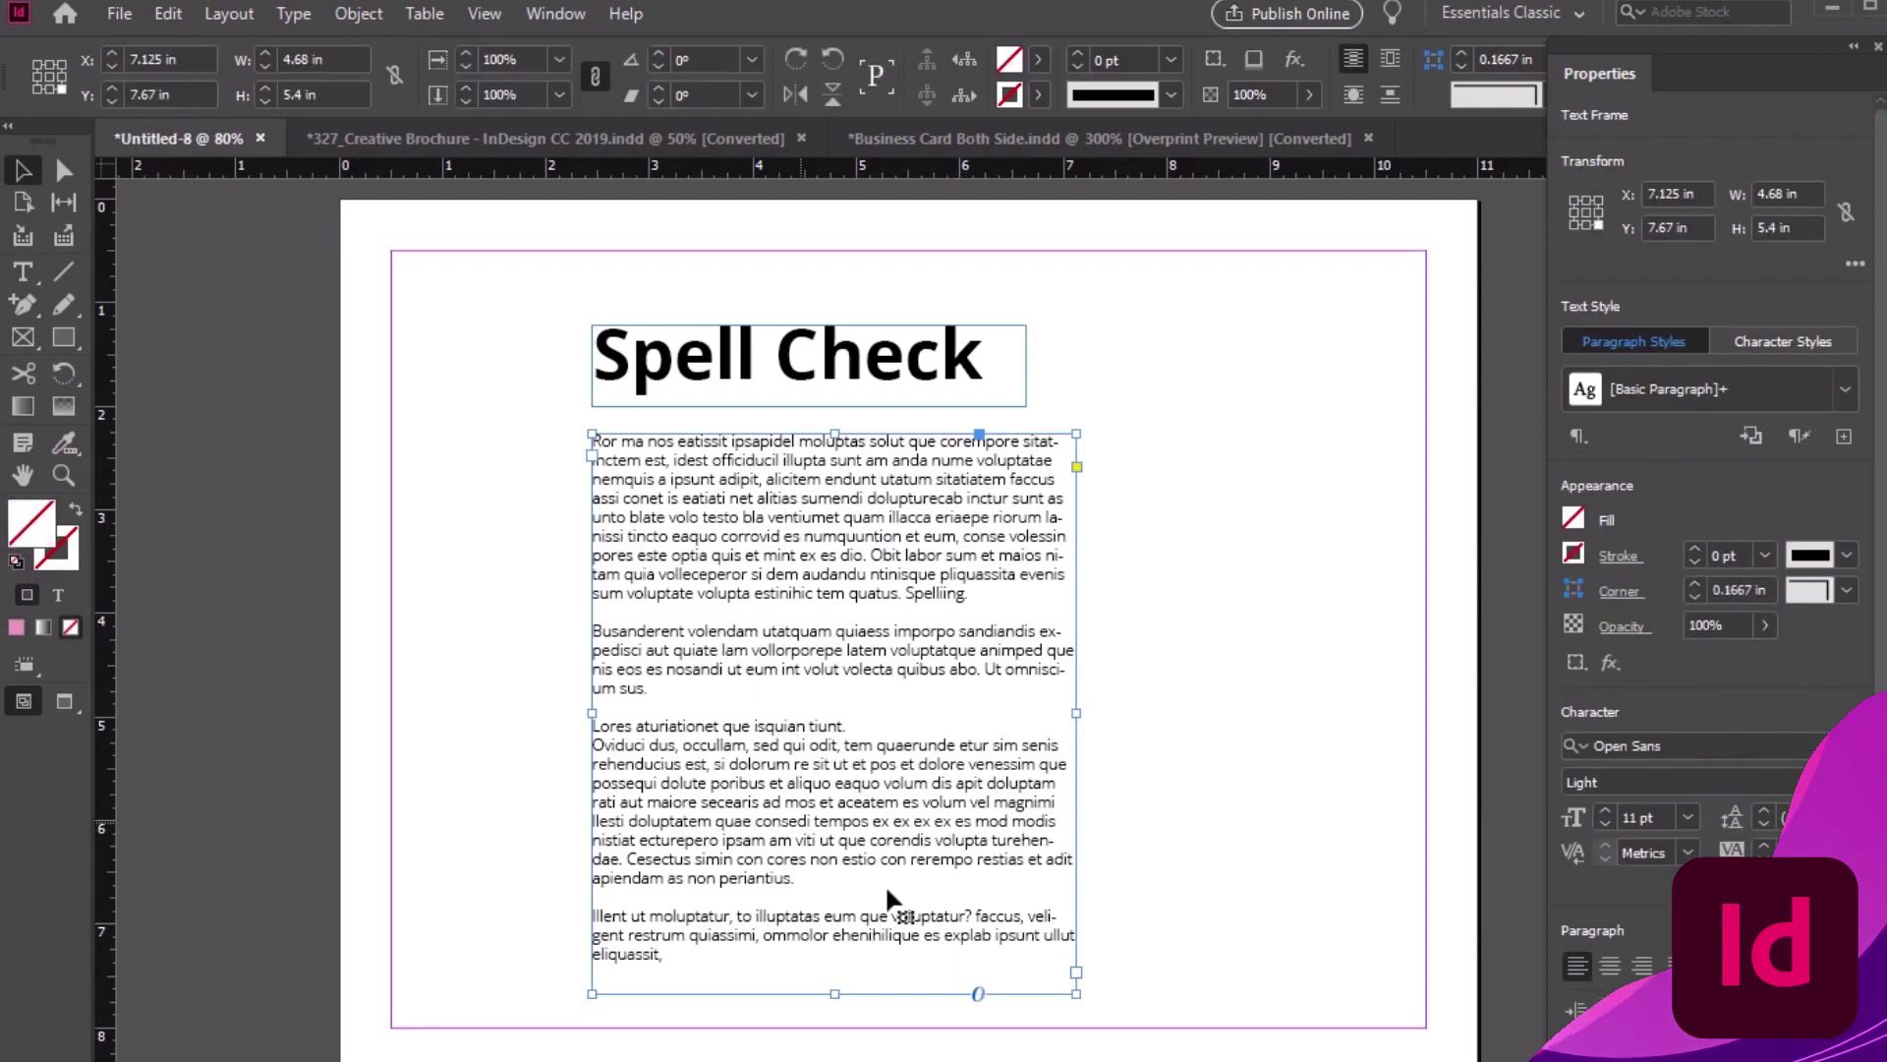
left_click(169, 15)
mouse_move(239, 796)
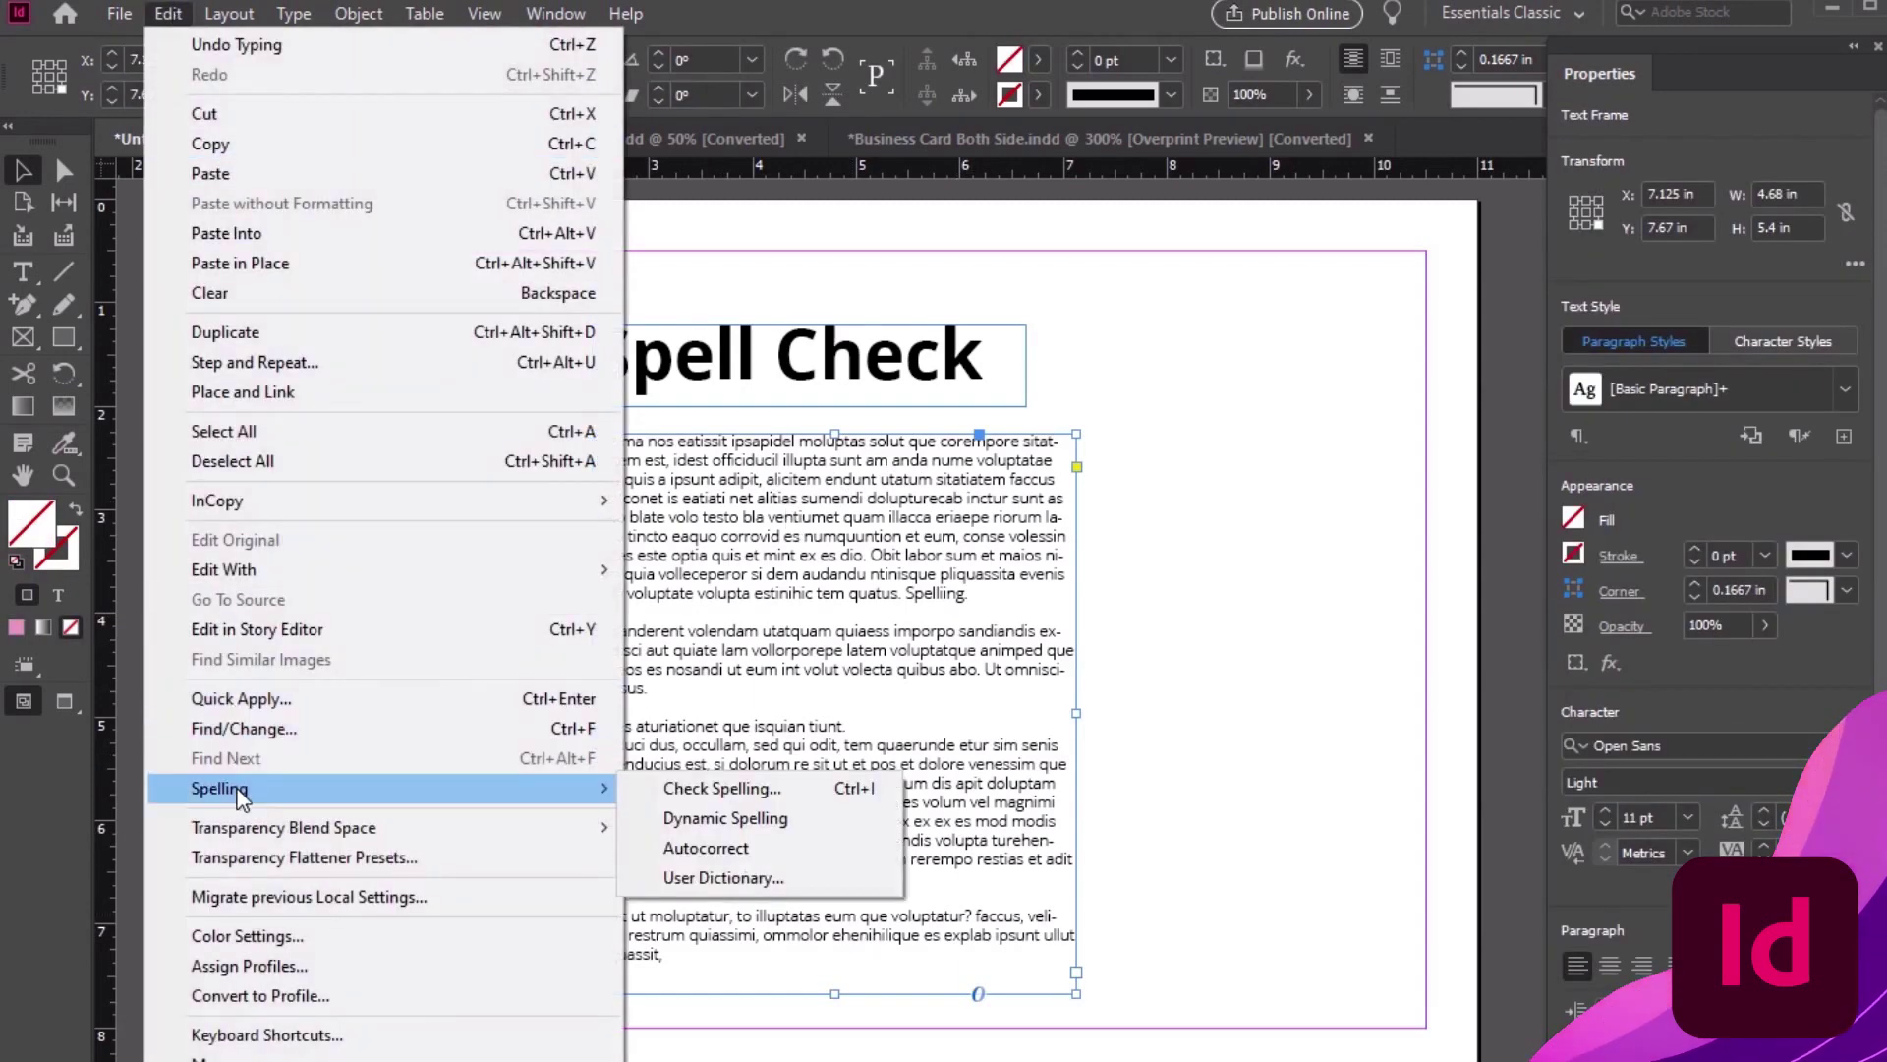
left_click(706, 789)
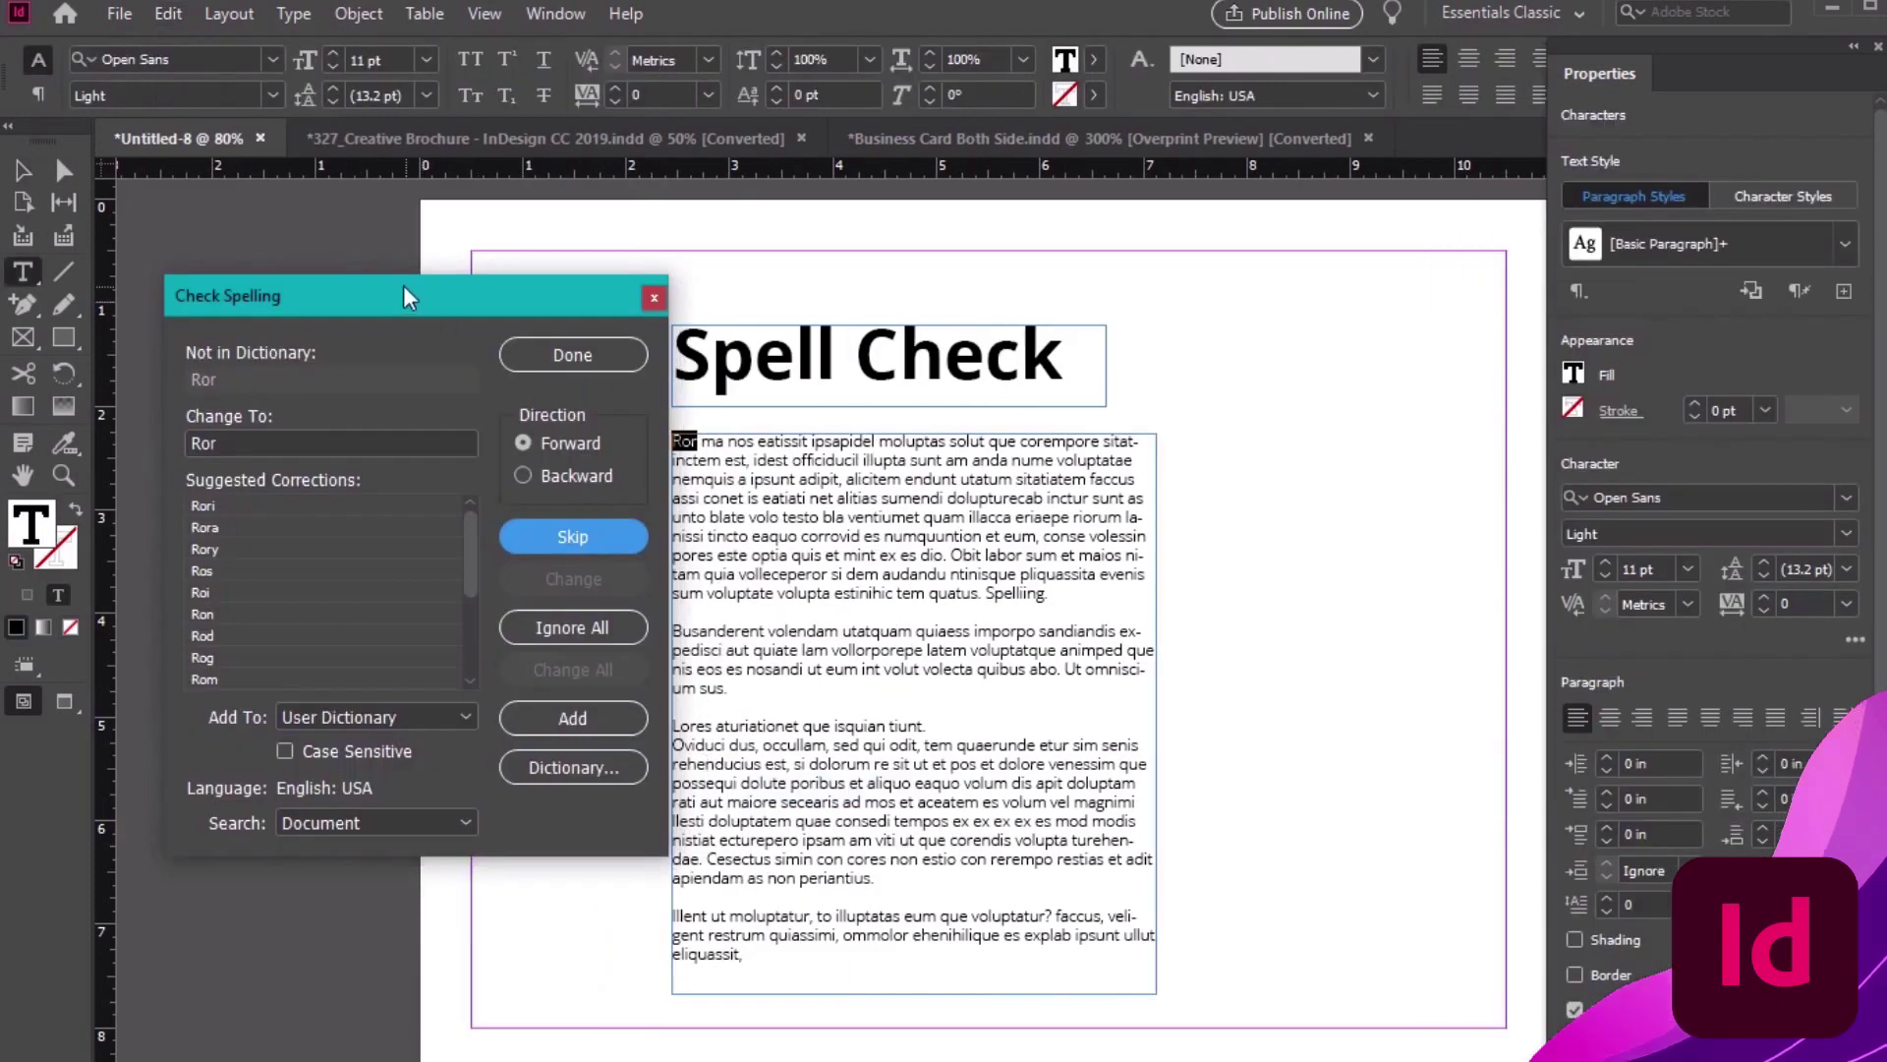
left_click_drag(371, 297, 317, 292)
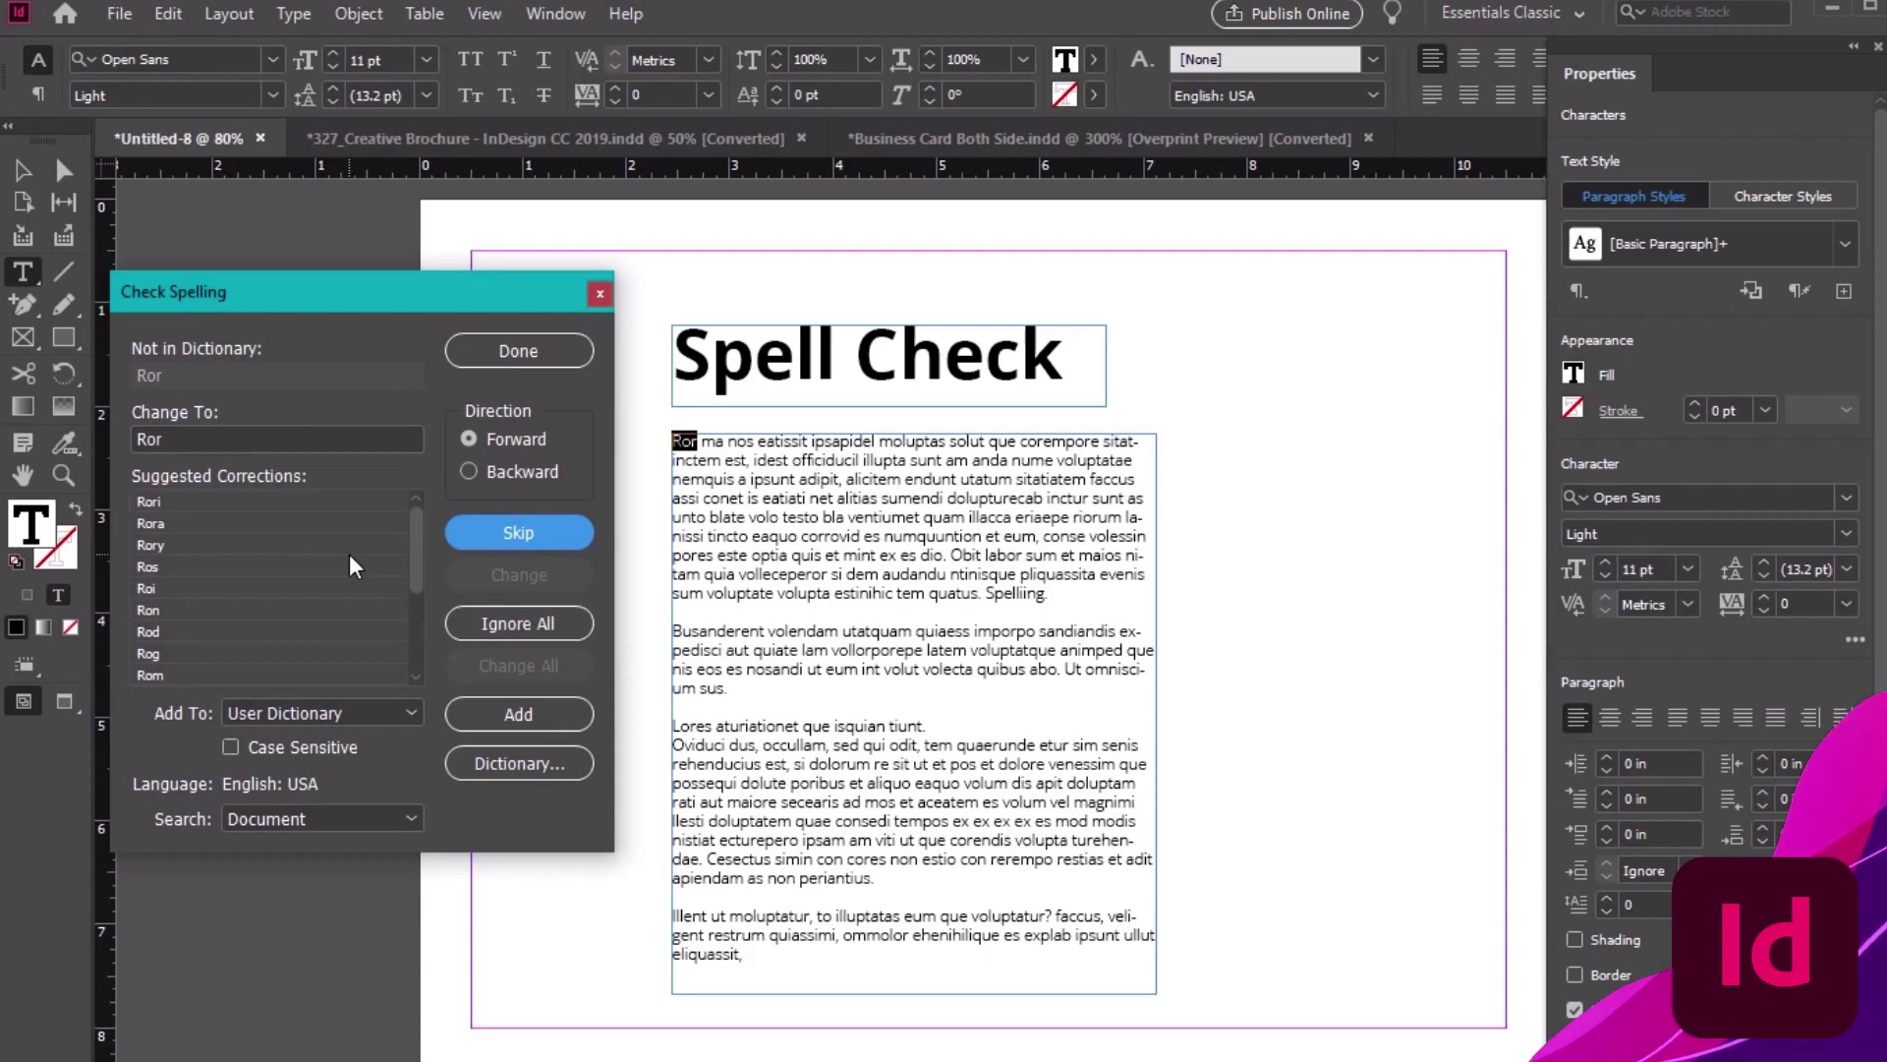
left_click(169, 503)
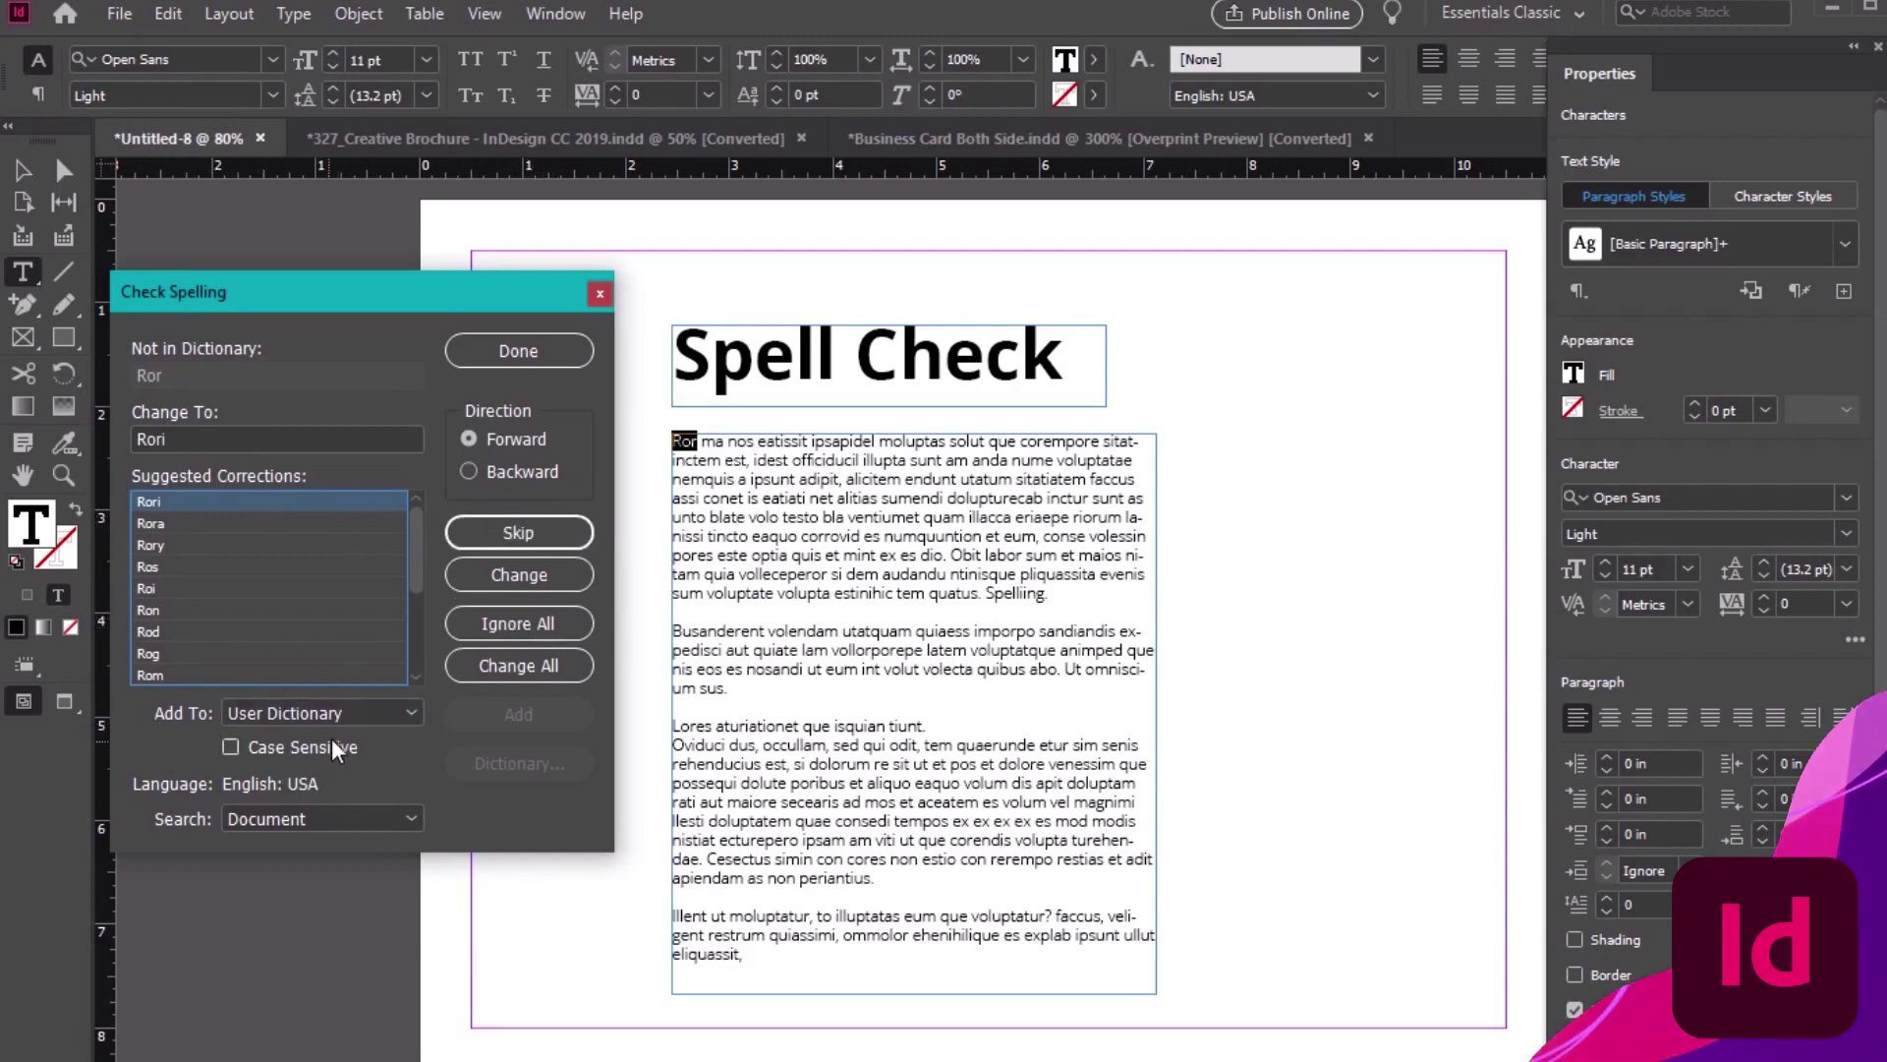
left_click(182, 432)
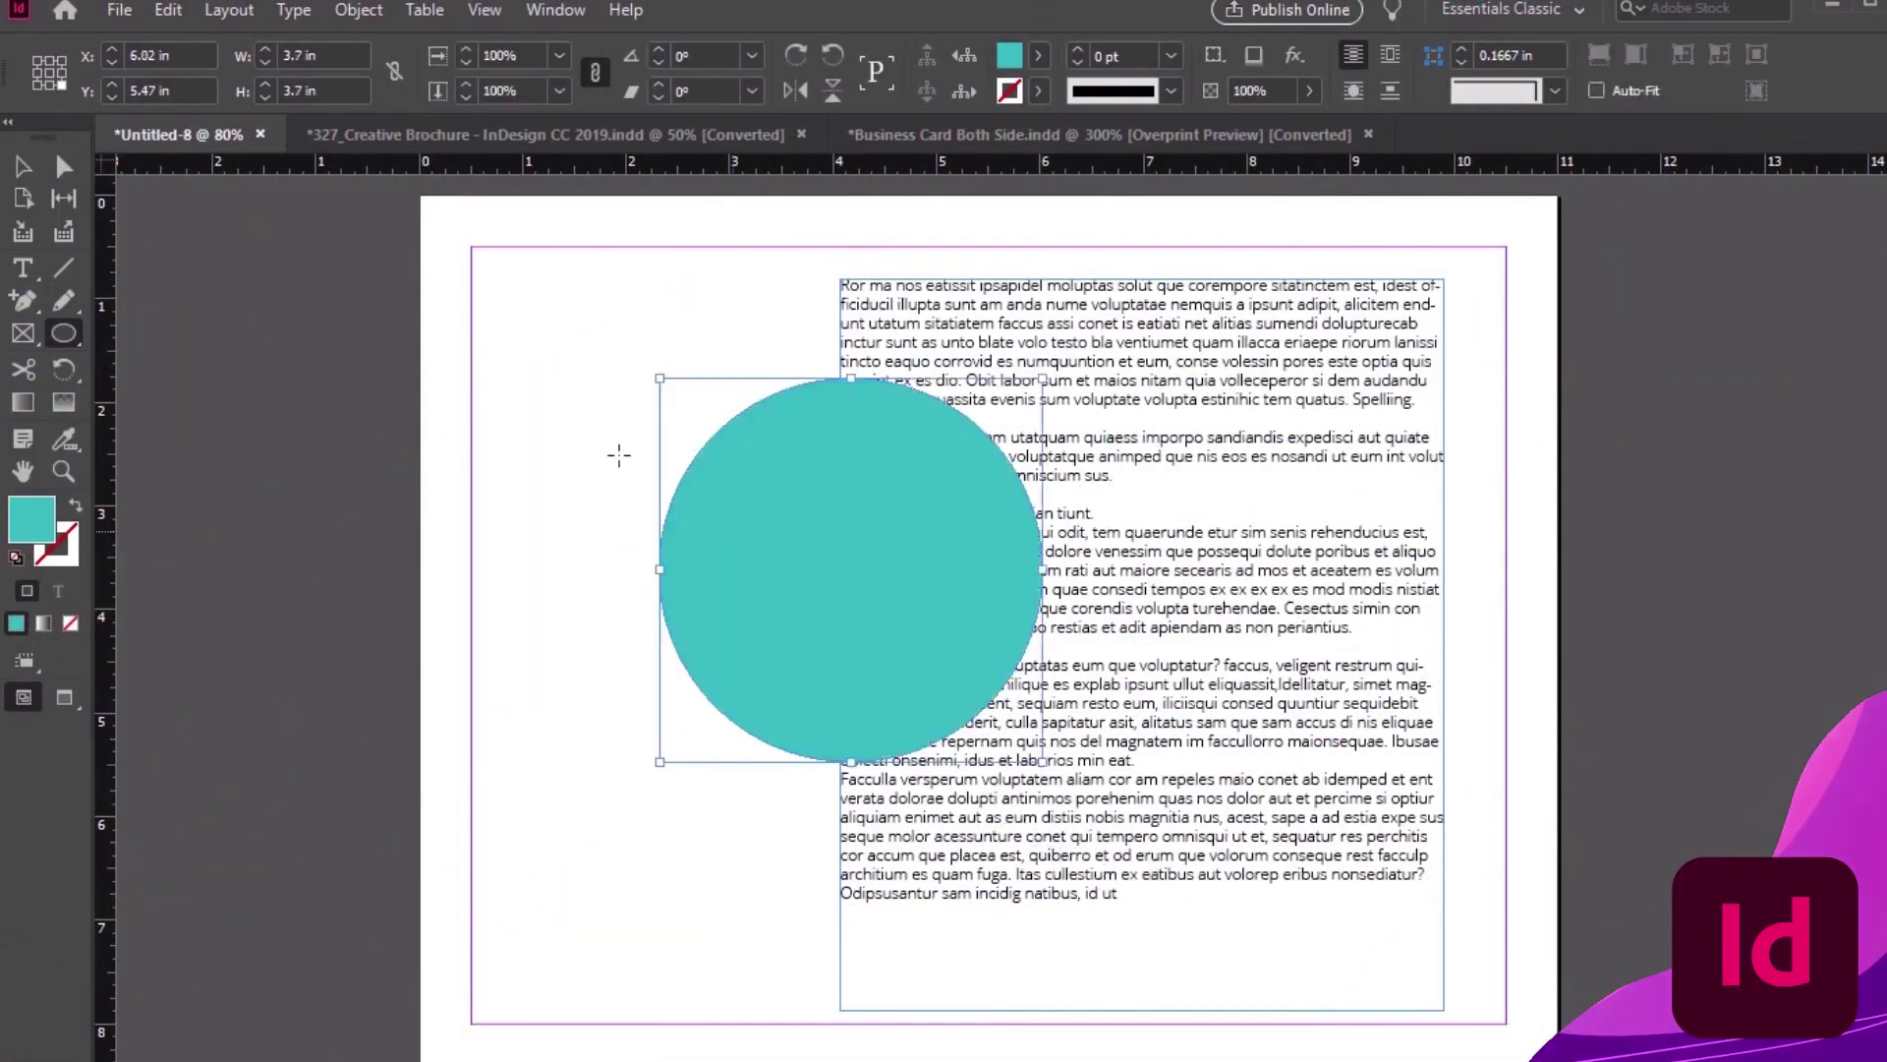
Select the teal circle and nudge it slightly up and right
left_click(64, 169)
left_click(749, 594)
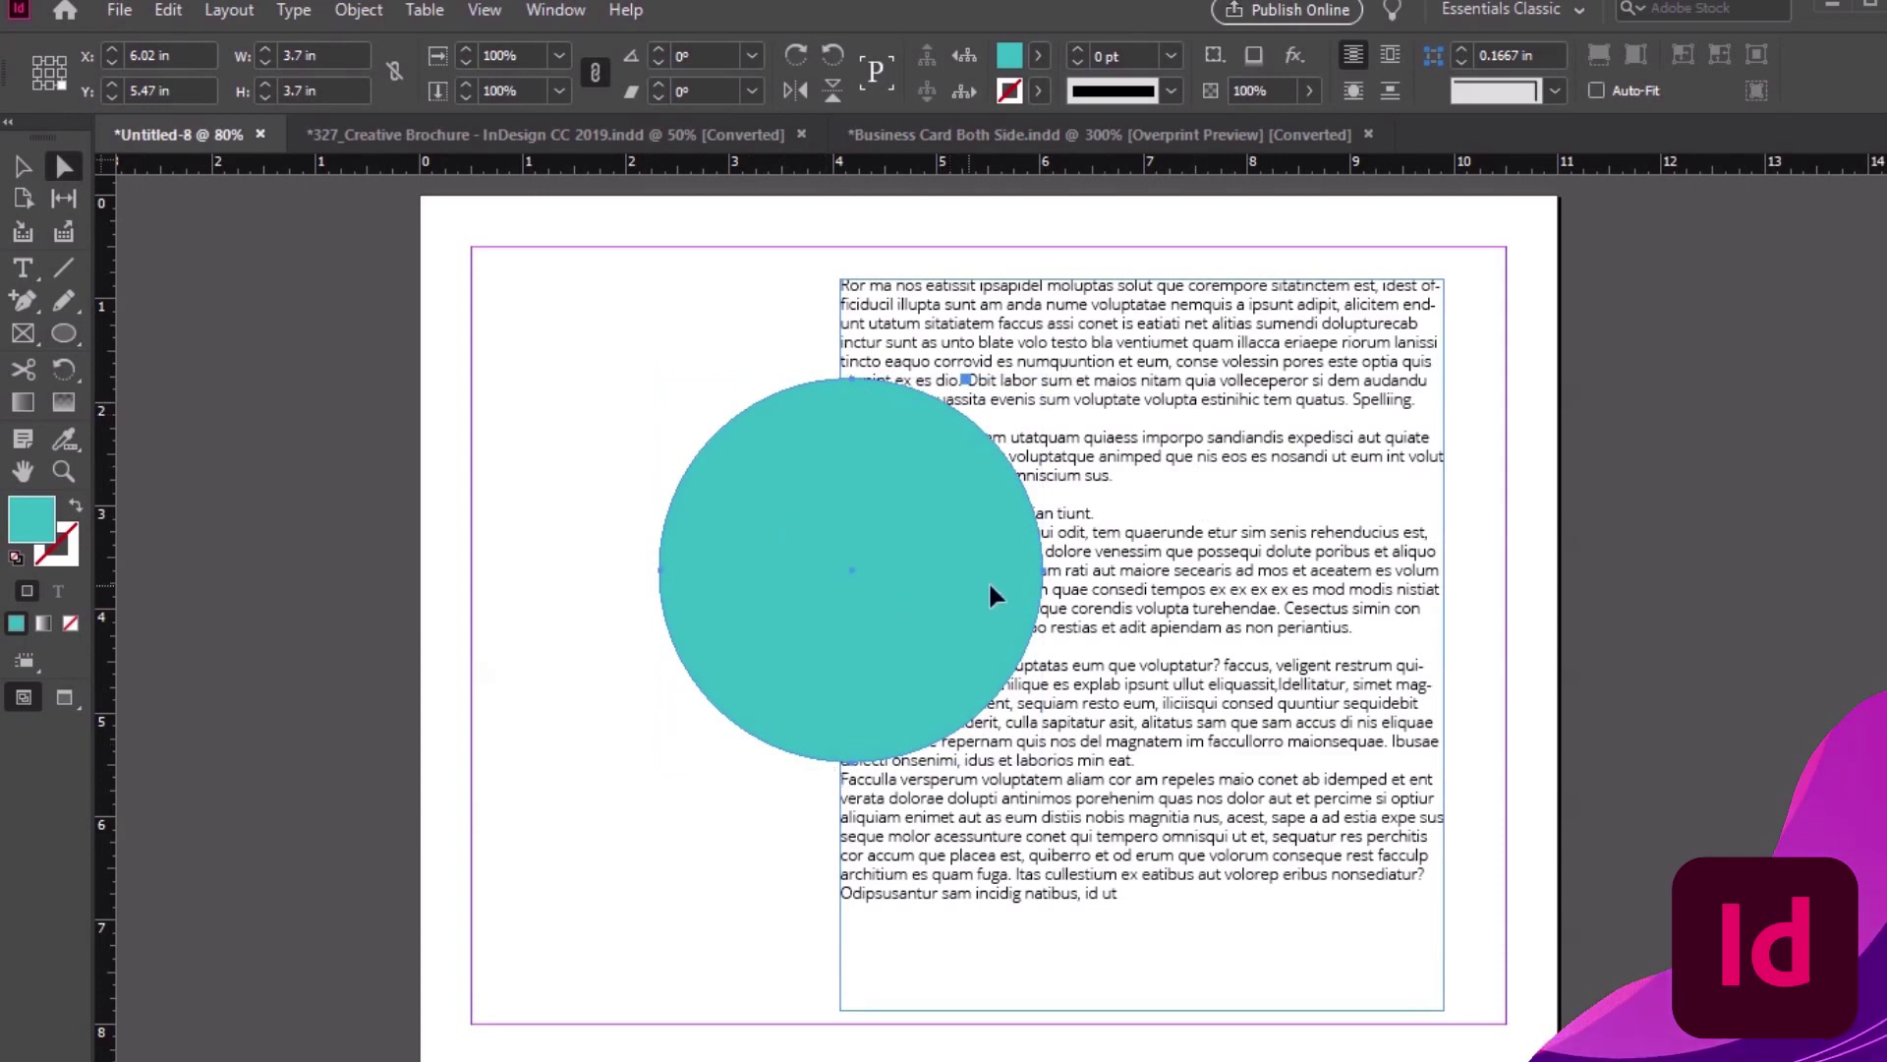
left_click(1186, 393)
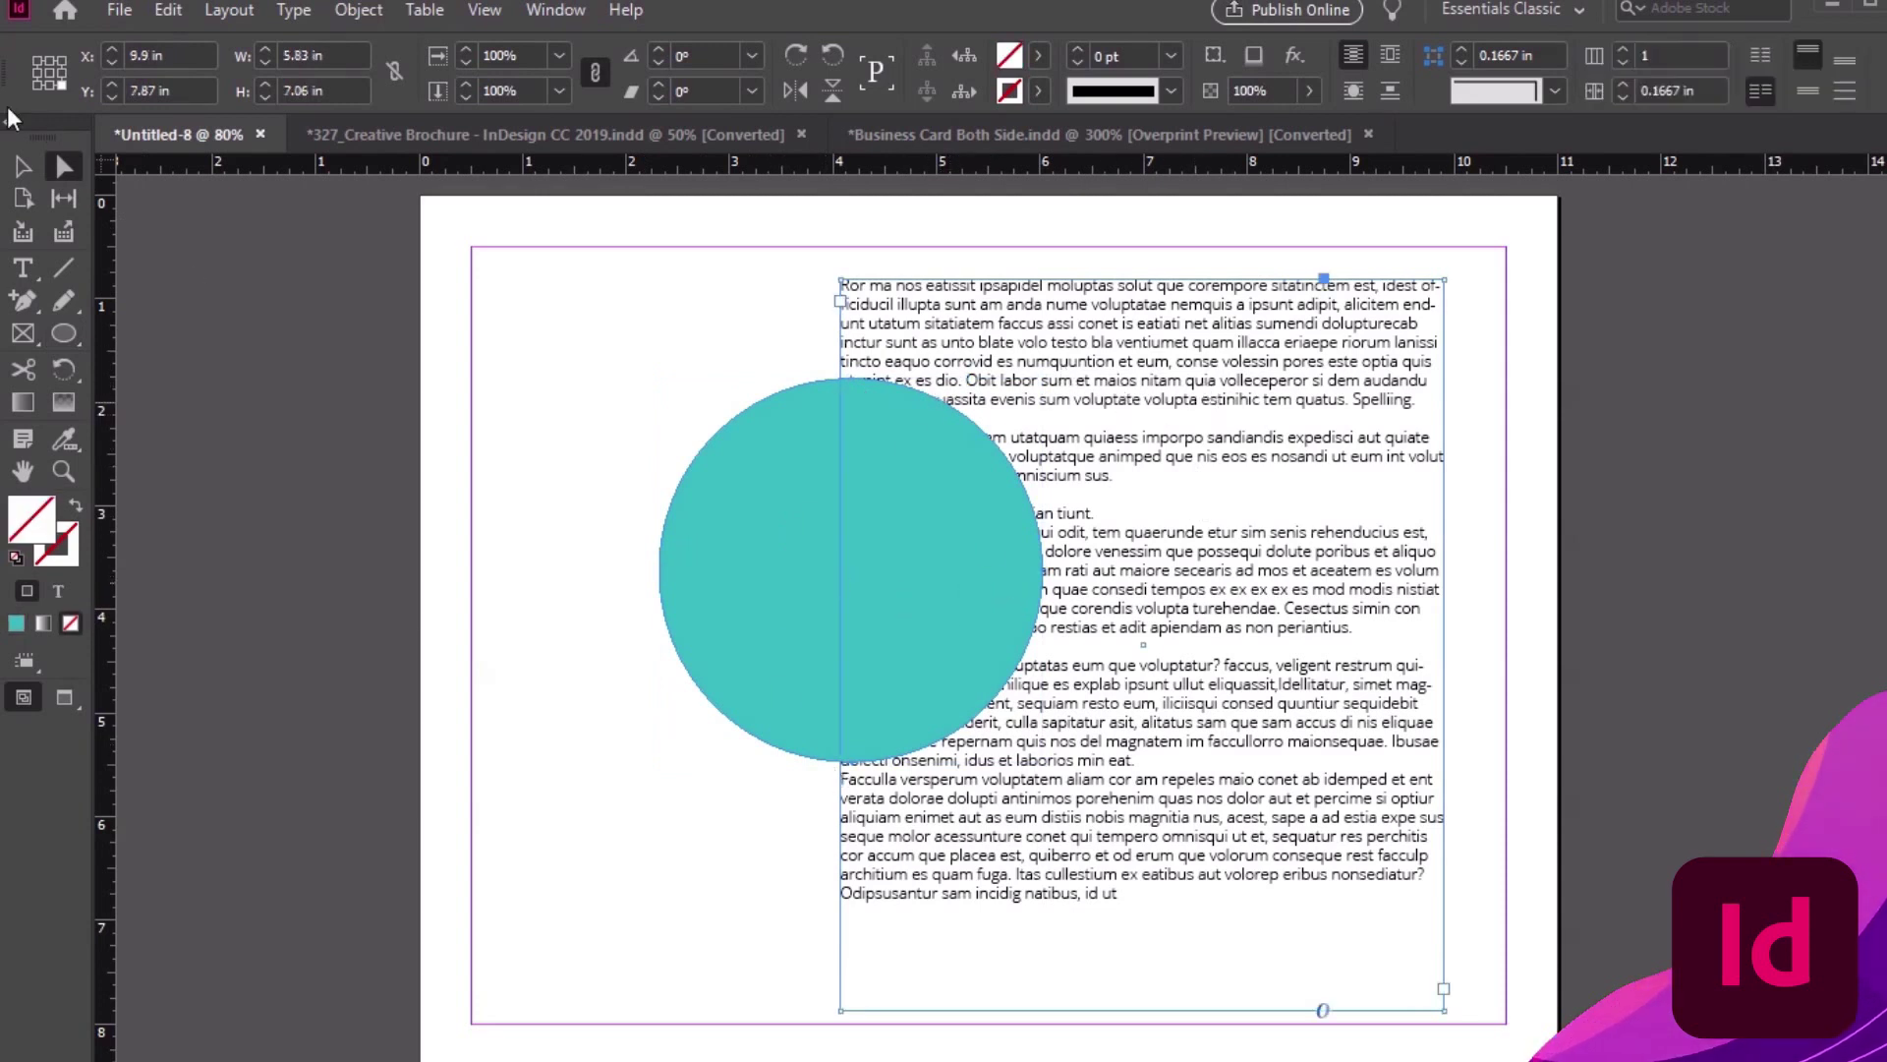
left_click(21, 165)
left_click(668, 551)
mouse_move(737, 569)
left_mouse_down()
mouse_move(758, 535)
mouse_move(762, 561)
mouse_move(744, 554)
left_mouse_up()
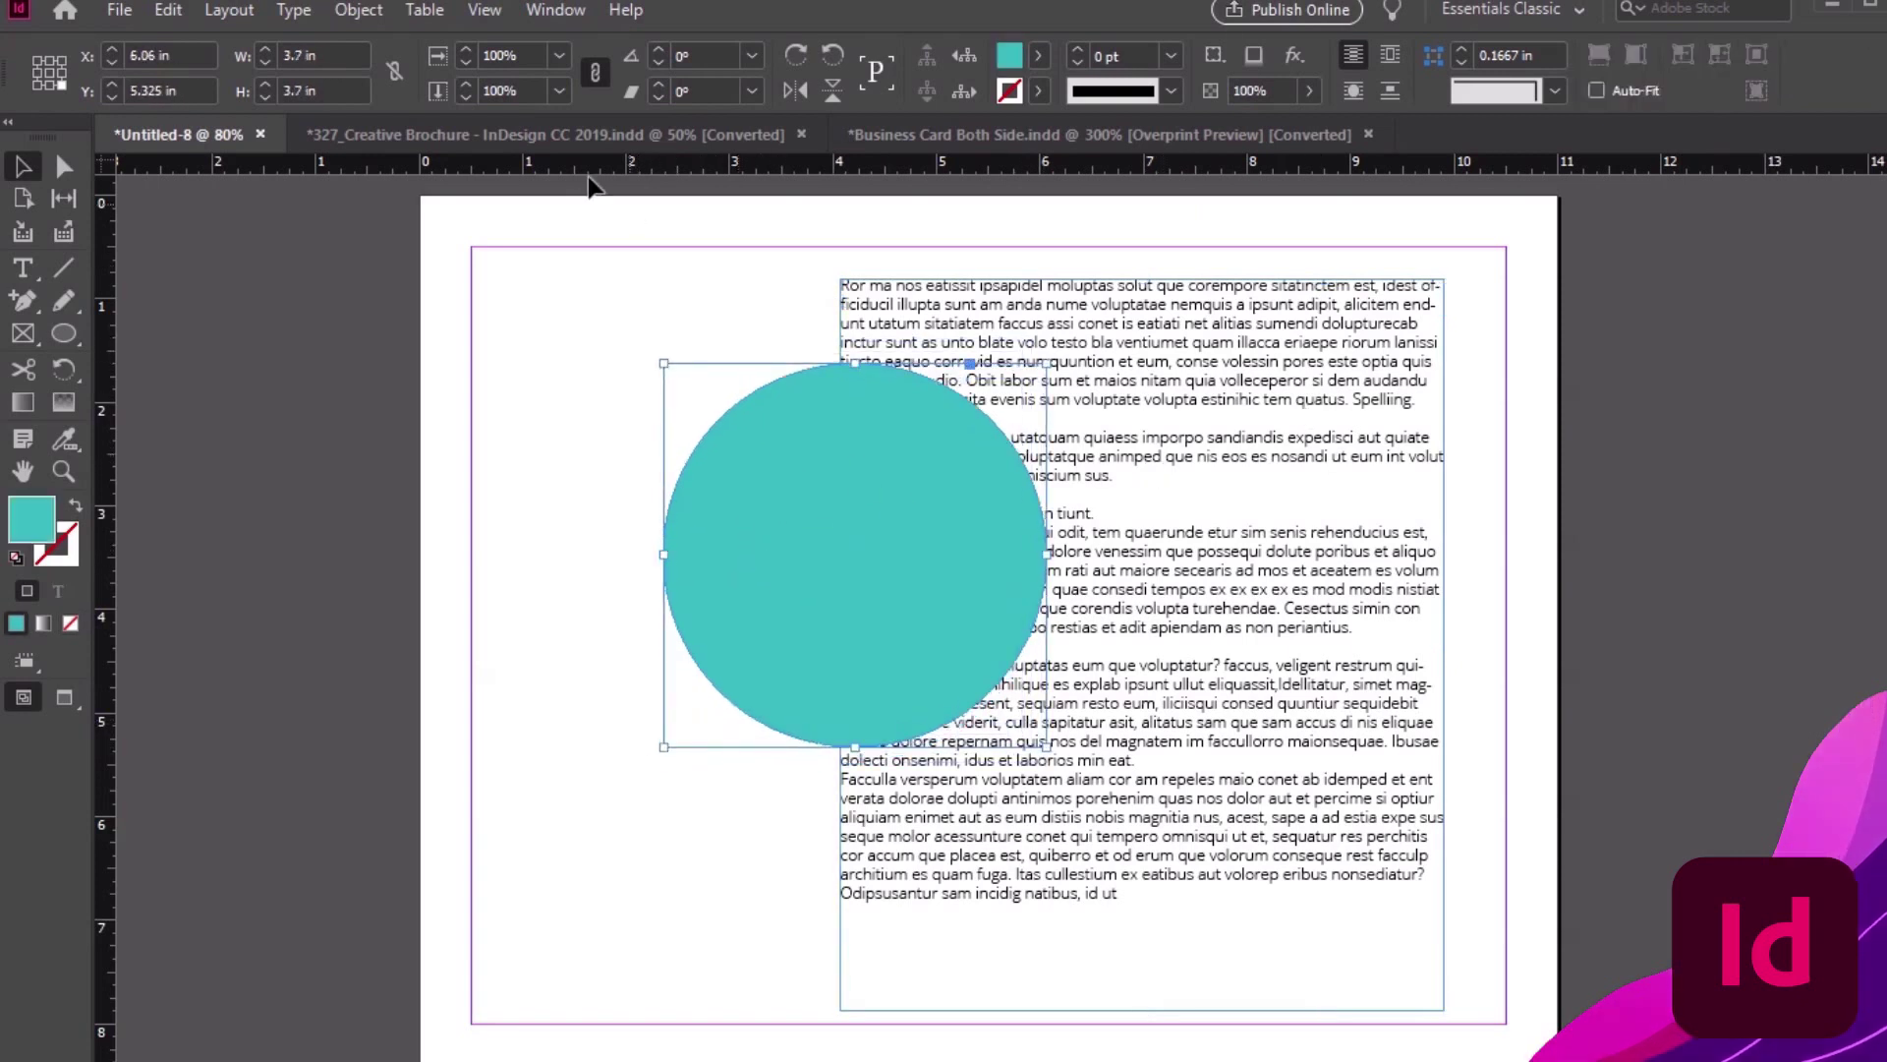
Apply Wrap Around Bounding Box to the circle with 0.125 in top and right offsets
left_click(560, 12)
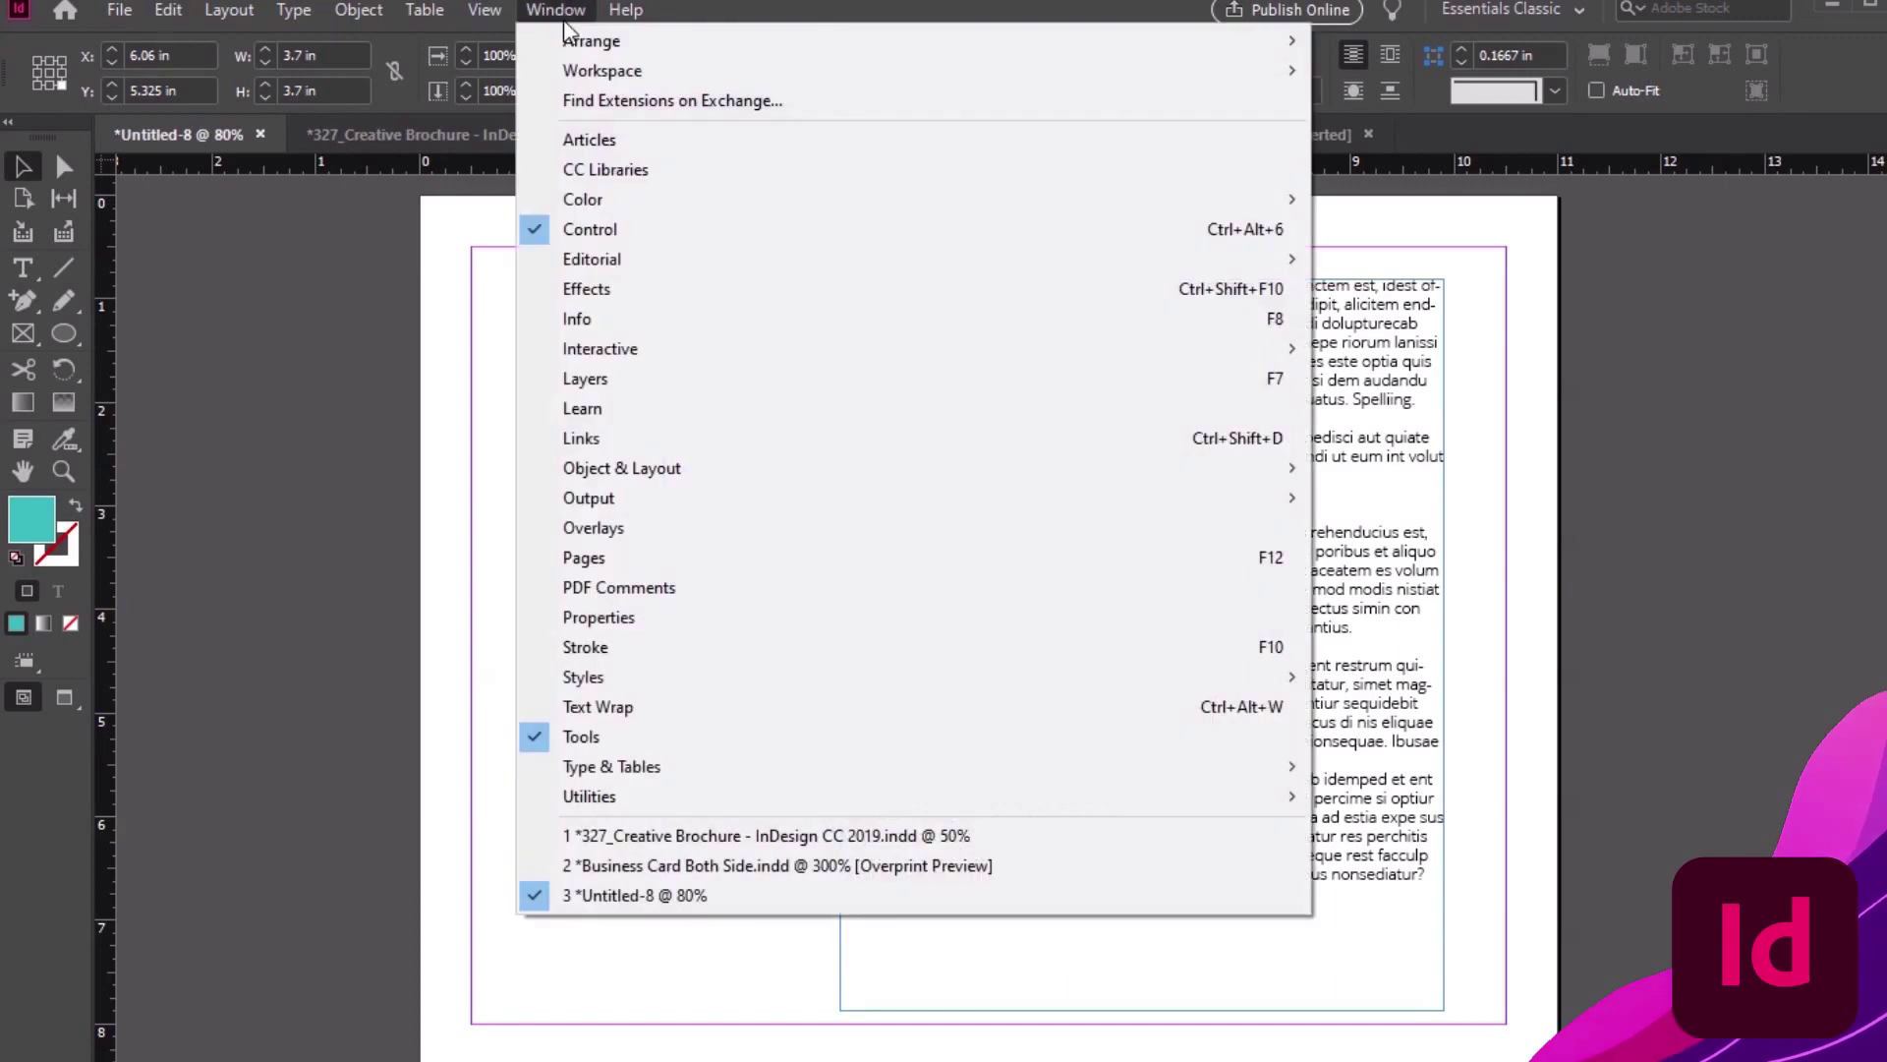
left_click(674, 700)
left_click_drag(477, 342, 484, 356)
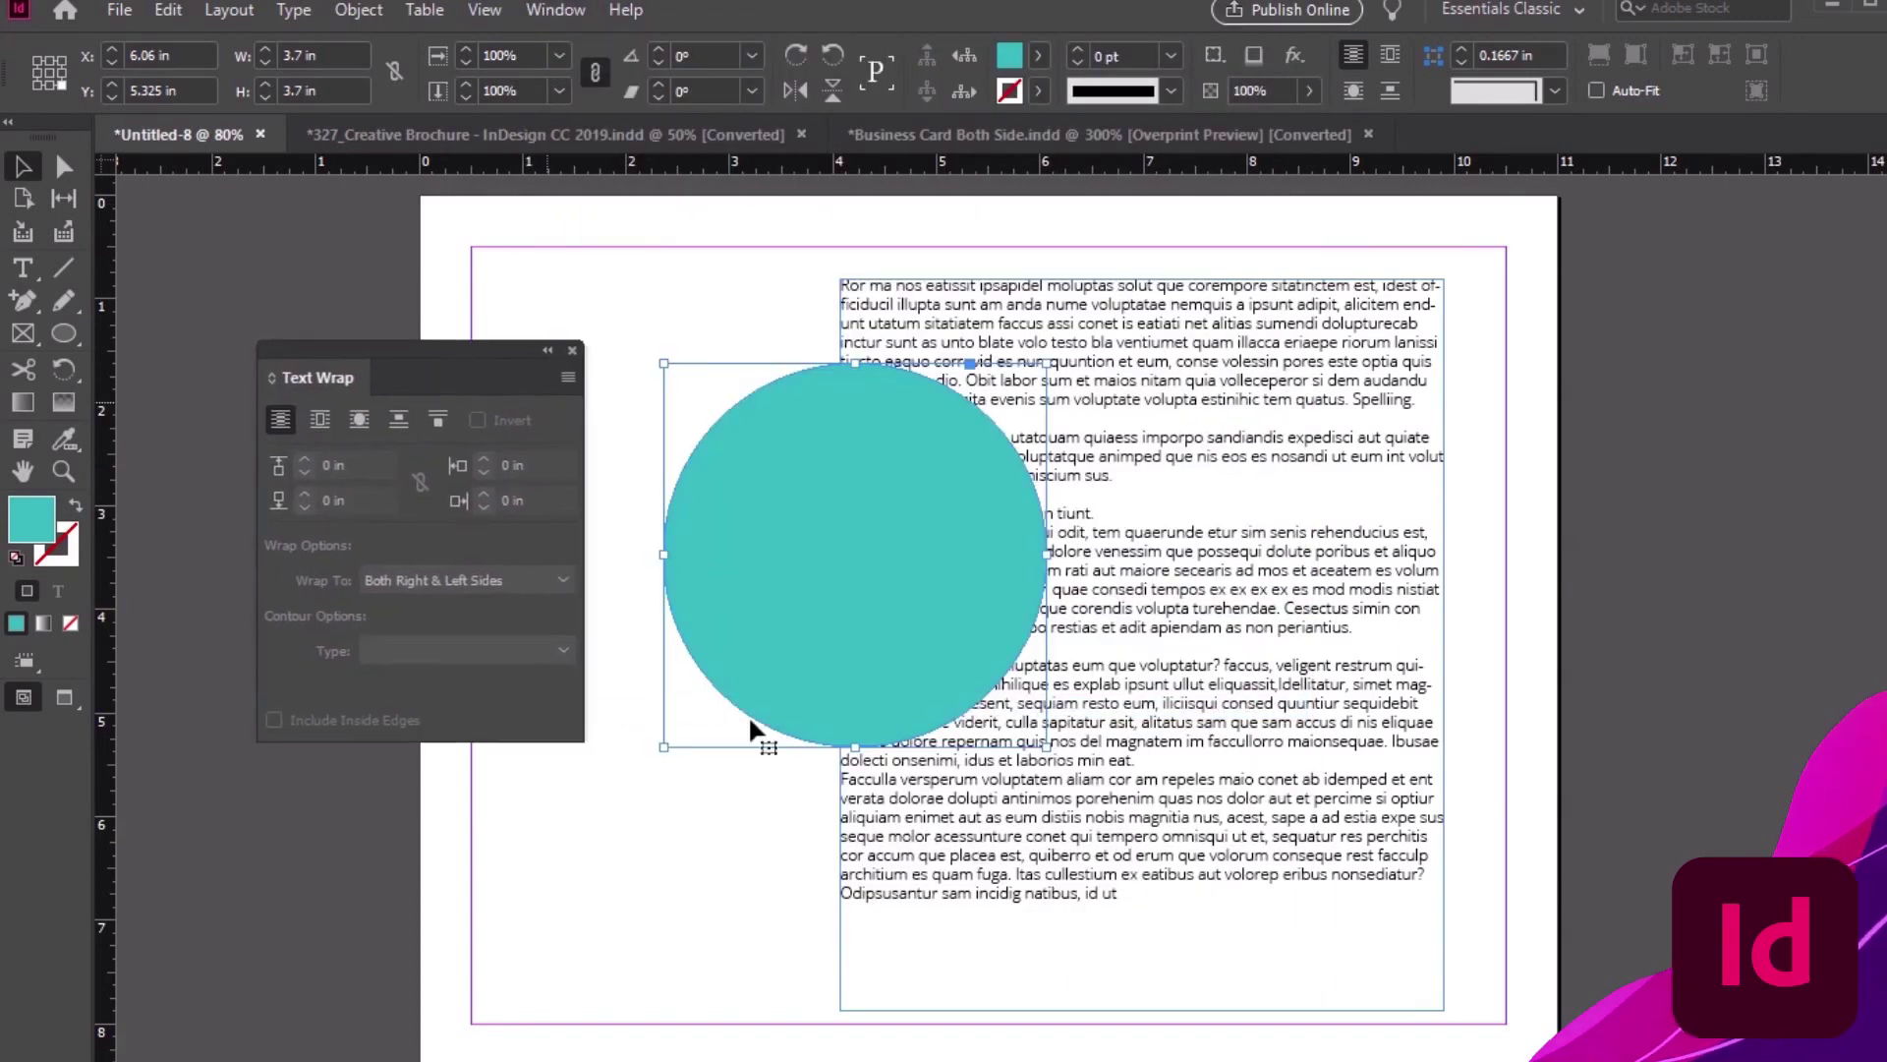
left_click(1120, 896)
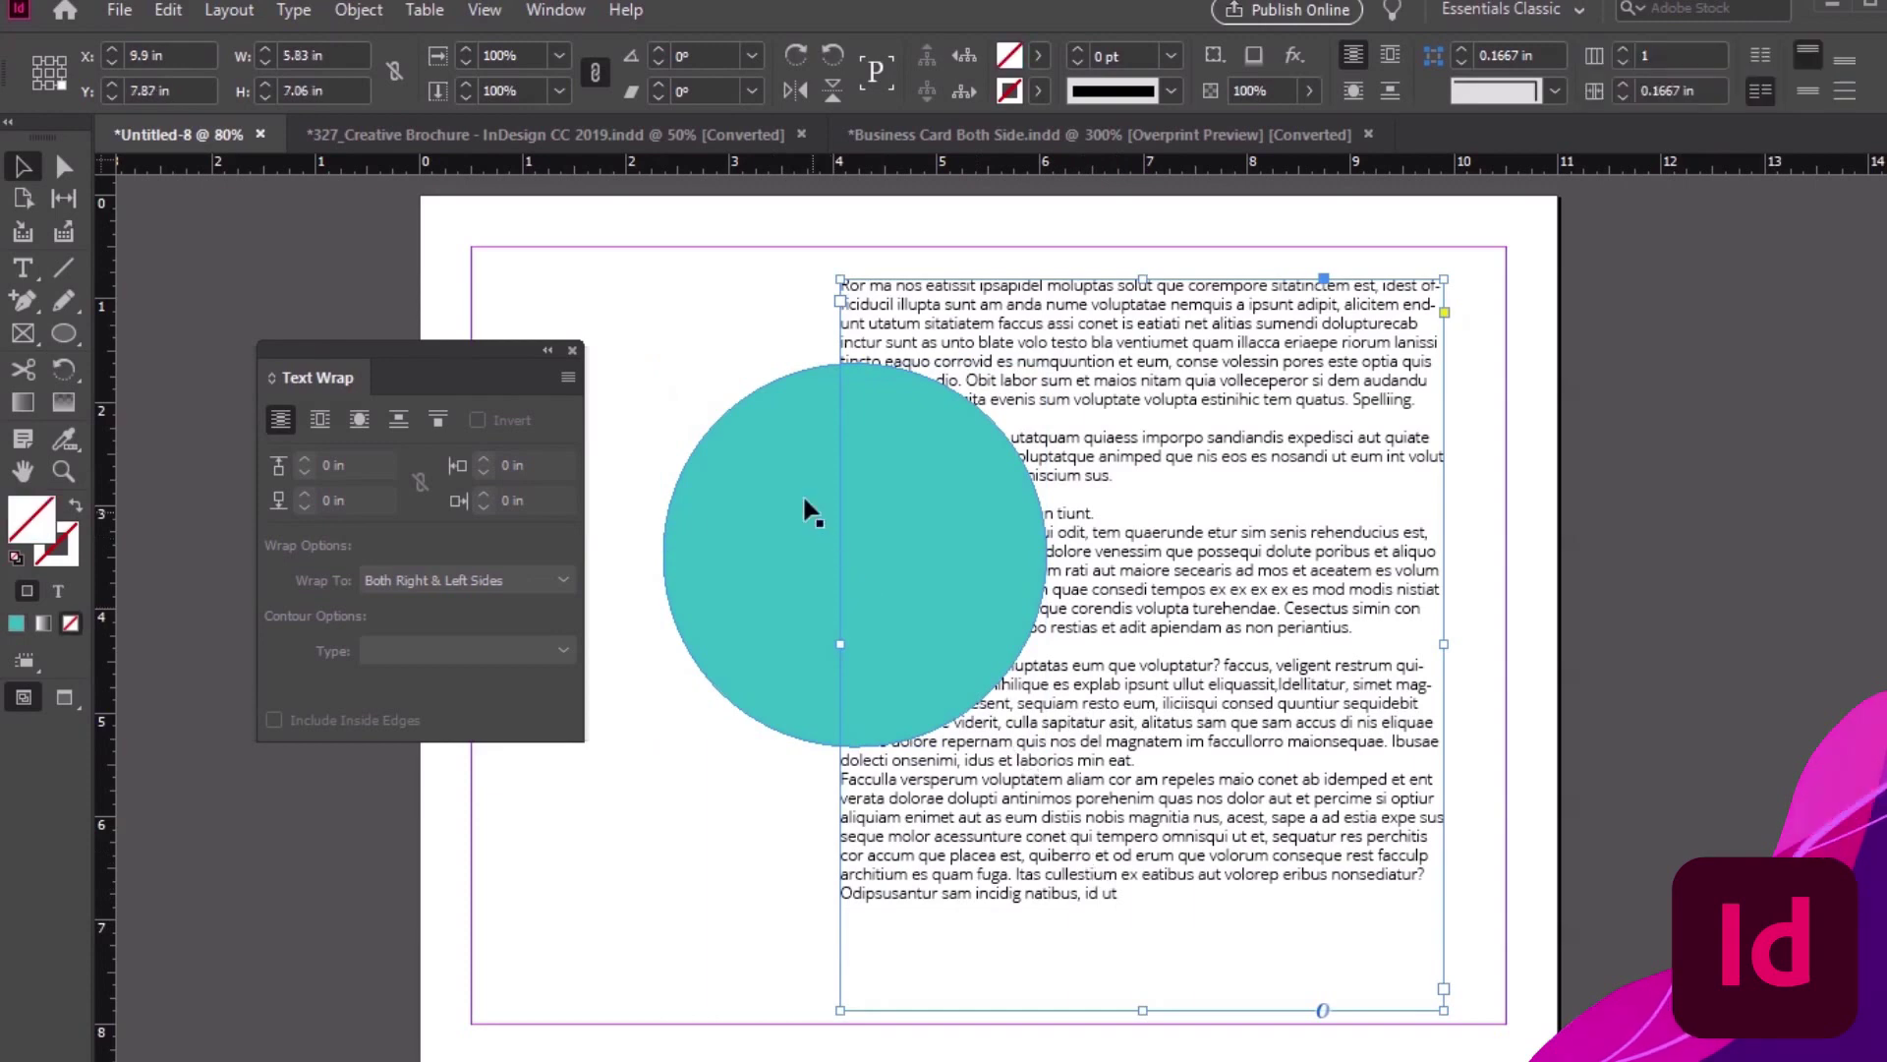
left_click(783, 481, "shift")
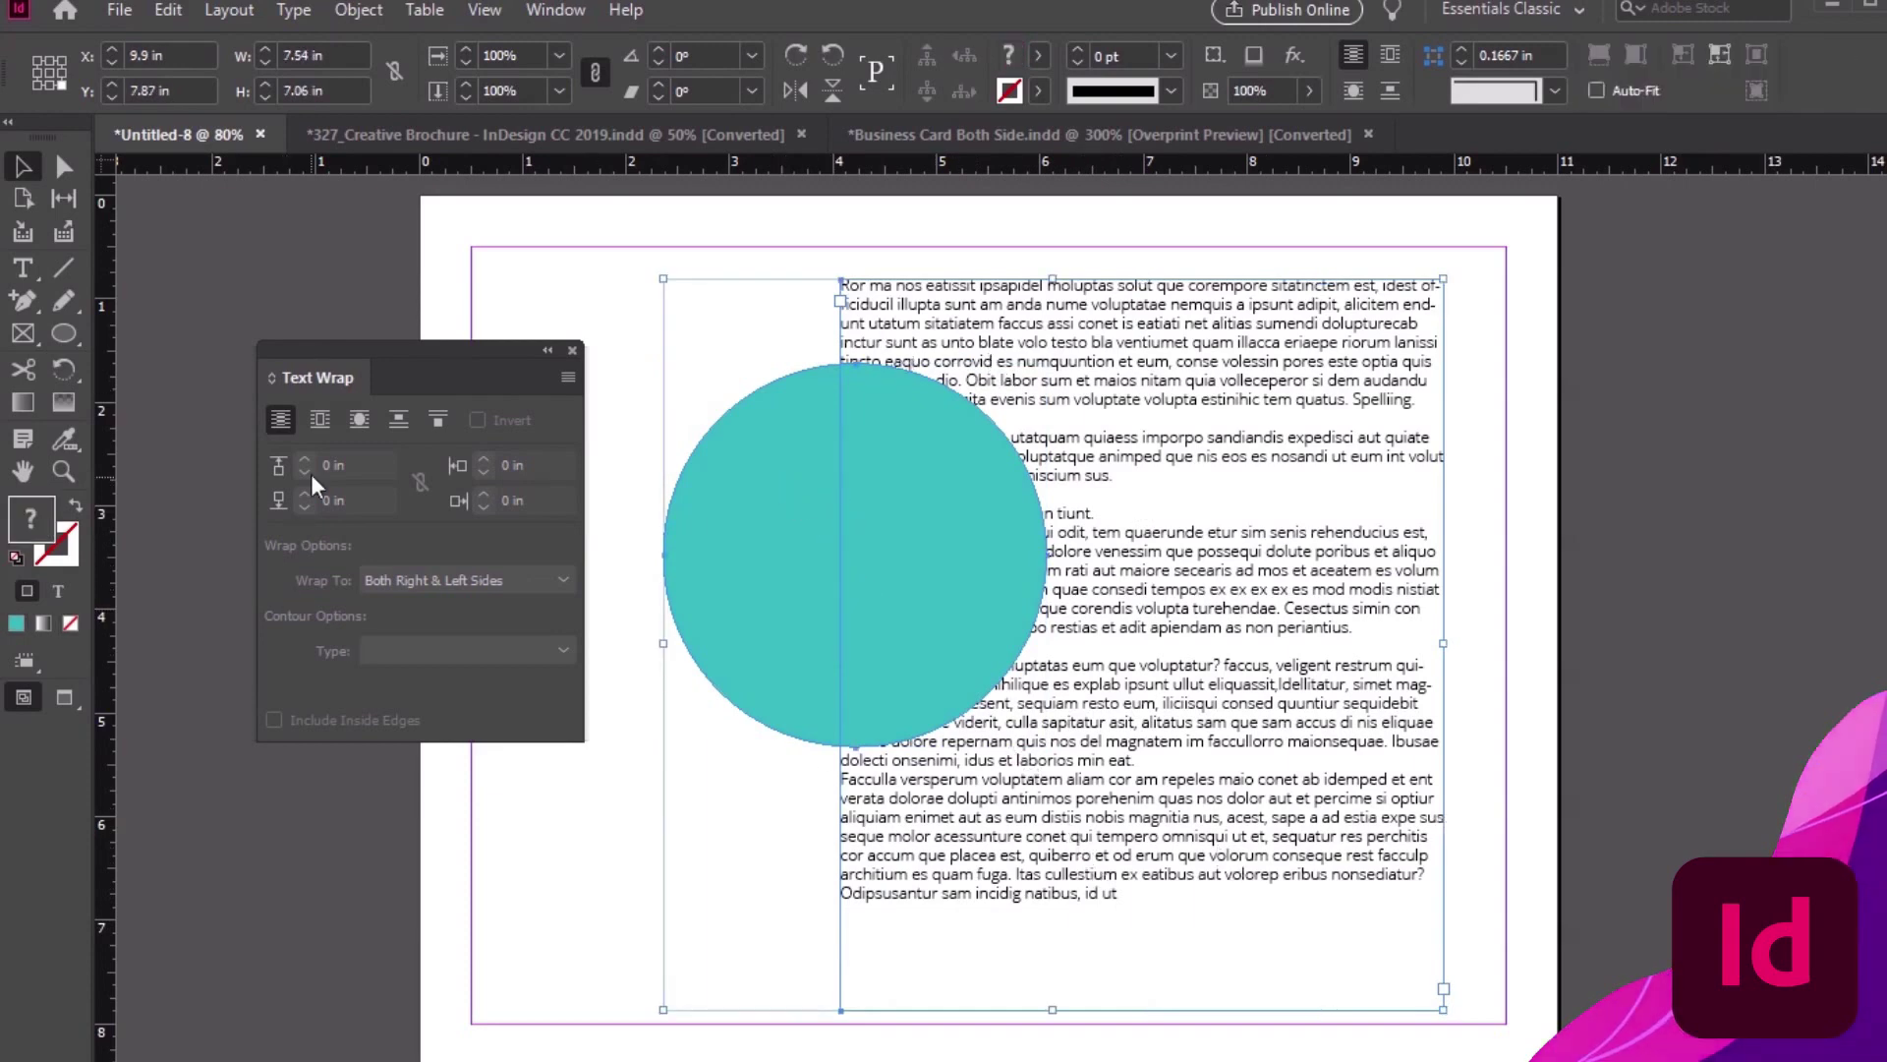
left_click(322, 420)
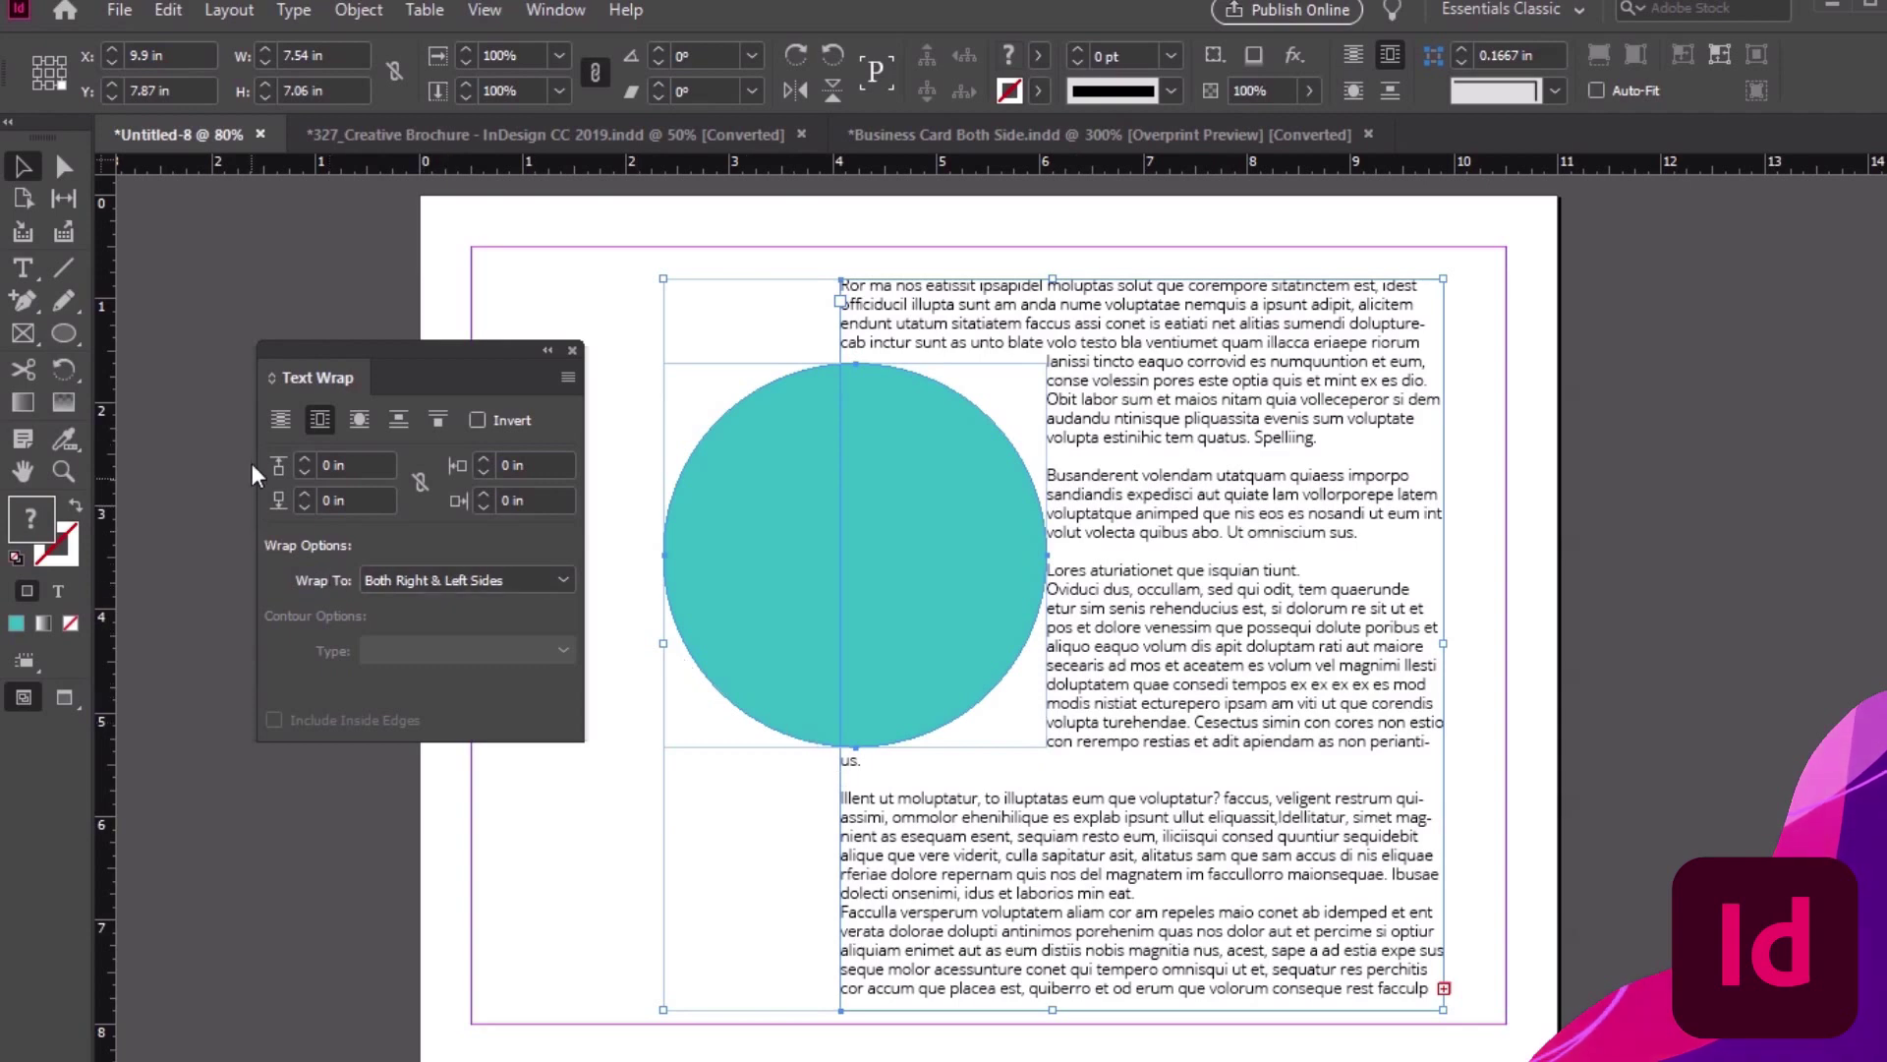
left_click(482, 494)
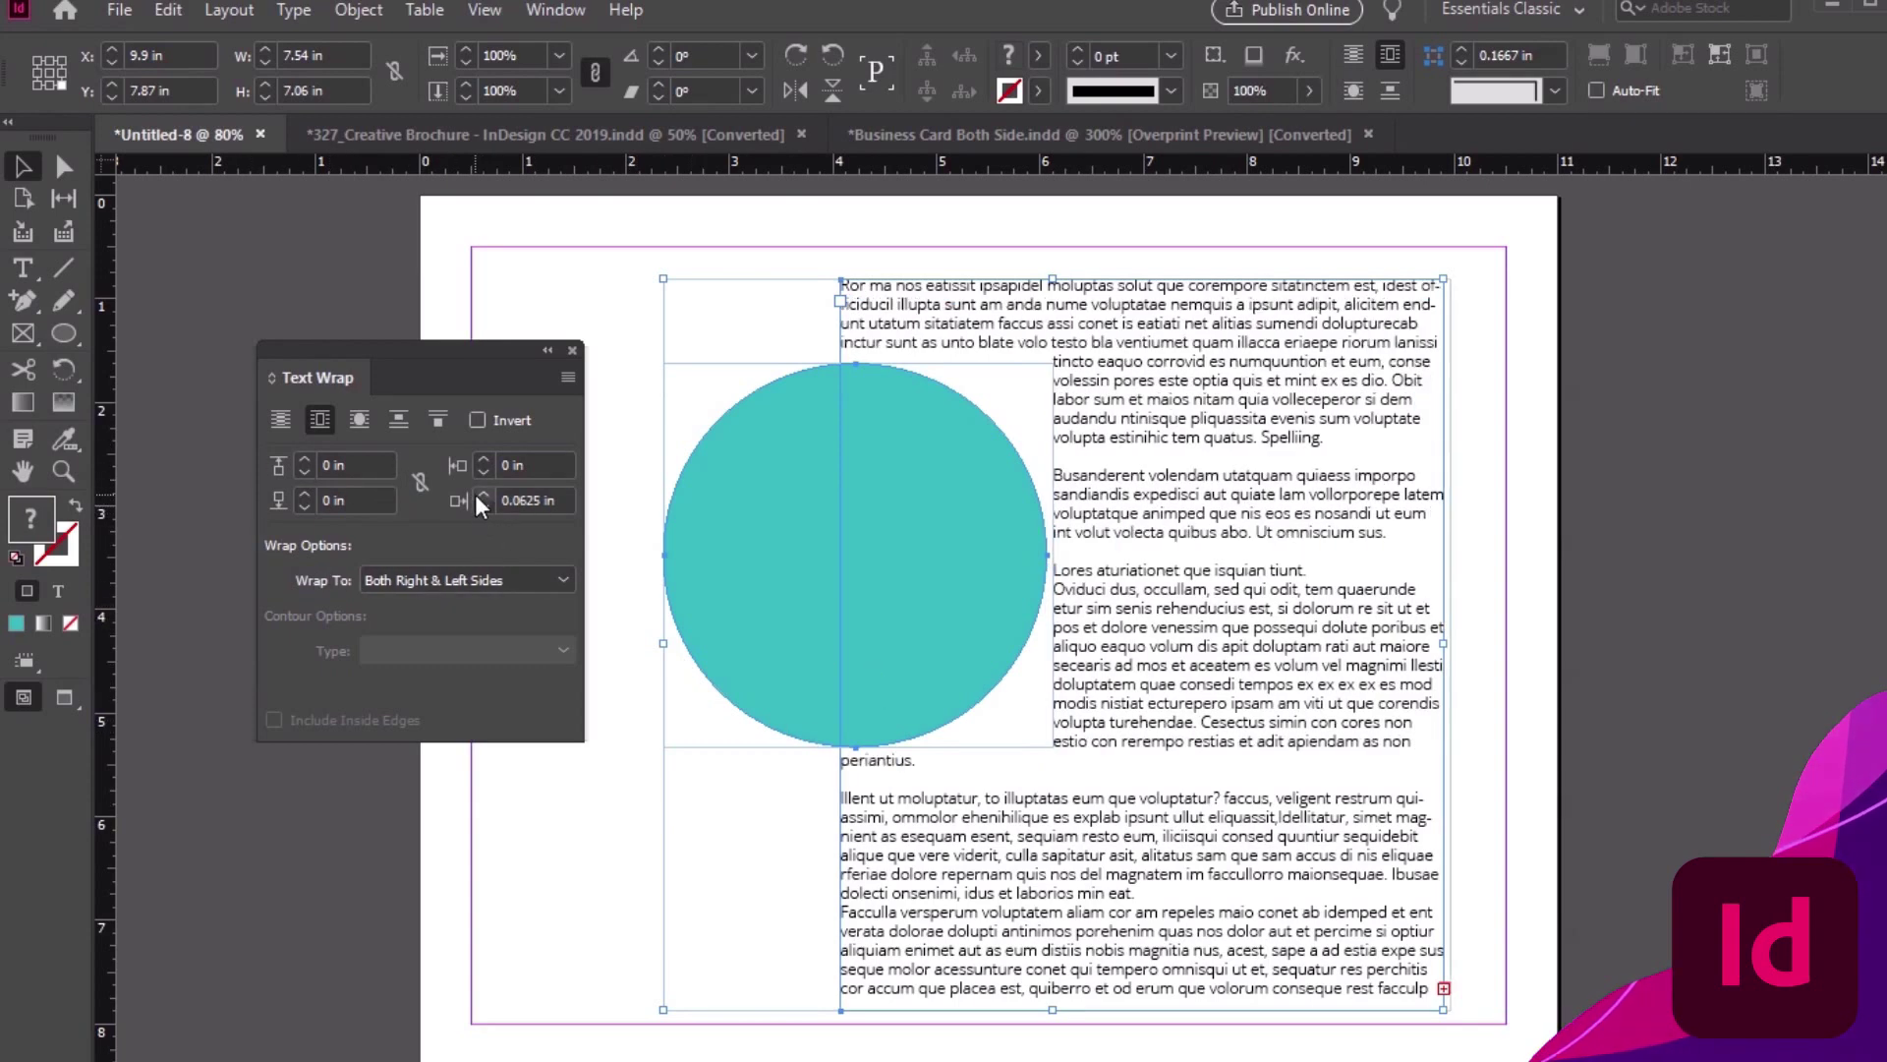
left_click(310, 456)
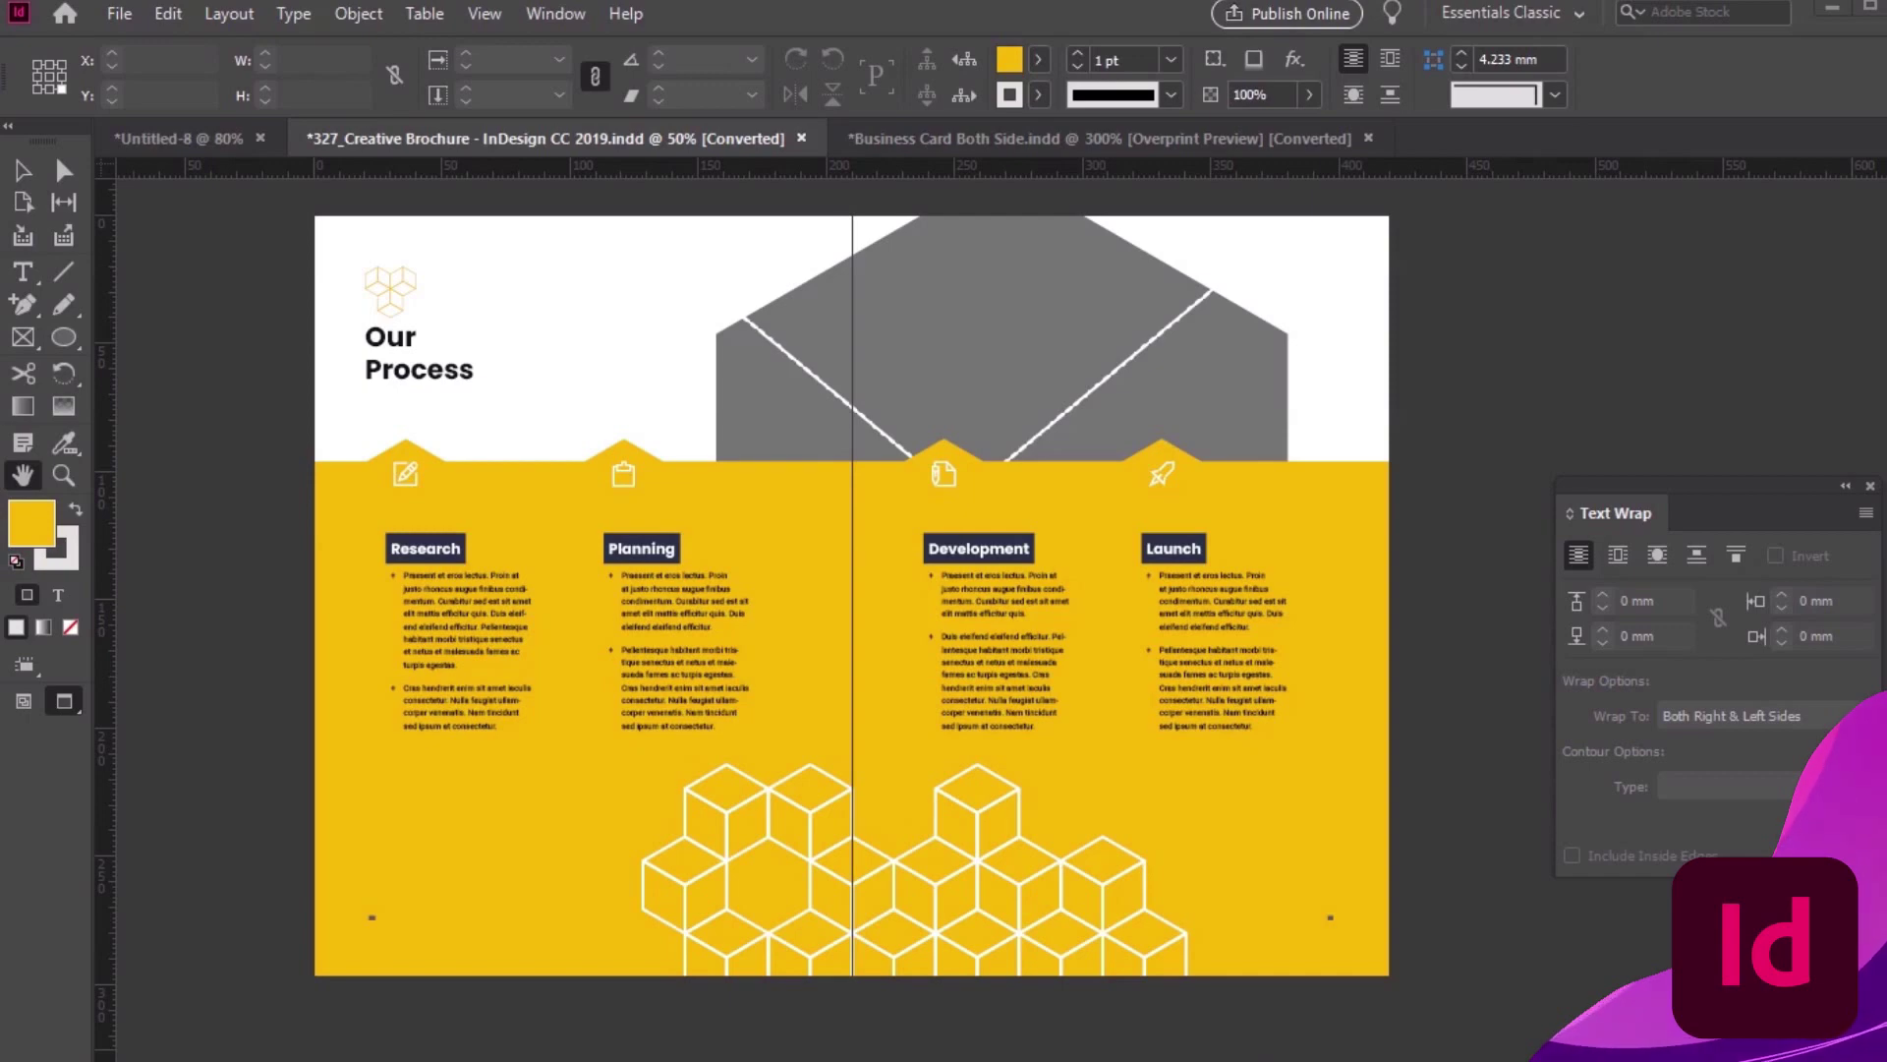
In Units & Increments, set horizontal and vertical ruler units to Inches, keeping stroke in Points
scroll(560, 502, "up", 1)
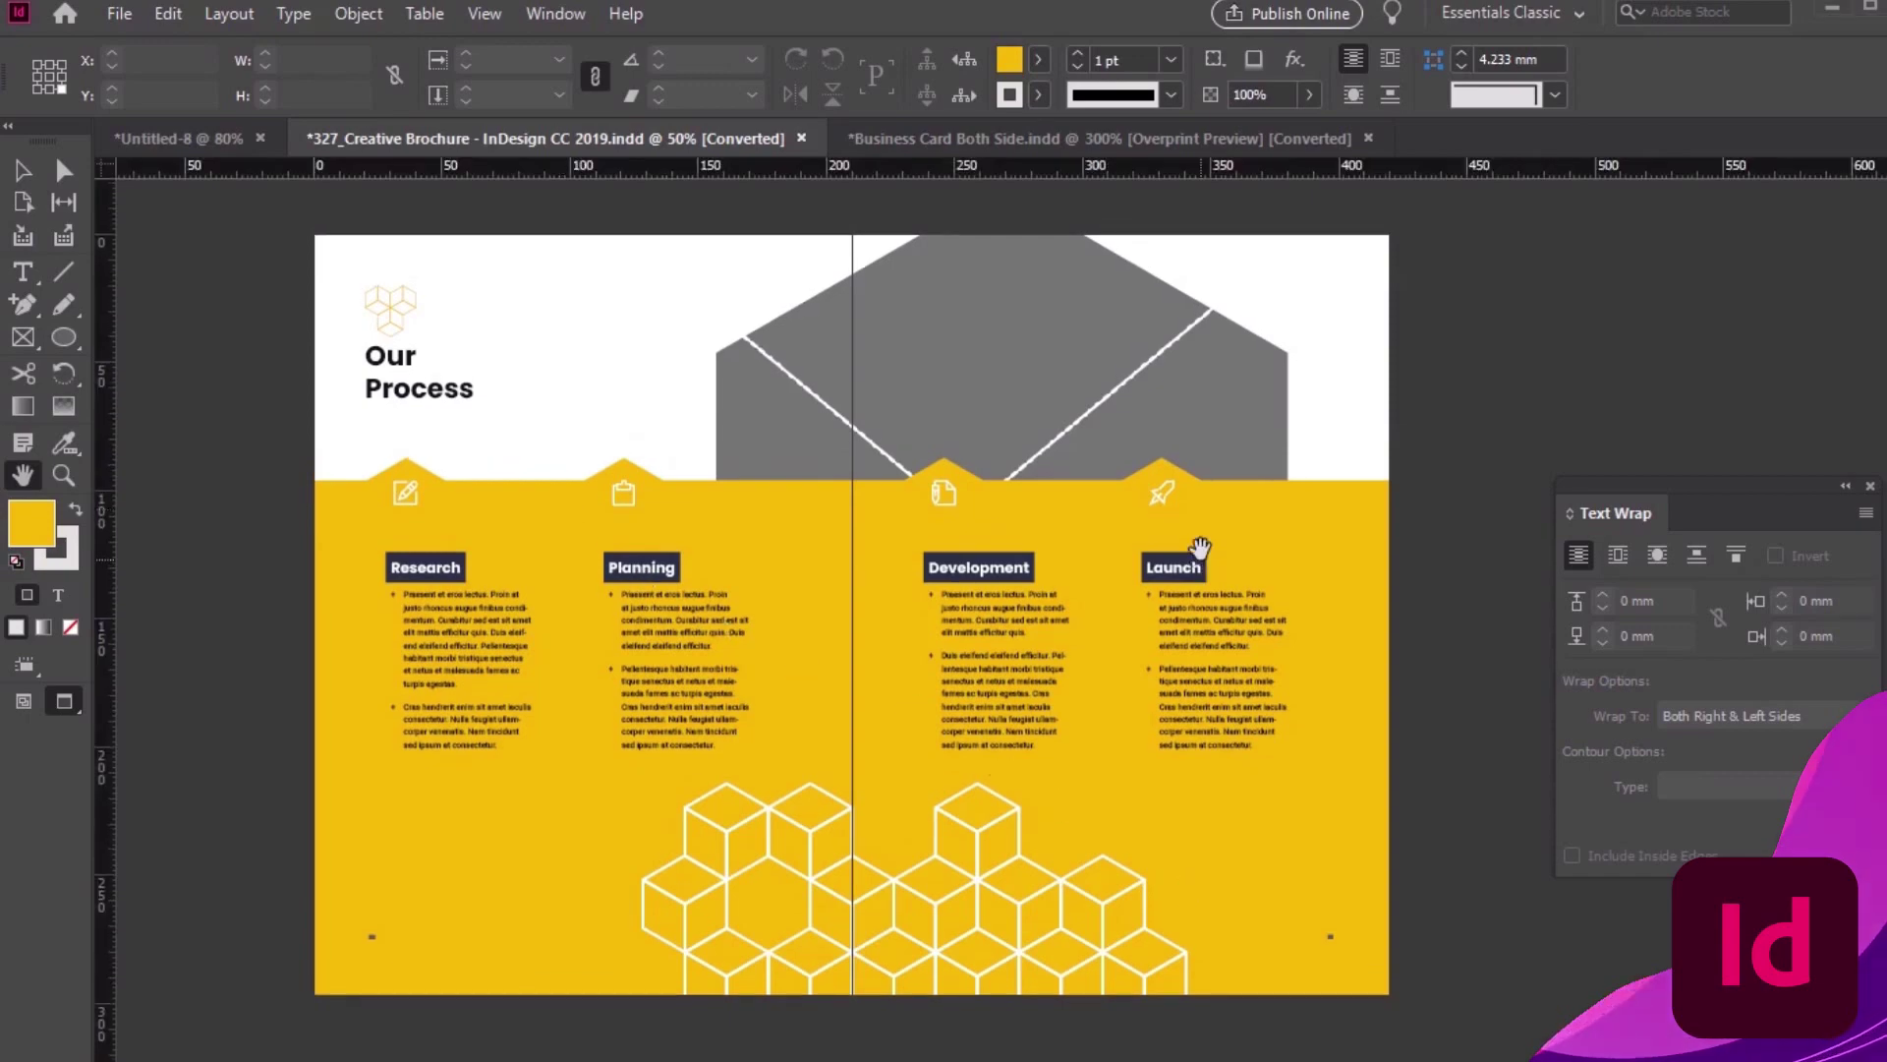
left_click(165, 15)
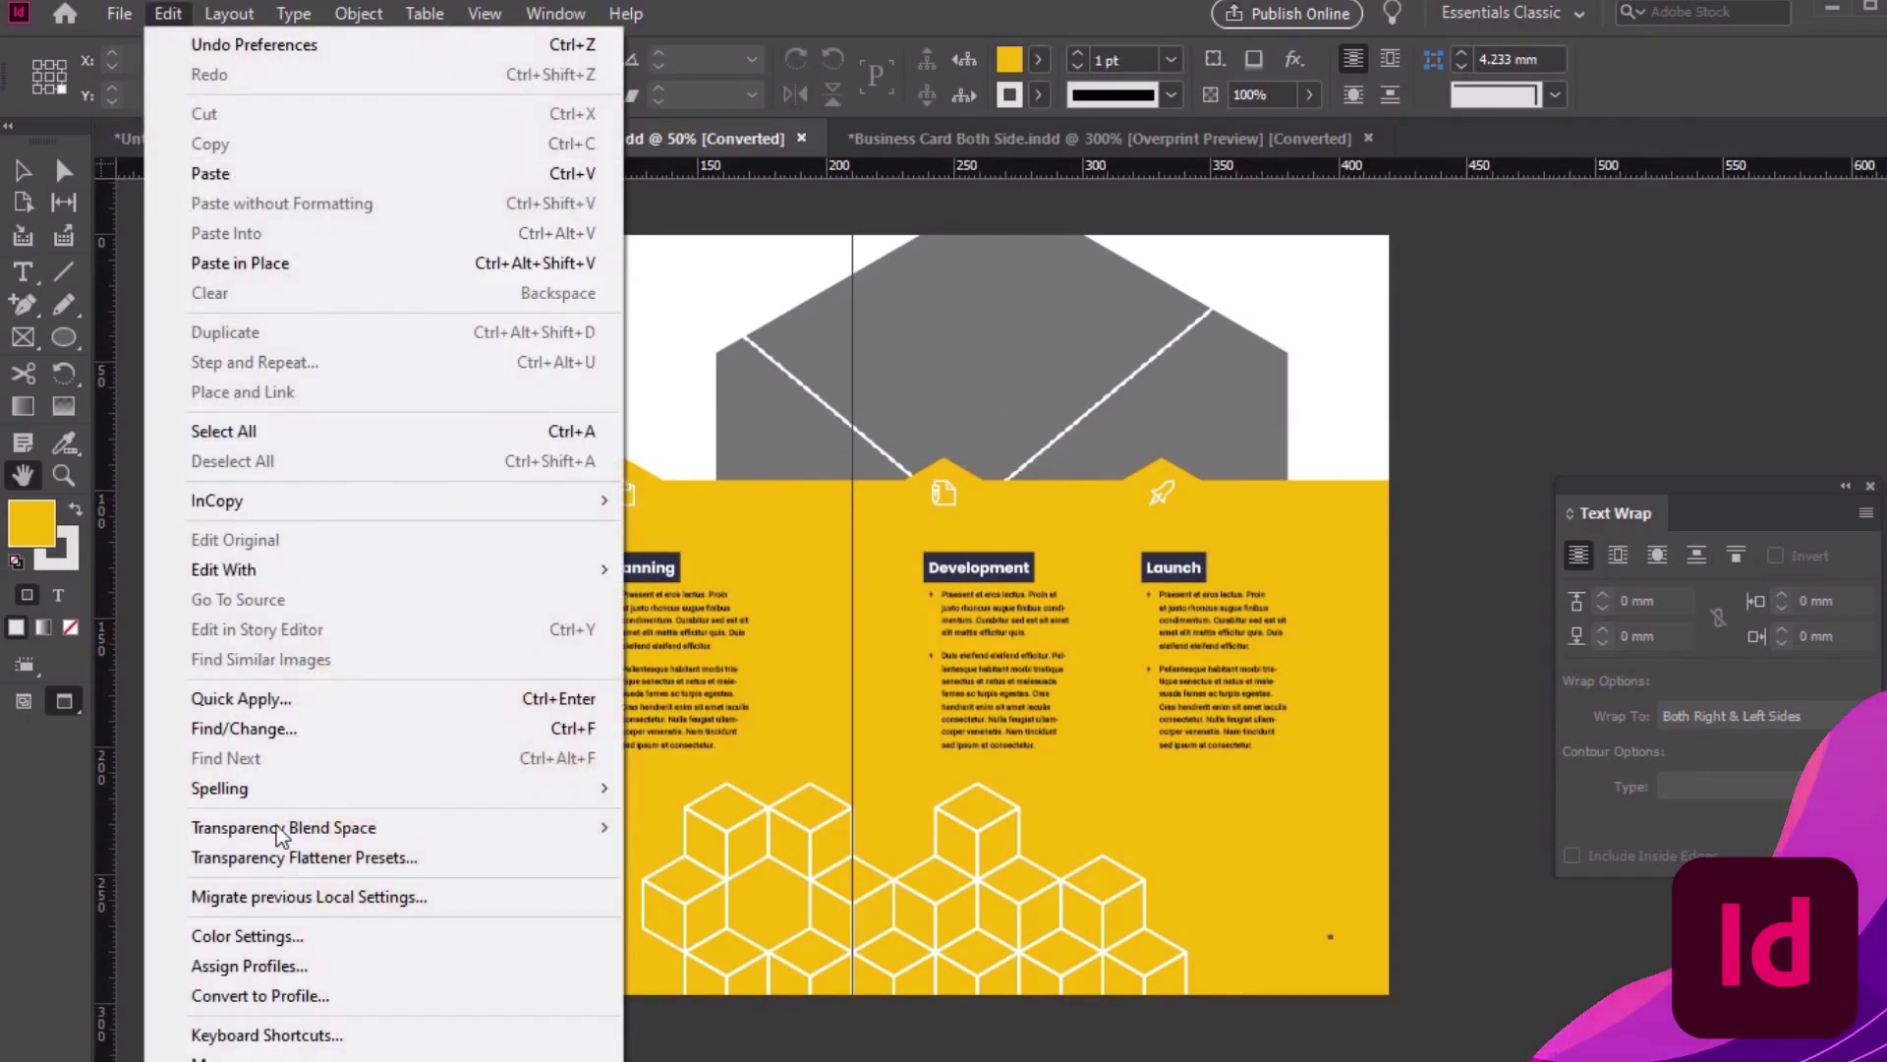
mouse_move(226, 1055)
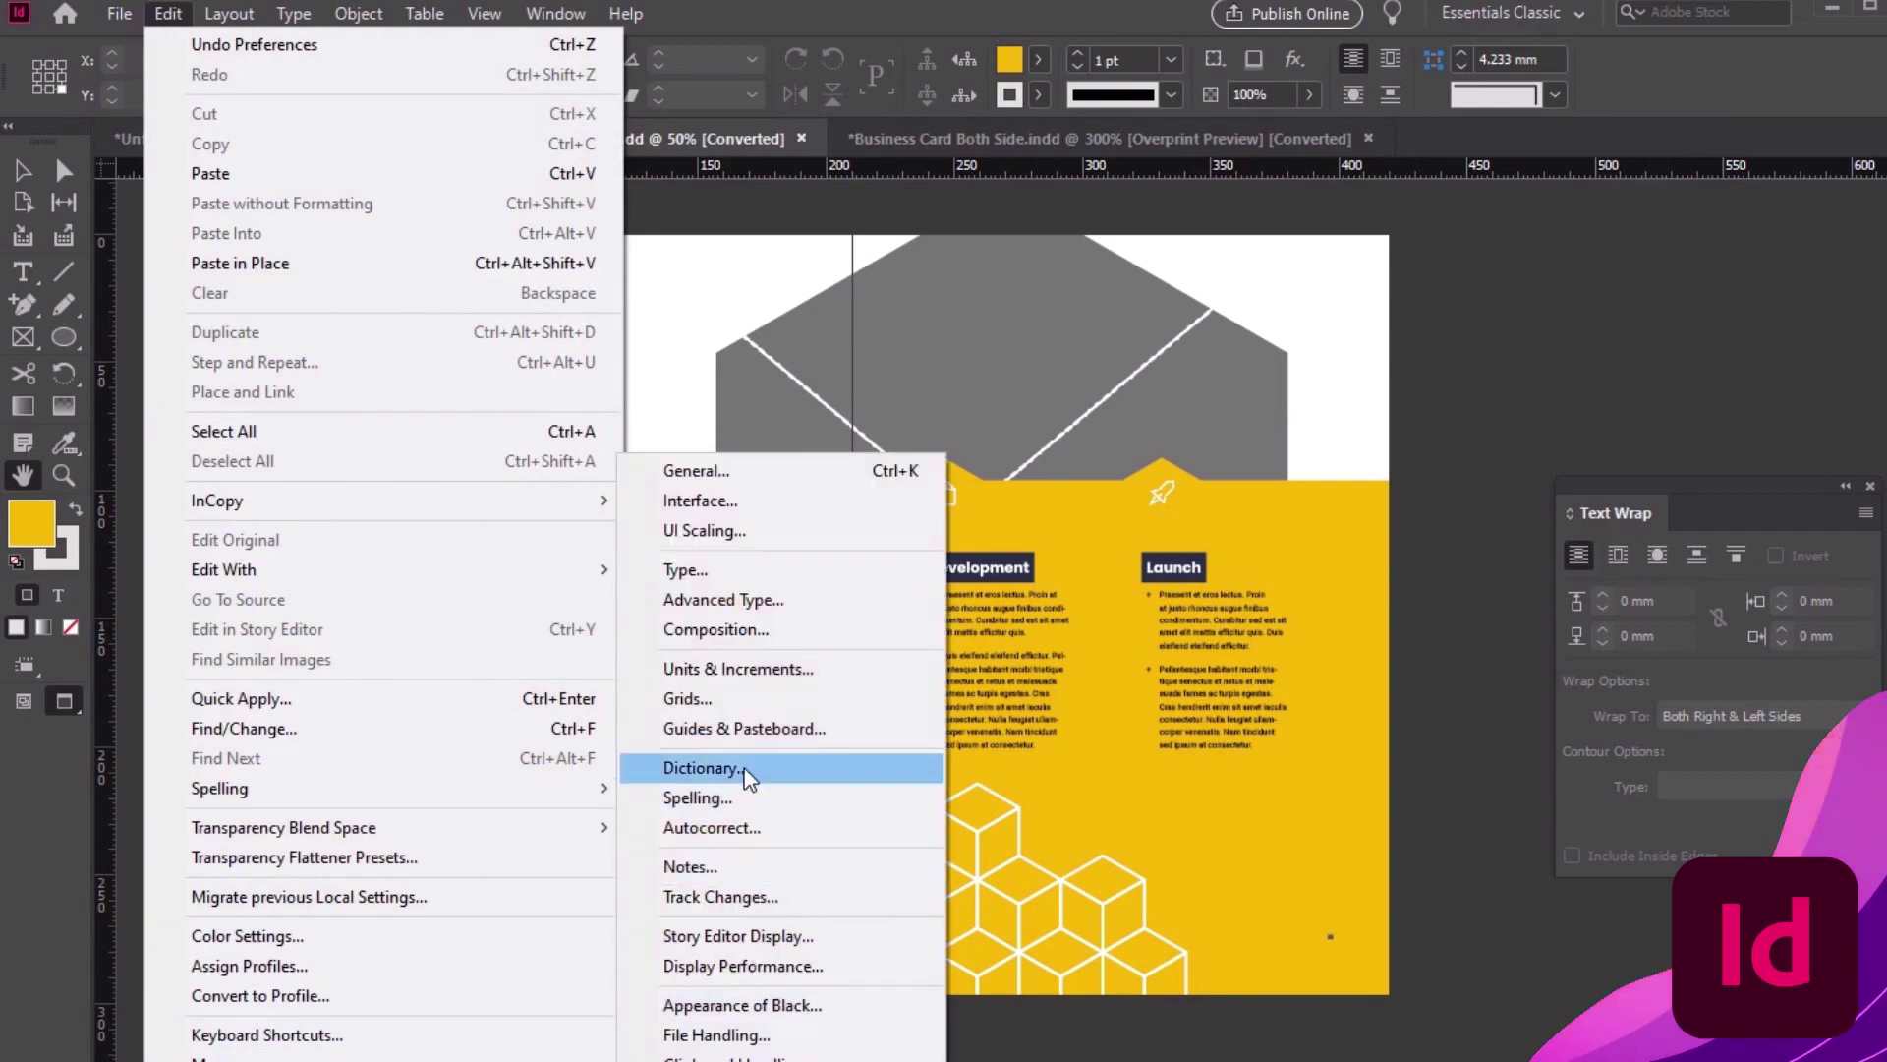
left_click(796, 672)
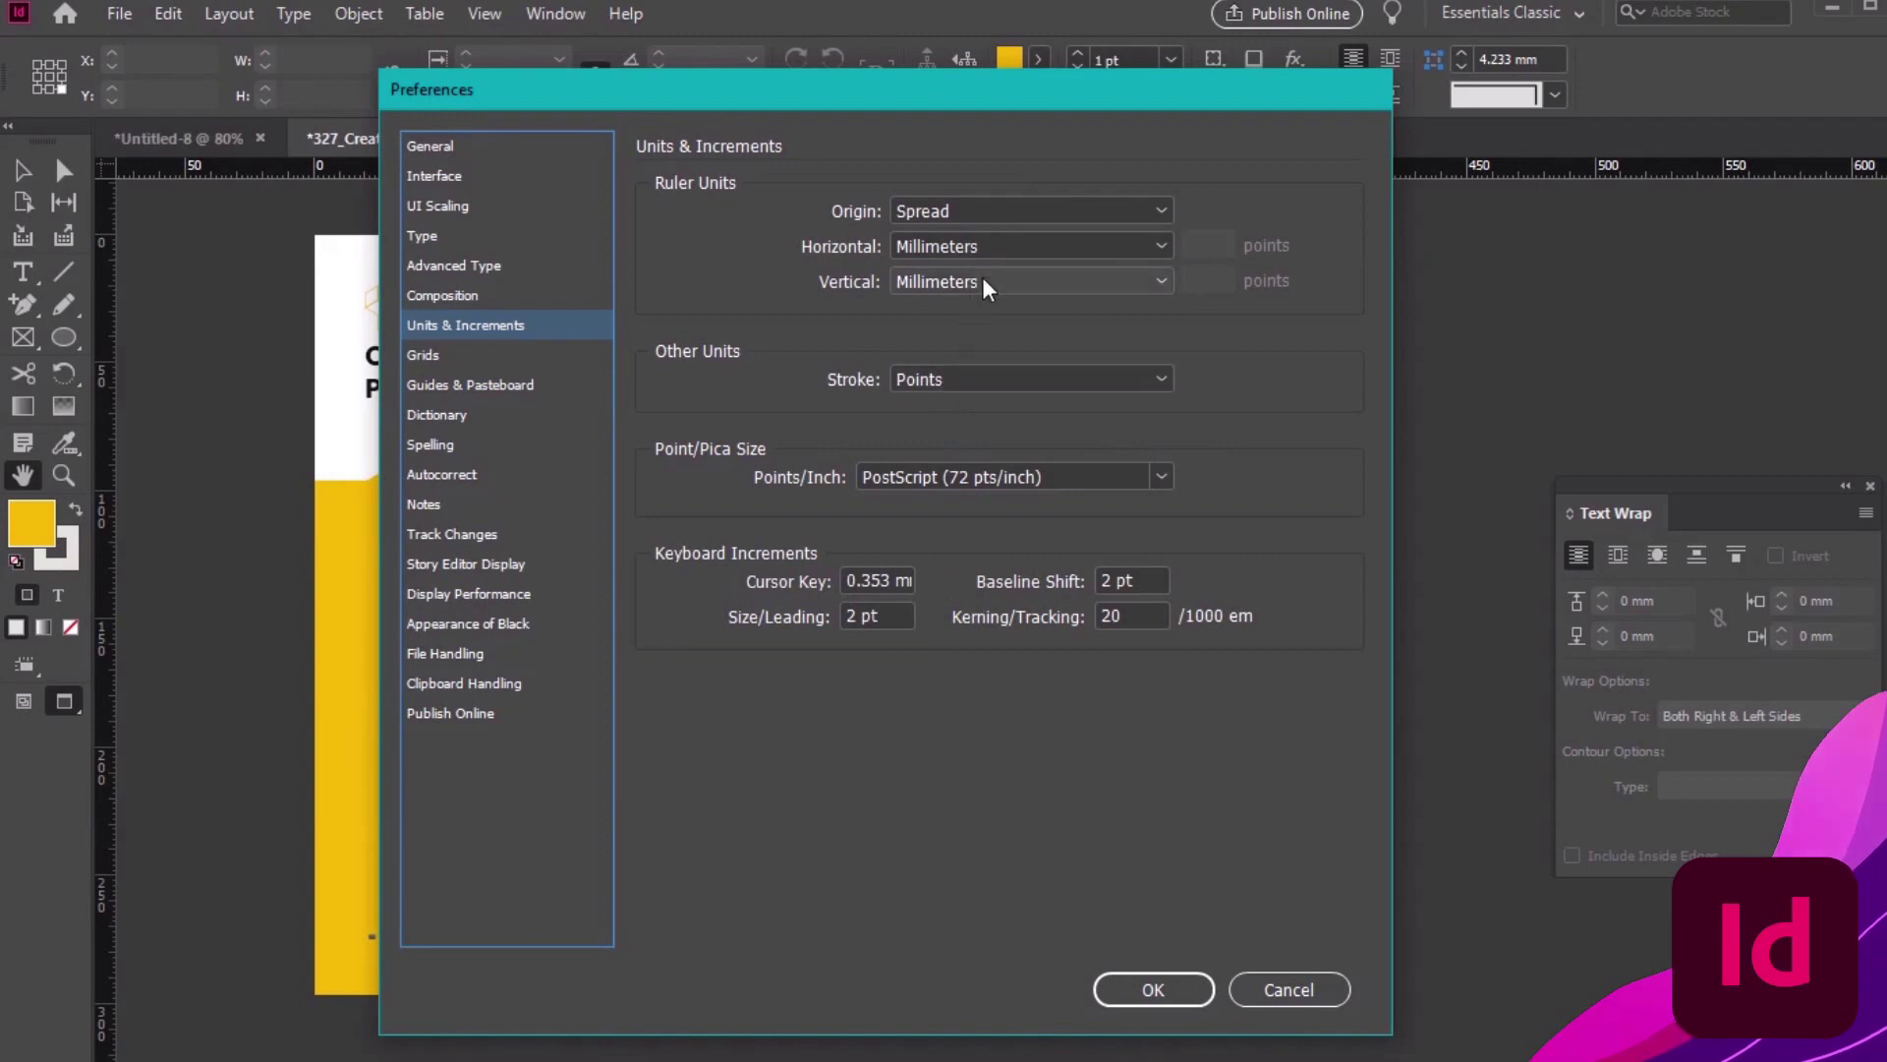
left_click(995, 244)
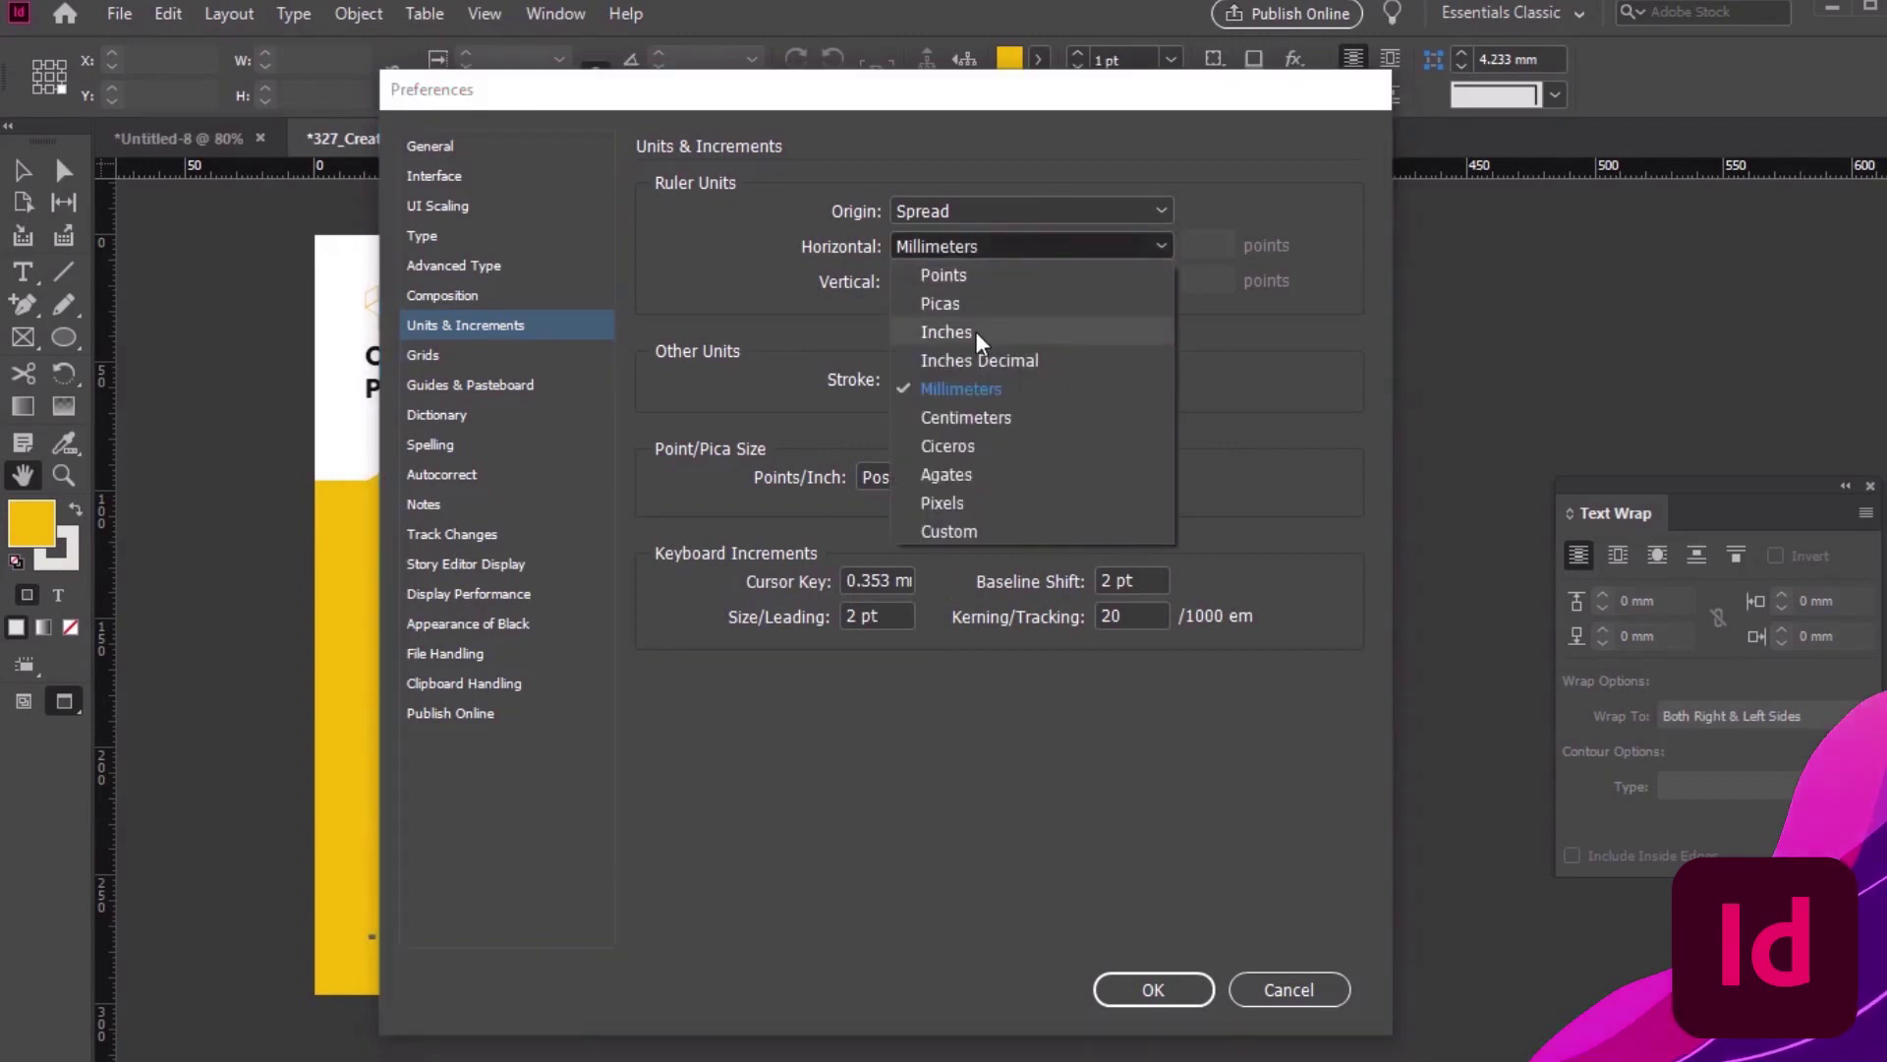
left_click(975, 332)
left_click(993, 281)
left_click(959, 373)
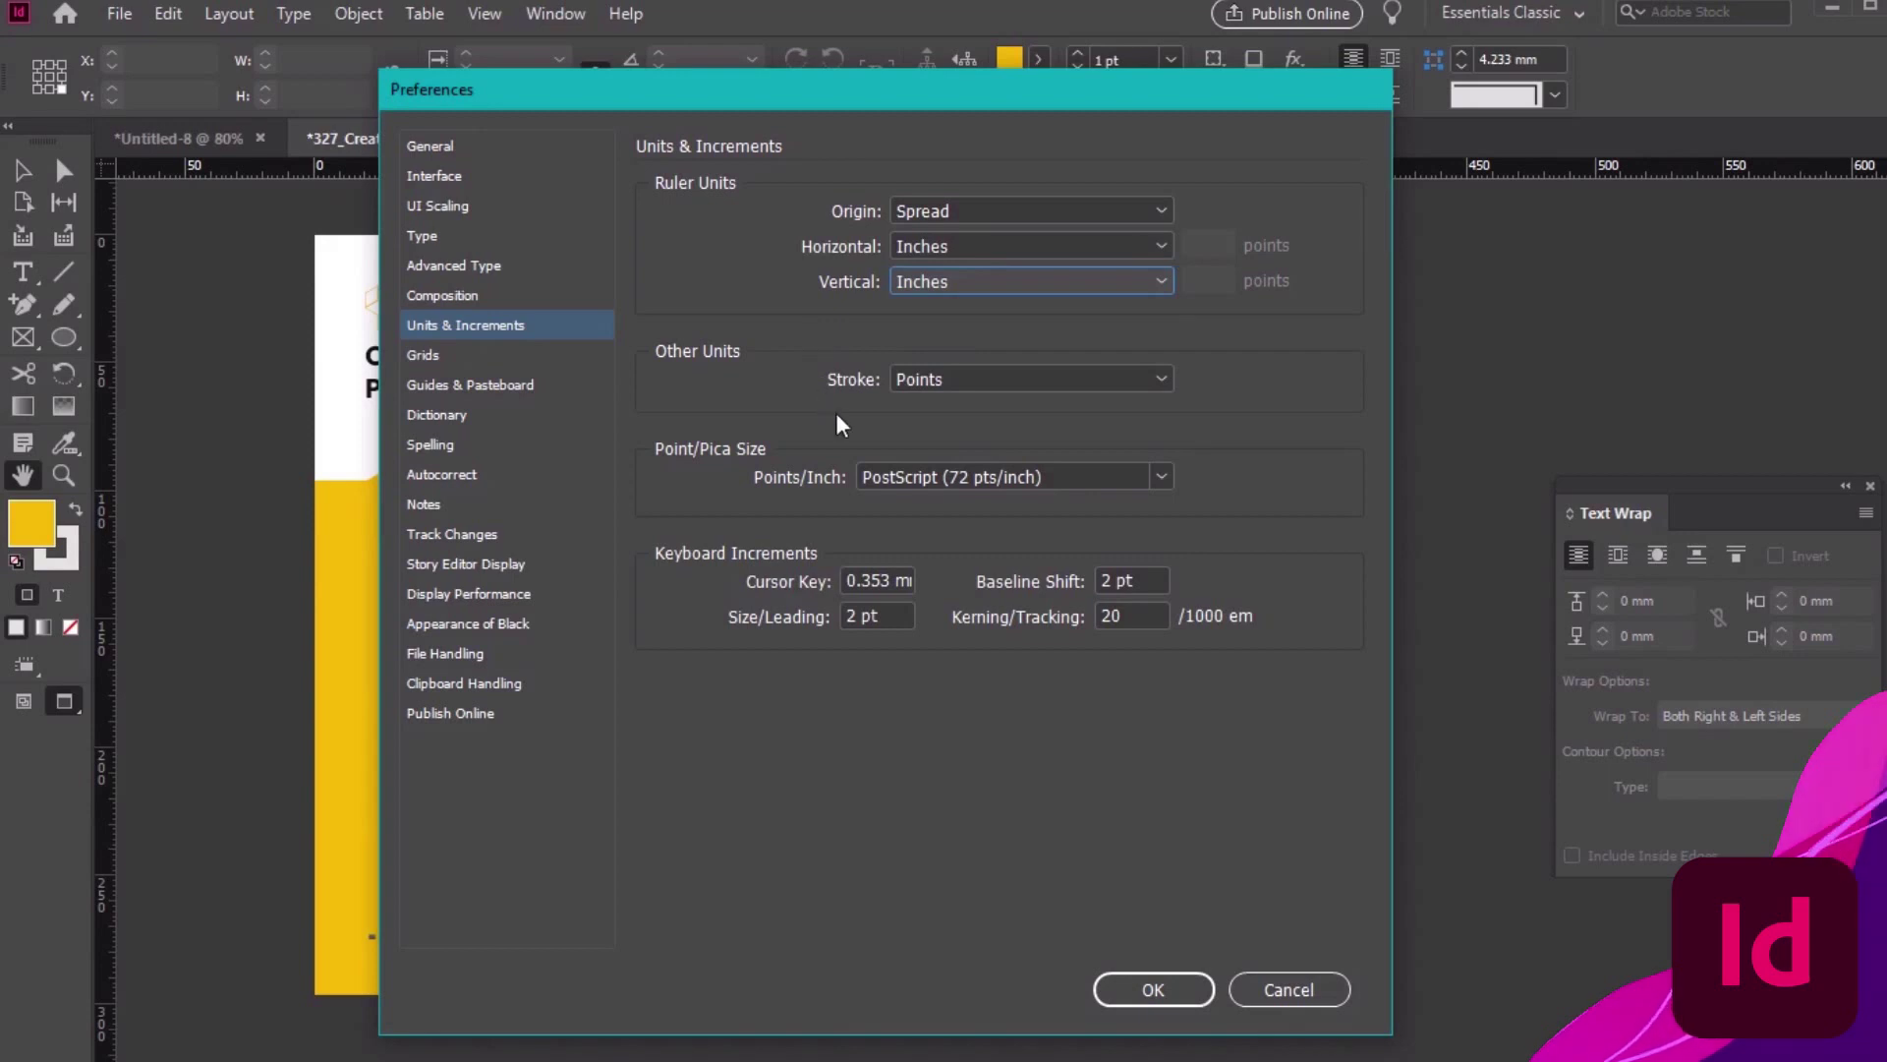
left_click(1150, 381)
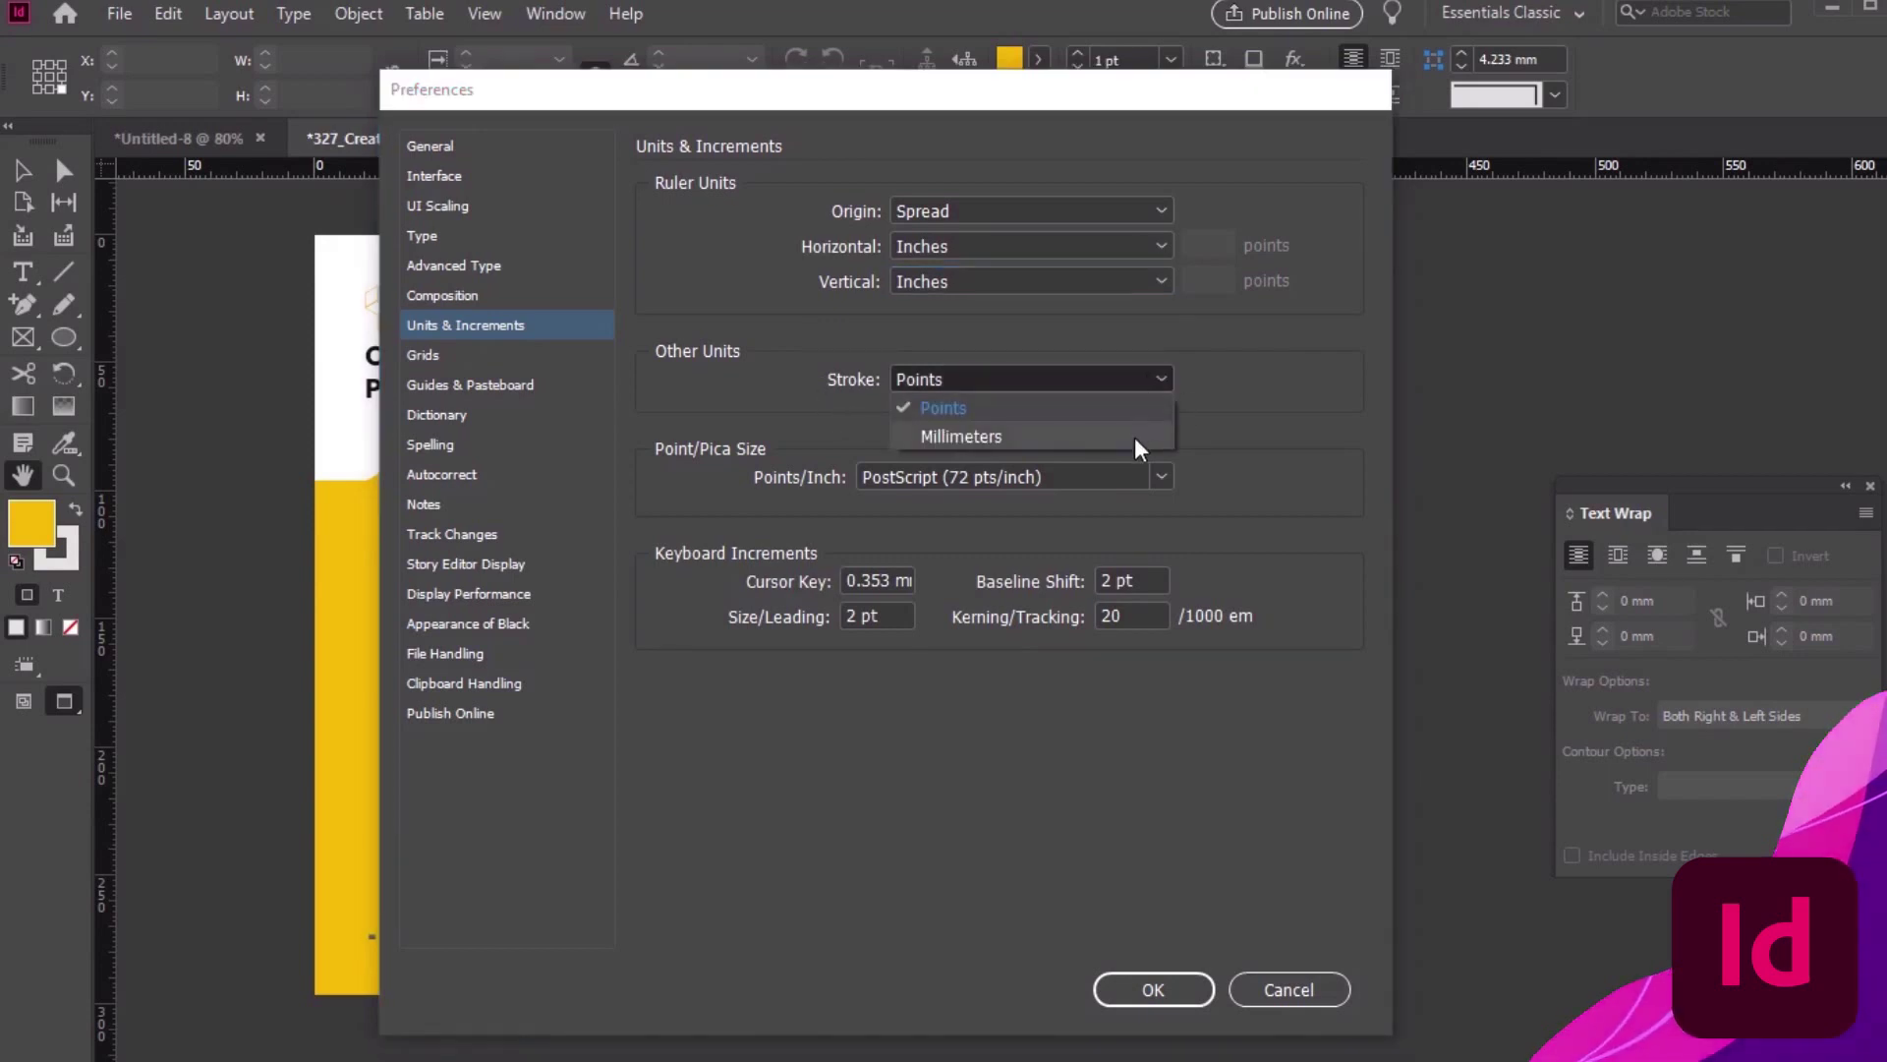
left_click(1139, 377)
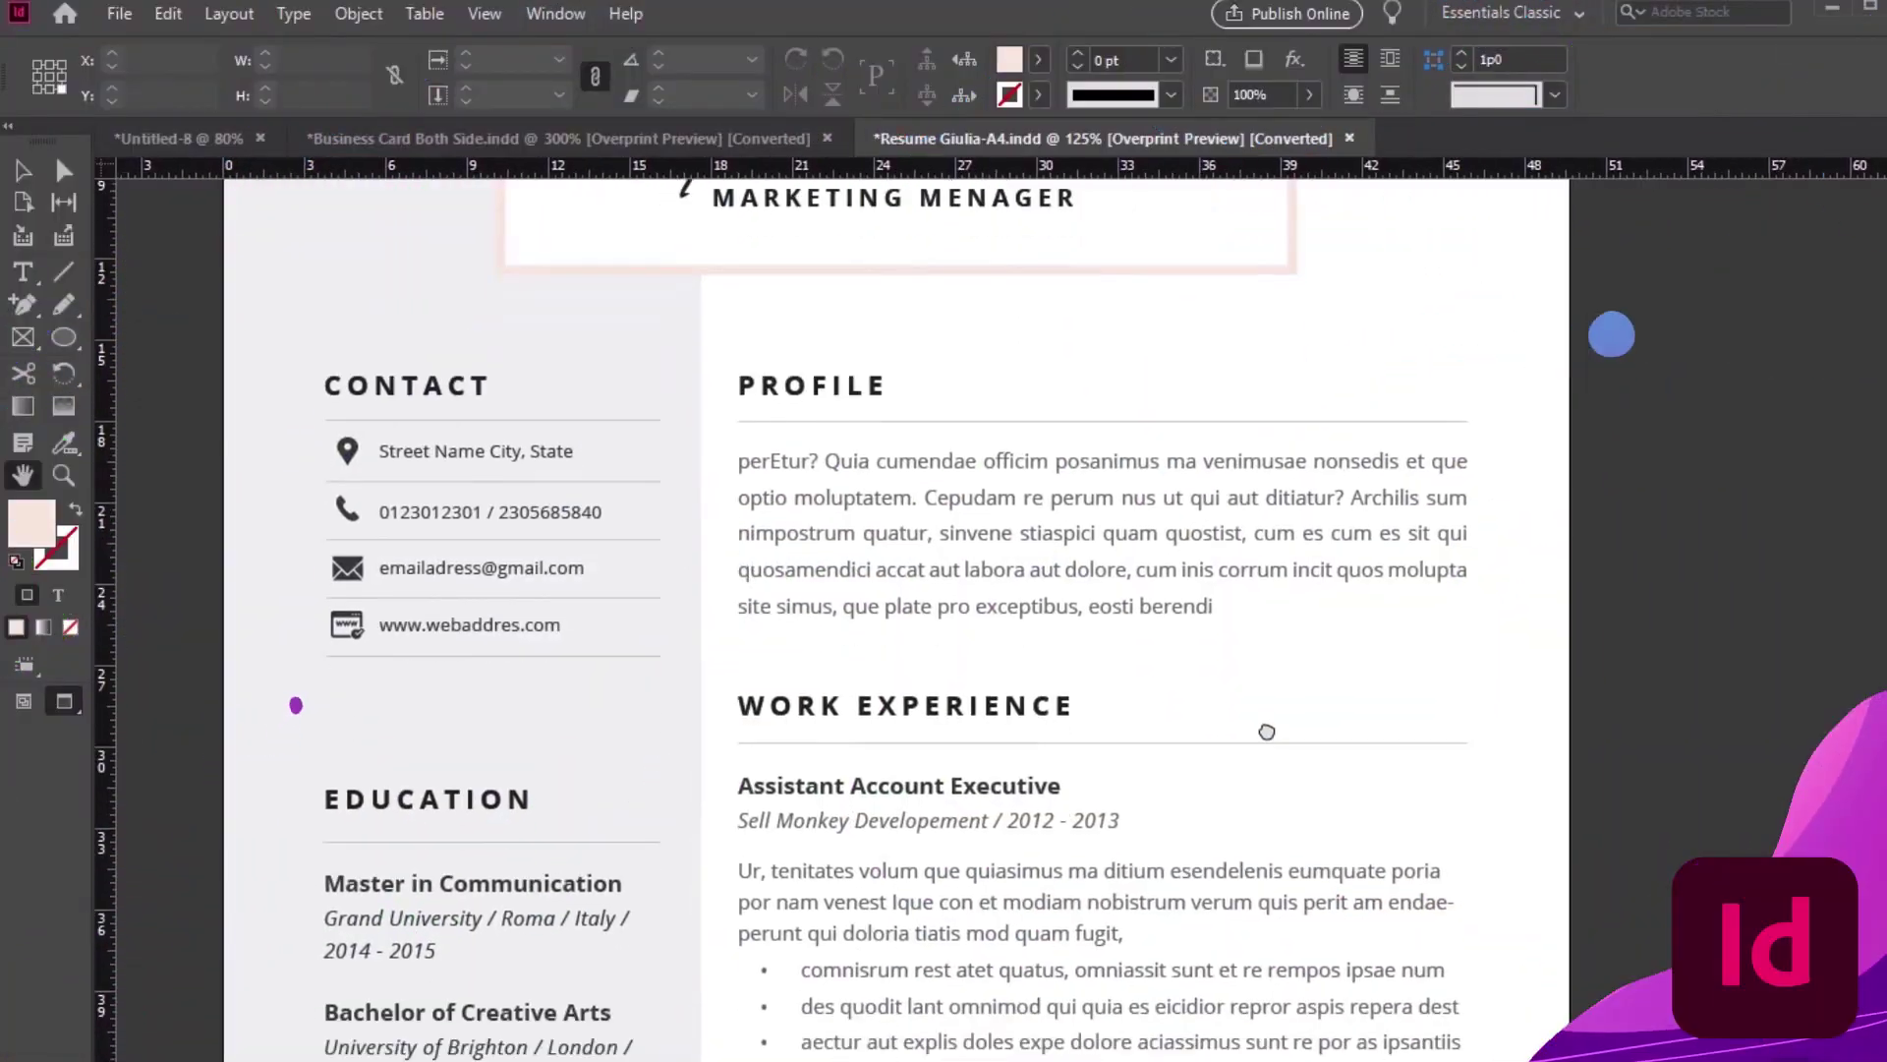
Turn off Overprint Preview and view the resume at Actual Size, panned to its header
scroll(1272, 619, "down", 1)
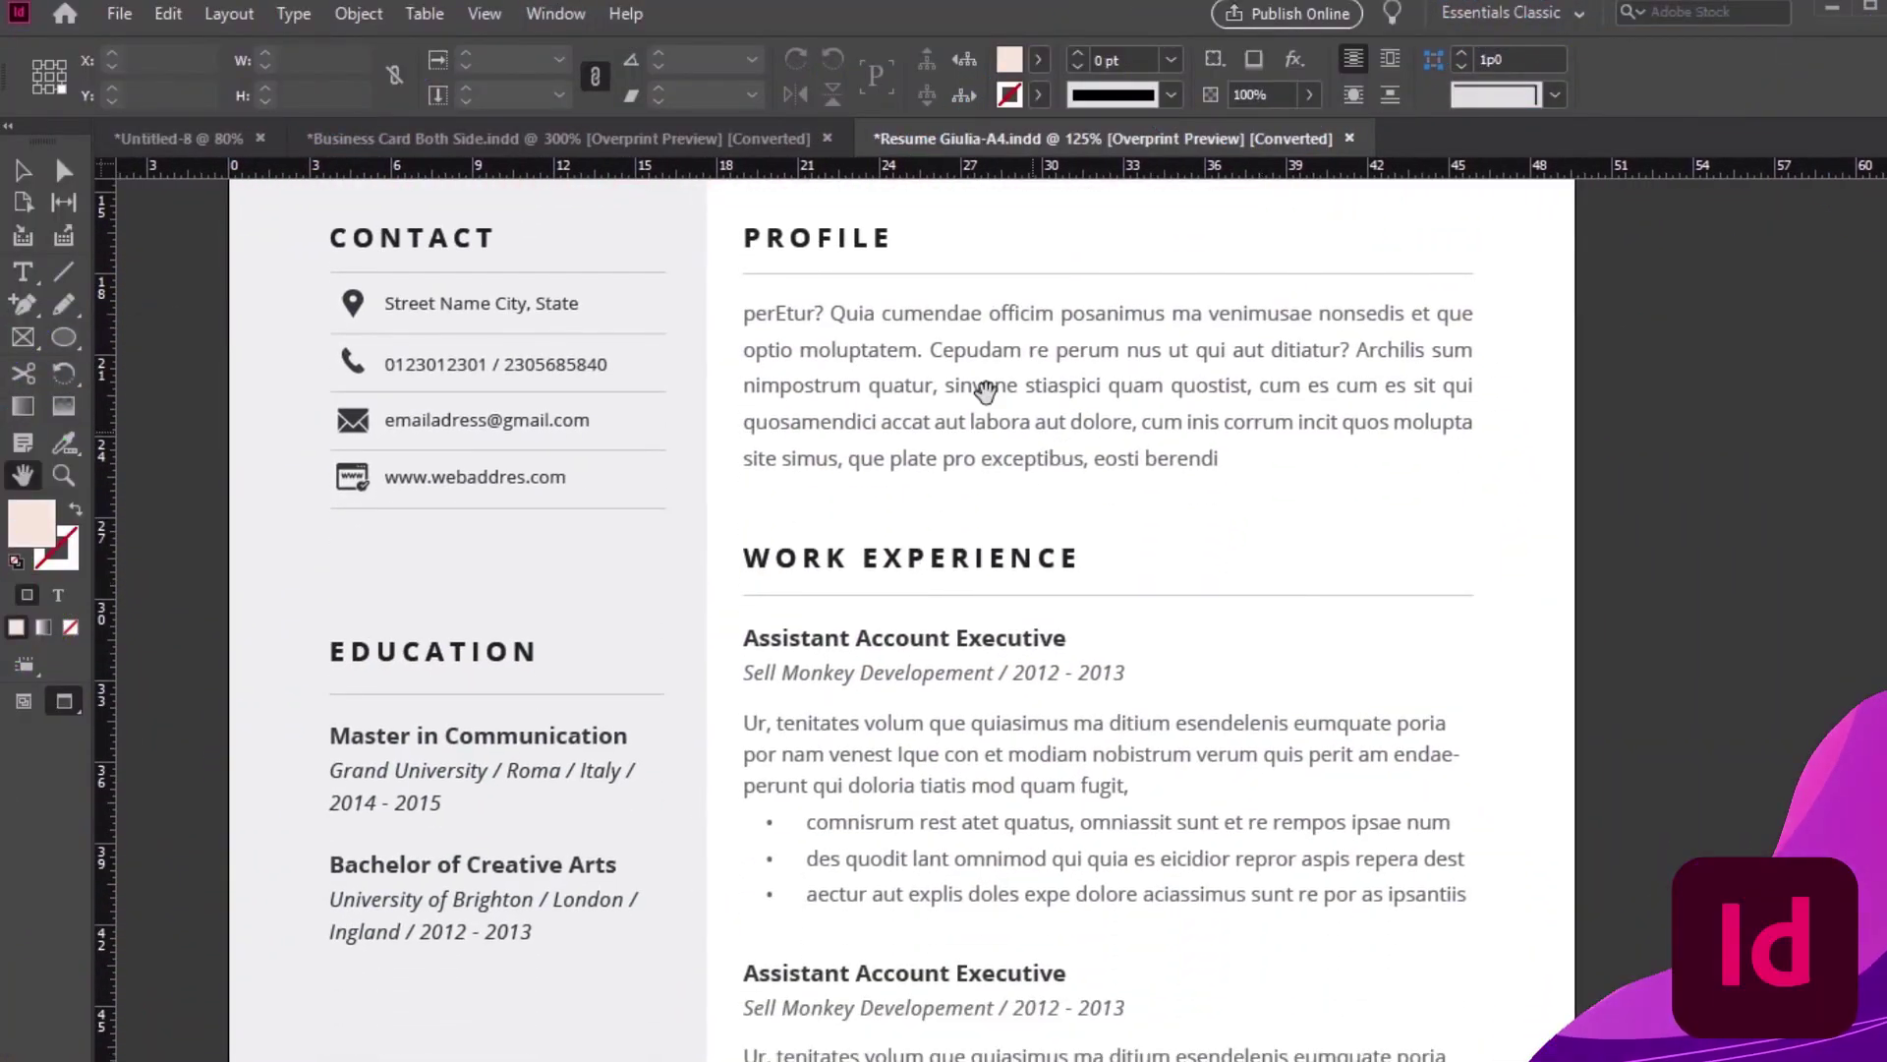
left_click(483, 16)
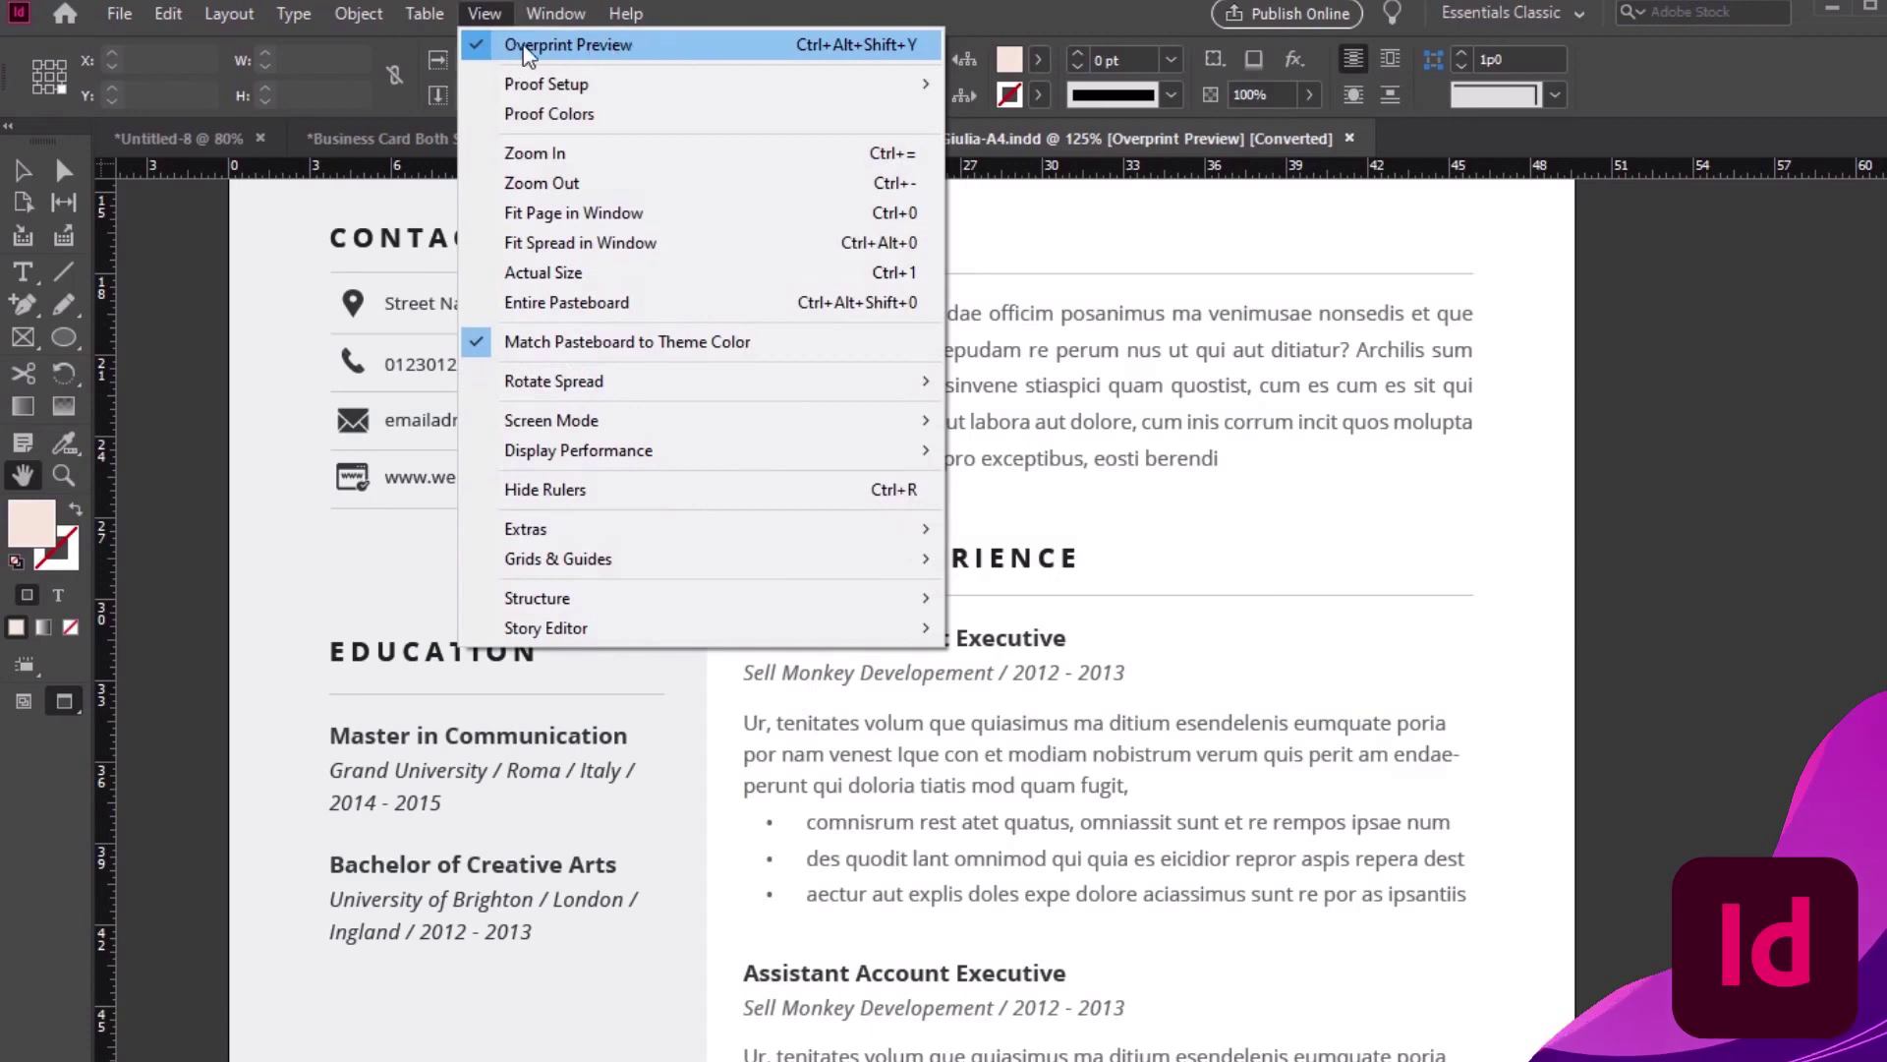
left_click(506, 44)
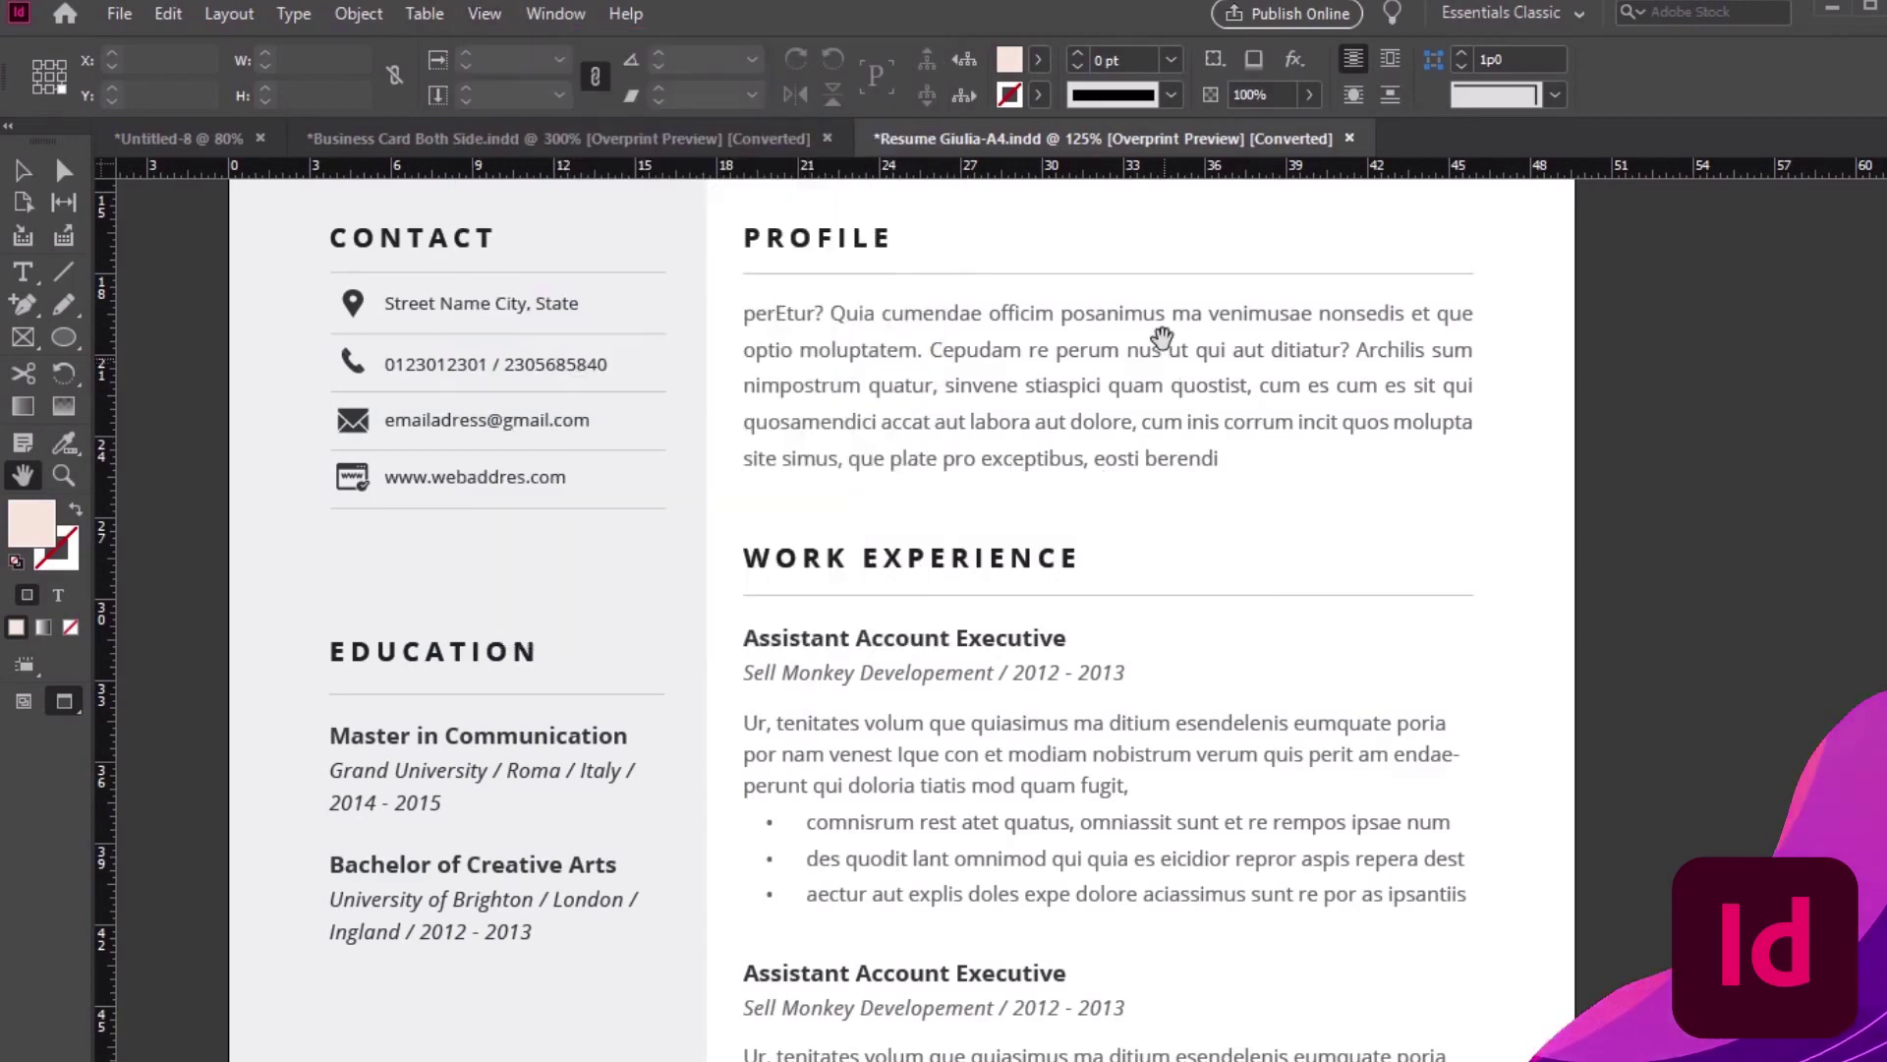
scroll(1172, 608, "up", 4)
scroll(1172, 607, "up", 3)
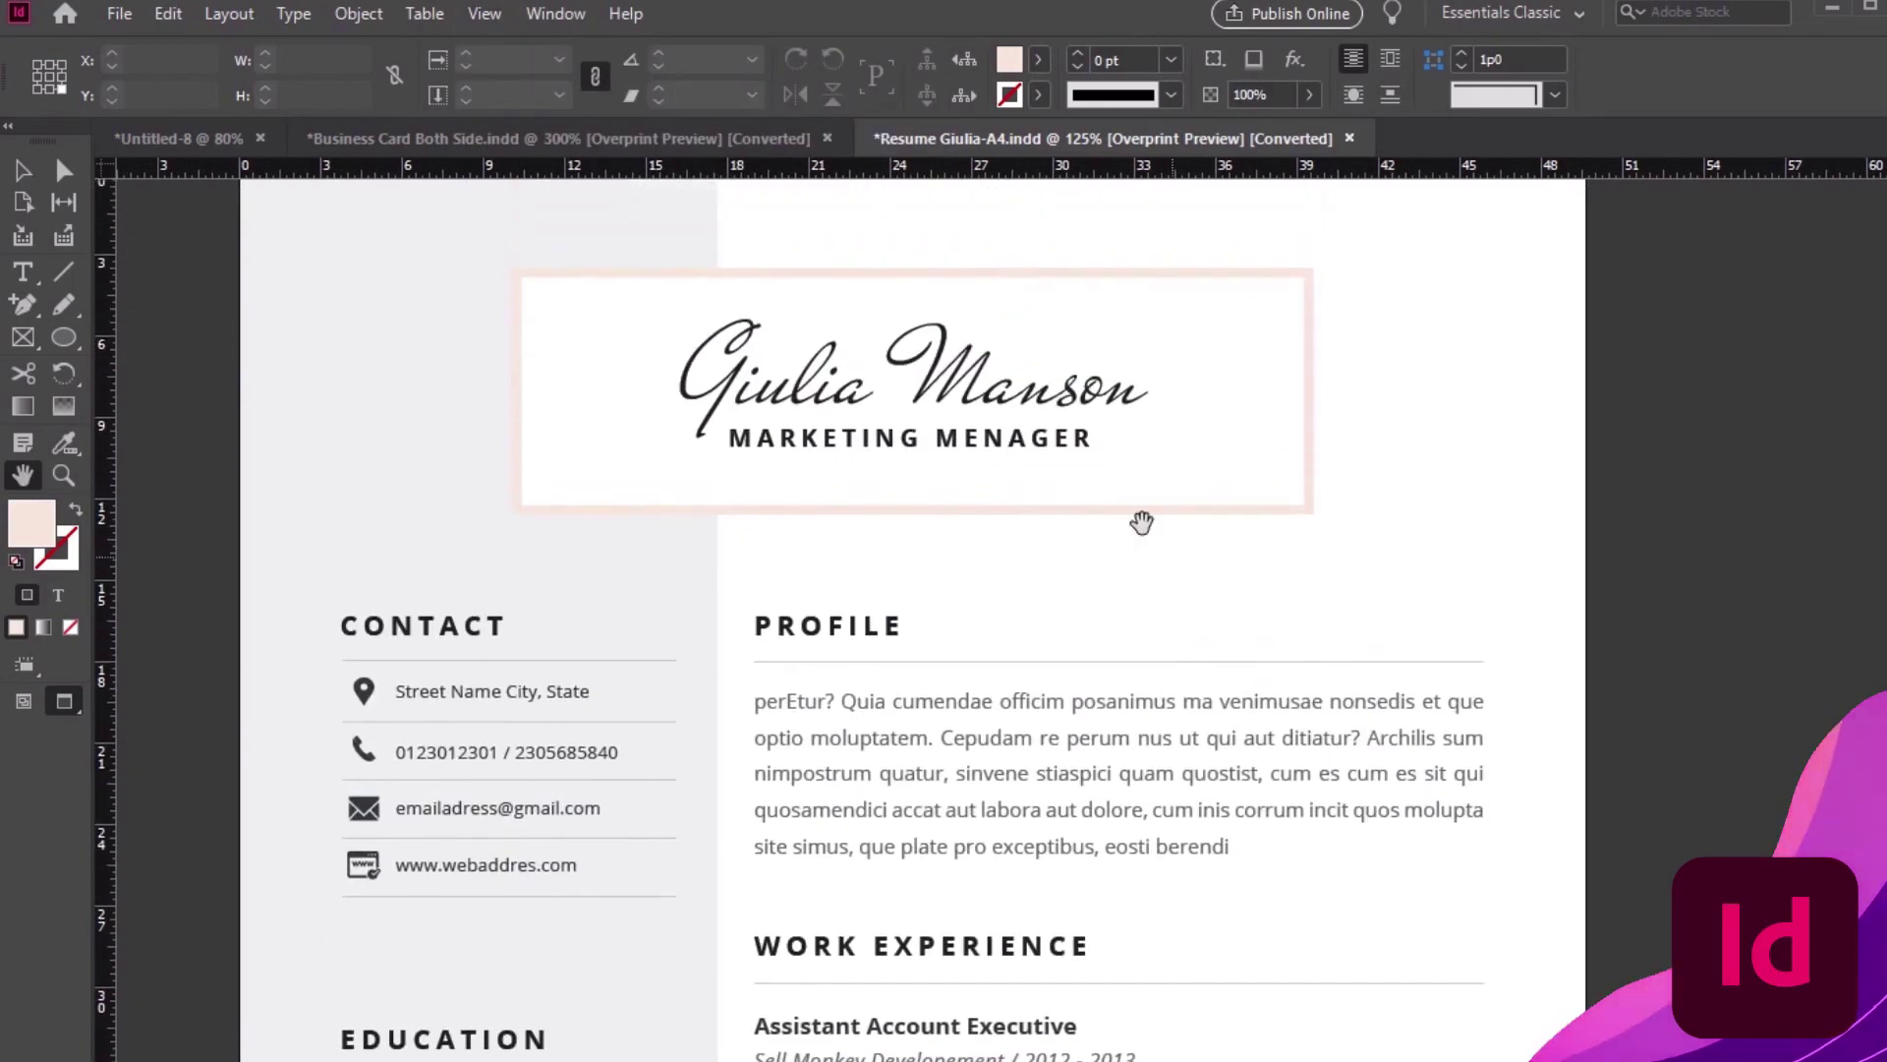
left_click_drag(488, 853, 489, 259)
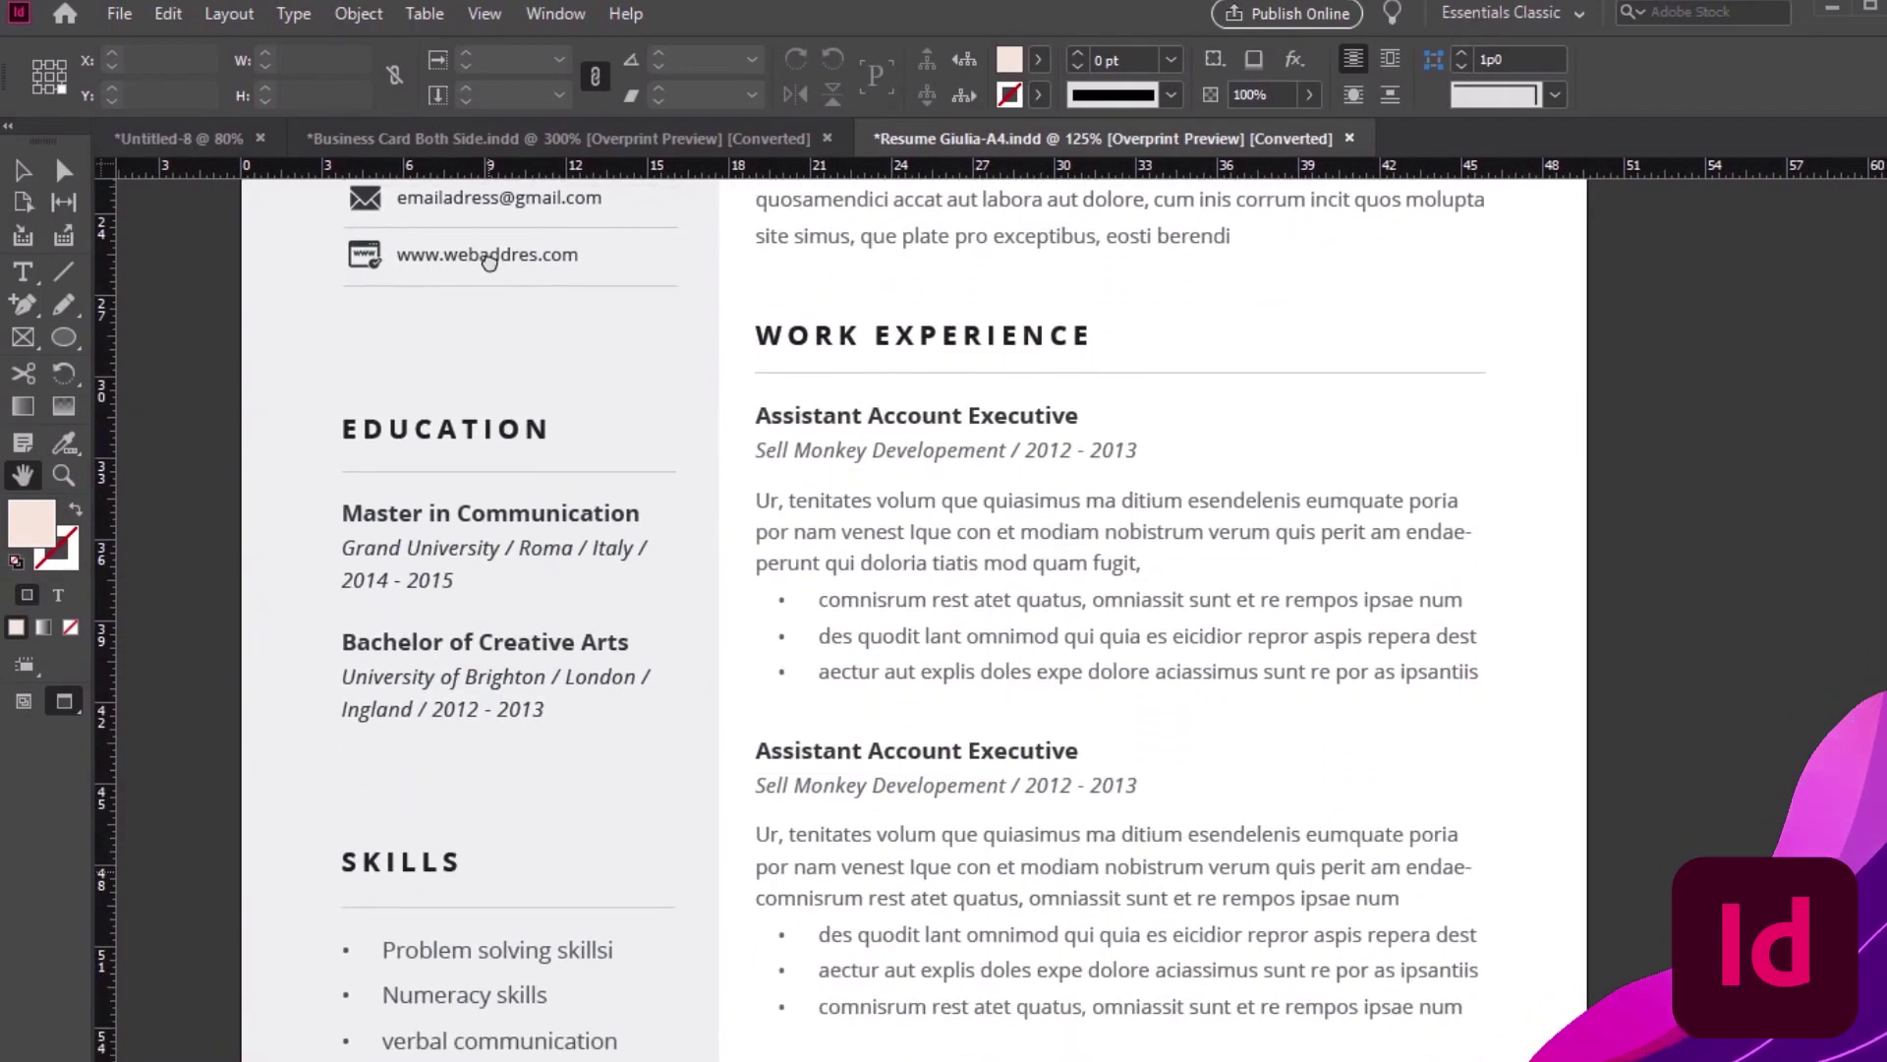
left_click(488, 14)
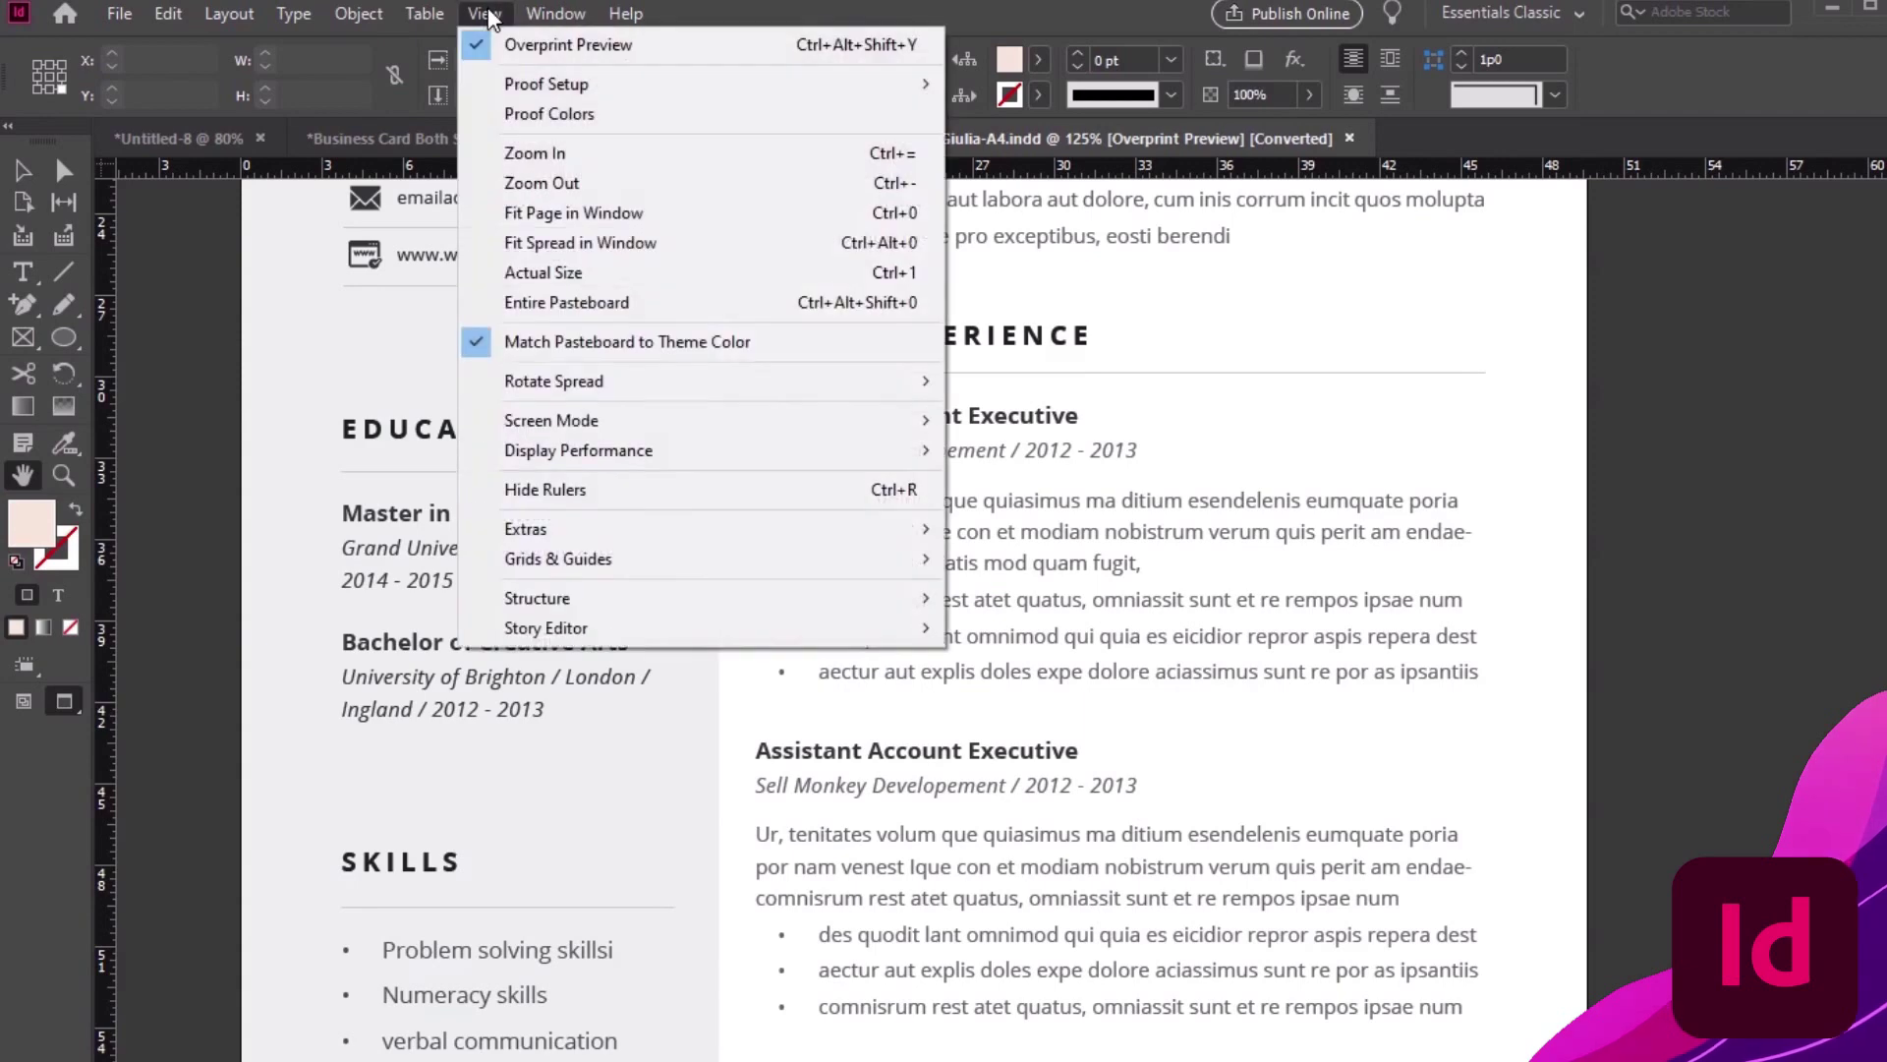
left_click(609, 275)
left_click_drag(935, 391, 909, 694)
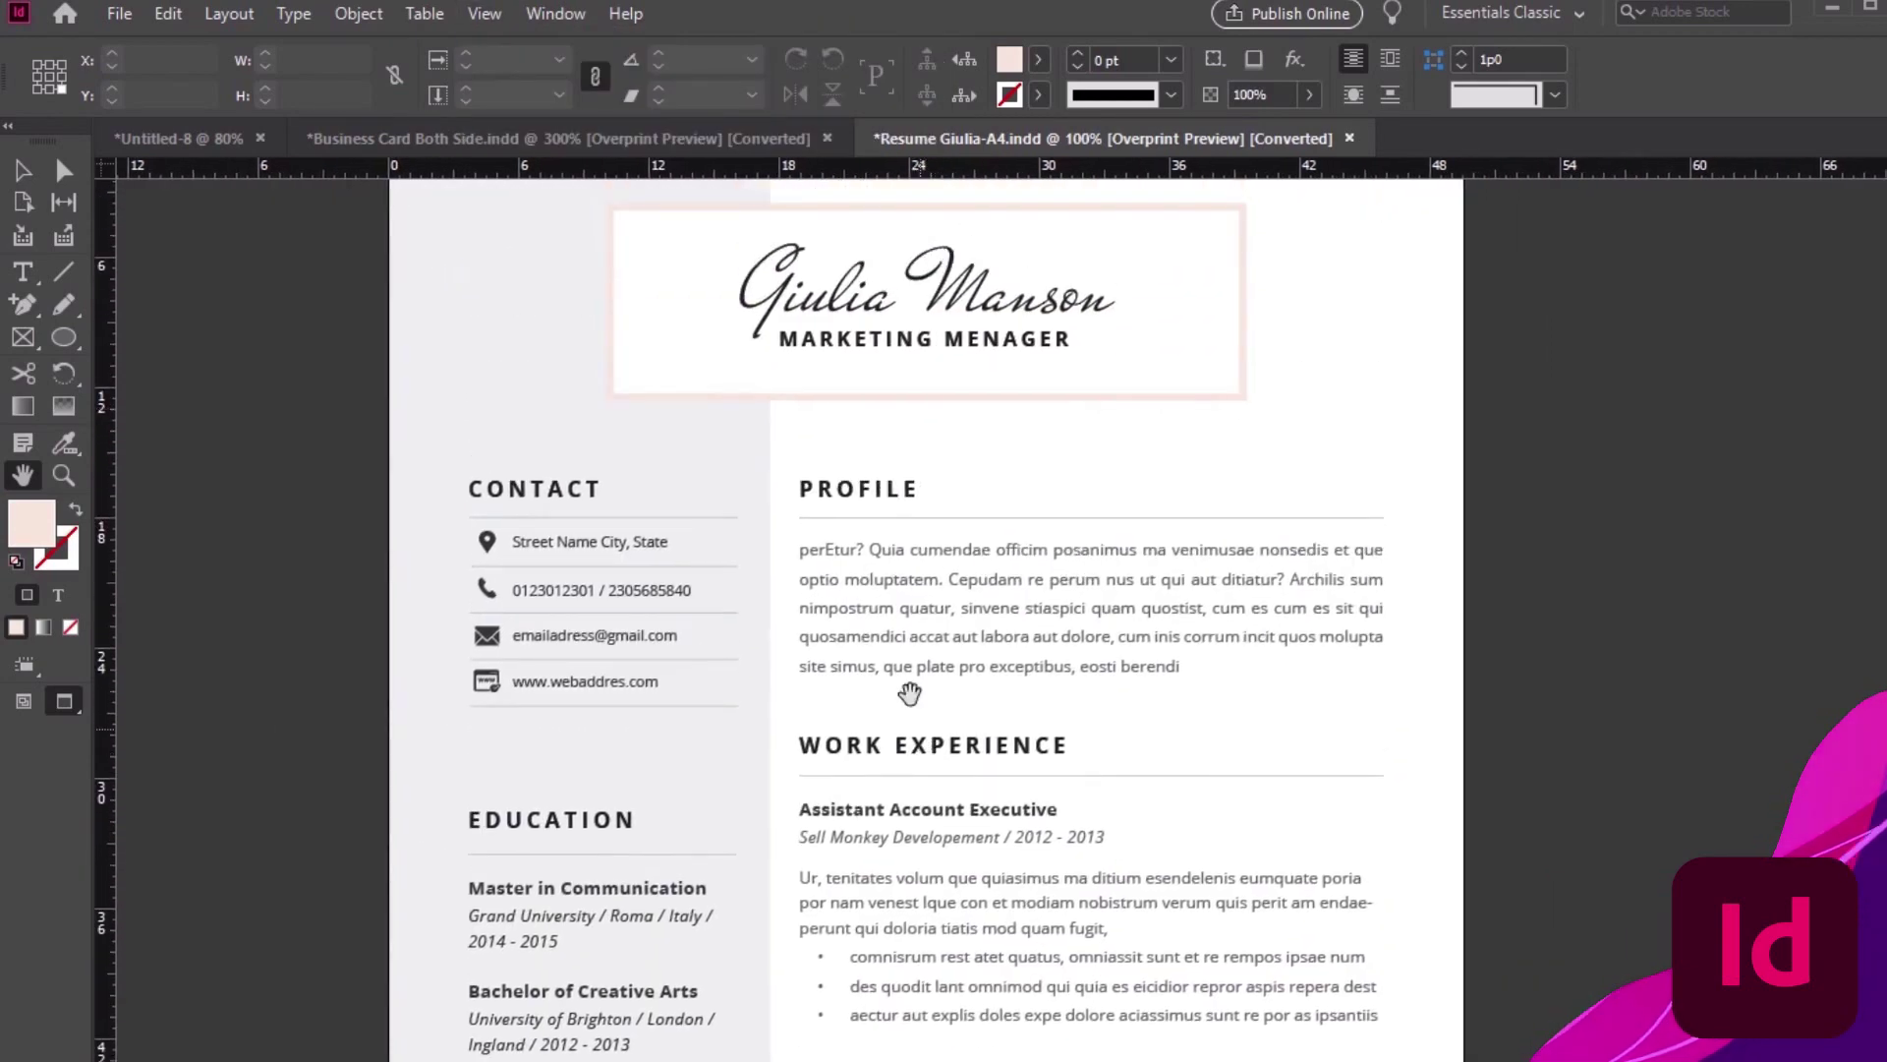
Rotate the spread 90° clockwise with View > Rotate Spread and pan it into view
left_click(492, 16)
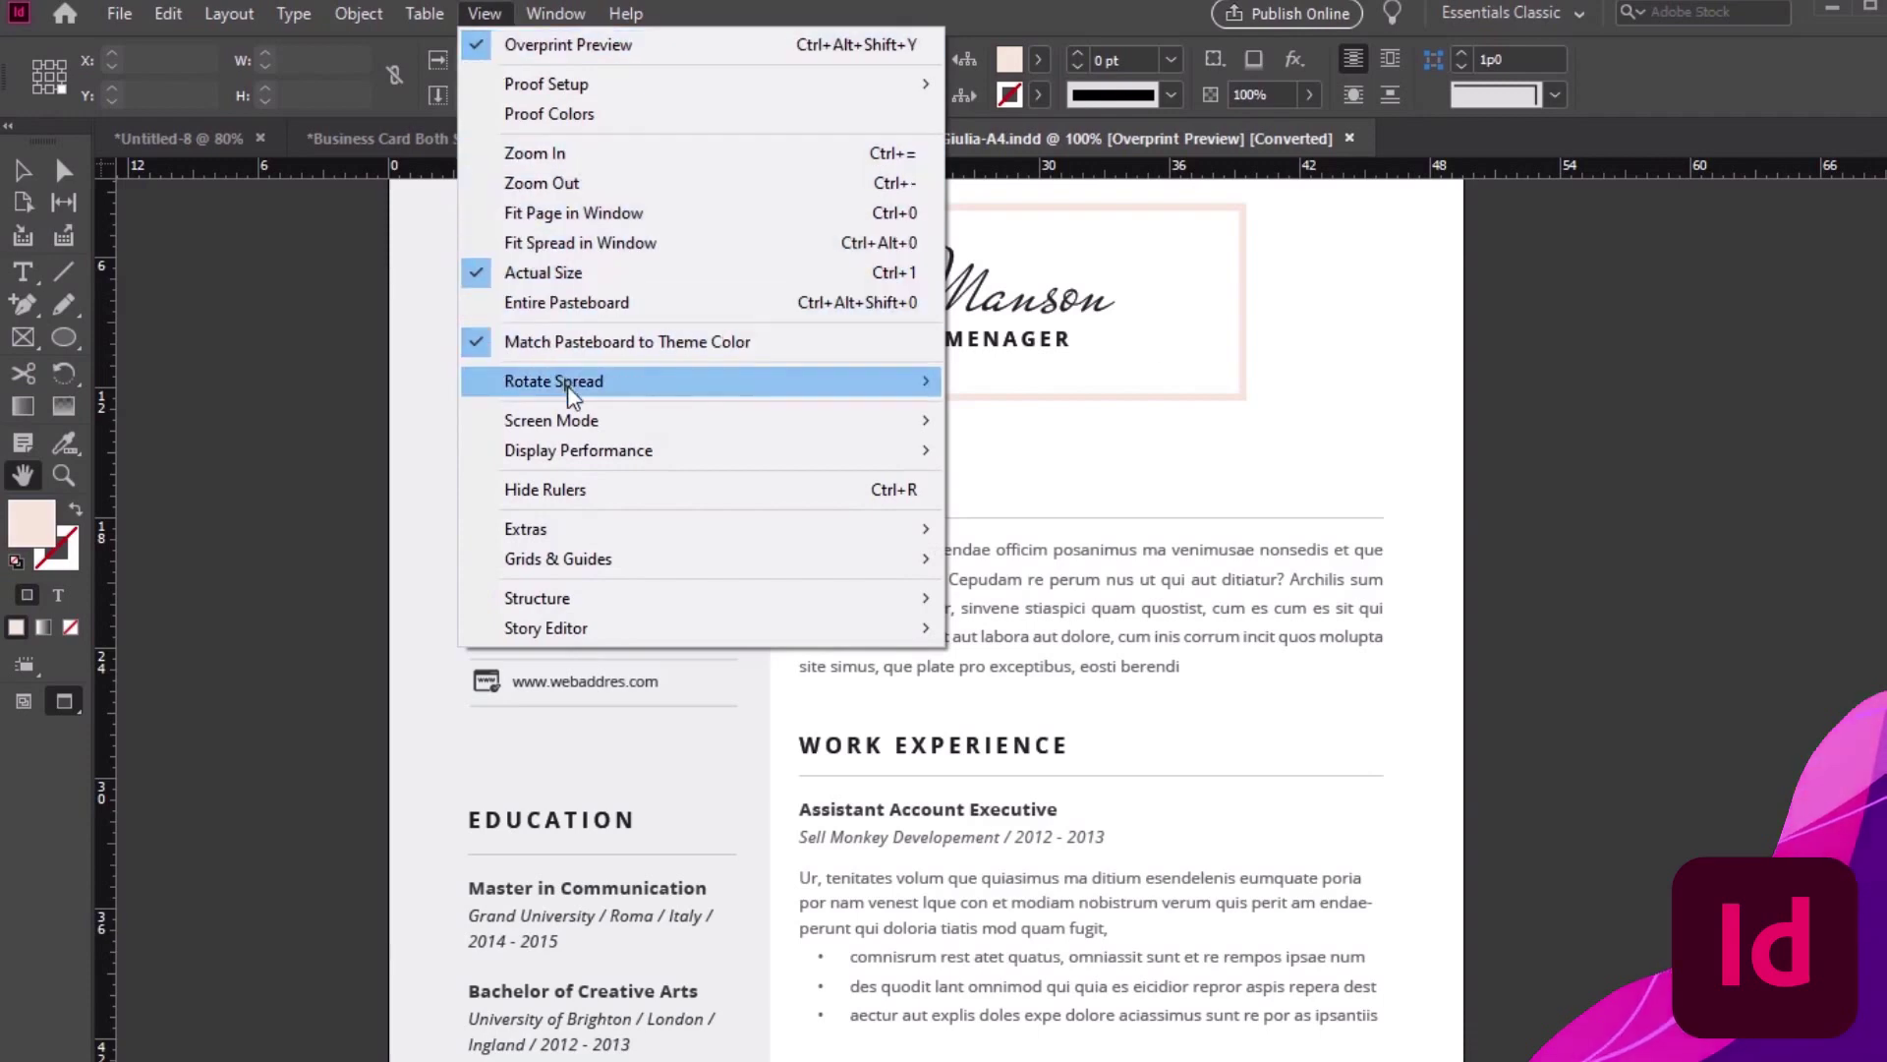
mouse_move(570, 393)
left_click(1012, 382)
left_click_drag(737, 608, 950, 568)
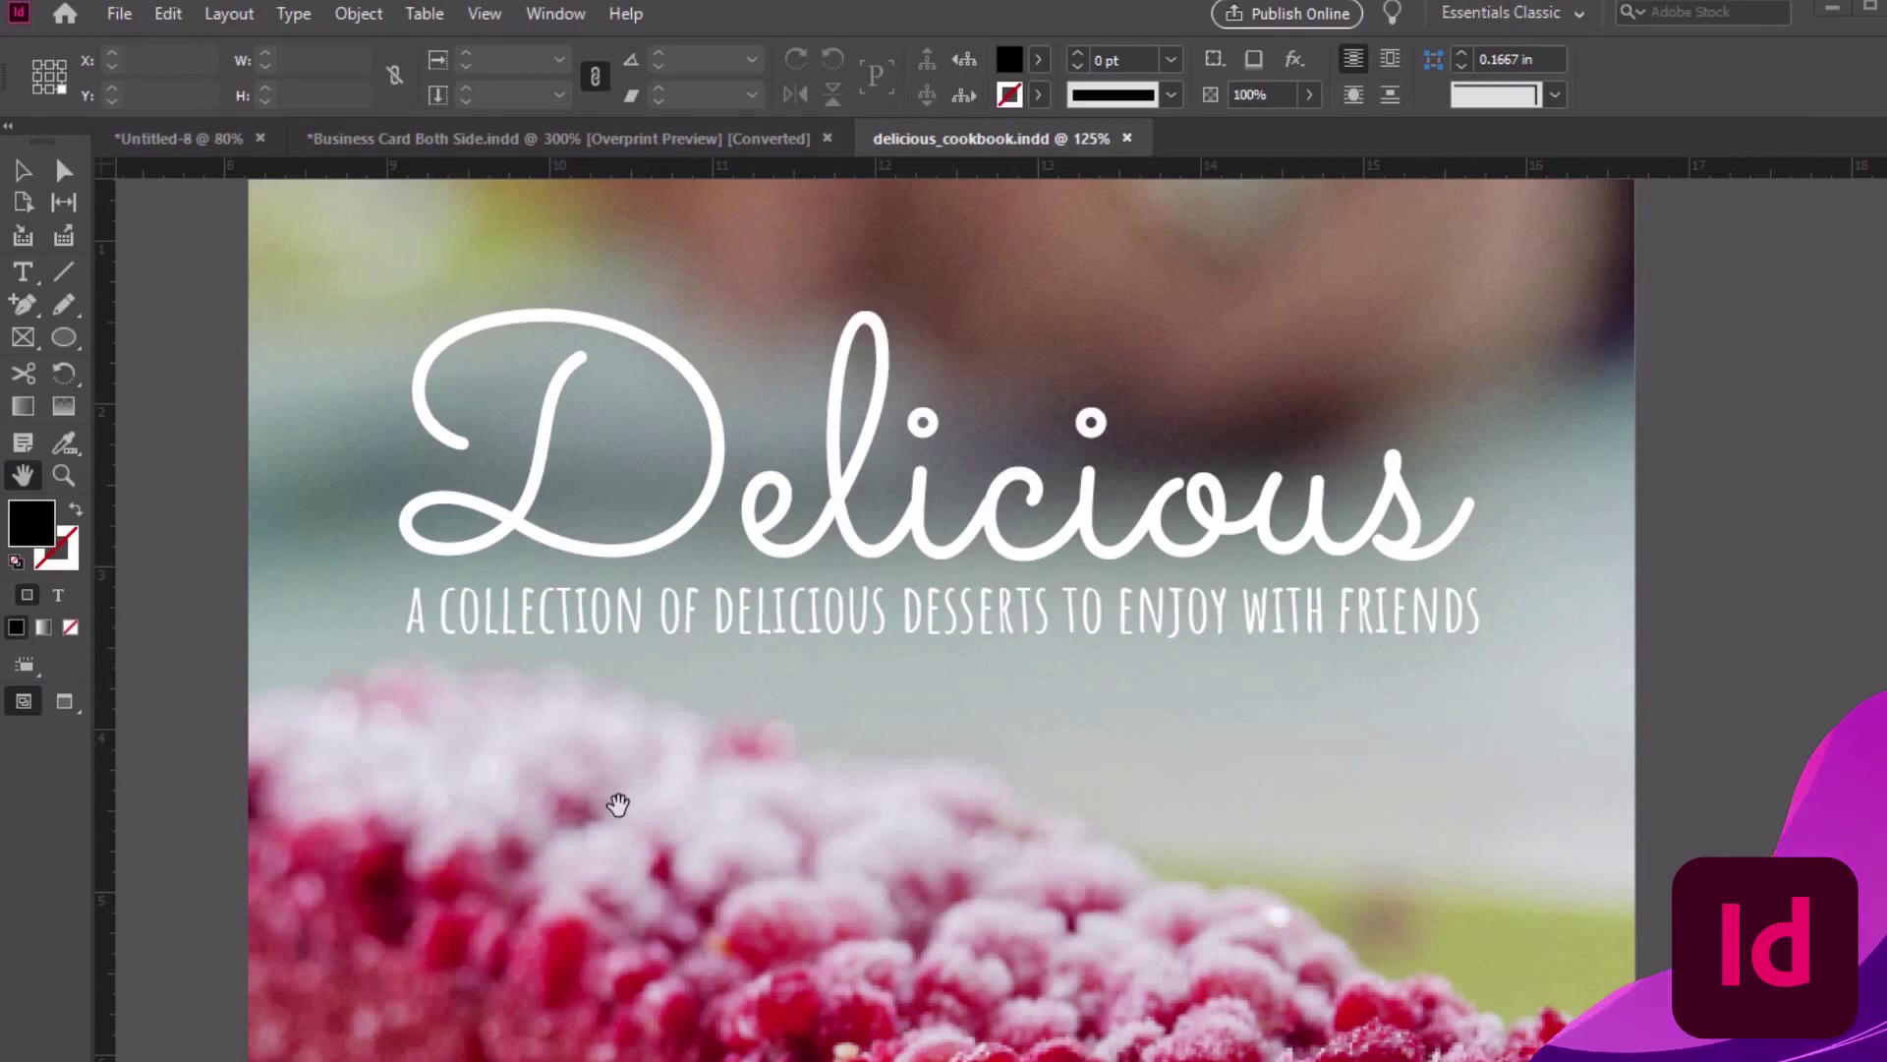
Show the Tool Hints panel from Window > Utilities and drag it to the centre
left_click(557, 17)
mouse_move(645, 804)
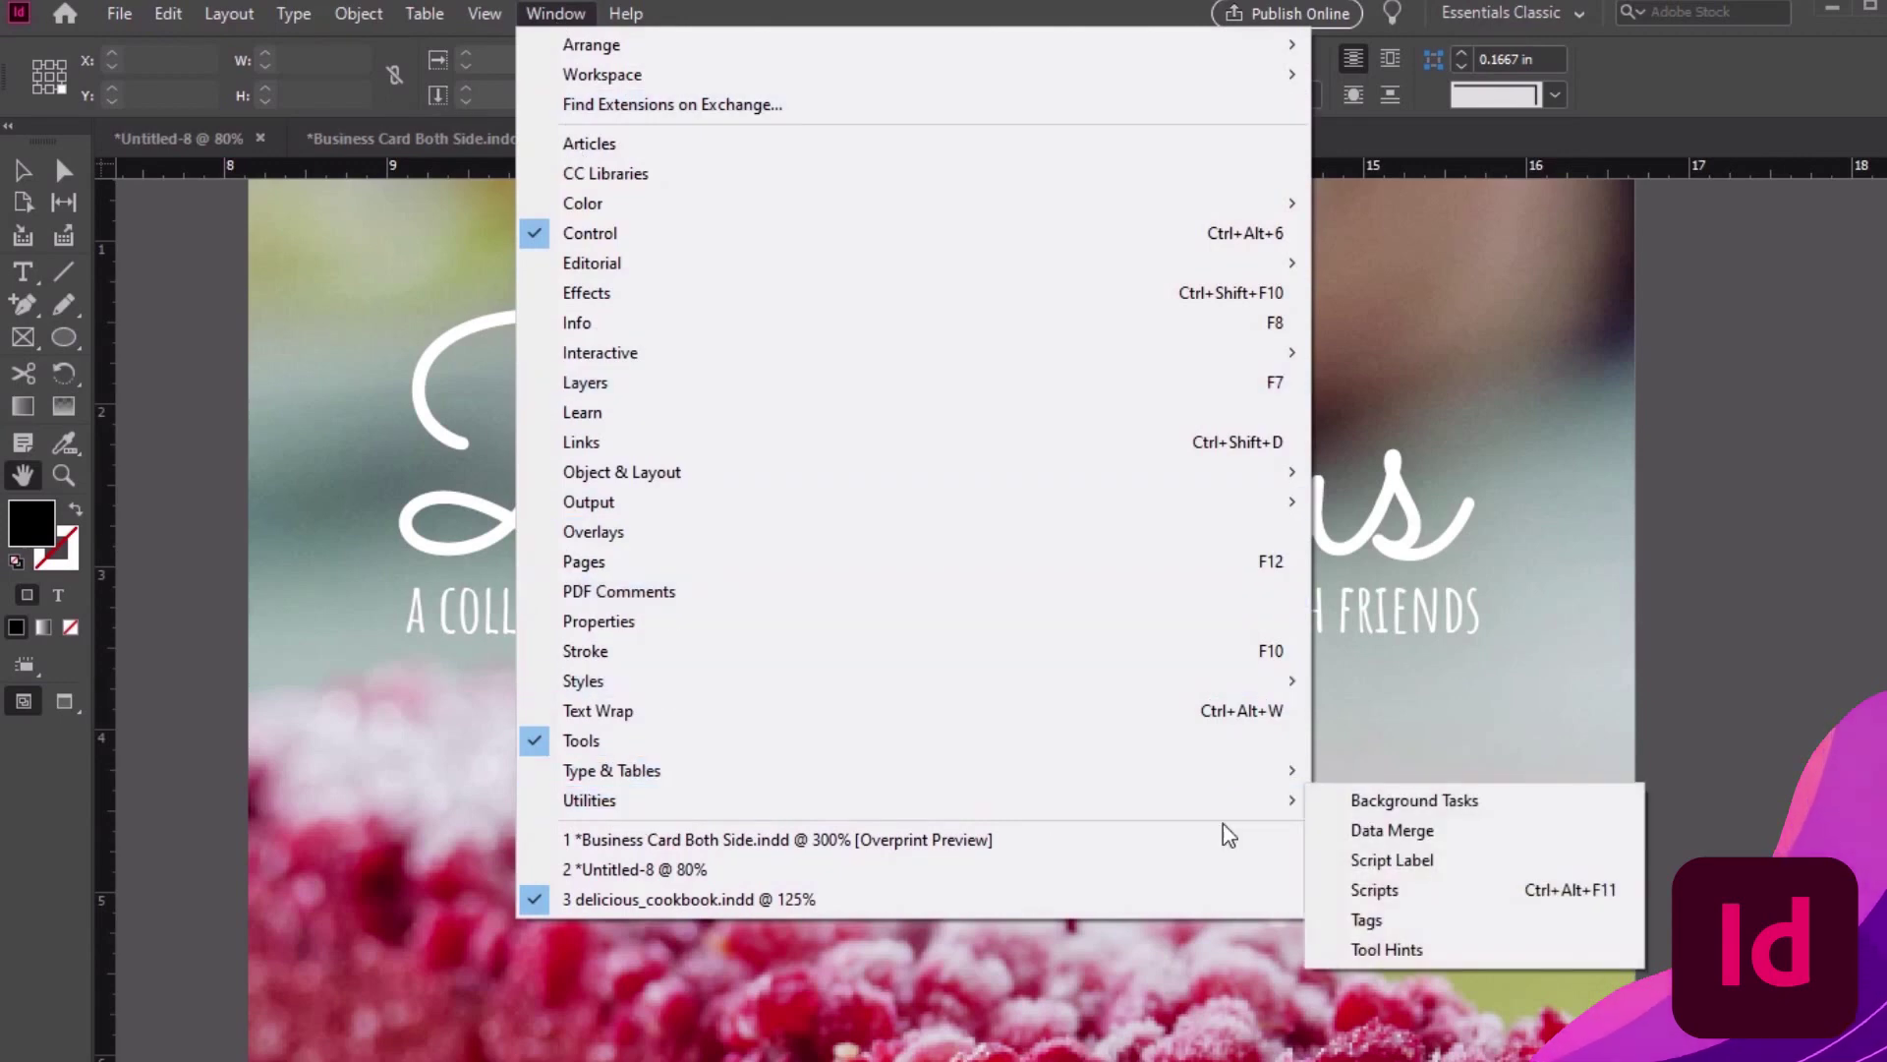
left_click(1425, 949)
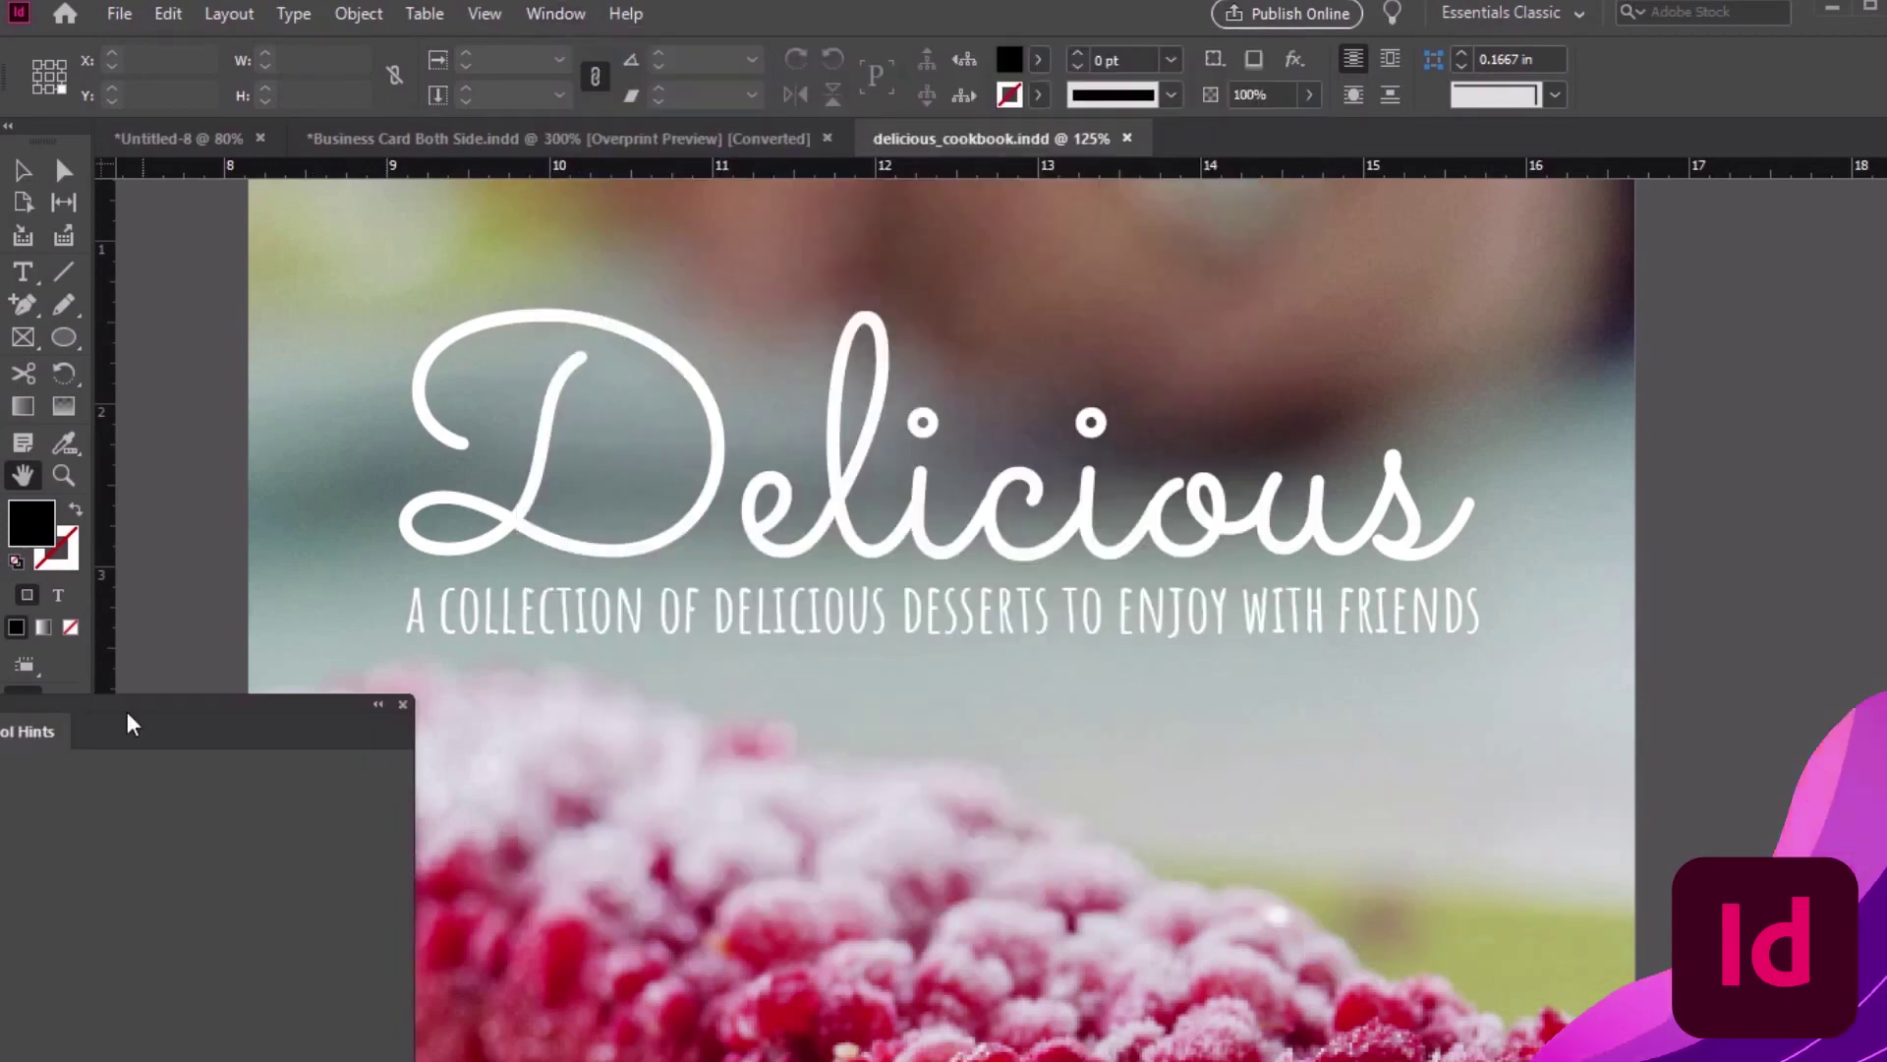
left_click_drag(328, 710, 964, 301)
Display the tool hints for the Selection tool and then the Type tool (T)
left_click(22, 171)
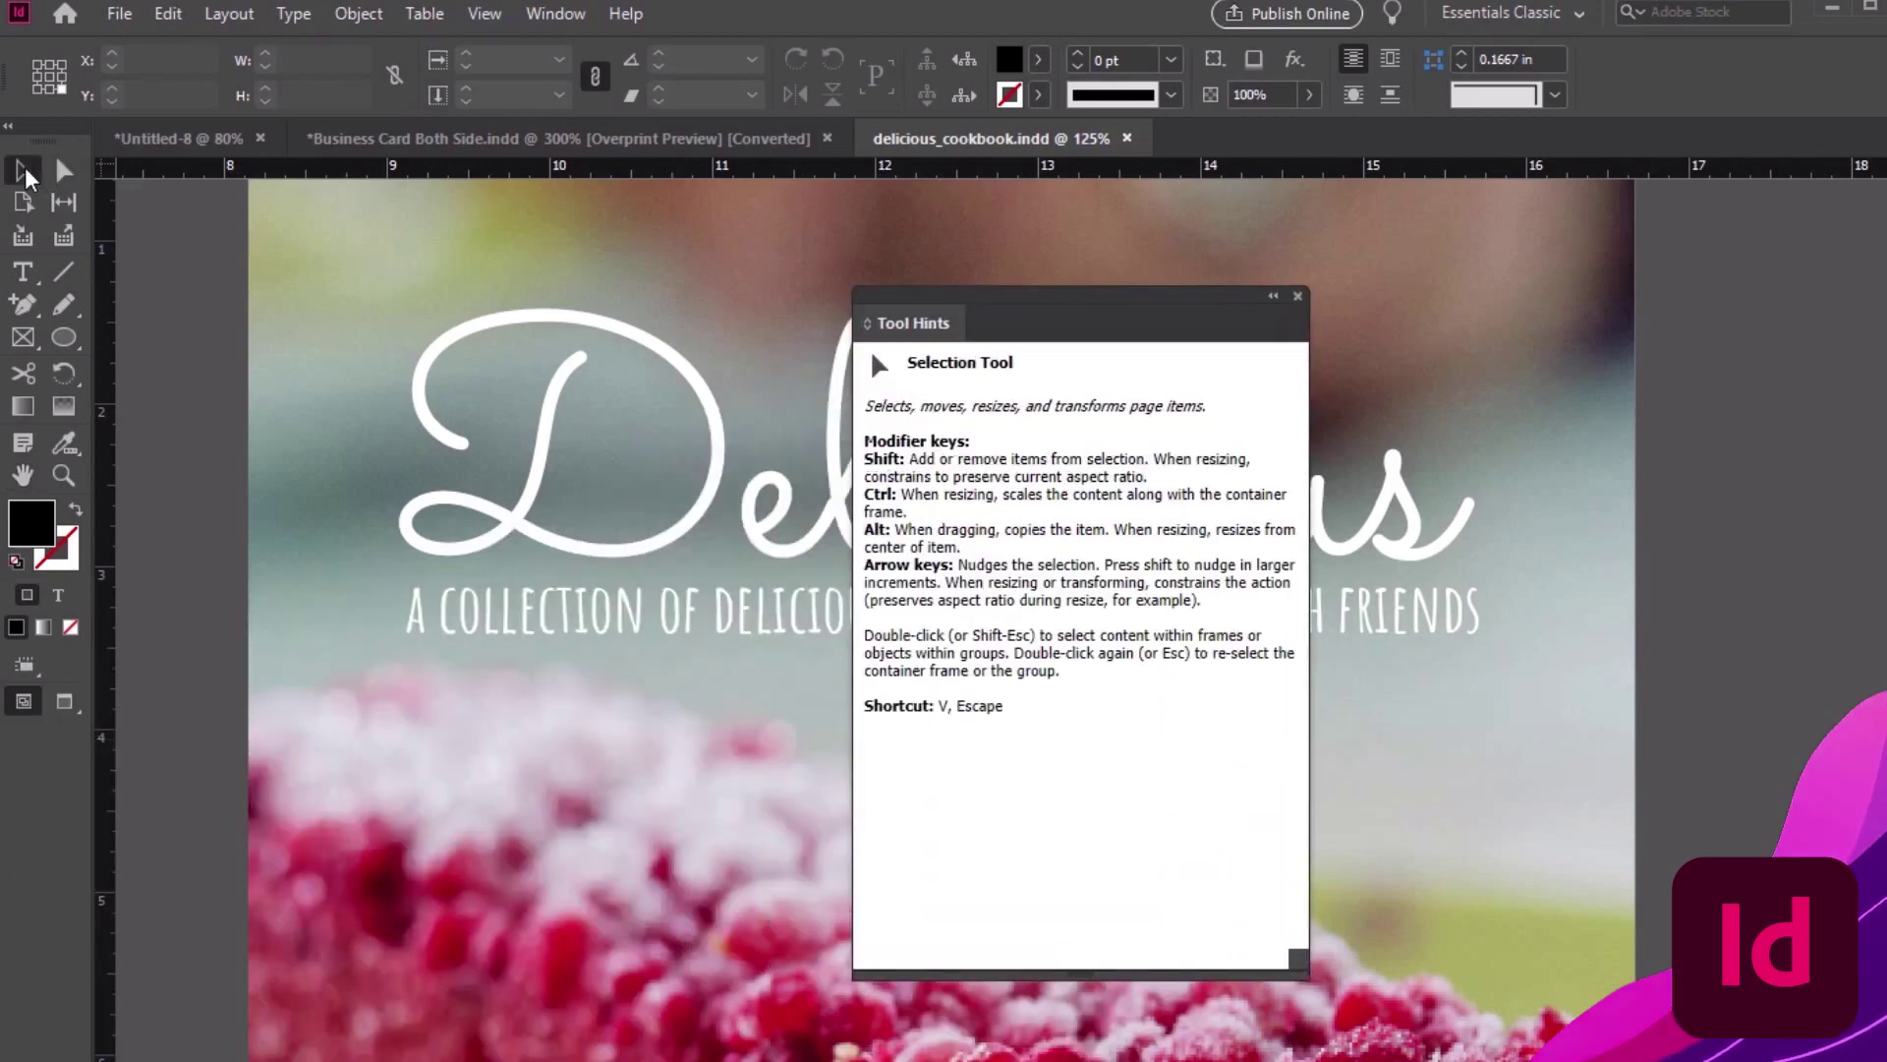
left_click_drag(1145, 319, 997, 299)
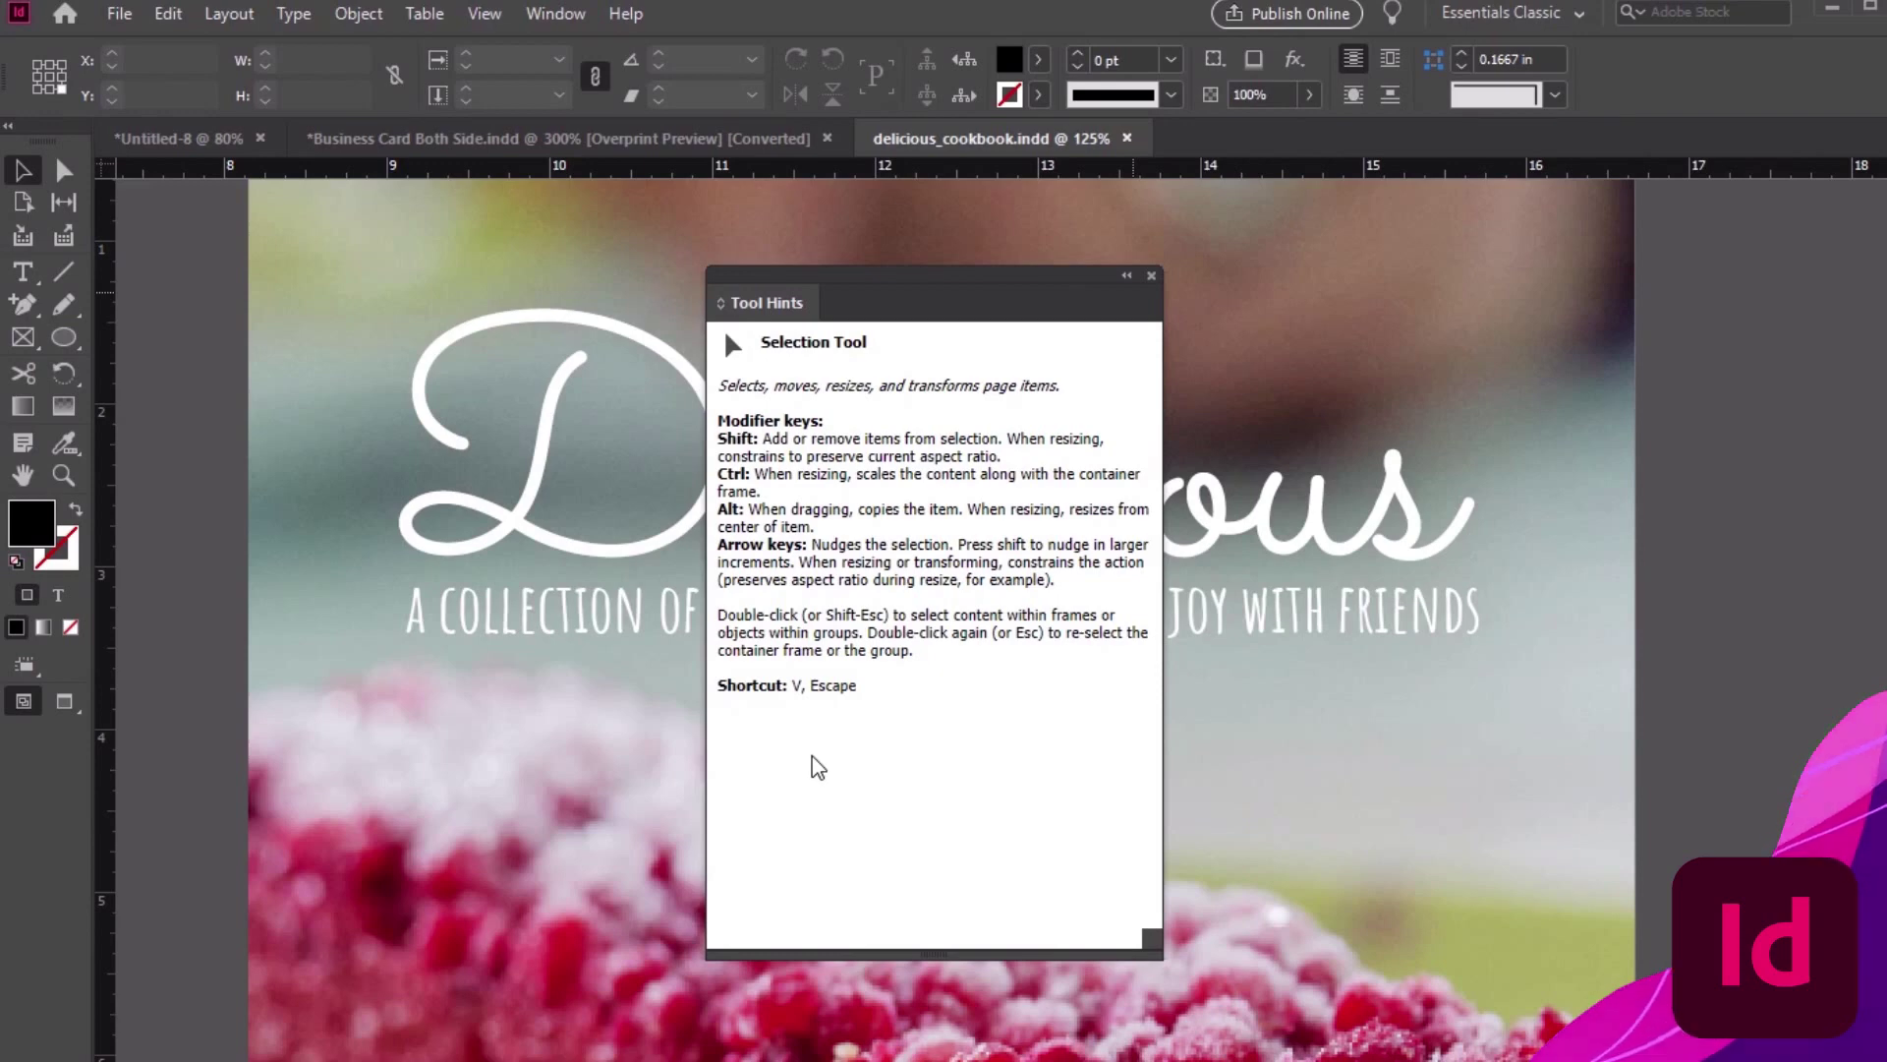
key("t")
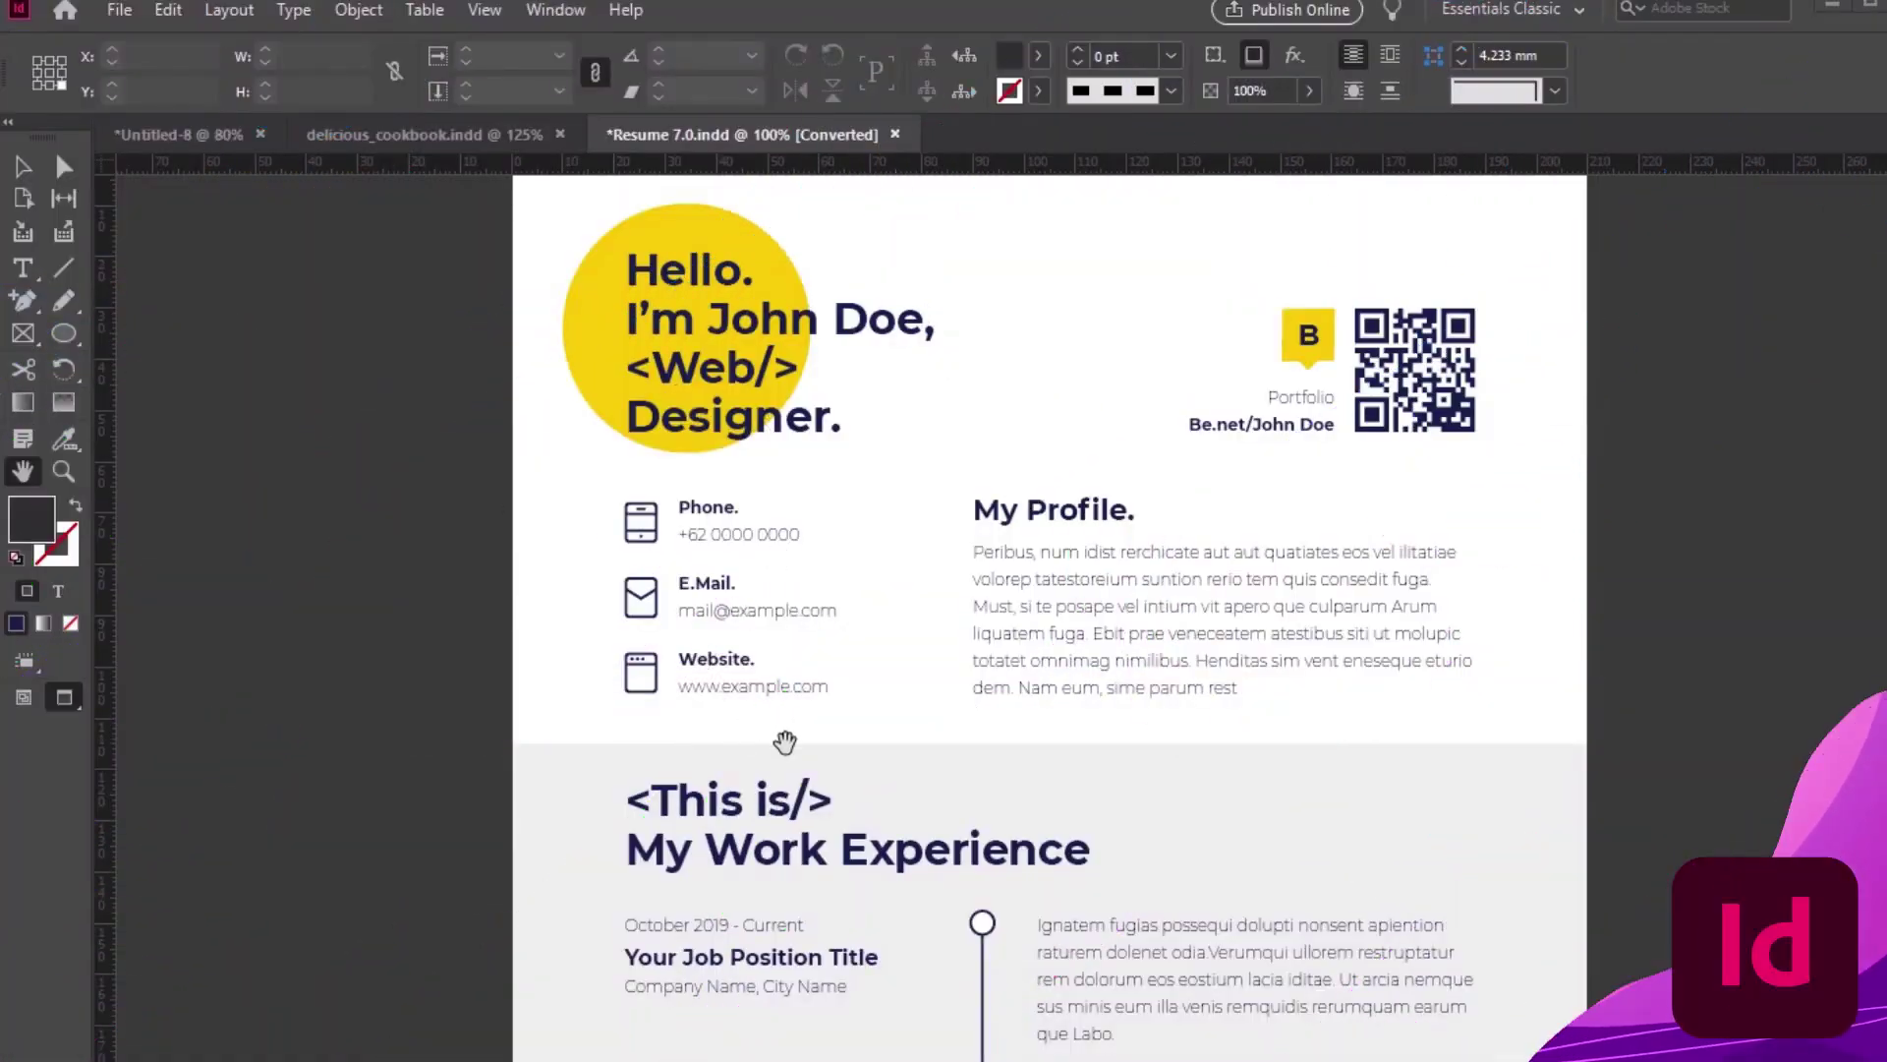
Review the File > Export formats, keep Adobe PDF (Print), and cancel without exporting
left_click(123, 12)
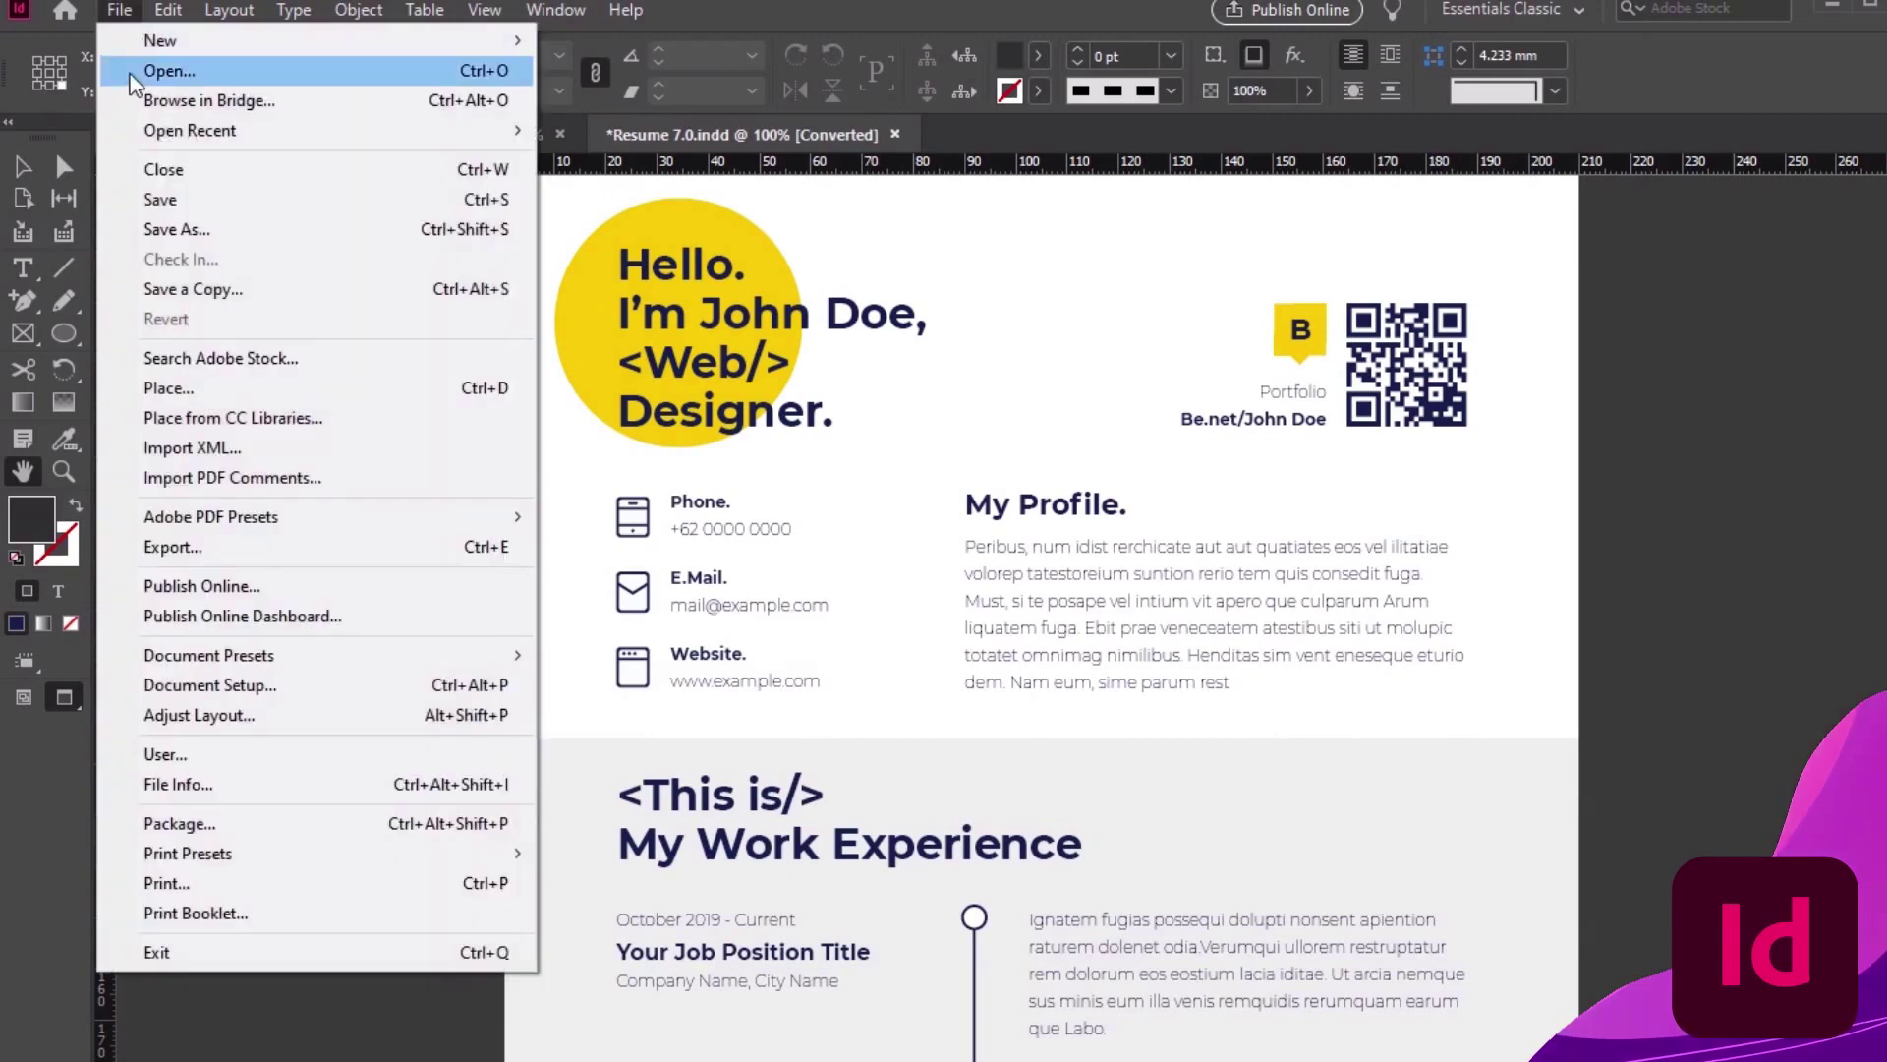
left_click(414, 558)
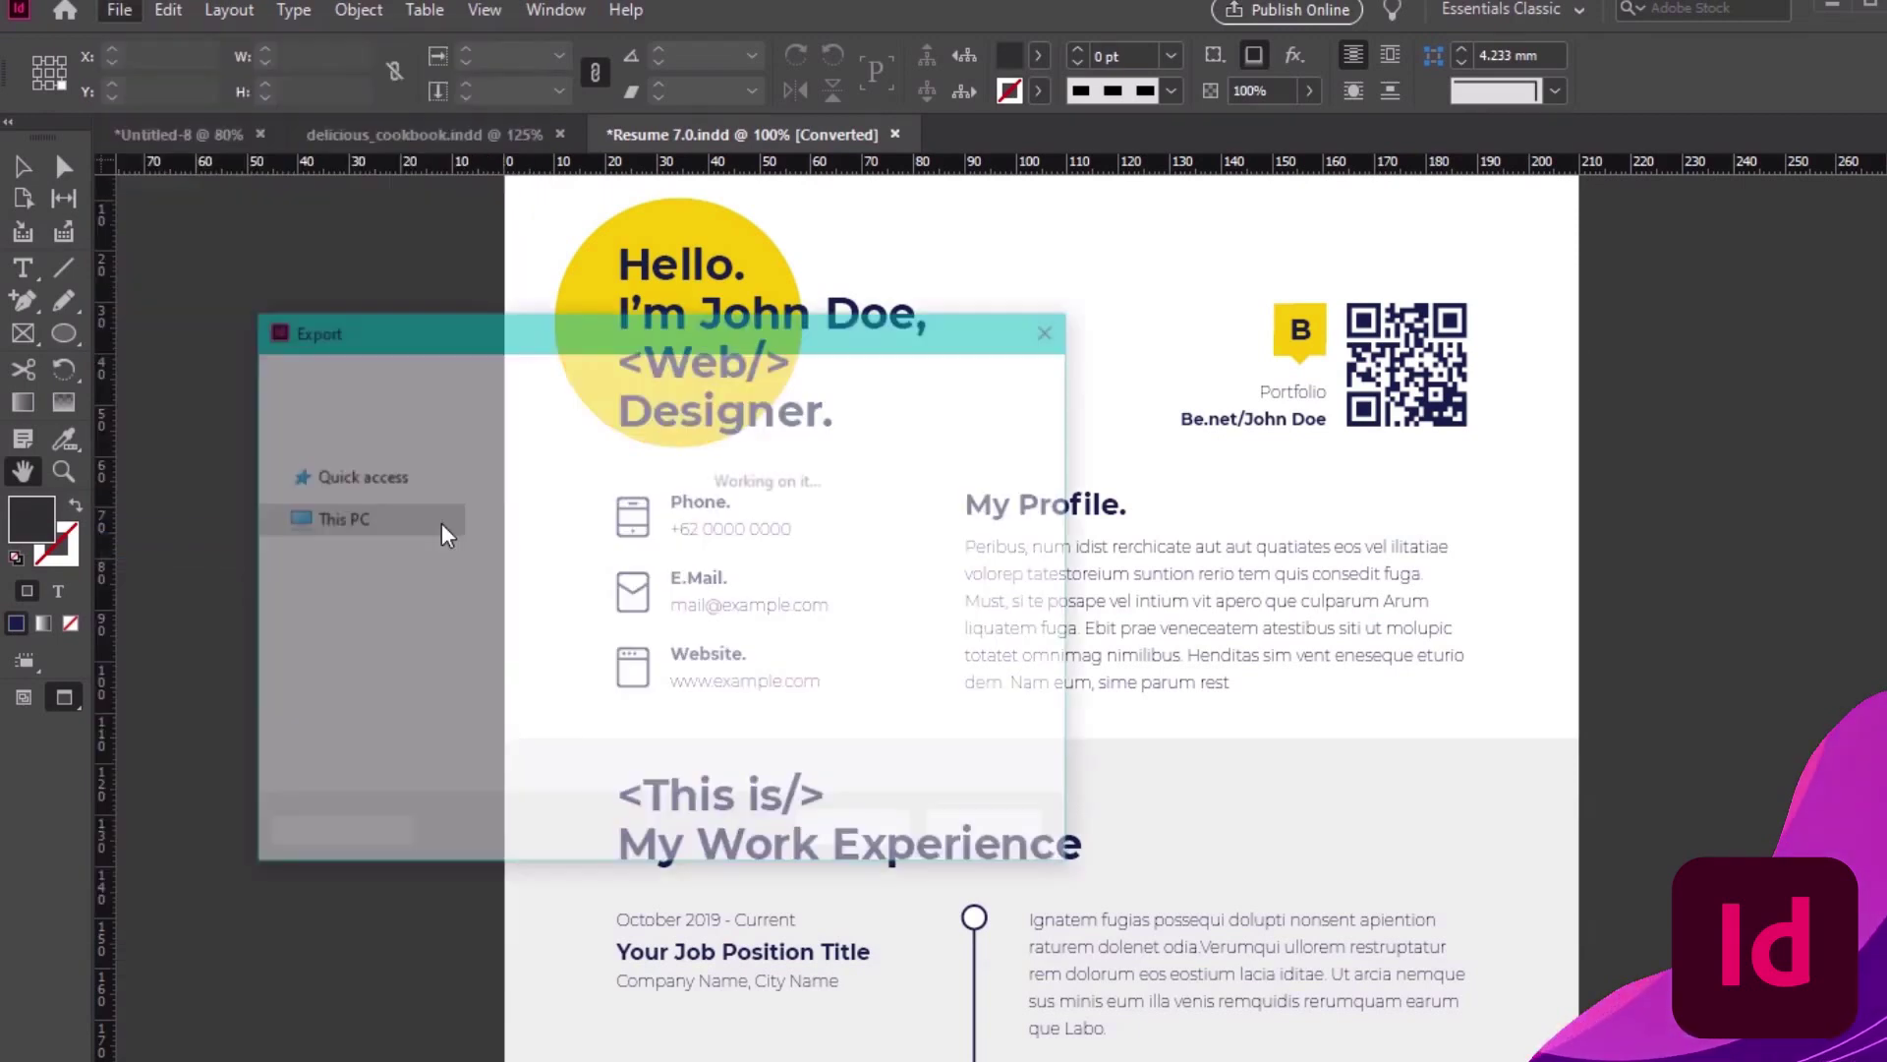
left_click(554, 697)
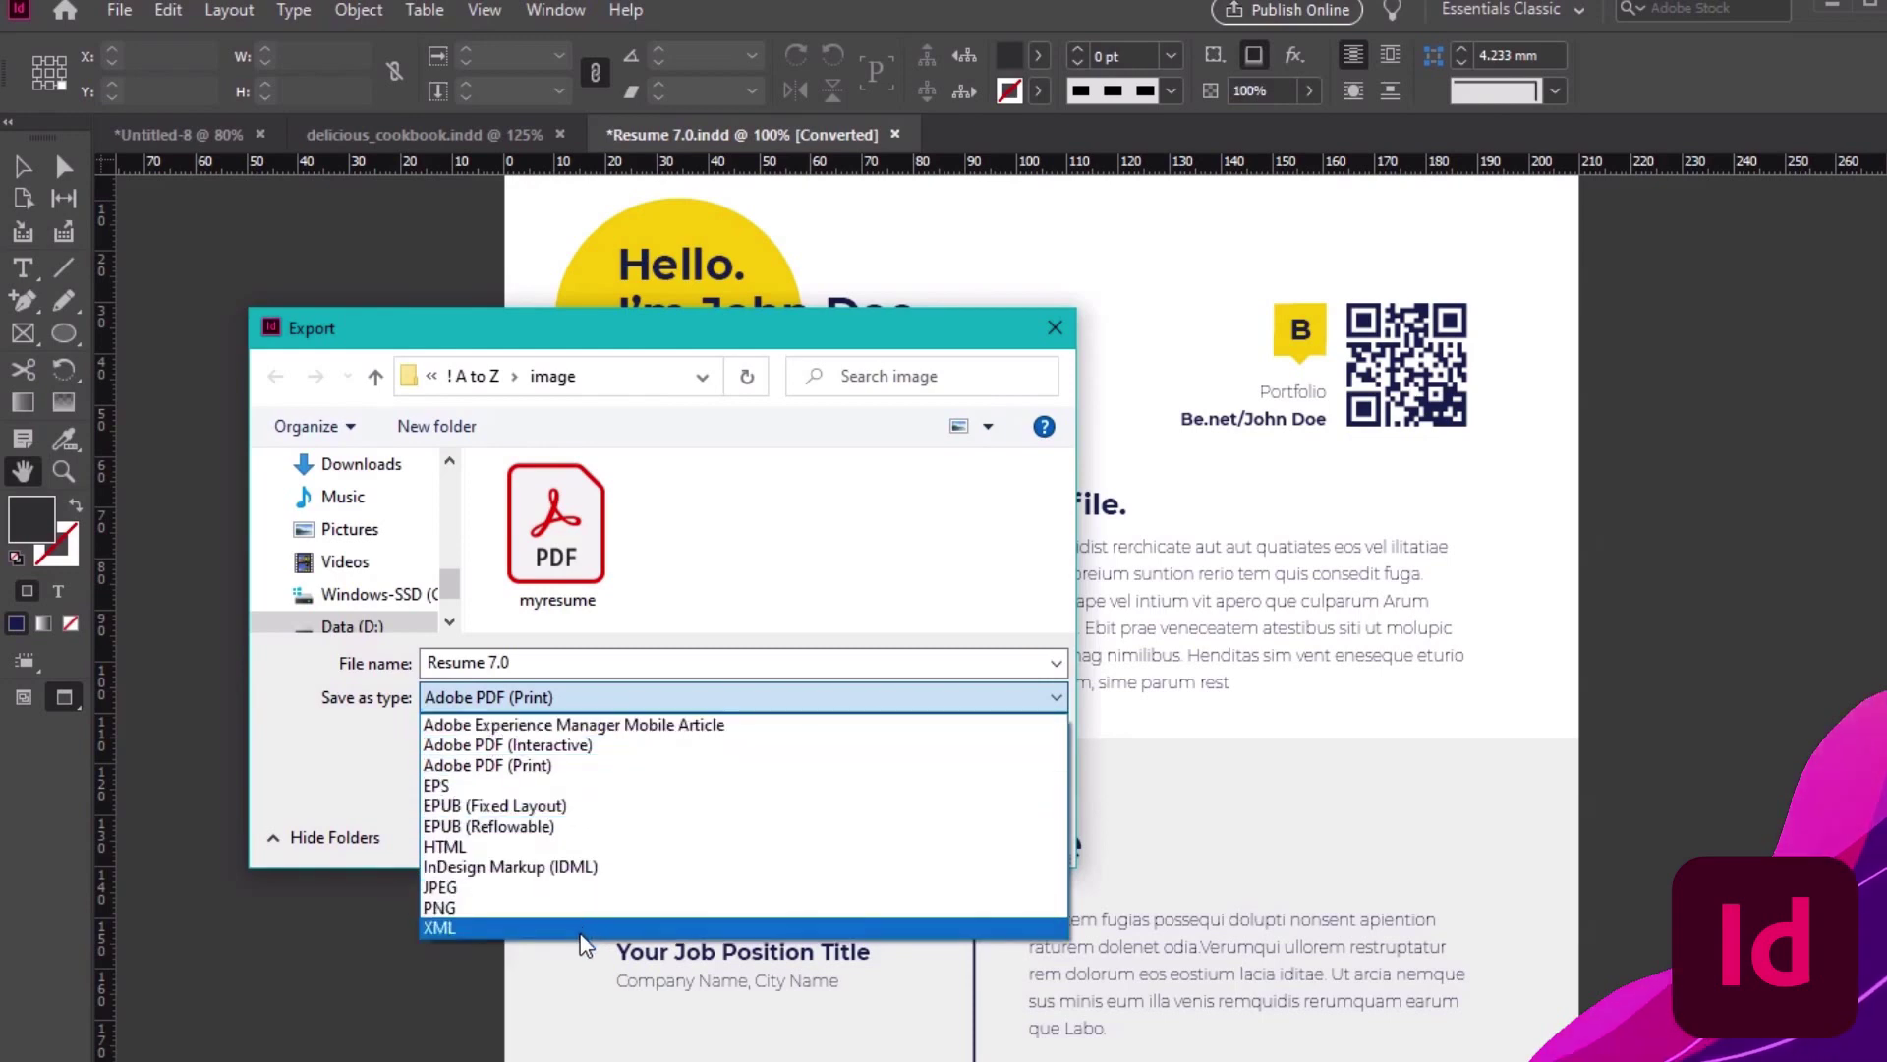
left_click(582, 766)
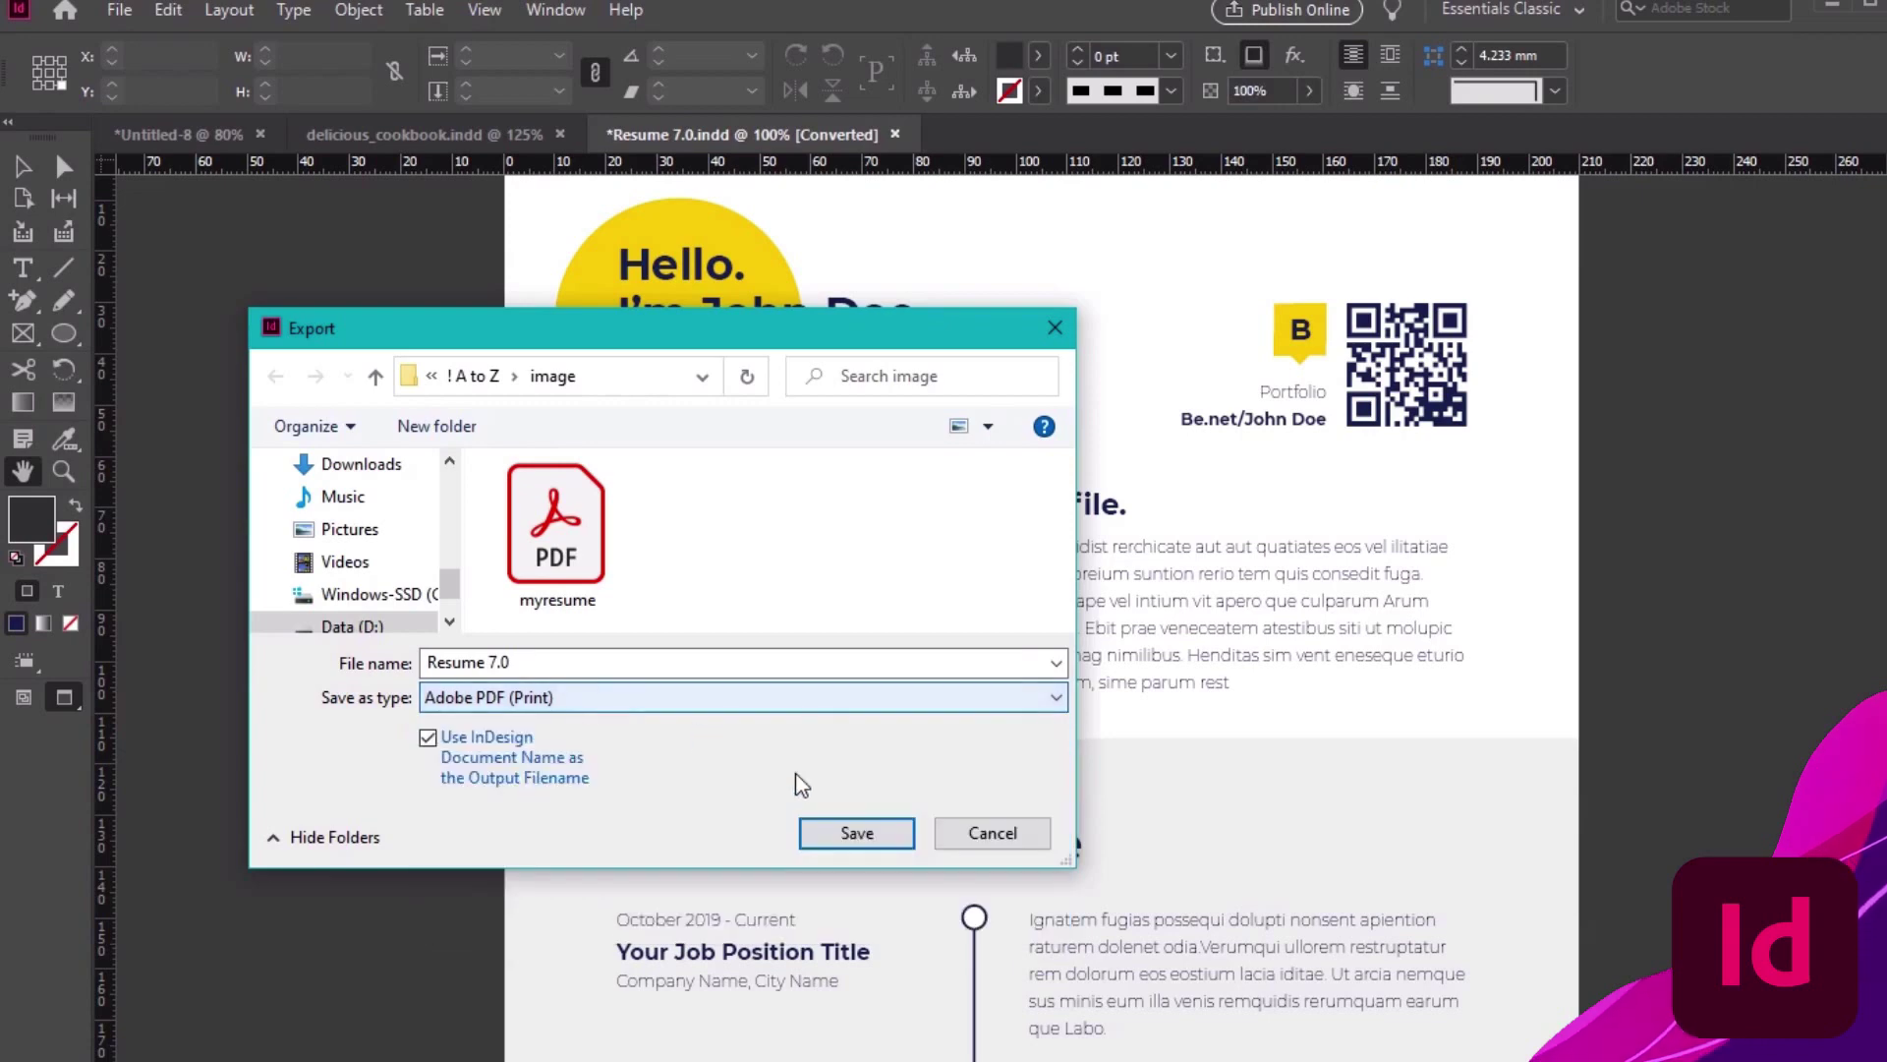
left_click(983, 834)
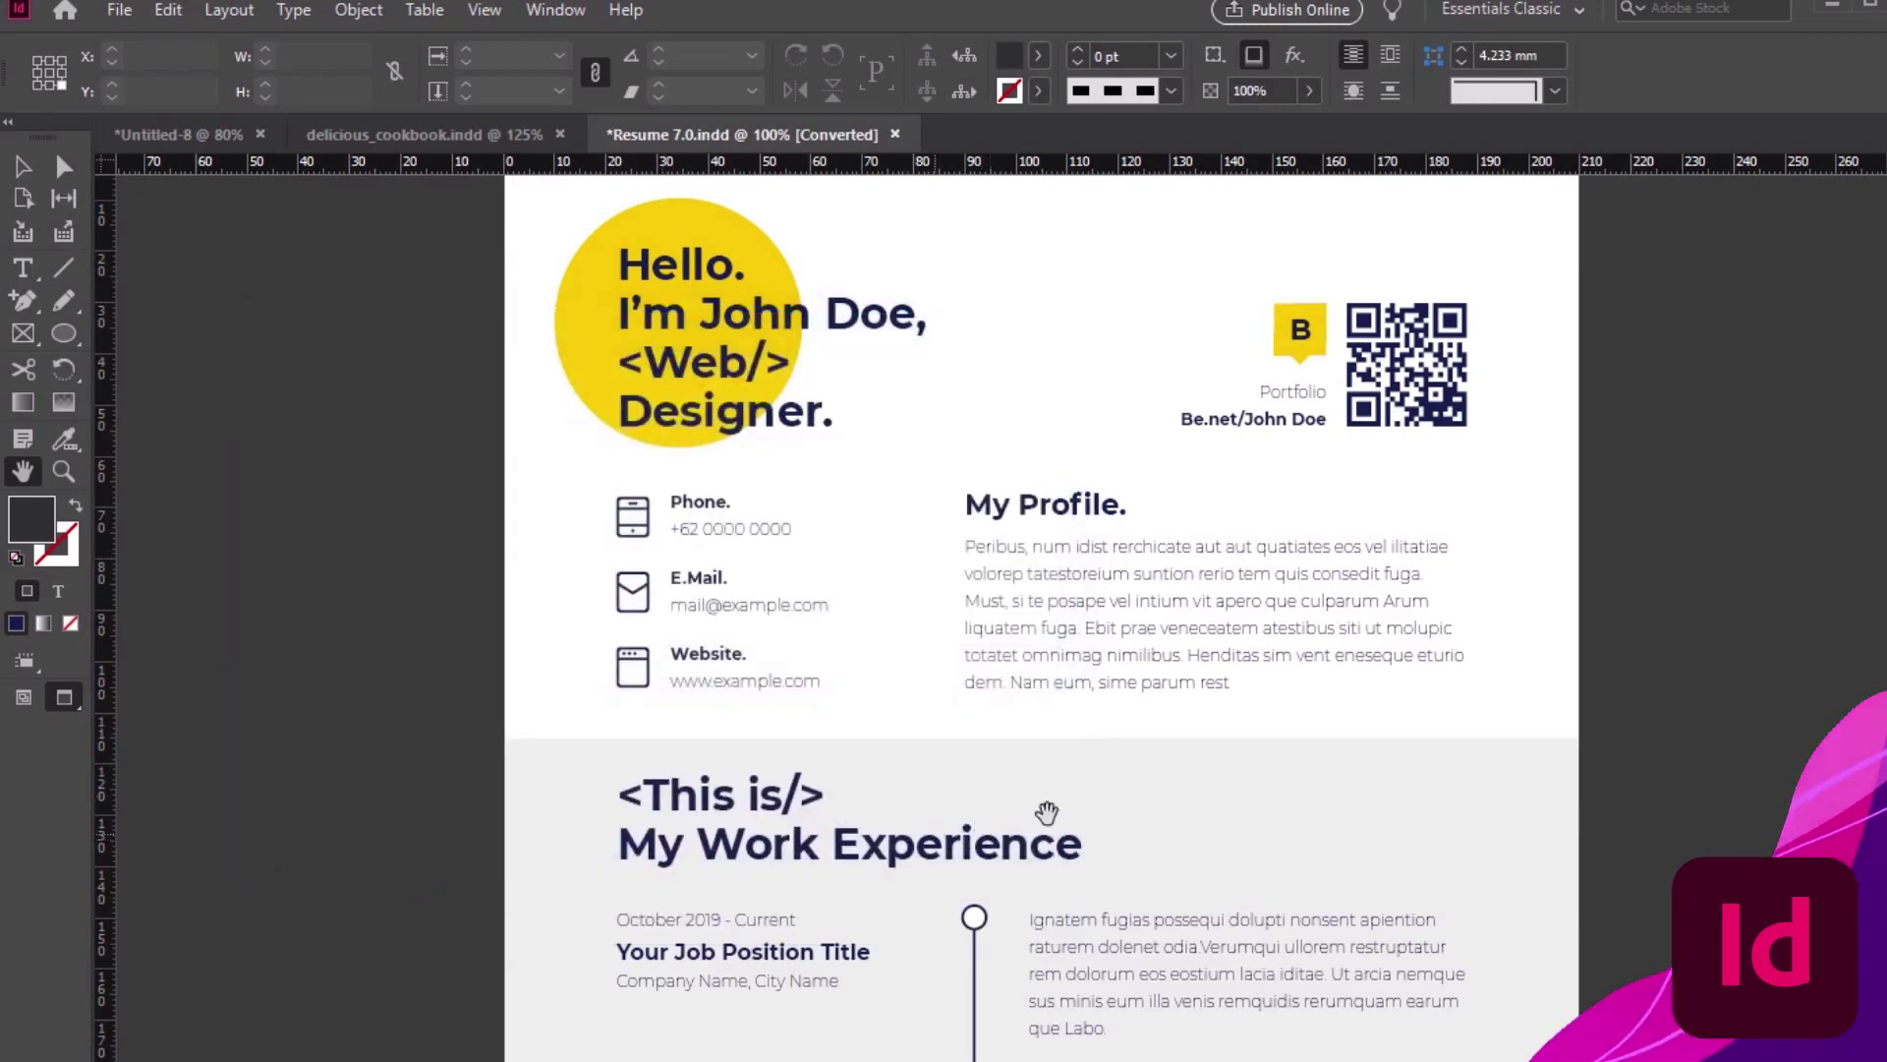
left_click(119, 9)
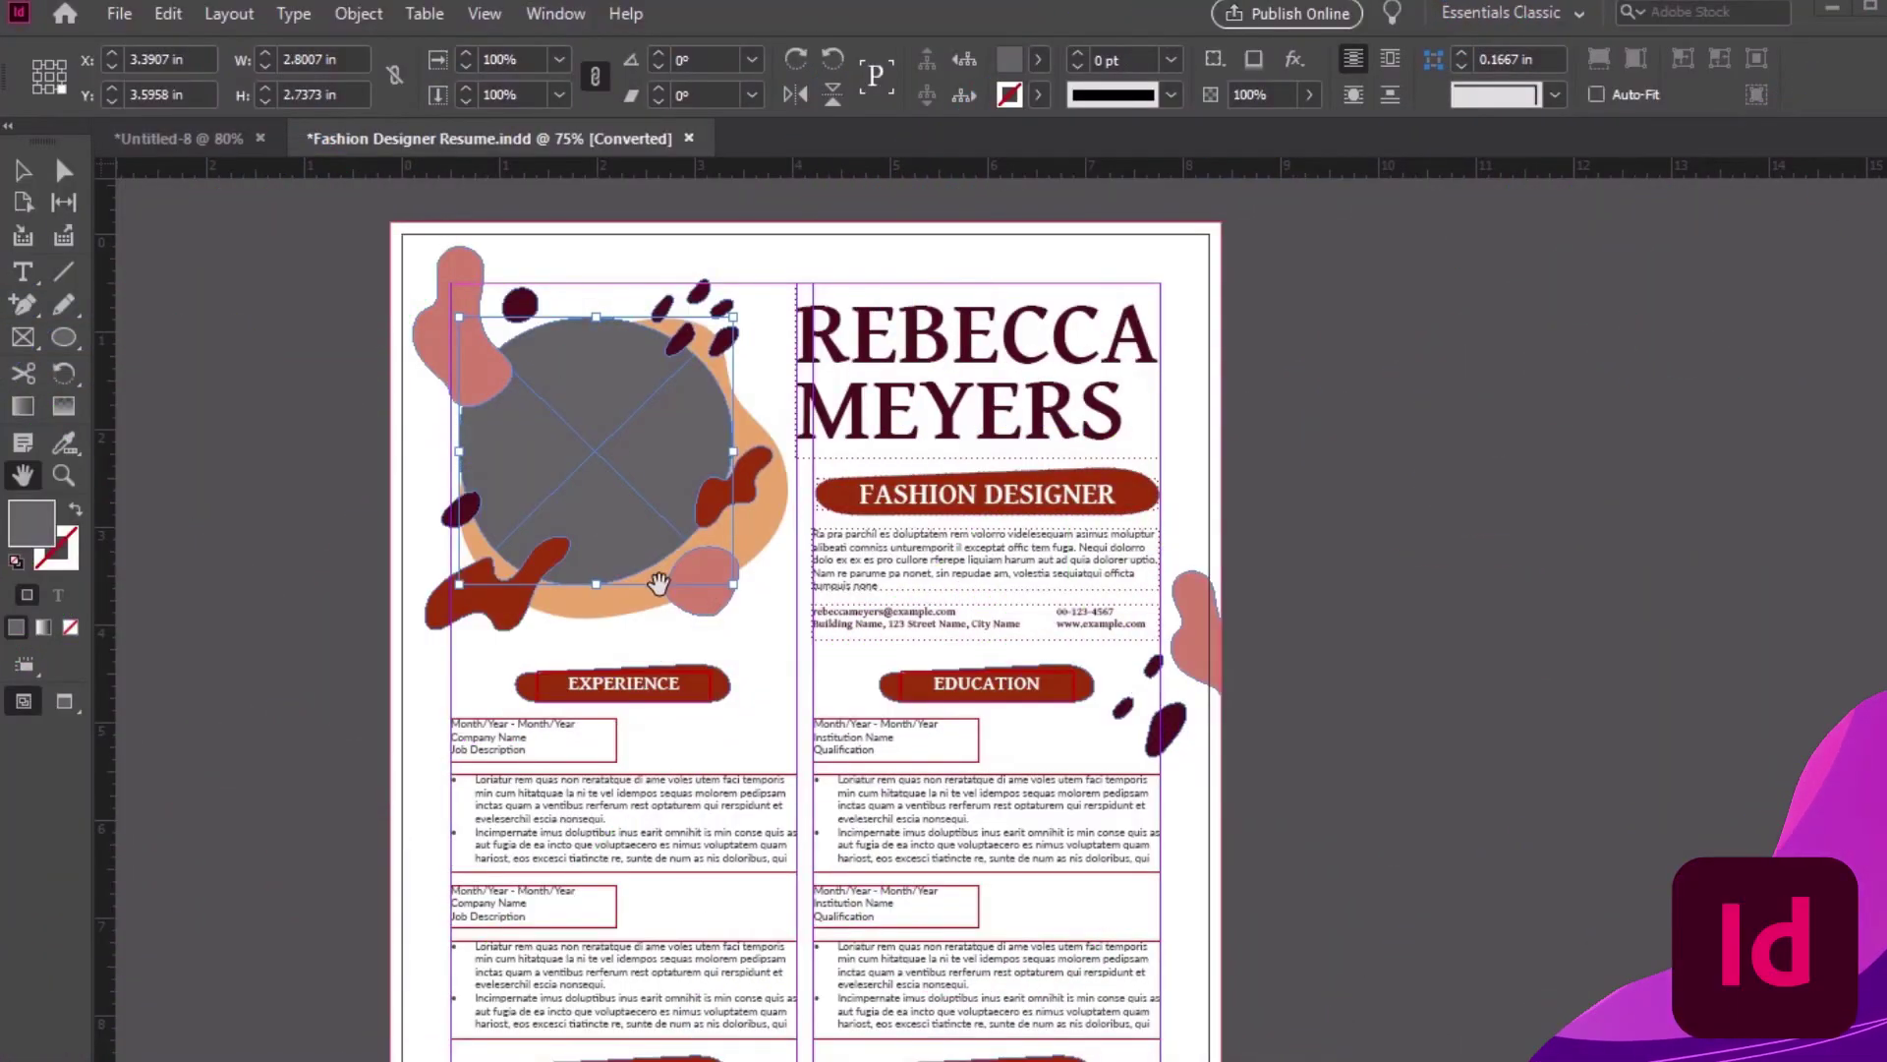
Zoom in to 125% on the round photo frame and switch to the Selection tool
key("ctrl+equal")
key("ctrl+equal")
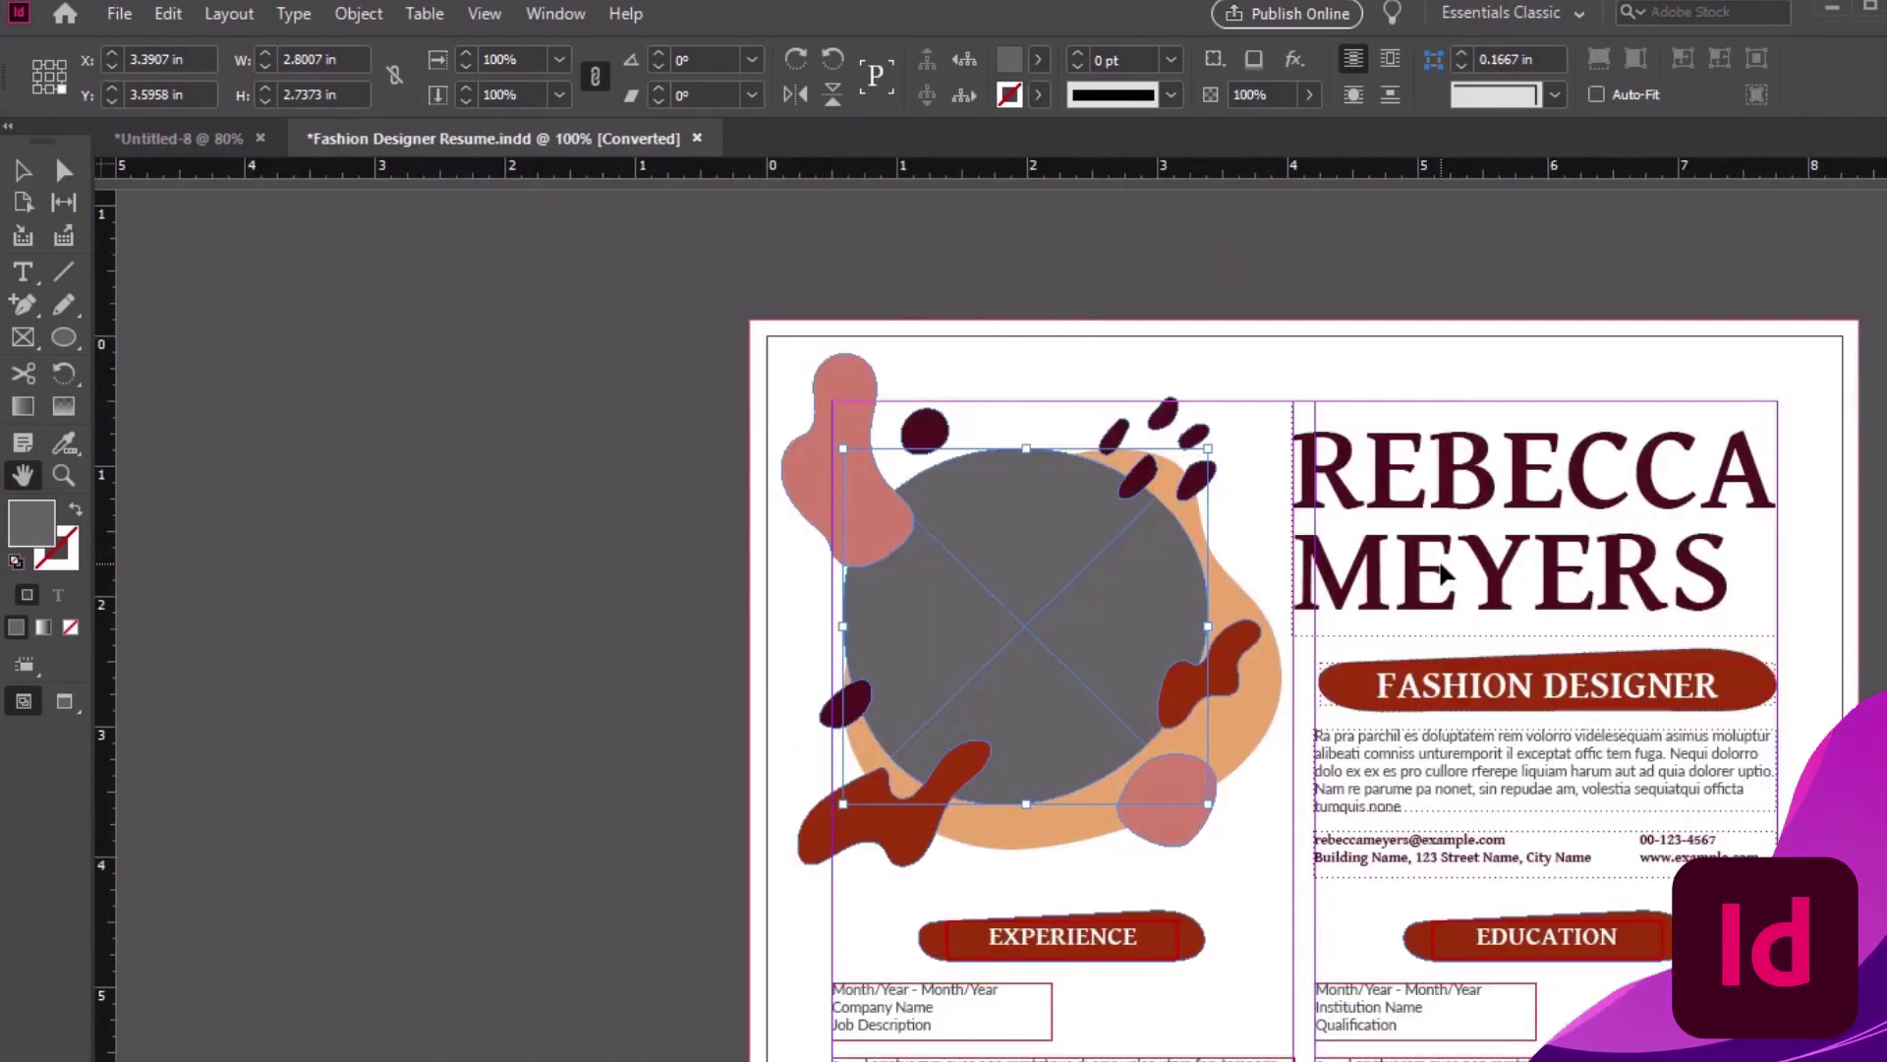
left_click_drag(1438, 560, 1130, 567)
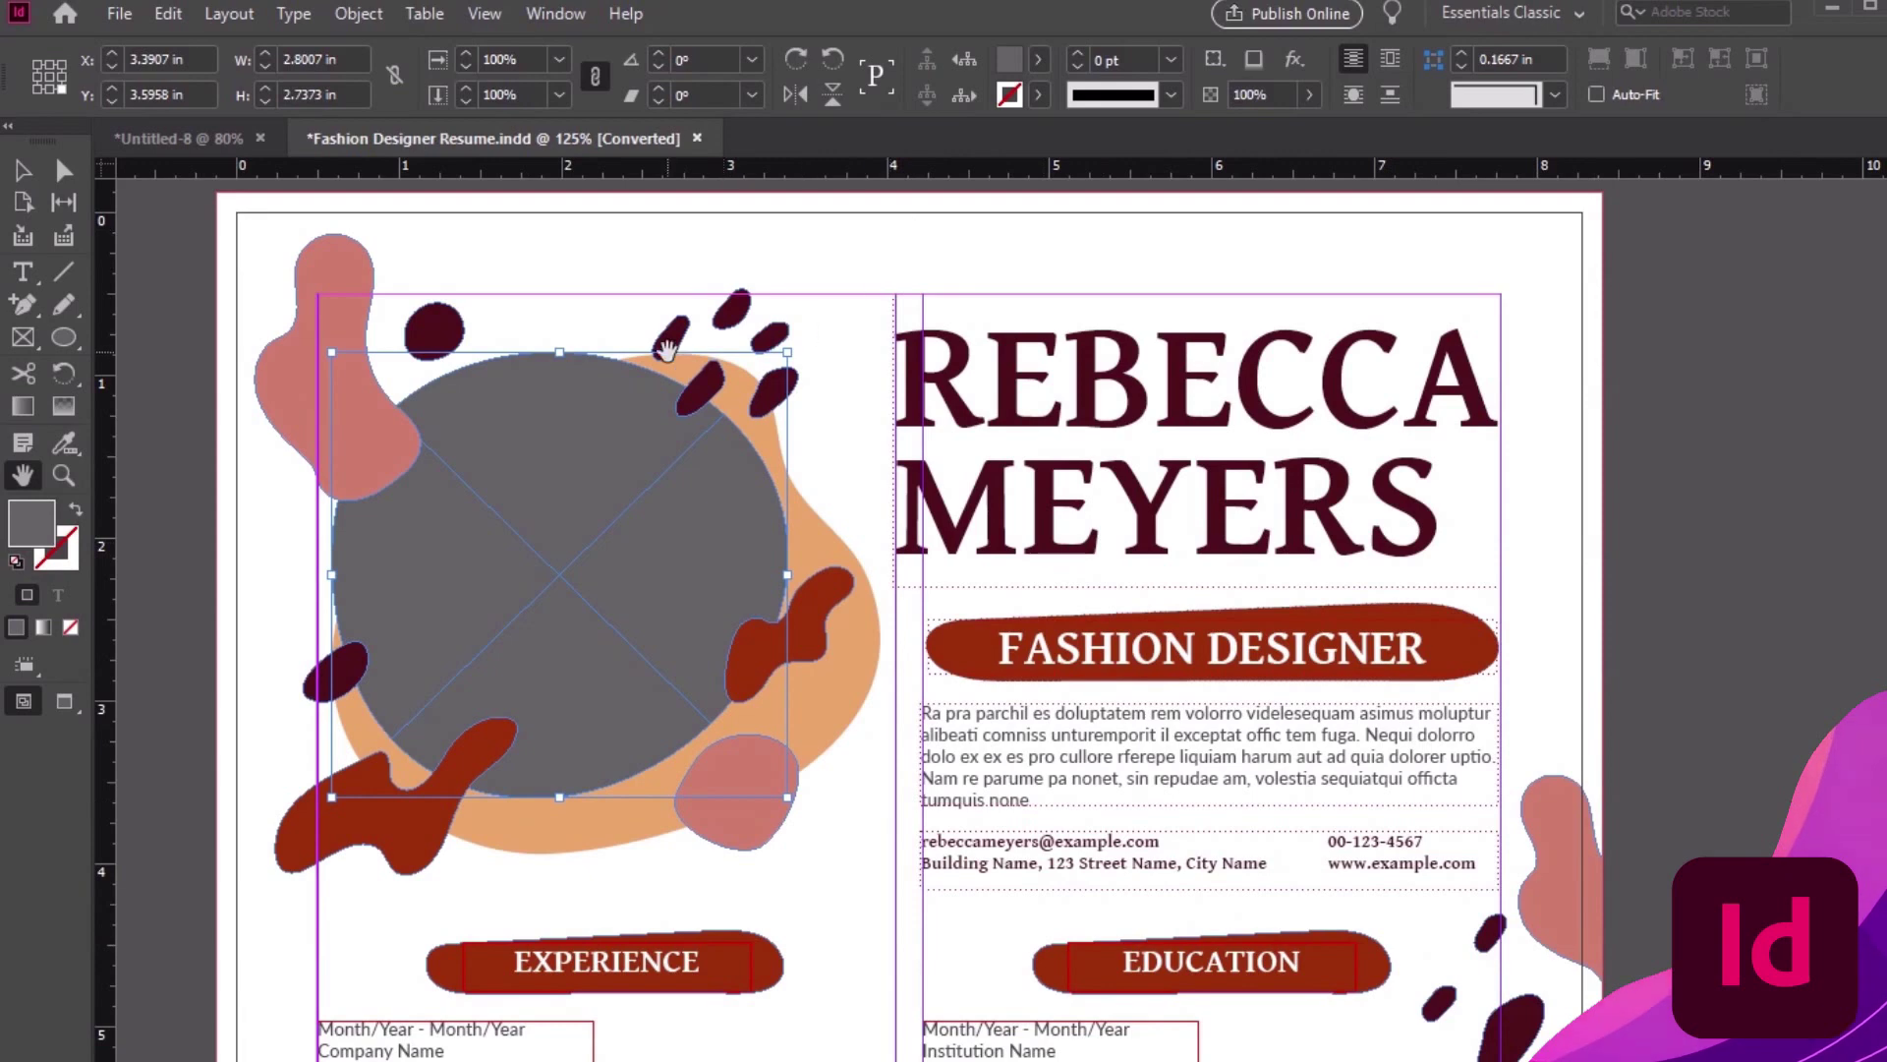
left_click(24, 172)
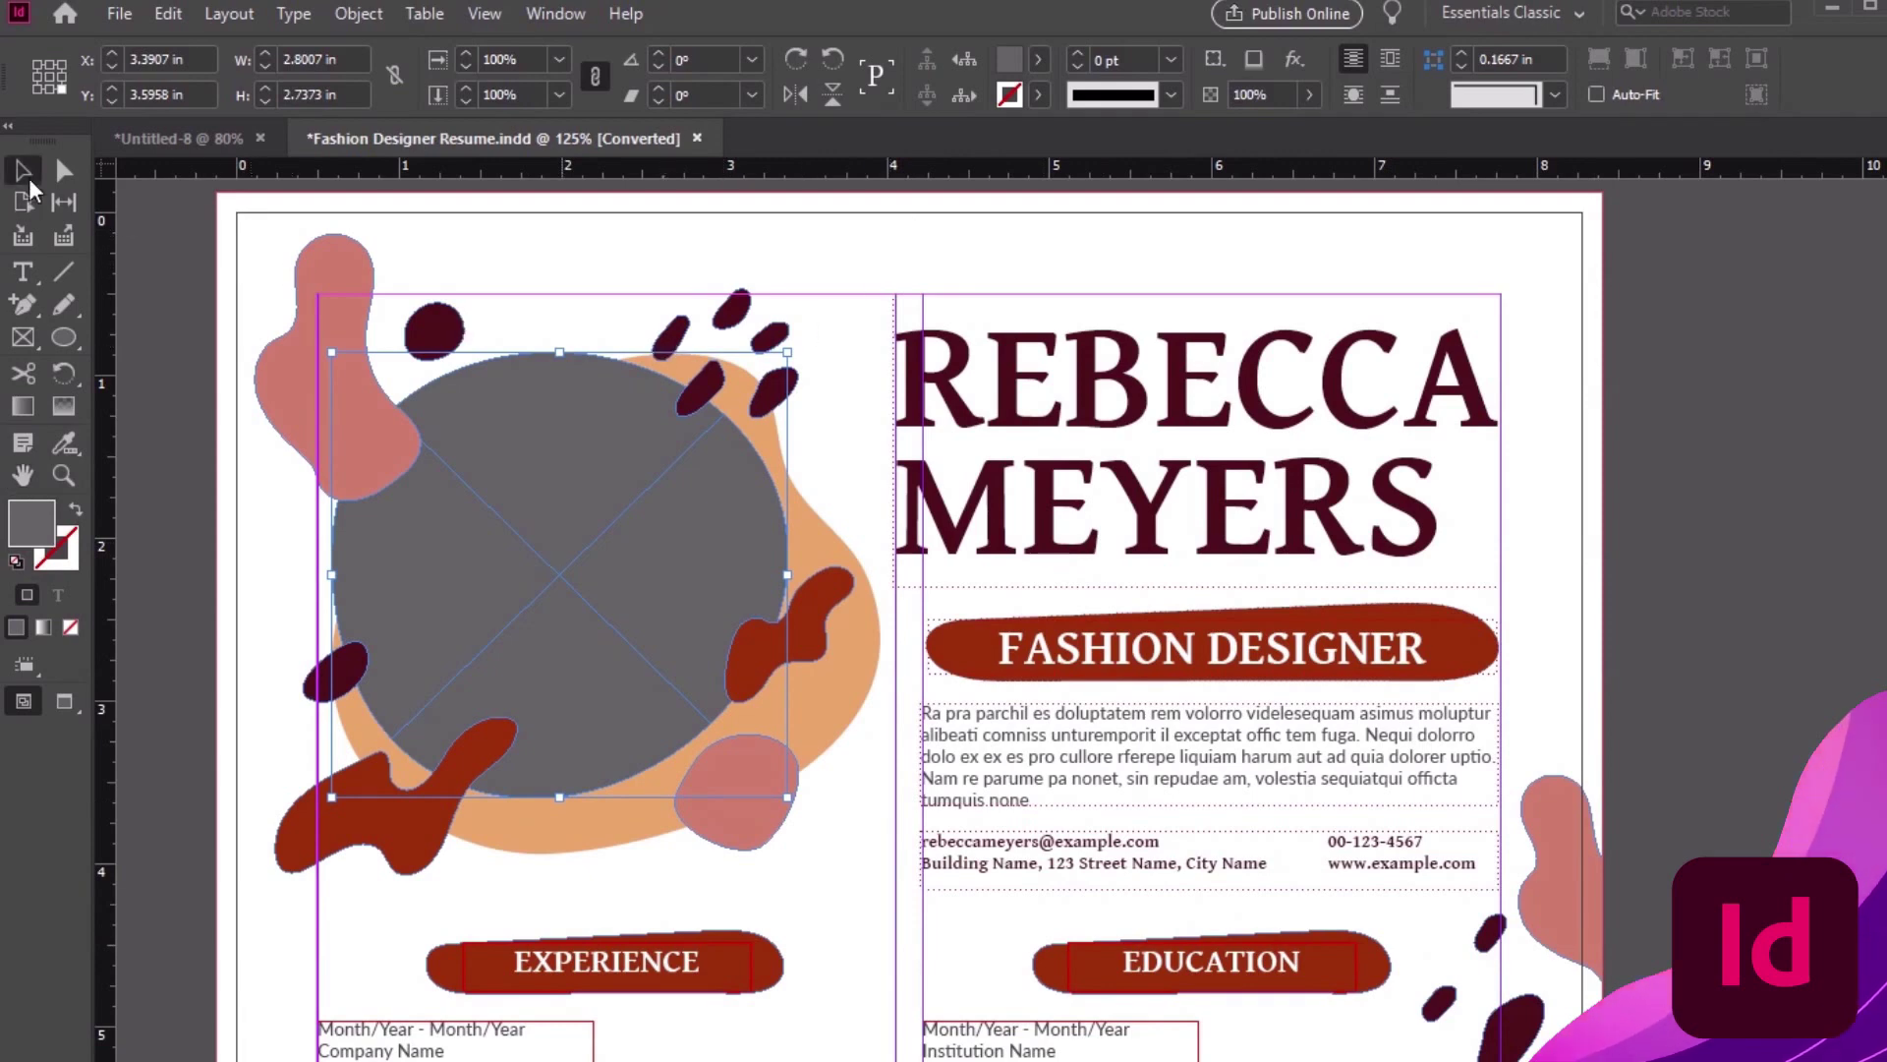
Step the X and Y spinners until the frame sits at X 3.375 in, Y 3.6875 in
left_click(112, 90)
left_click(112, 89)
left_click(112, 89)
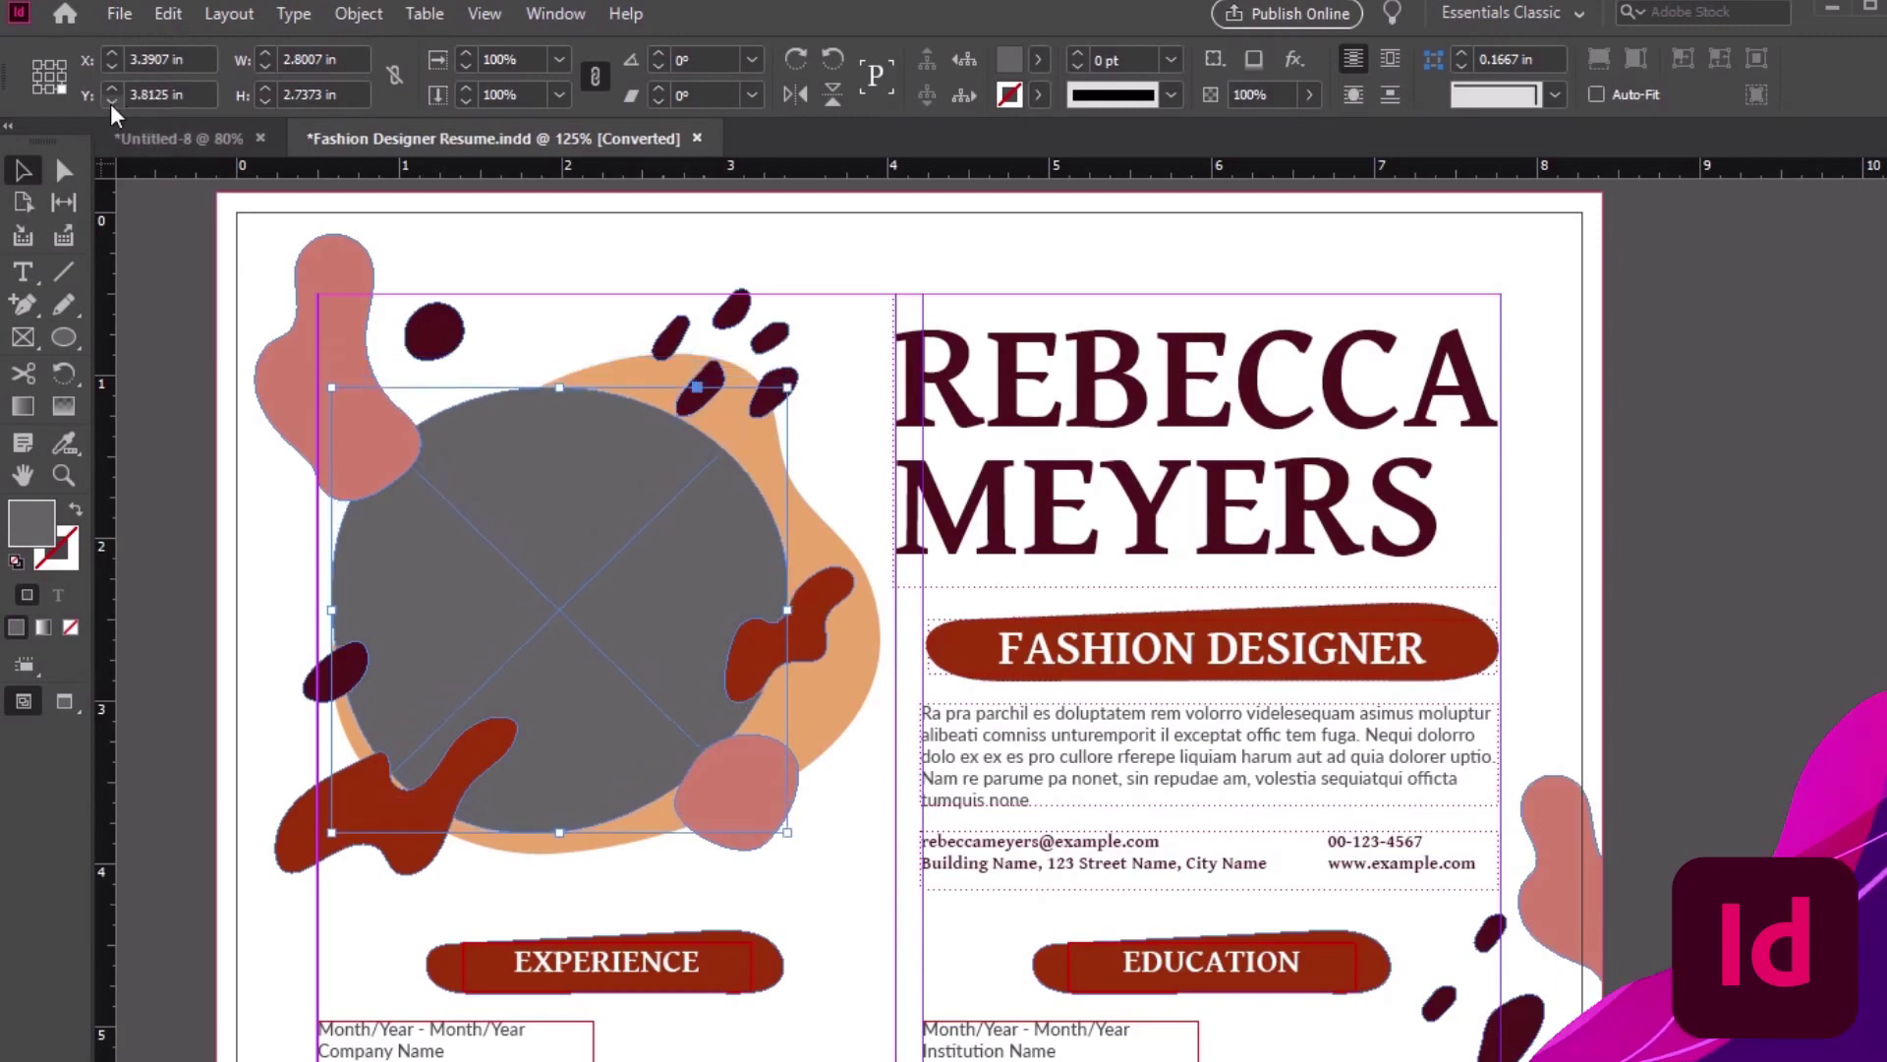
left_click(112, 100)
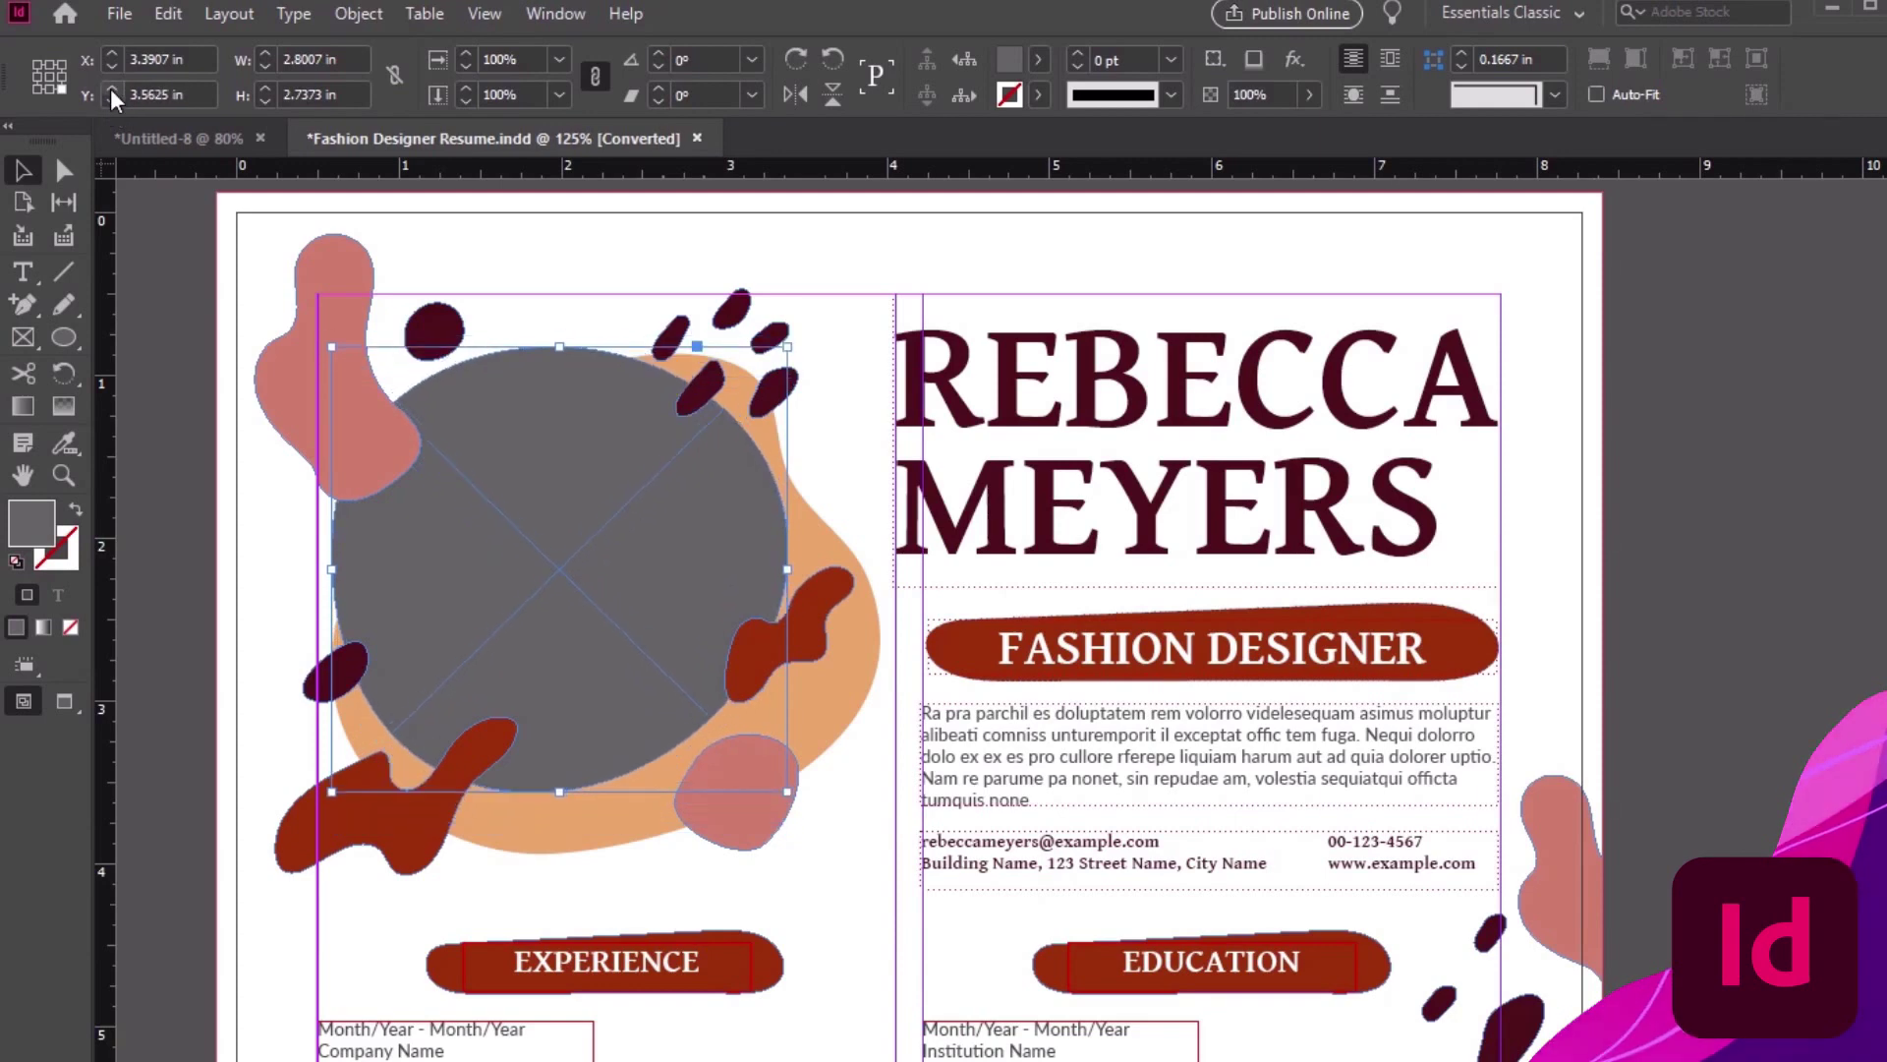
left_click(112, 56)
left_click(112, 55)
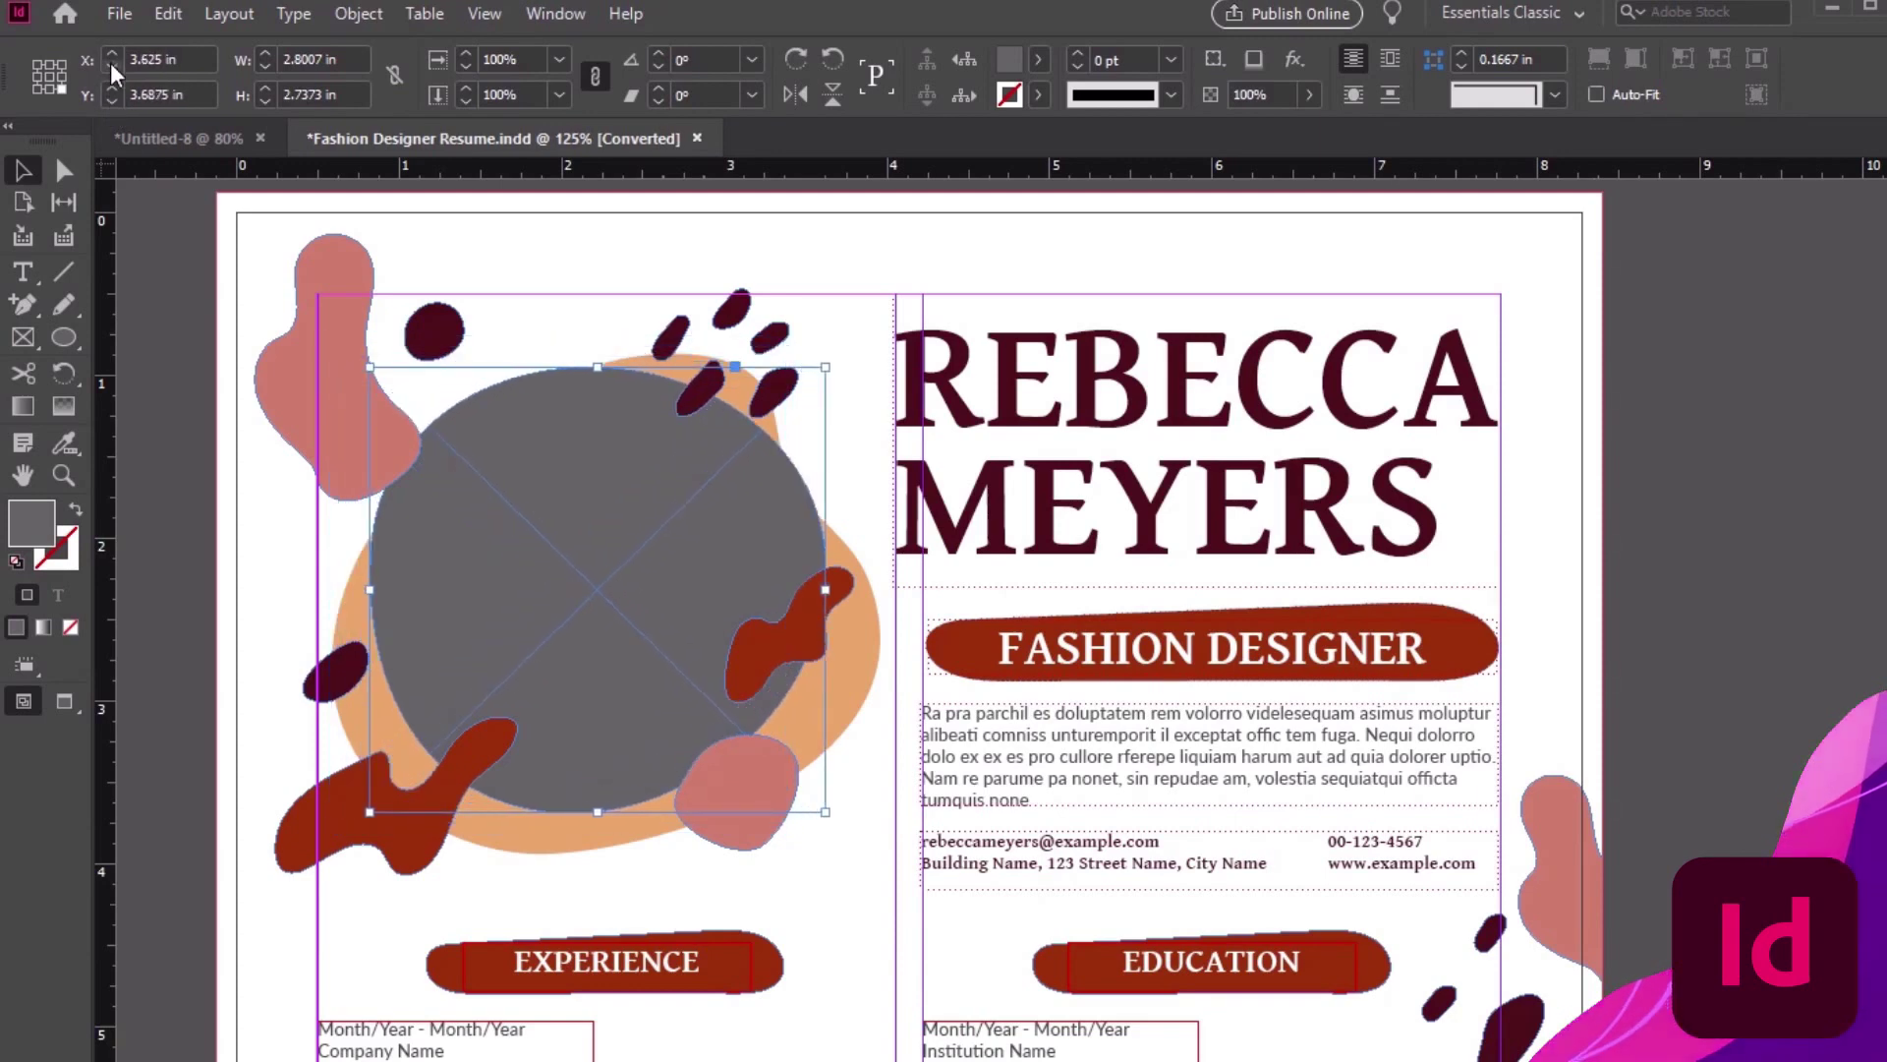
left_click(112, 66)
left_click(112, 66)
left_click(112, 90)
left_click(112, 89)
left_click(112, 89)
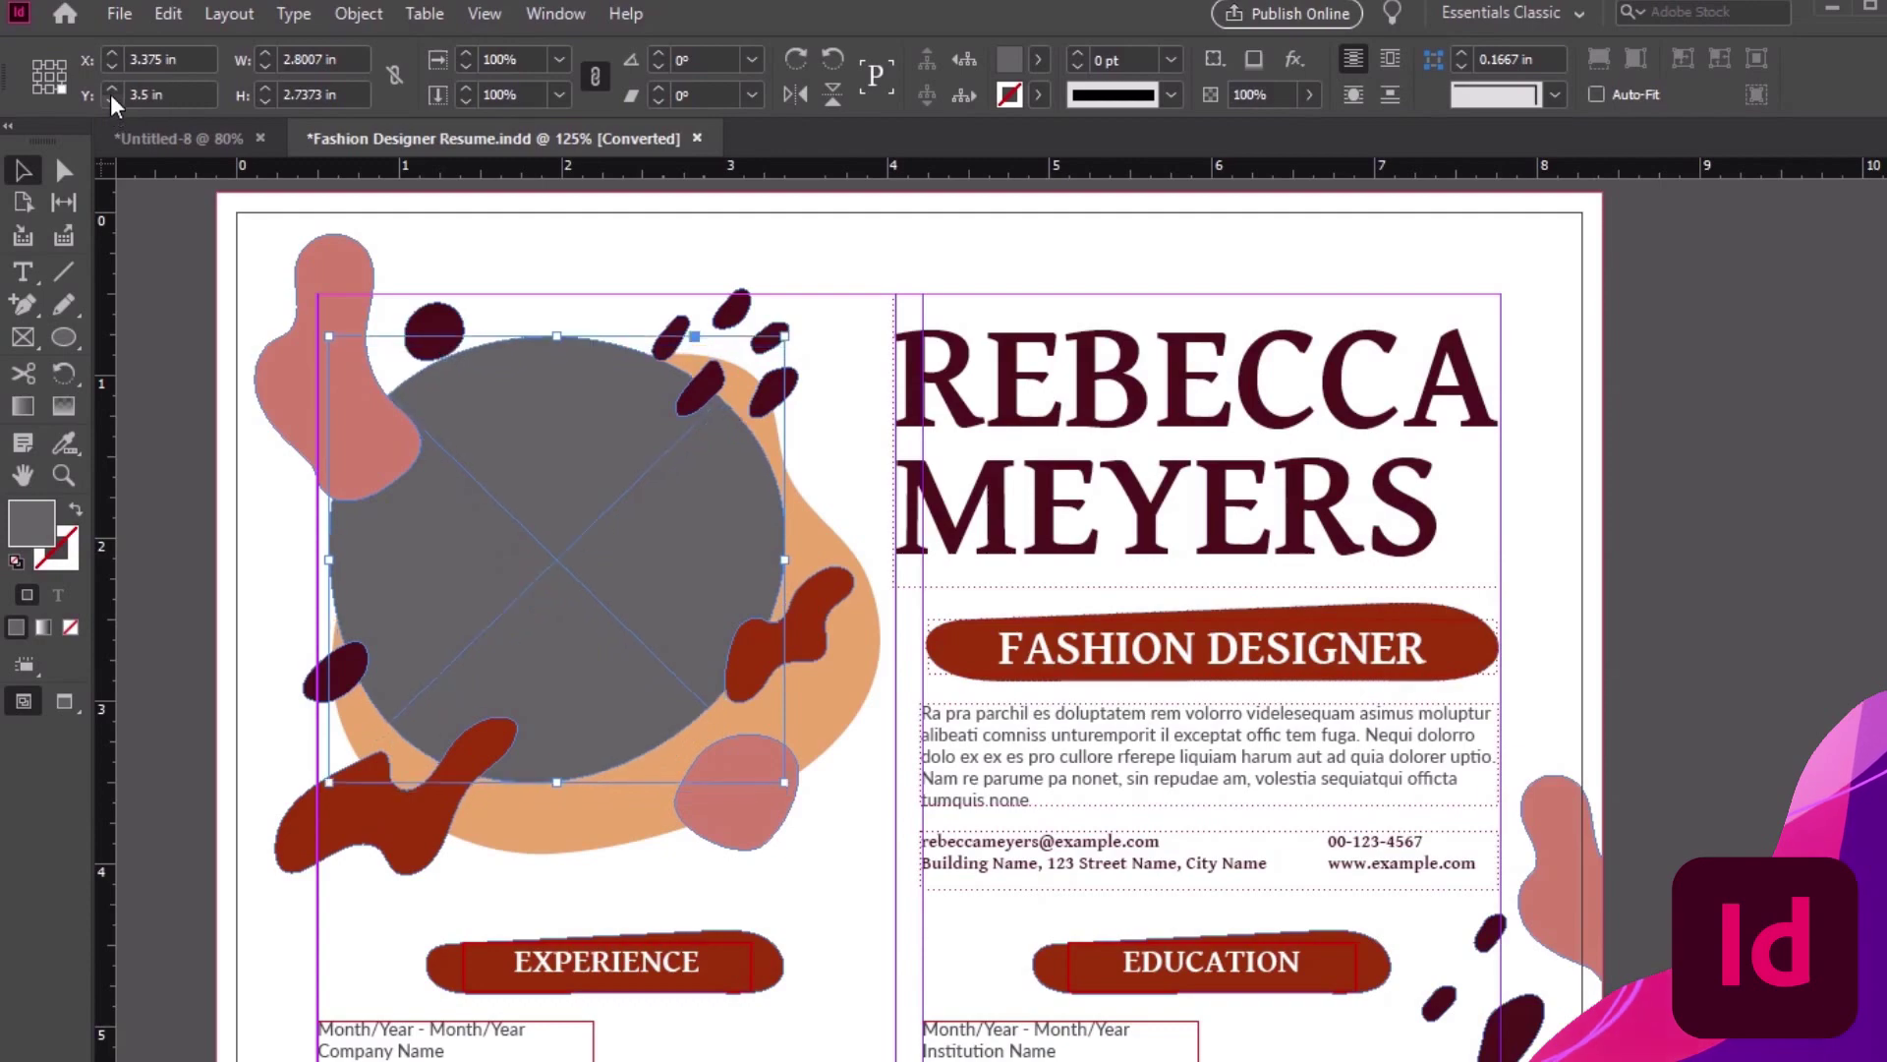
left_click(114, 98)
left_click(114, 98)
left_click(114, 98)
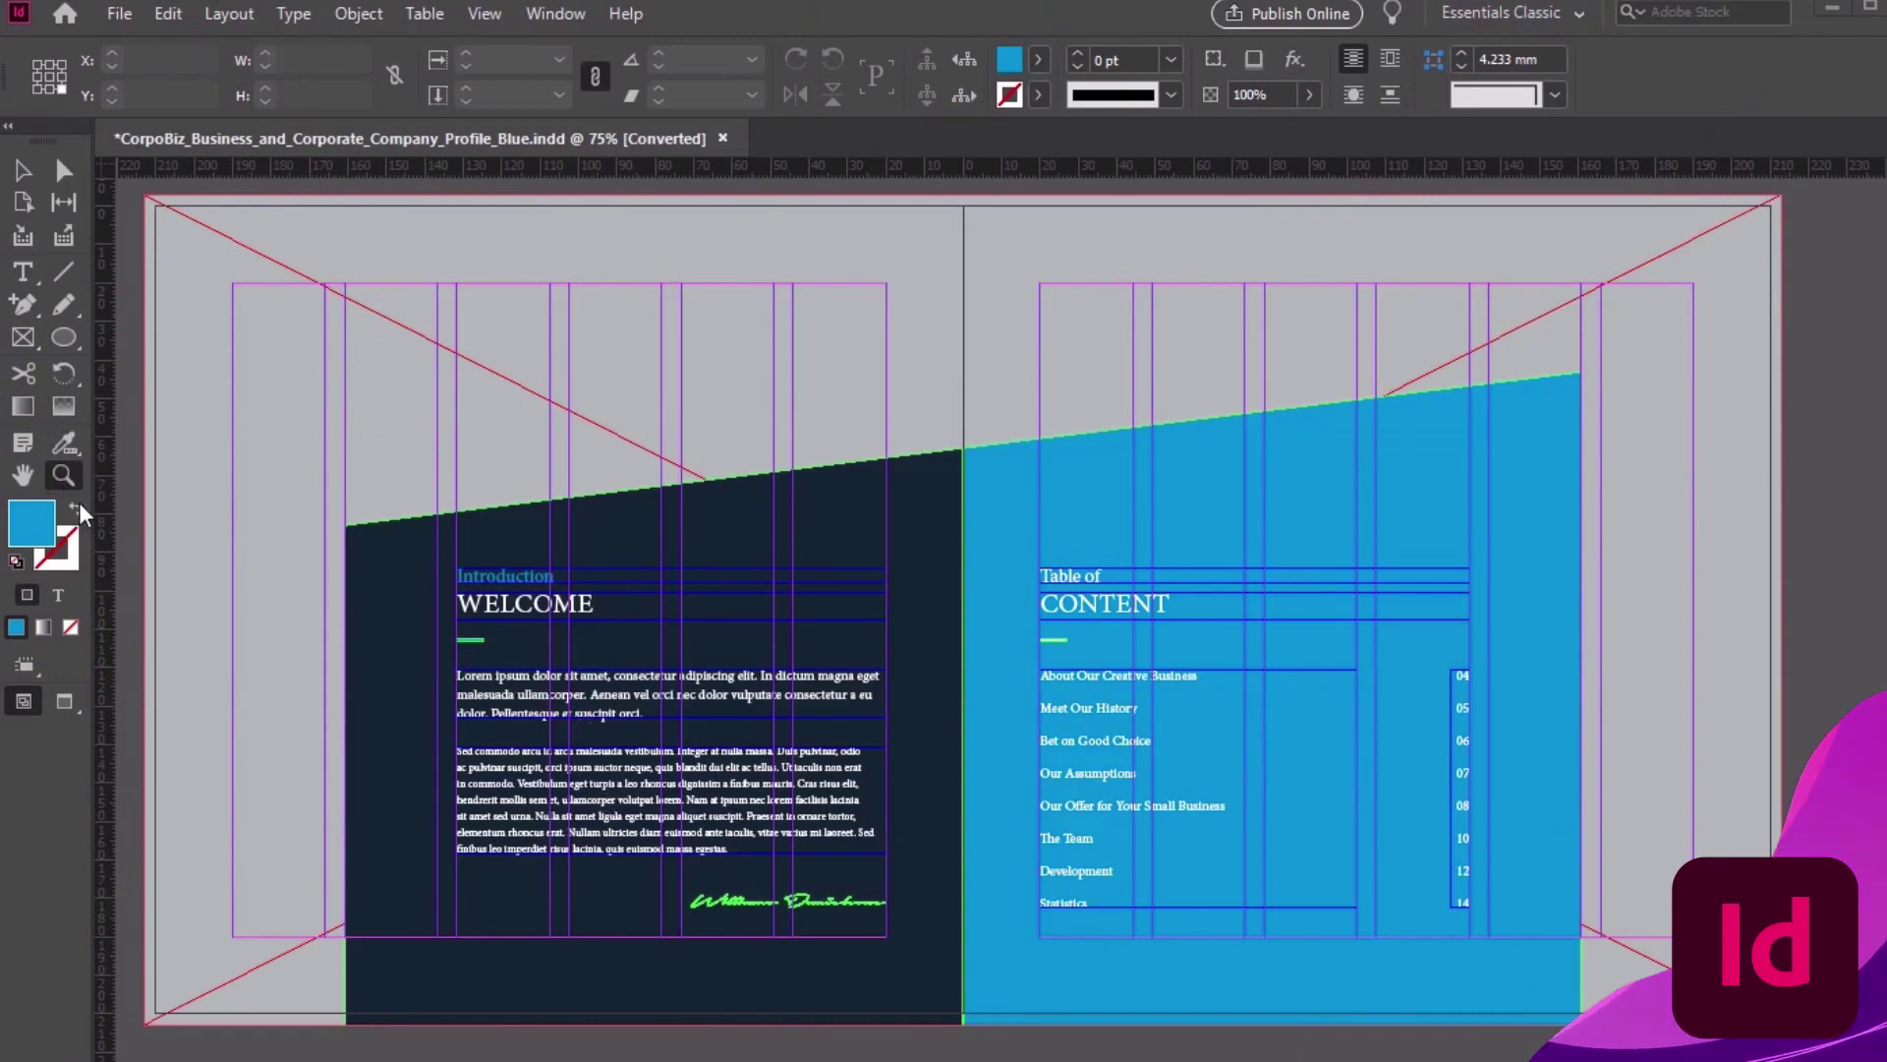
With the Zoom tool (Z), zoom in on the WELCOME heading, then Alt-click back out to the spread
key("z")
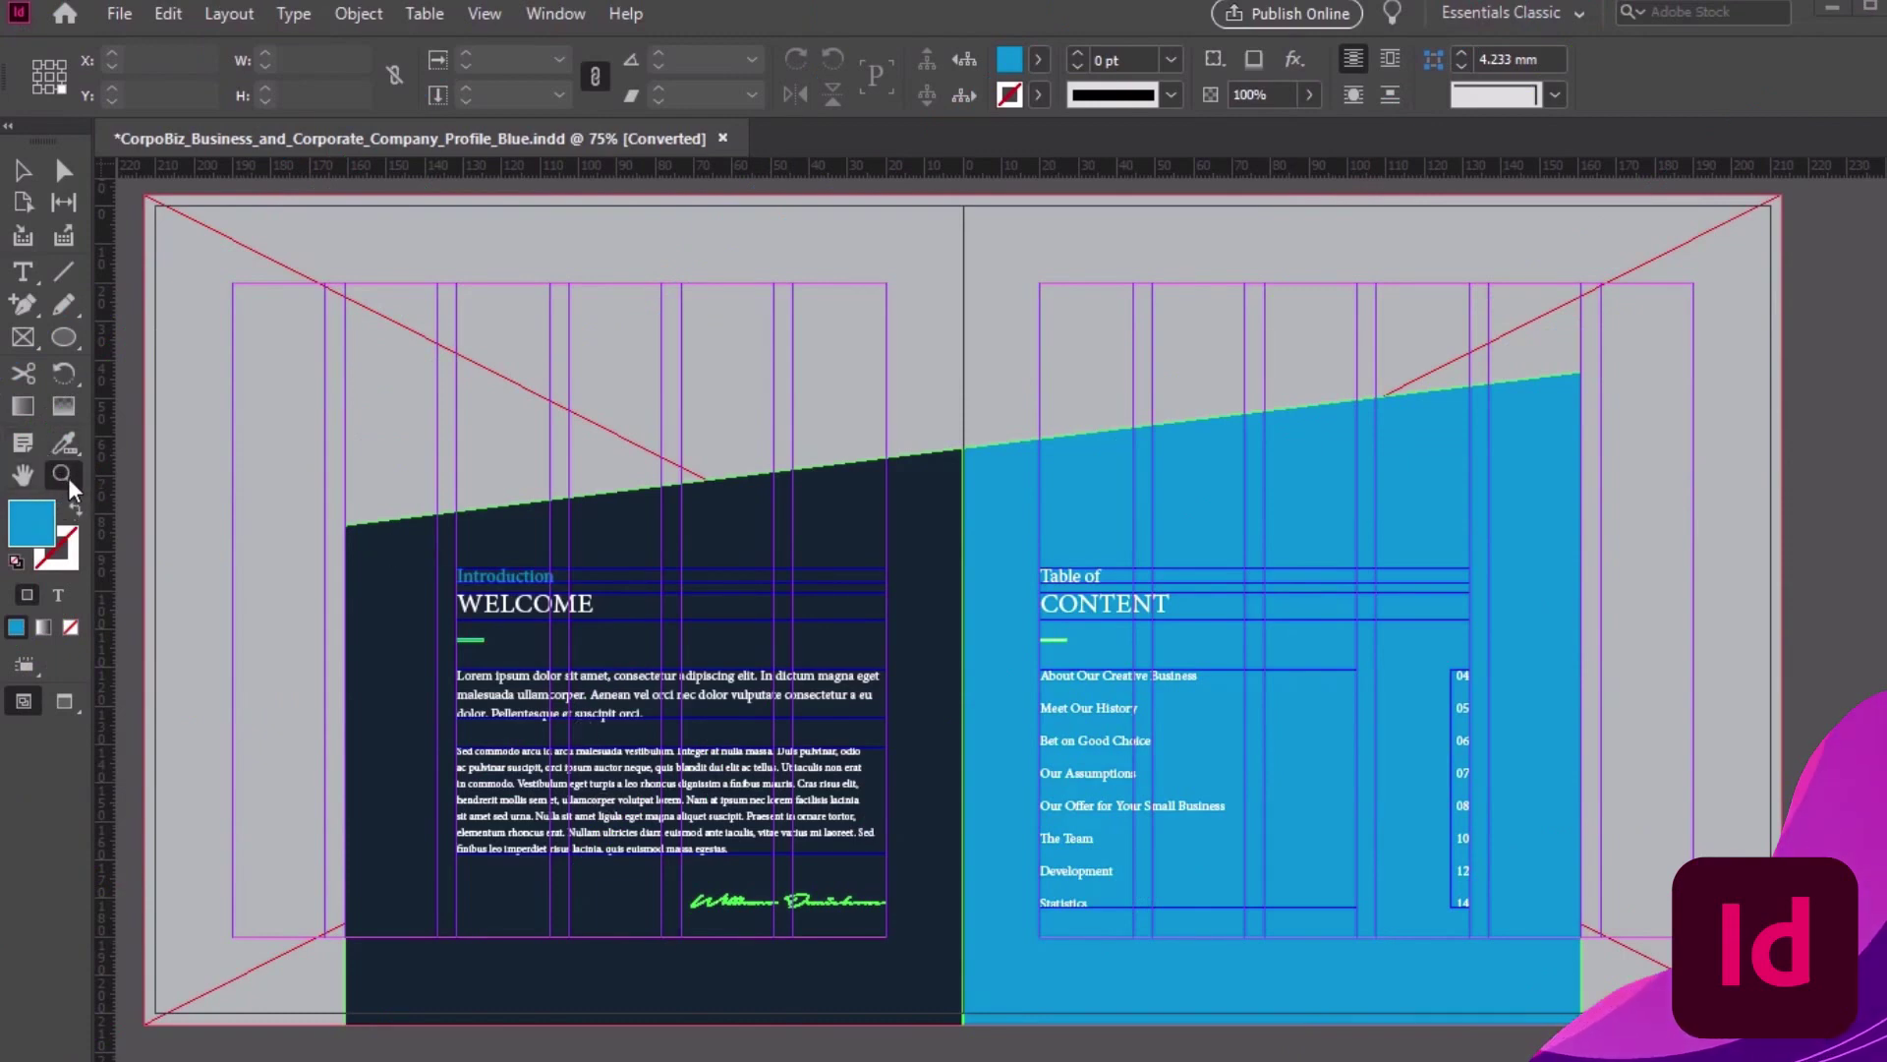
left_click(691, 653)
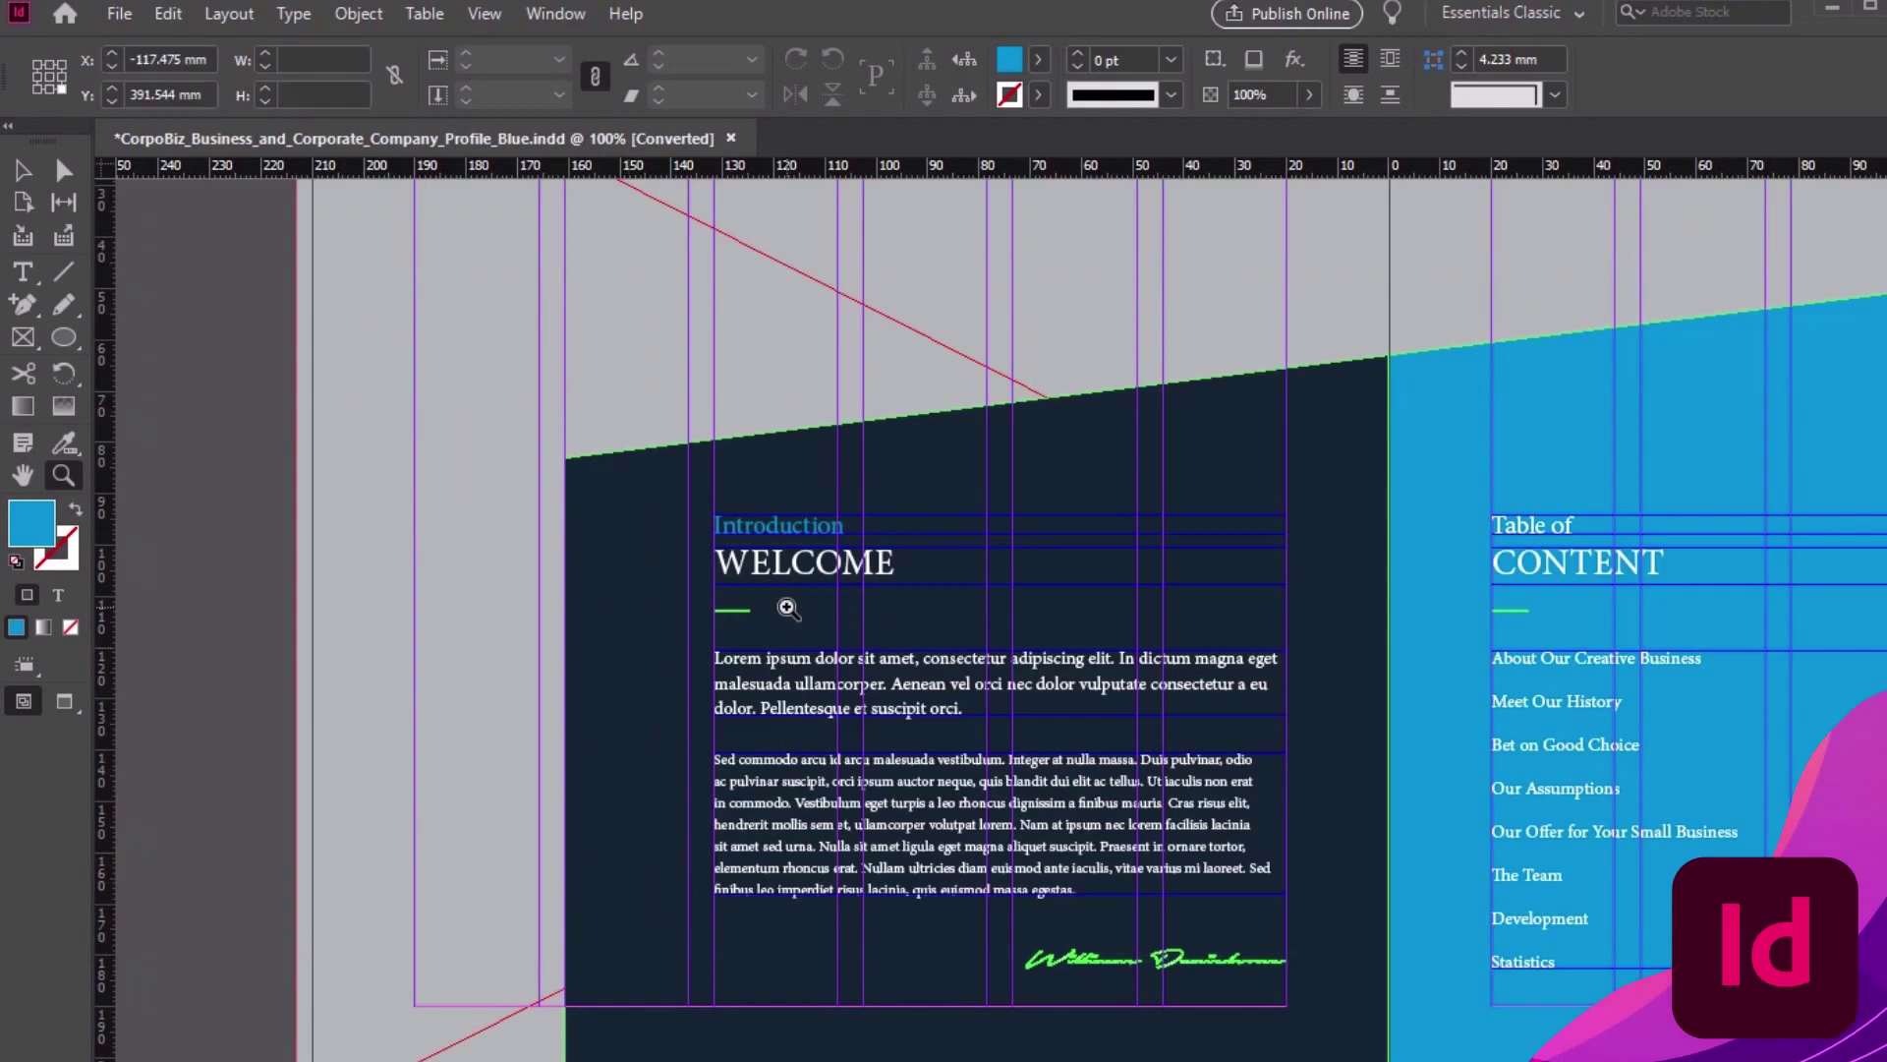
left_click(783, 607)
left_click(1308, 582)
left_click(824, 660)
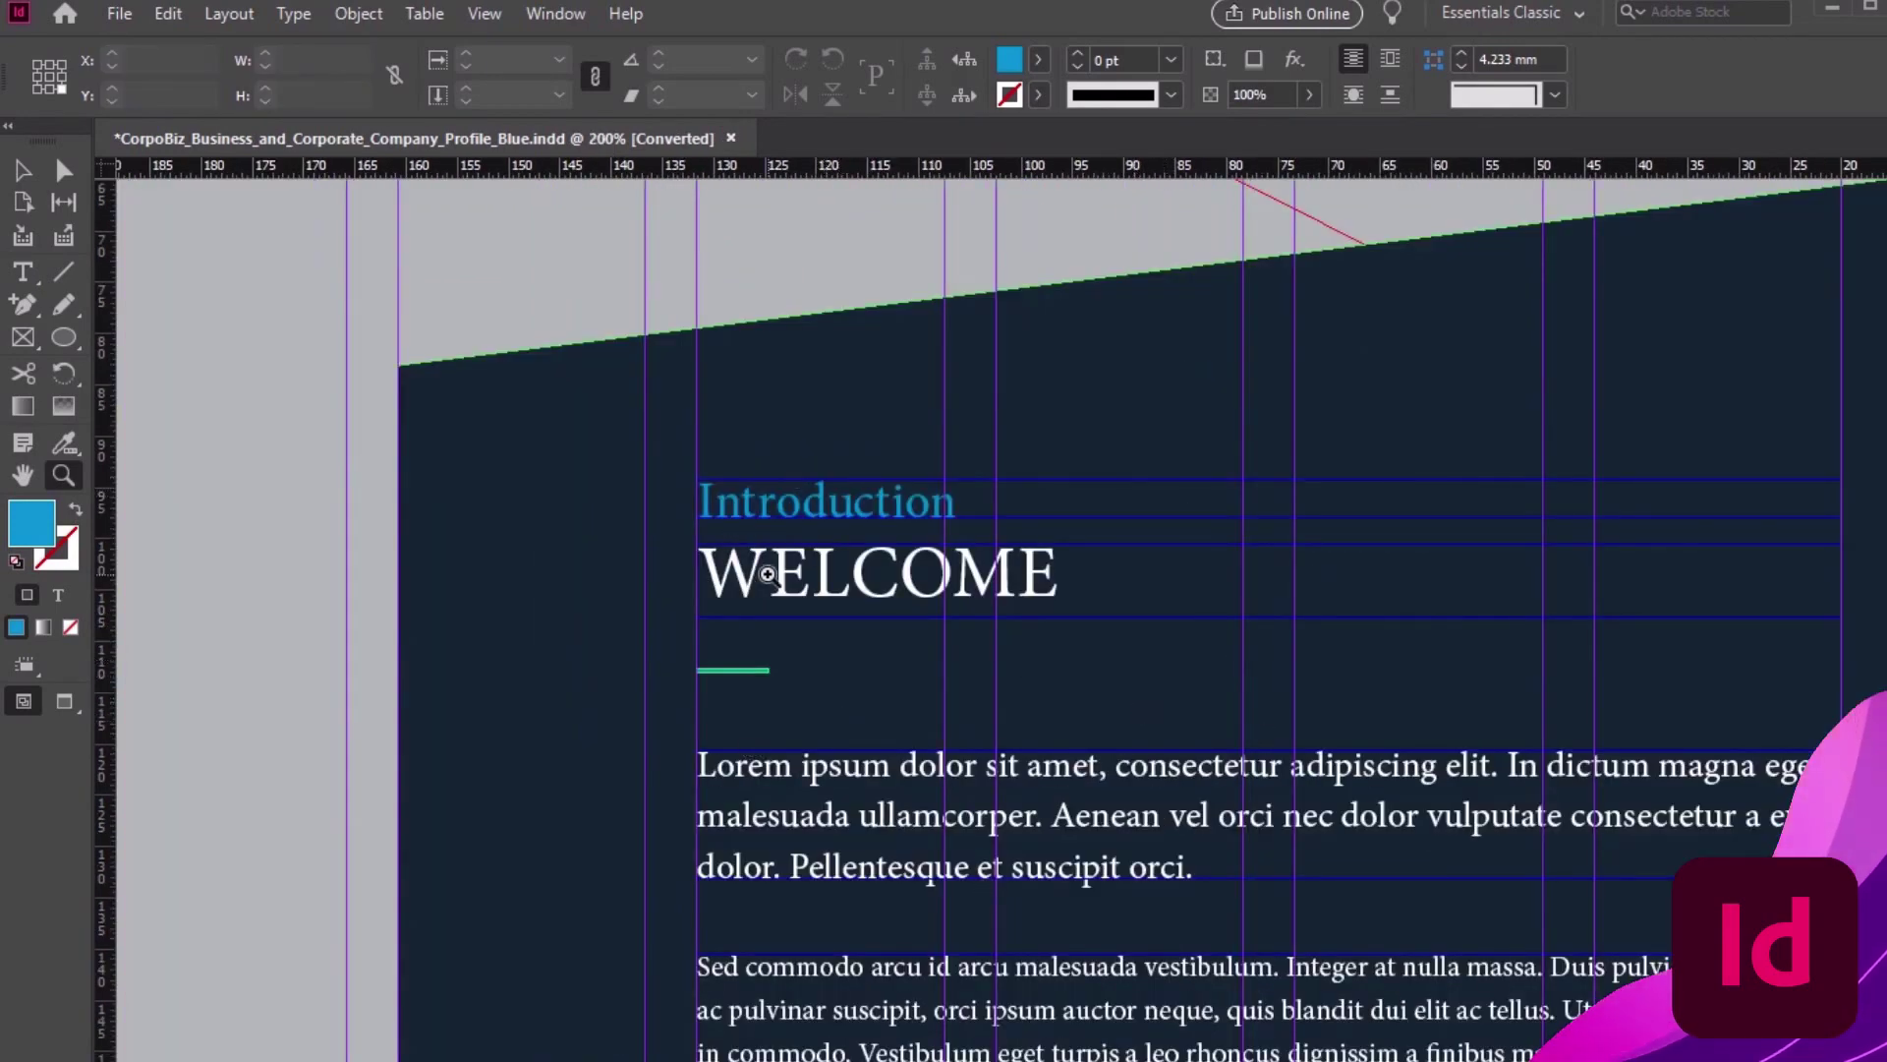
left_click(889, 538, "alt")
left_click(1441, 678, "alt")
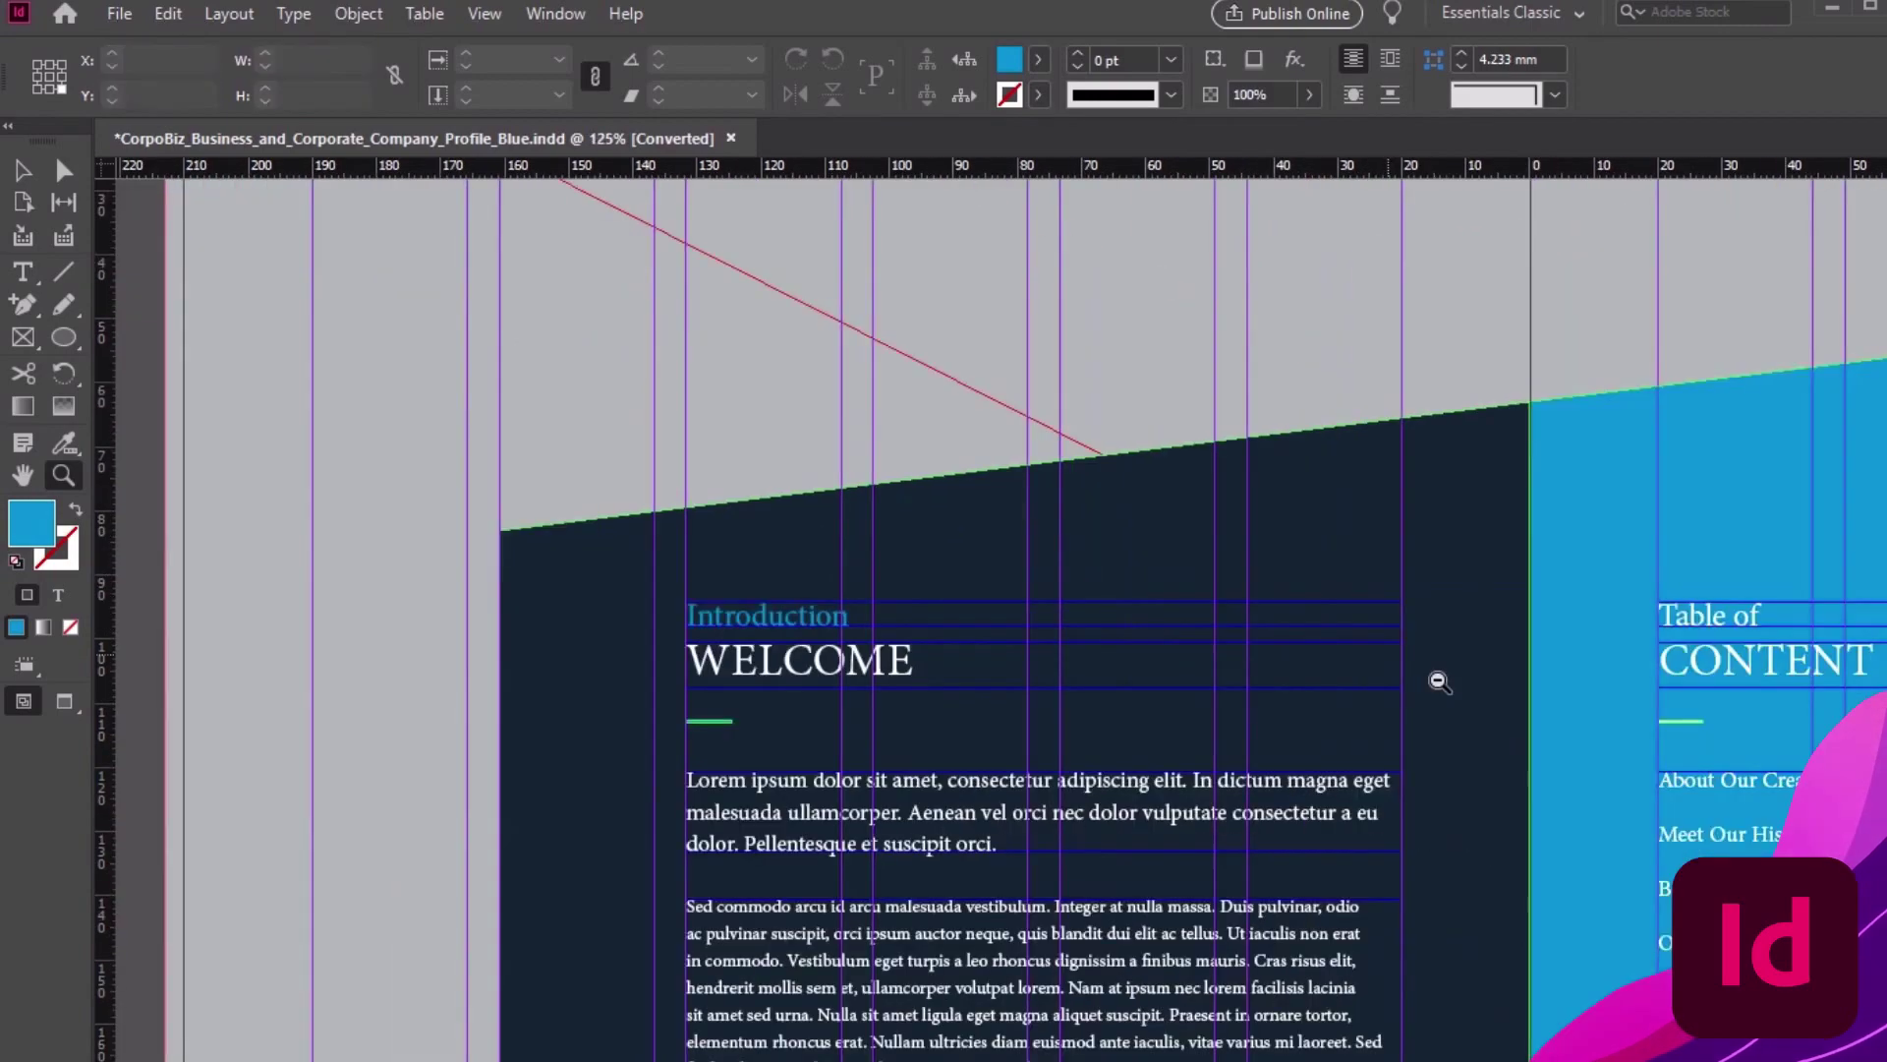
left_click(1495, 771, "alt")
left_click(1441, 829, "alt")
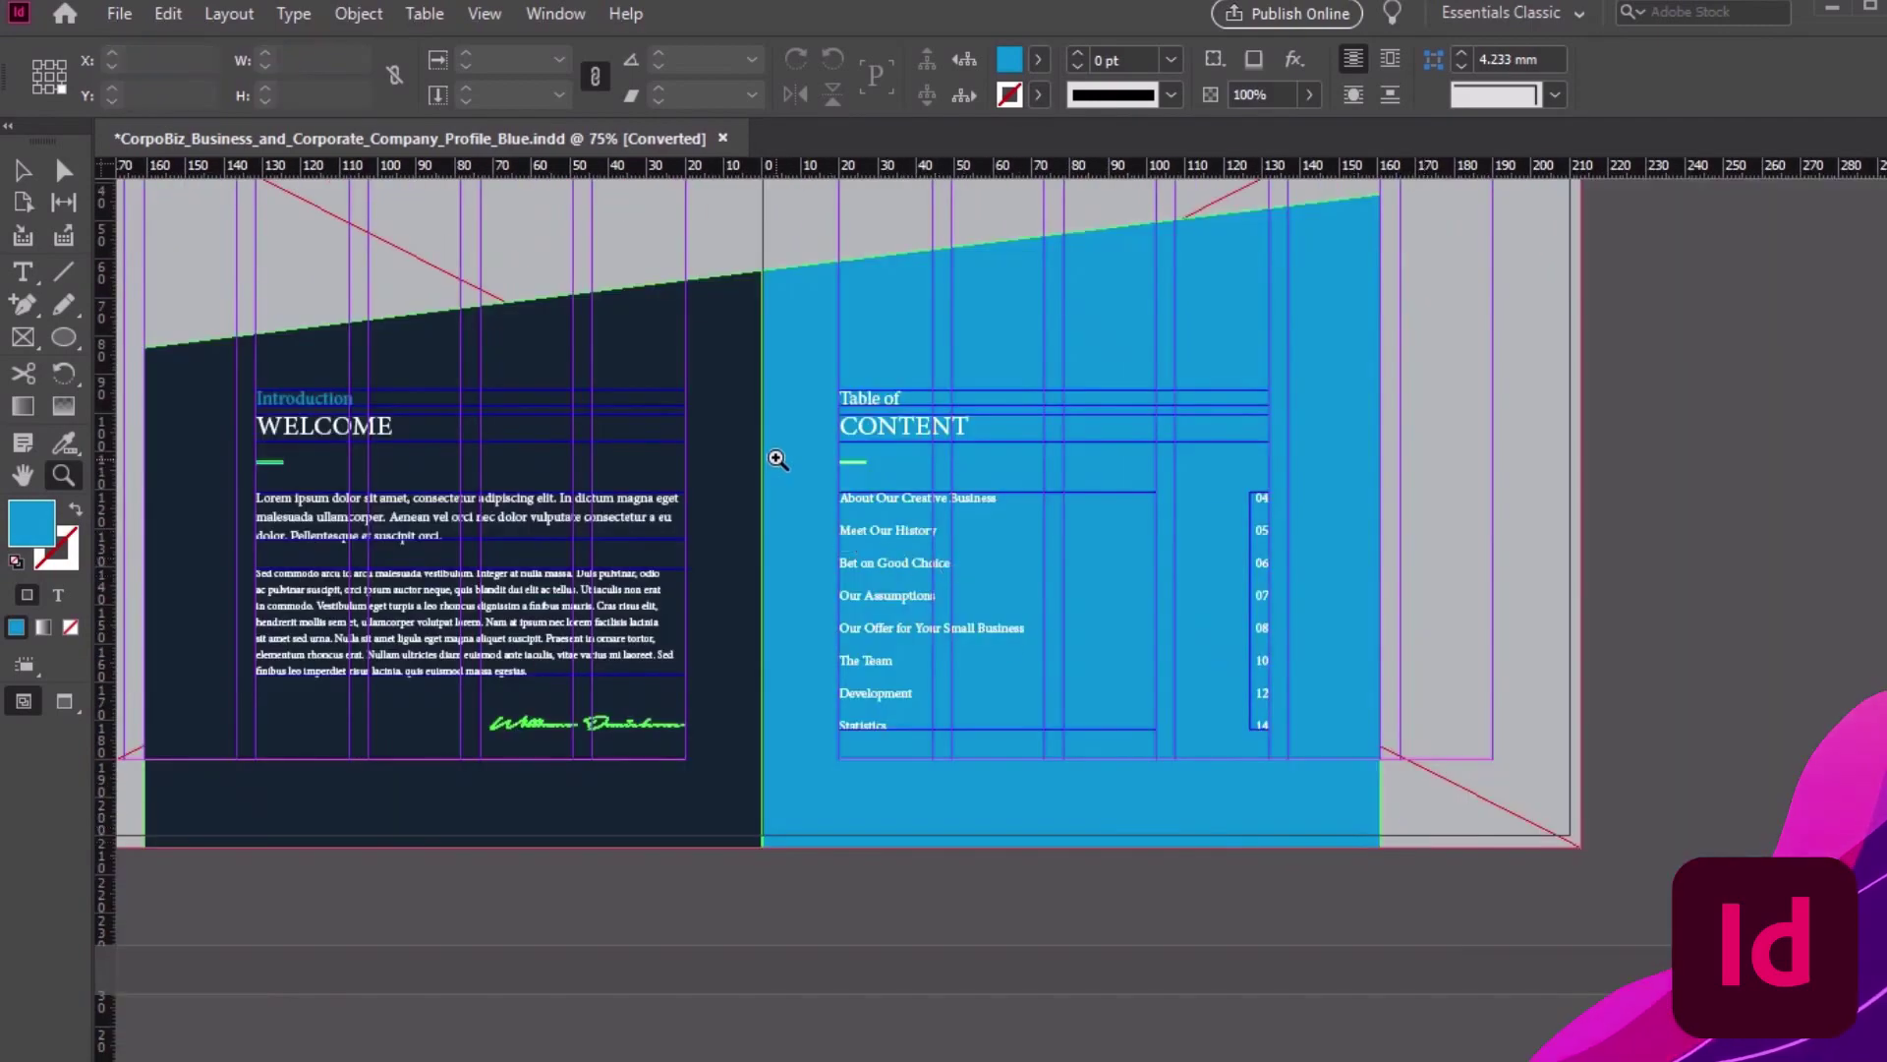
Pan with the Hand tool (H) and scroll to the Why Choose Us / Goals spread
key("h")
left_click_drag(674, 338, 926, 211)
scroll(1011, 552, "down", 12)
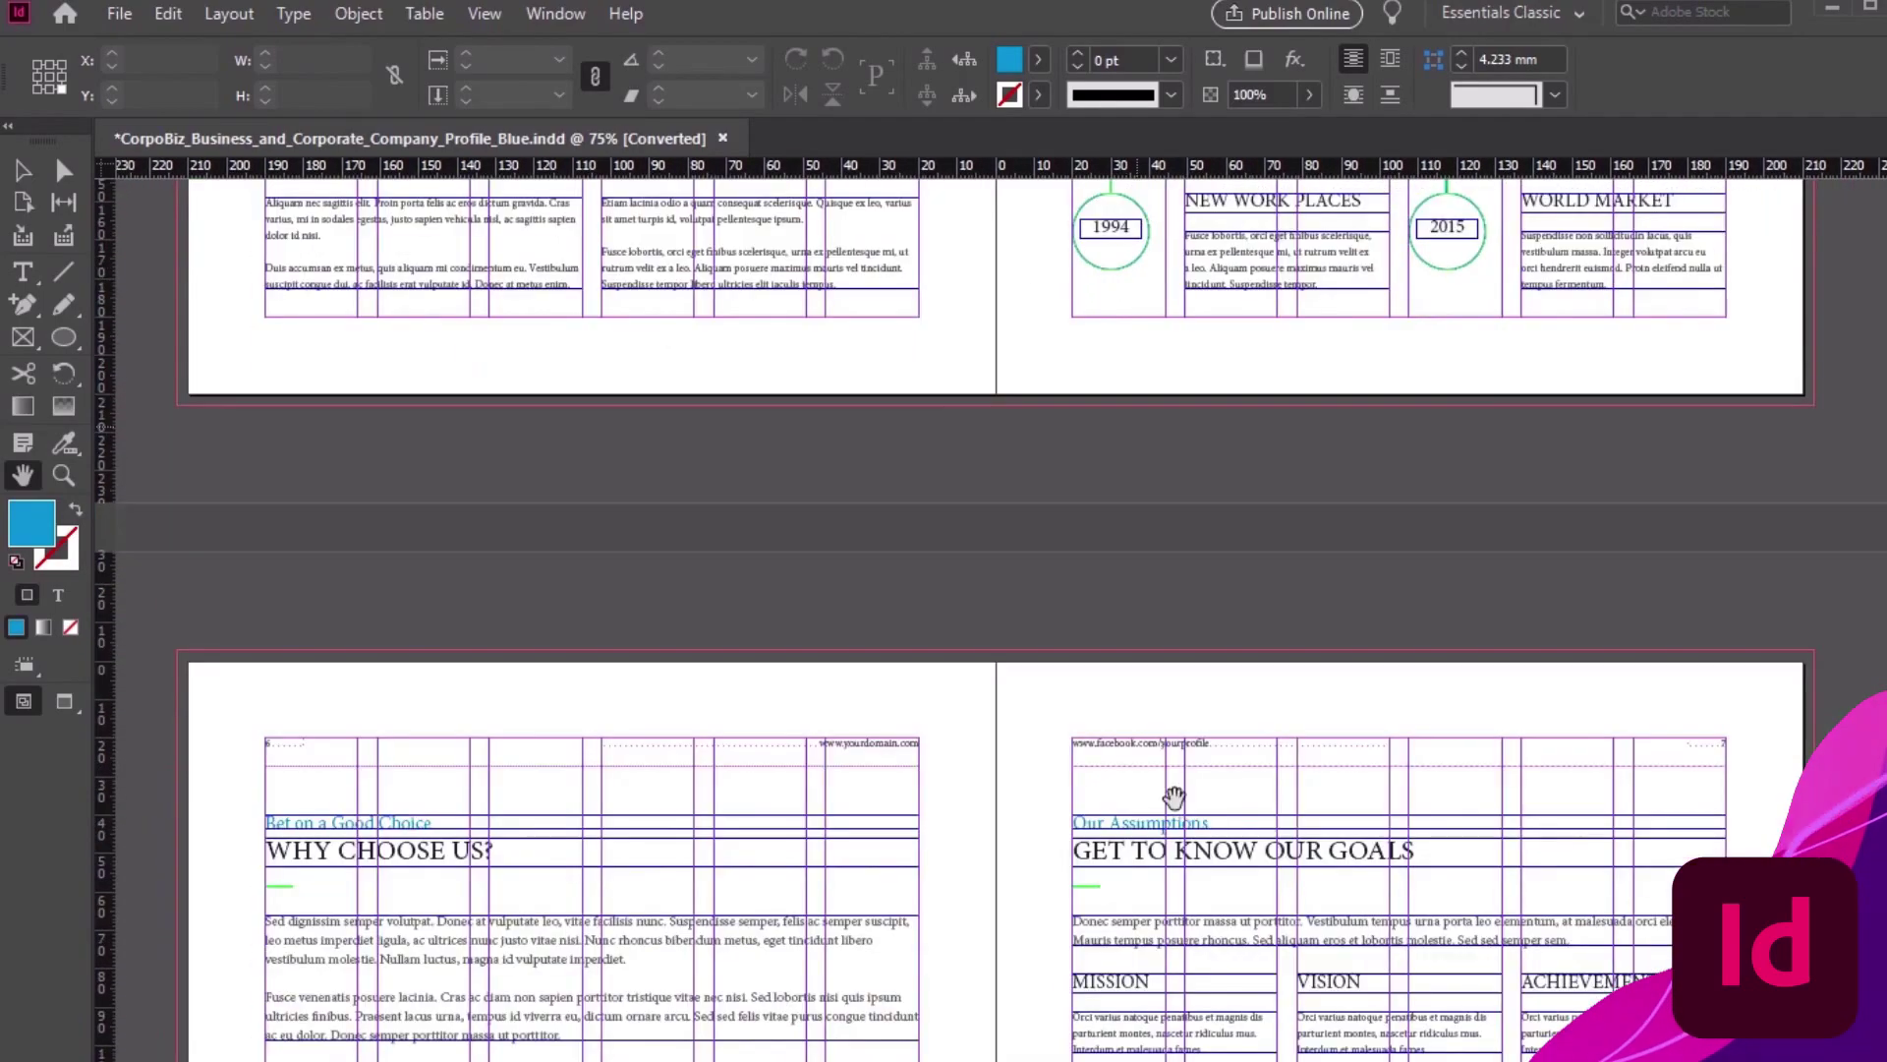
left_click_drag(1185, 960, 1257, 429)
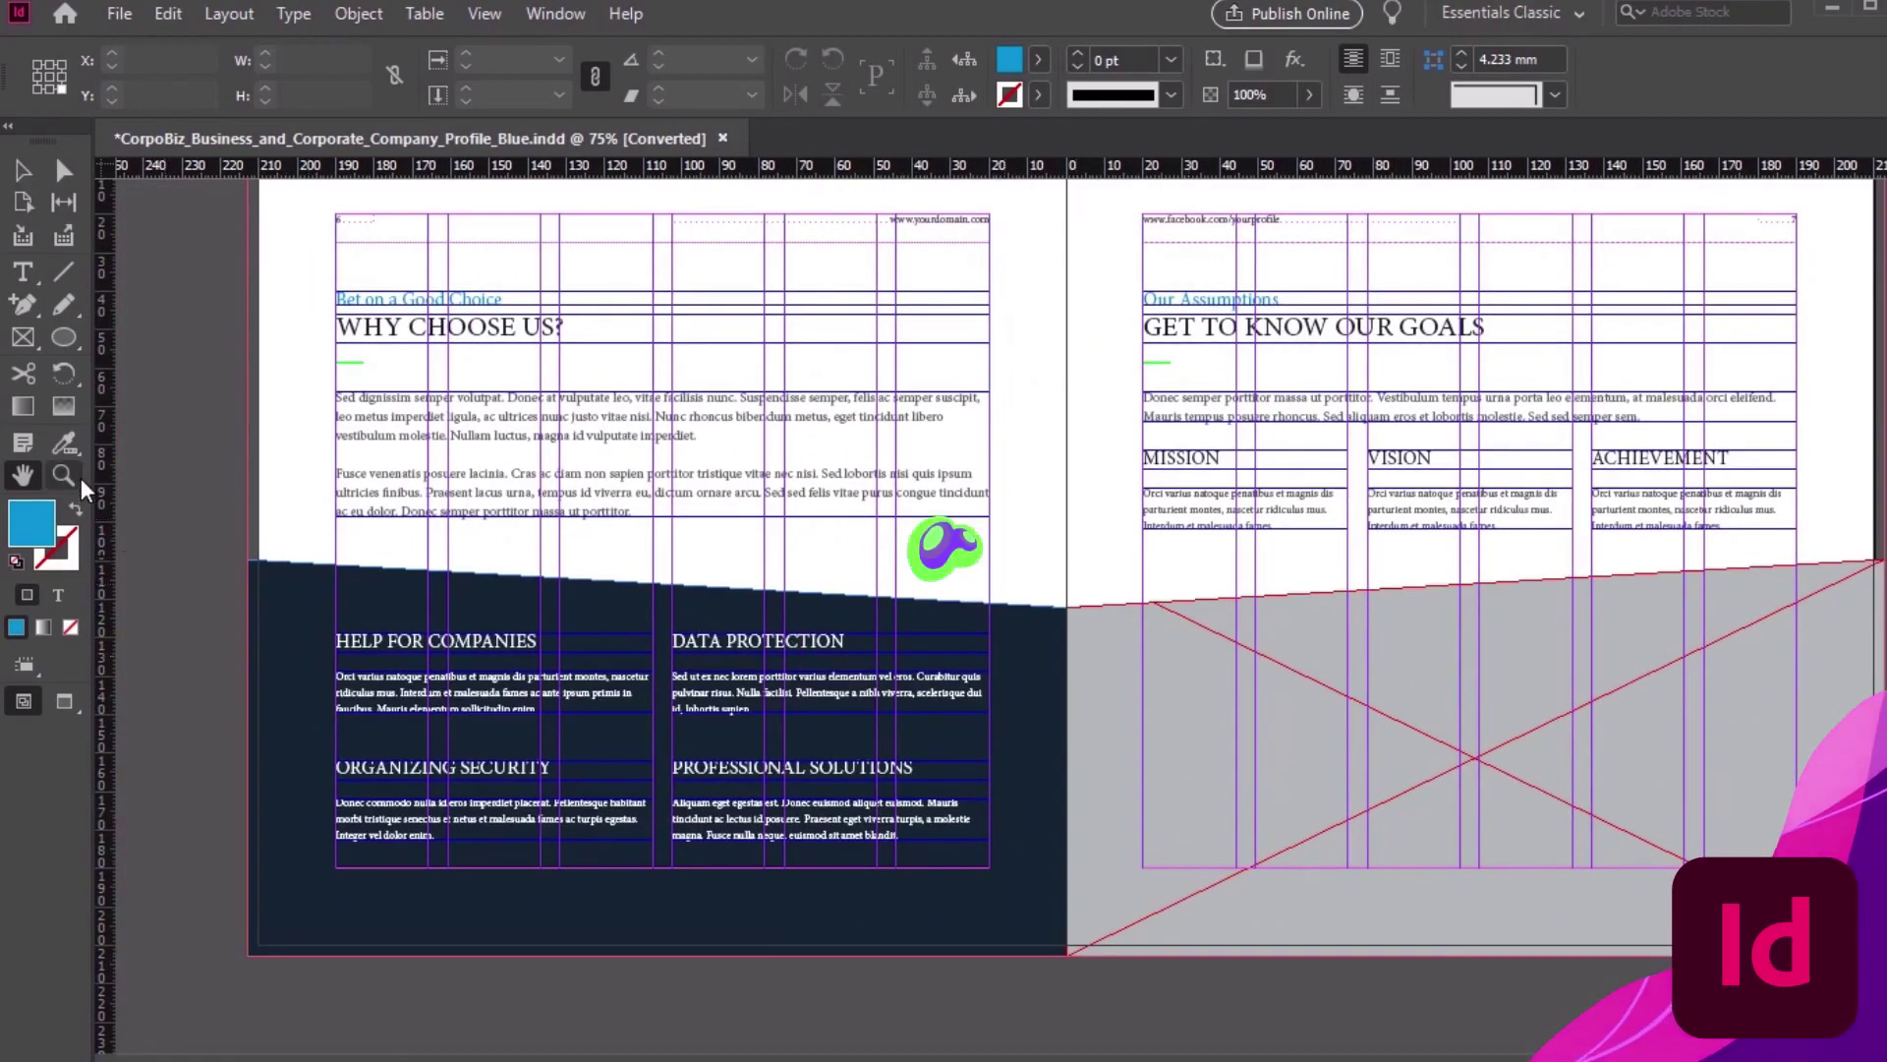